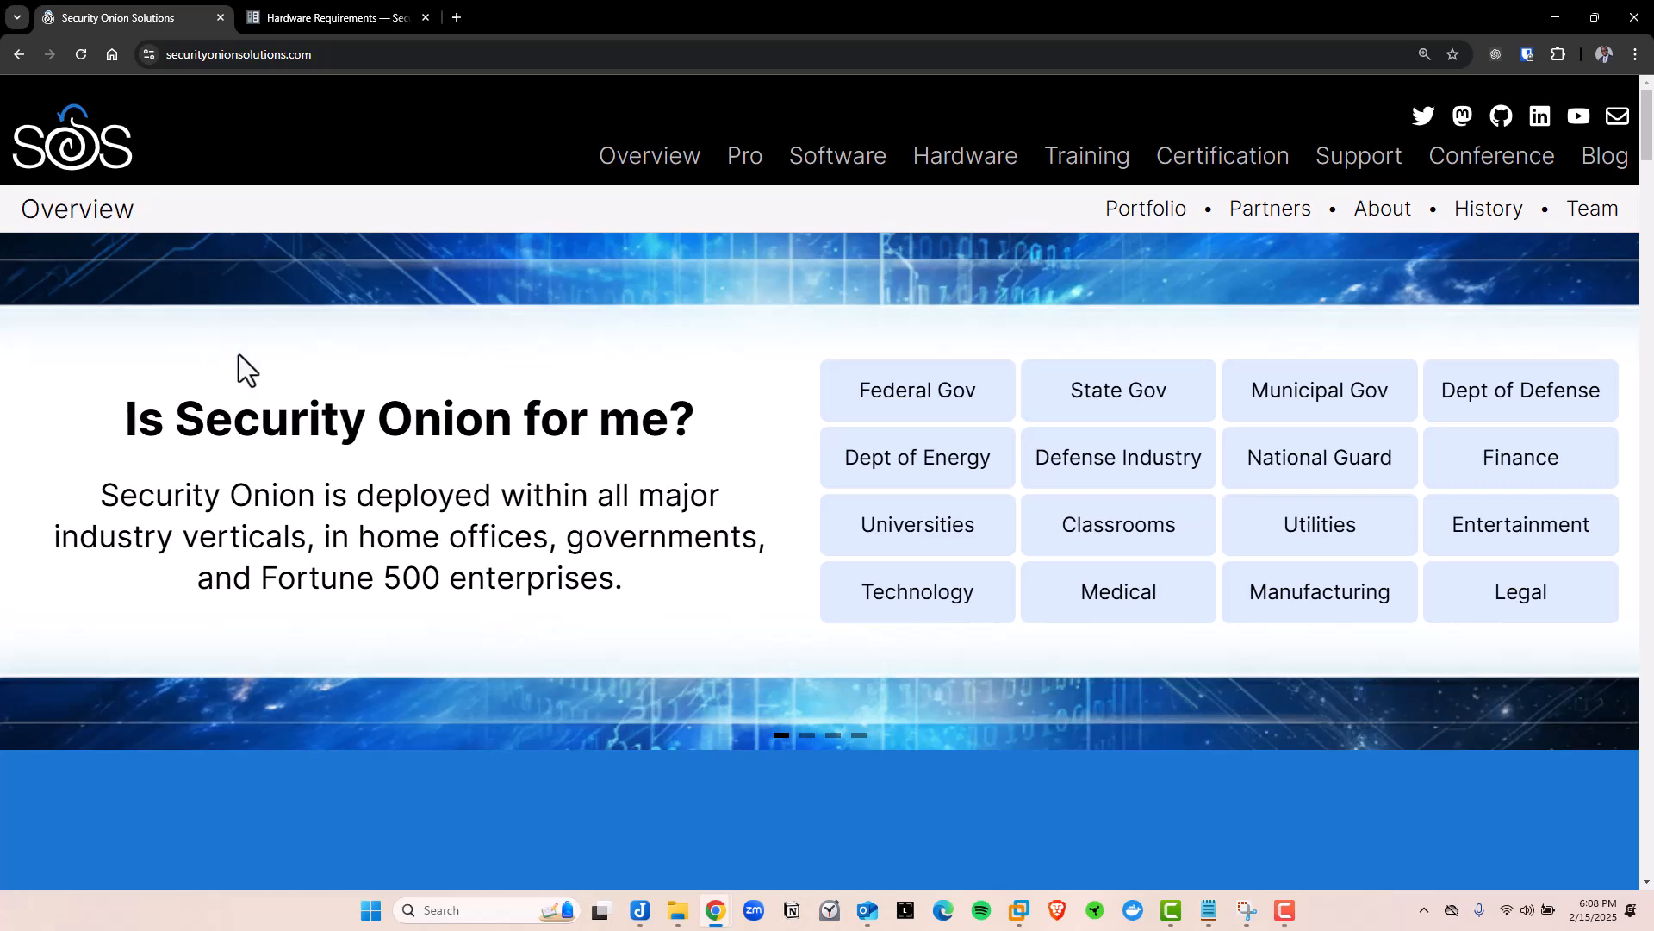
Scroll down the homepage to the Our History timeline and highlight the '2 million' downloads figure
scroll(381, 370, "down", 6)
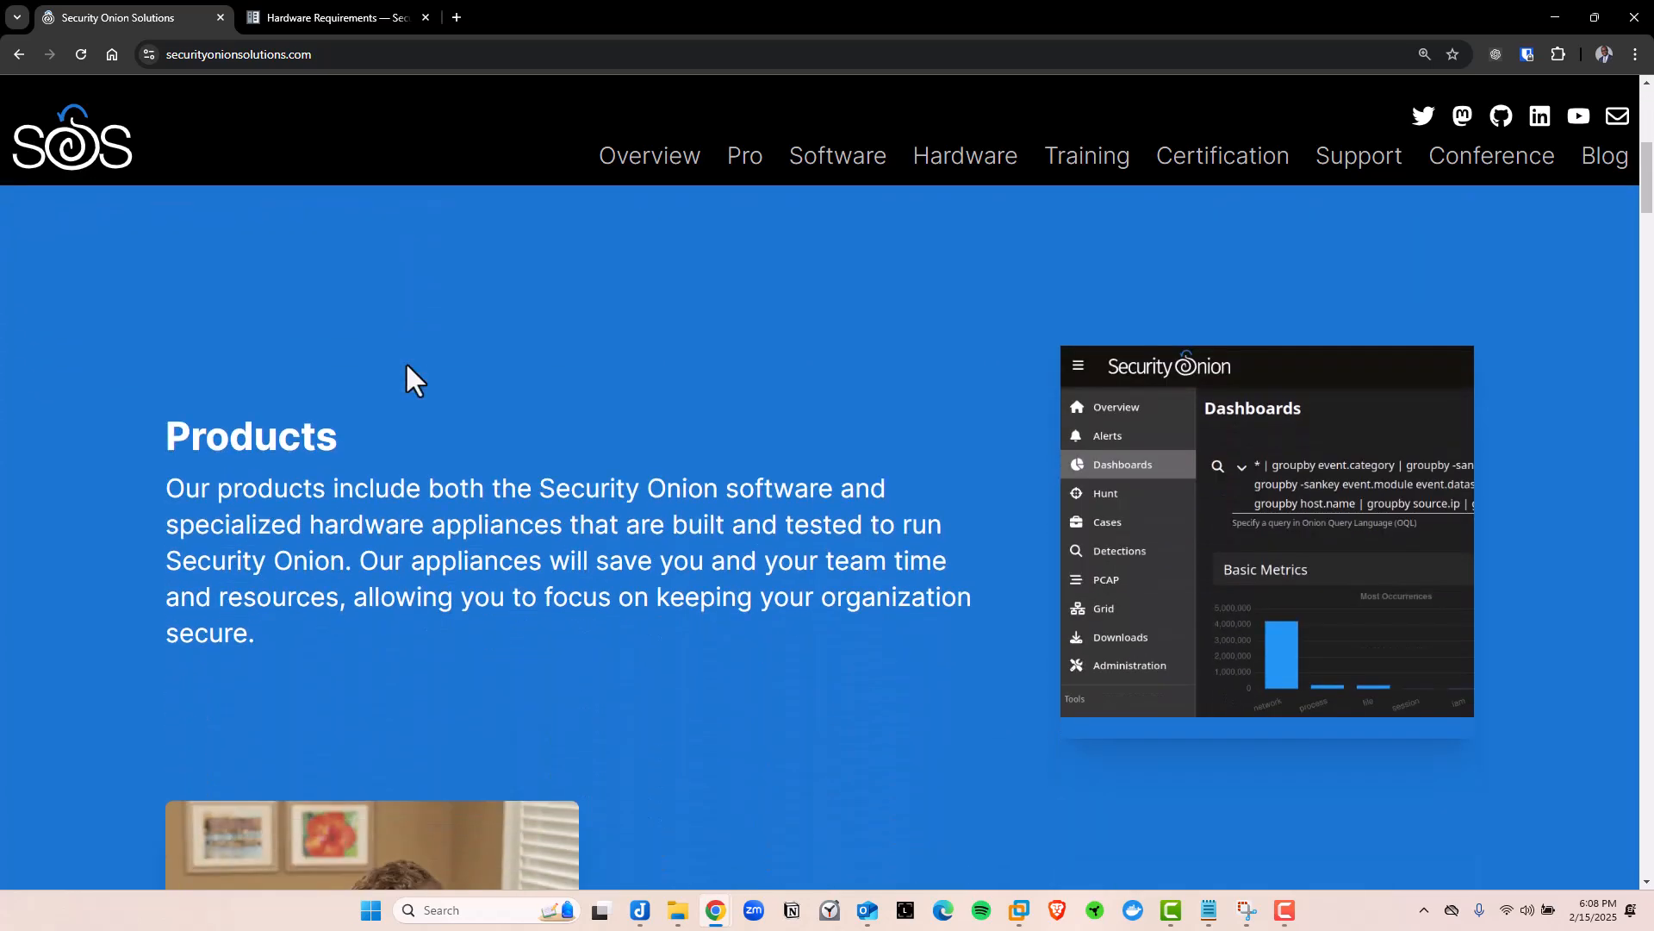
scroll(406, 365, "down", 2)
scroll(664, 395, "down", 4)
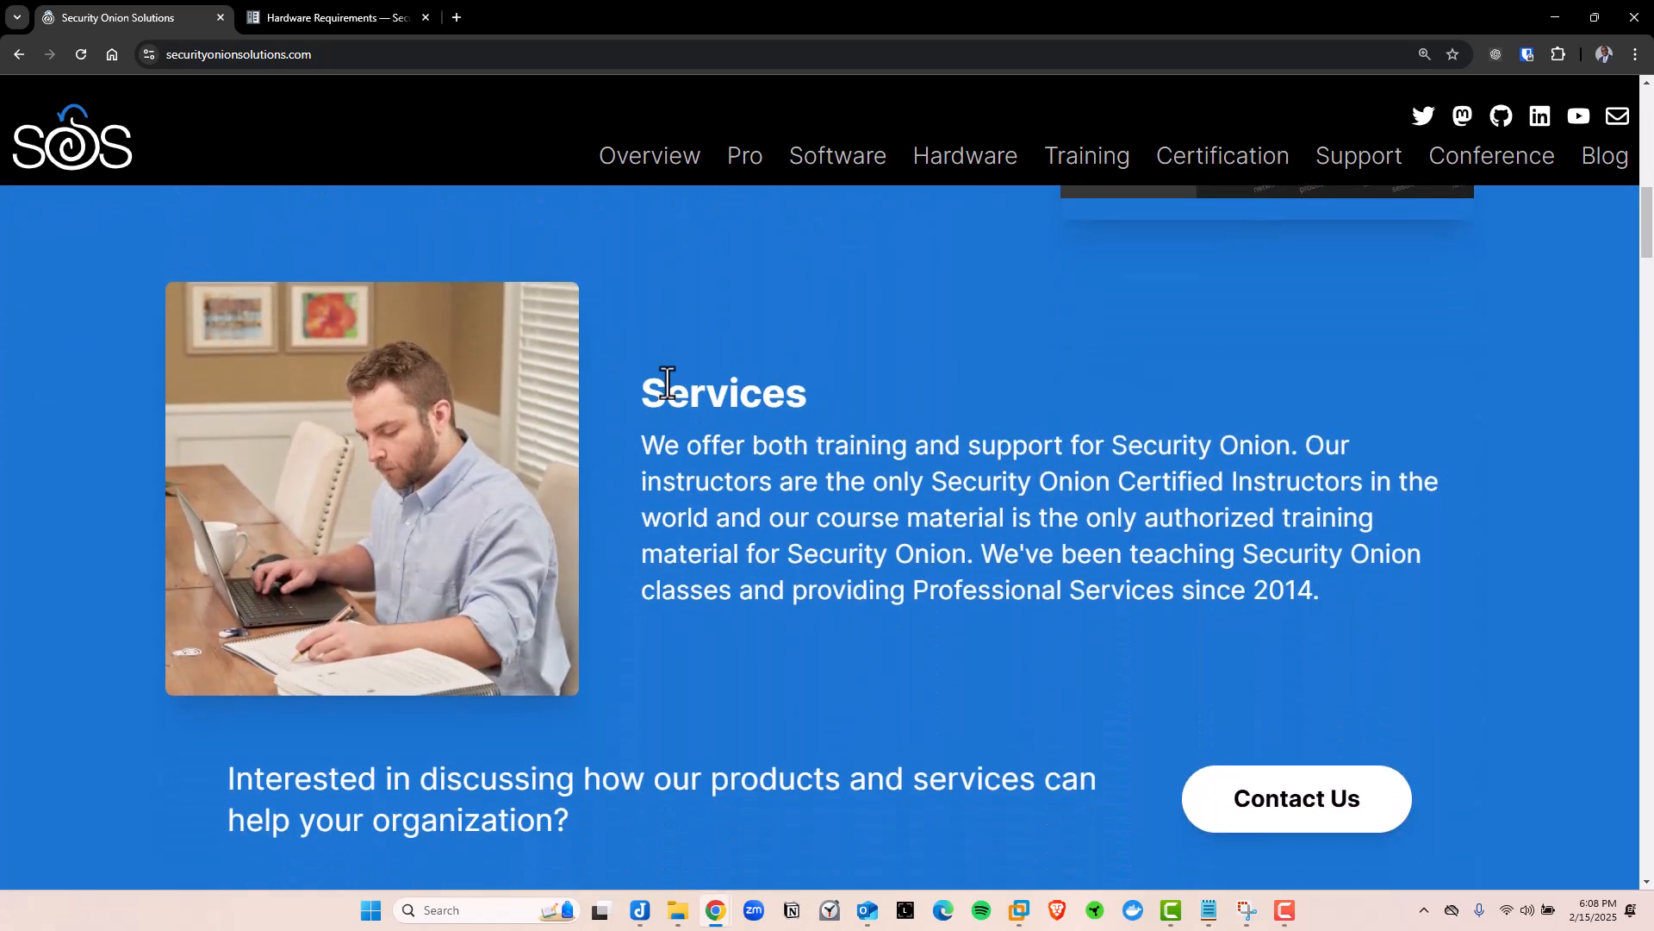
scroll(668, 379, "down", 10)
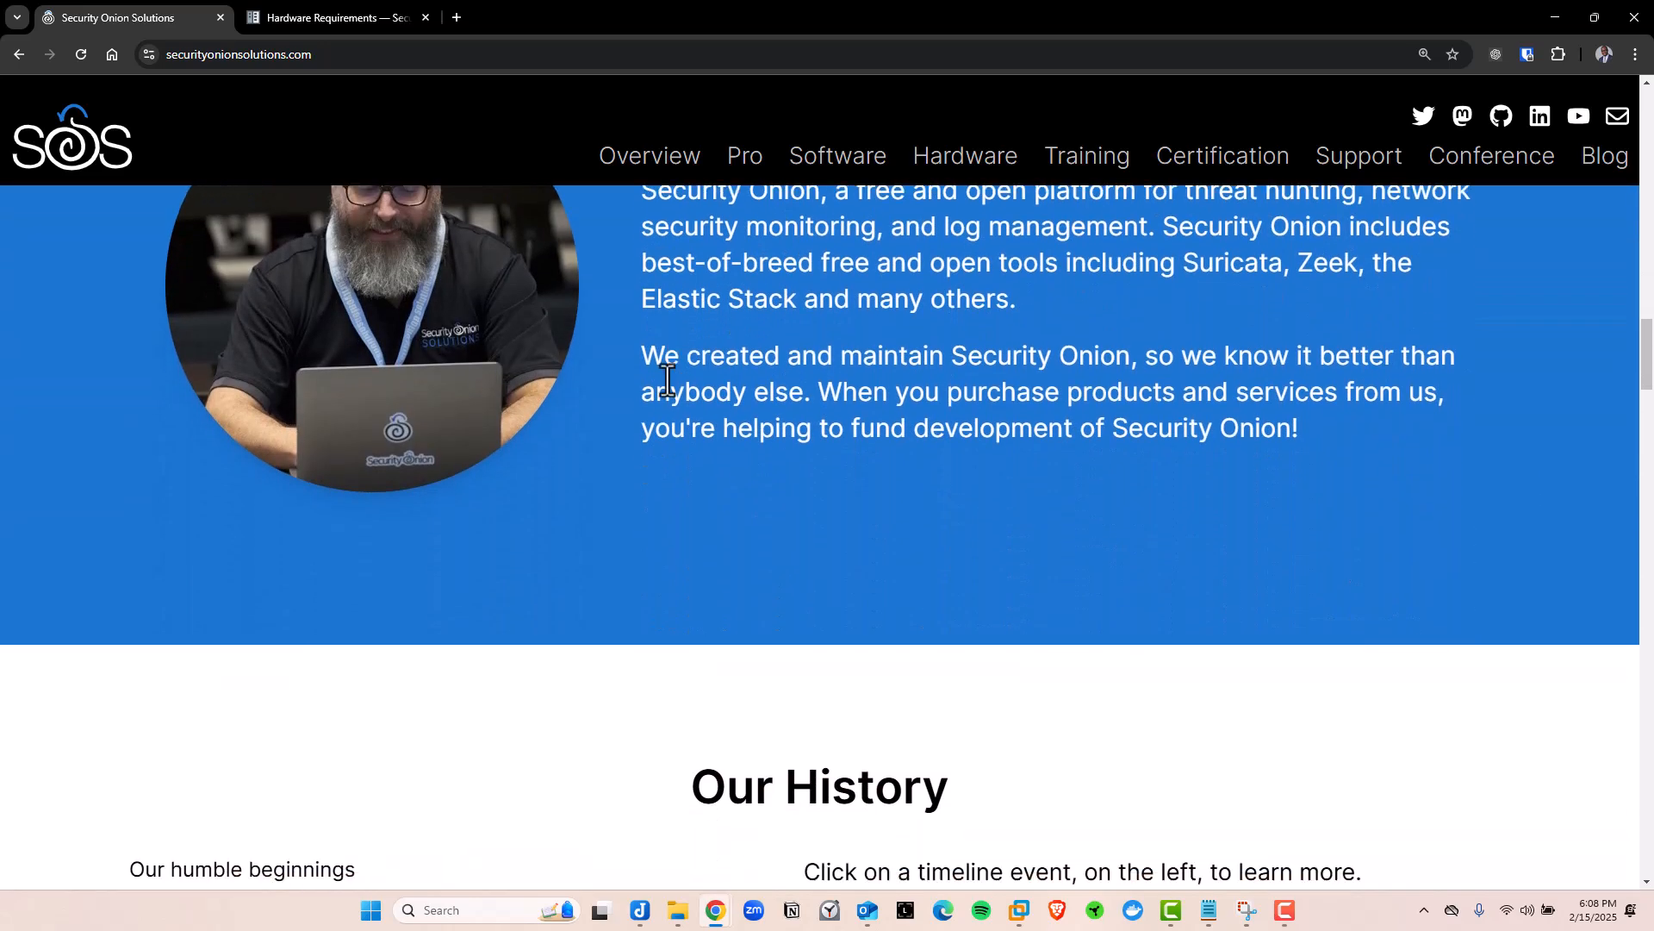
scroll(668, 379, "down", 6)
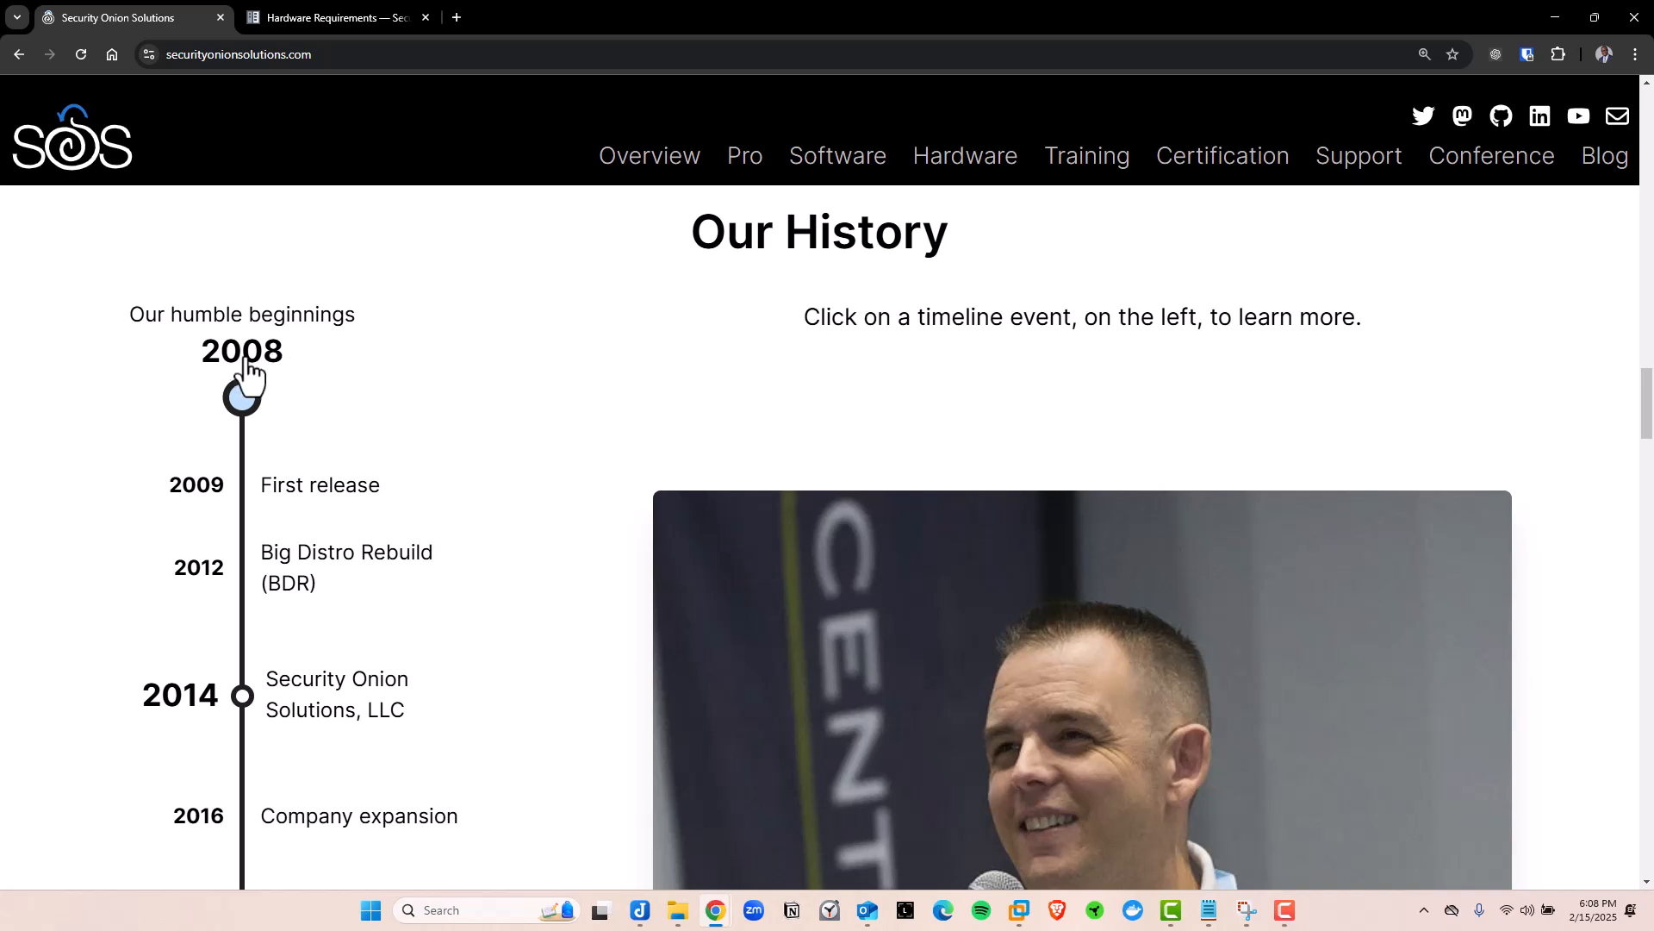
scroll(1047, 436, "down", 3)
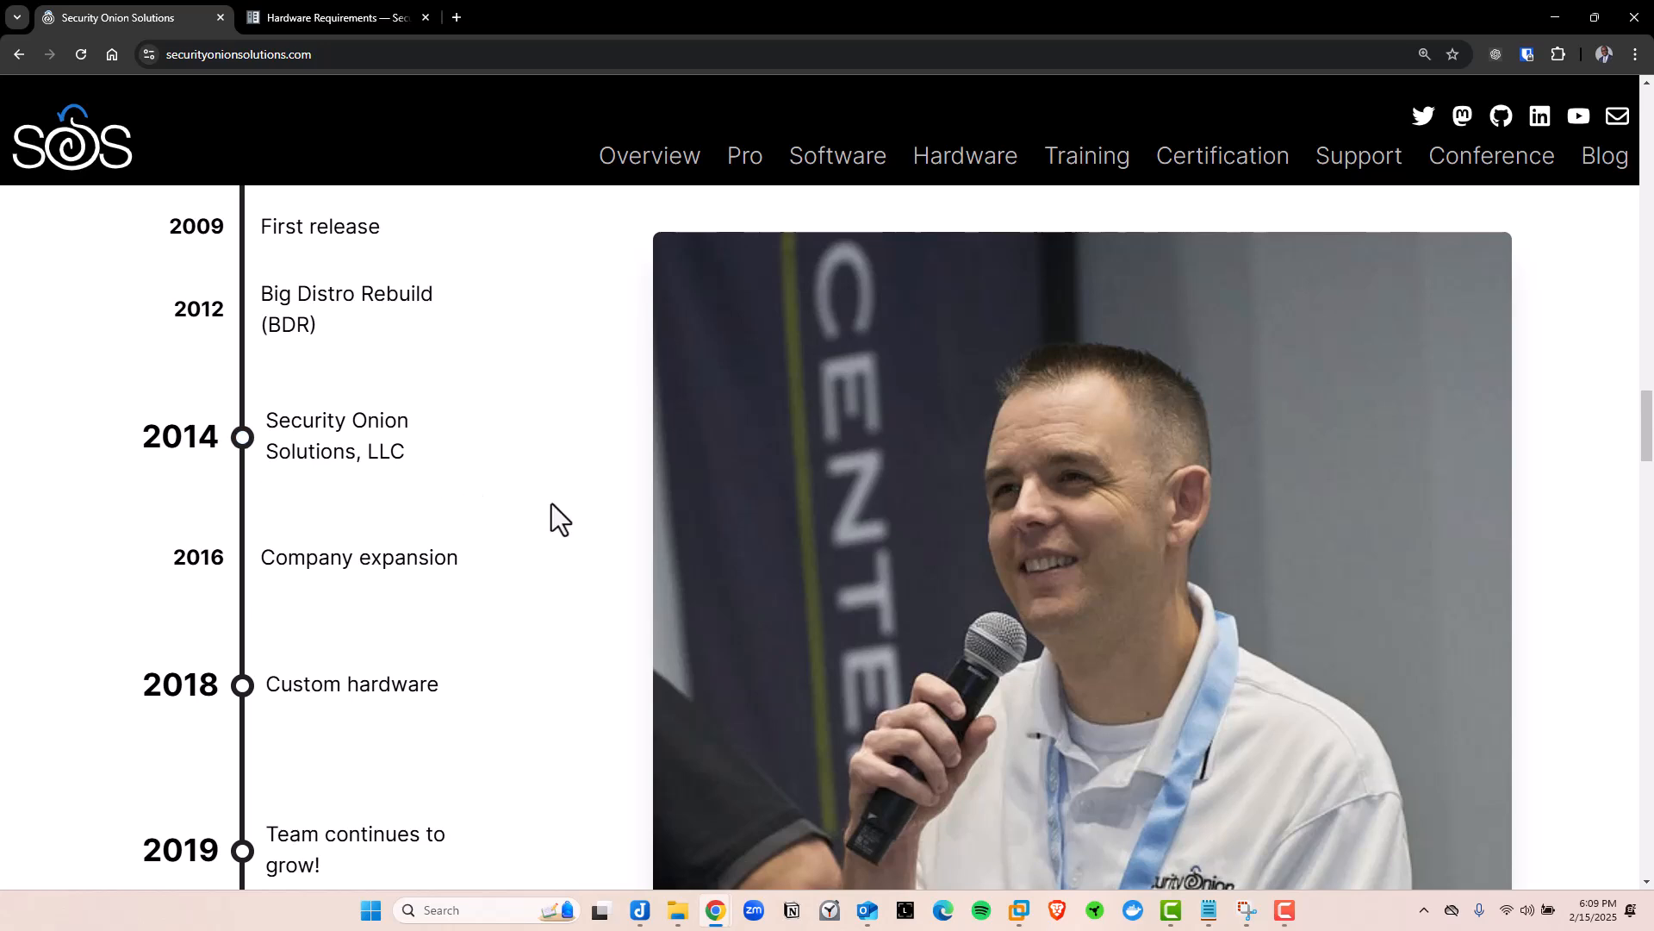
scroll(990, 560, "down", 7)
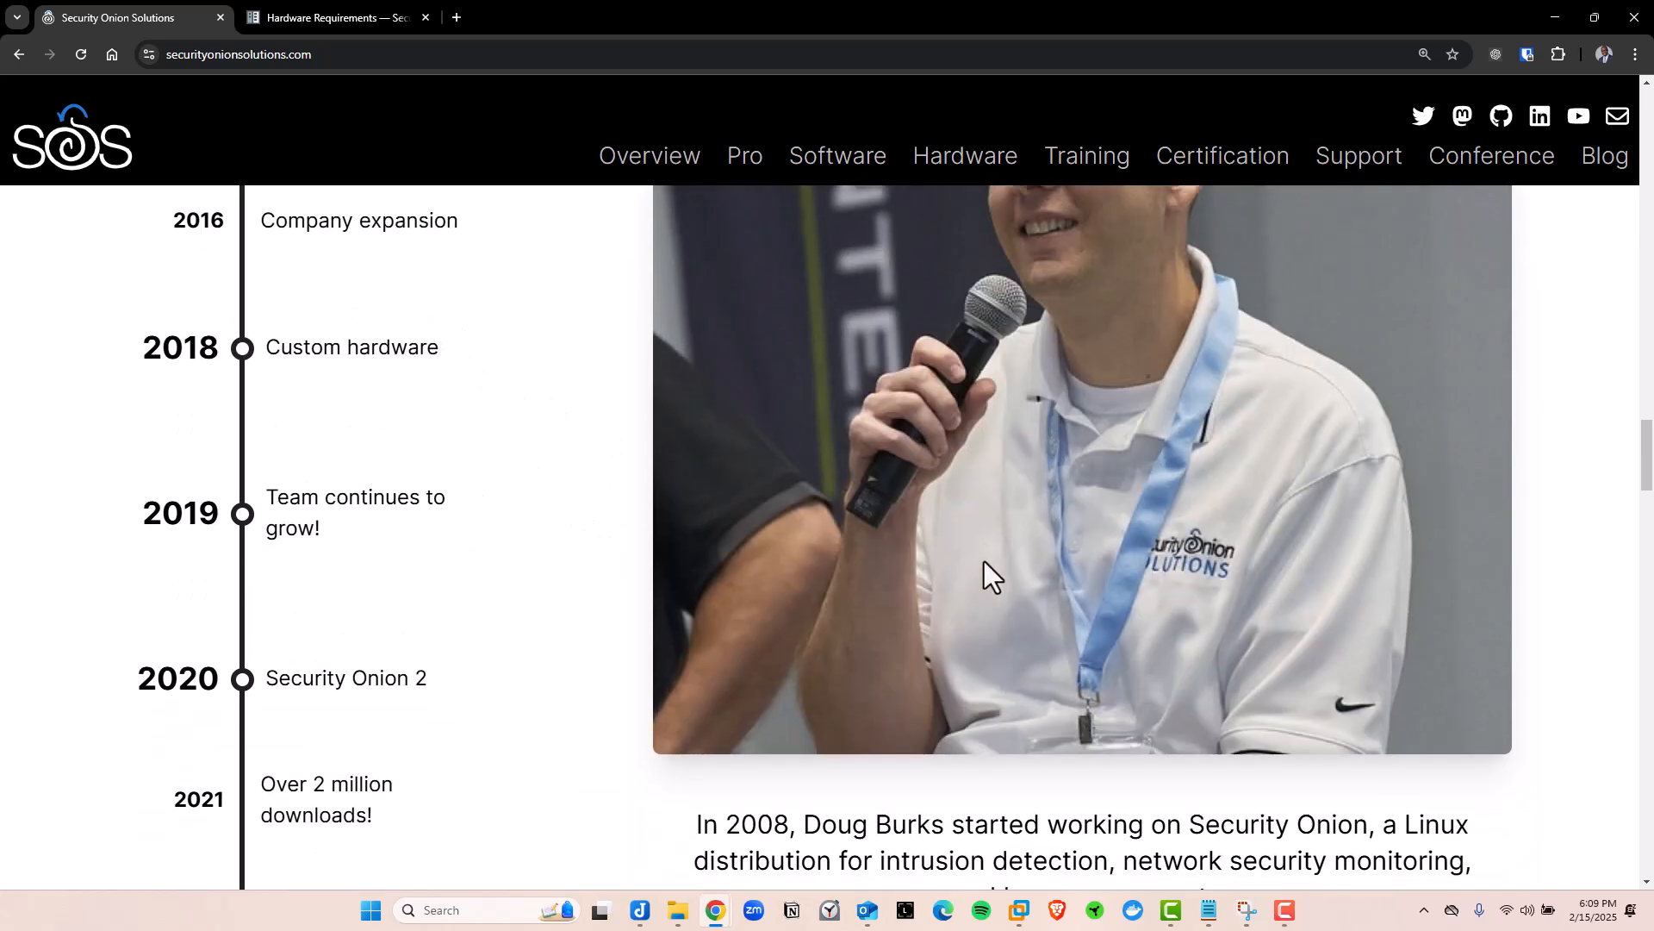
scroll(345, 465, "down", 1)
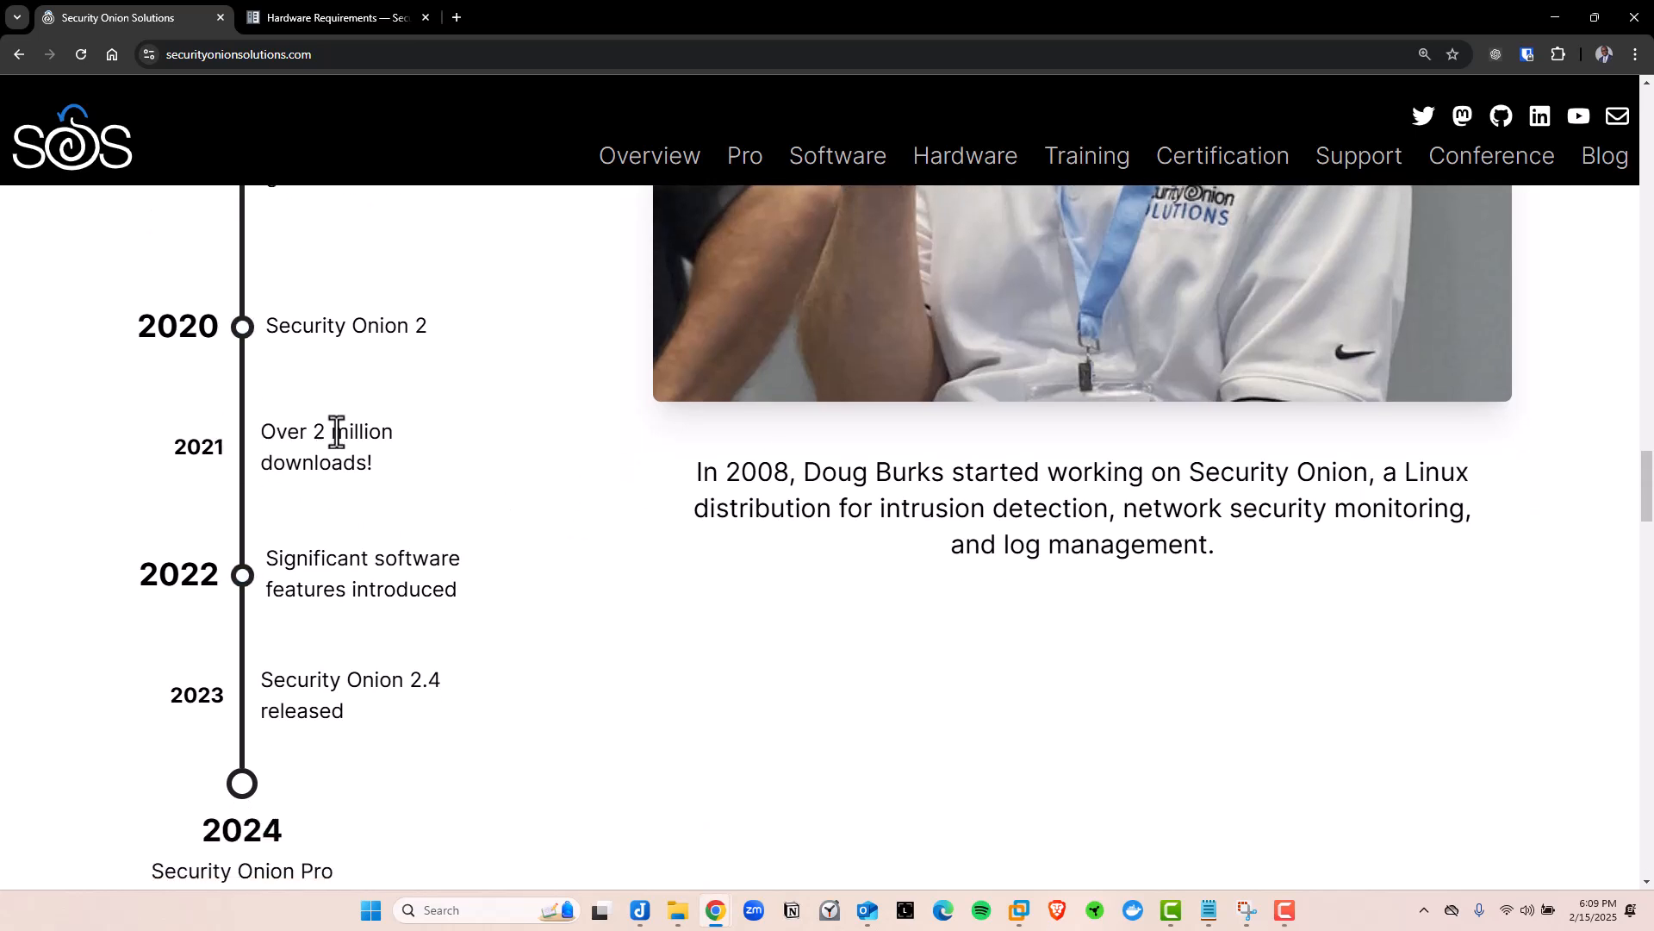
left_click_drag(314, 432, 355, 435)
Scroll briefly to Our Team, then back up to the 'Where is Security Onion installed?' chart
scroll(606, 494, "down", 11)
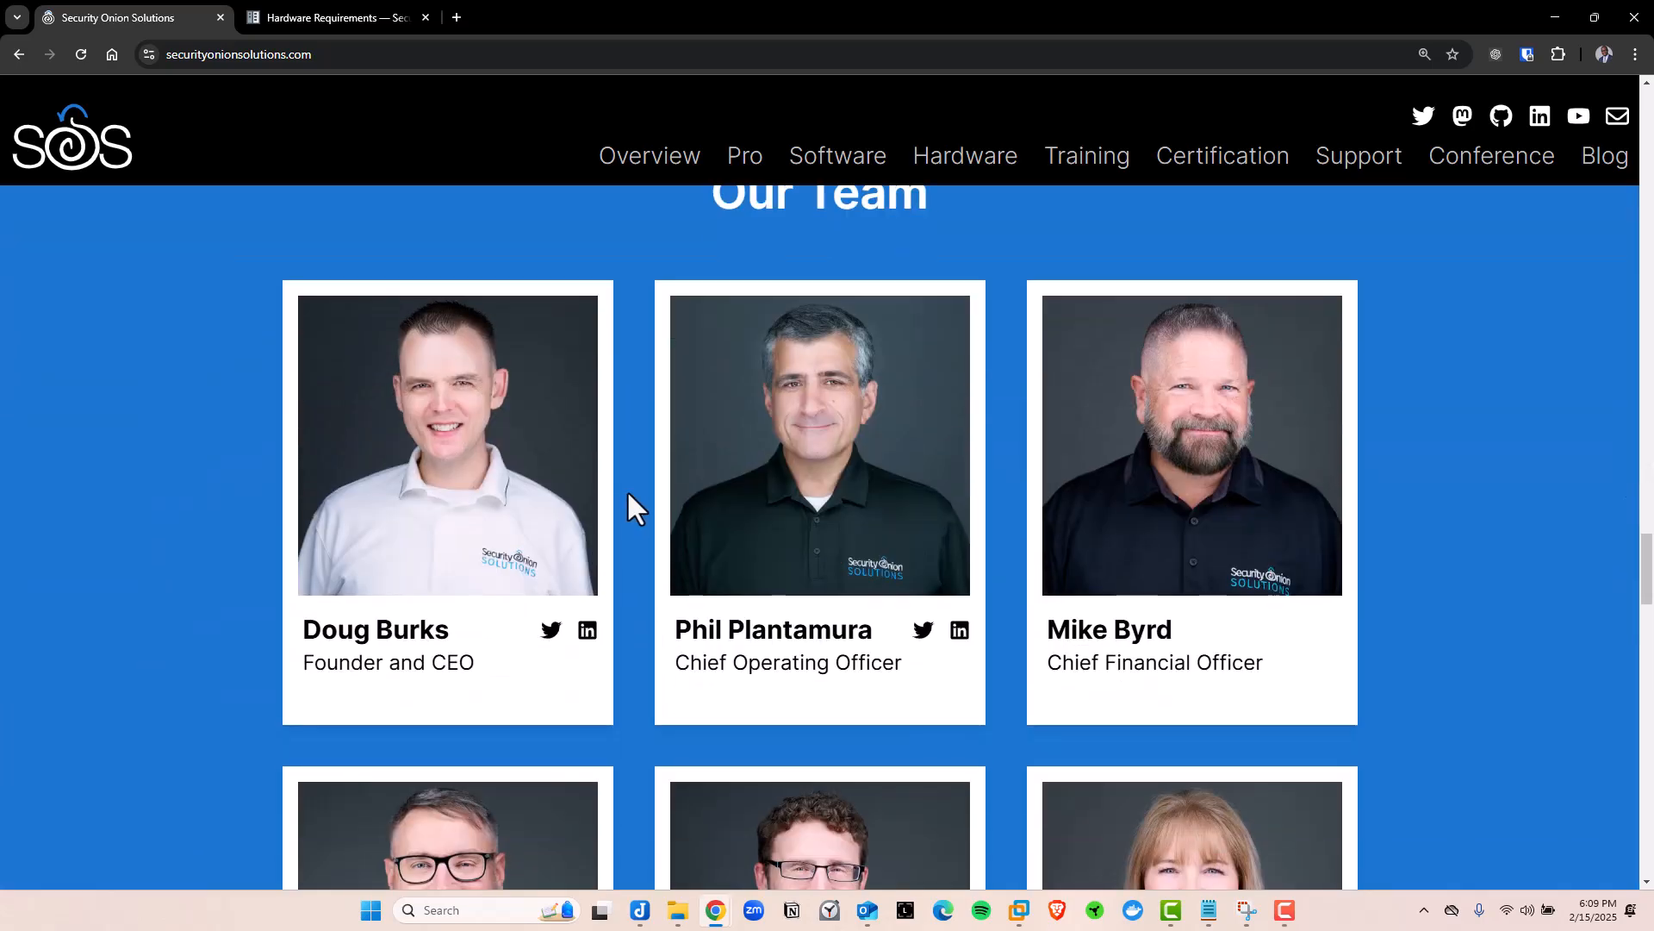
scroll(627, 489, "up", 20)
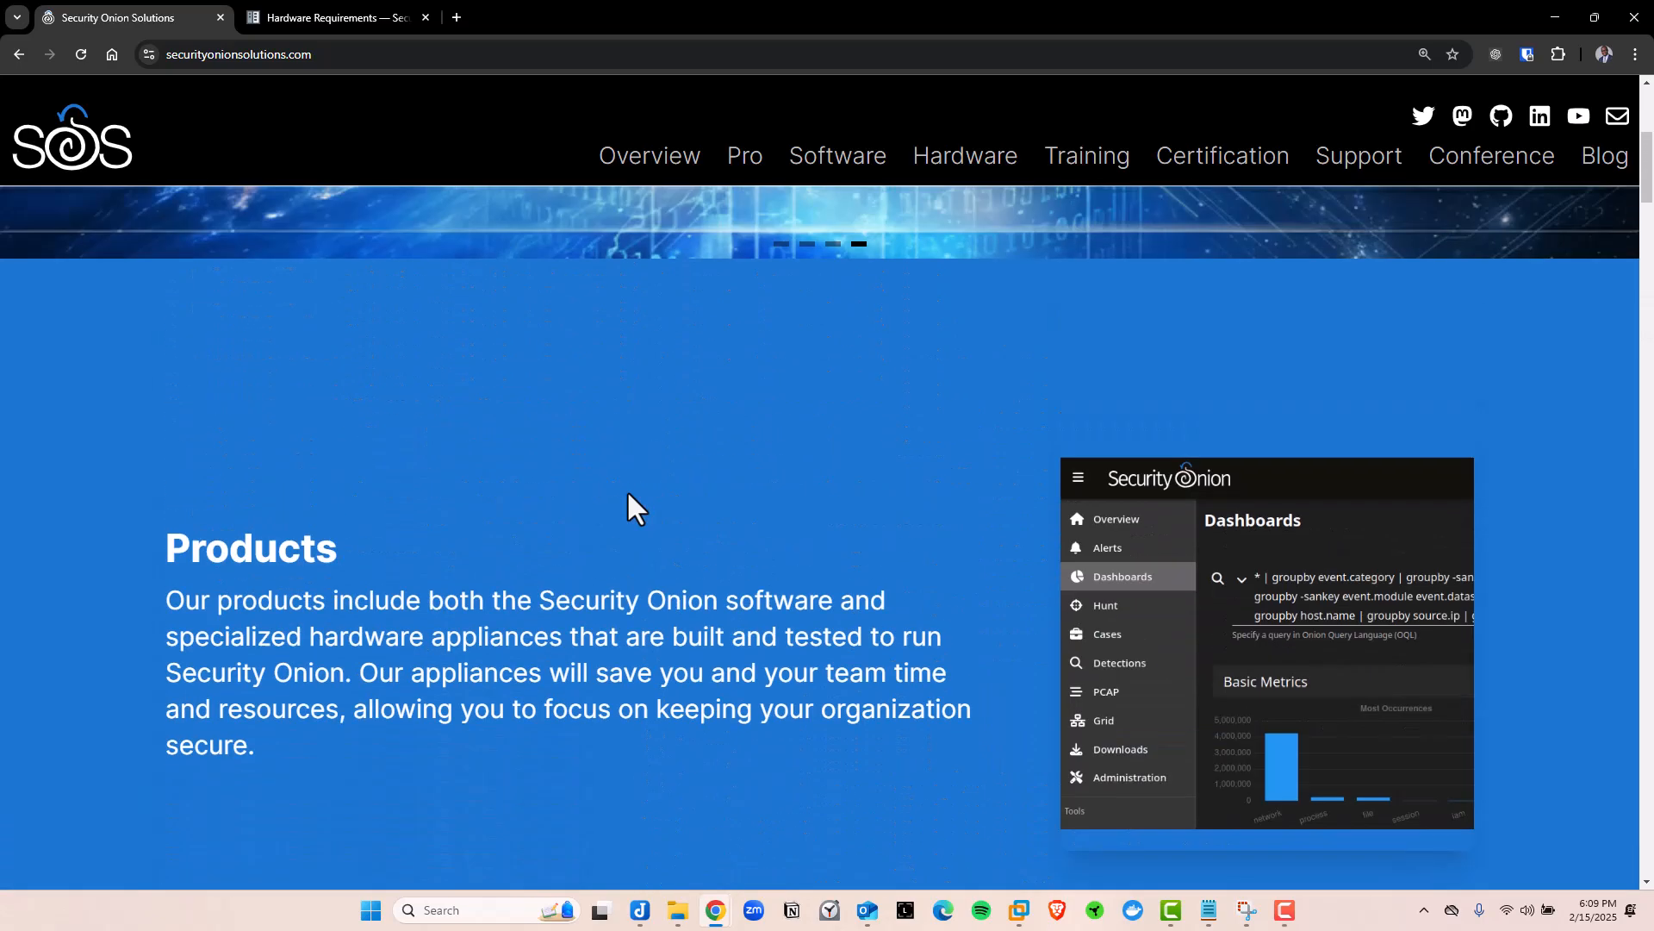
scroll(627, 489, "up", 5)
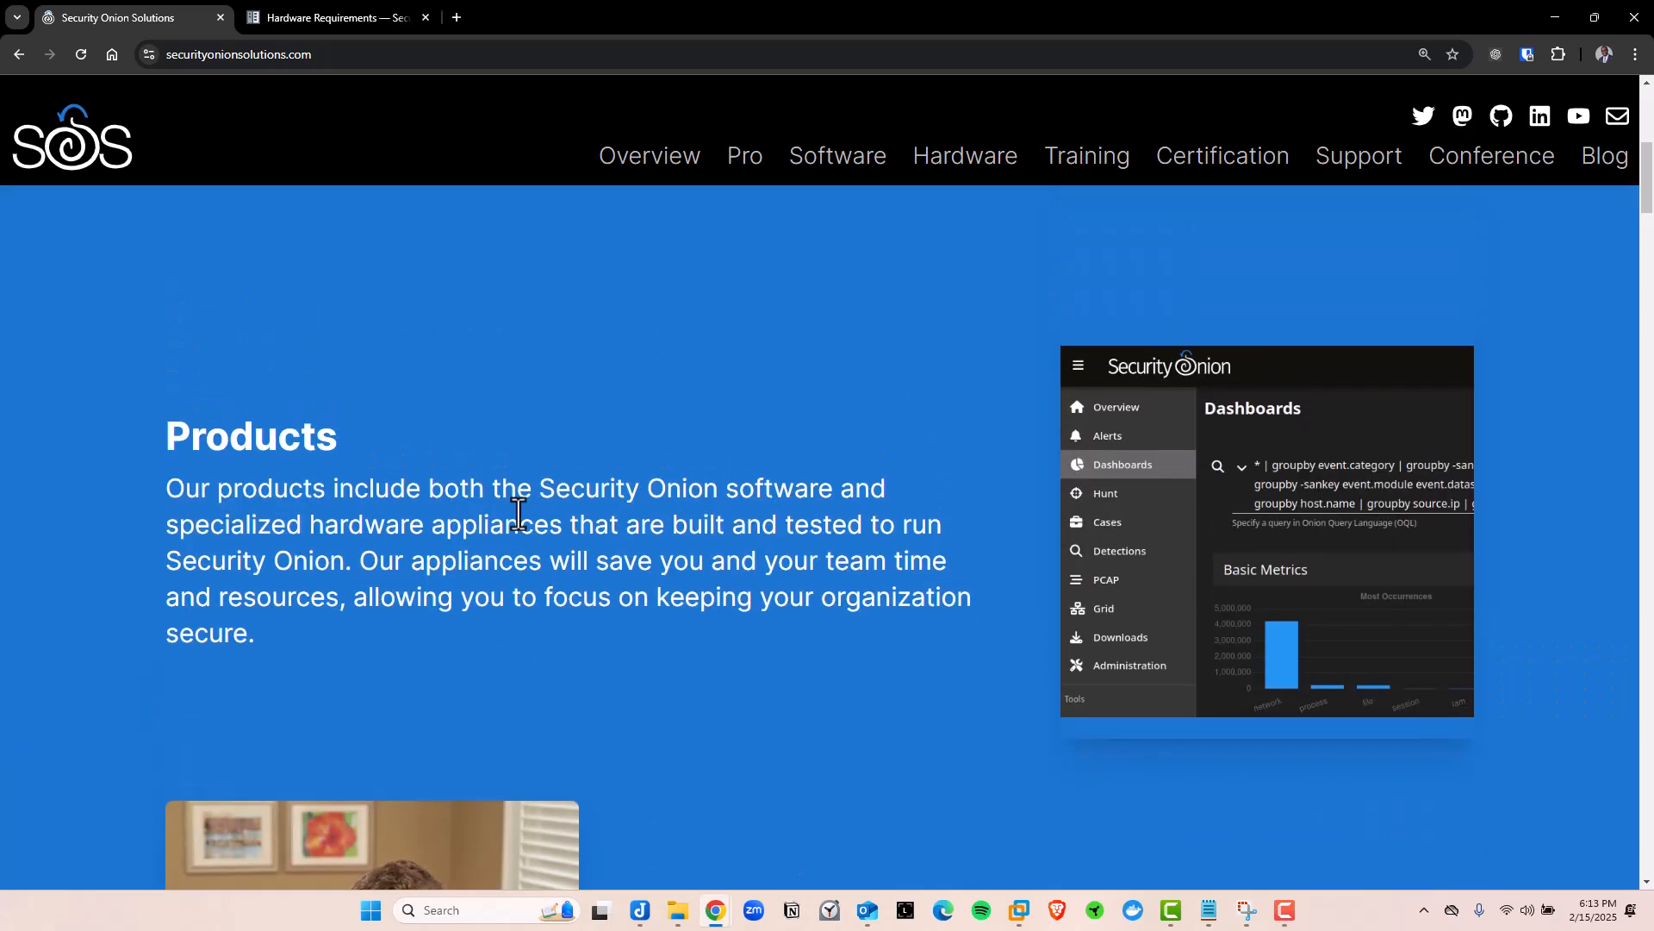
scroll(517, 520, "up", 4)
scroll(518, 524, "up", 3)
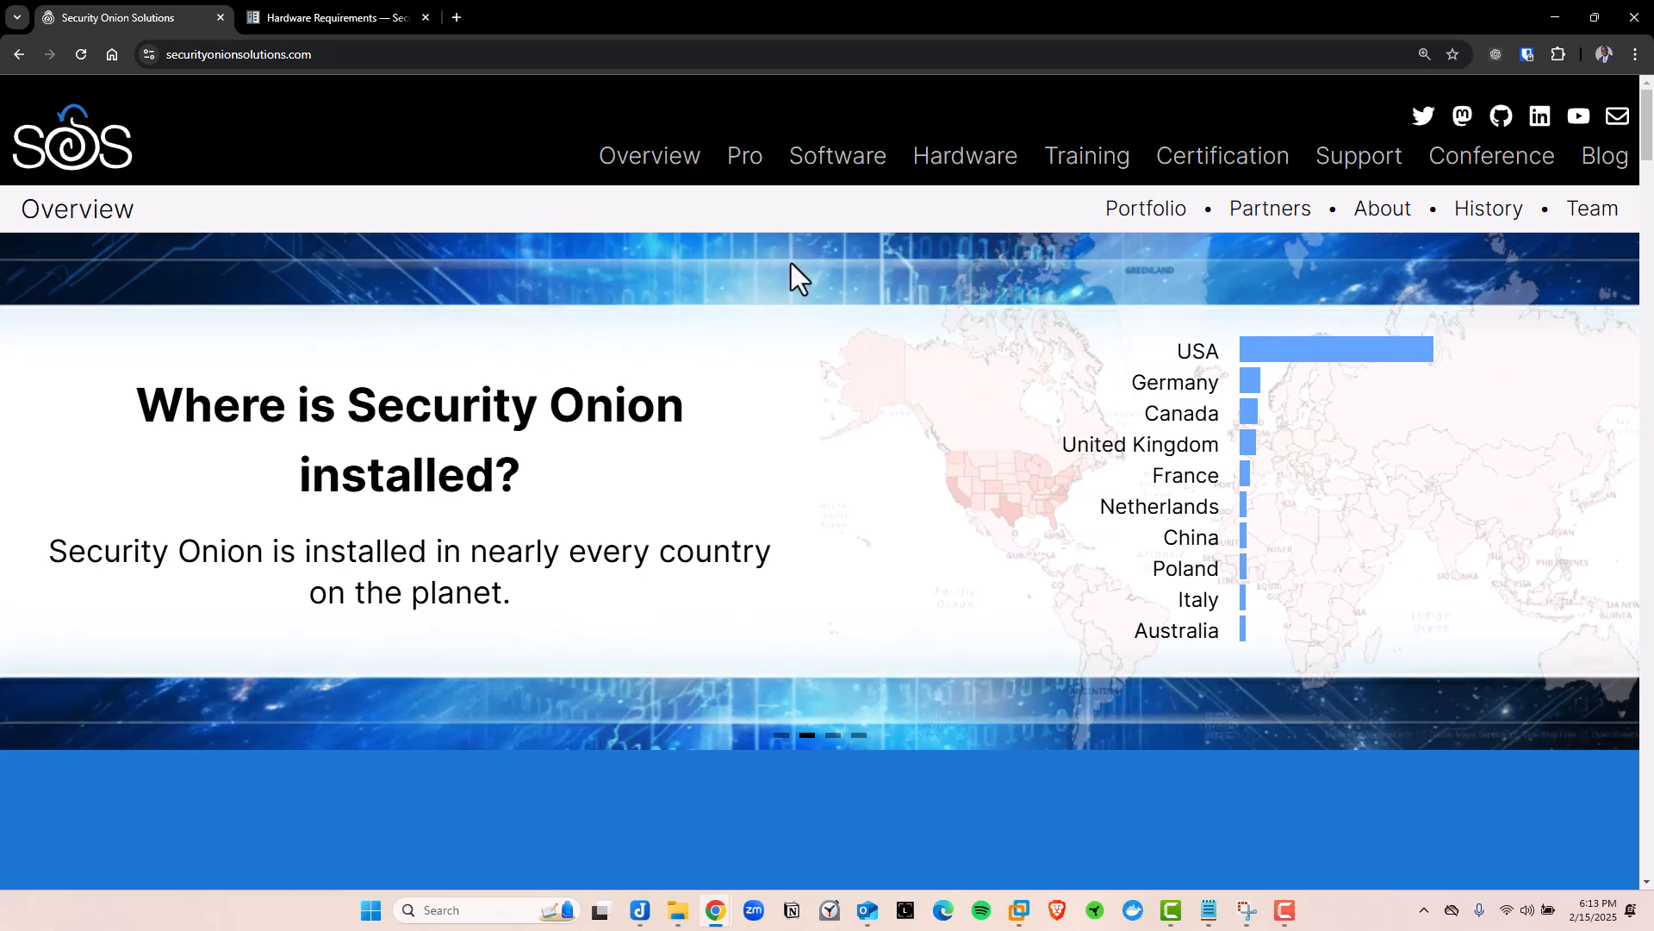
Go to the Software page and scroll down to its Overview section
left_click(830, 172)
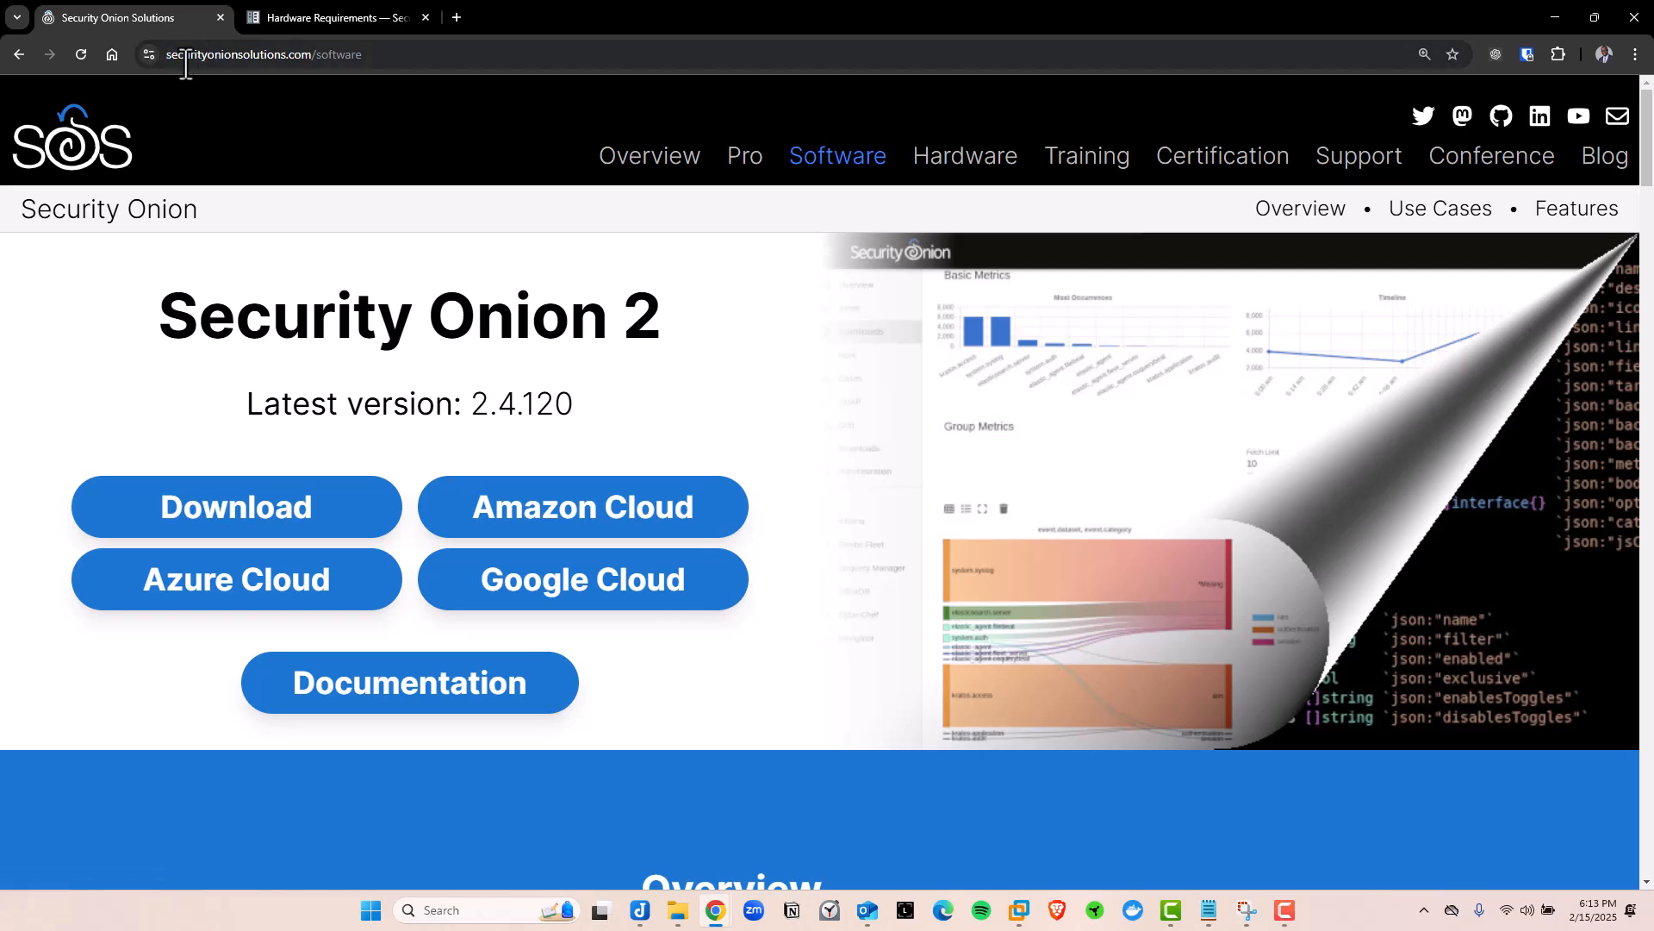
scroll(232, 344, "down", 1)
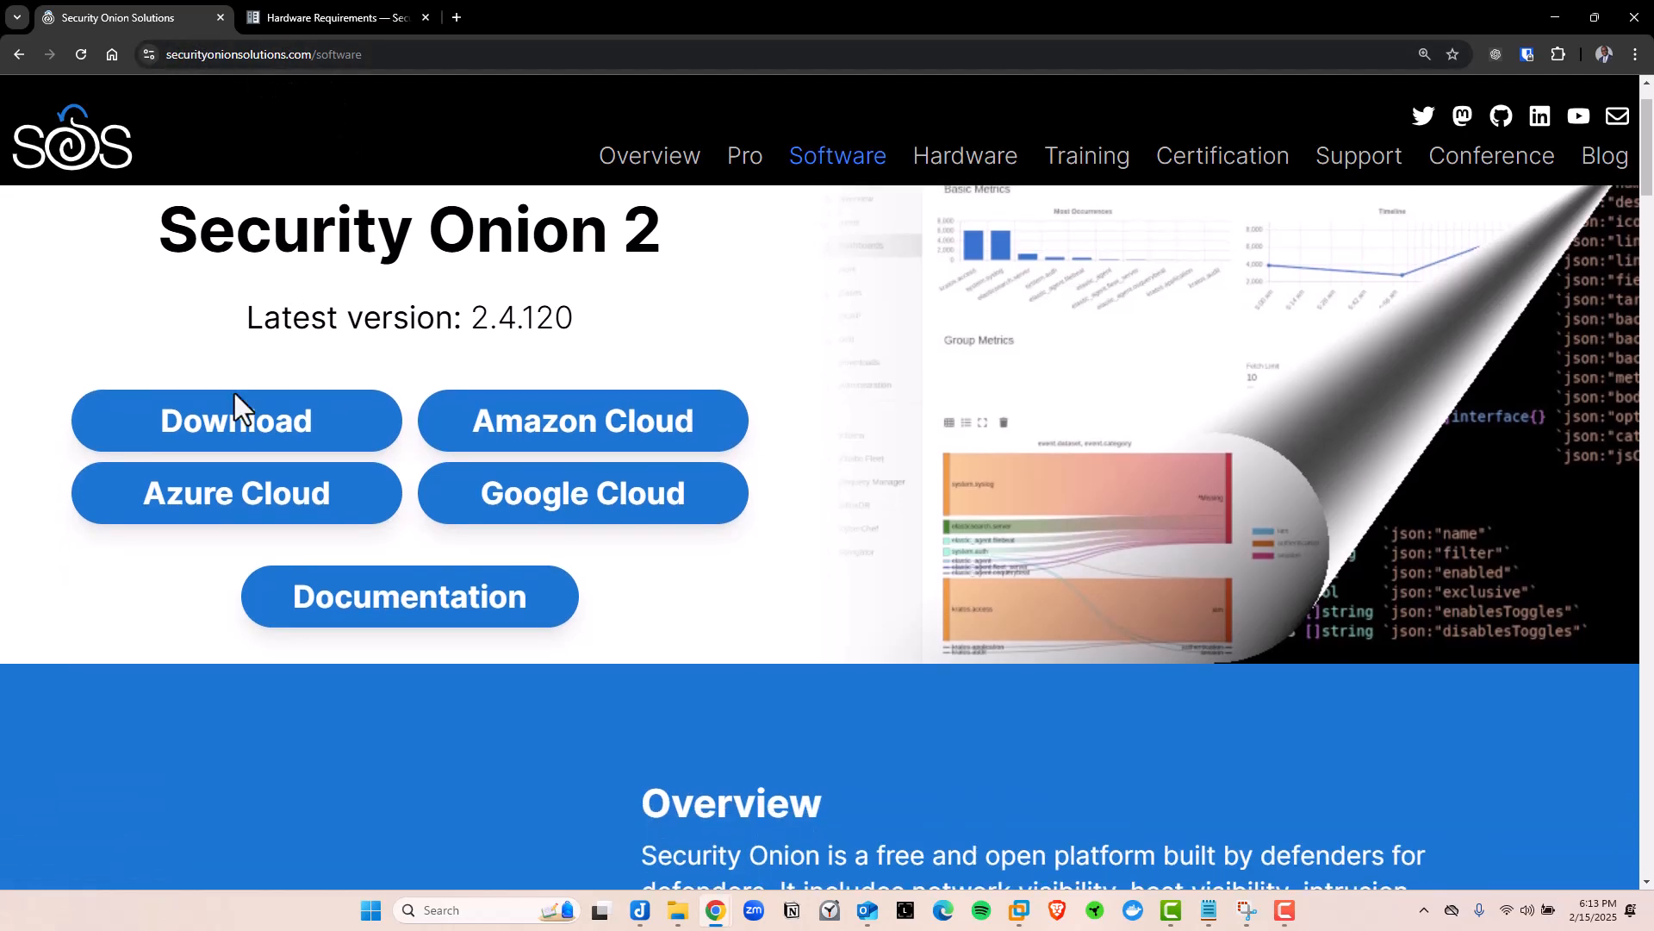
scroll(459, 674, "down", 7)
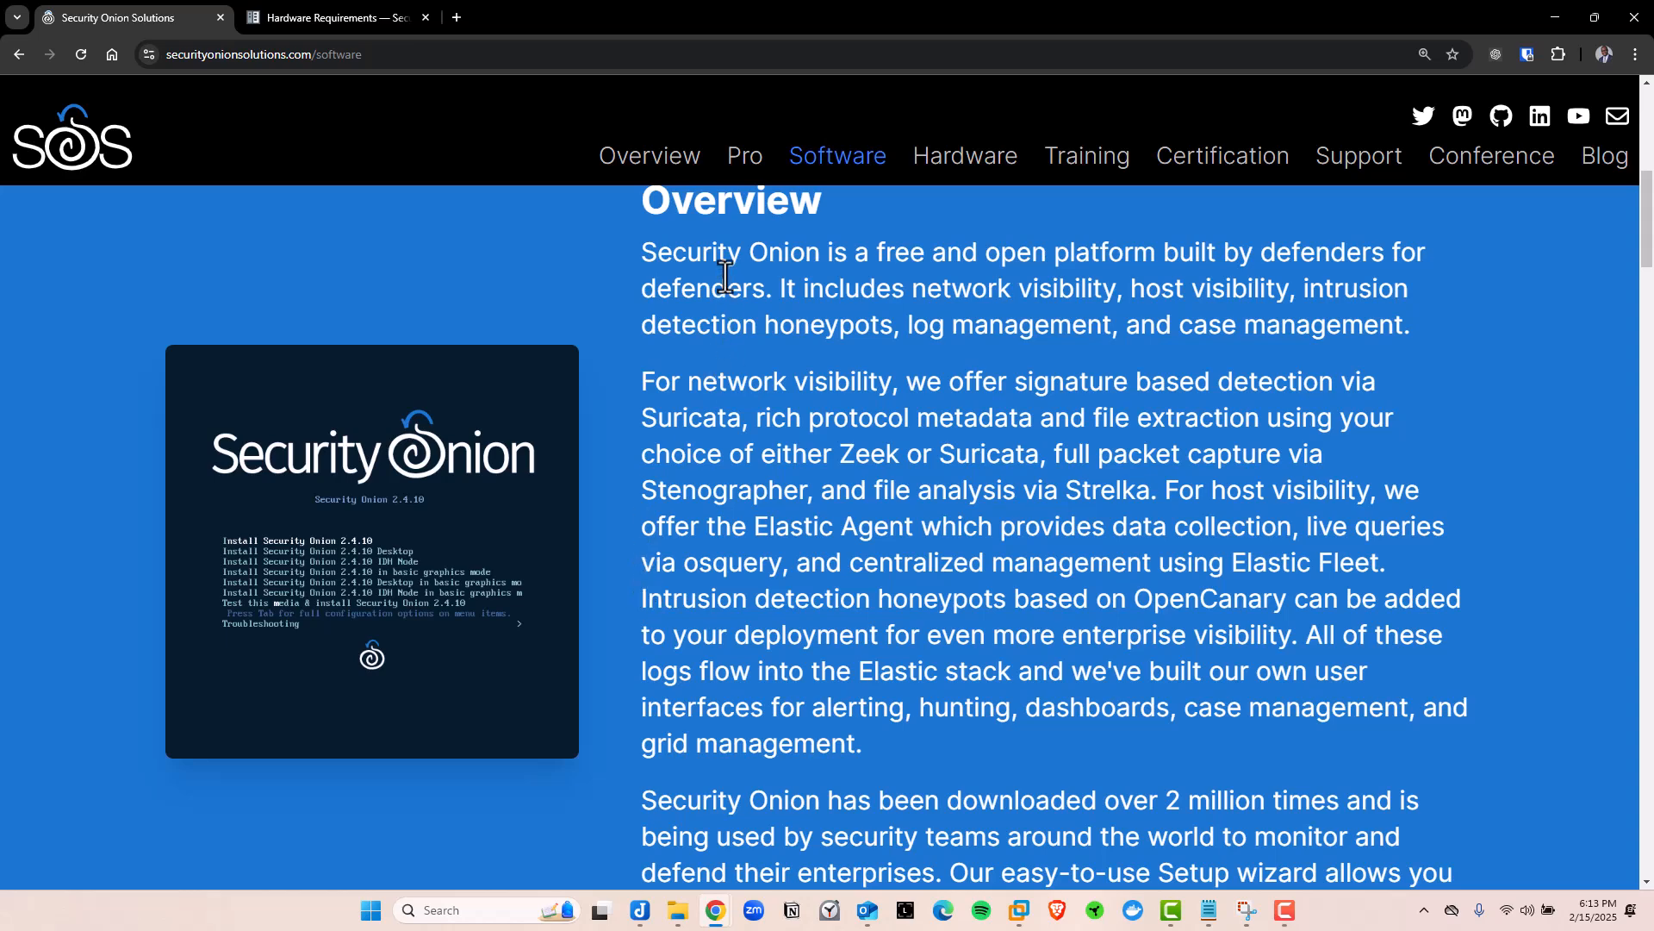
Highlight 'free', 'built by defenders for', 'network visibility', Zeek and Suricata in the Overview
left_click_drag(870, 254, 923, 257)
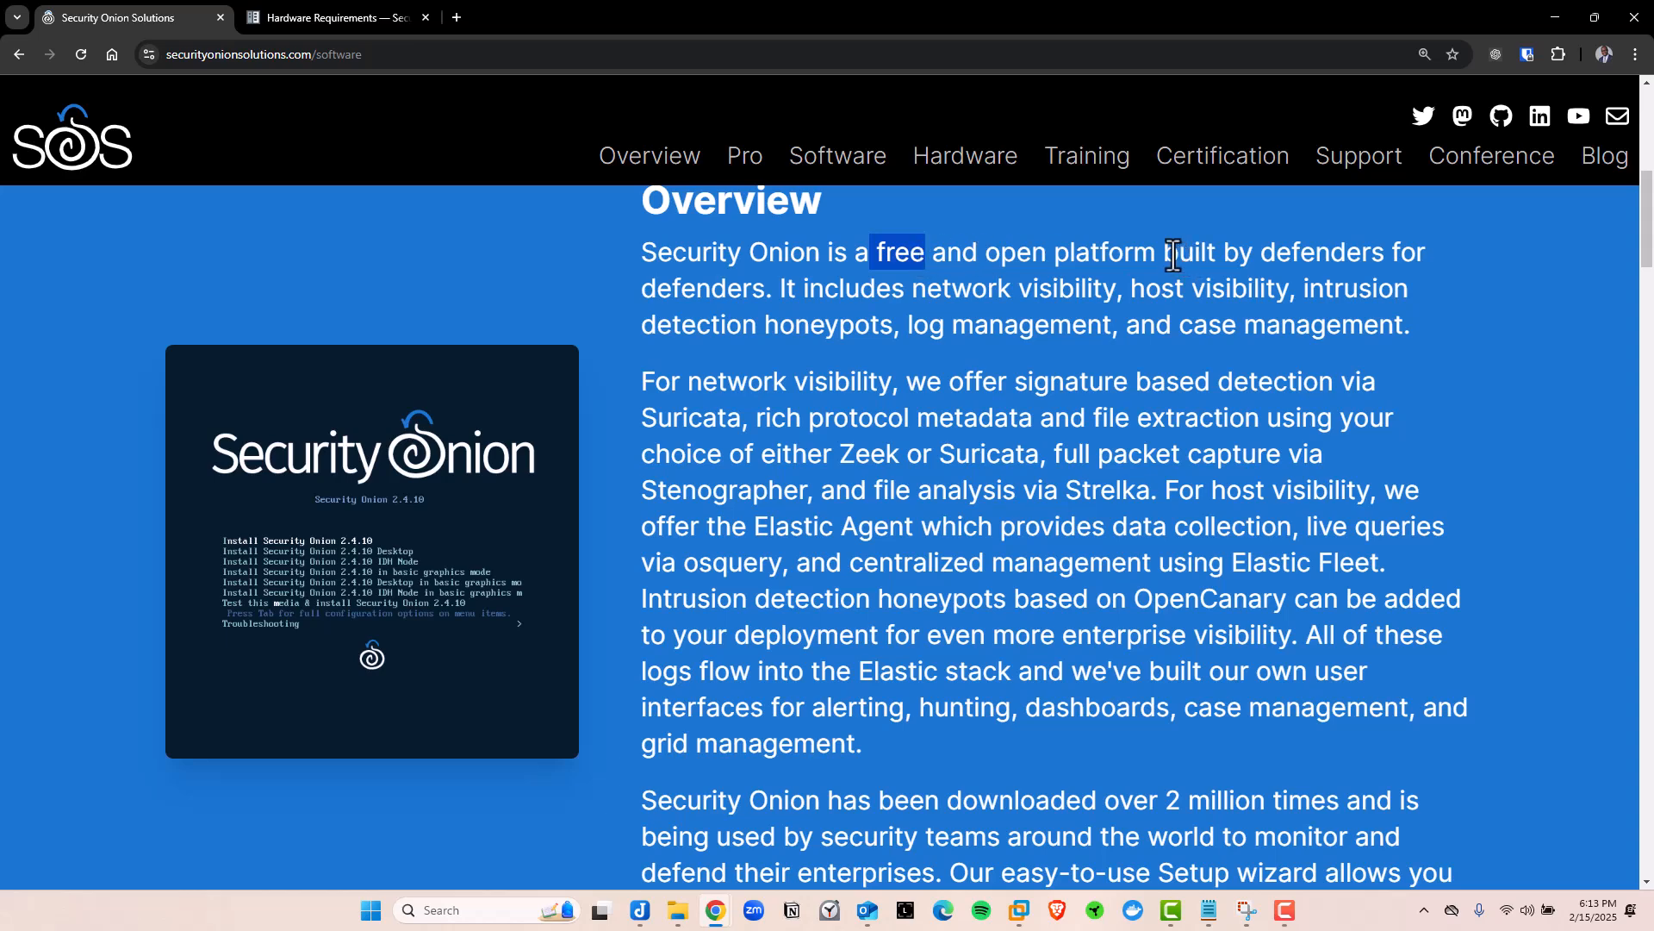
left_click_drag(1178, 253, 1444, 270)
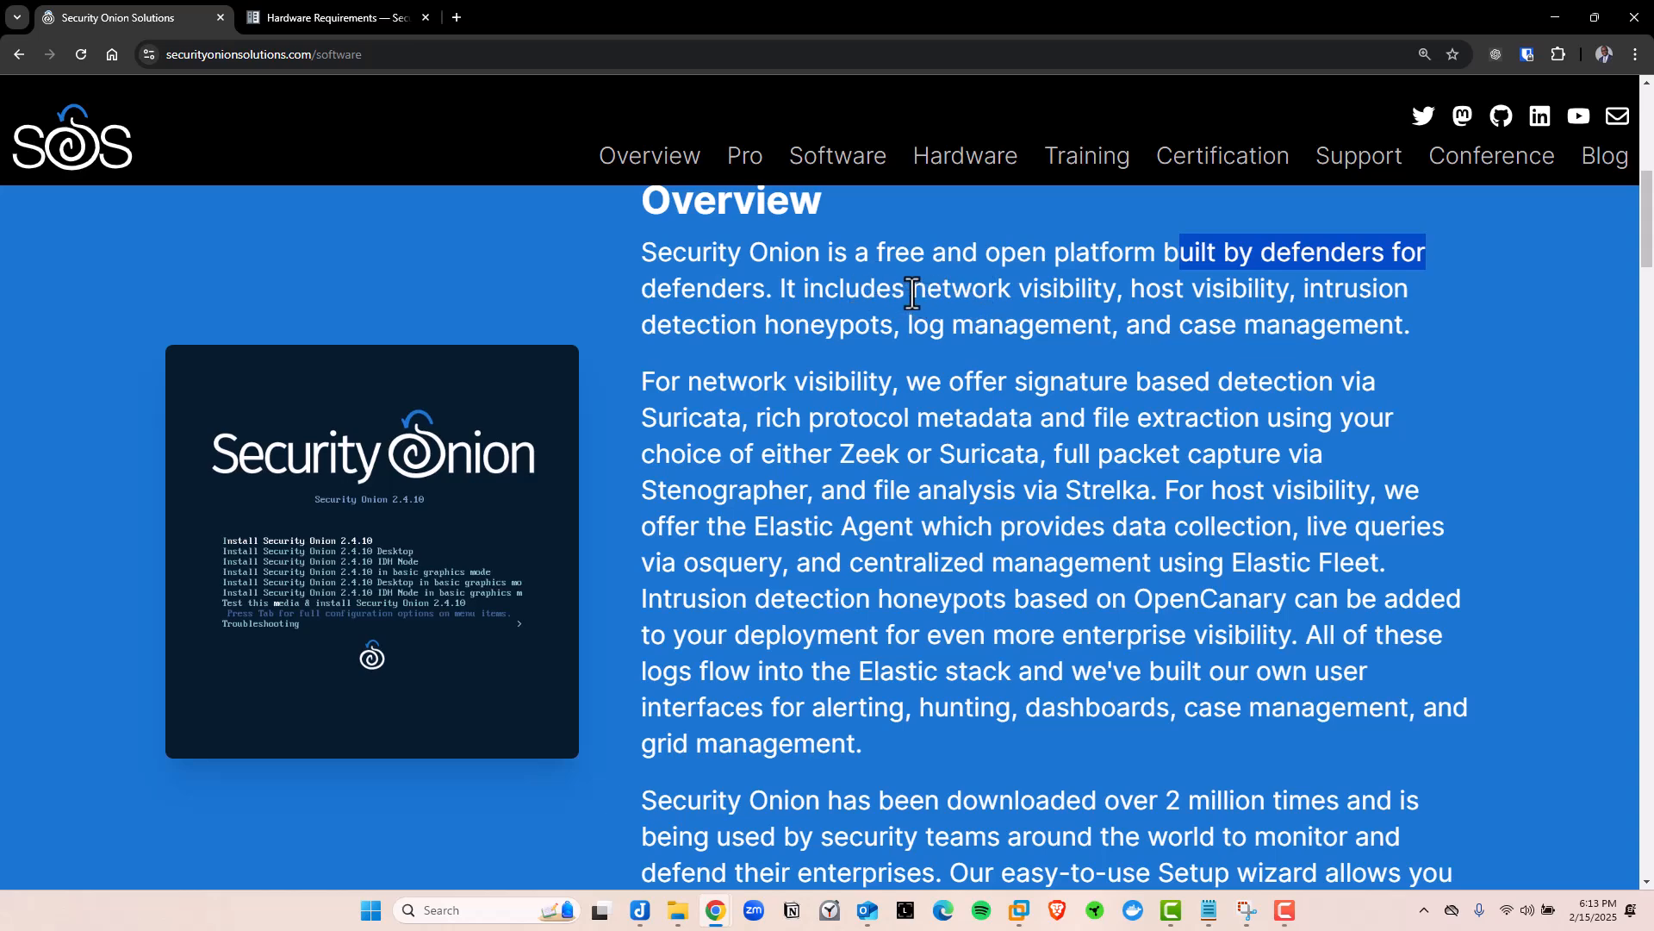
left_click_drag(911, 288, 1117, 293)
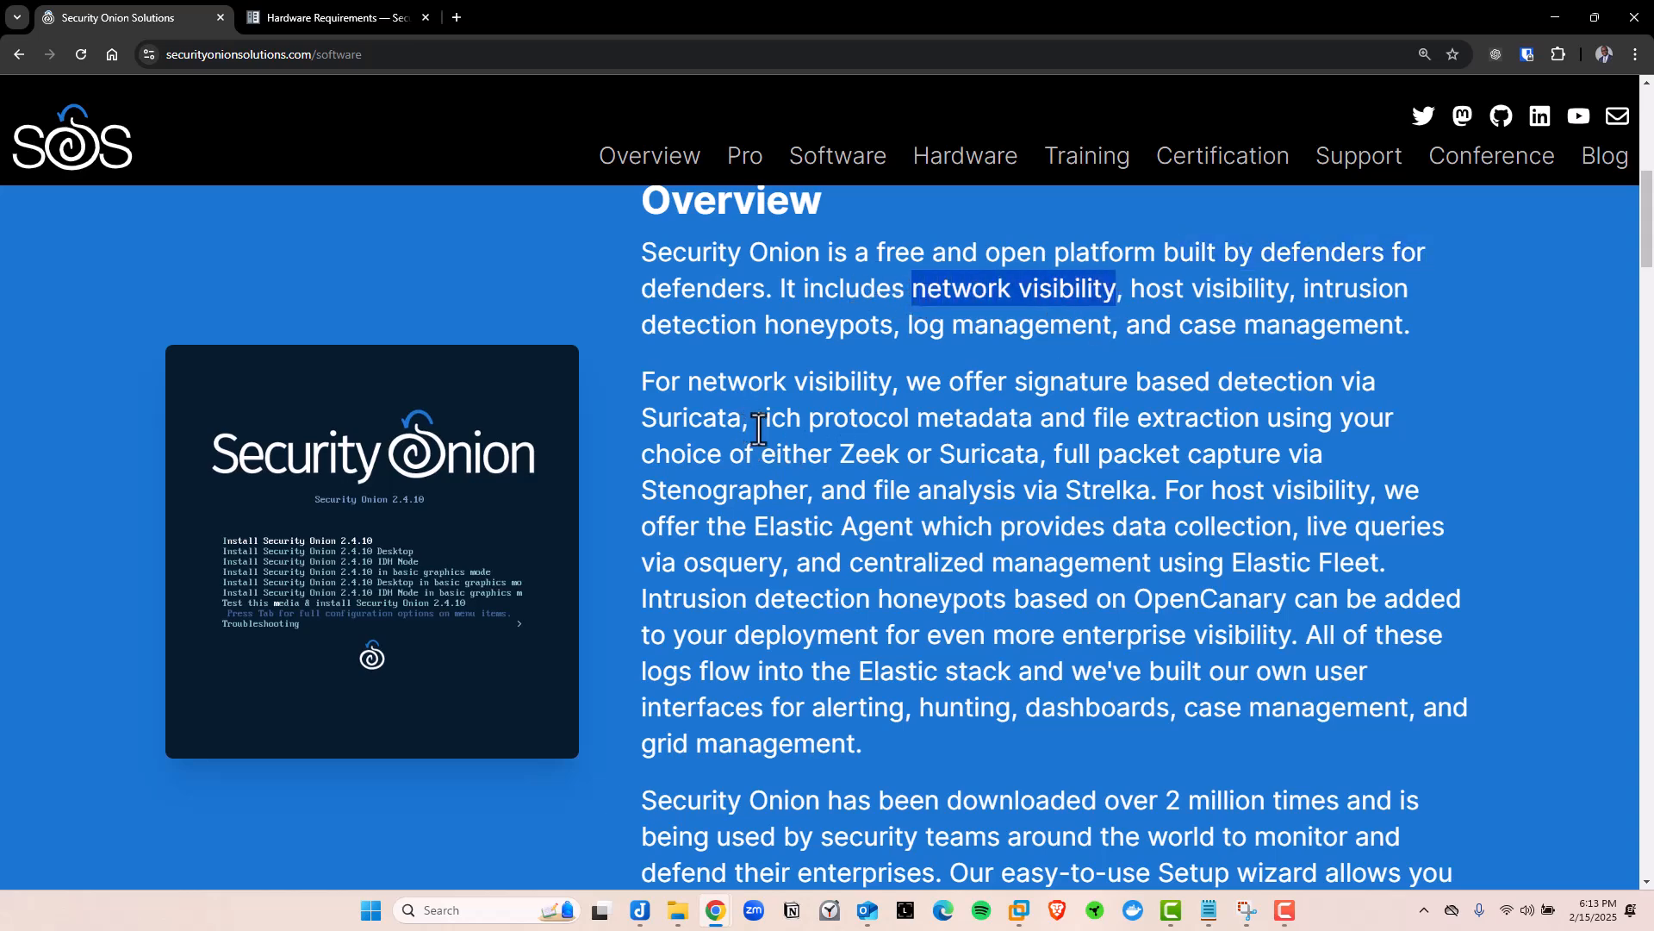
double_click(866, 454)
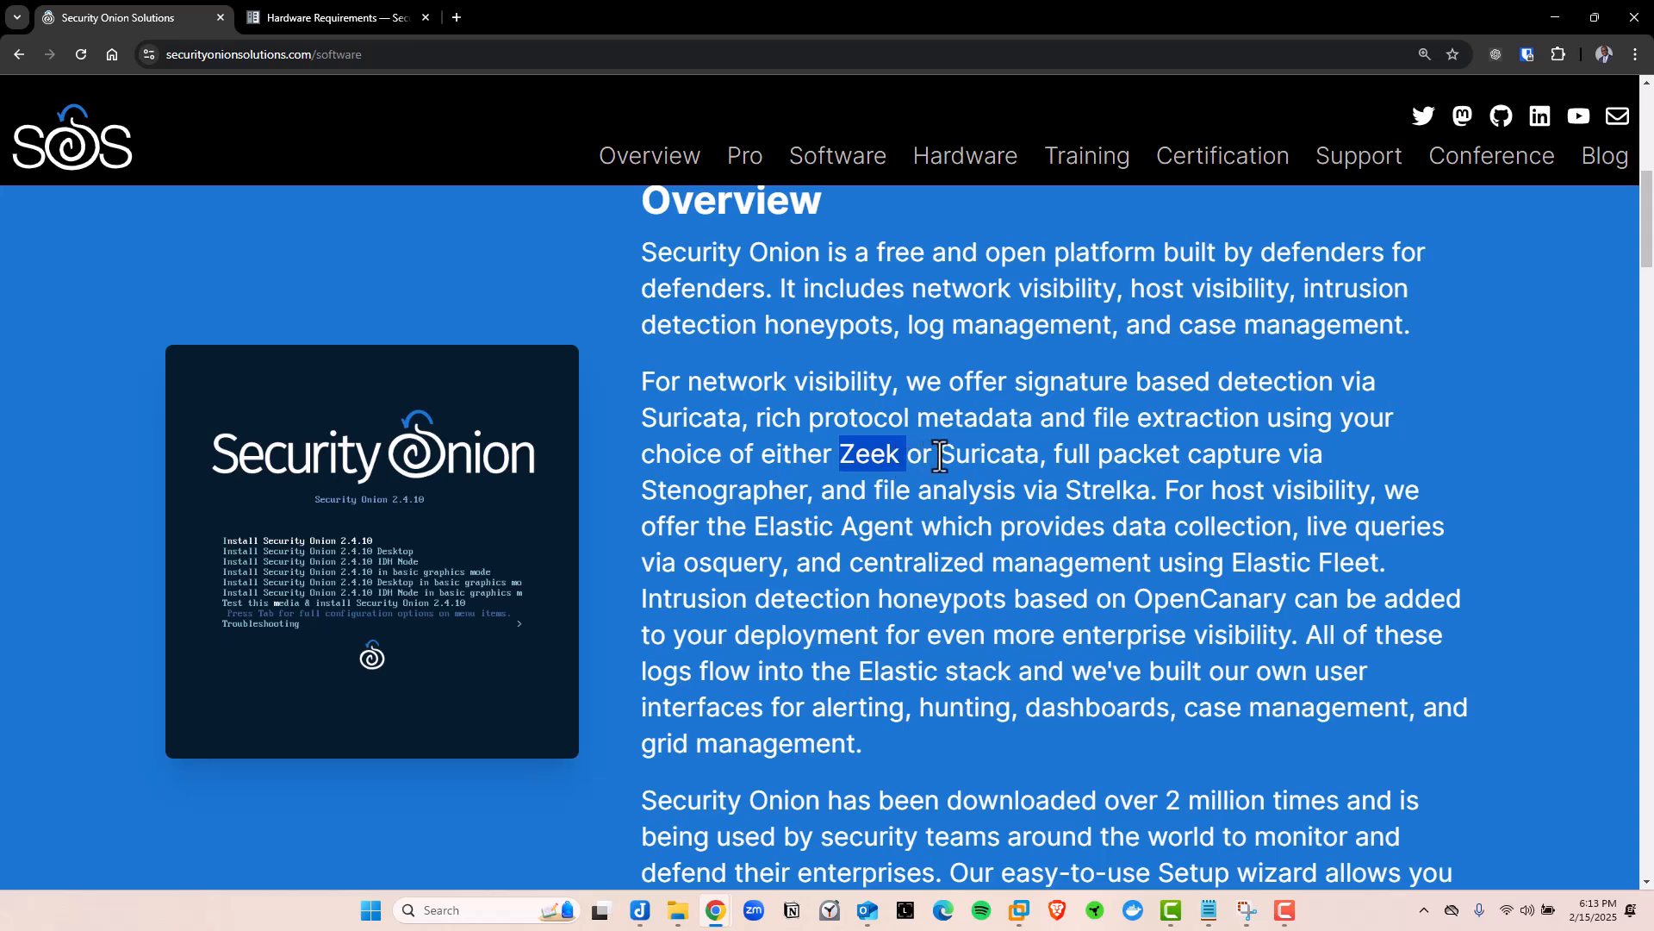
left_click_drag(940, 454, 1040, 455)
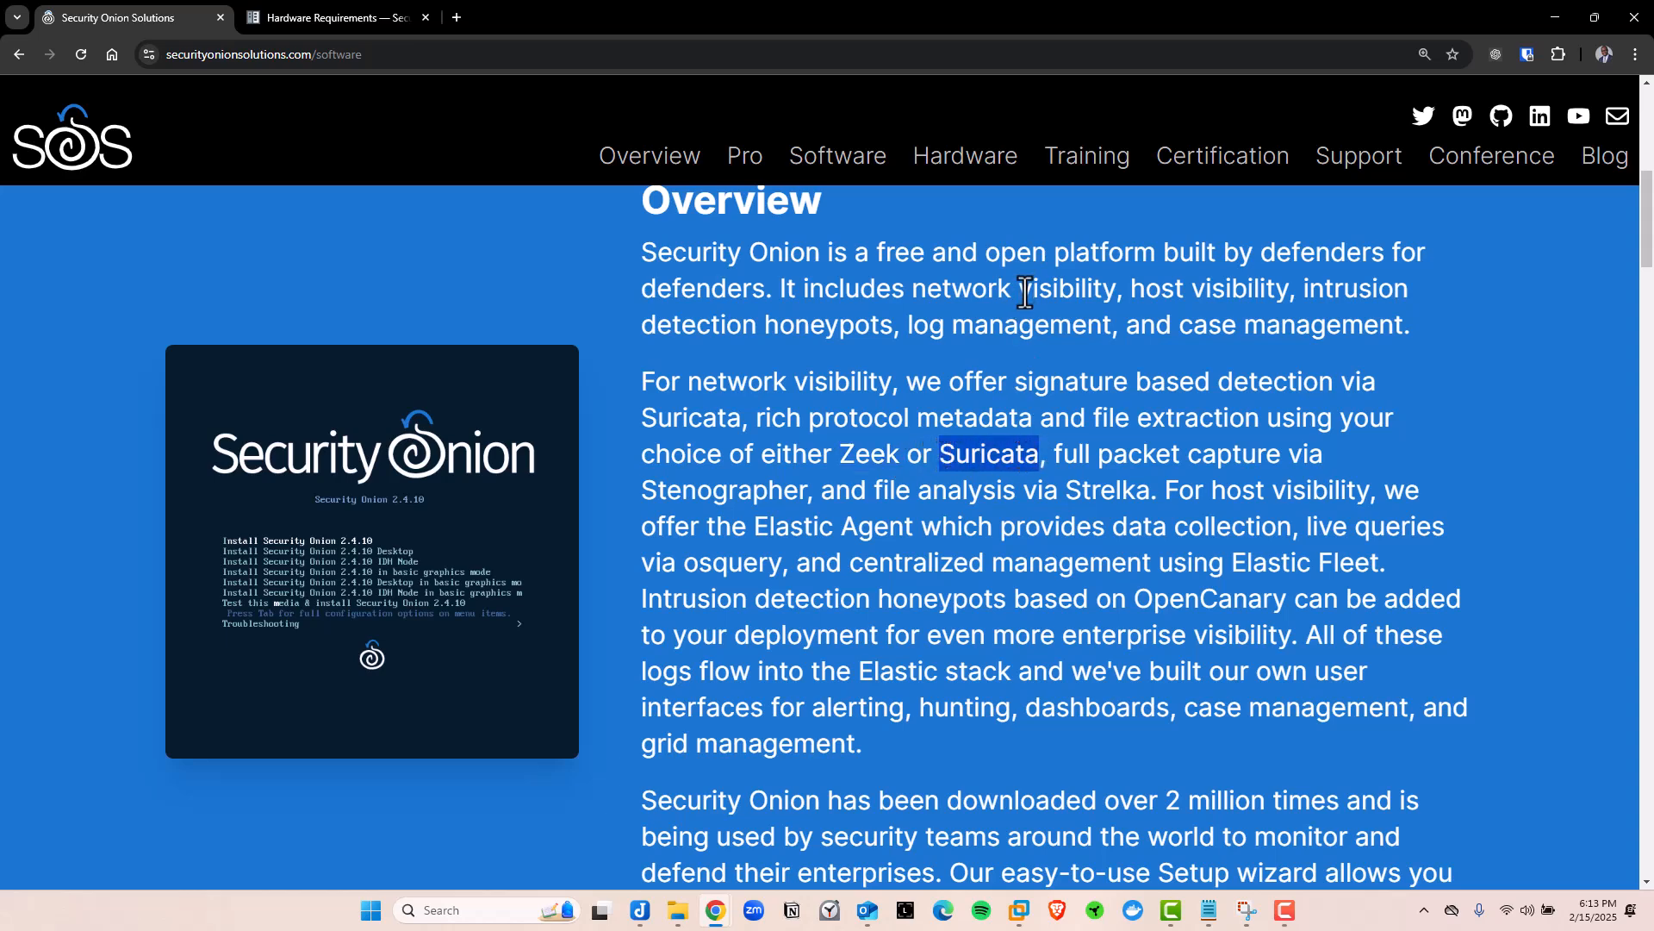
left_click_drag(1018, 289, 1115, 293)
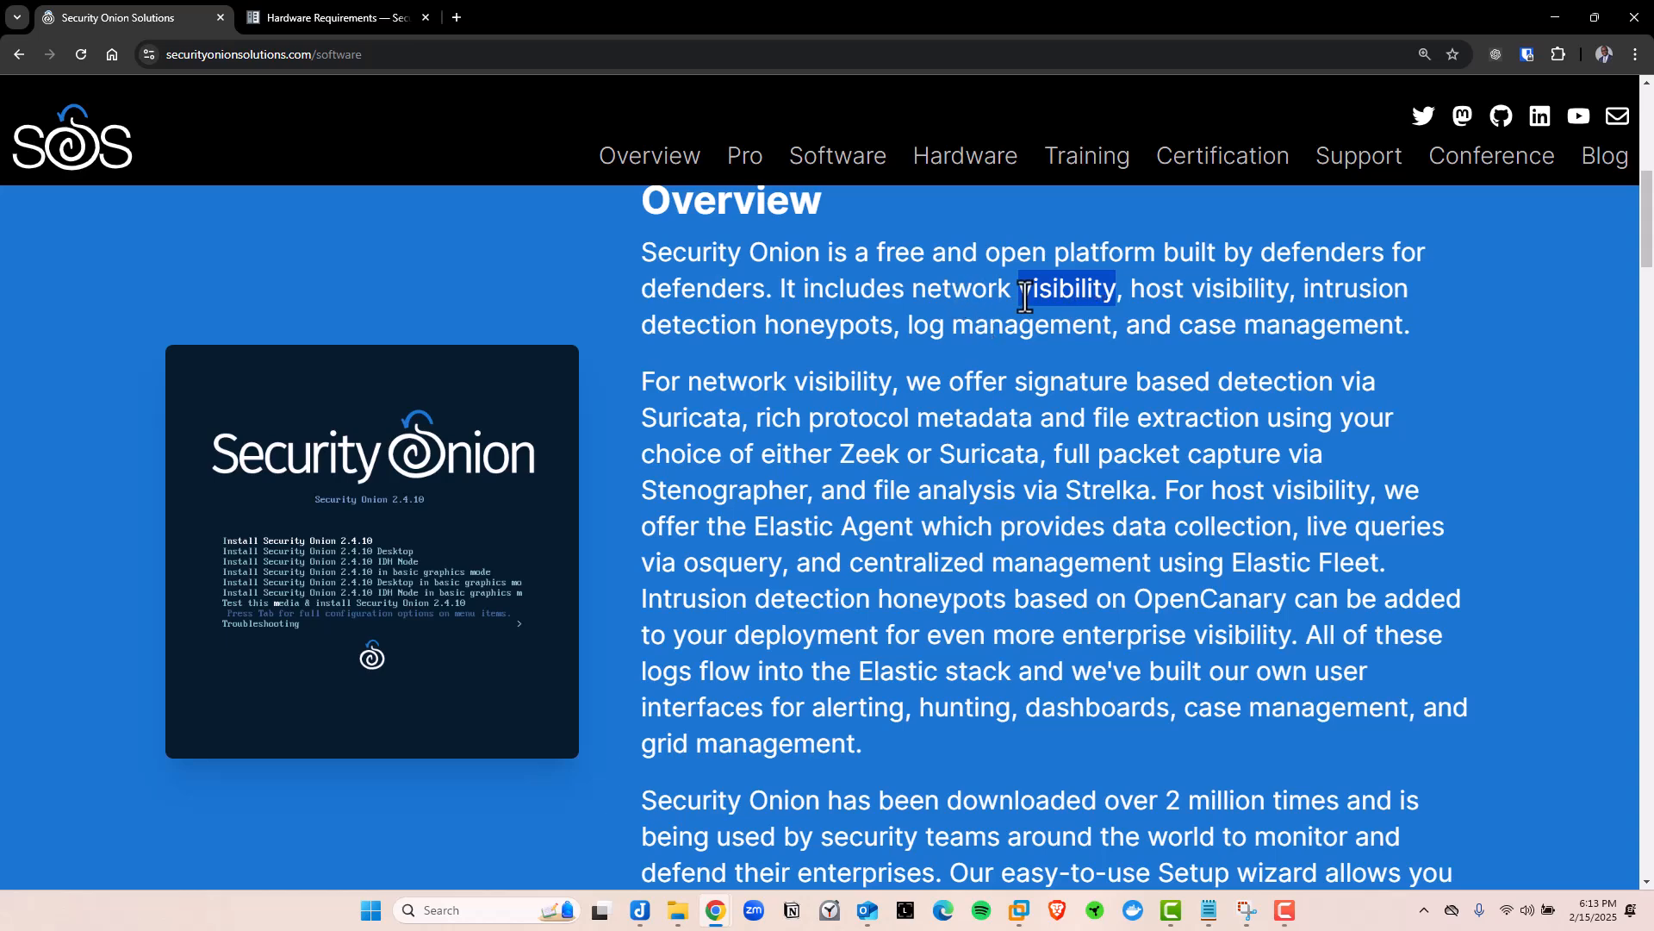
left_click_drag(1129, 291, 1200, 293)
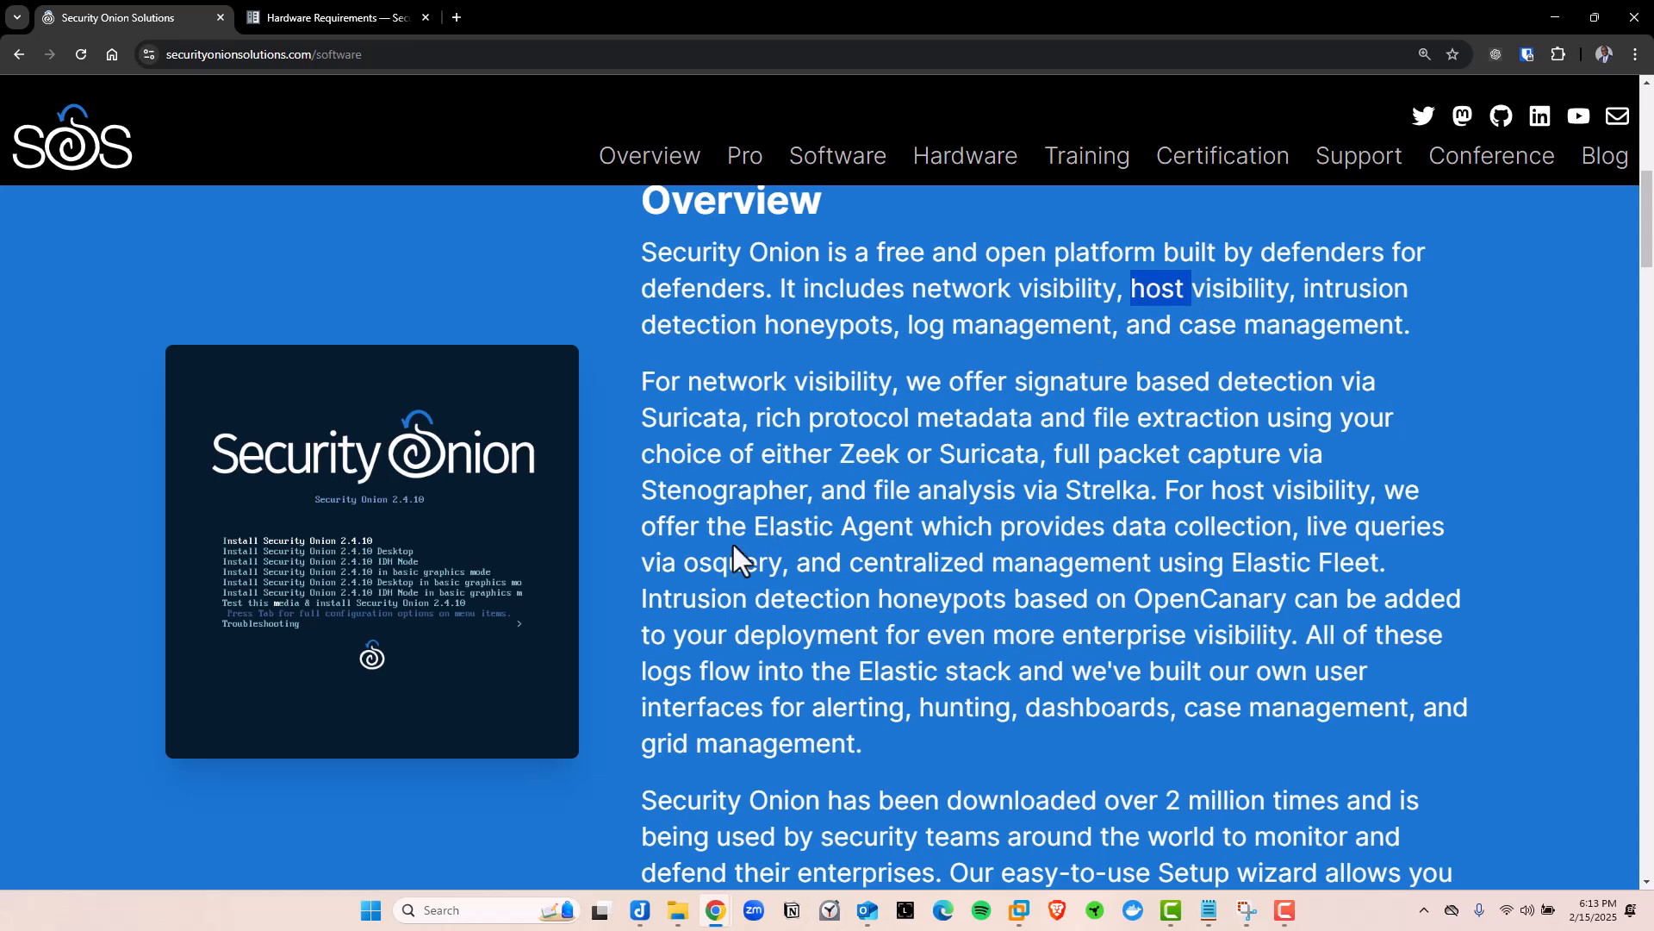
left_click_drag(755, 525, 913, 527)
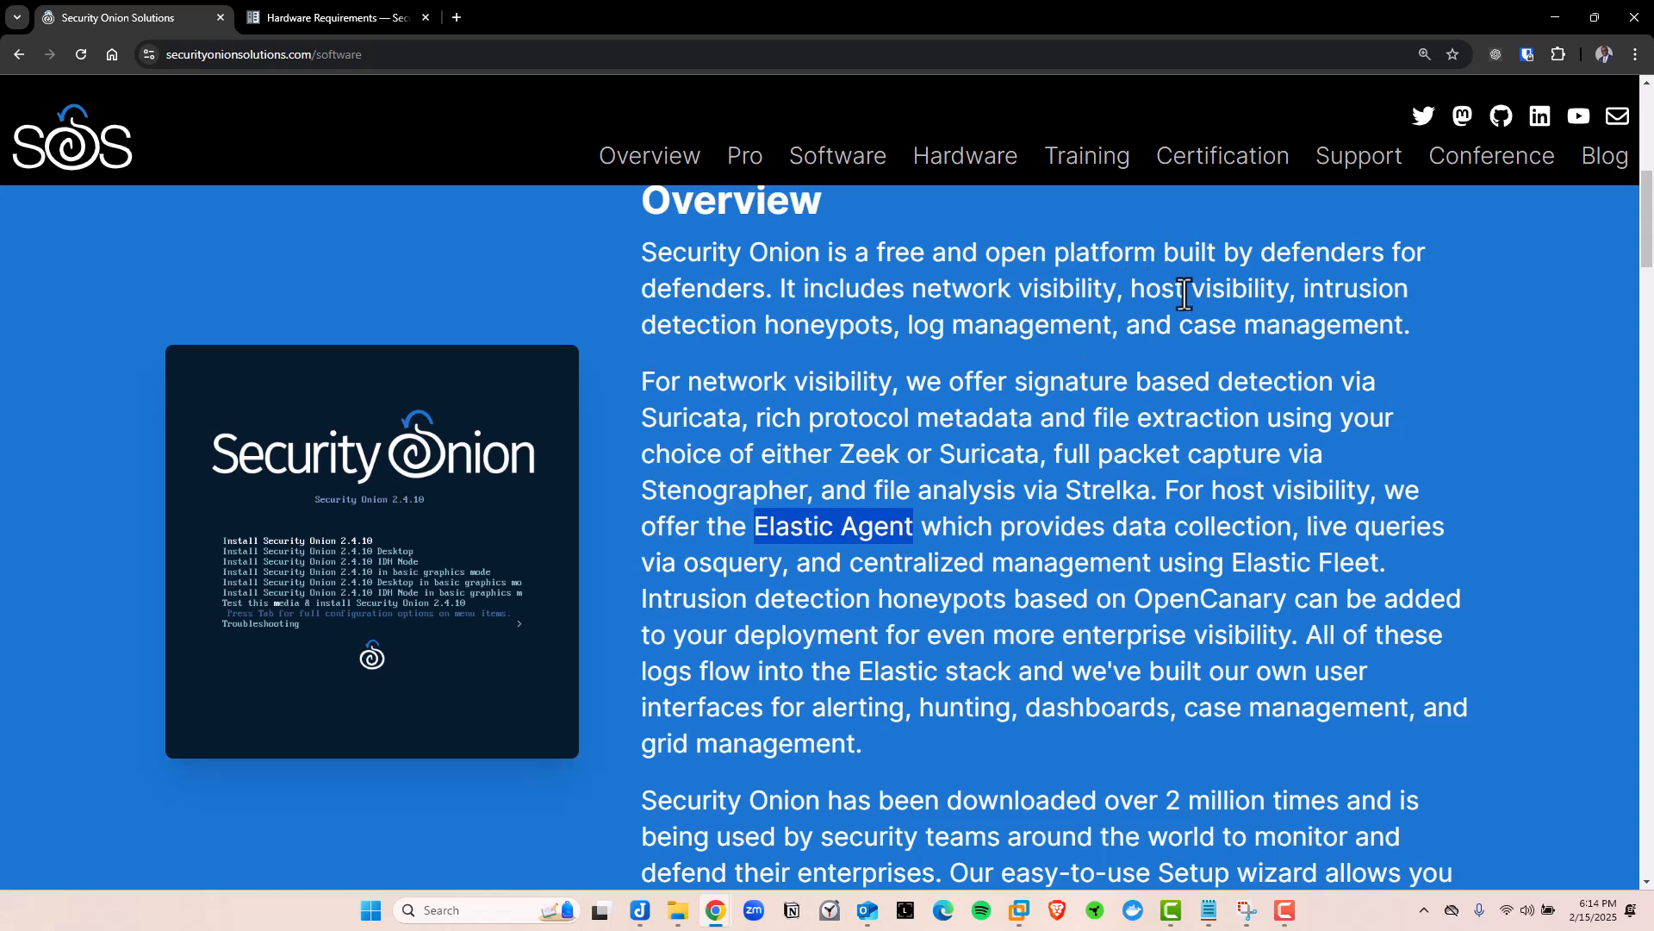
left_click_drag(1301, 290, 1037, 327)
left_click_drag(1179, 328, 1403, 325)
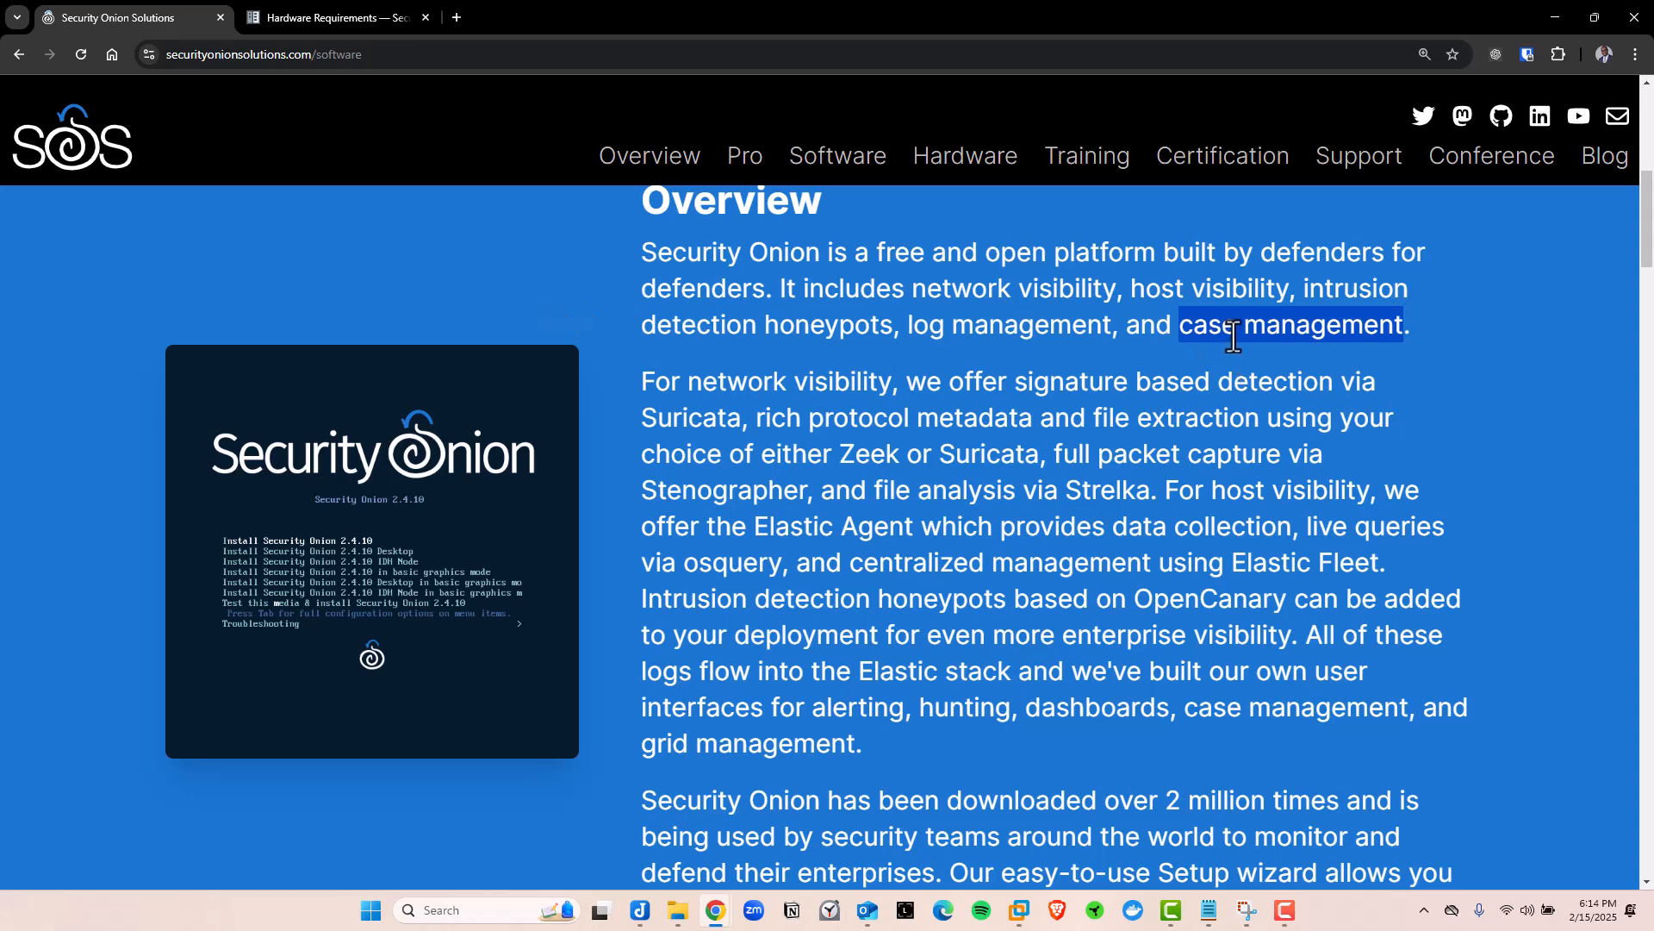
left_click_drag(1234, 336, 1184, 332)
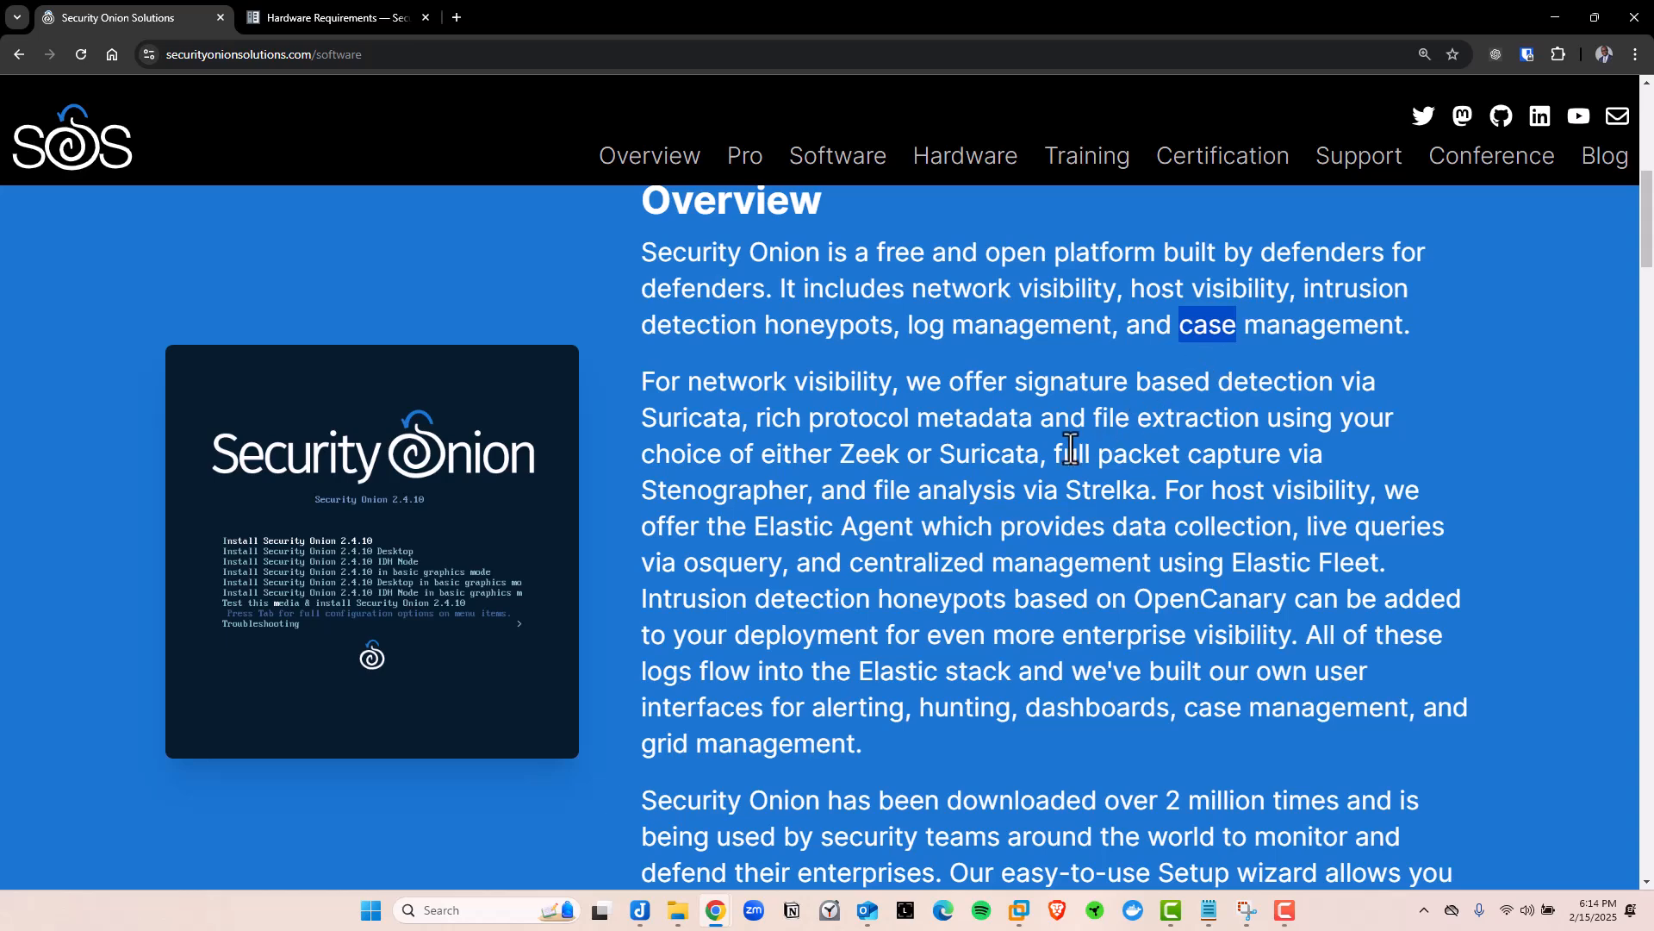
left_click_drag(1053, 453, 1197, 459)
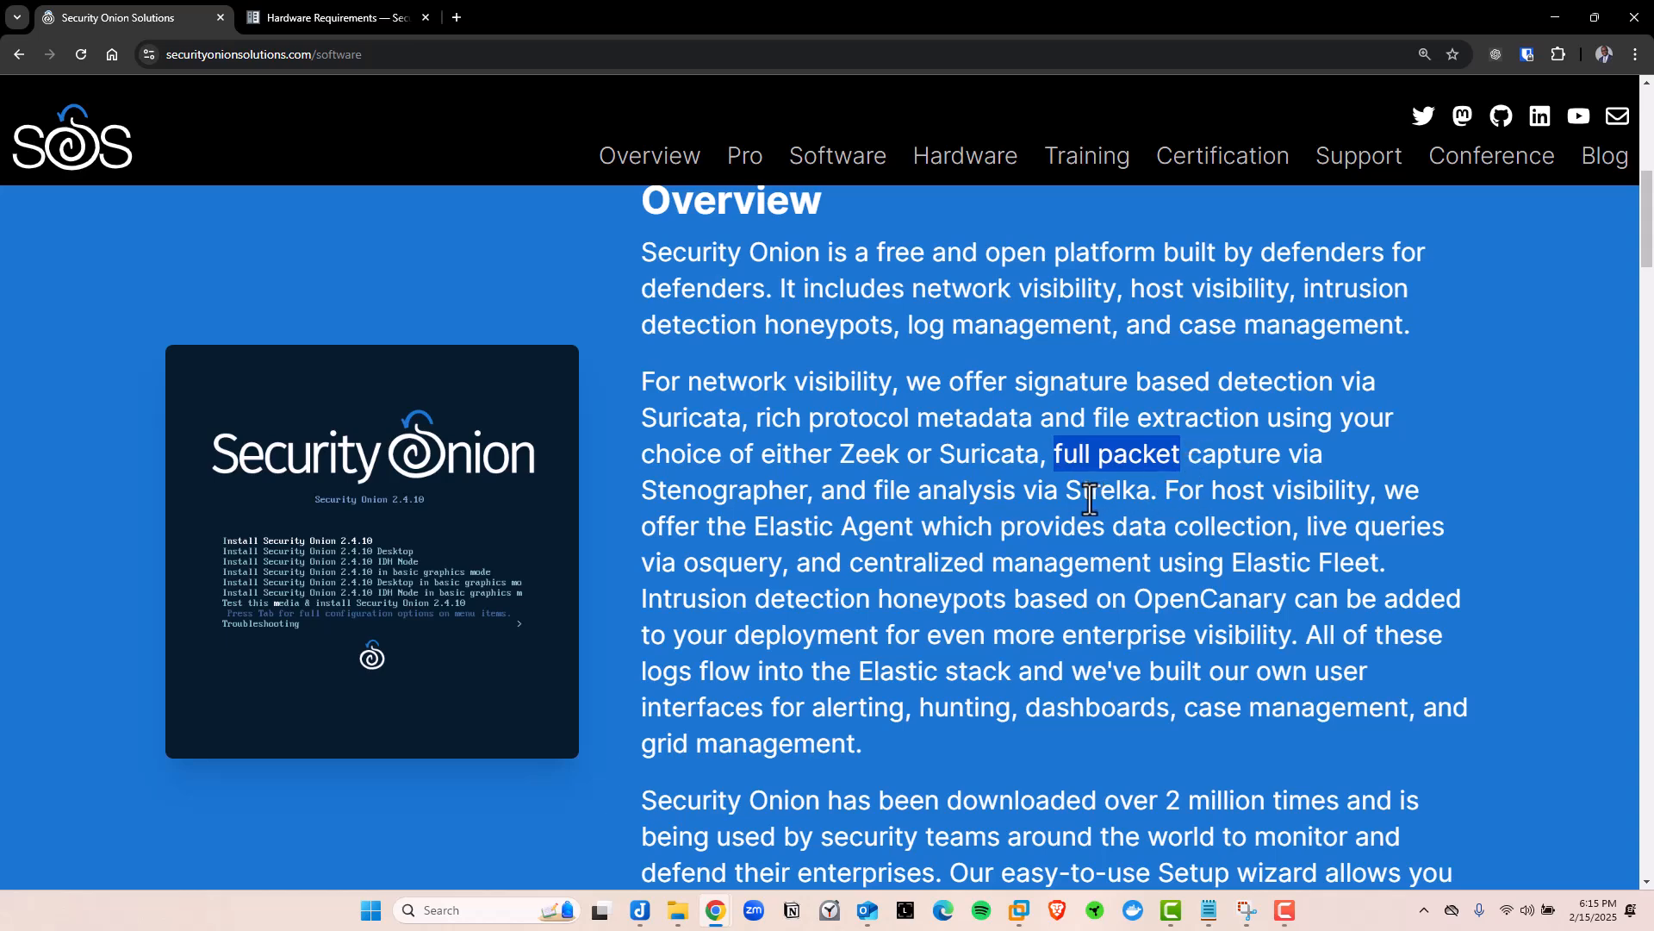
Scroll down the Software page to the Included Features section
scroll(1039, 520, "down", 2)
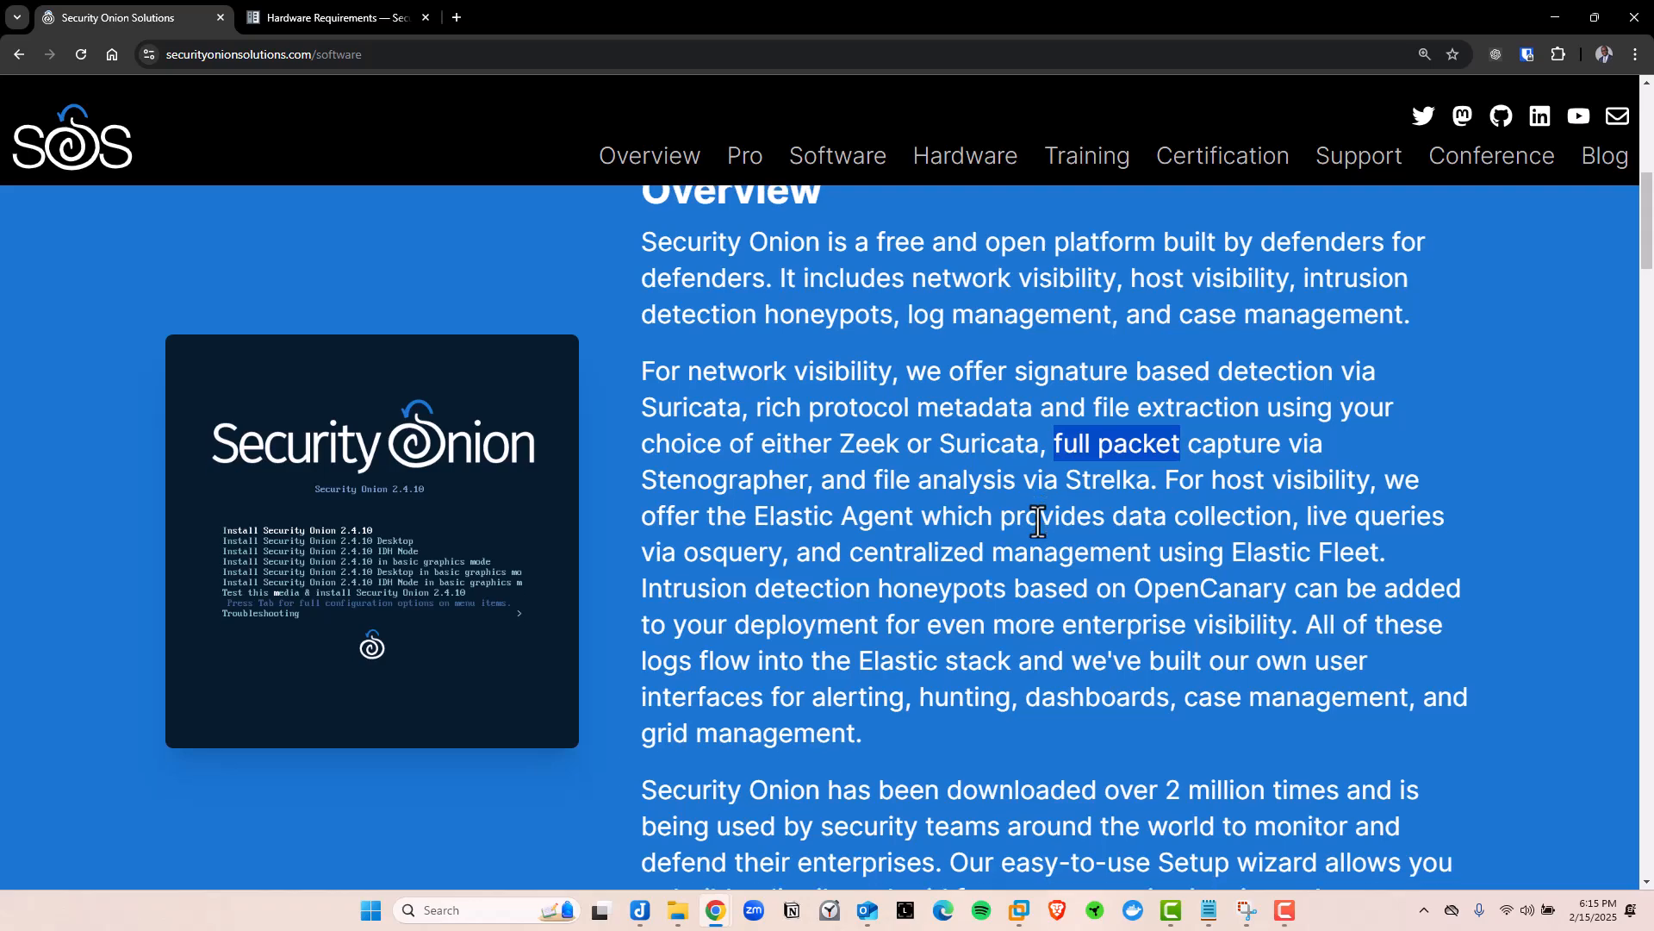
scroll(624, 525, "up", 2)
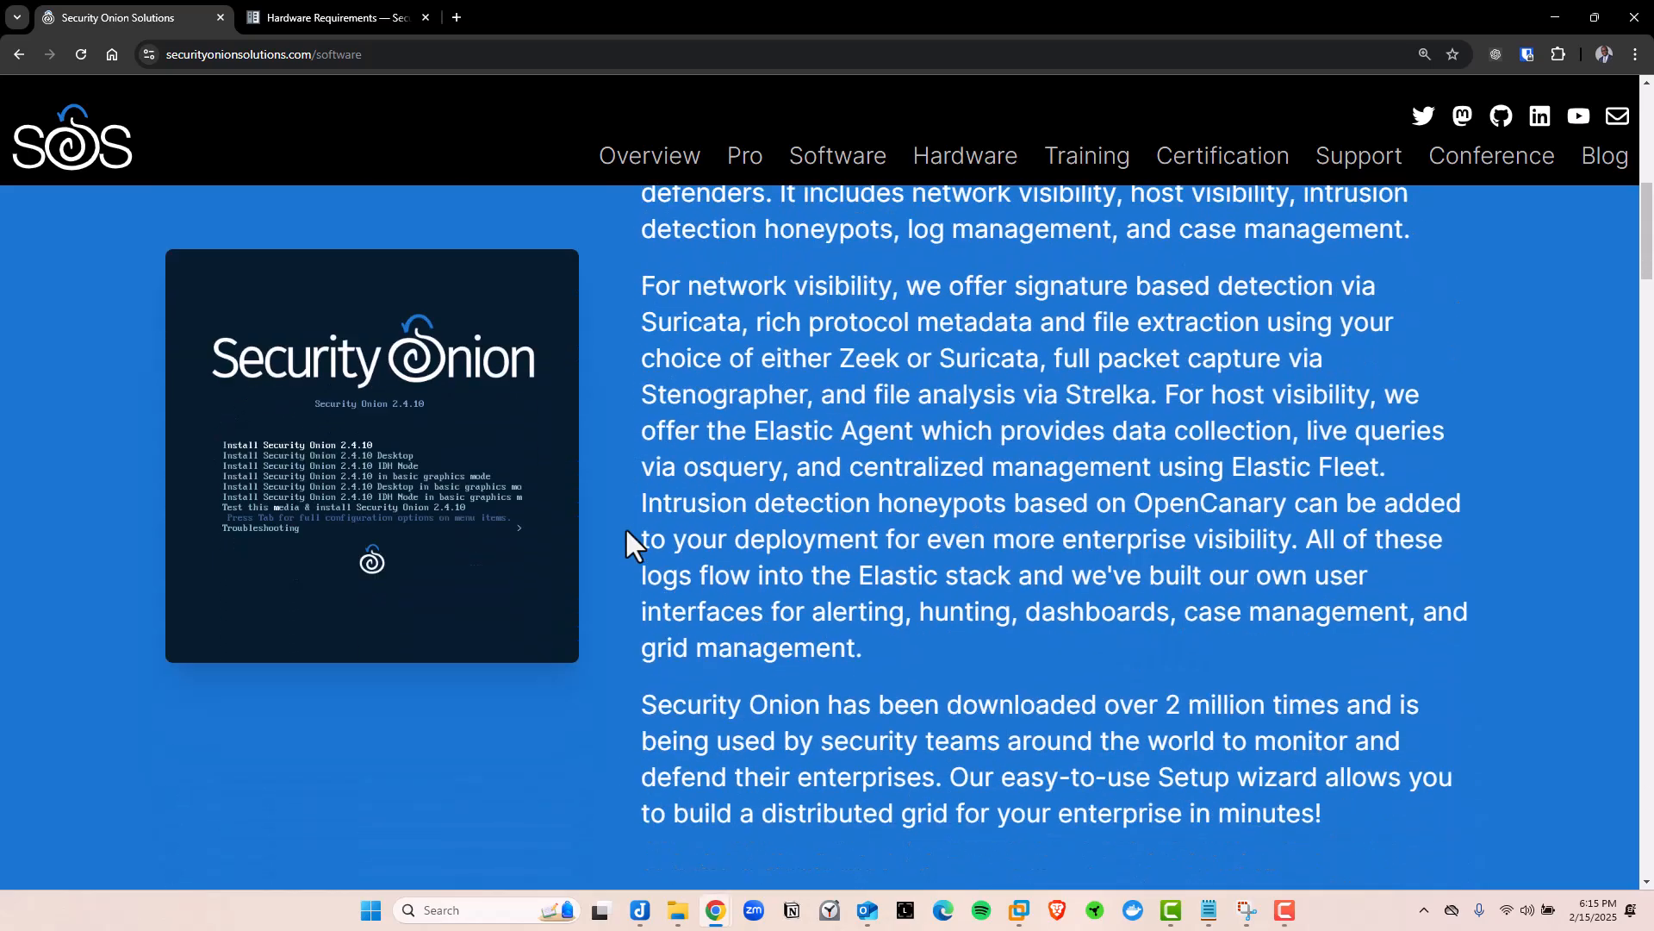
scroll(624, 526, "down", 12)
scroll(629, 560, "down", 15)
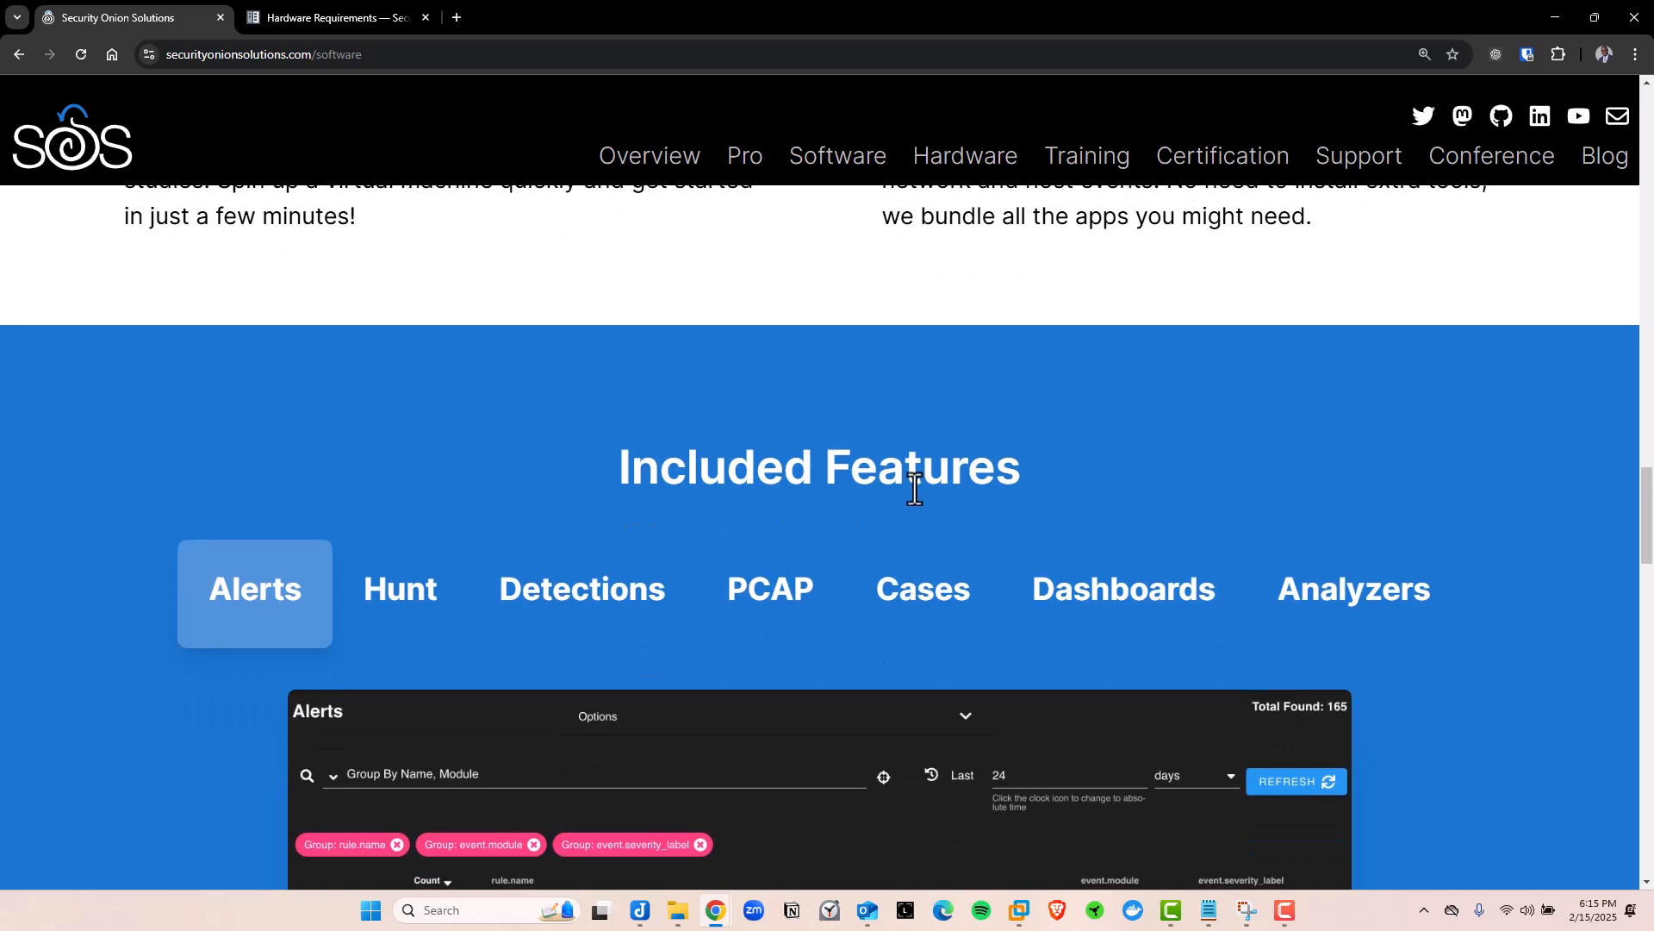
left_click_drag(815, 476, 1047, 483)
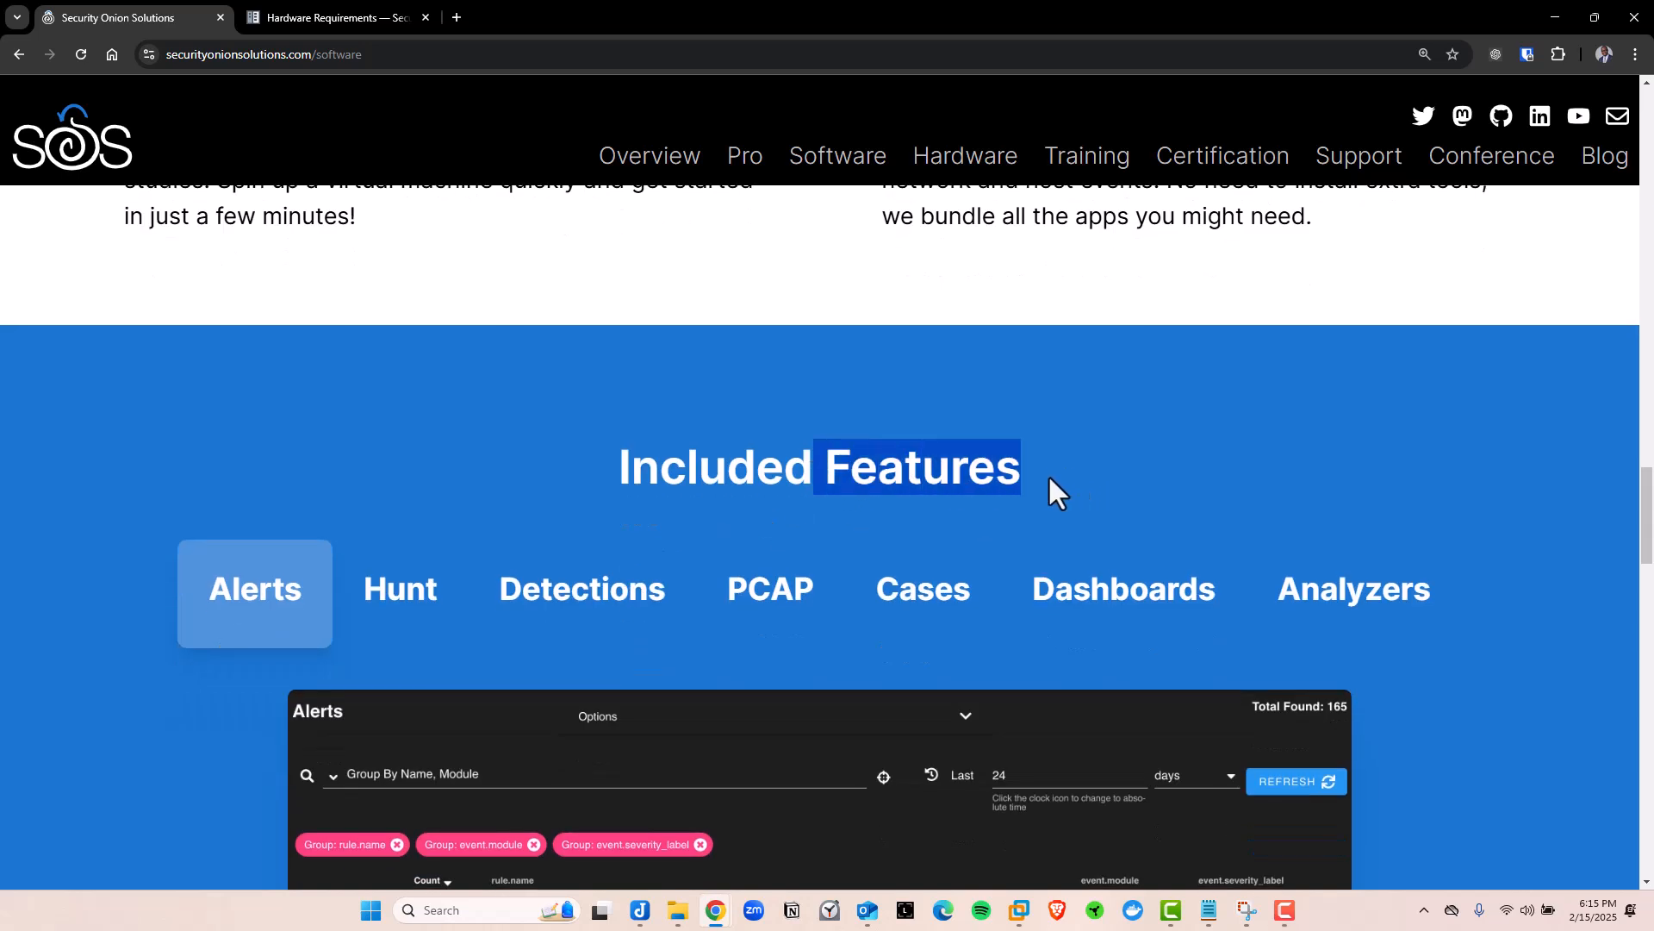
scroll(1210, 410, "down", 2)
scroll(628, 457, "down", 1)
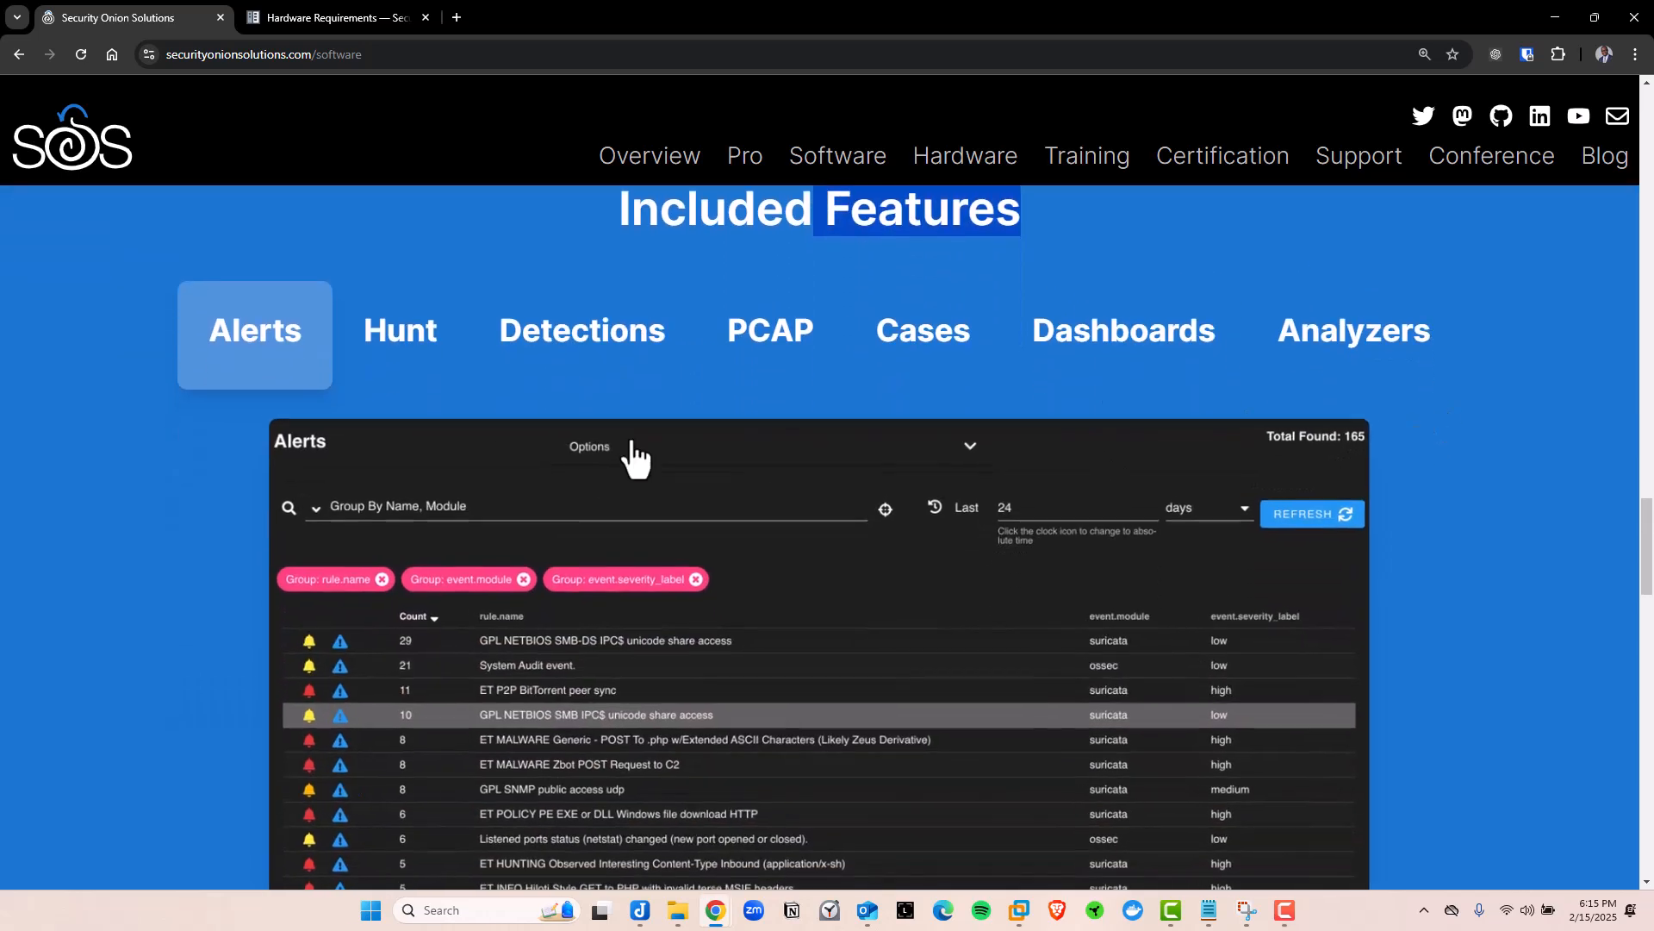
scroll(237, 375, "down", 1)
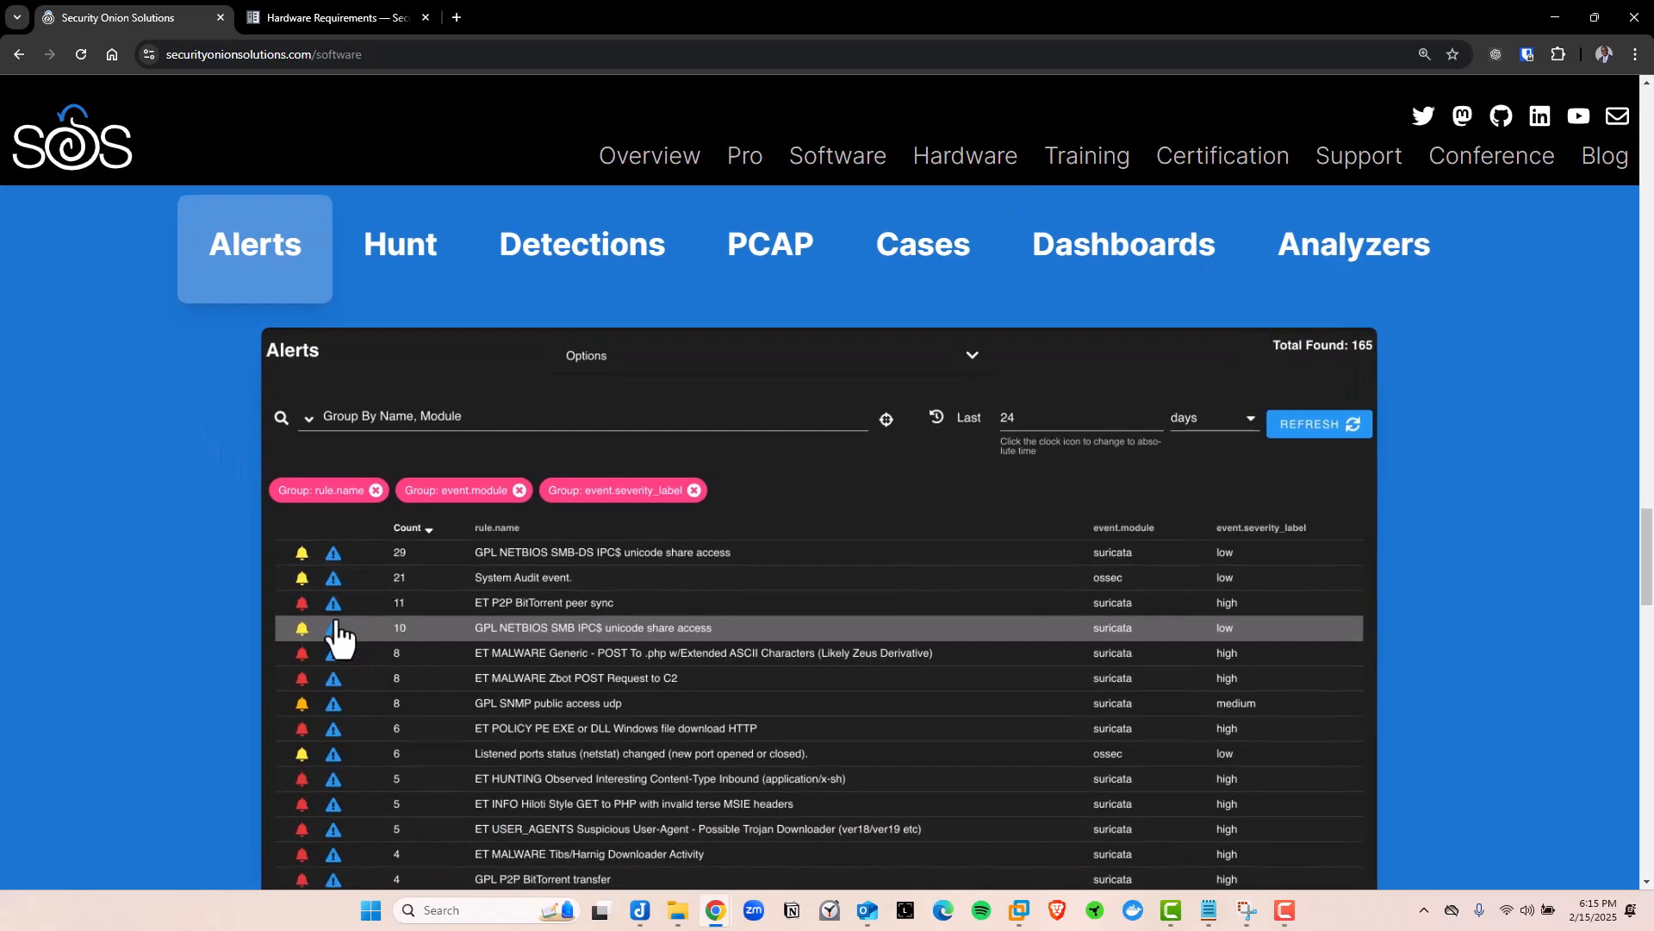
Preview each feature in turn: Hunt, Detections, PCAP, Cases, Dashboards and Analyzers
left_click(400, 280)
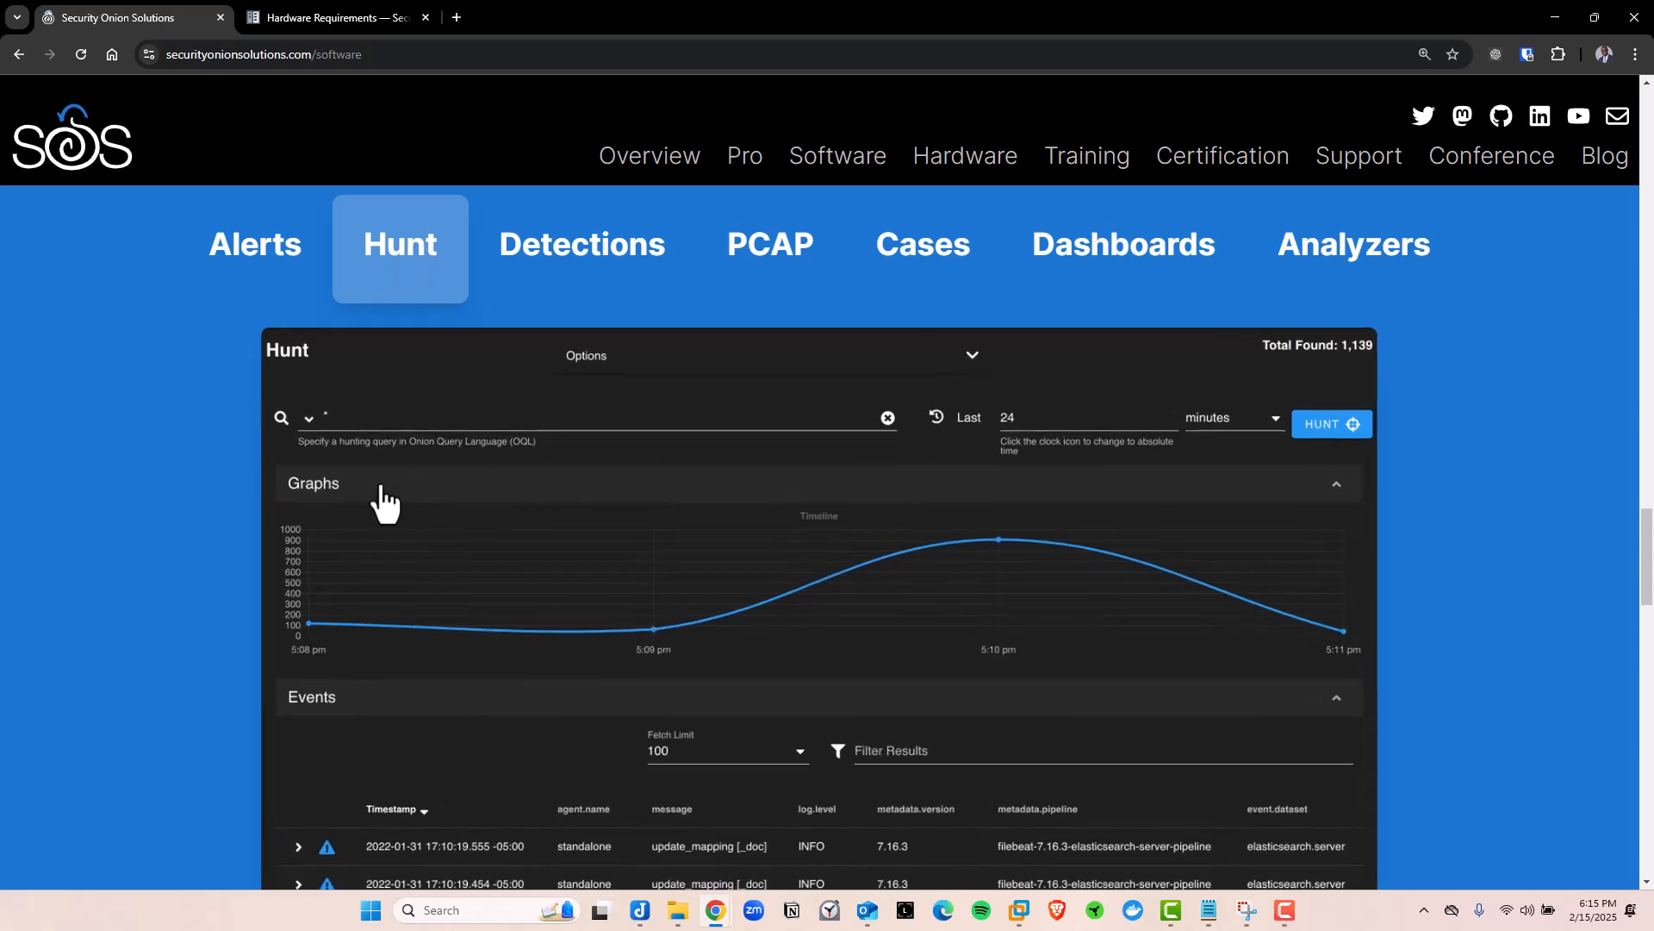
scroll(406, 601, "down", 2)
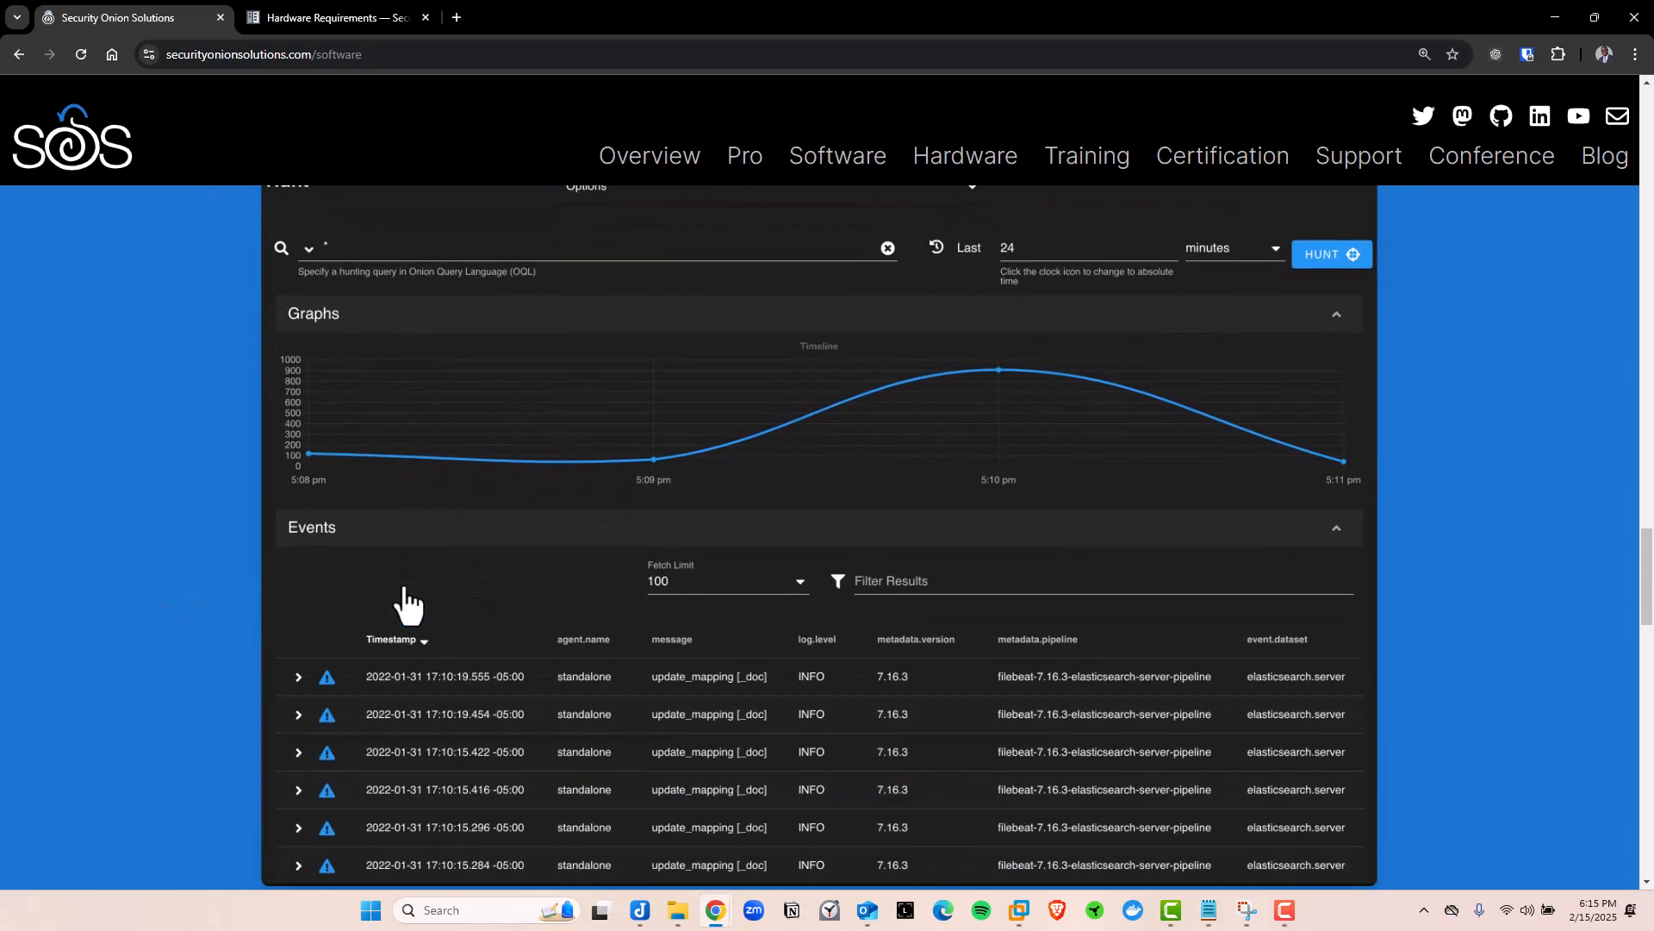
scroll(457, 698, "up", 3)
left_click(528, 373)
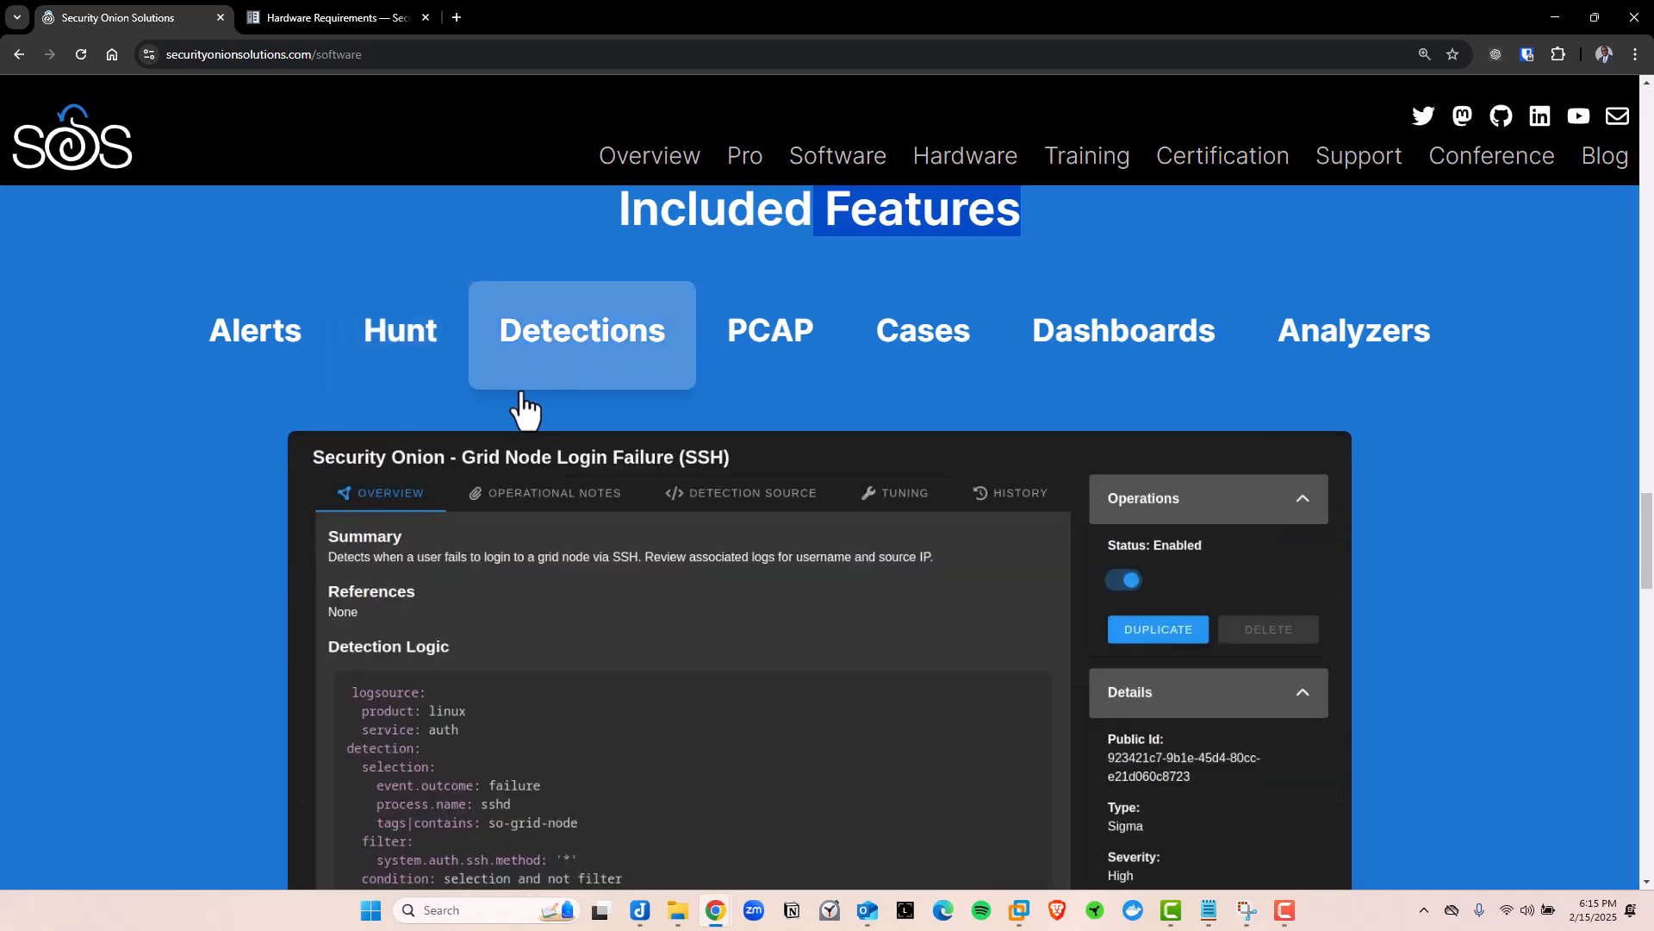
scroll(689, 603, "down", 1)
left_click(771, 298)
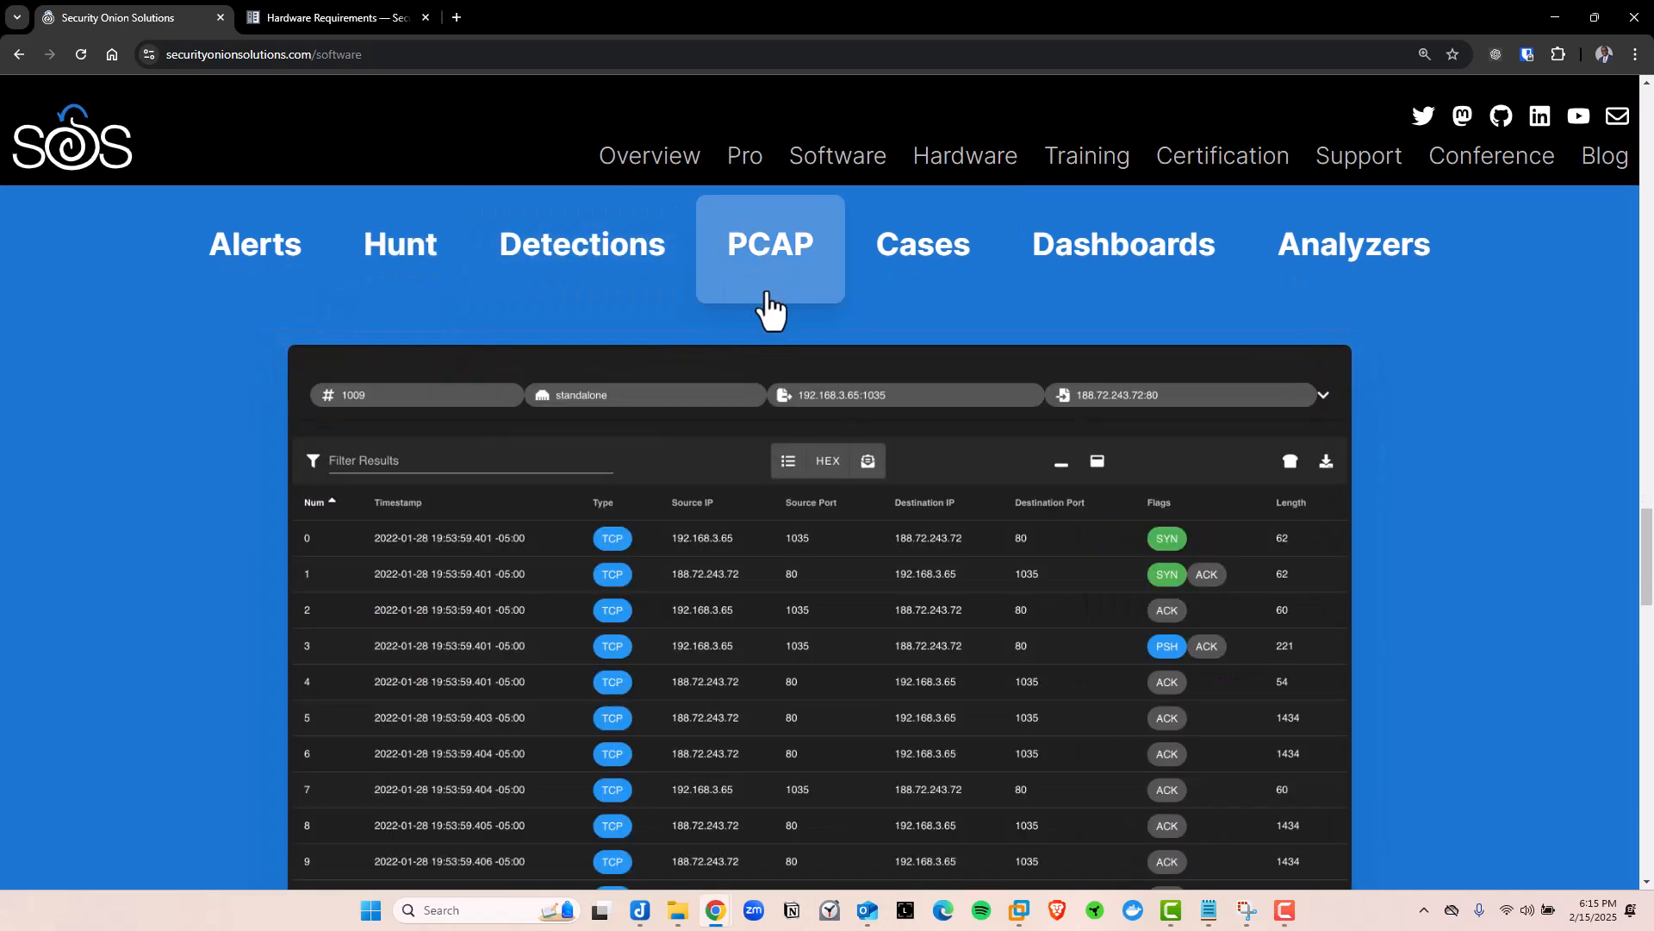
left_click(940, 274)
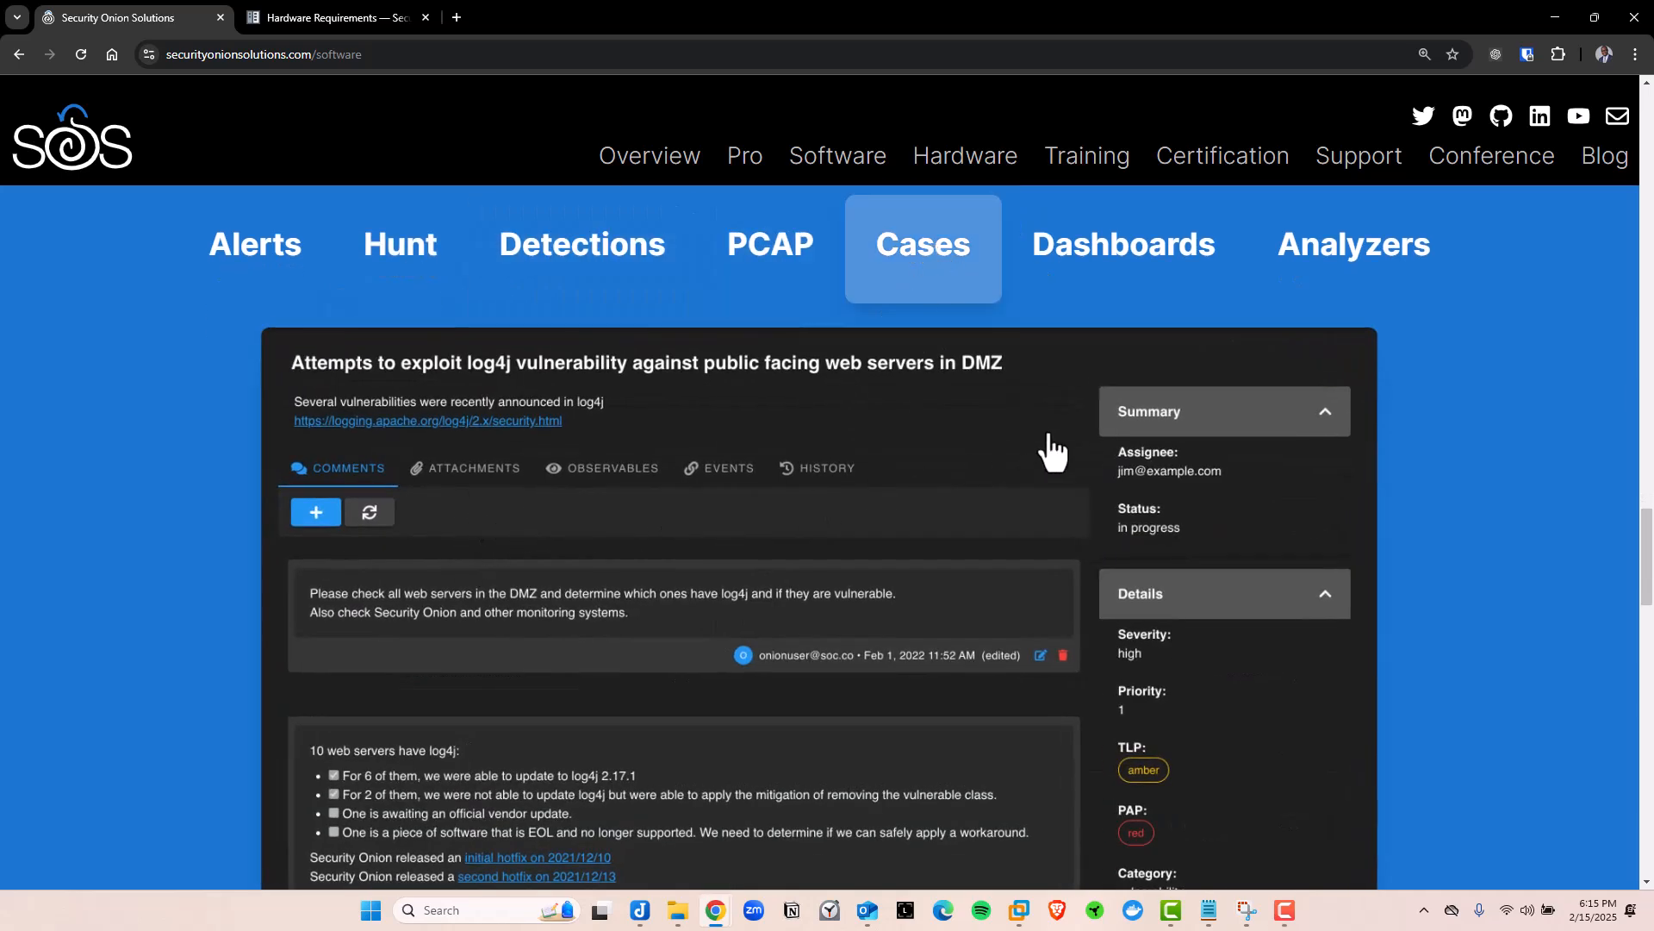
left_click(1120, 259)
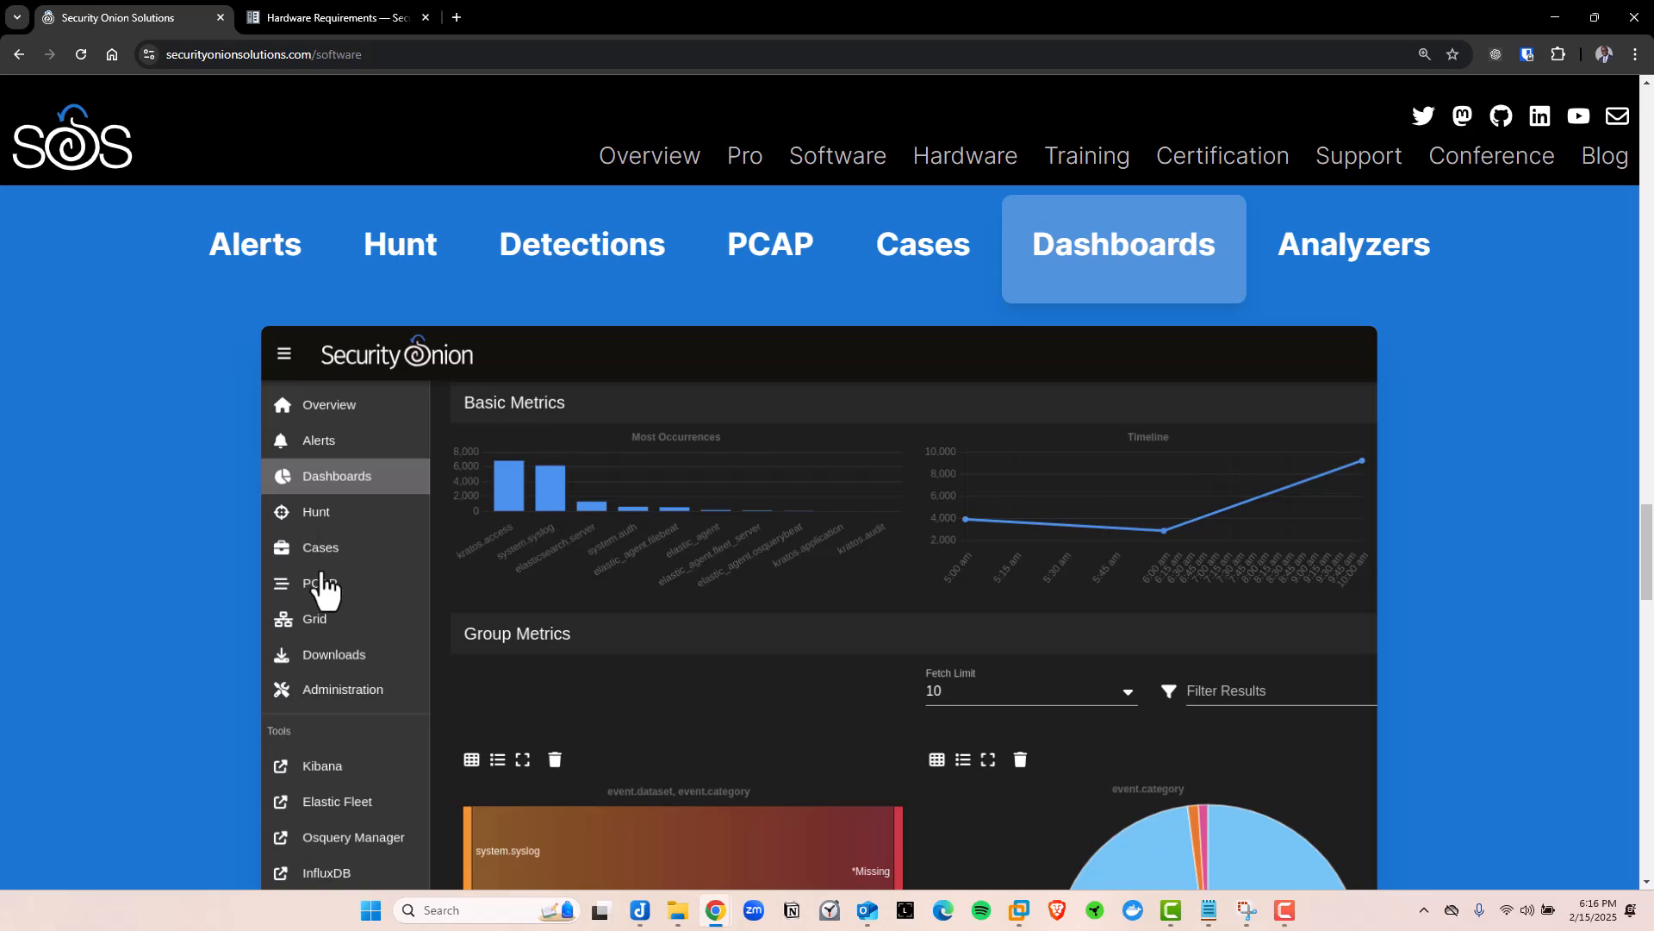
left_click(1372, 280)
Scroll back up to the Security Onion 2 hero showing latest version 2.4.120
scroll(658, 603, "down", 1)
scroll(650, 620, "up", 3)
scroll(648, 627, "up", 4)
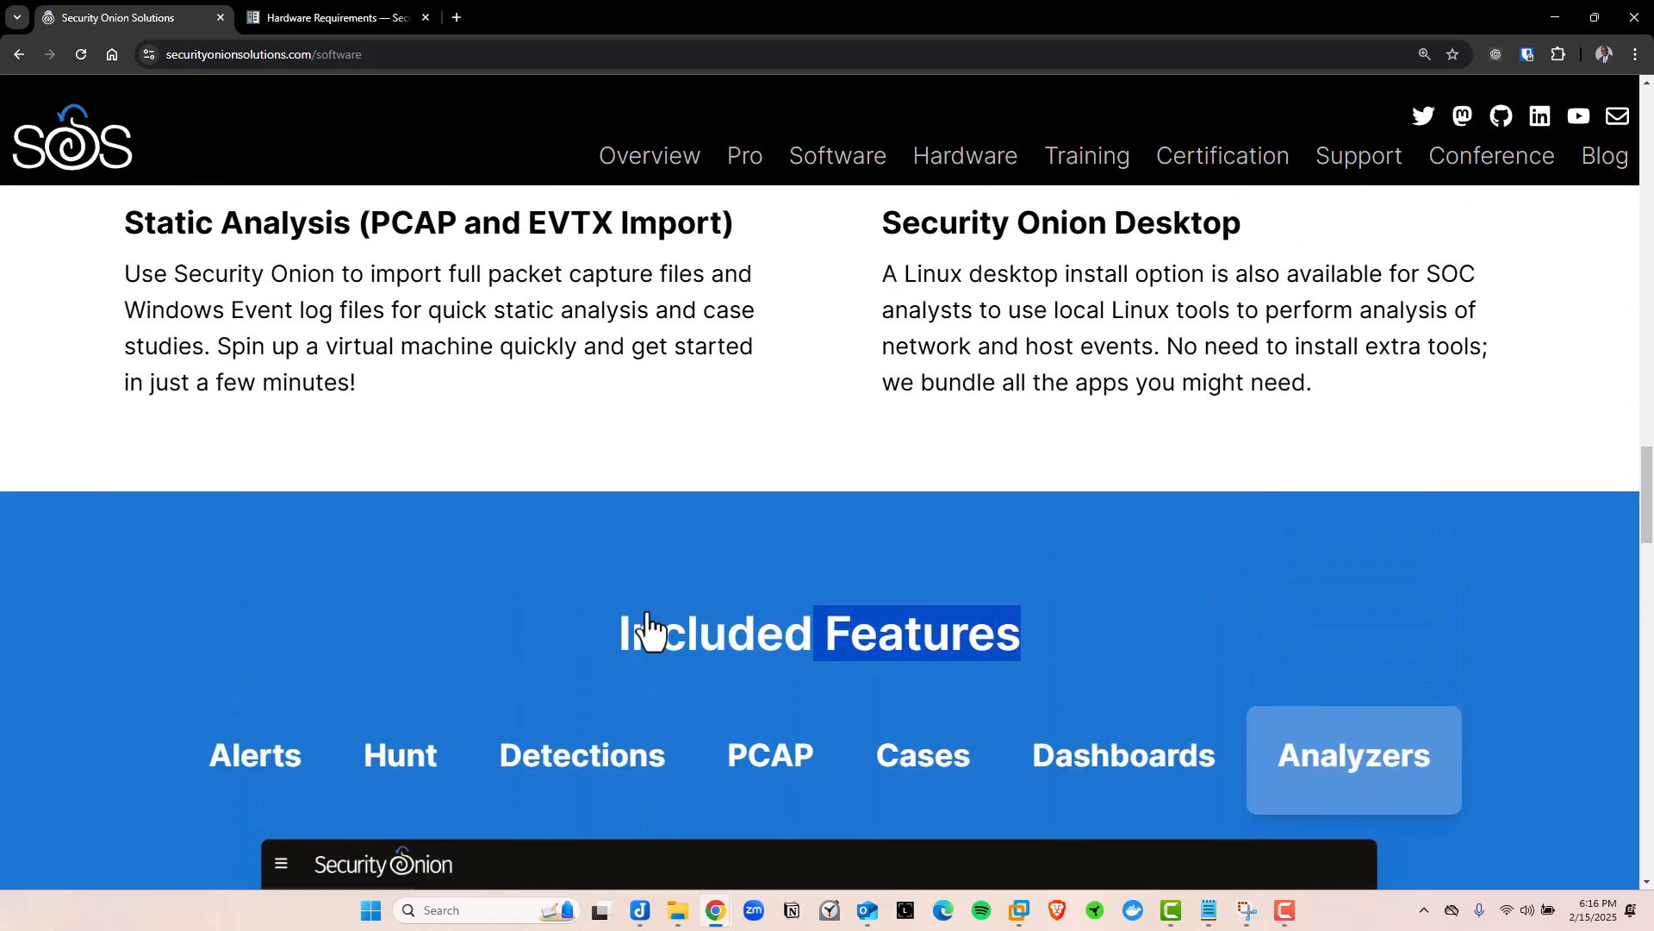
scroll(671, 704, "up", 6)
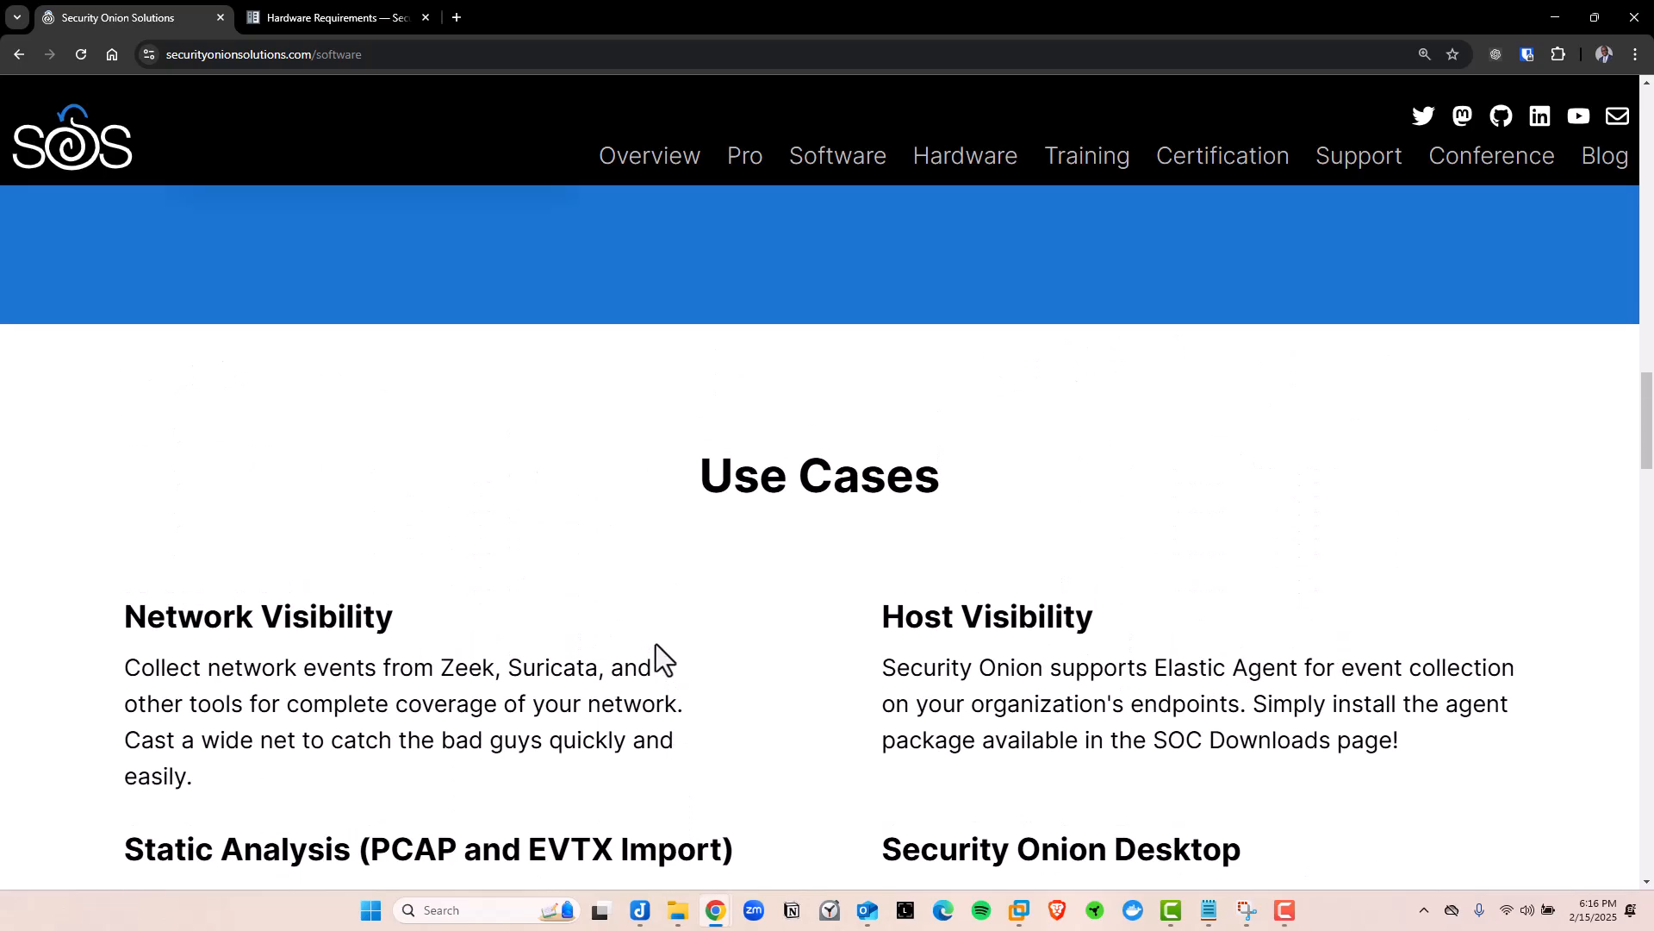
scroll(652, 648, "up", 9)
scroll(652, 648, "down", 5)
scroll(650, 648, "down", 10)
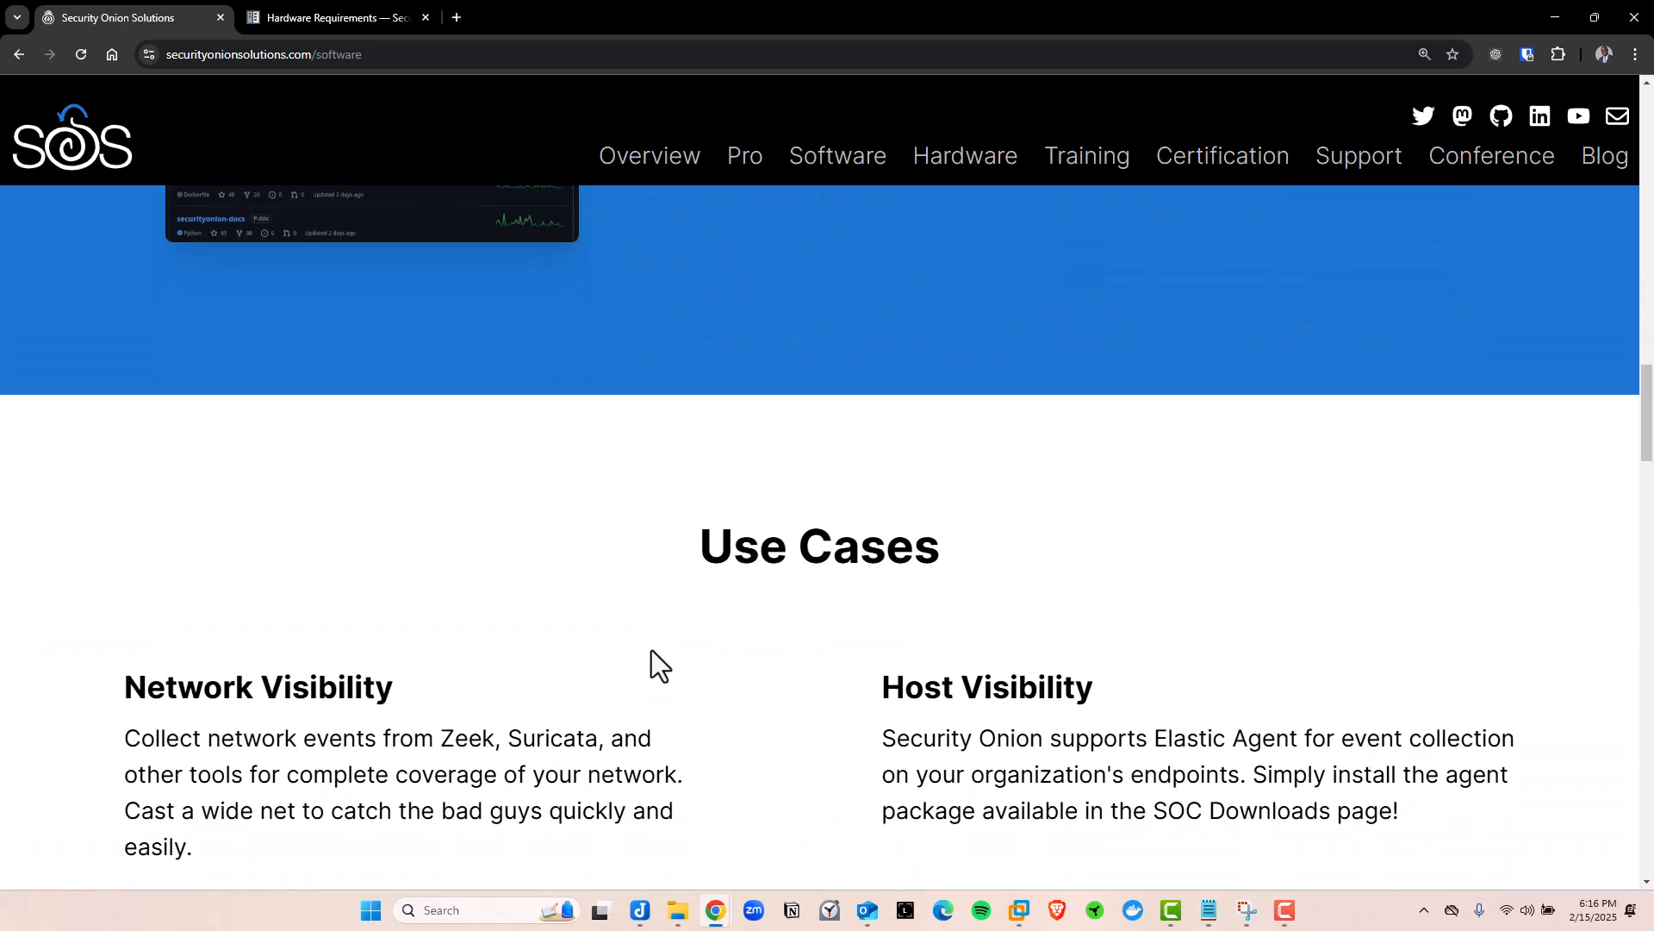
scroll(650, 646, "up", 3)
scroll(651, 644, "up", 15)
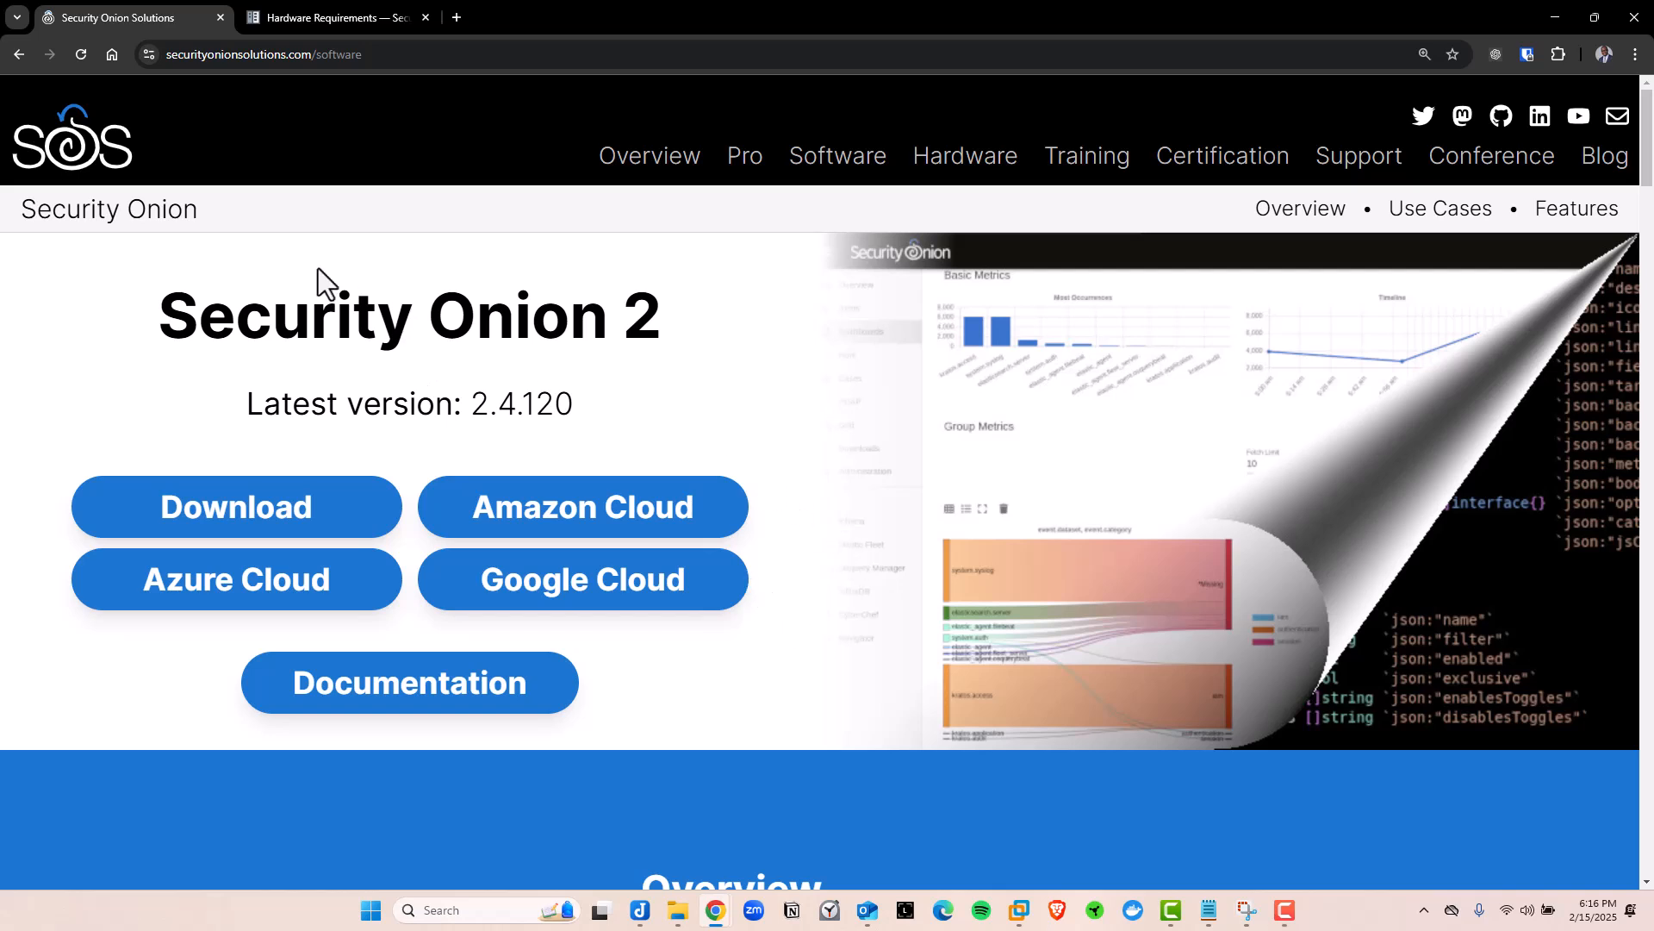
Open the DOWNLOAD_AND_VERIFY_ISO.md page on GitHub and highlight 'ISO' in the heading
left_click(185, 517)
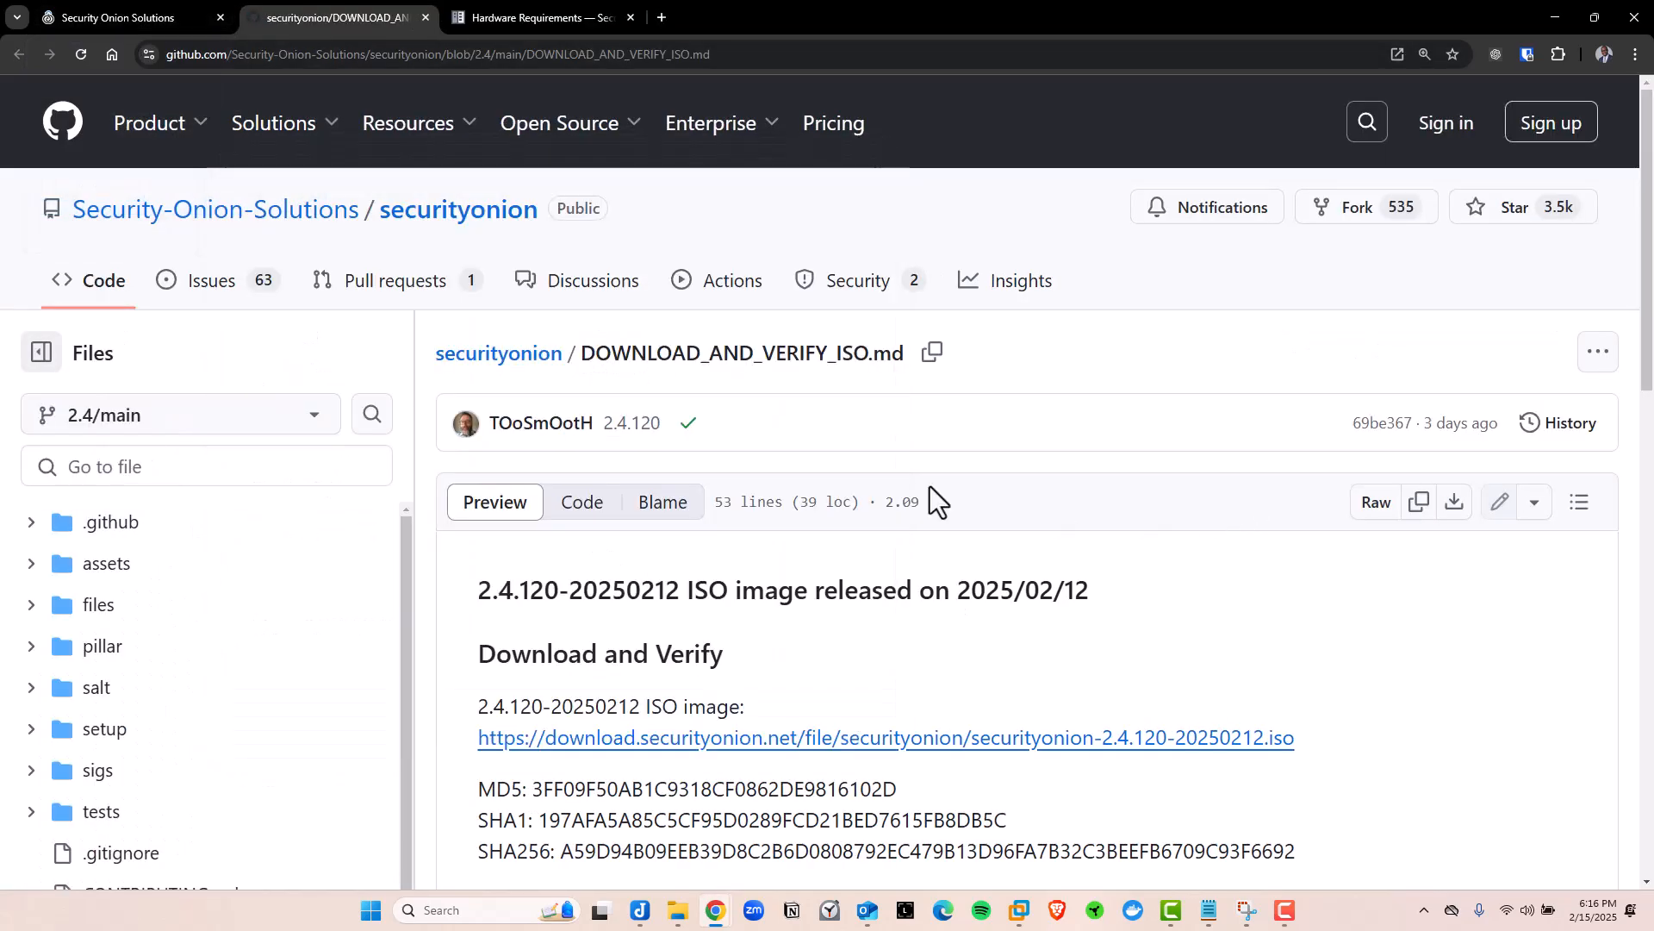
scroll(1034, 637, "down", 4)
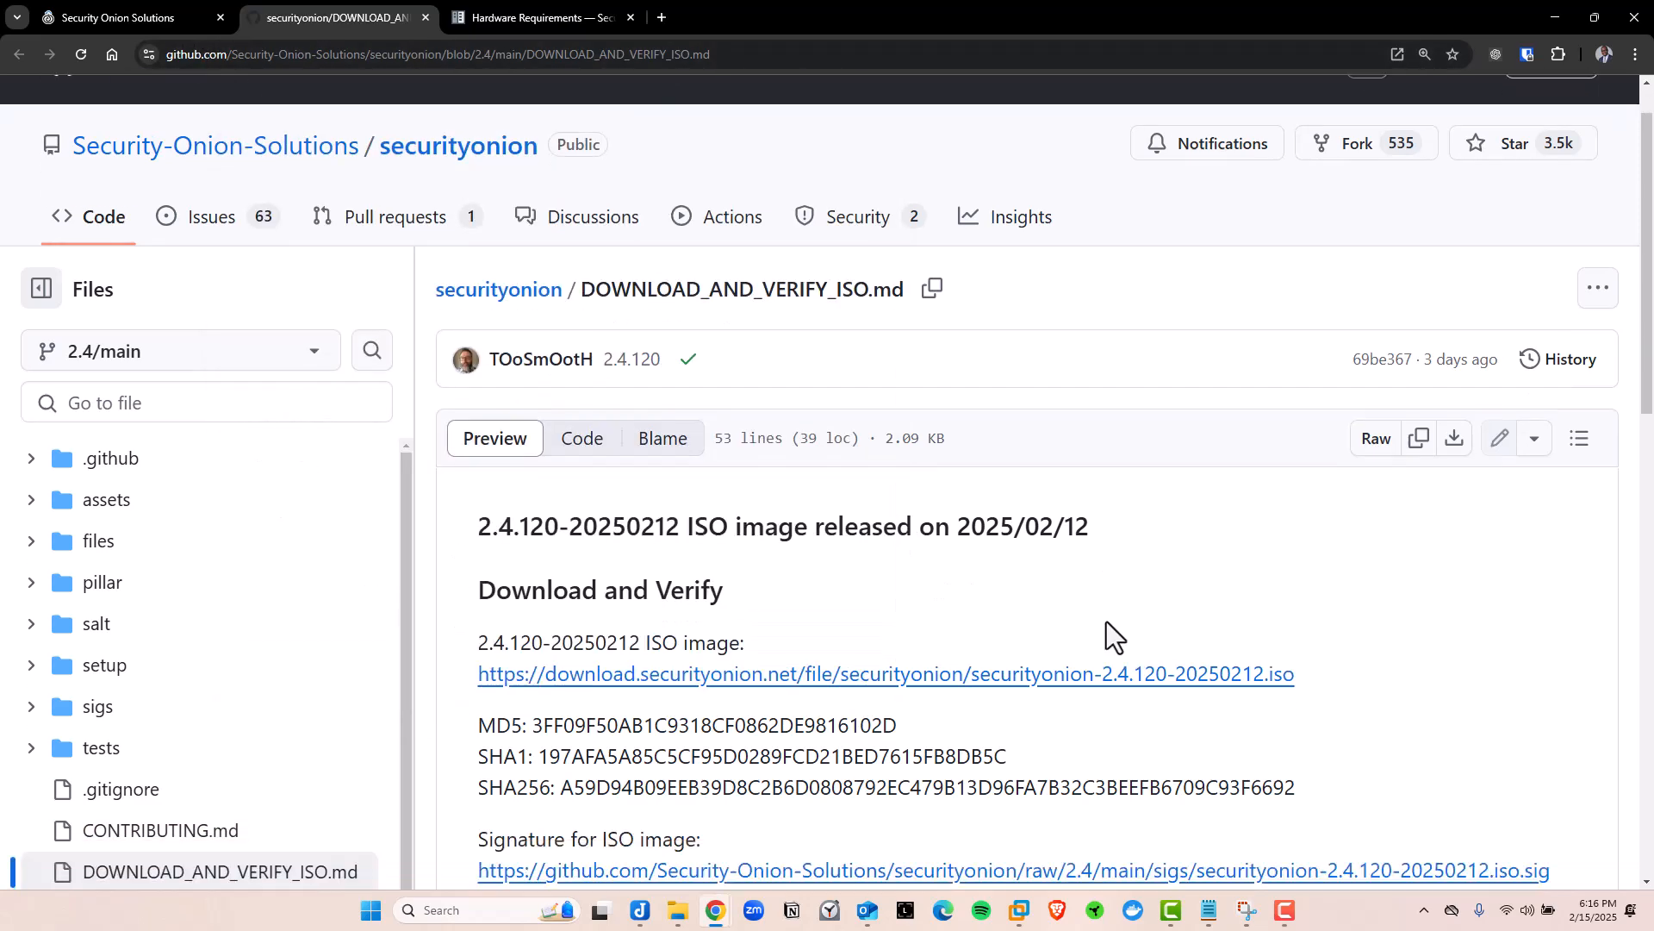
left_click_drag(690, 245, 731, 248)
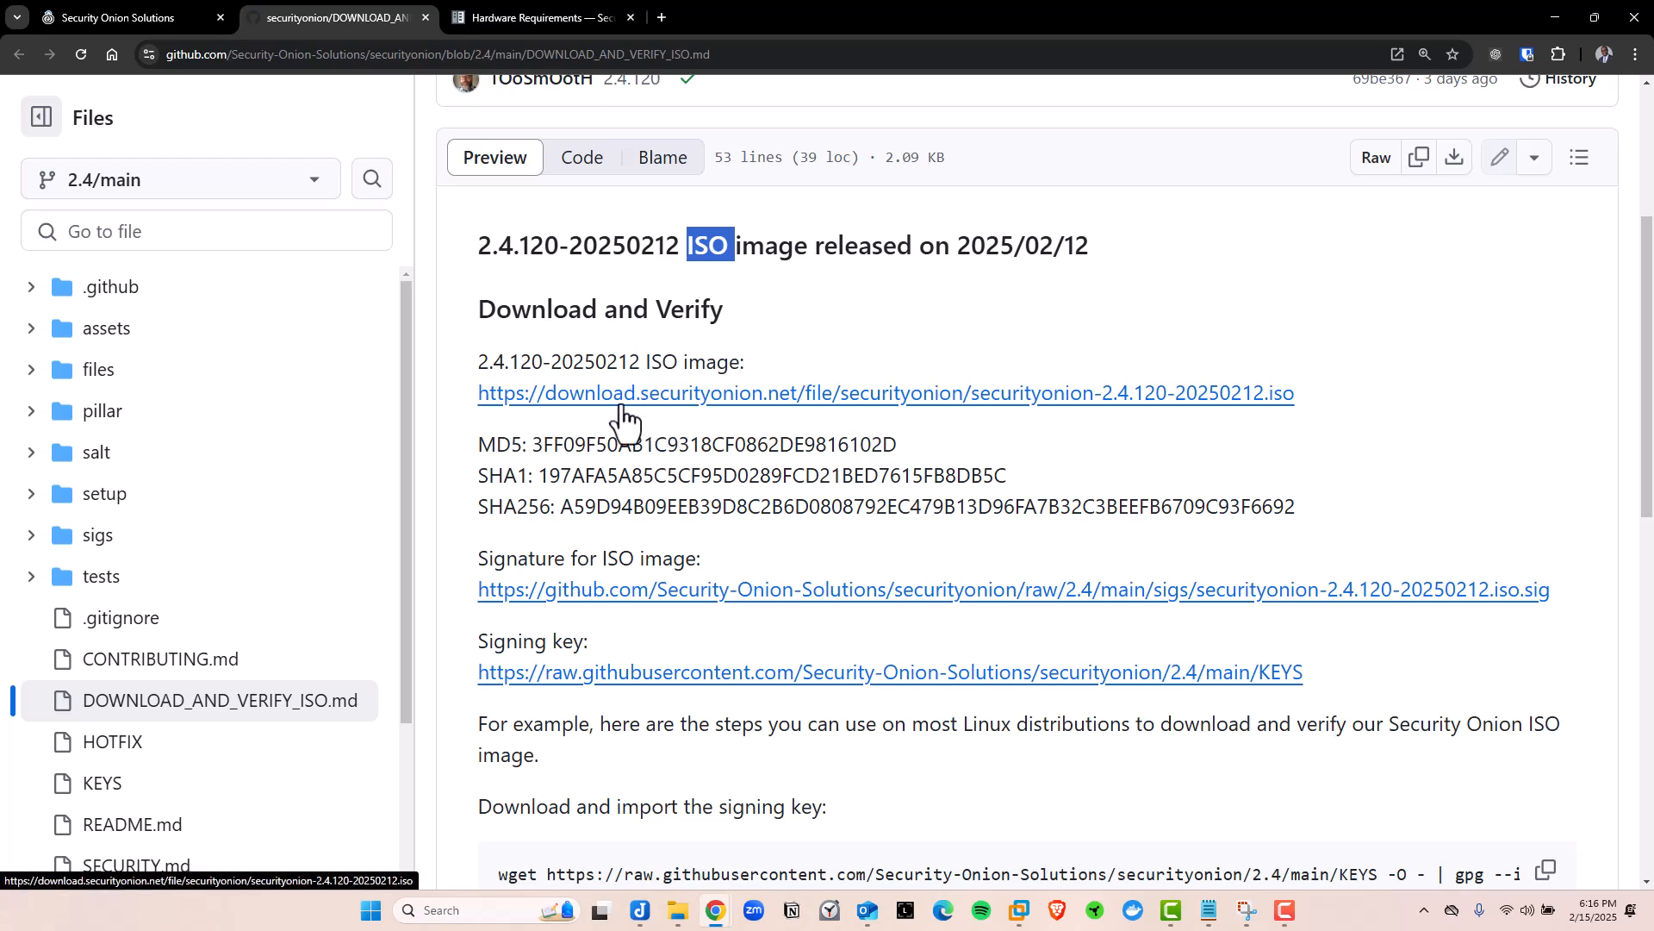
Scroll down to the ISO hash lines and select the MD5 hash
scroll(692, 372, "down", 1)
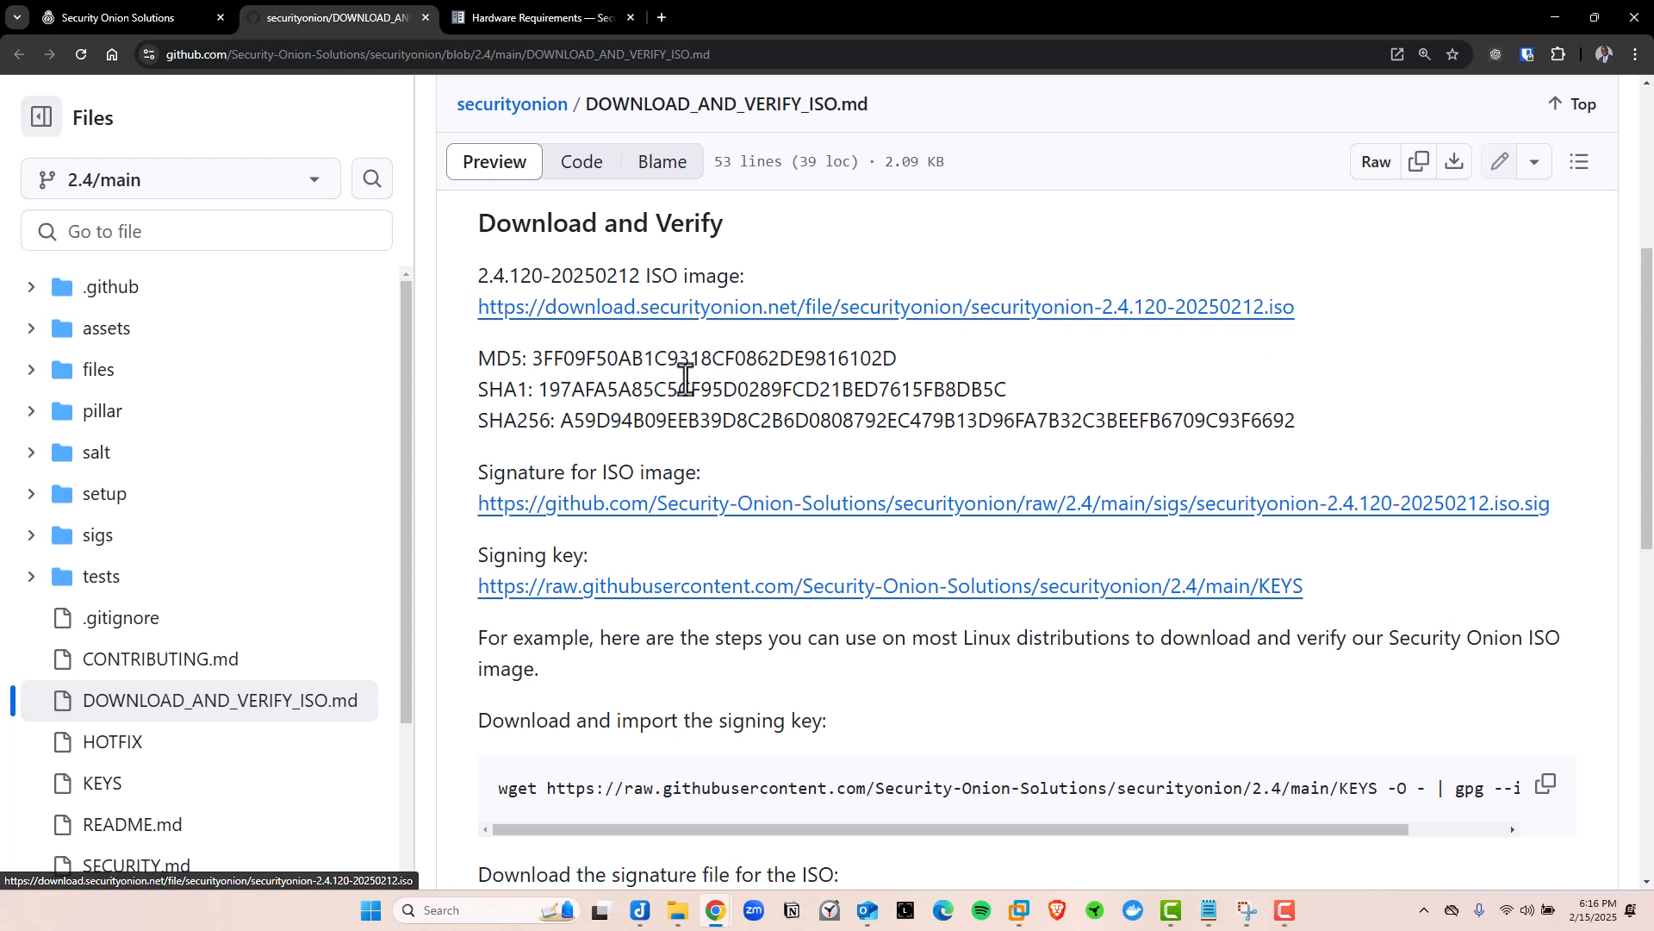
left_click_drag(484, 359, 572, 425)
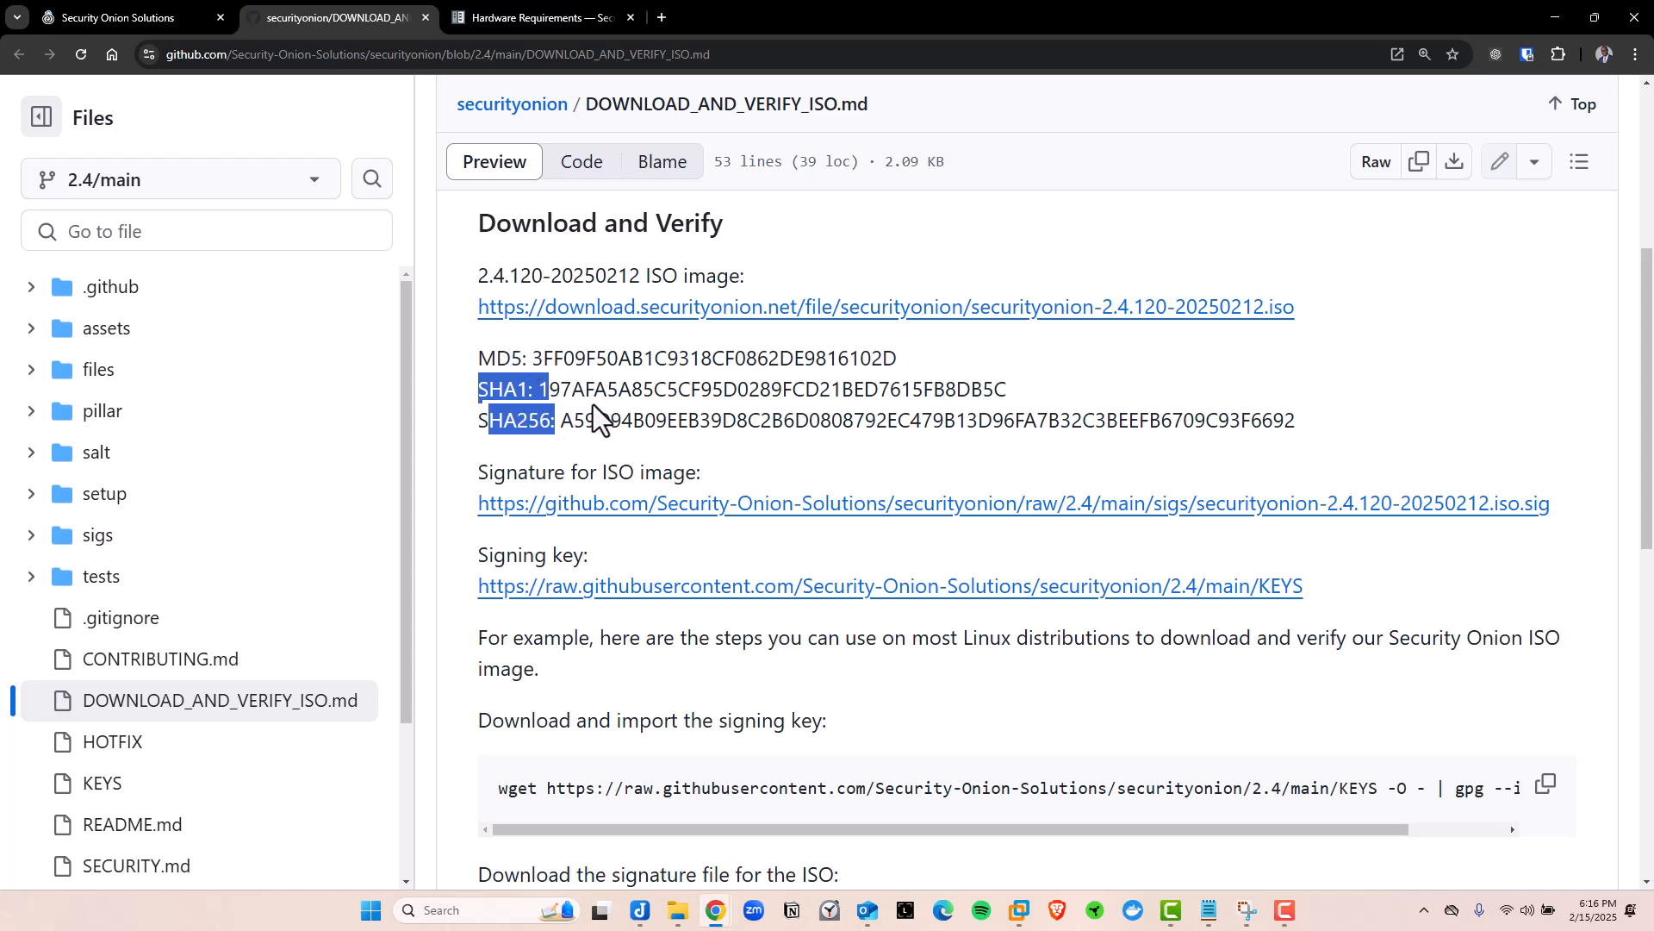
left_click_drag(653, 226, 719, 229)
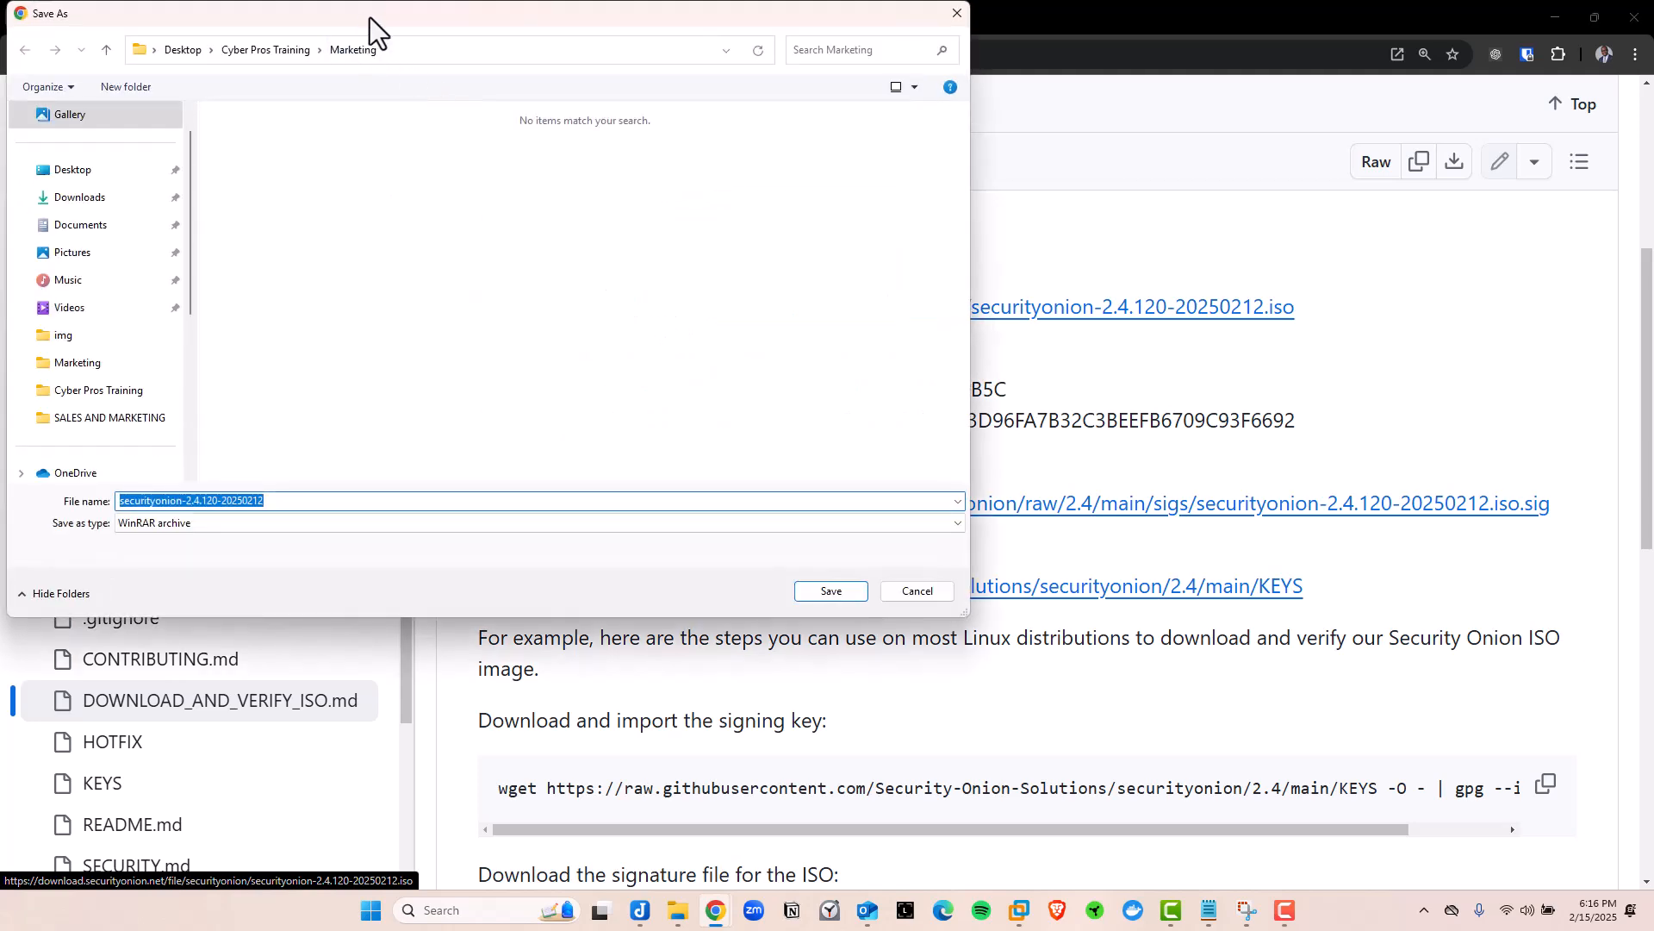
In Save As, browse to C:\SecLab\ISO to confirm the ISO exists, then close without saving
left_click_drag(369, 17, 613, 97)
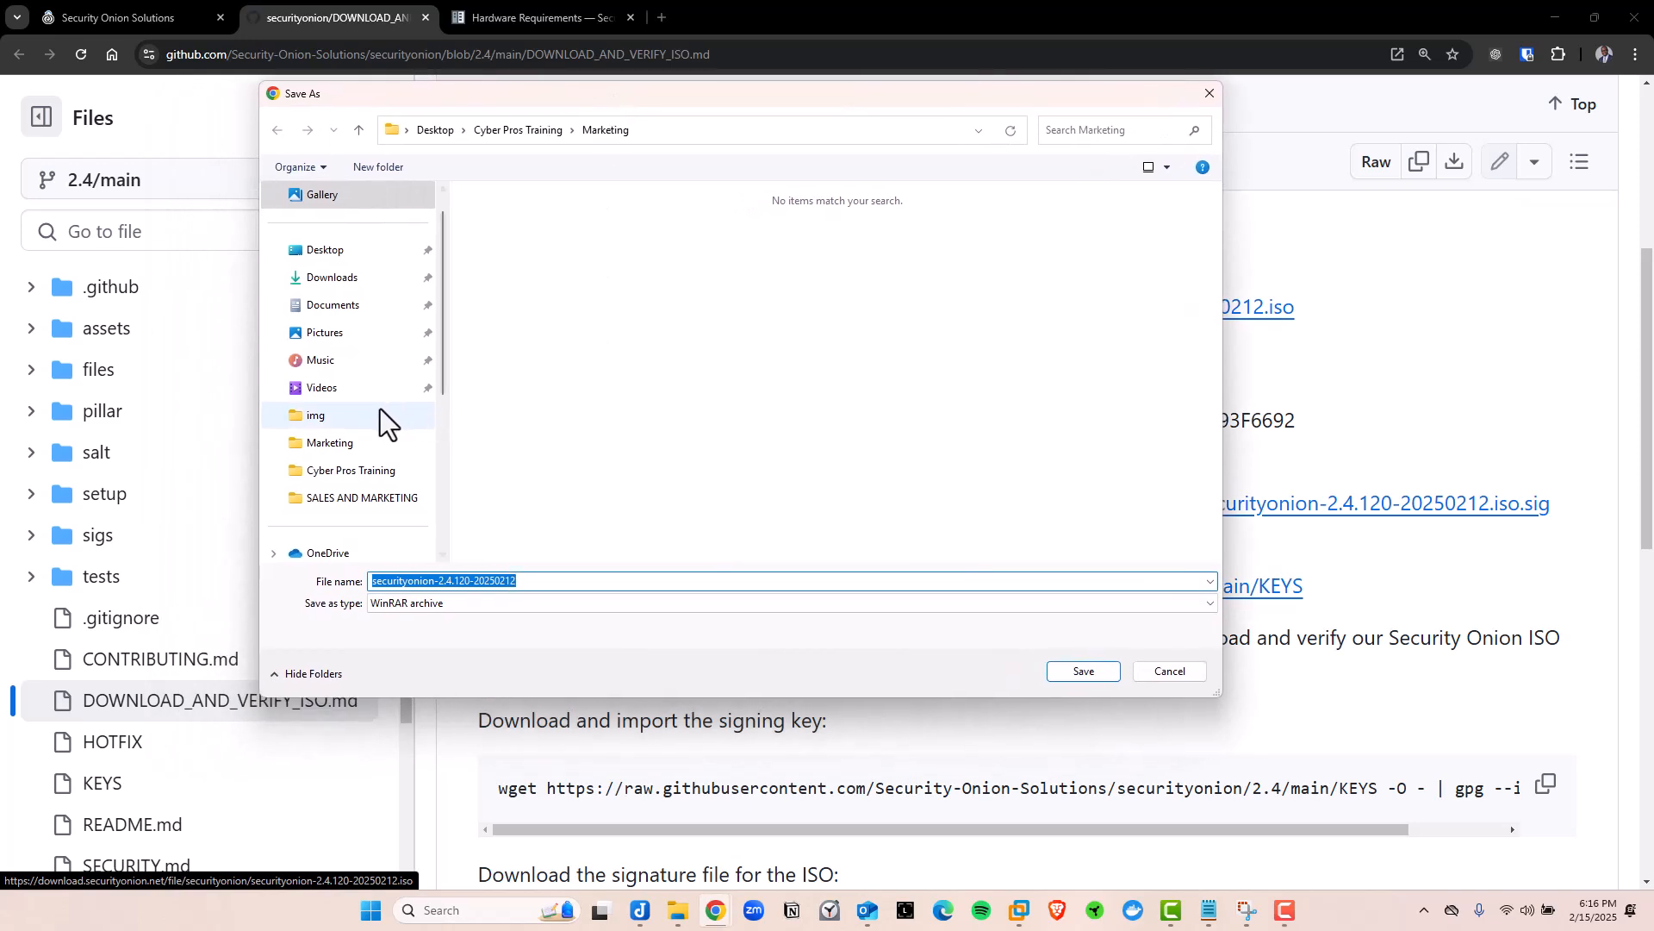
scroll(377, 412, "up", 1)
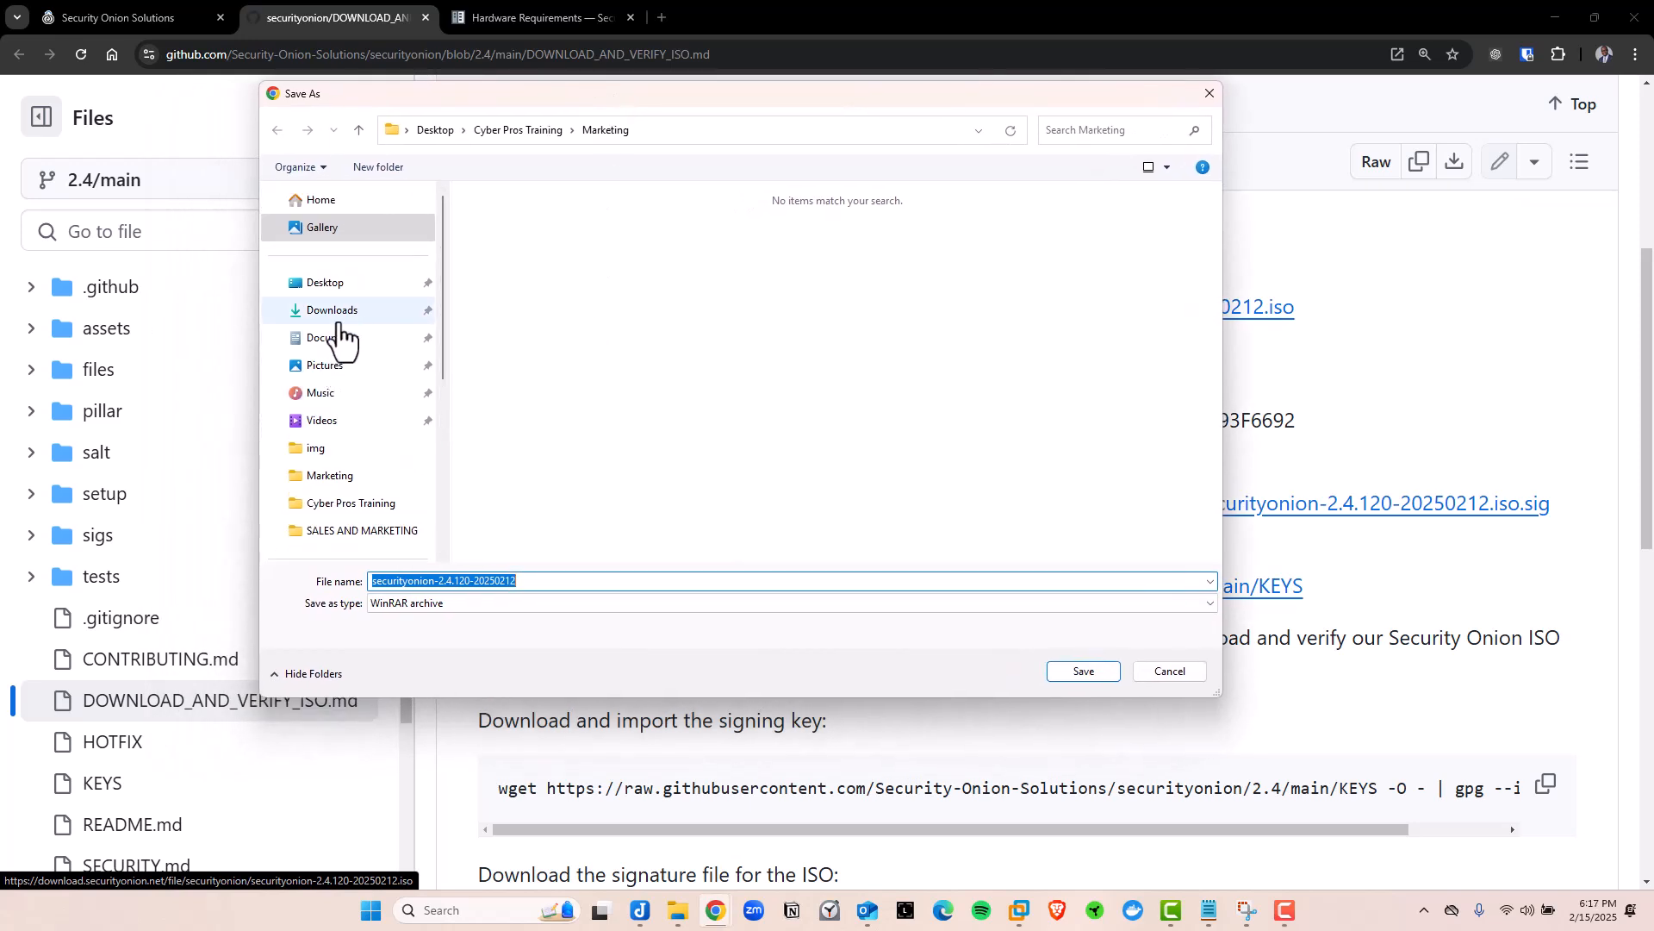
scroll(371, 399, "down", 5)
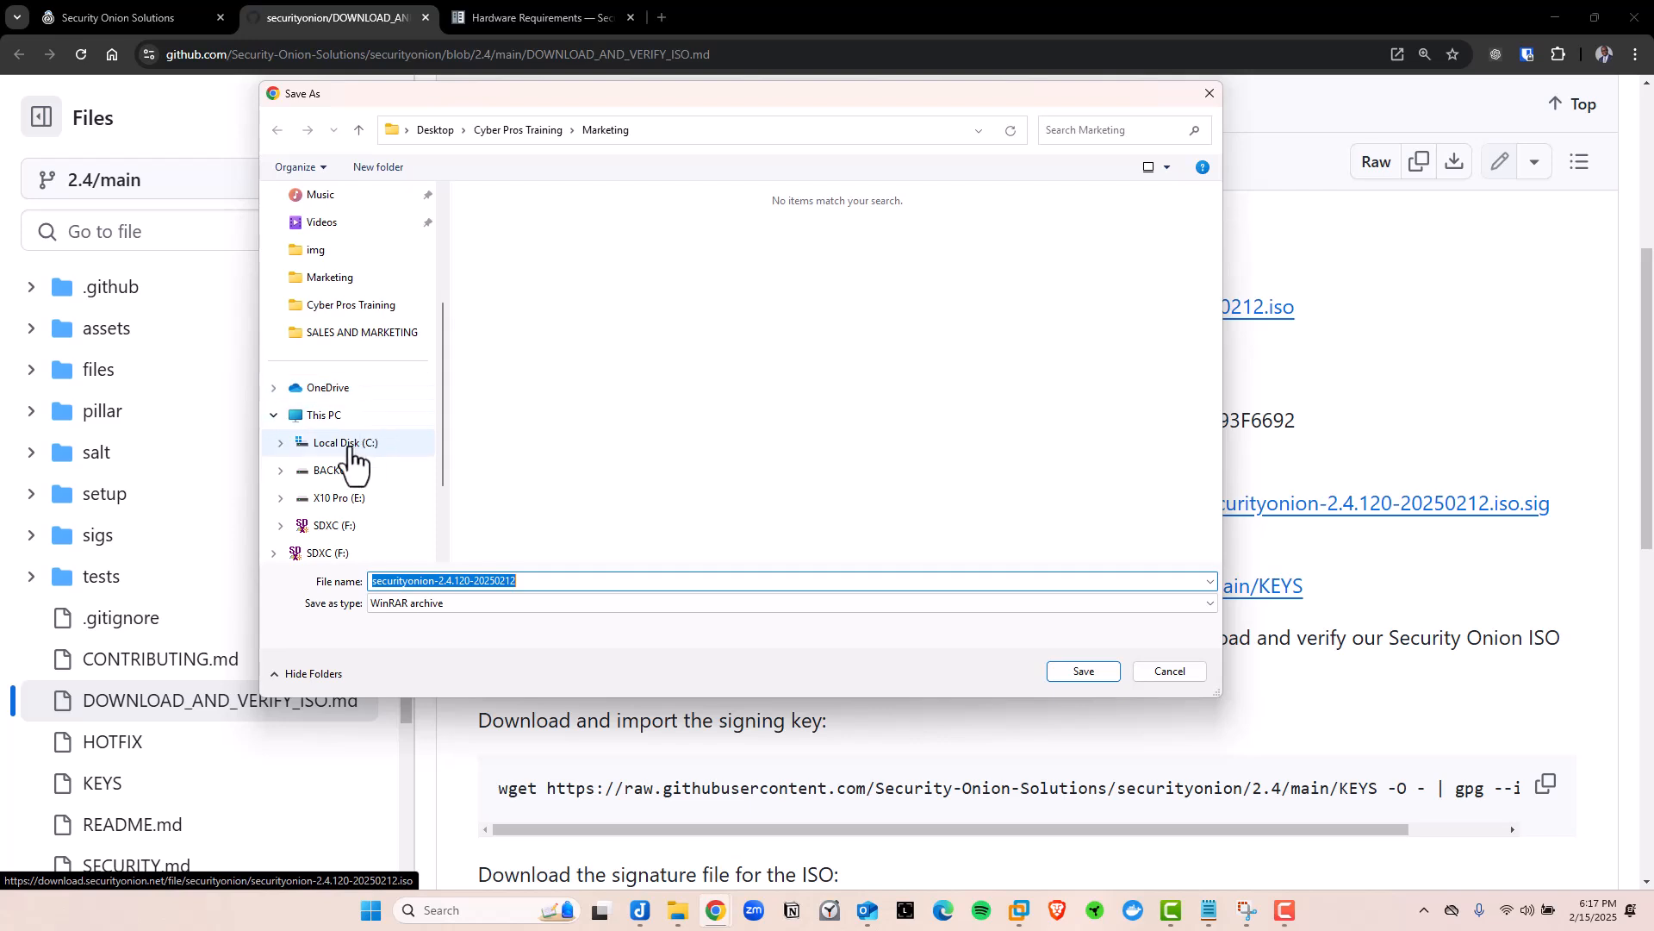
left_click(335, 417)
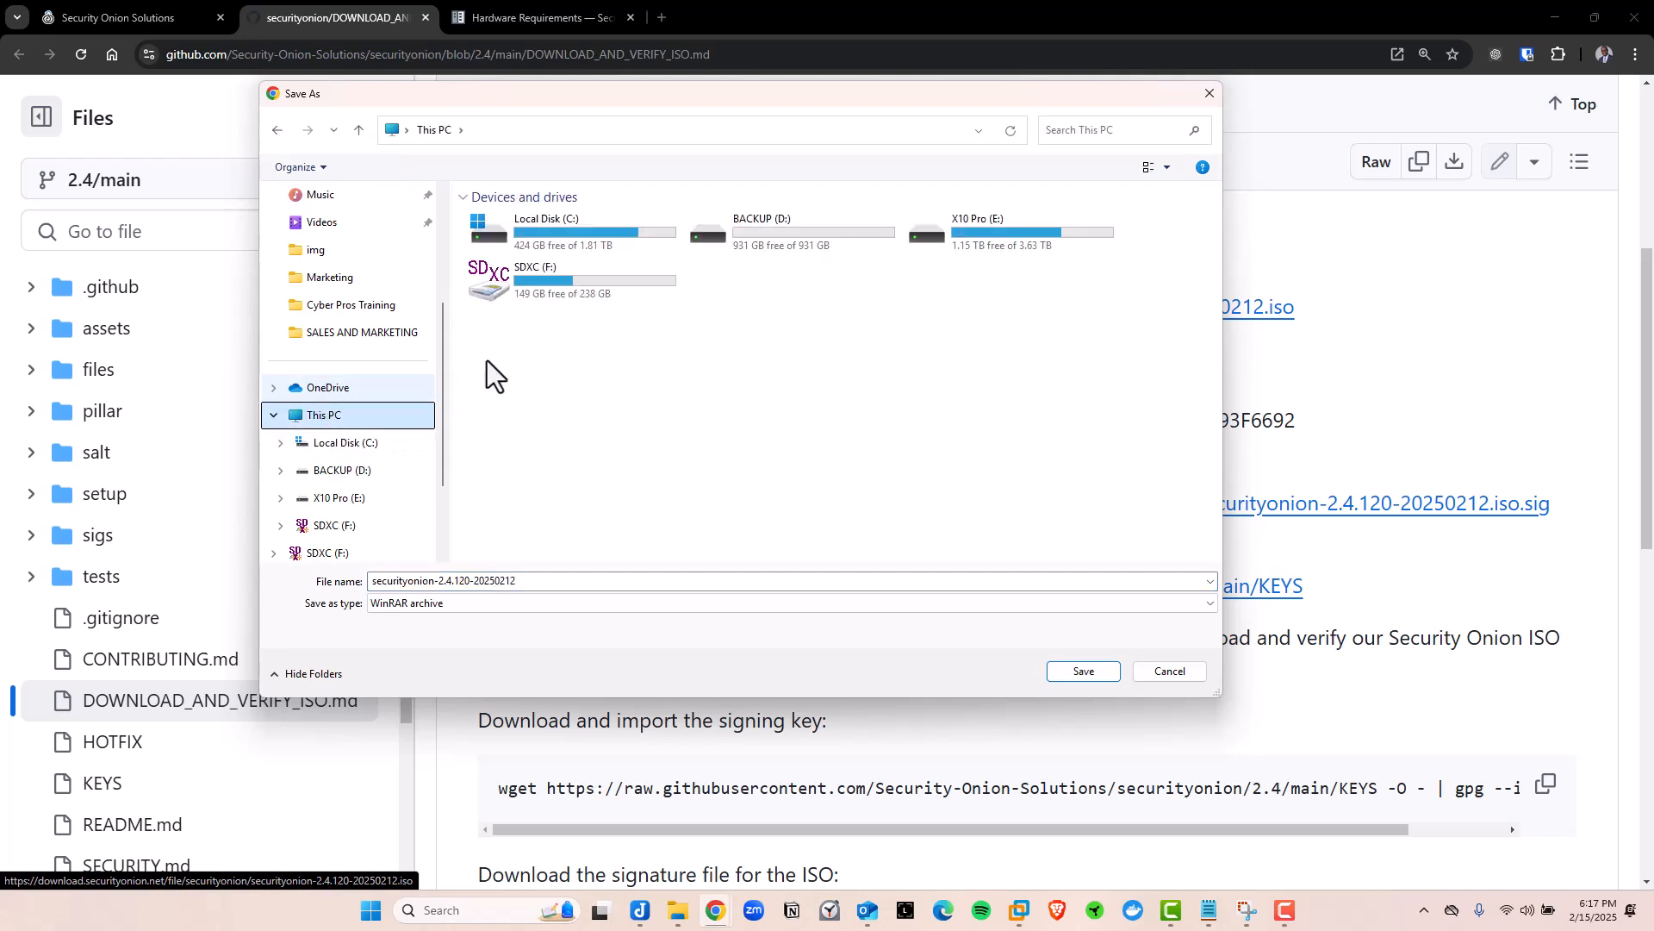
double_click(560, 235)
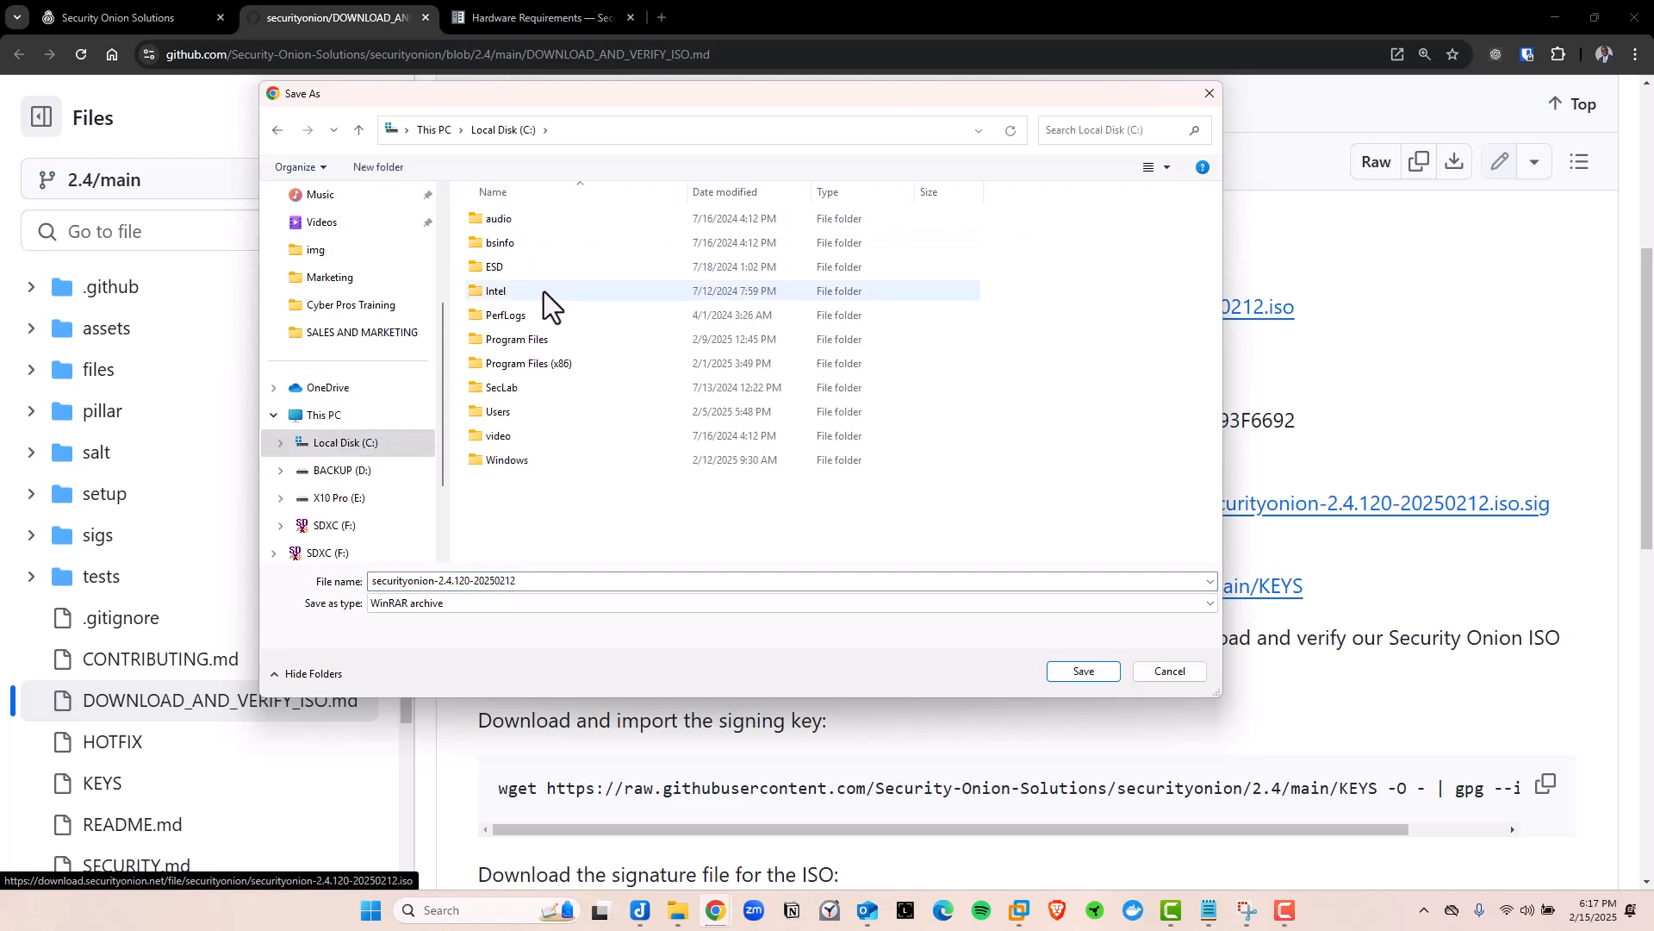
left_click(527, 389)
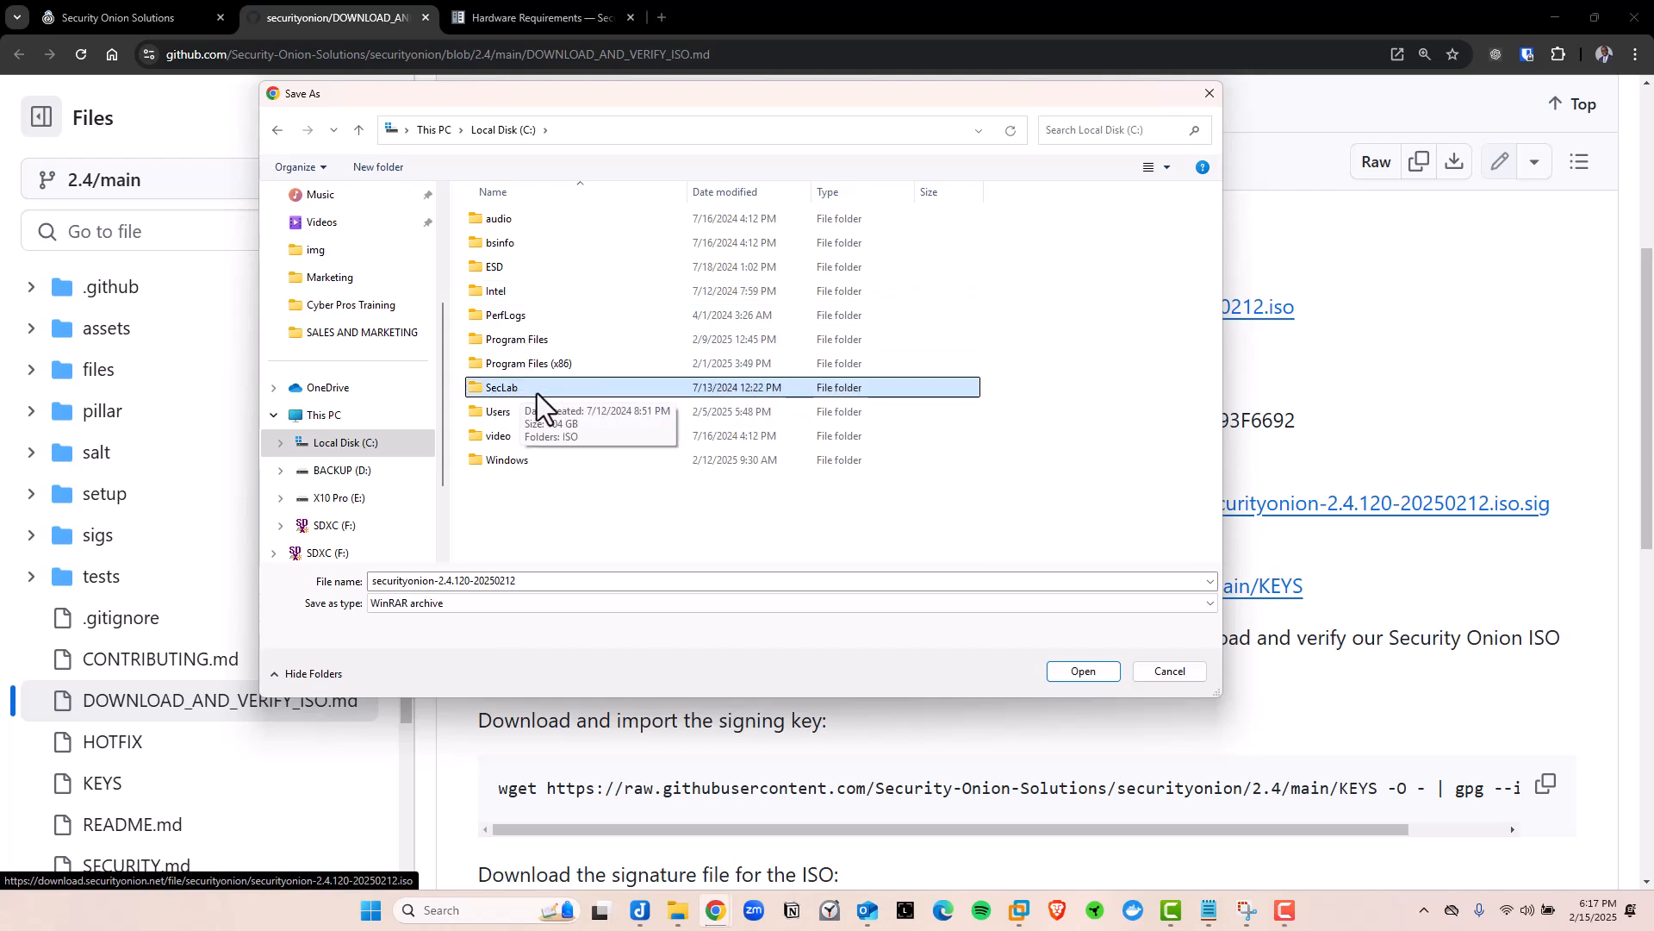
double_click(530, 396)
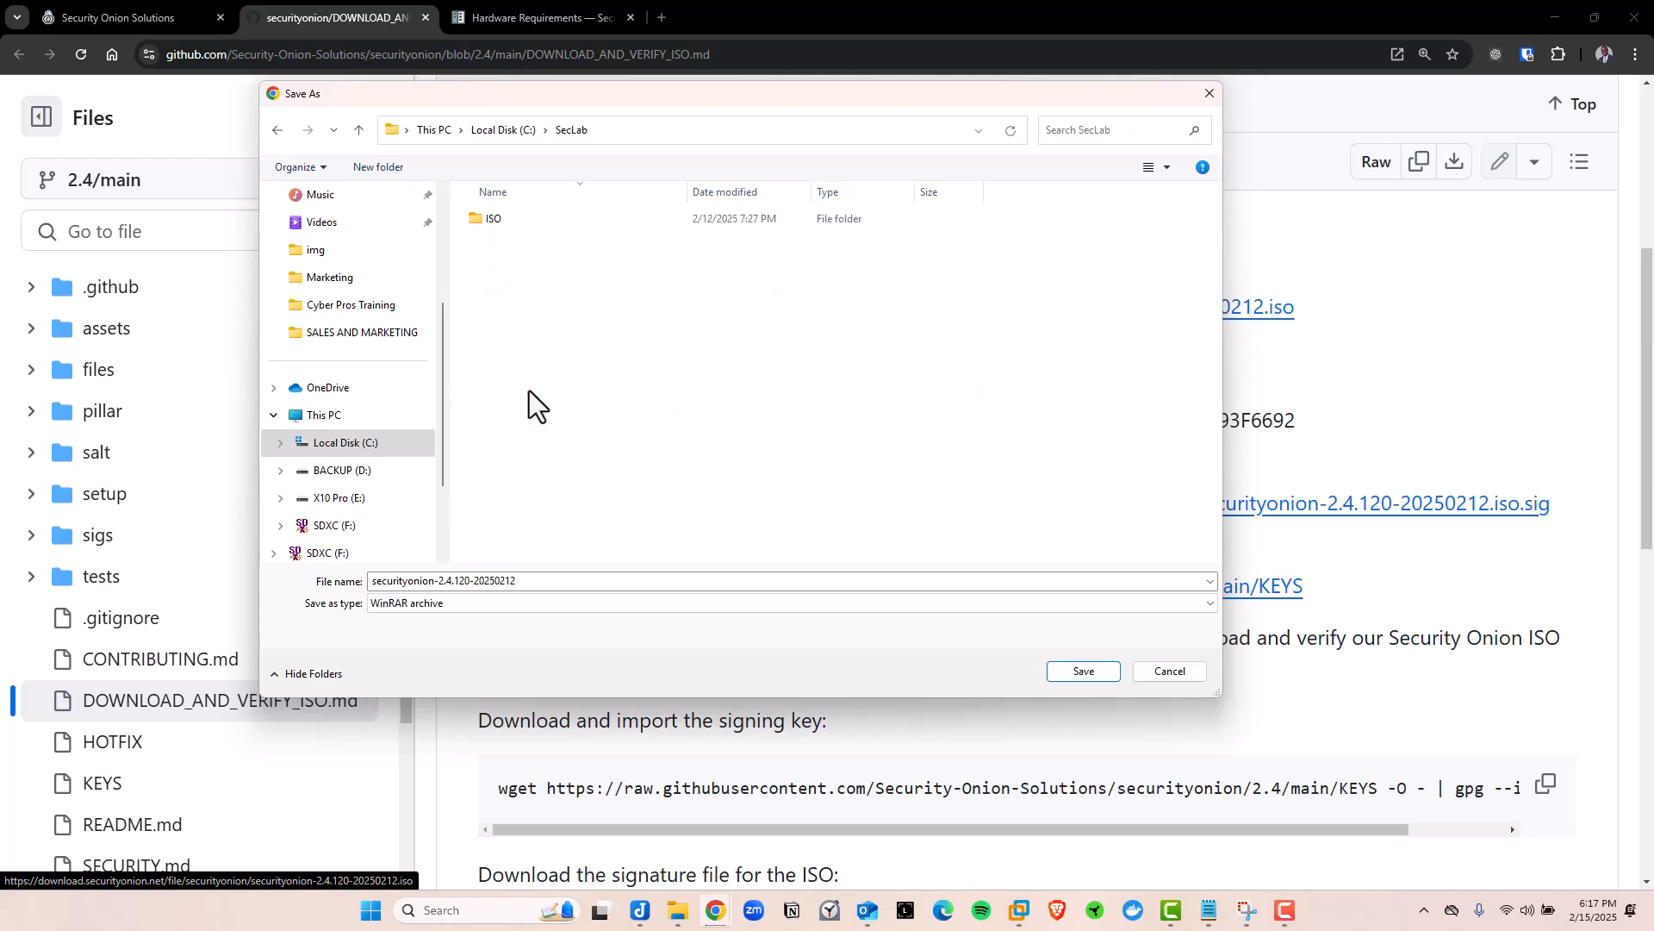
double_click(518, 222)
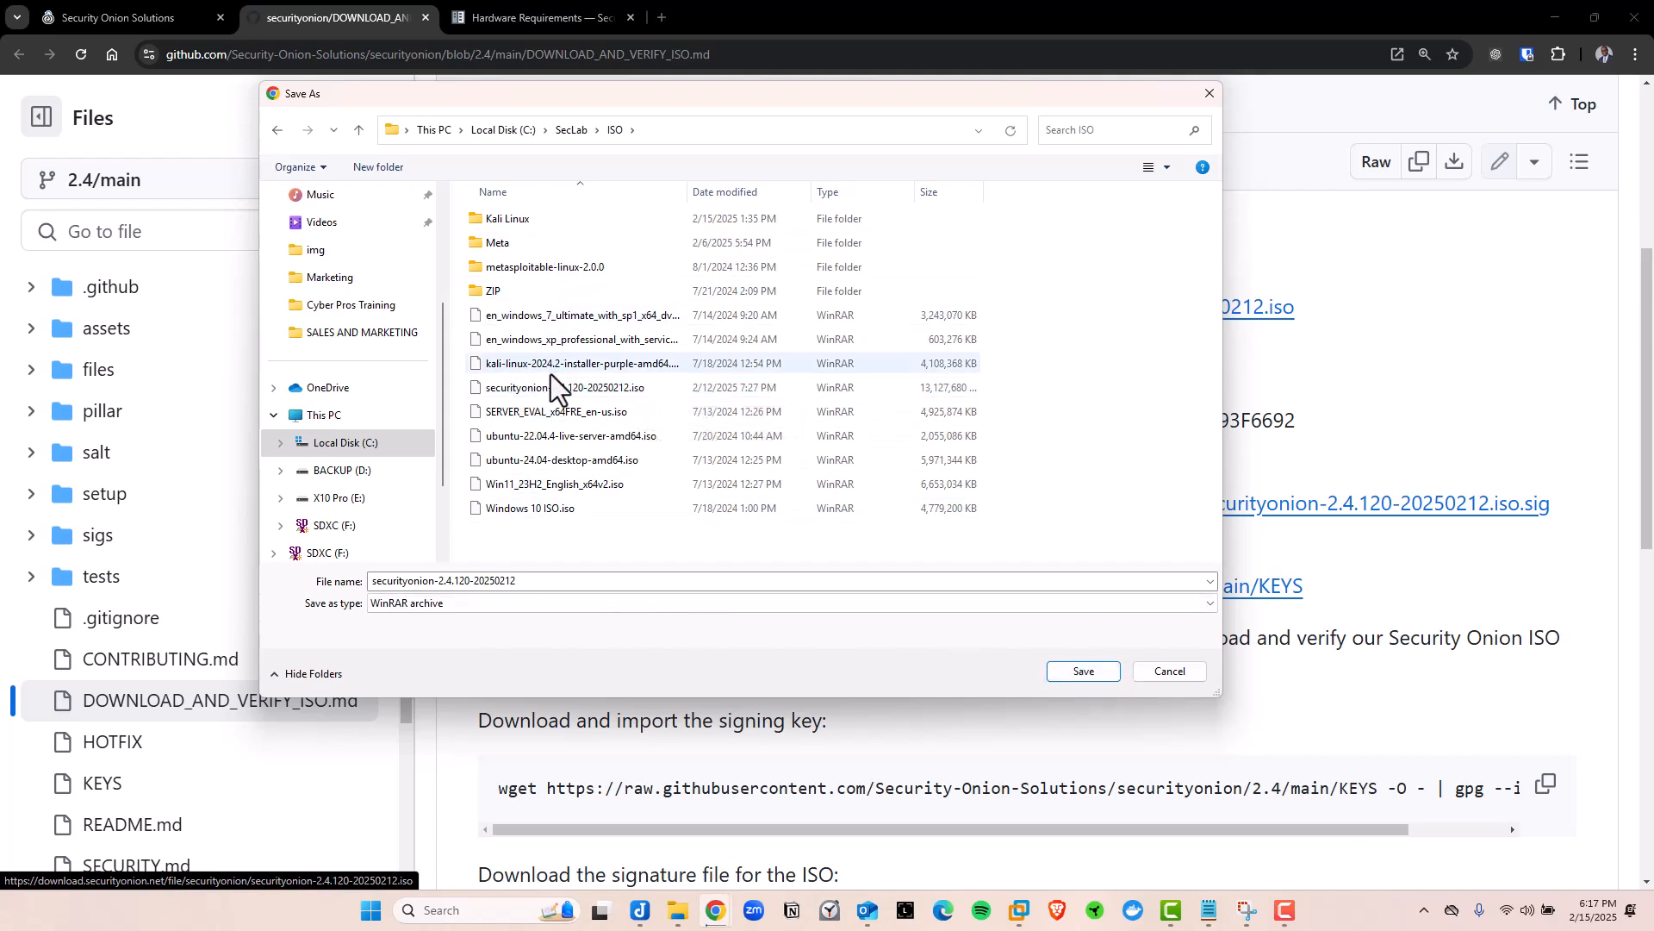
left_click(1210, 95)
Select the MD5 and SHA1 hash lines, then switch to VMware Workstation's SecLab library
scroll(831, 296, "up", 2)
scroll(810, 417, "down", 1)
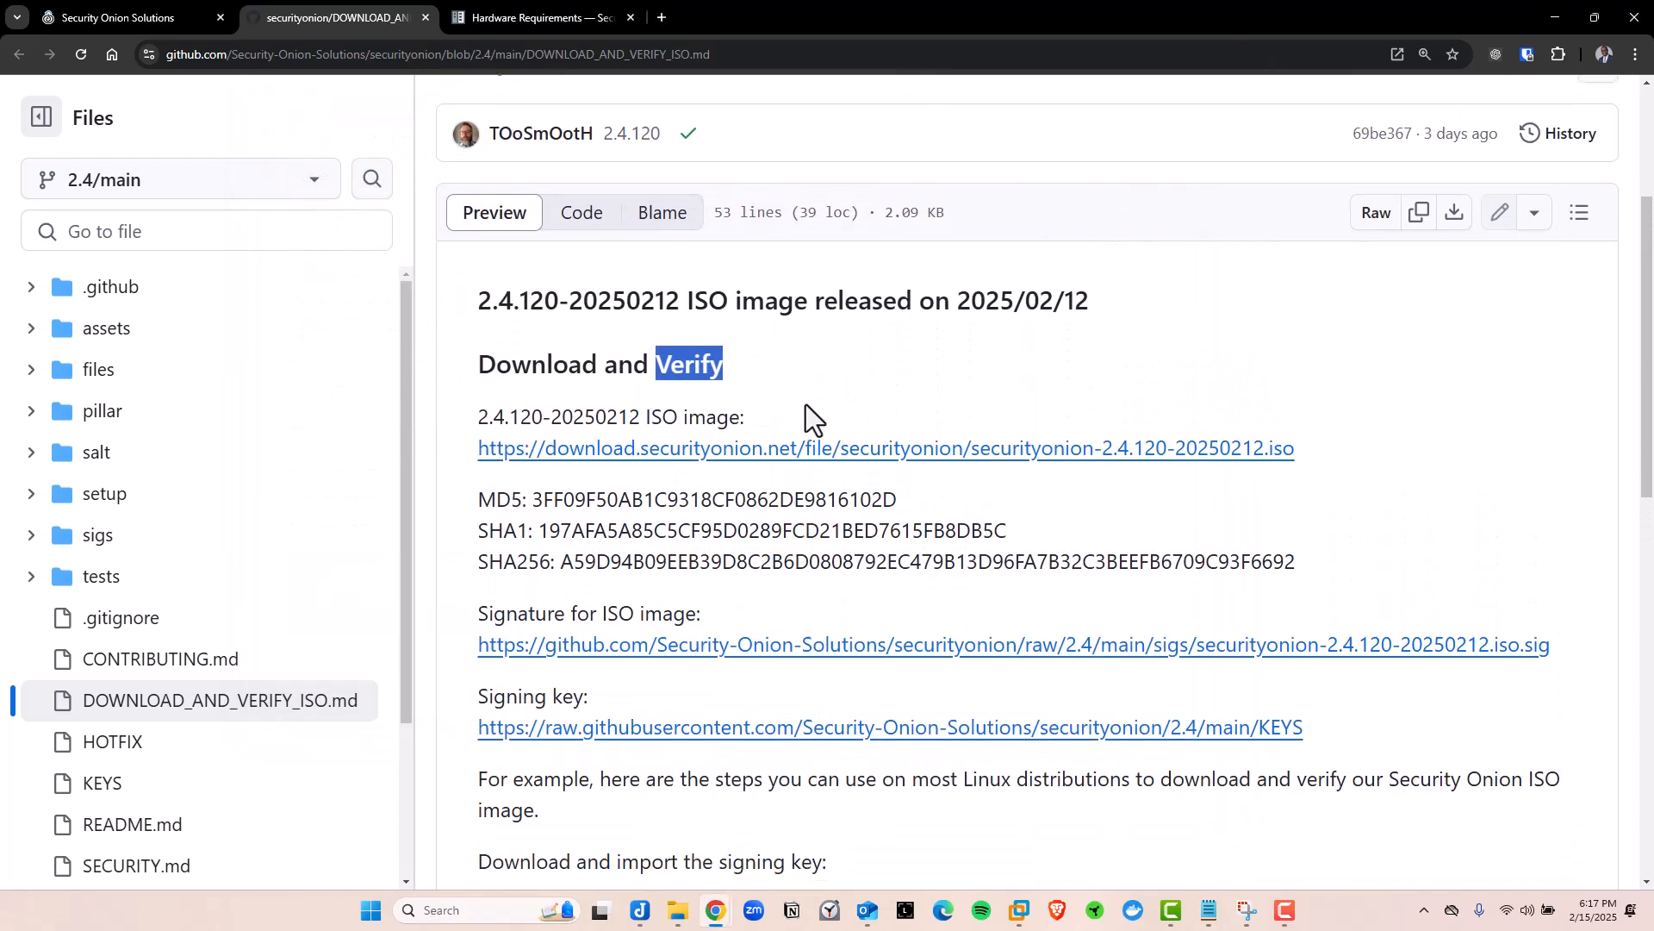
left_click_drag(498, 444, 665, 484)
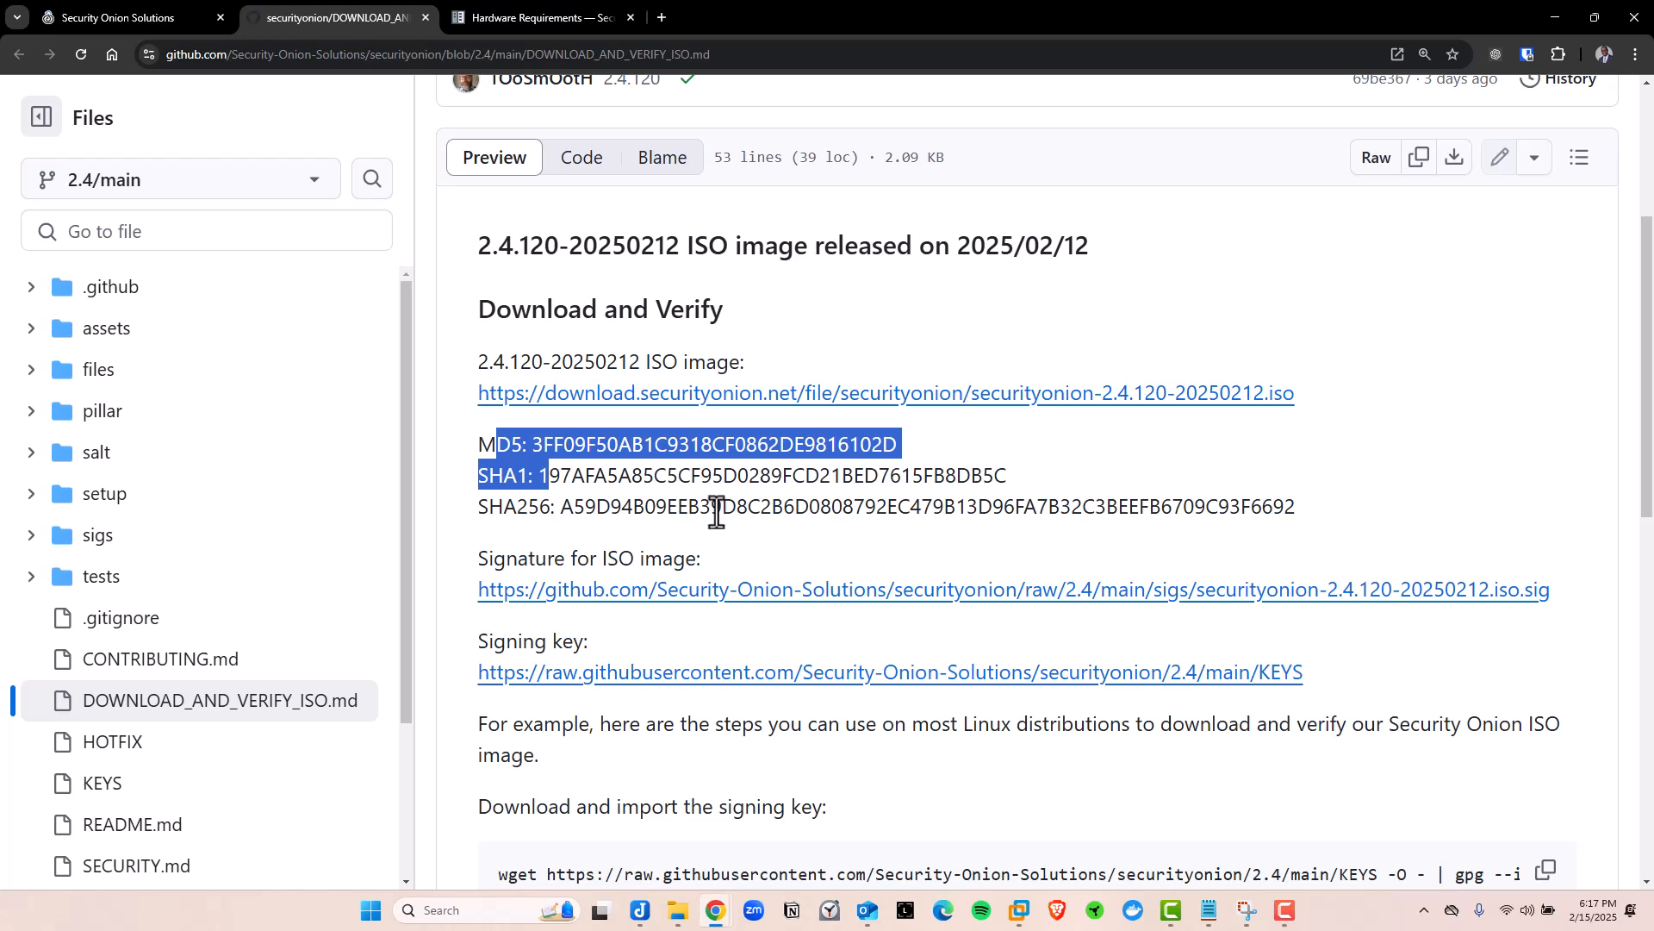
left_click(1021, 910)
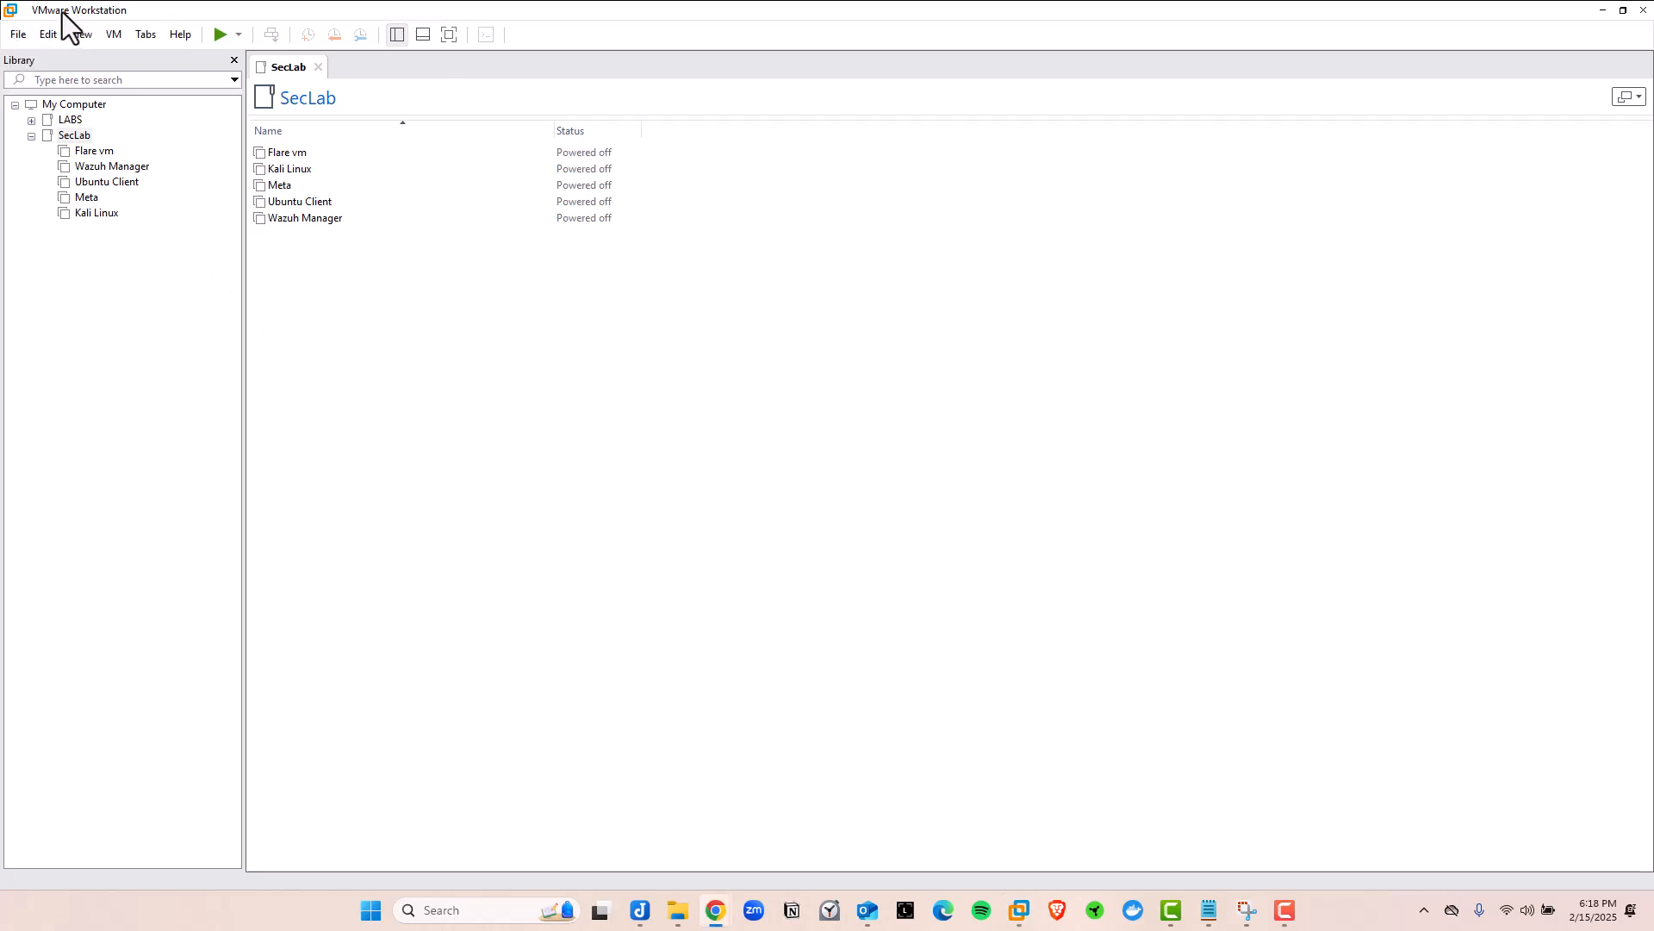
Bring the Chrome securityonion DOWNLOAD_AND_VERIFY window back to the front
mouse_move(716, 910)
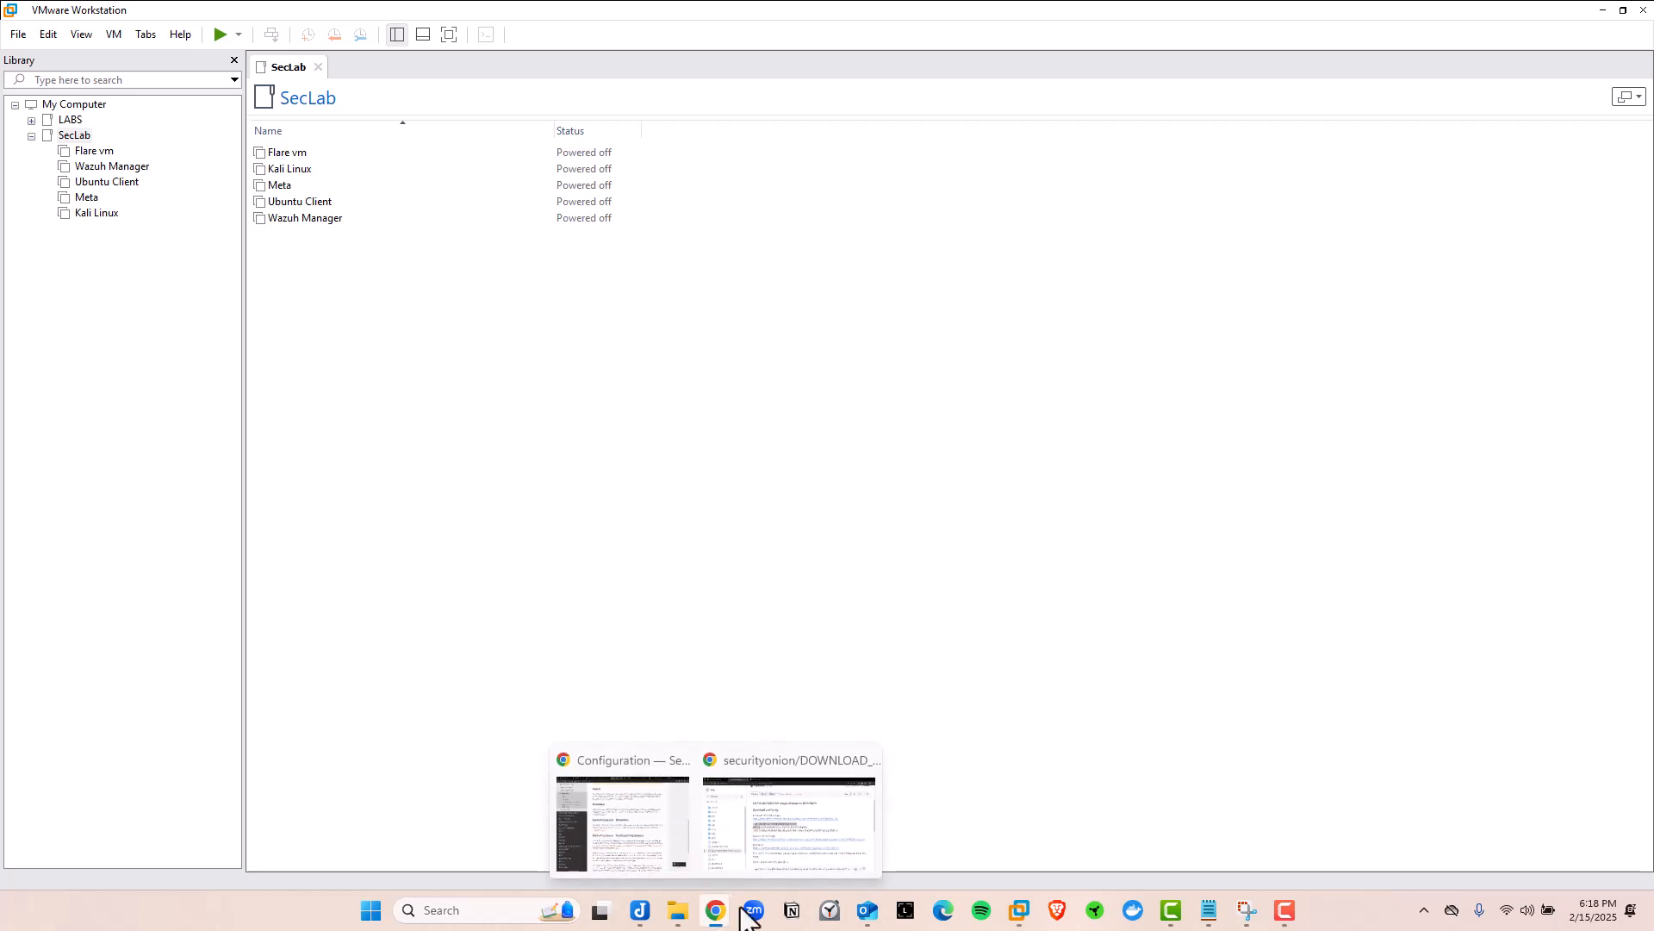
left_click(816, 814)
left_click(514, 12)
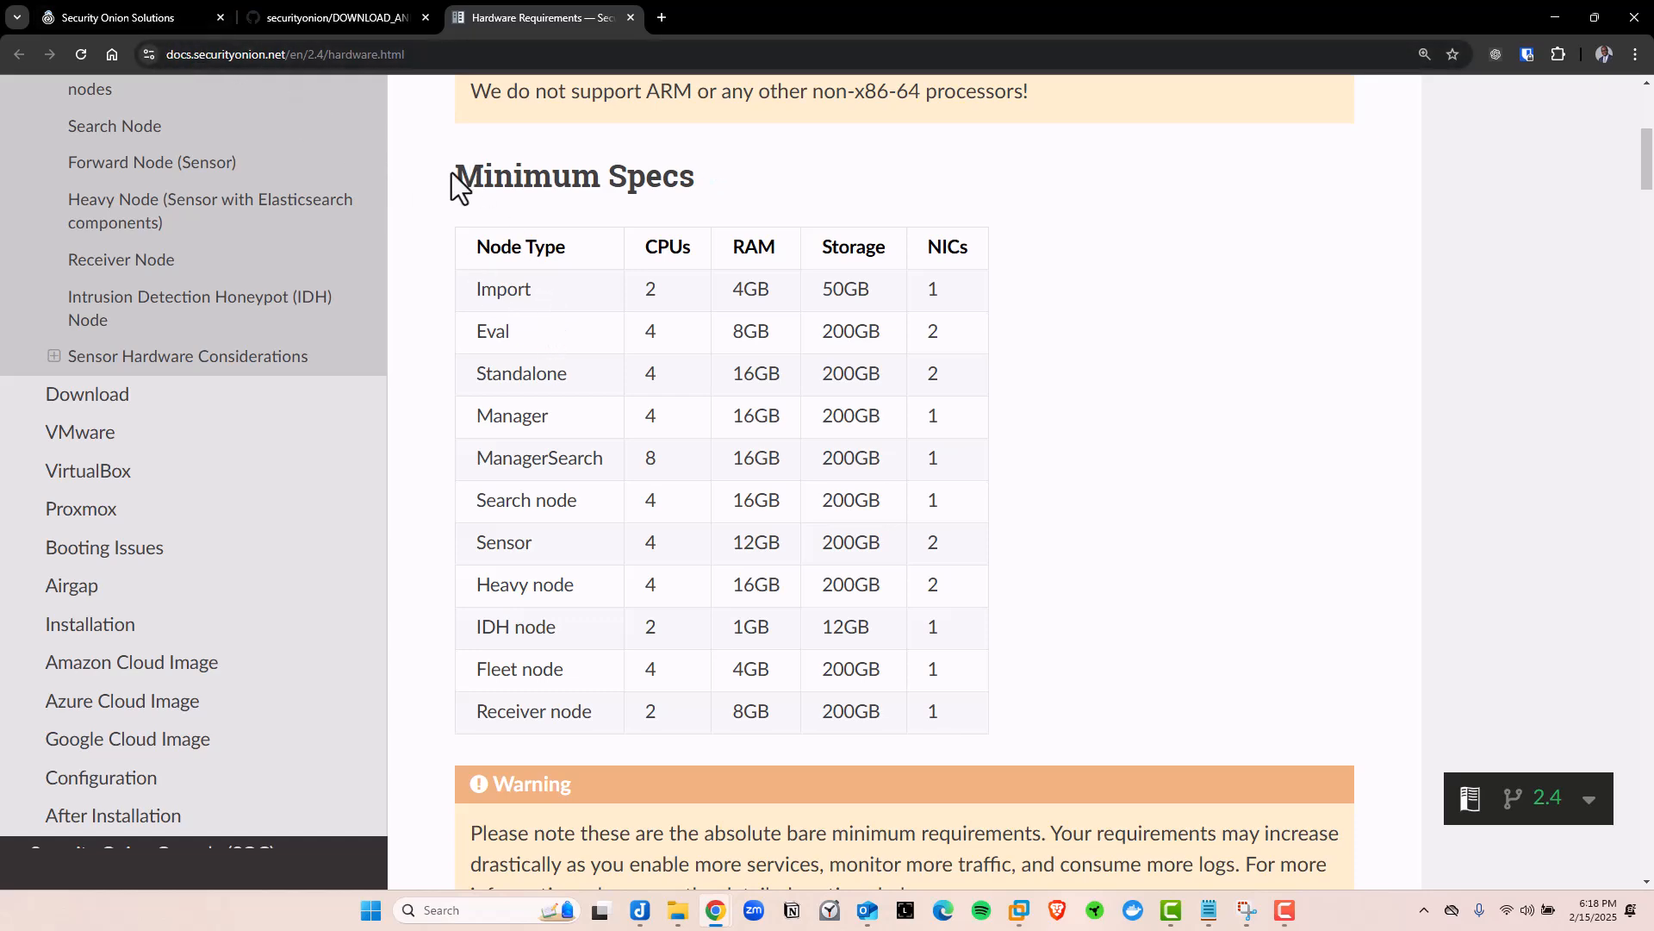
scroll(453, 172, "up", 5)
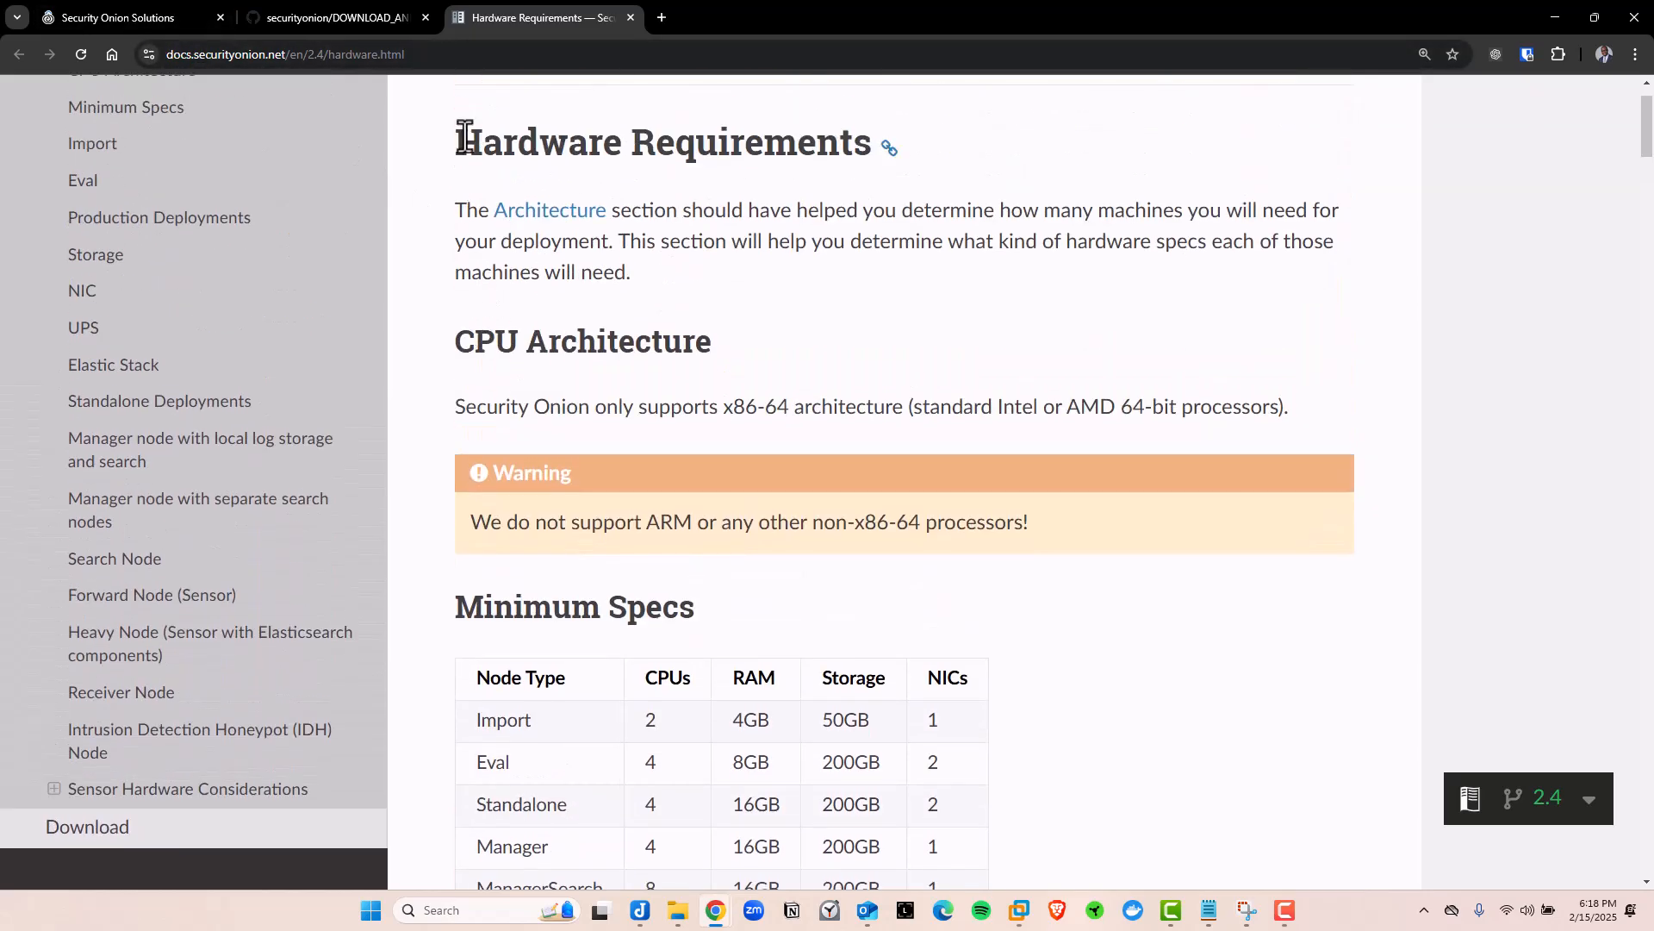
scroll(430, 416, "down", 5)
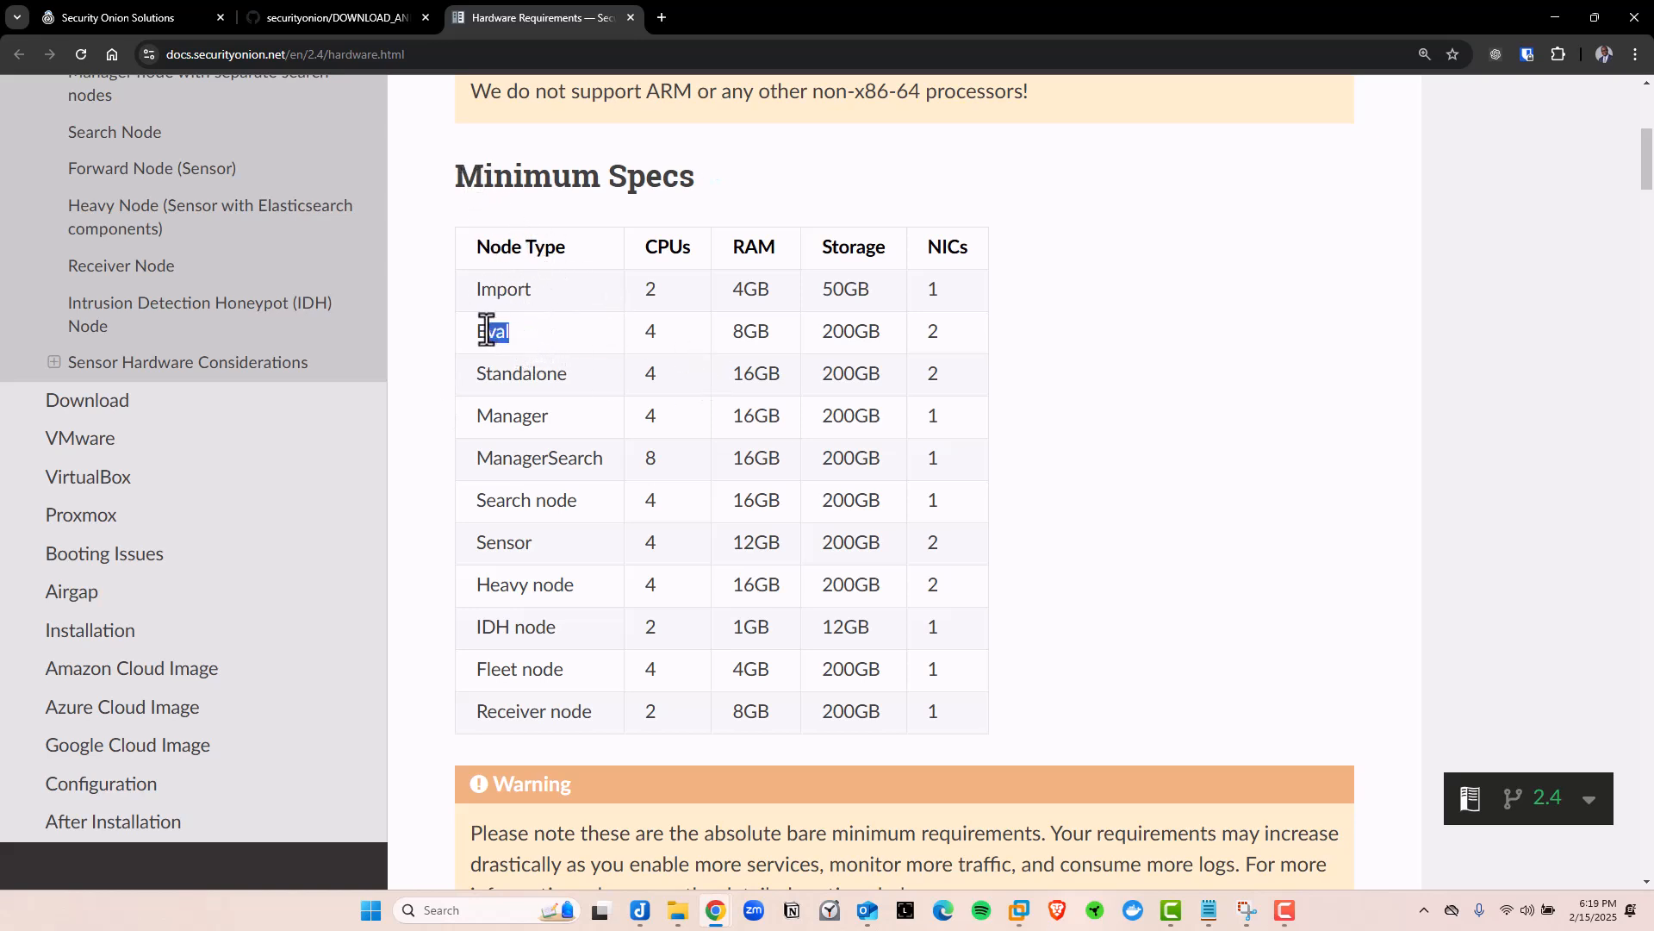
left_click_drag(487, 330, 477, 330)
left_click(813, 328)
left_click(773, 334)
left_click_drag(443, 154, 710, 213)
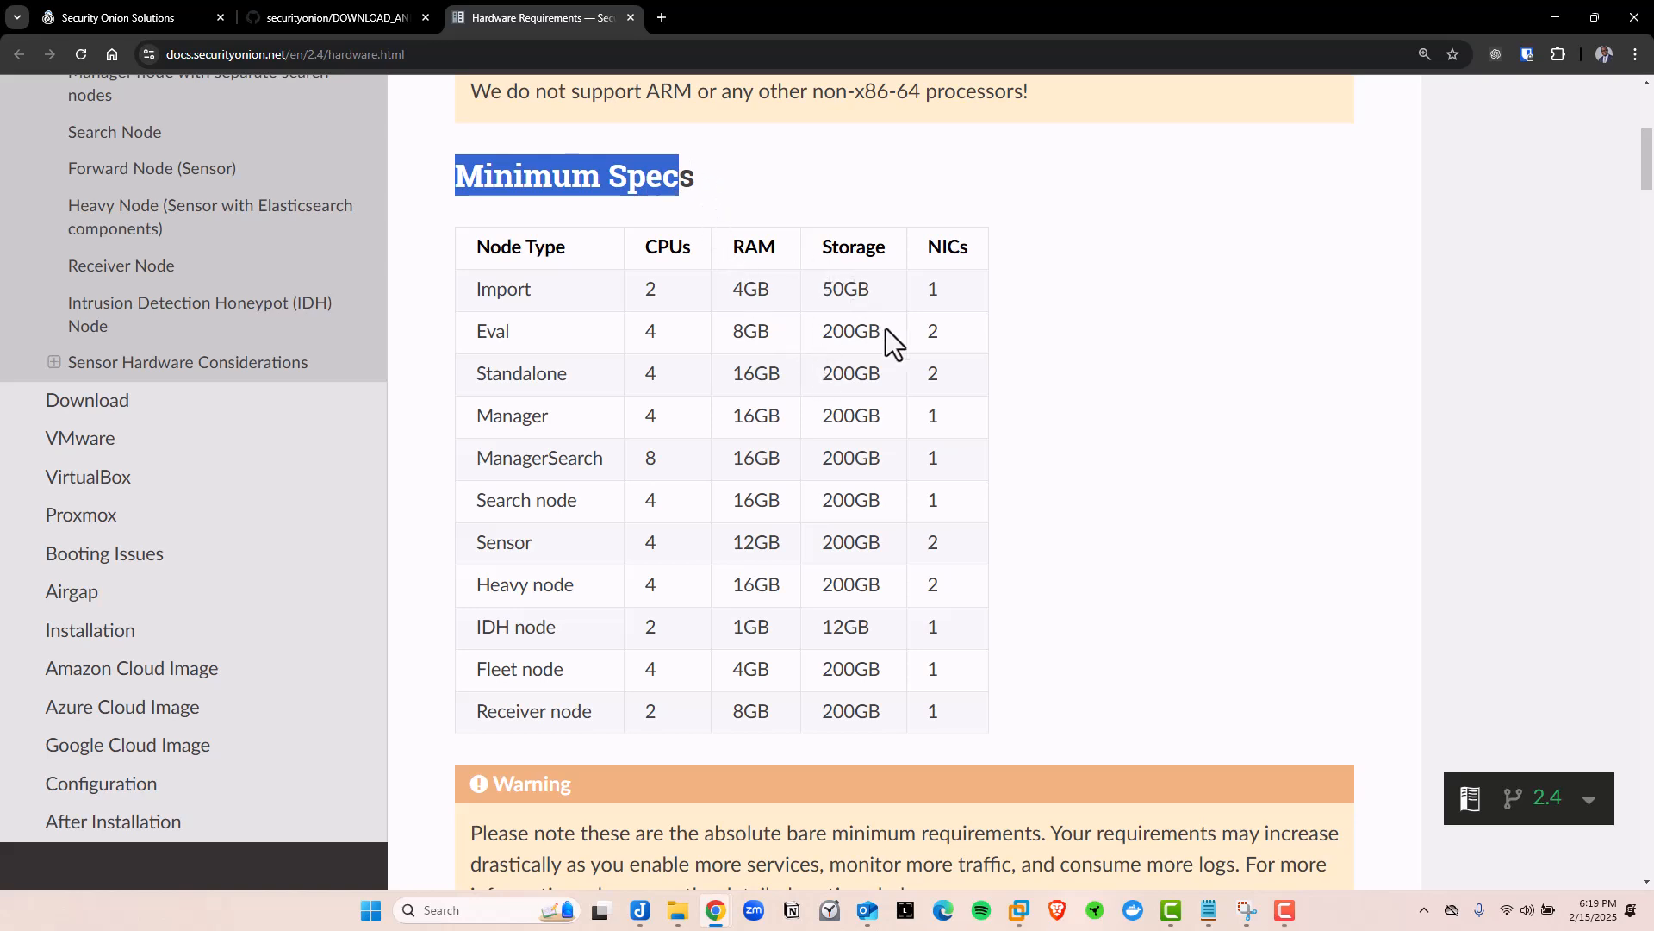
left_click_drag(962, 318, 479, 334)
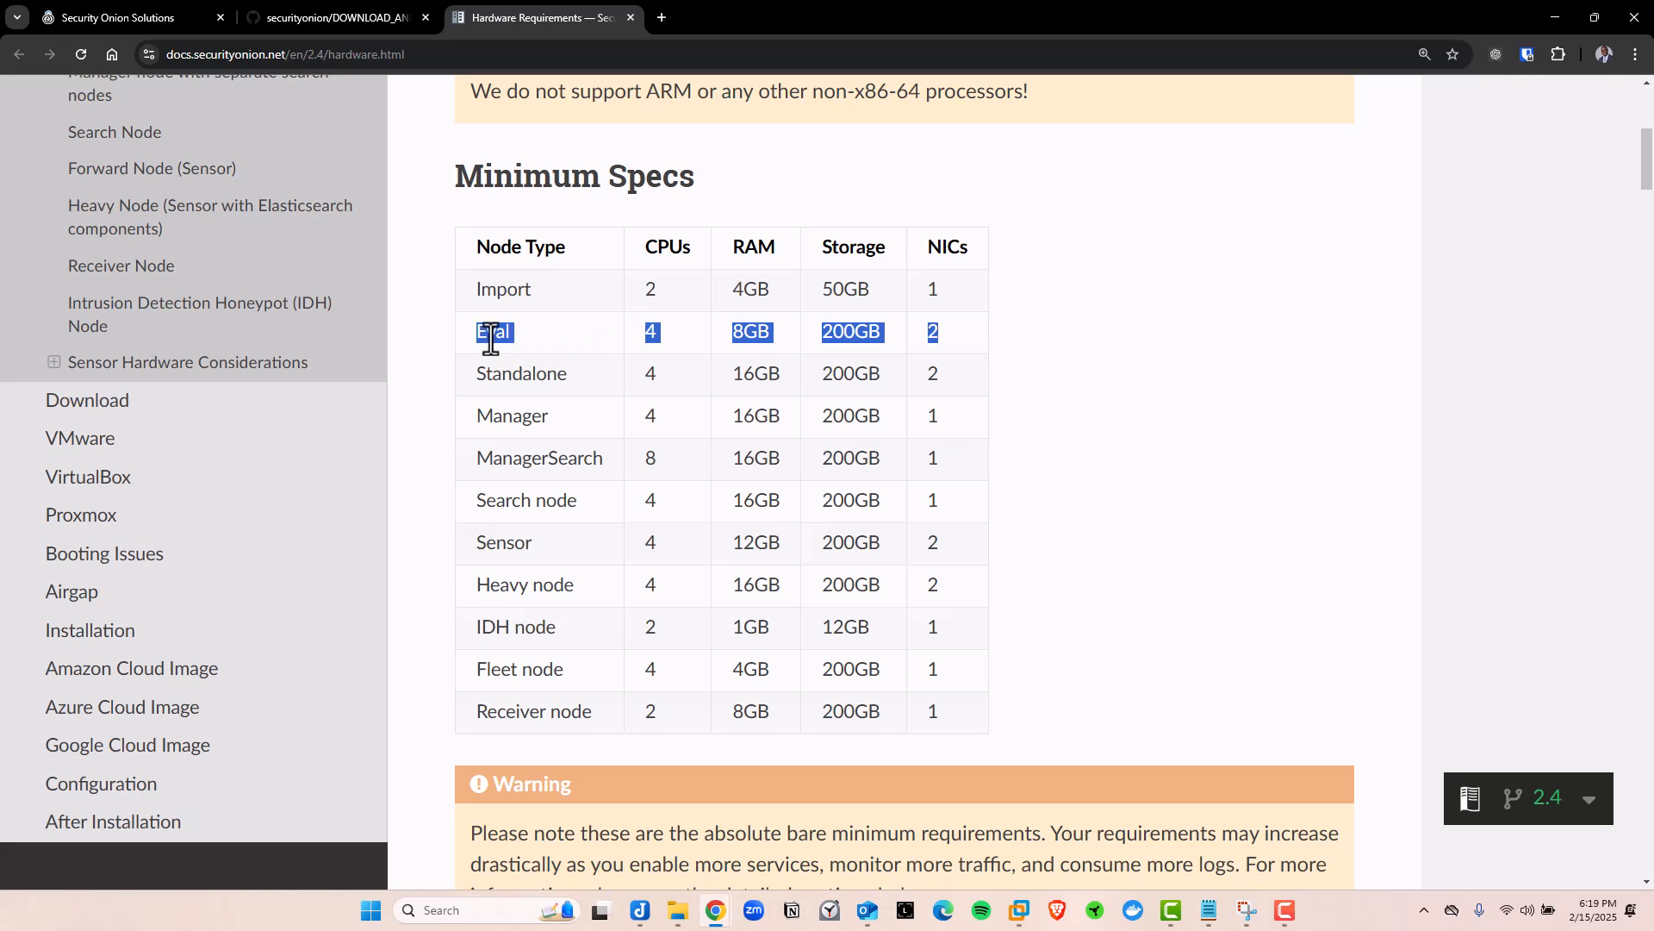
Highlight the Standalone, Manager-to-Receiver, Import and Eval rows, including Eval's 8GB RAM and 200GB storage
left_click_drag(476, 379, 588, 368)
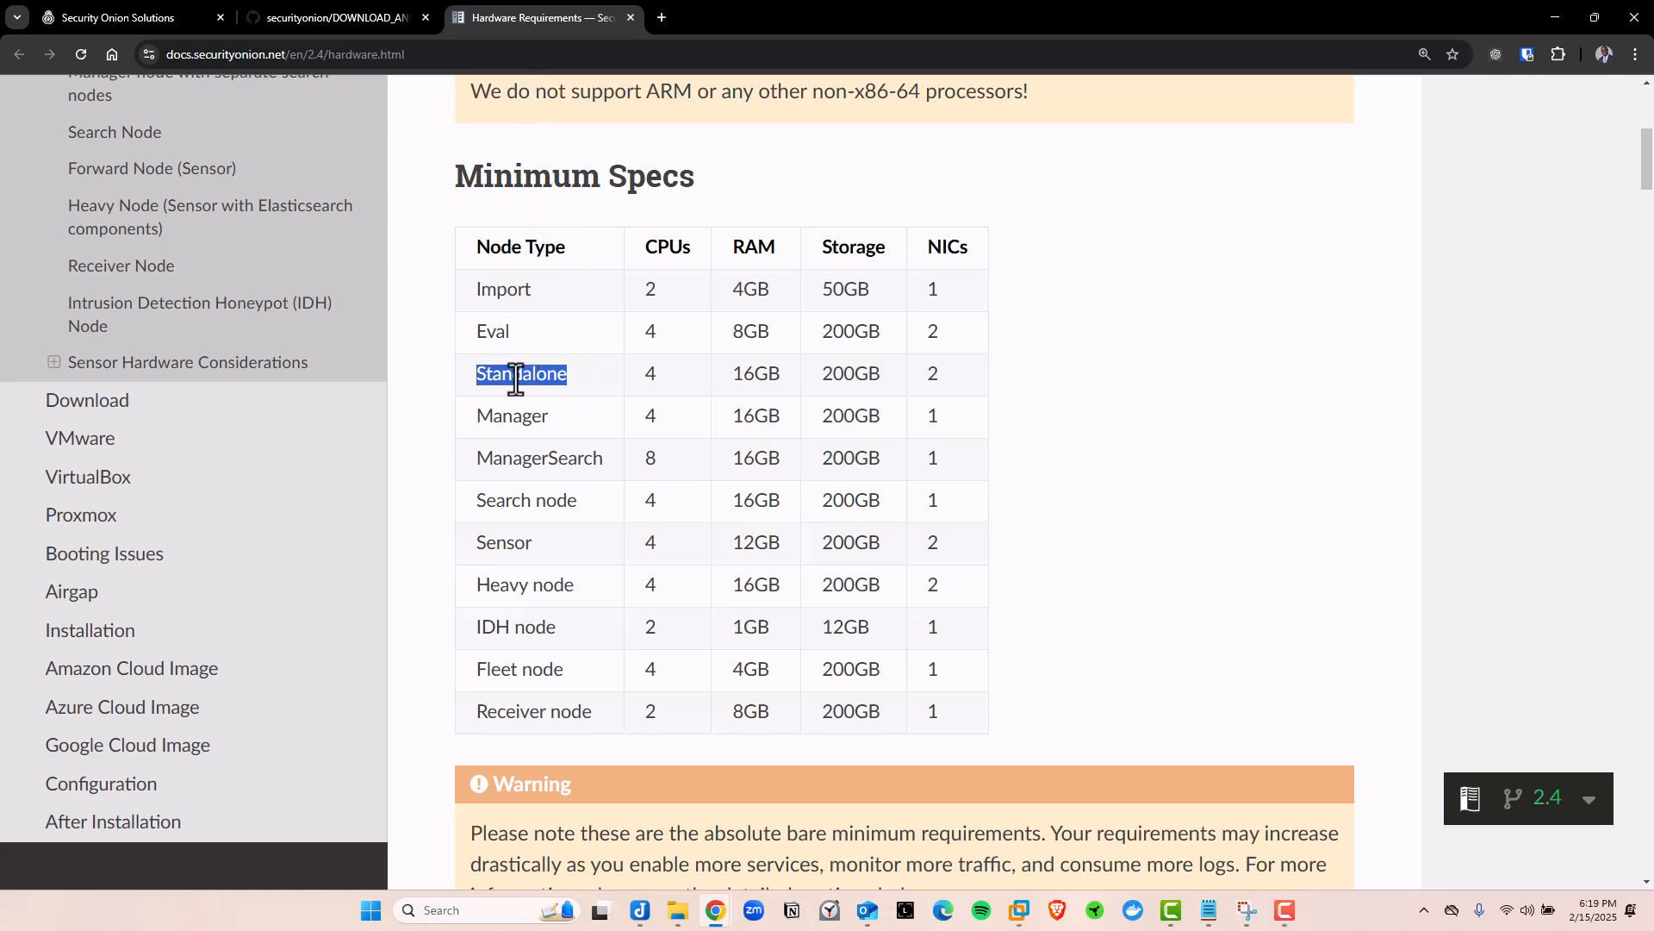
left_click(477, 337)
left_click_drag(476, 371, 597, 382)
left_click_drag(479, 415, 903, 712)
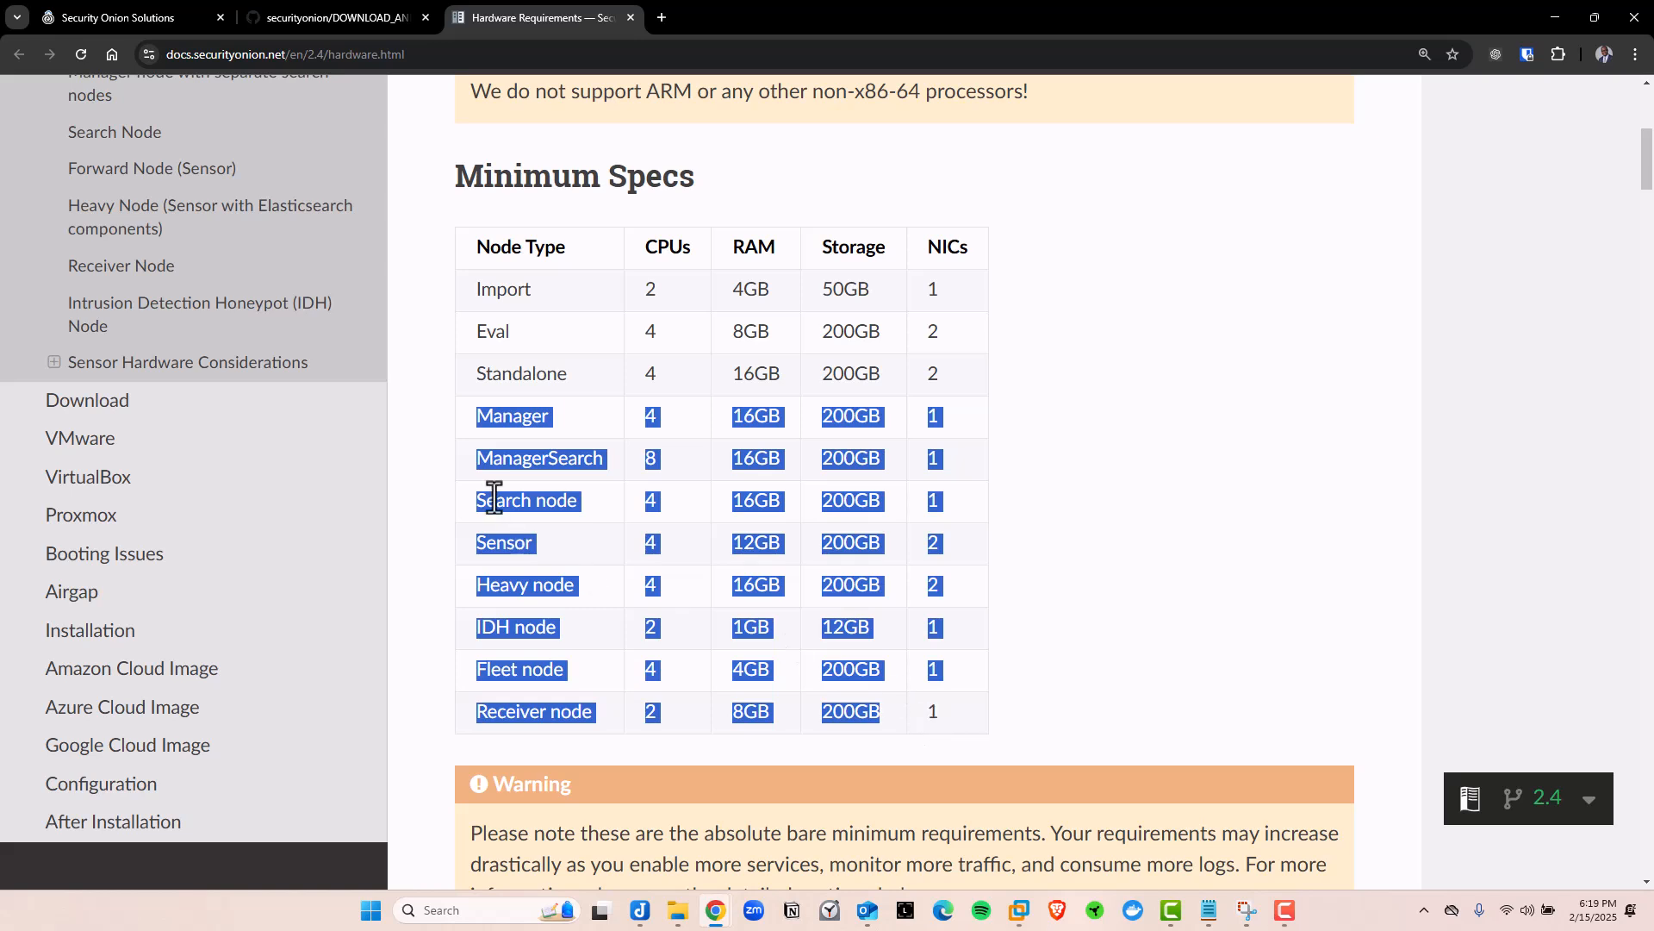
mouse_move(534, 289)
left_mouse_down()
mouse_move(474, 291)
mouse_move(529, 290)
left_mouse_up()
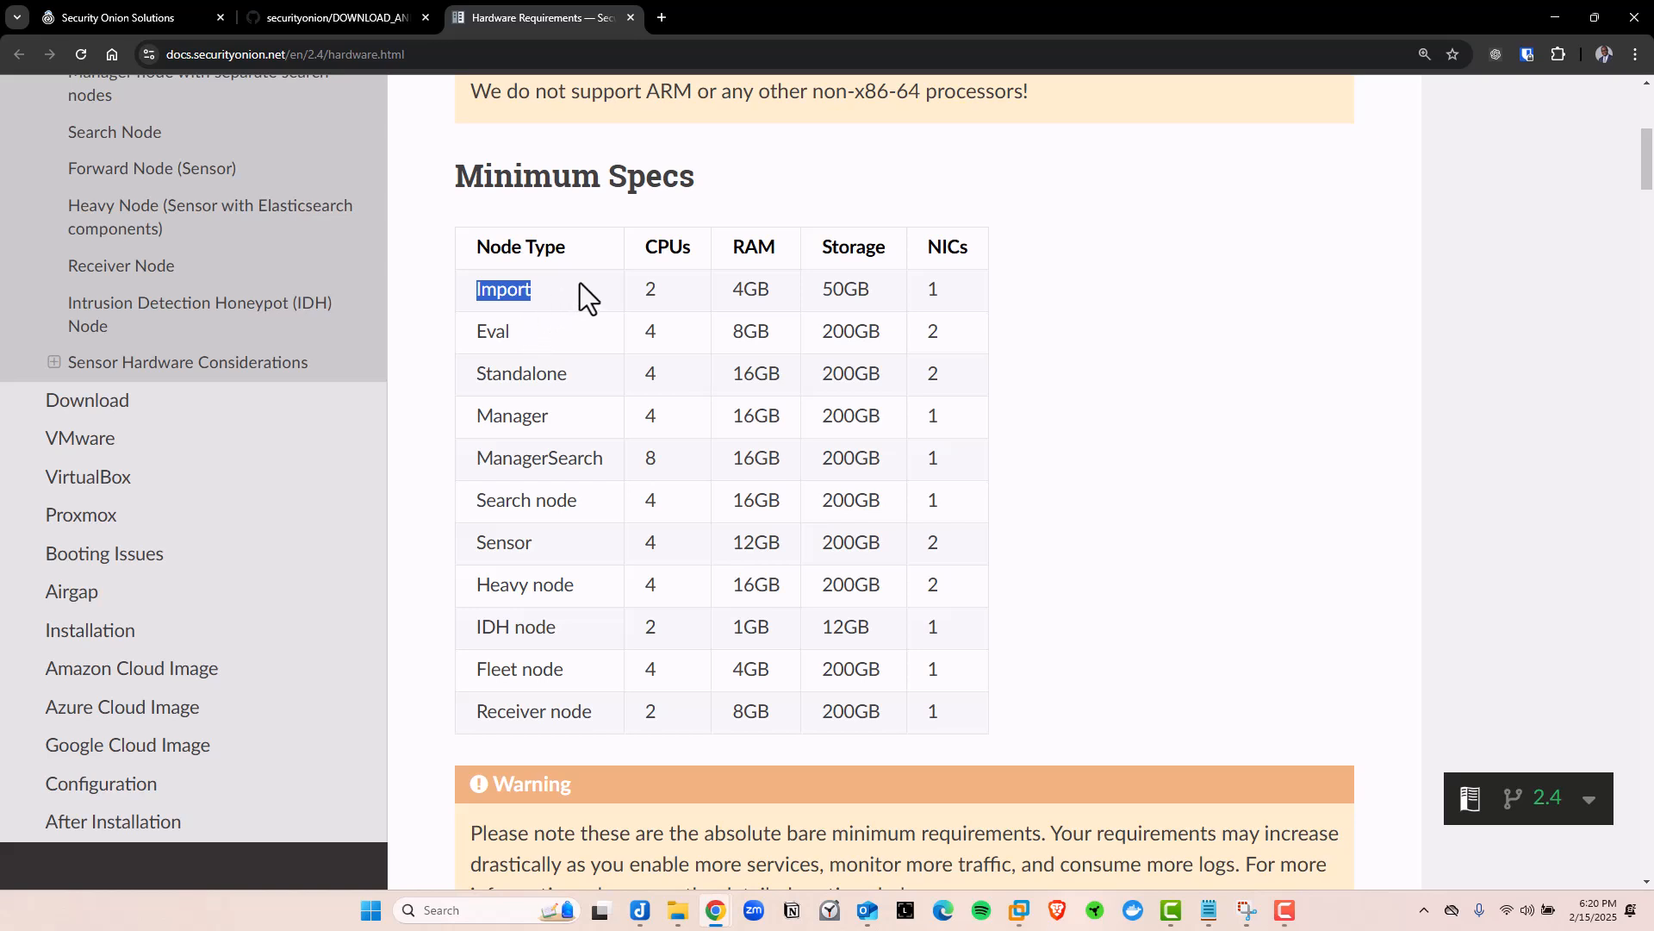
double_click(483, 333)
double_click(850, 334)
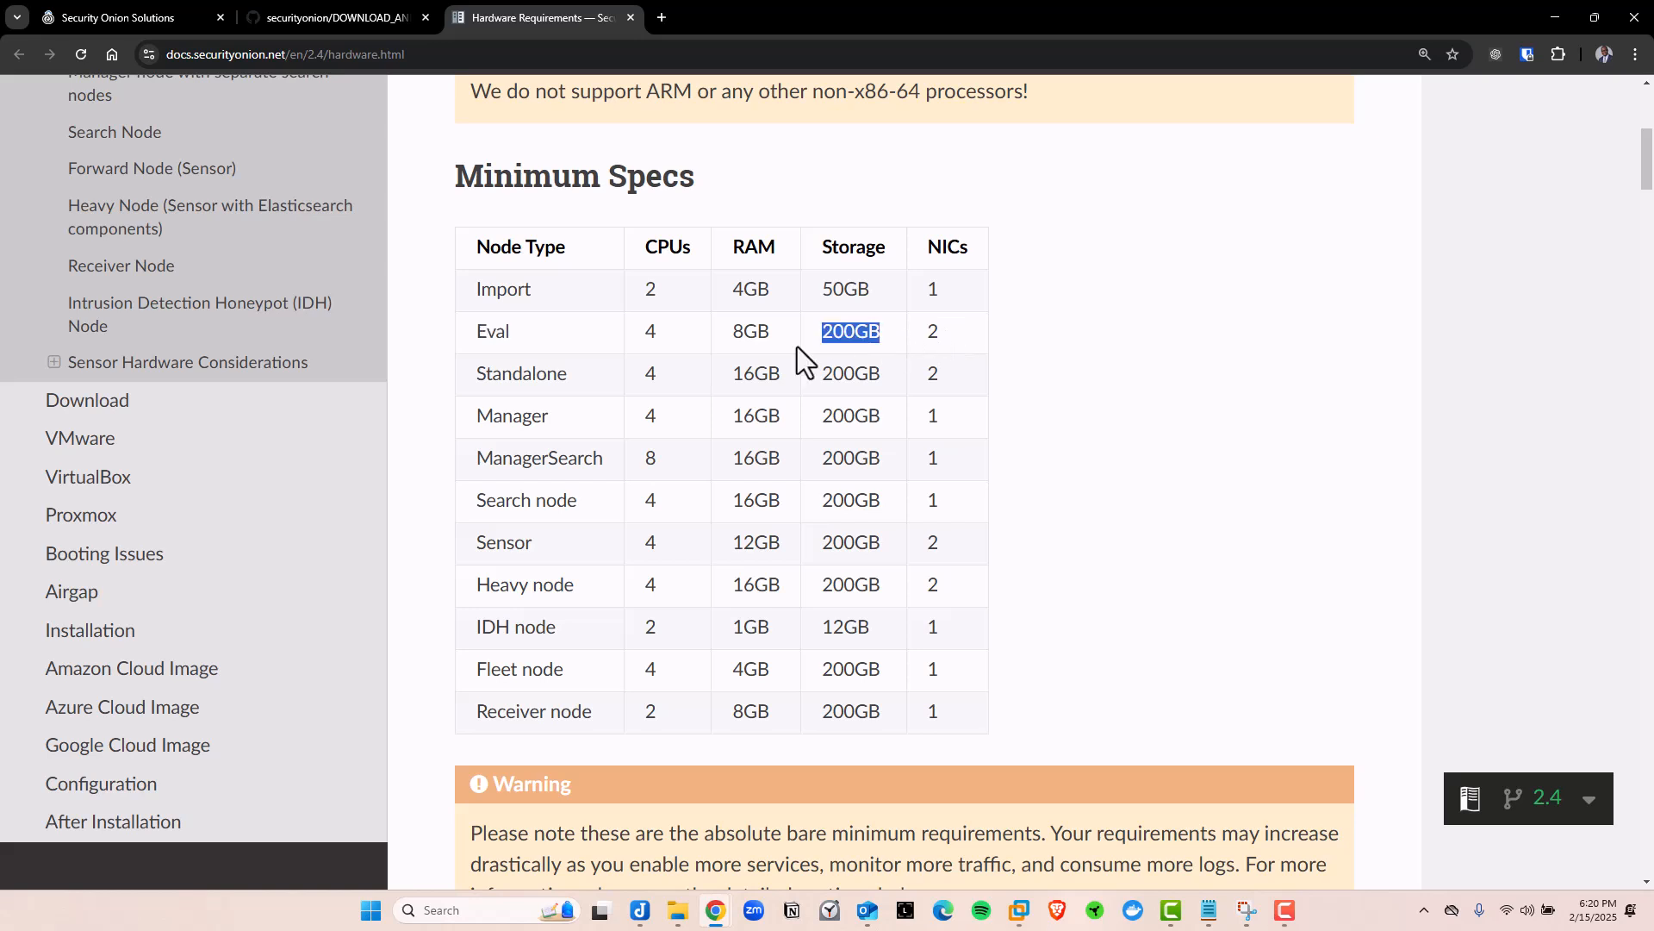
left_click_drag(731, 332, 844, 336)
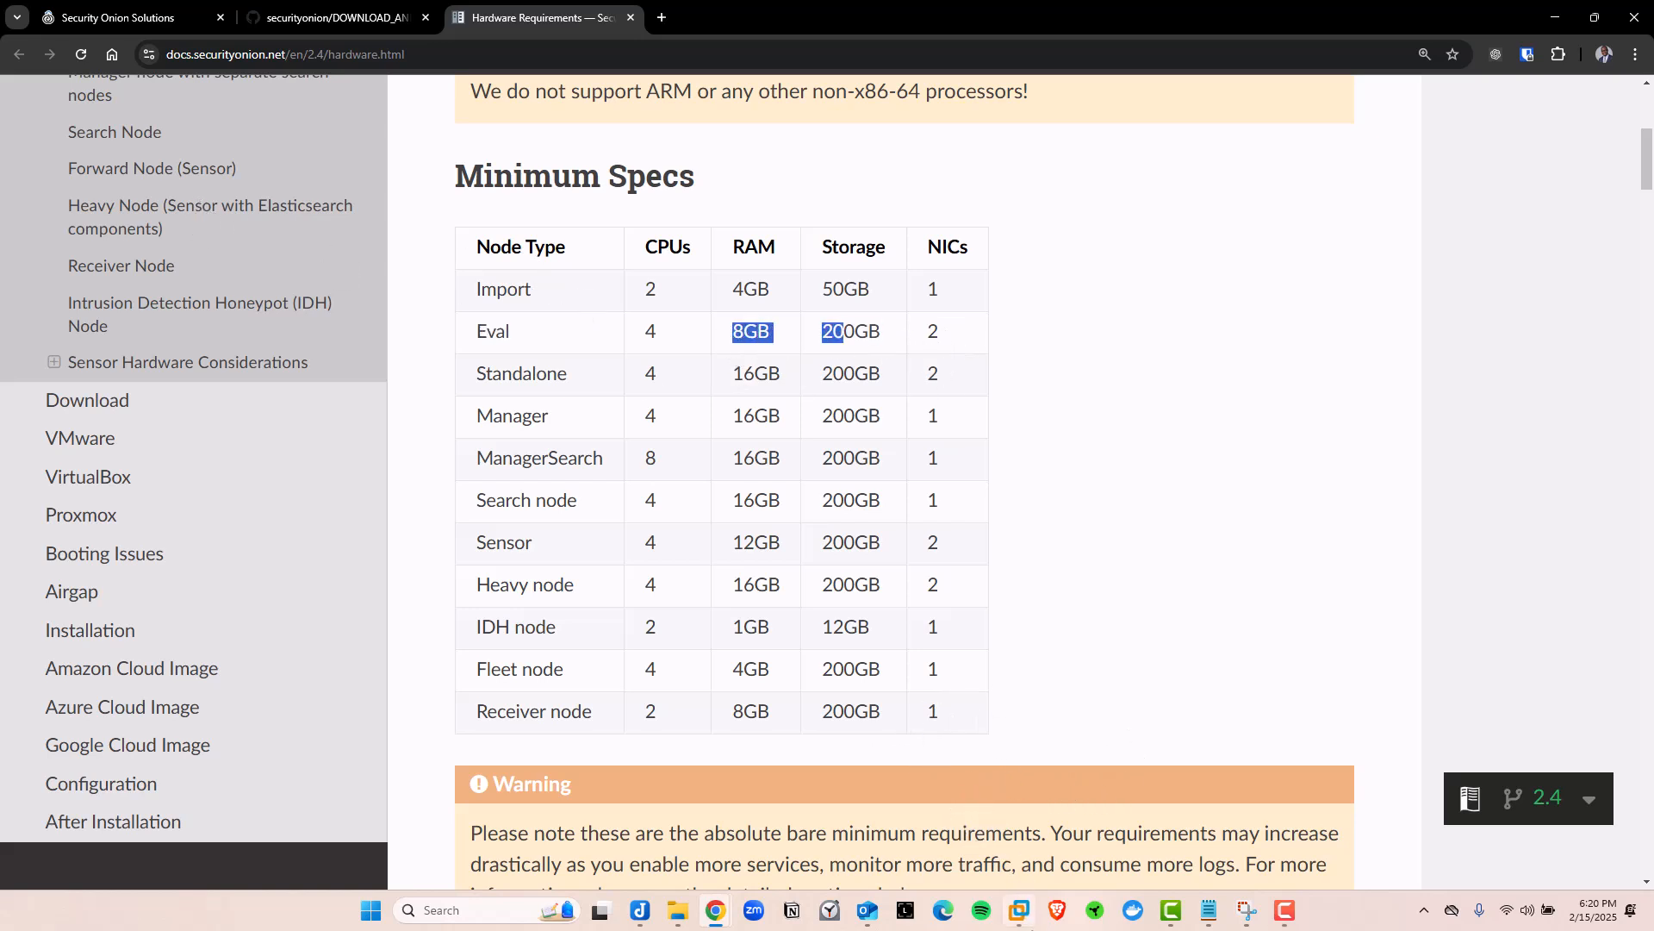
Switch to VMware Workstation and start File > New Virtual Machine
left_click(1019, 910)
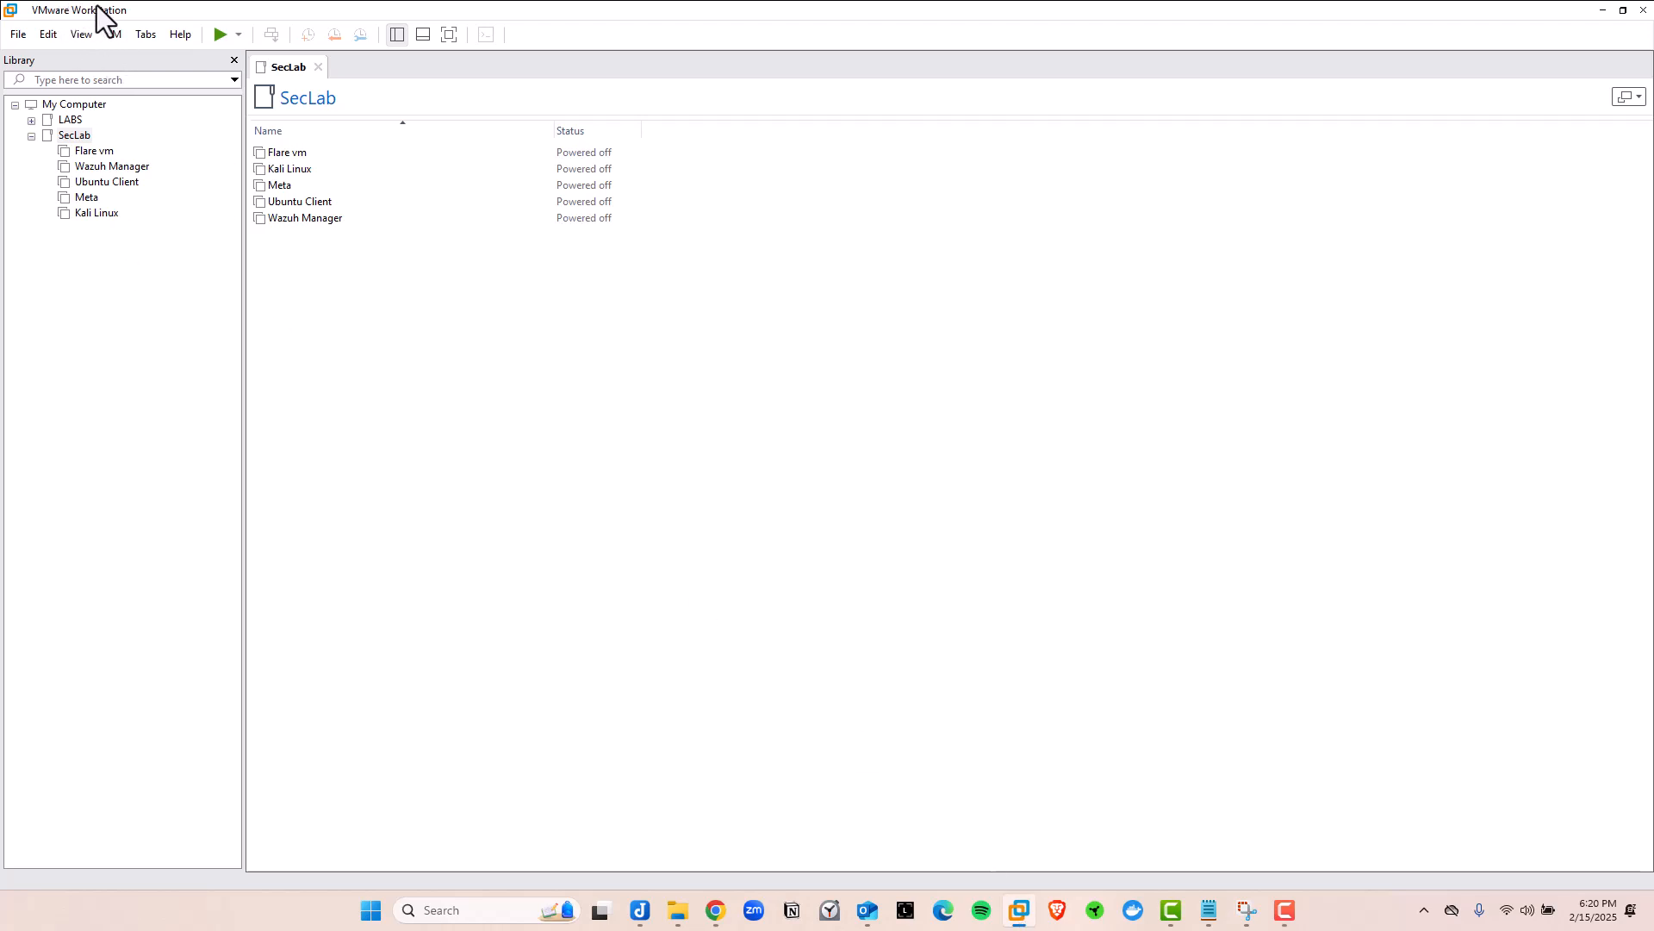
left_click(18, 38)
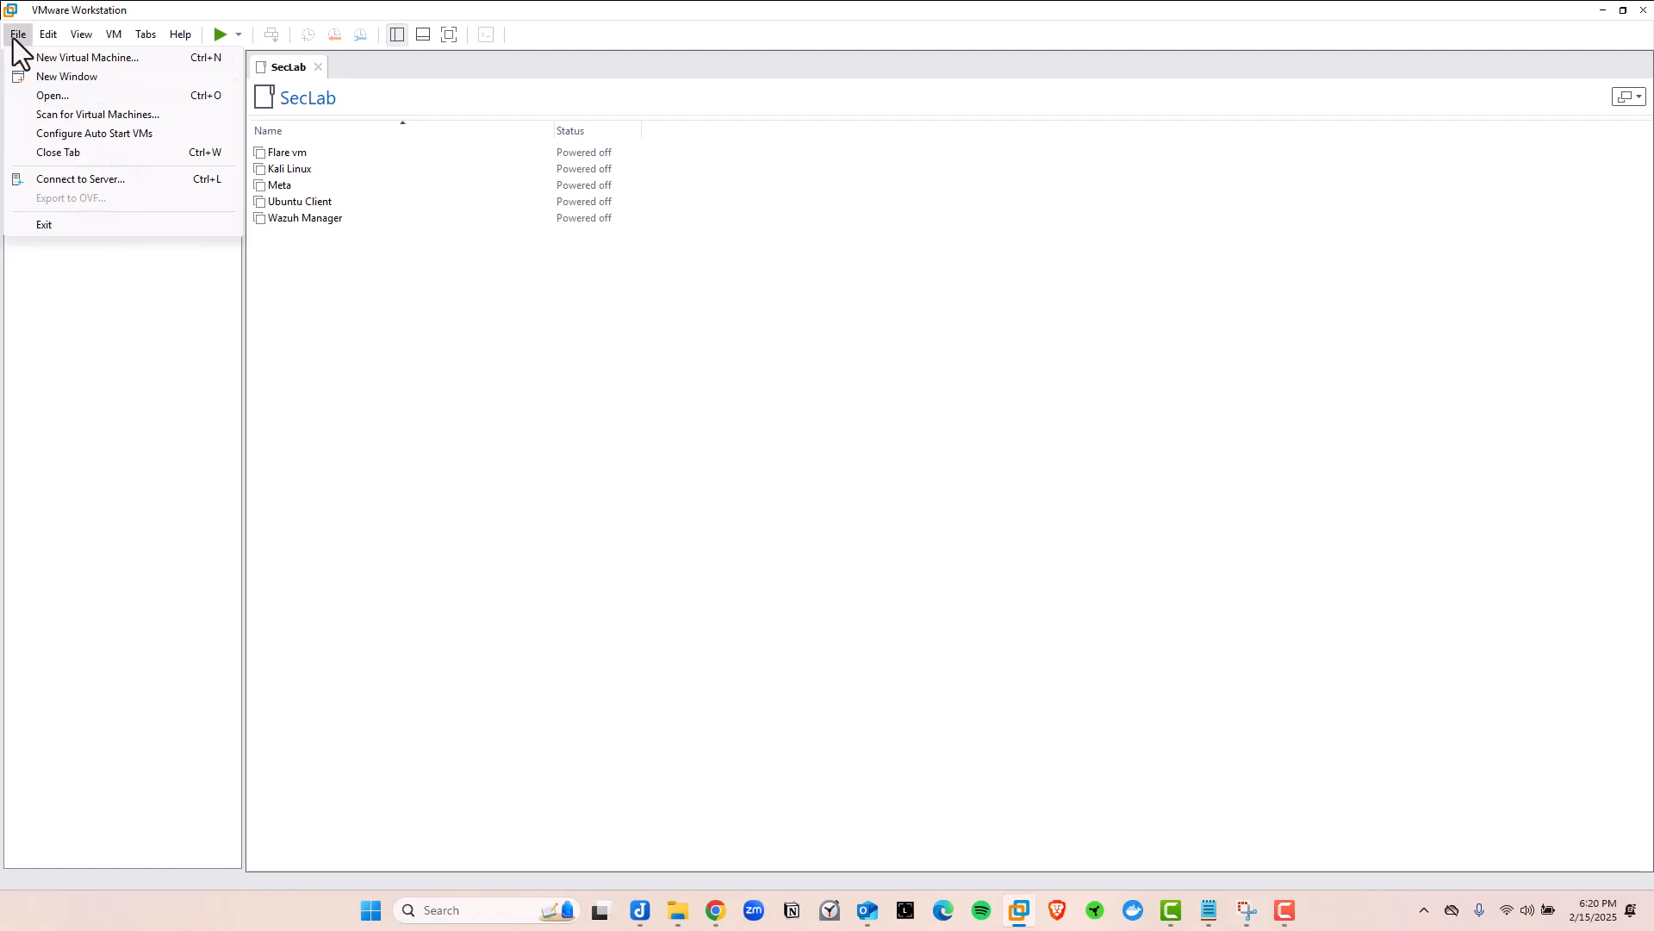
left_click(76, 59)
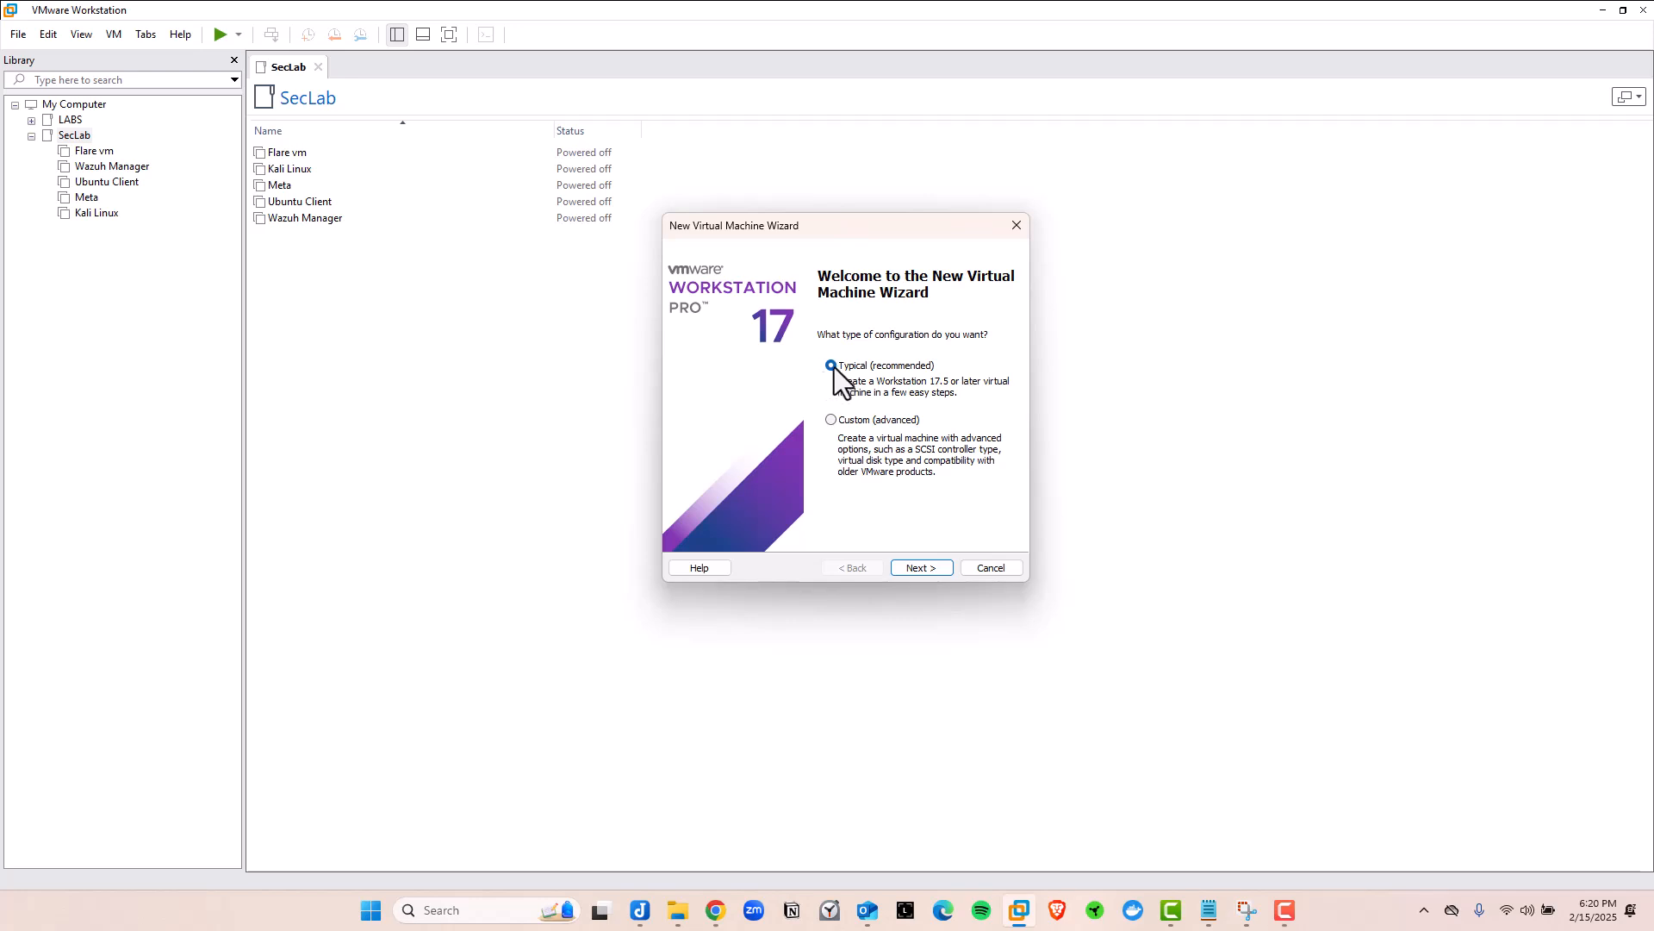
Choose Typical and pick C:\SecLab\ISO\securityonion-2.4.120-20250212.iso as the installer disc image
left_click(925, 567)
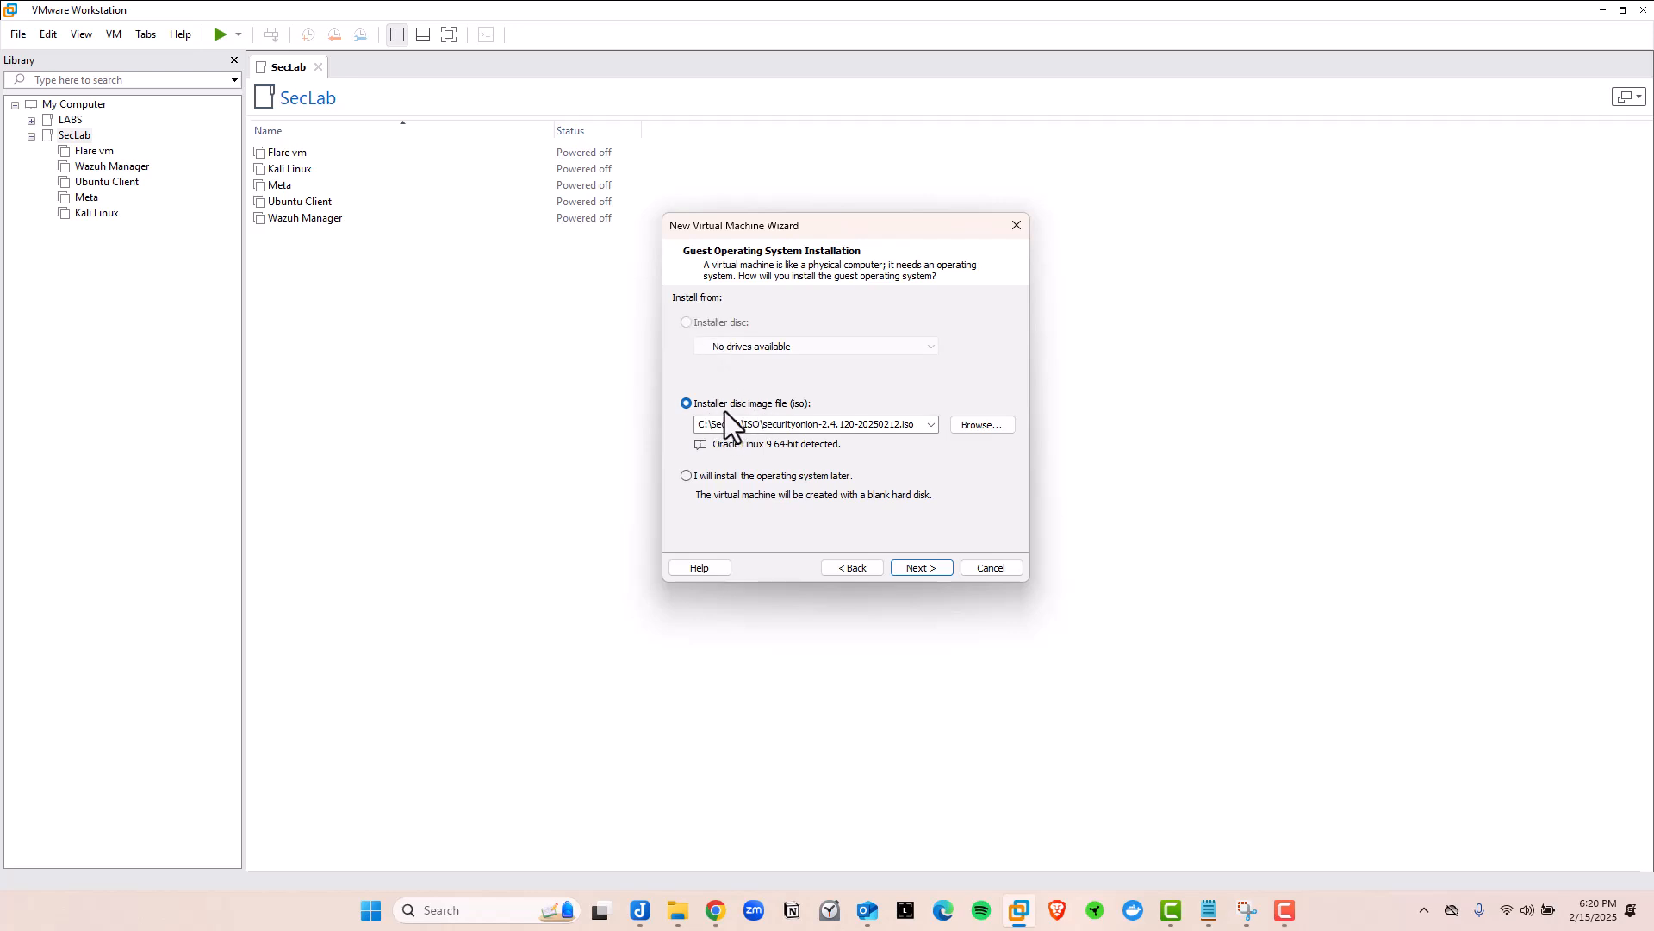
left_click(981, 426)
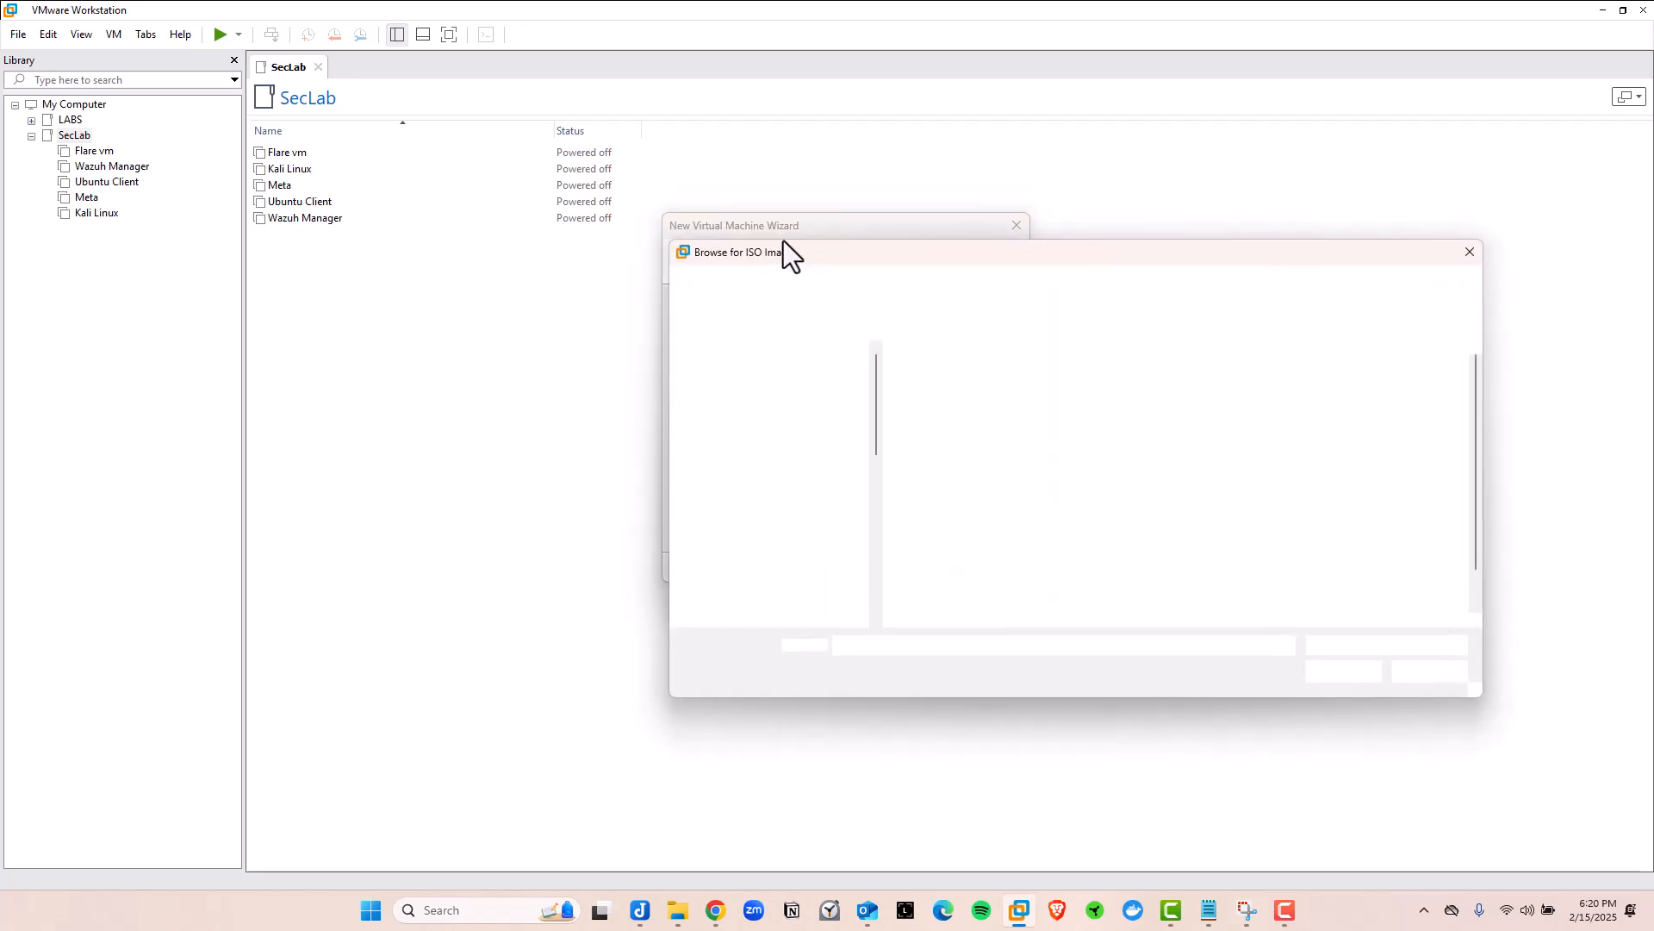
left_click_drag(782, 251, 563, 172)
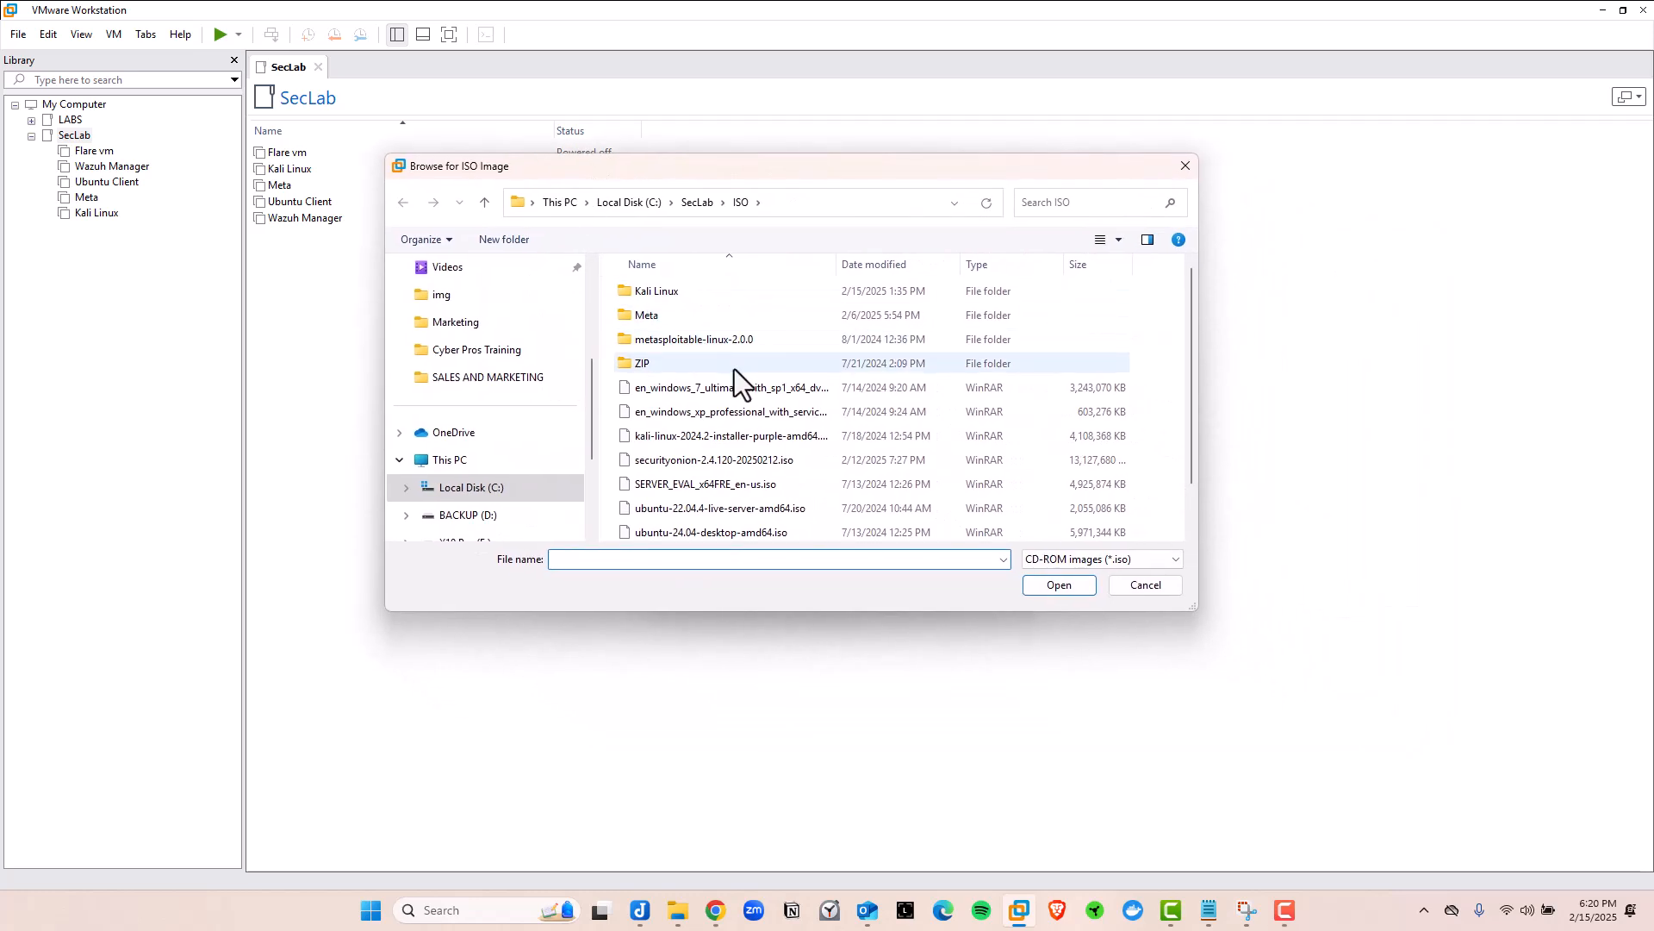
scroll(732, 383, "down", 1)
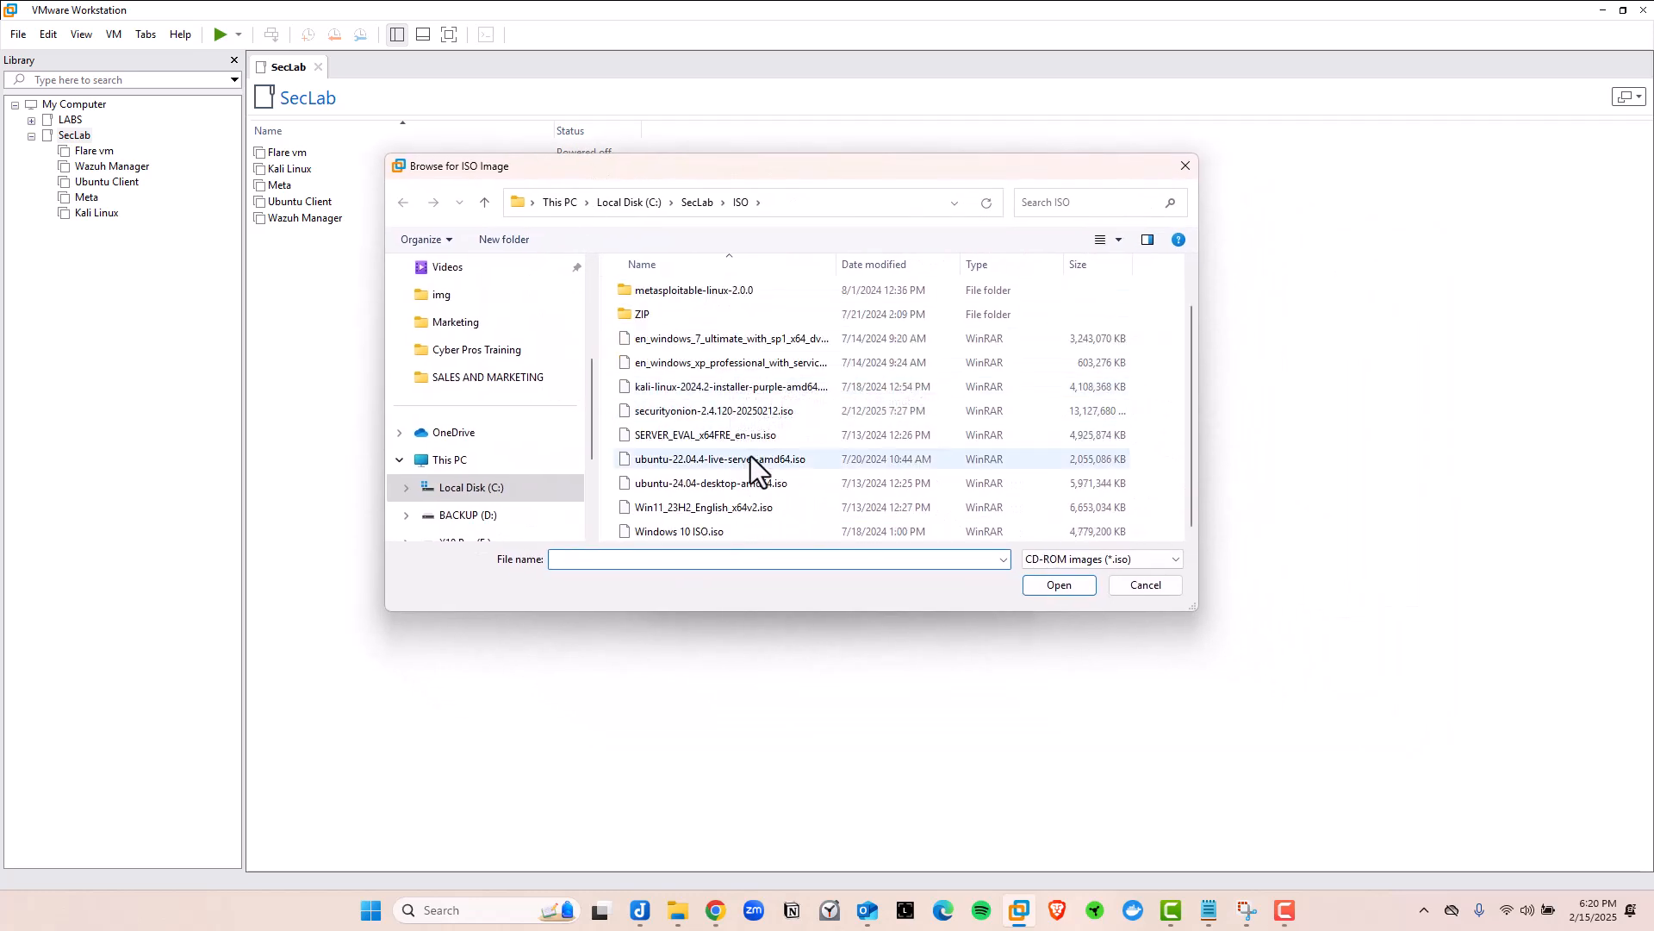
left_click(662, 414)
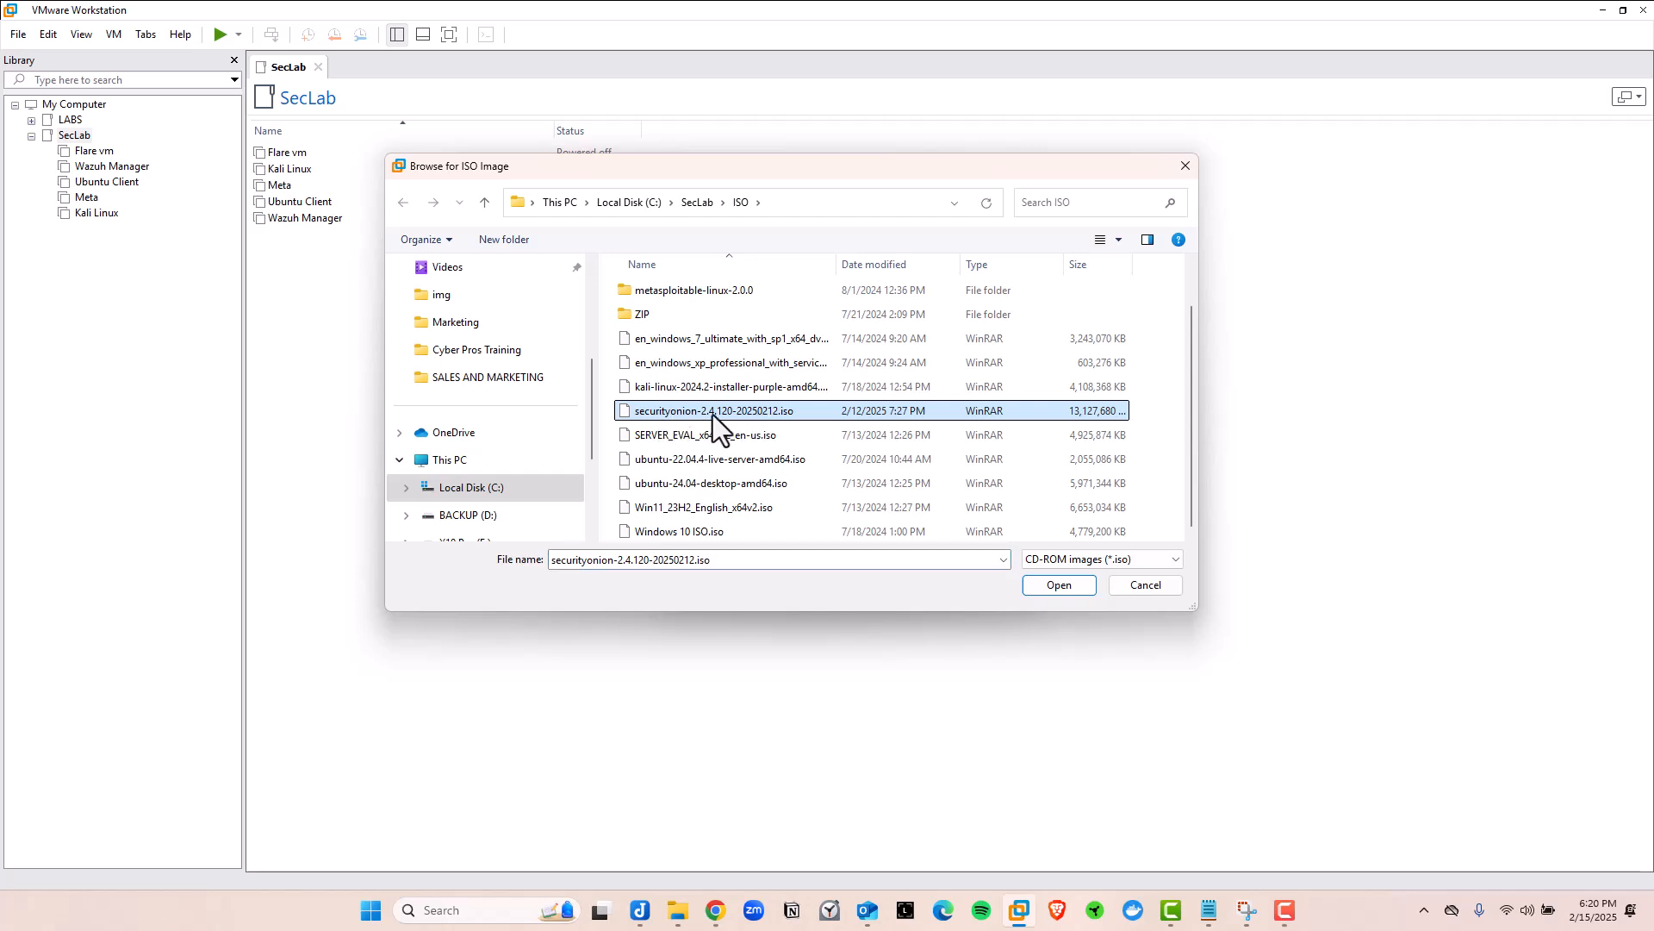
left_click(1058, 586)
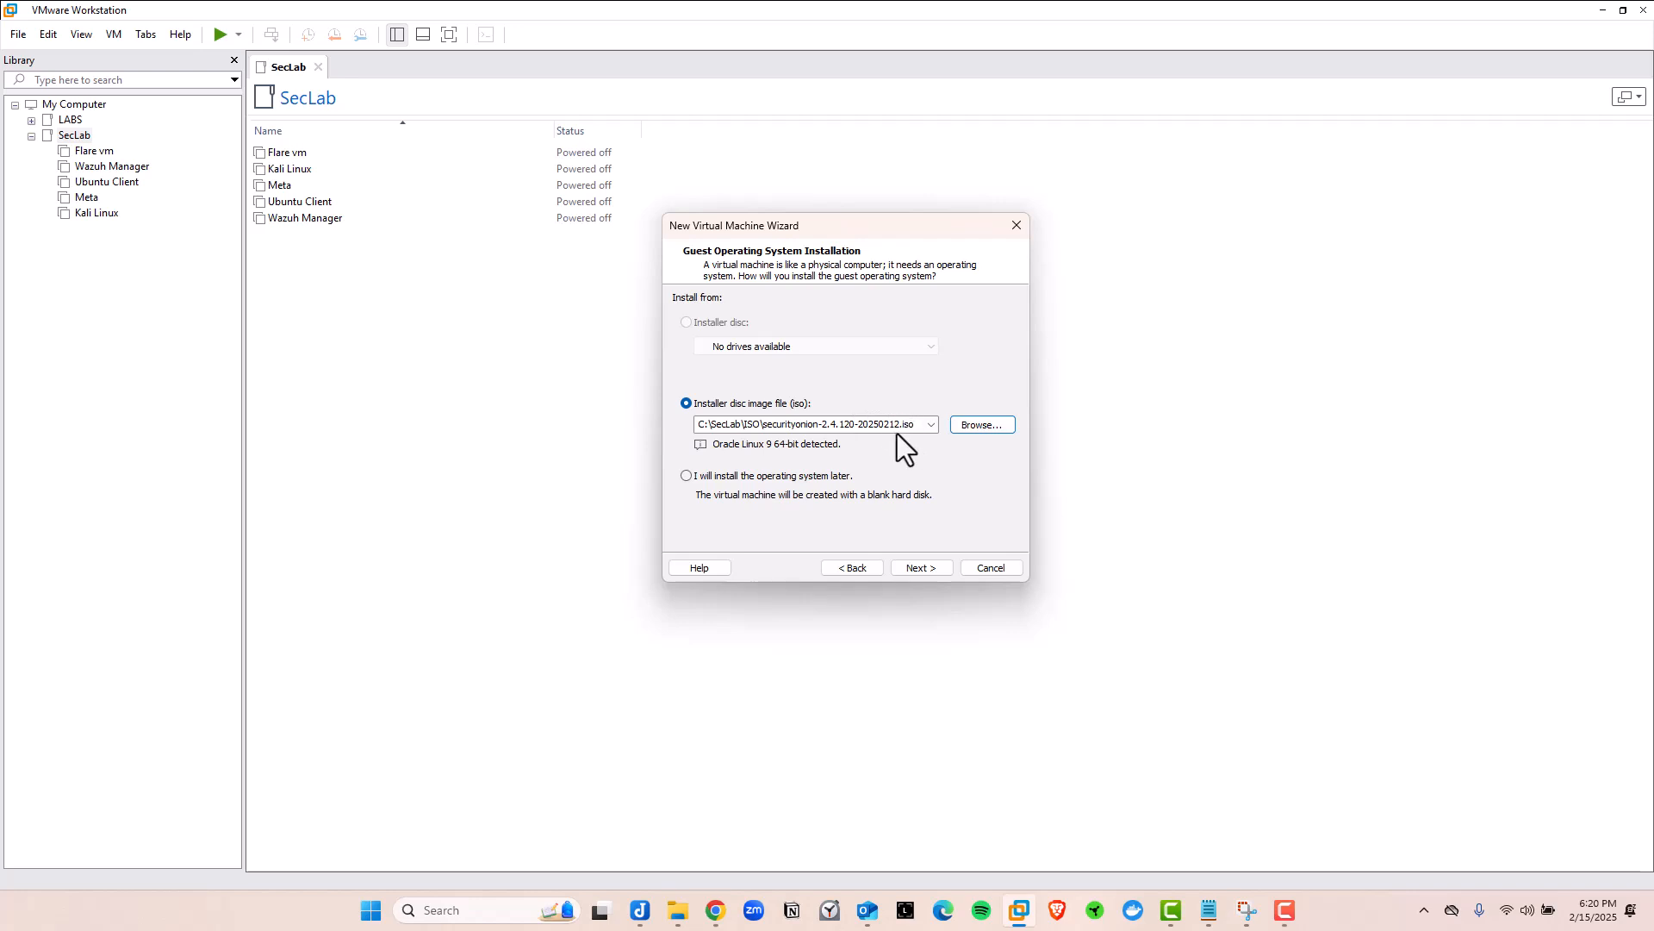
Name the new virtual machine SecOnion
left_click(918, 569)
left_click(901, 565)
key("BackSpace")
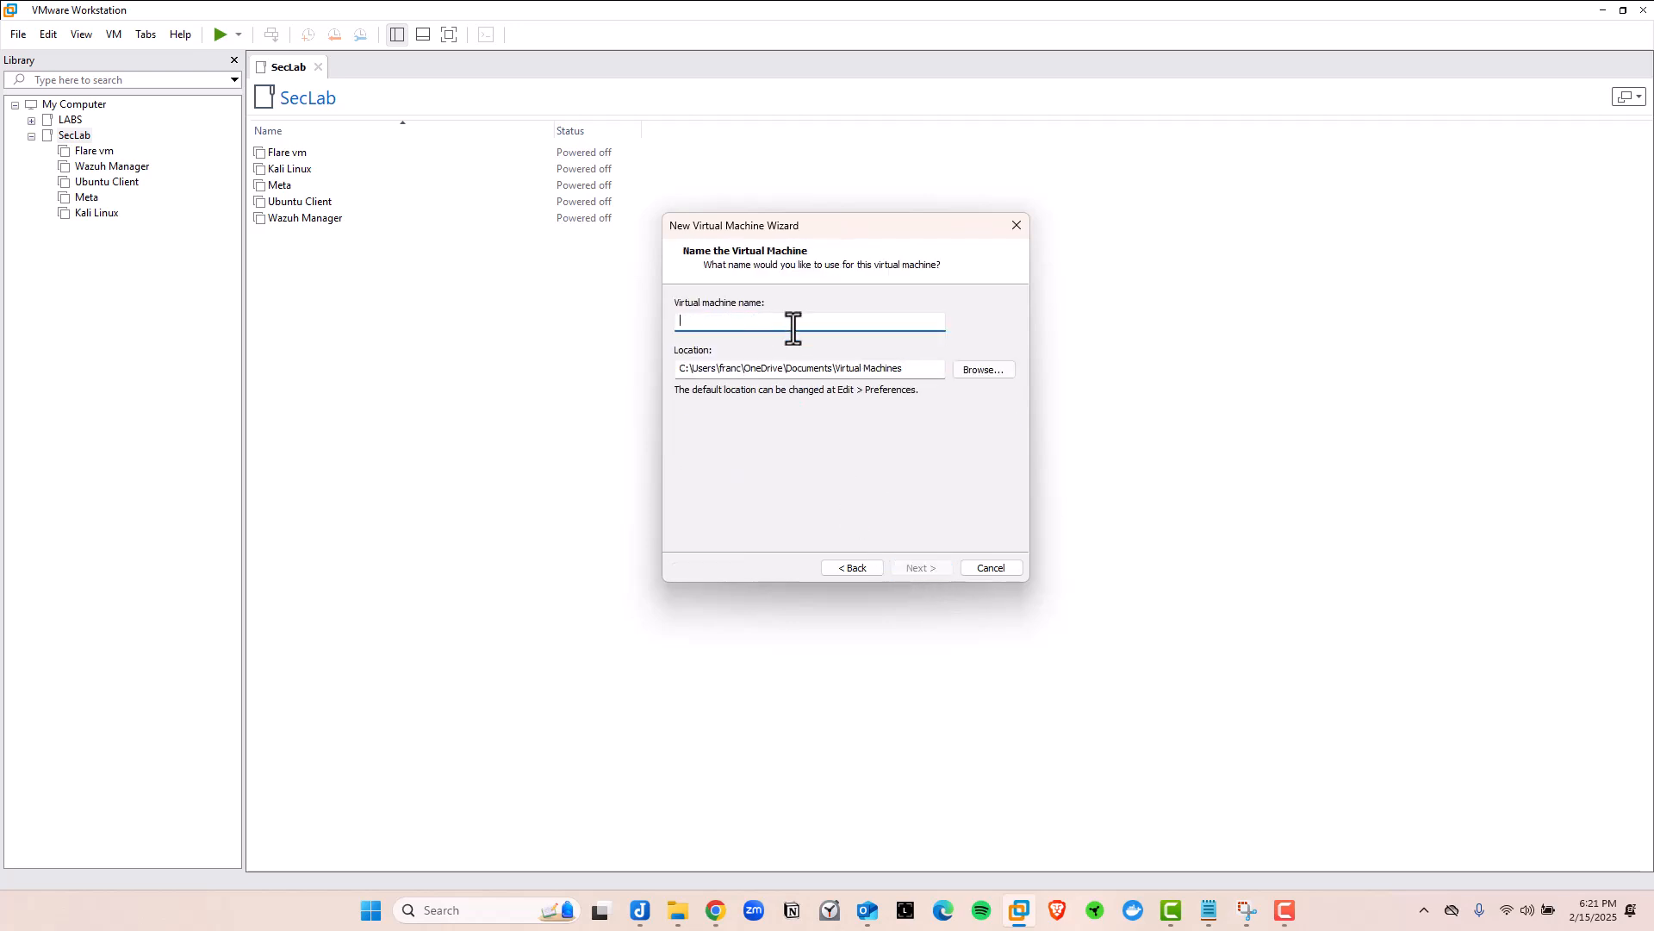
type("SecOnion")
Give it a 200 GB virtual disk stored as a single file
left_click(924, 573)
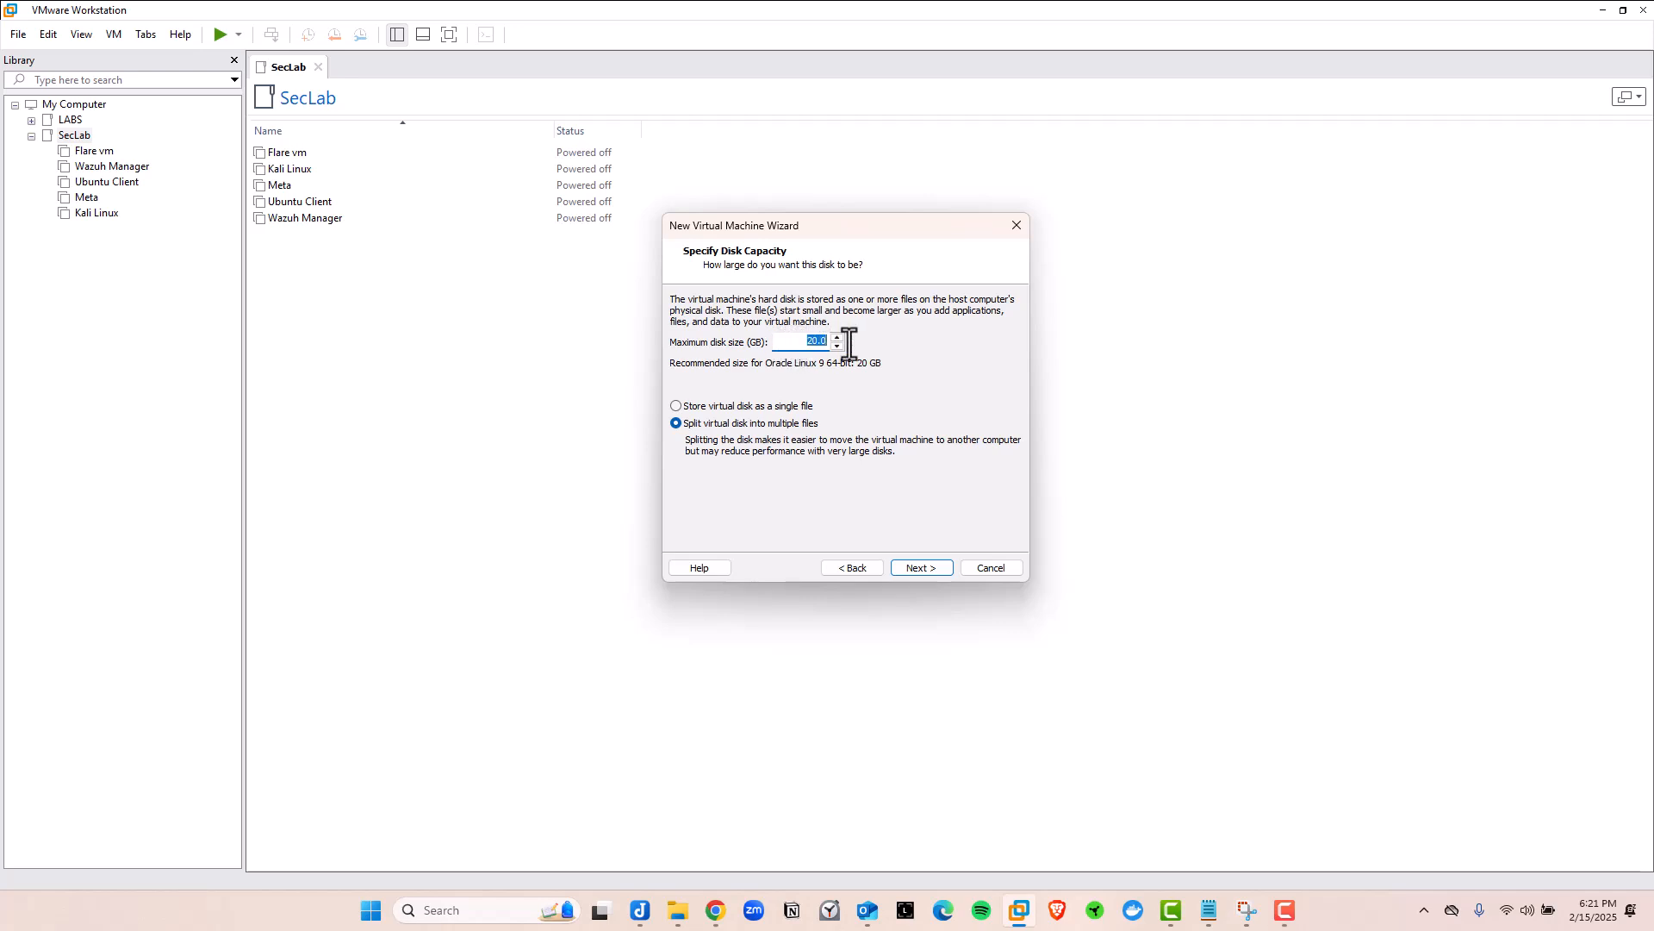
type("200")
left_click(677, 405)
left_click(919, 567)
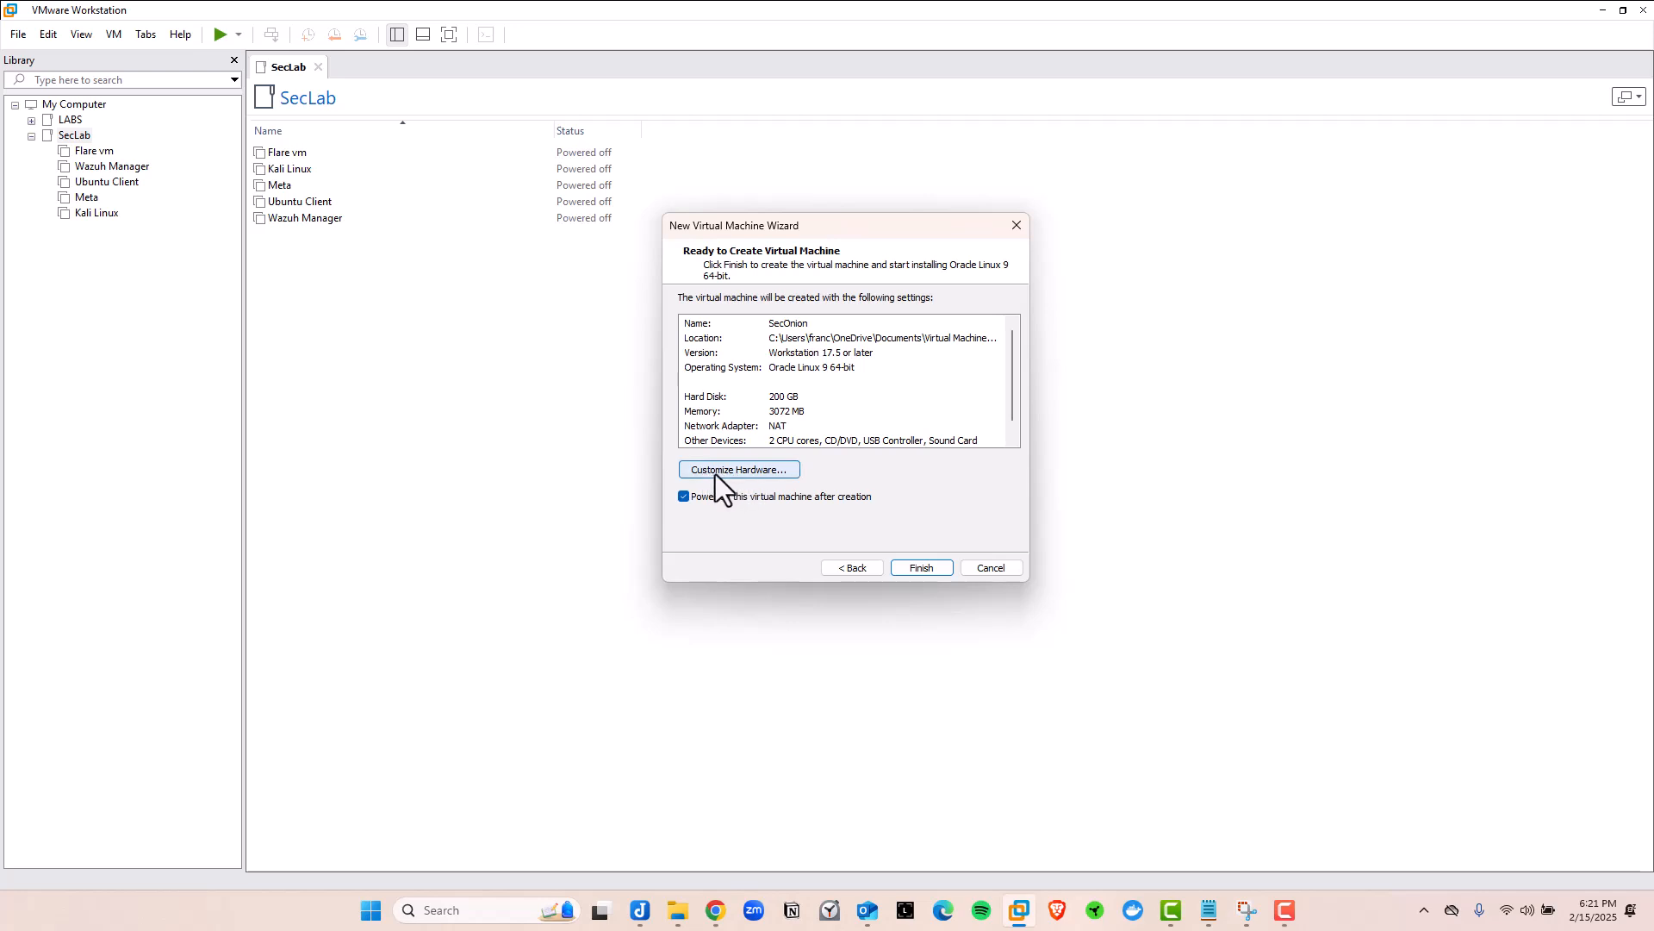
Set the SecOnion VM's memory to 32 GB in its hardware customization
left_click(754, 470)
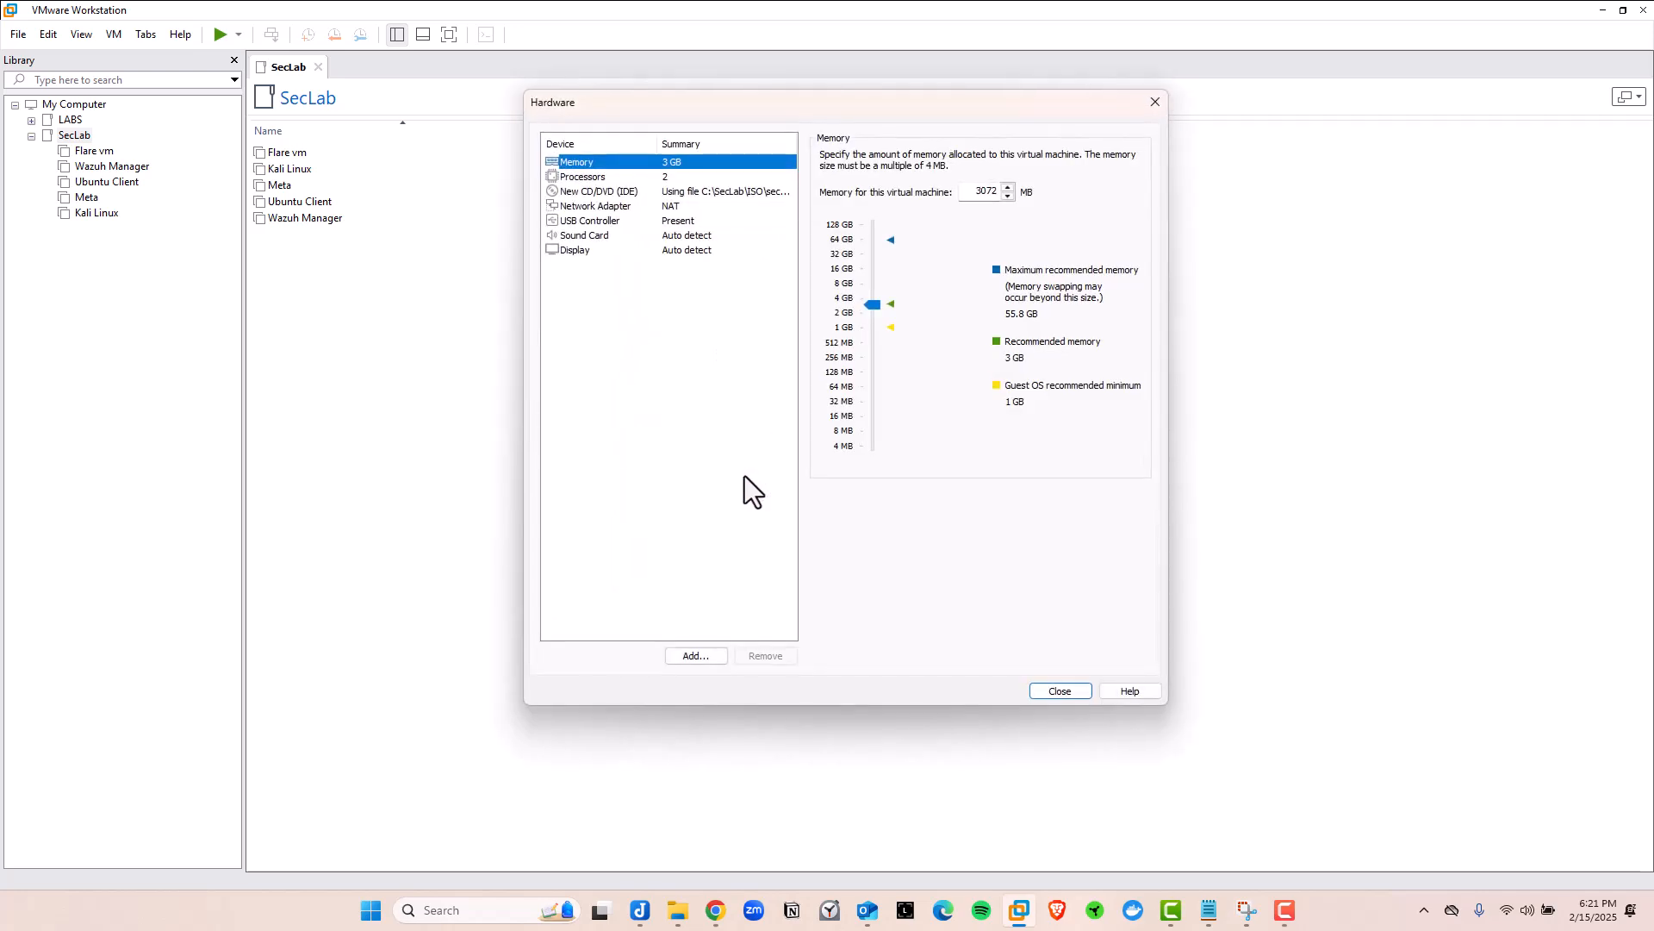
left_click_drag(677, 100, 603, 137)
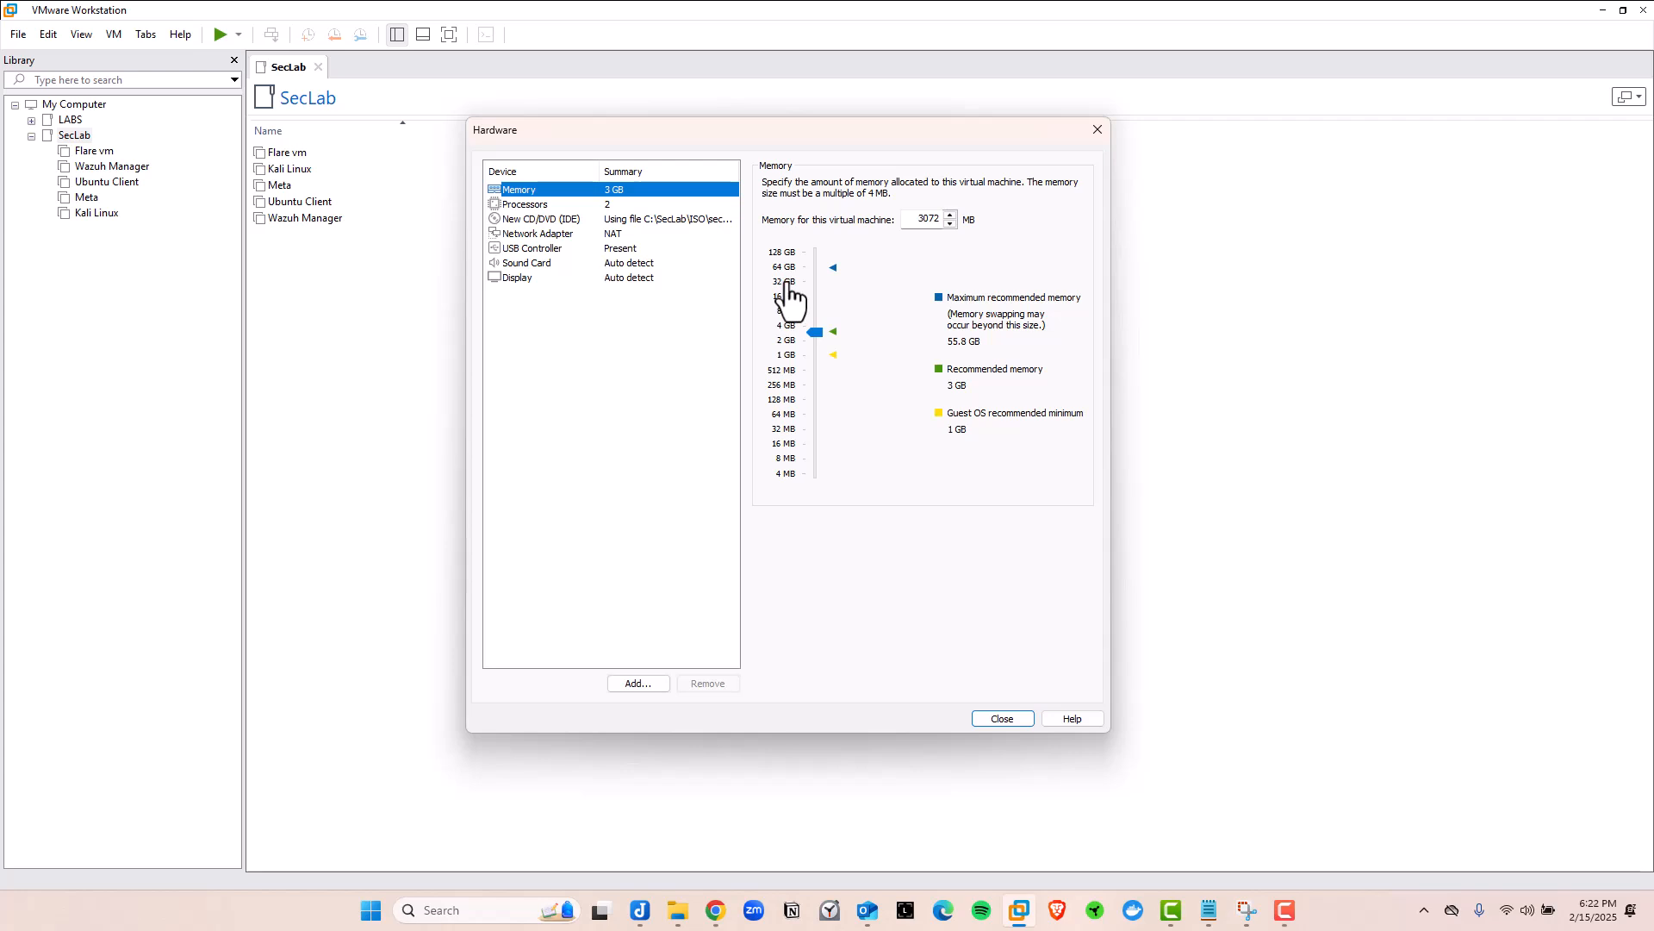
left_click(787, 282)
Set 2 cores per processor for 4 processor cores, then view the network adapter
left_click(520, 205)
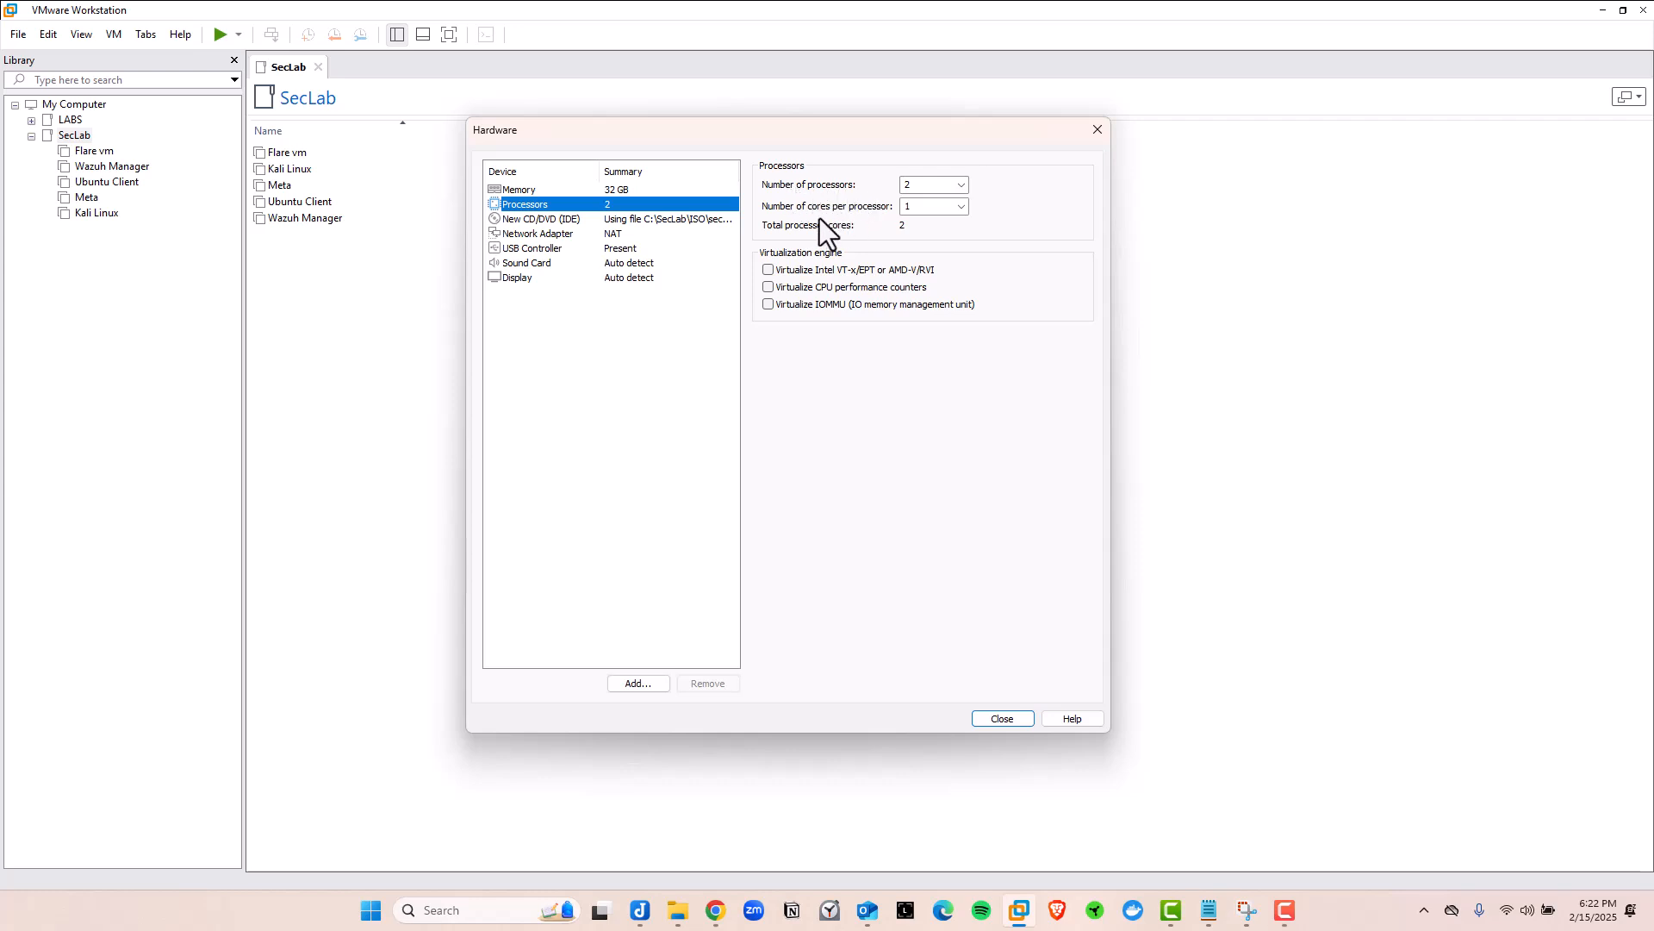
left_click(965, 210)
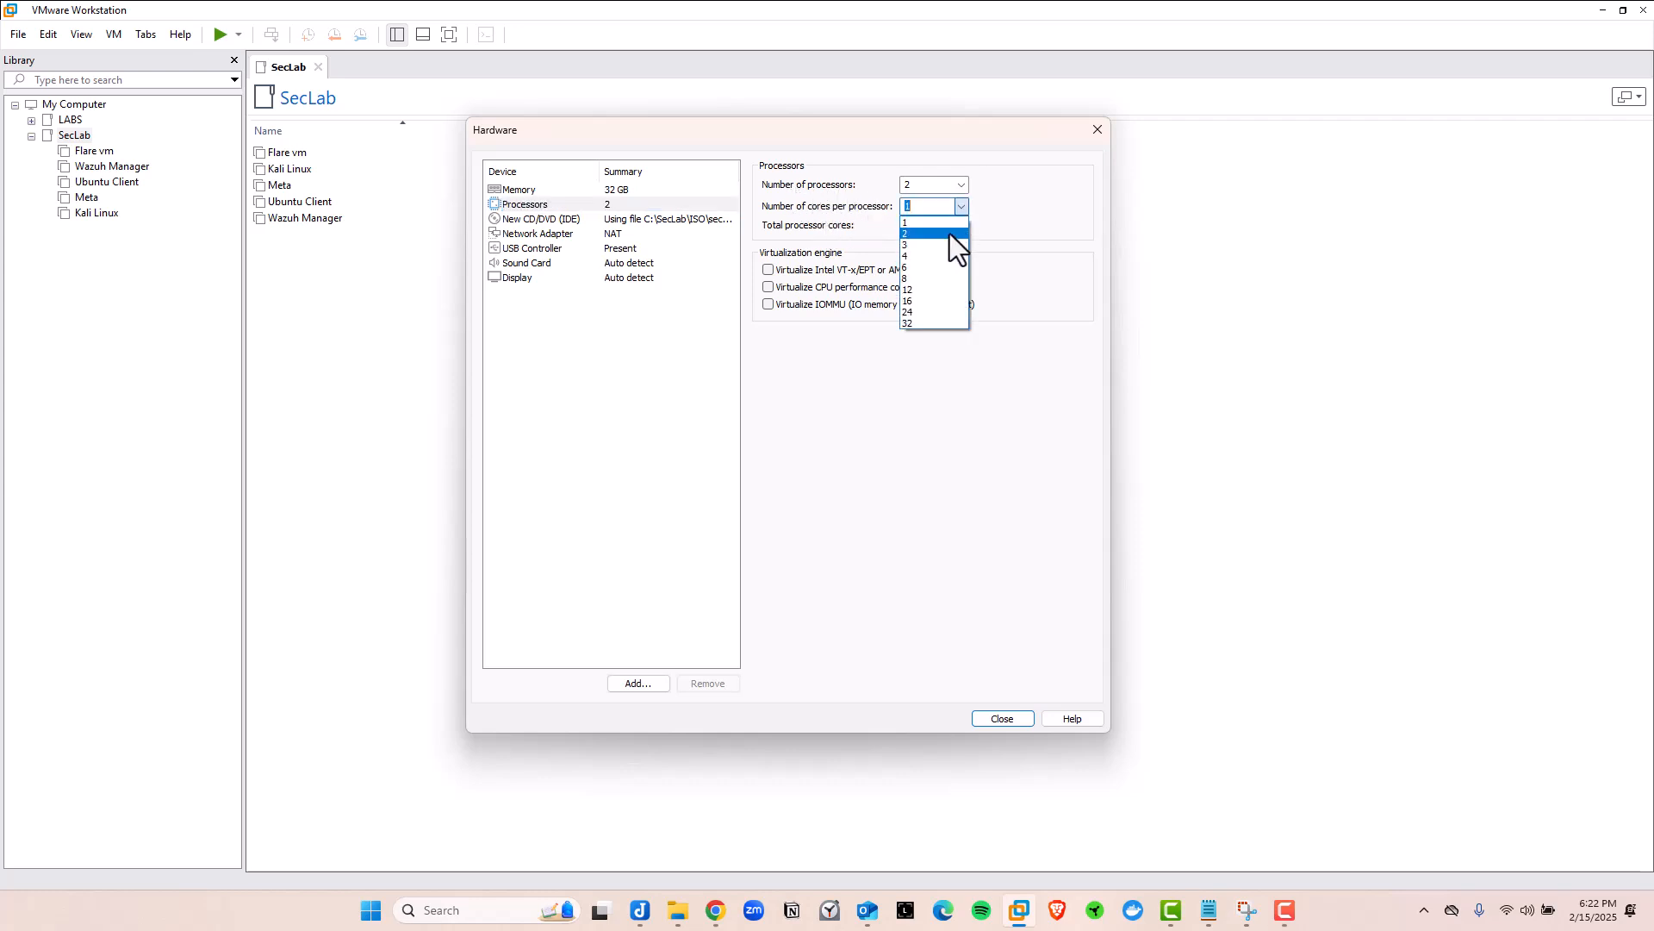
left_click(947, 235)
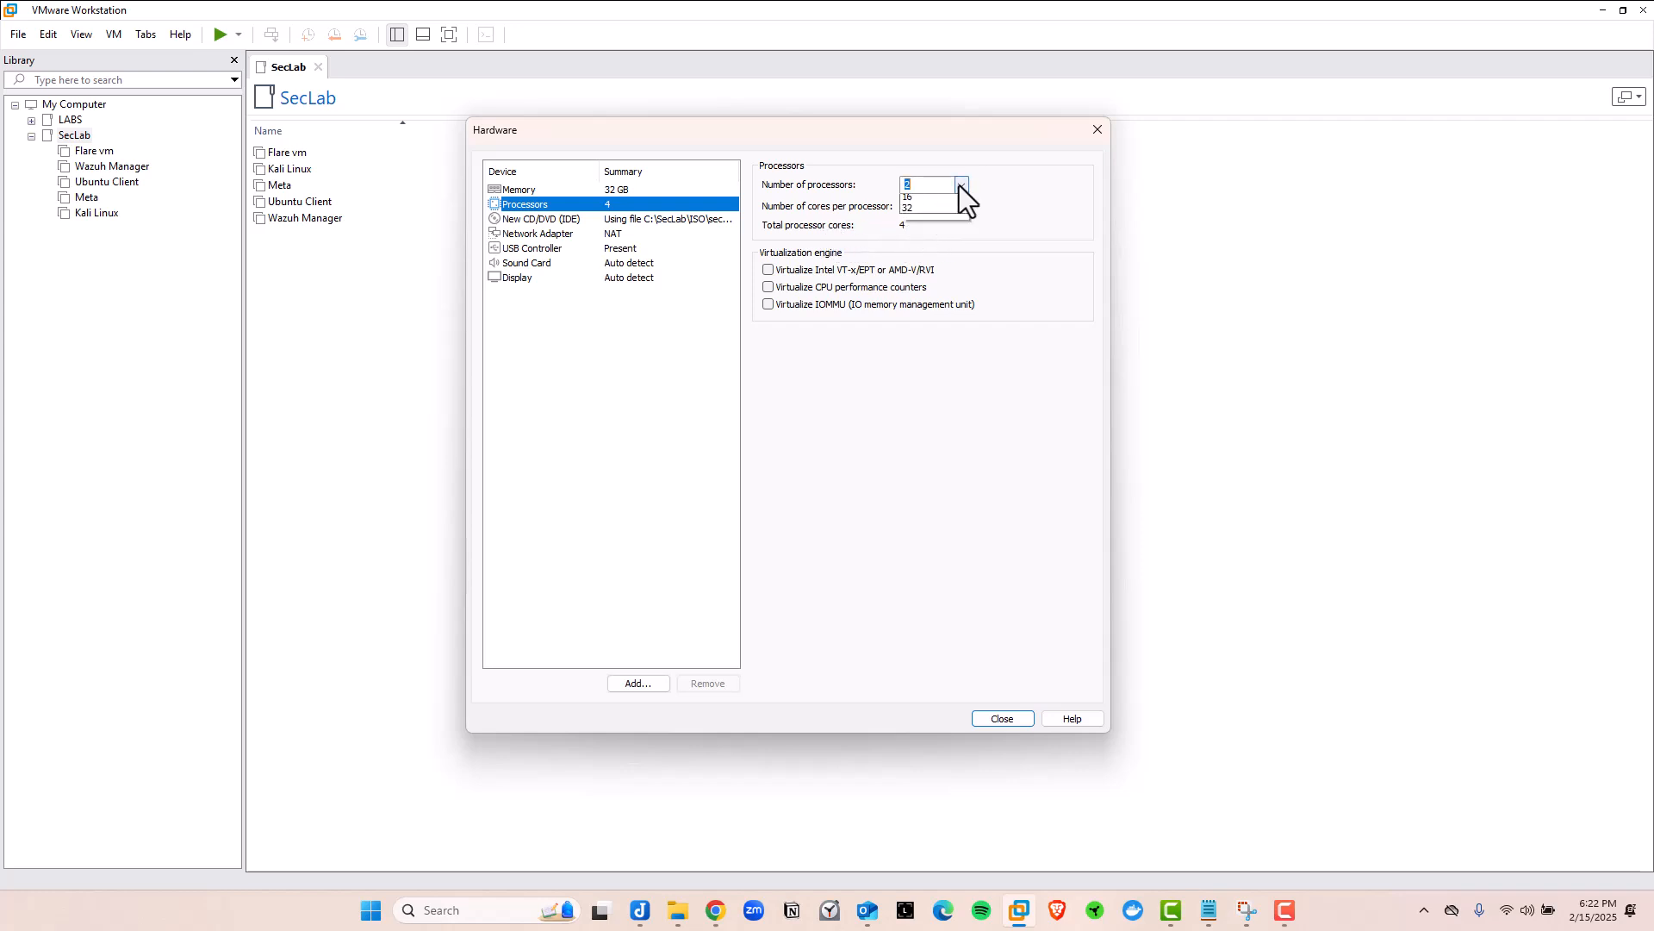
left_click(959, 185)
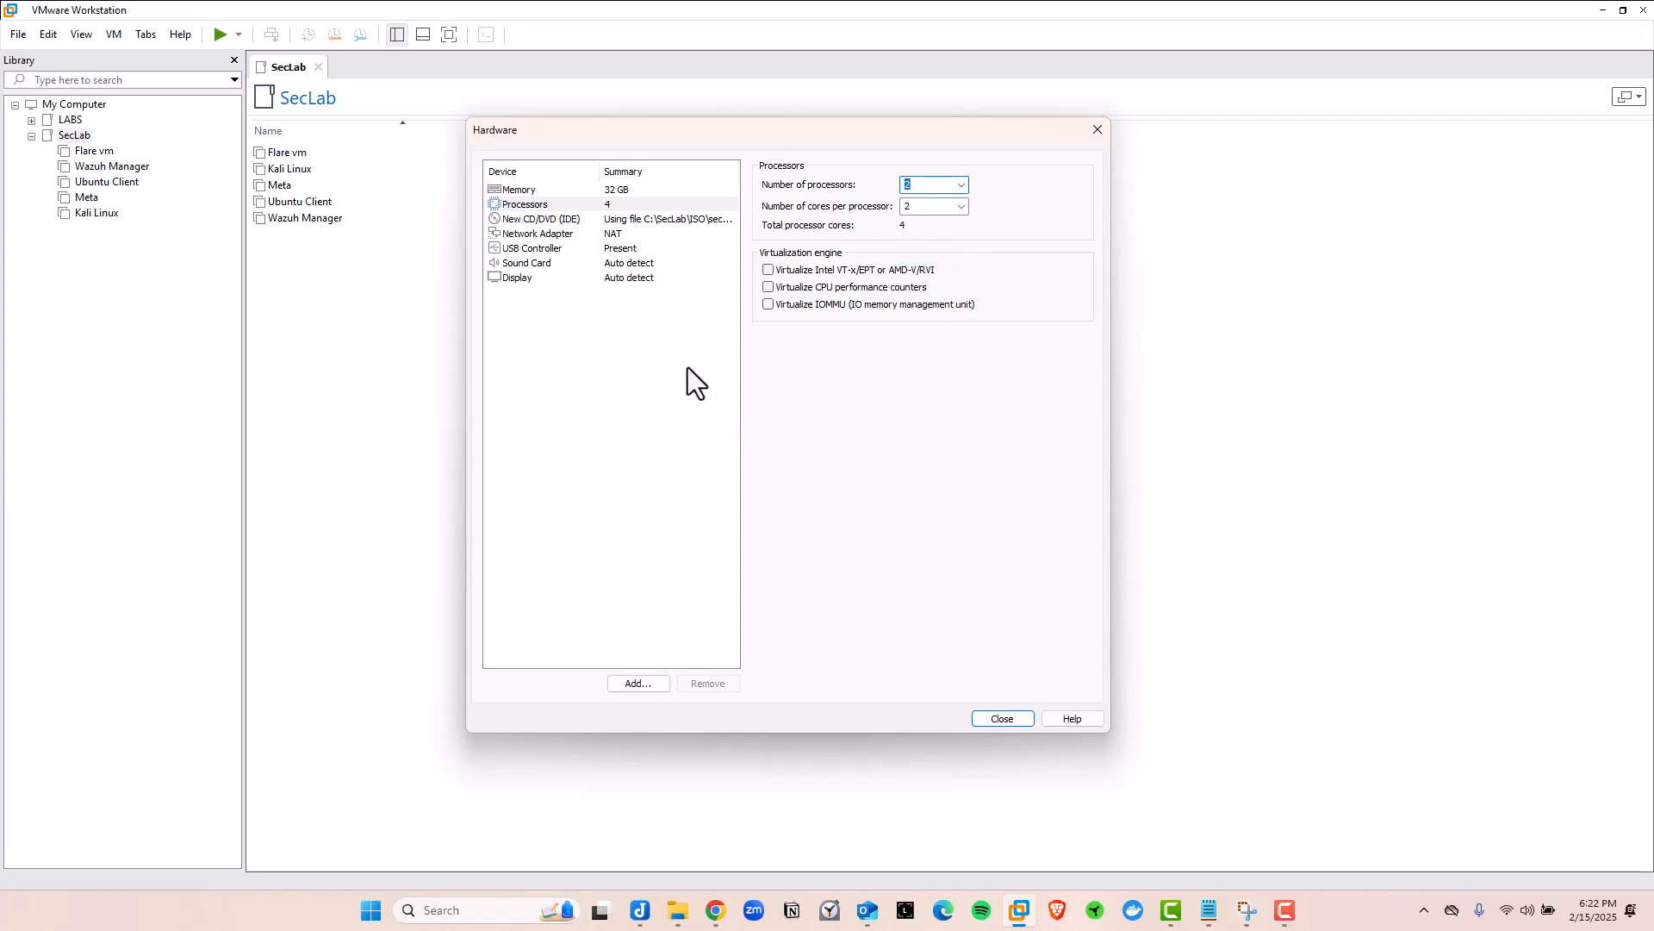
left_click(520, 234)
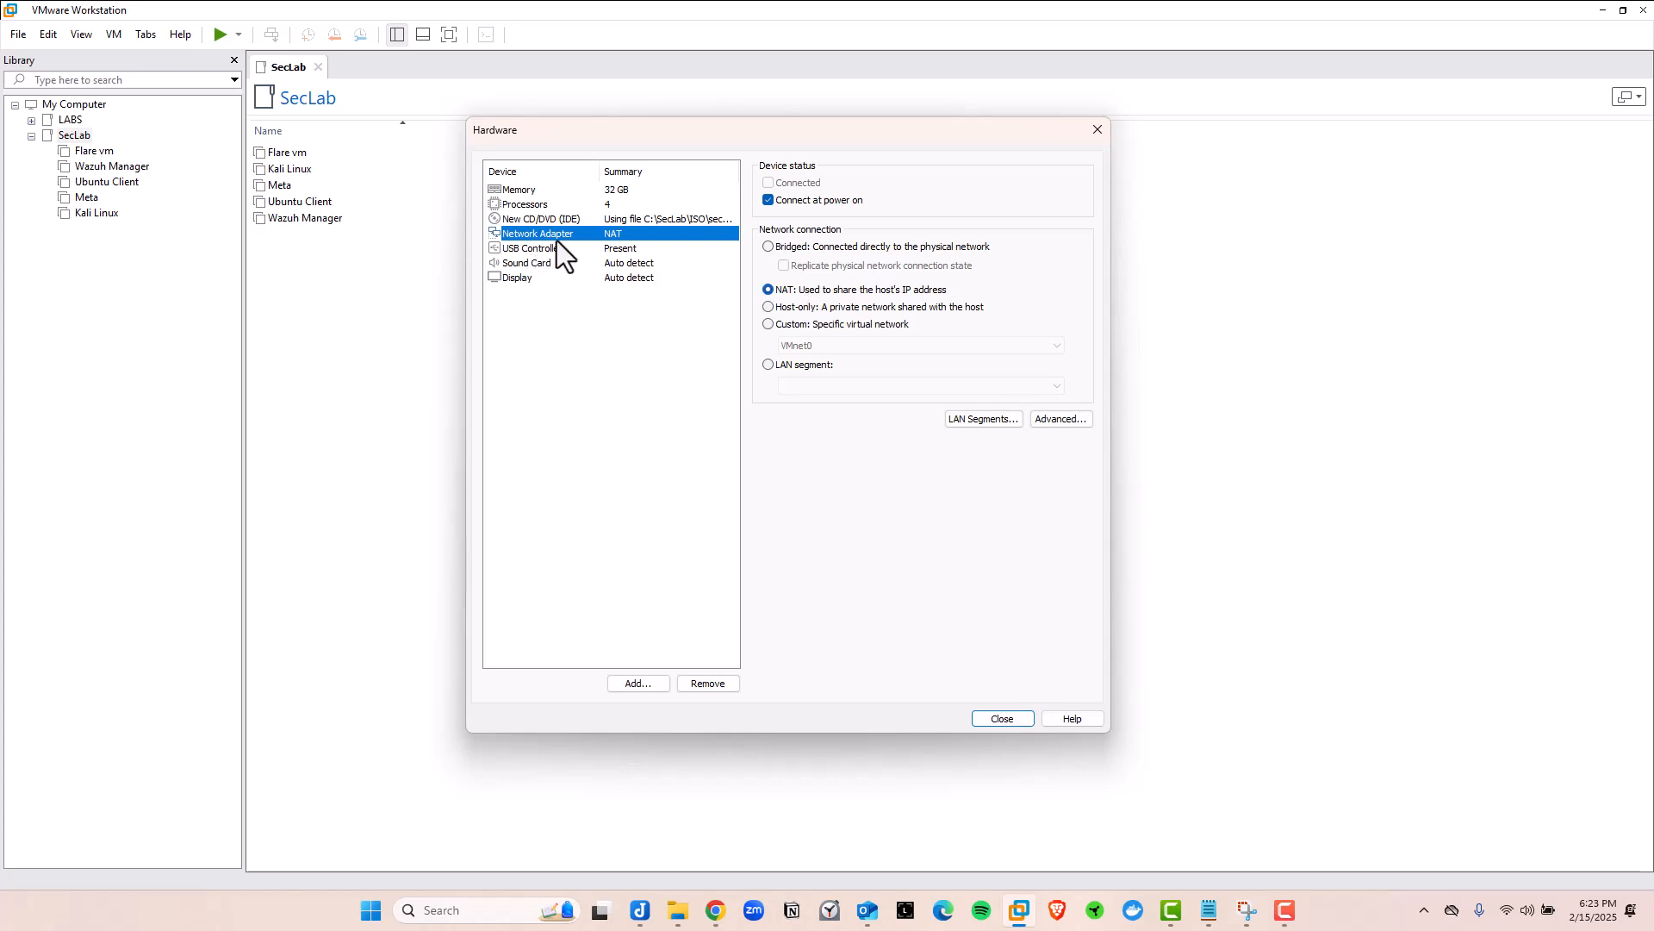
Add Network Adapter 2 on Host-only and confirm the first adapter stays on NAT
left_click(635, 687)
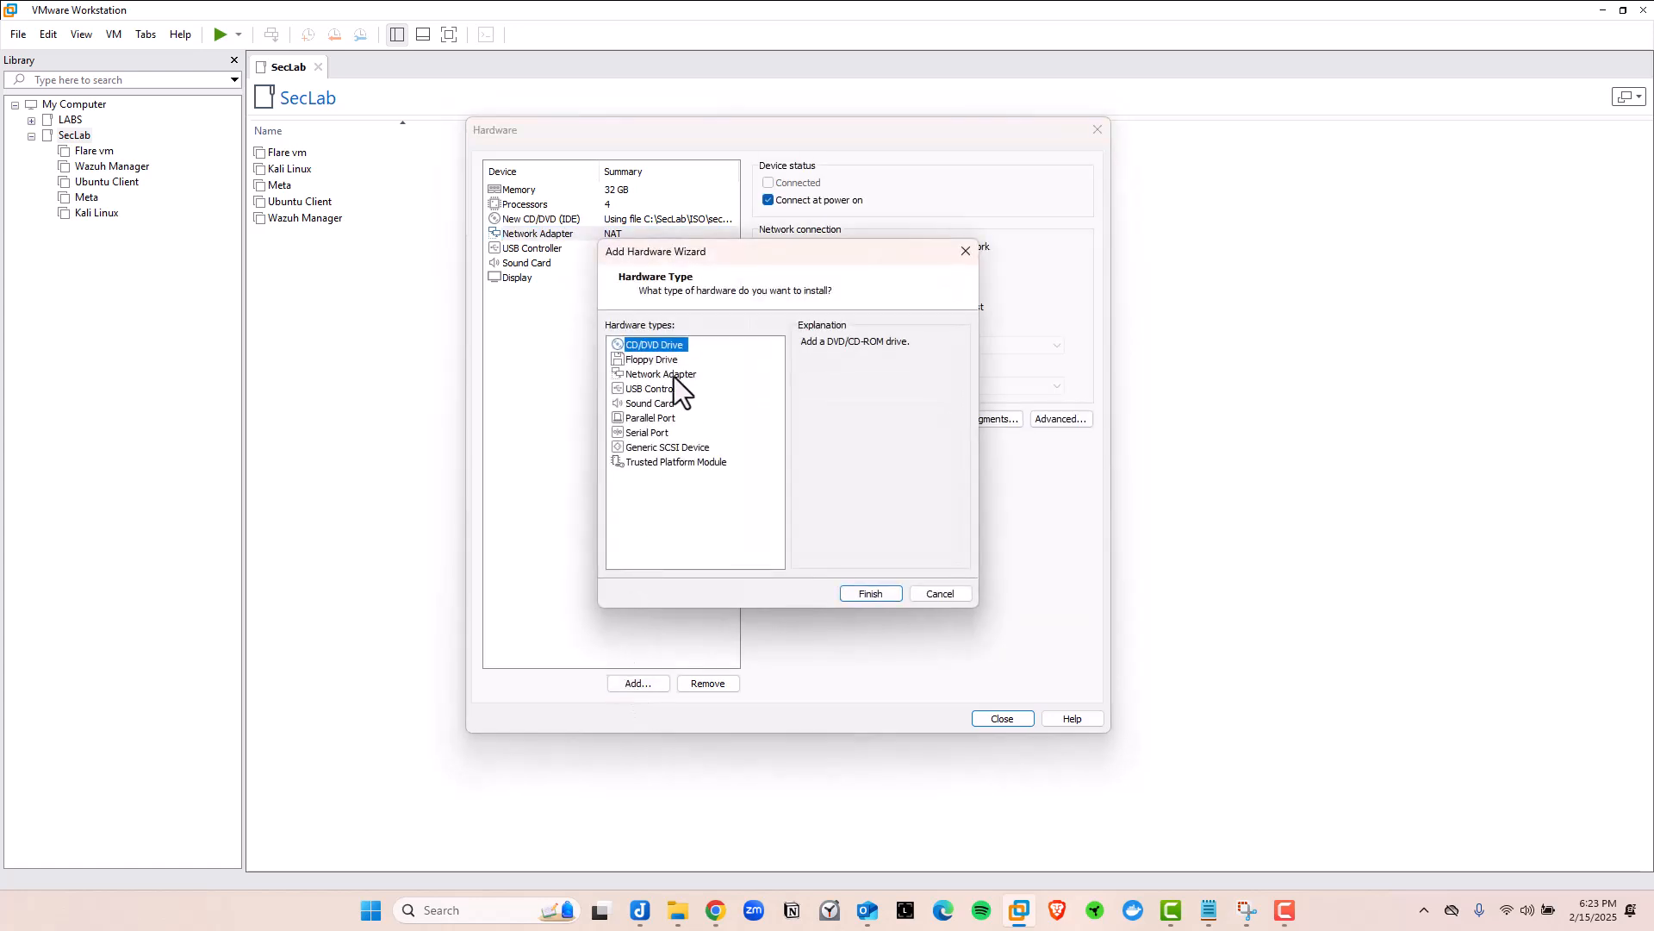
left_click(643, 376)
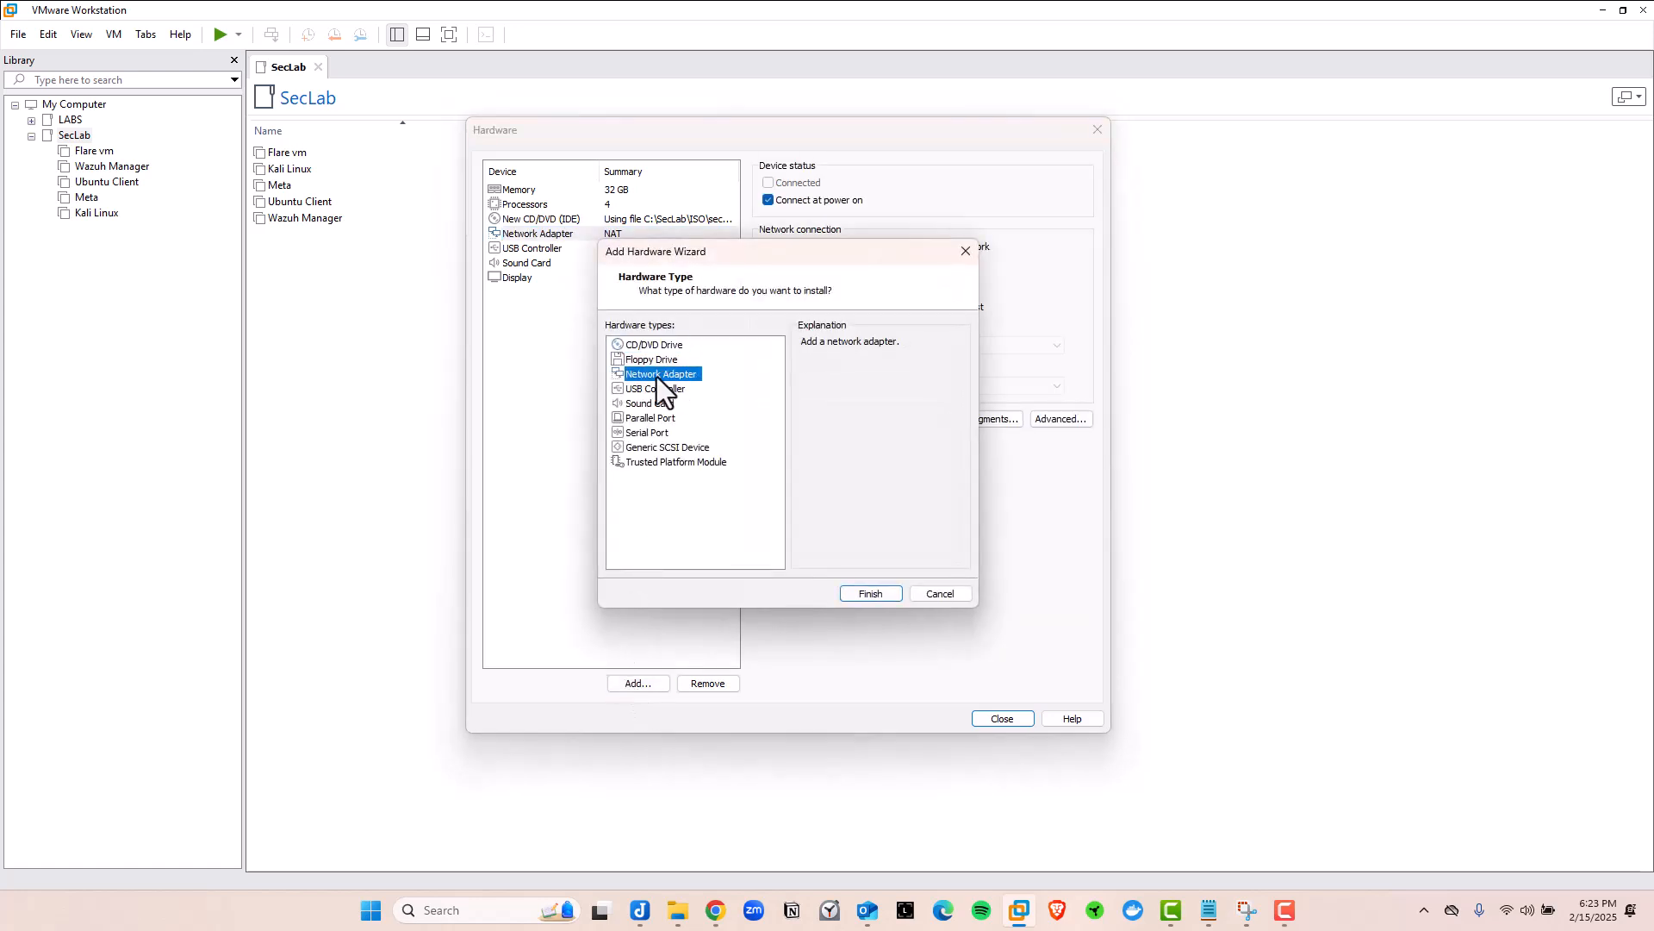
left_click(867, 592)
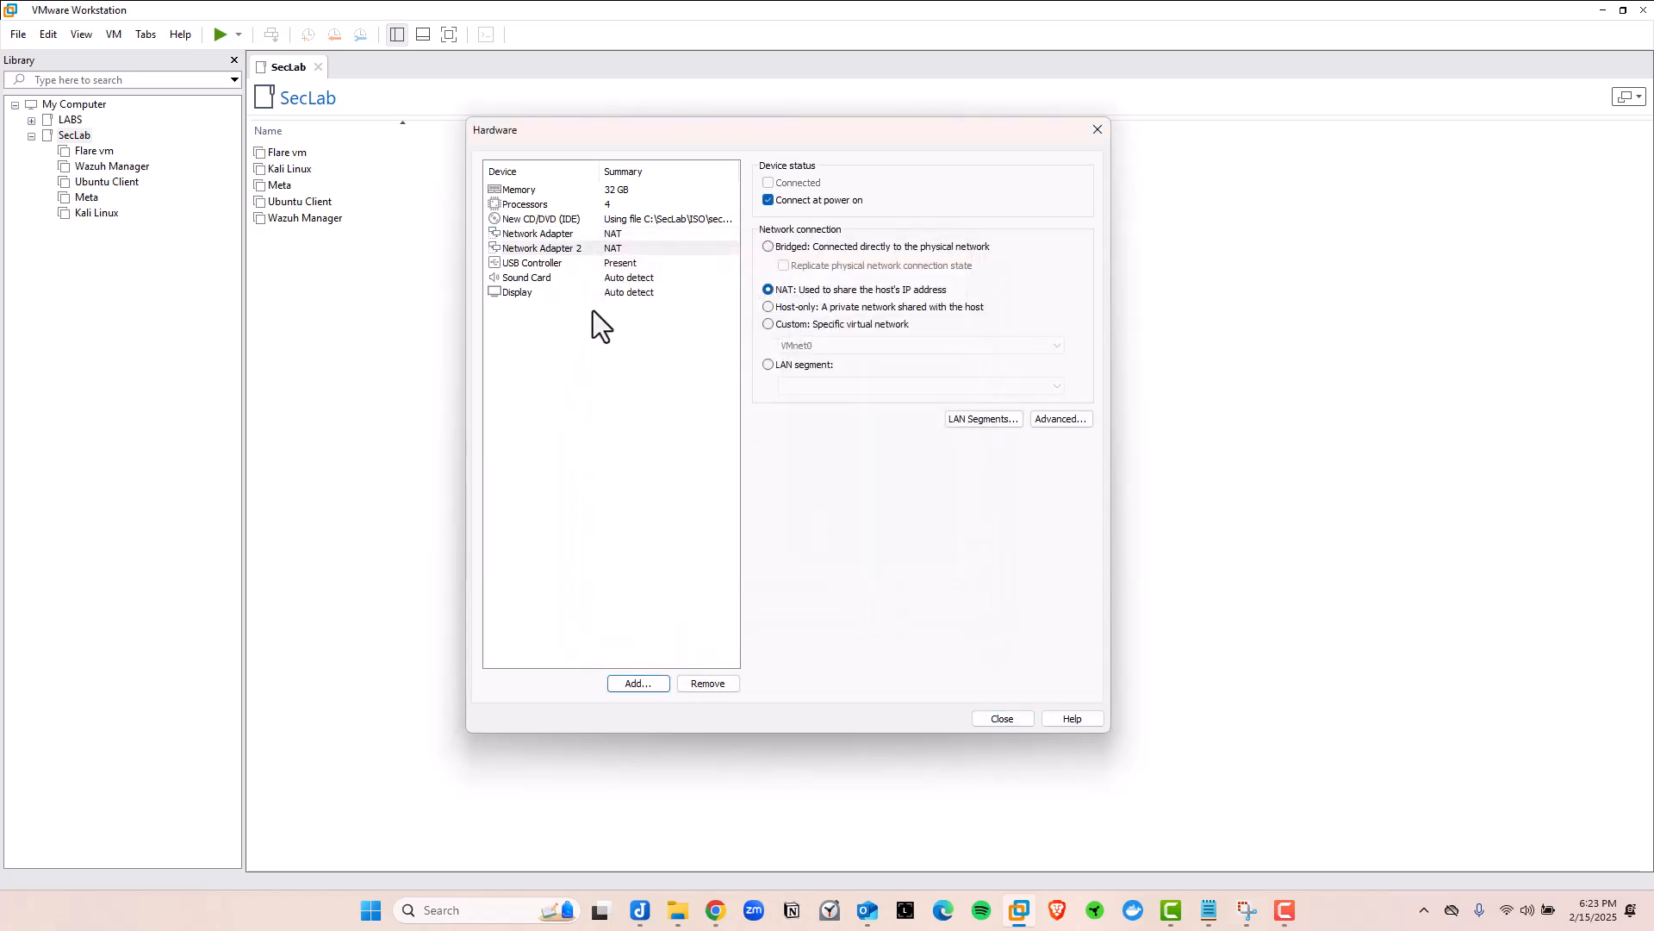
left_click(521, 250)
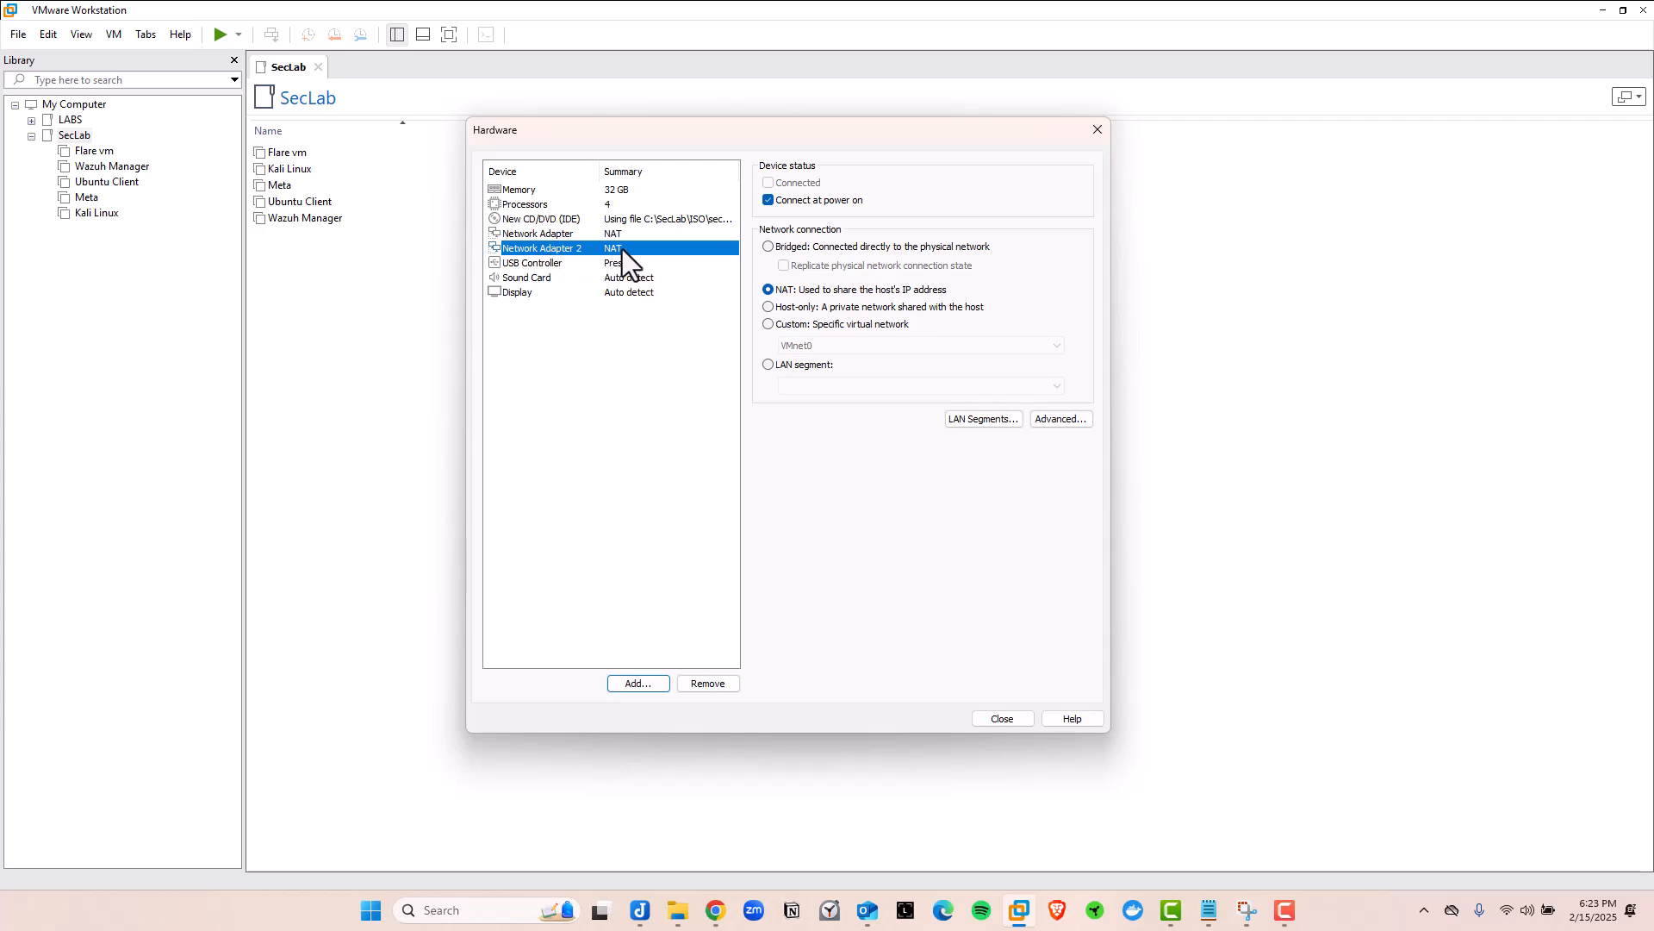
left_click(768, 307)
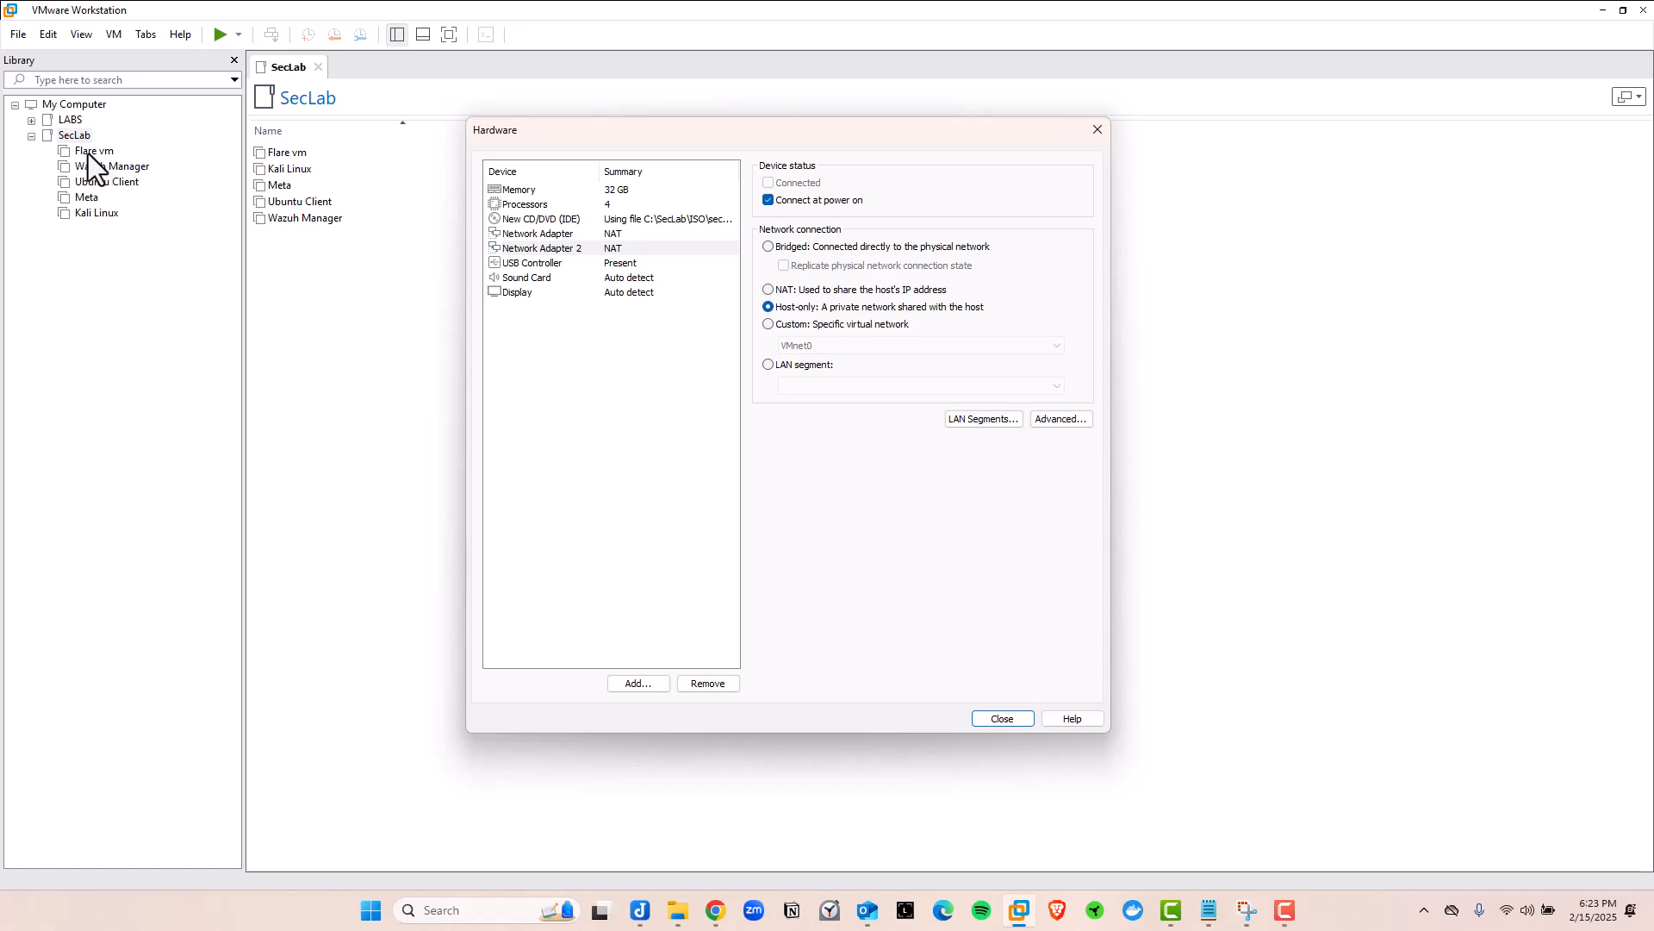
left_click(569, 234)
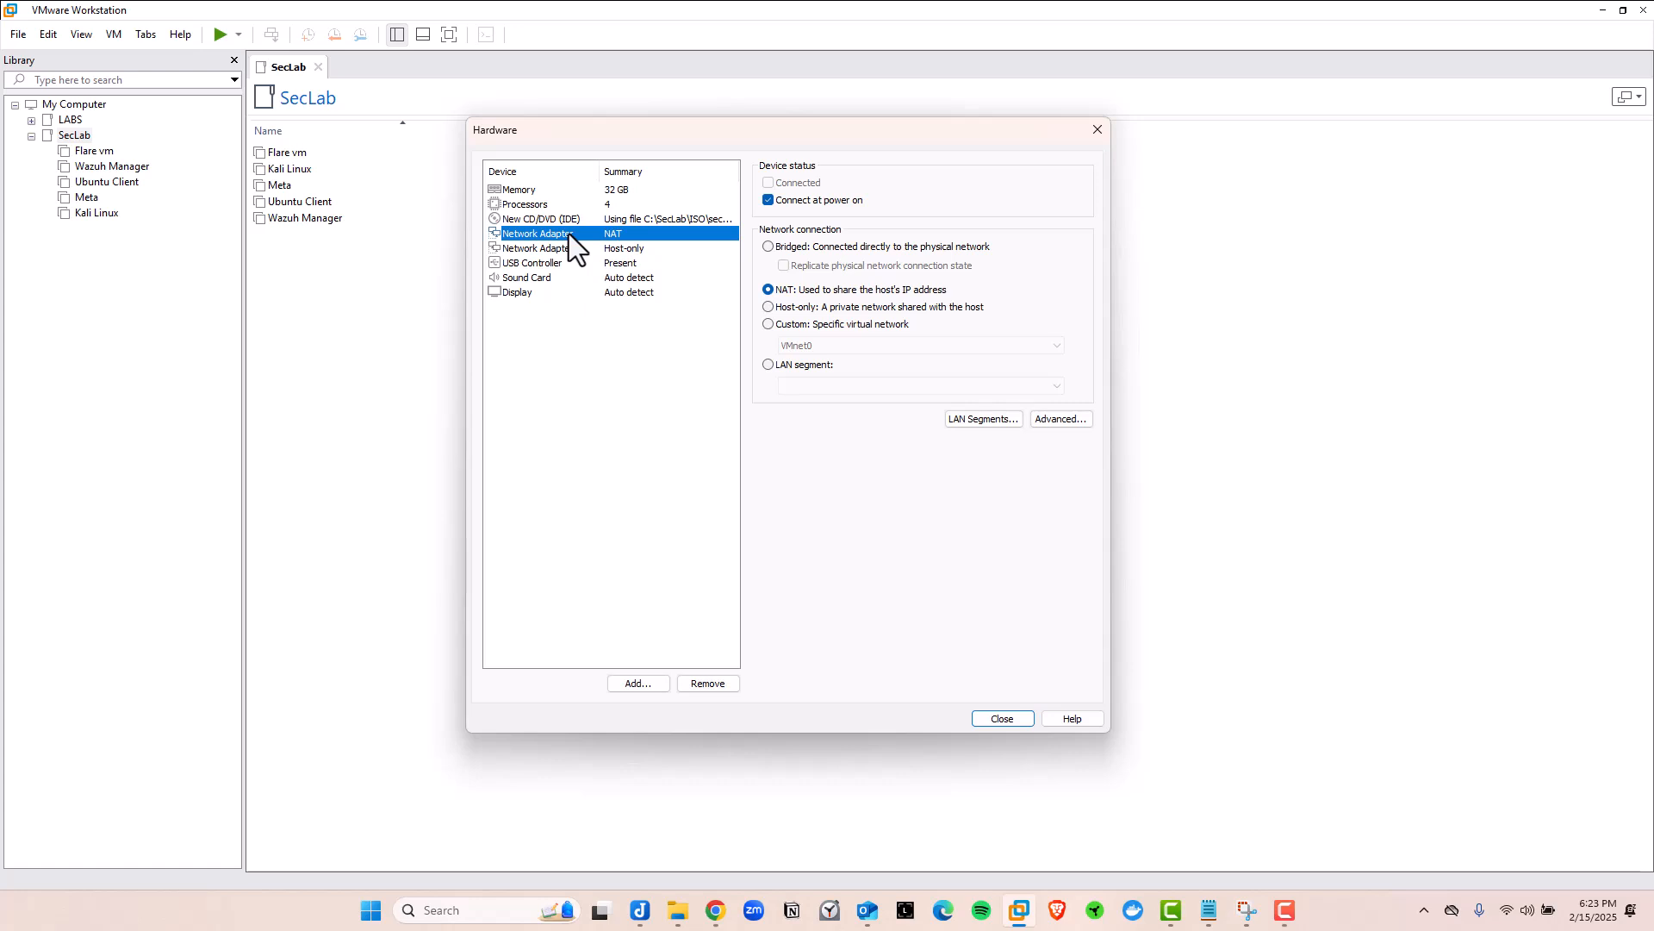
left_click(570, 250)
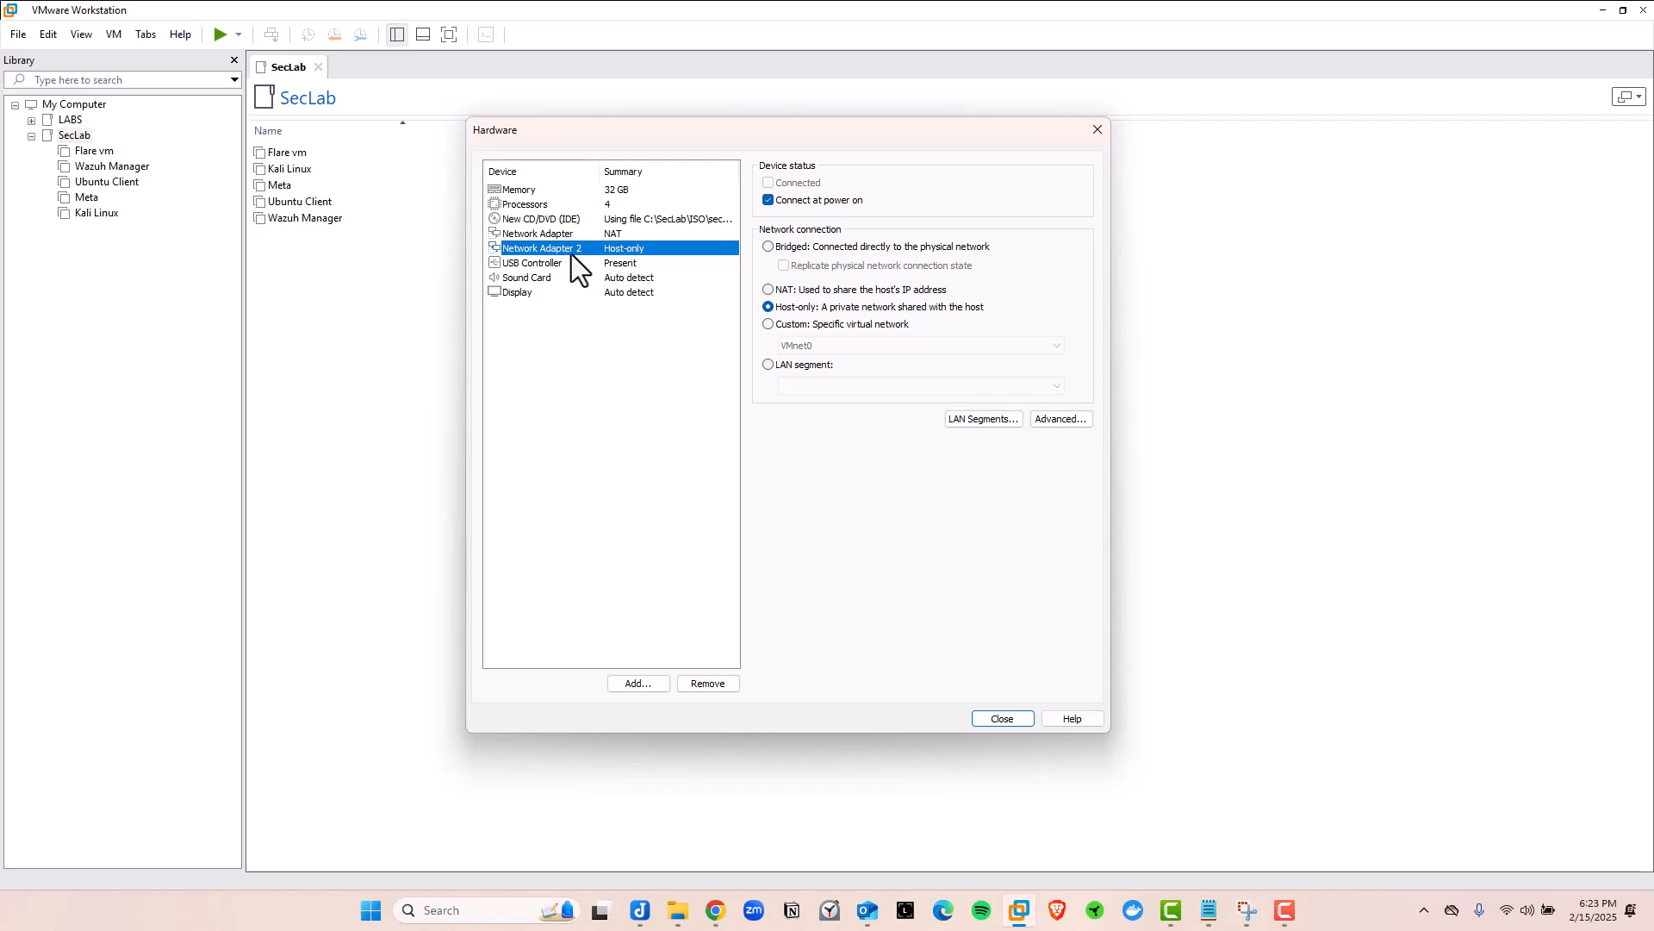
Close hardware settings and review the summary: 32768 MB, 4 cores, NAT and Host-only adapters
left_click(1005, 722)
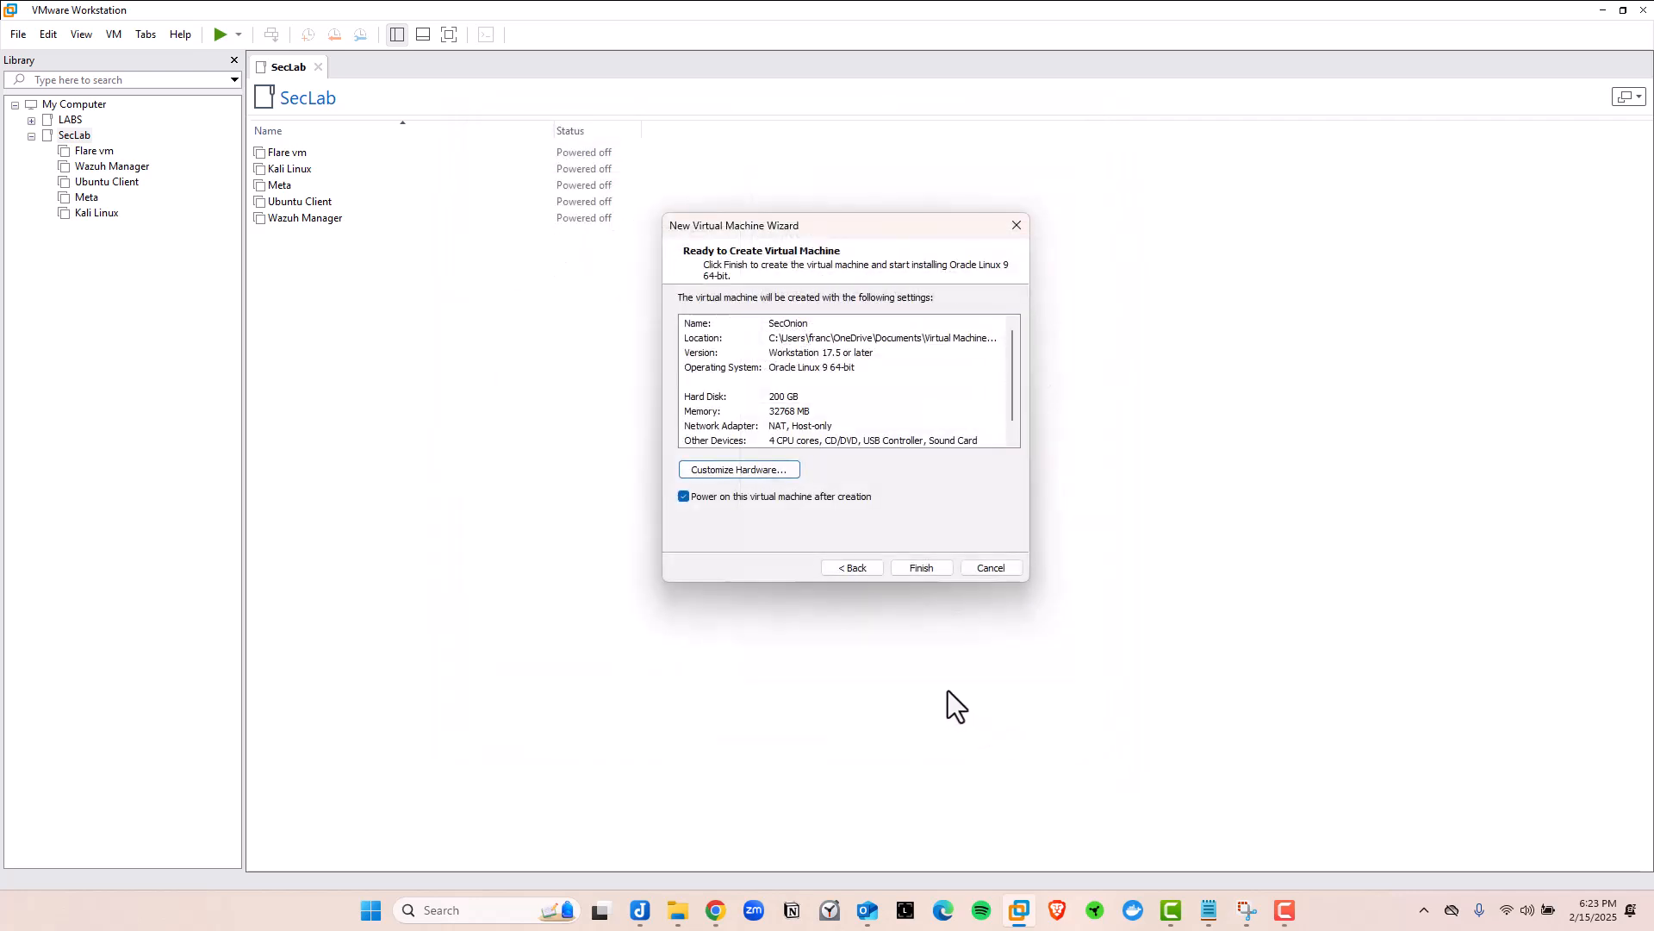
scroll(839, 380, "down", 1)
scroll(839, 379, "up", 1)
scroll(832, 390, "down", 1)
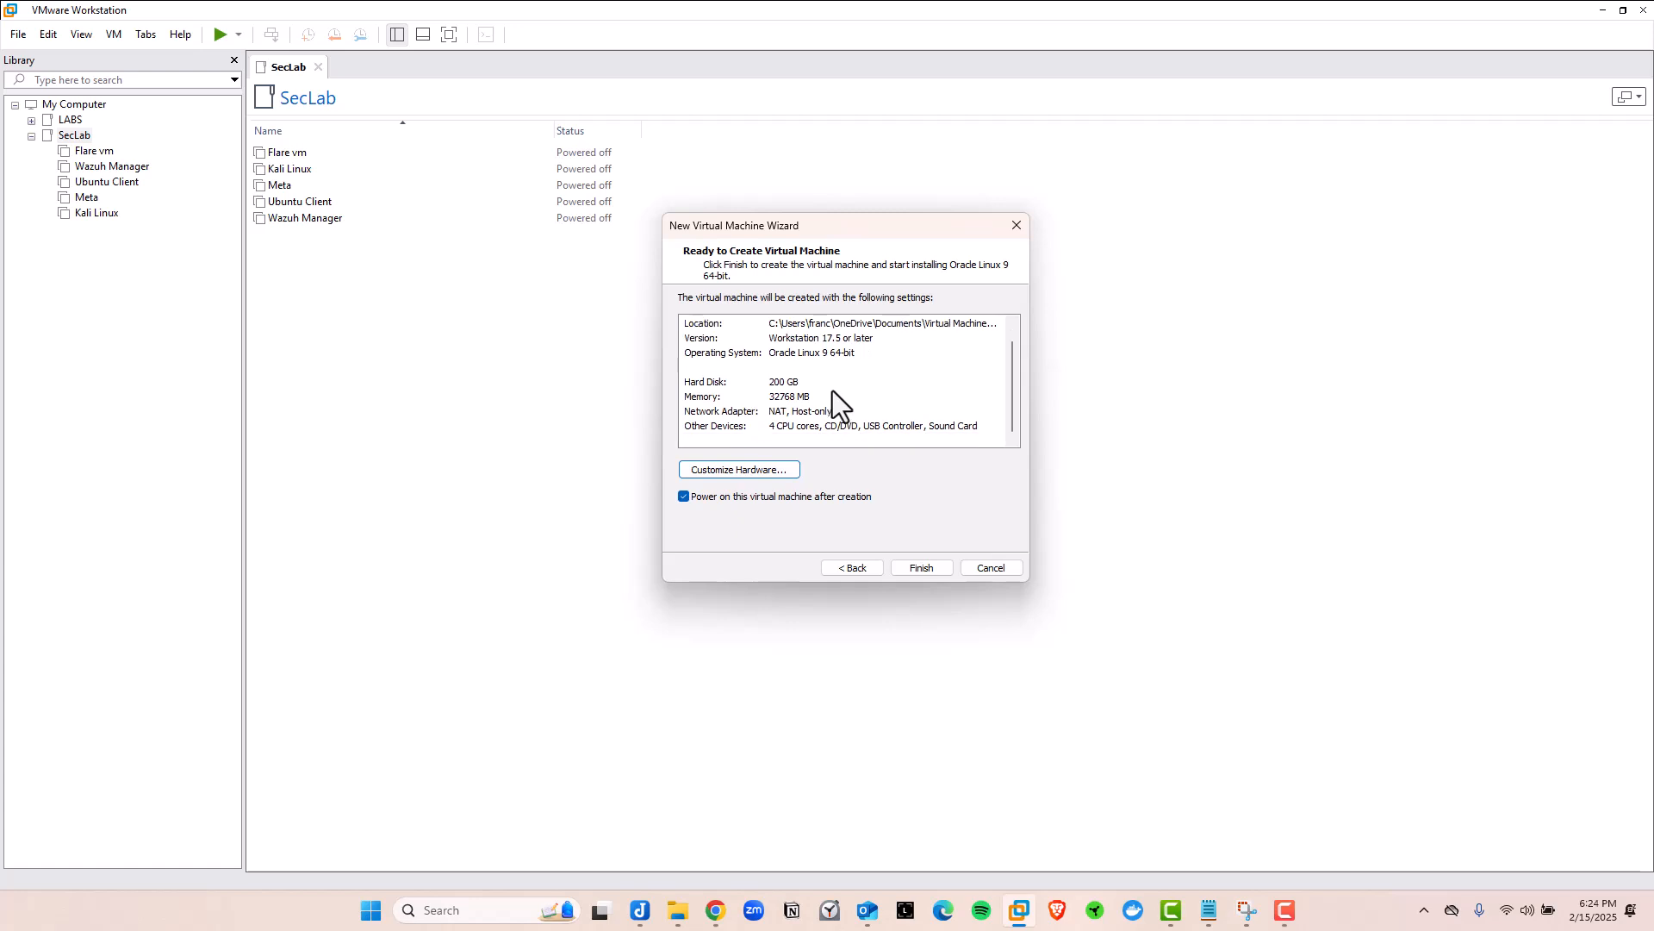
scroll(793, 356, "up", 1)
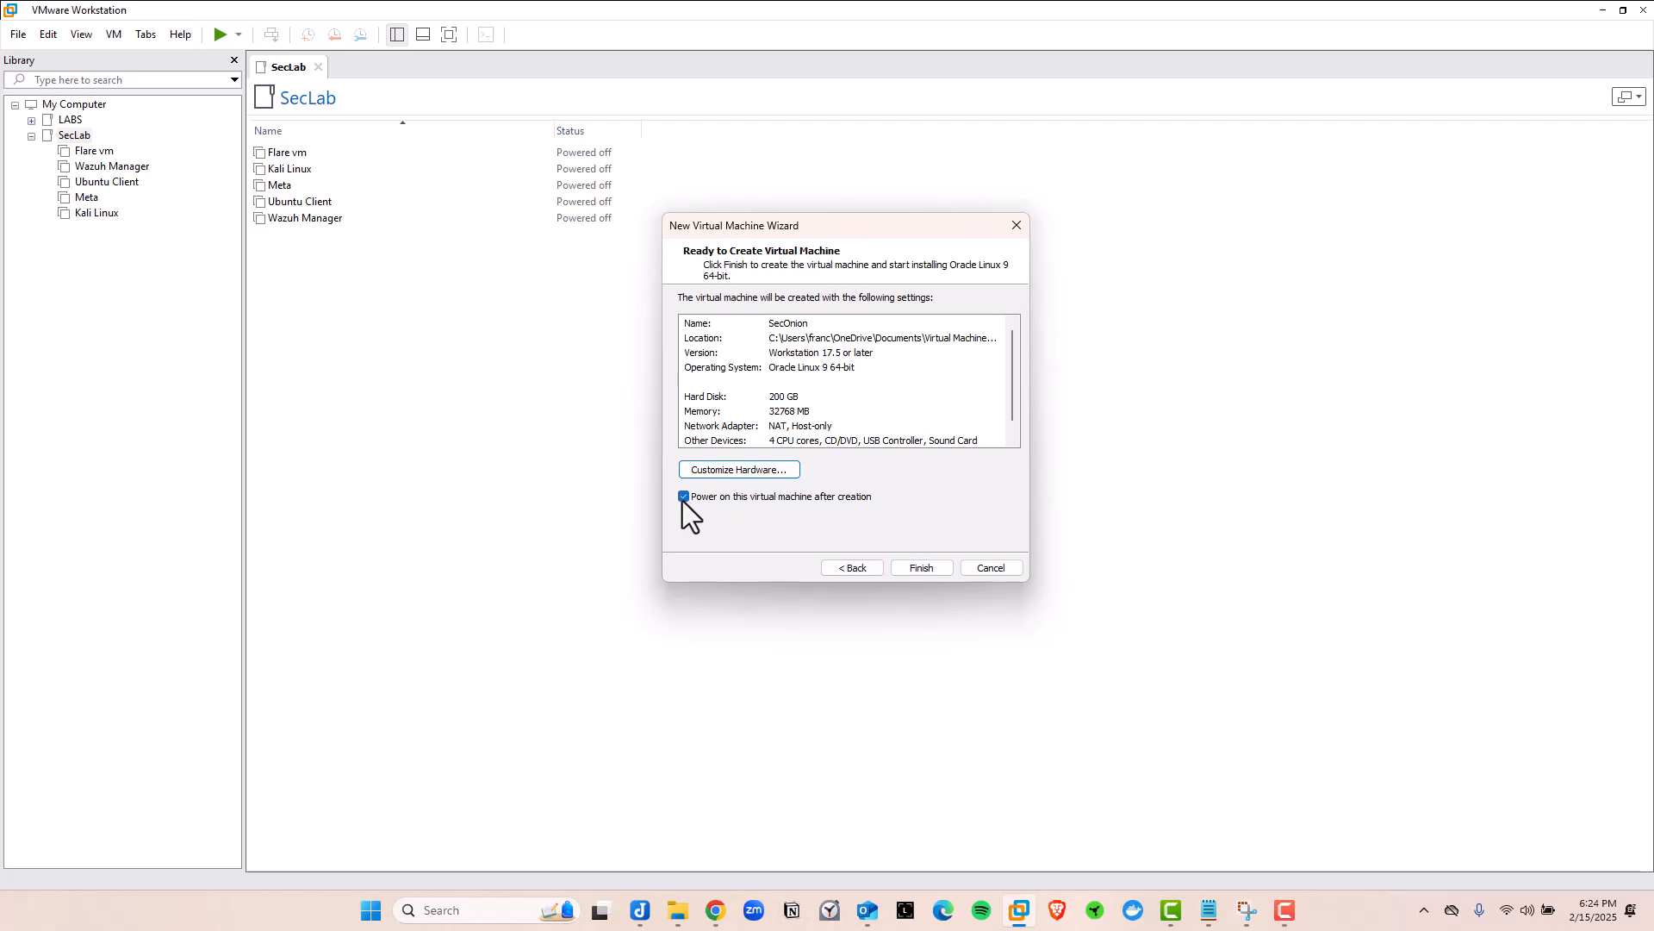
Finish creating the SecOnion VM, power it on and halt the boot countdown
left_click(922, 572)
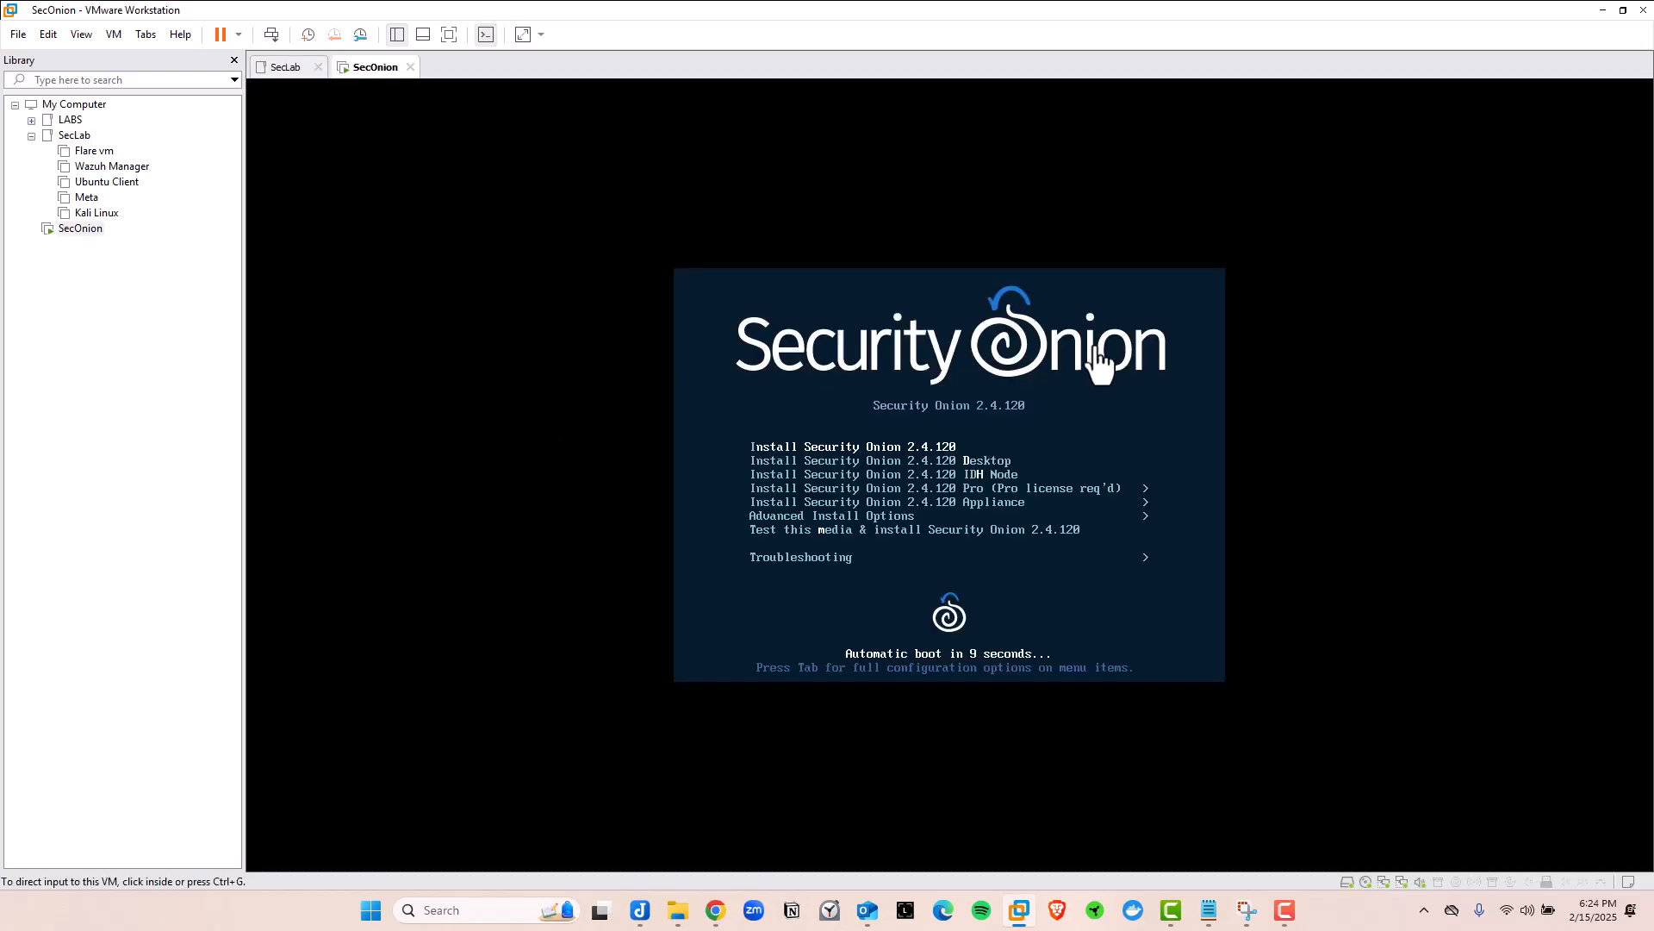
left_click(843, 342)
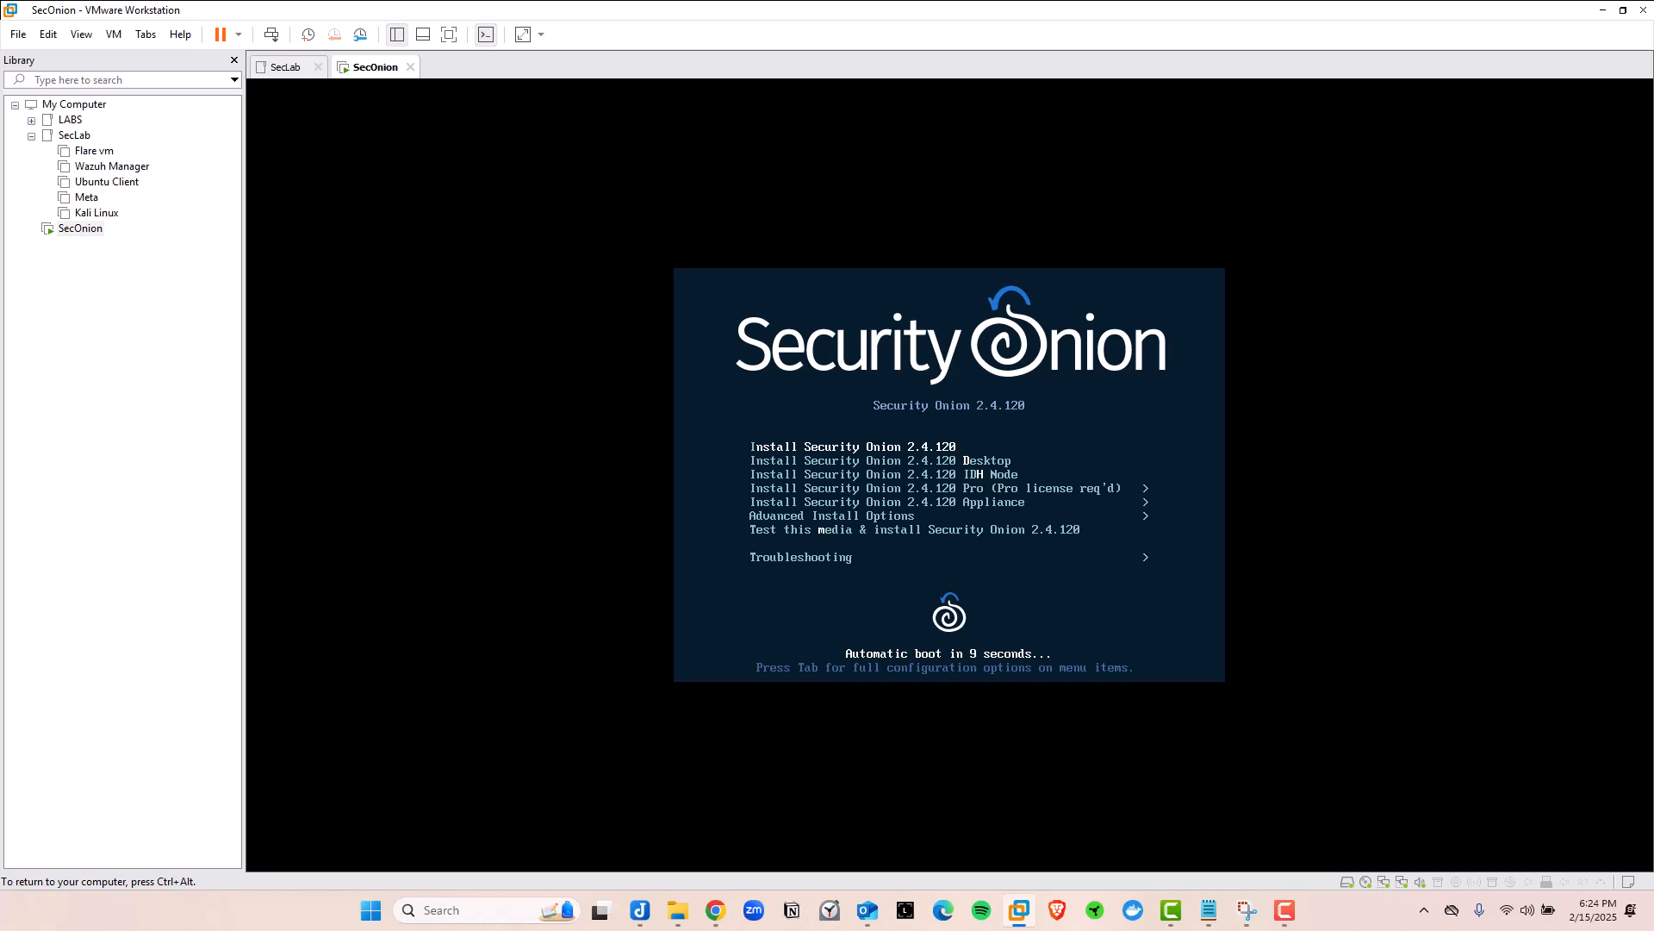
key("Down")
key("Up")
Browse the boot options and boot the standard Install Security Onion 2.4.120 entry
key("Down")
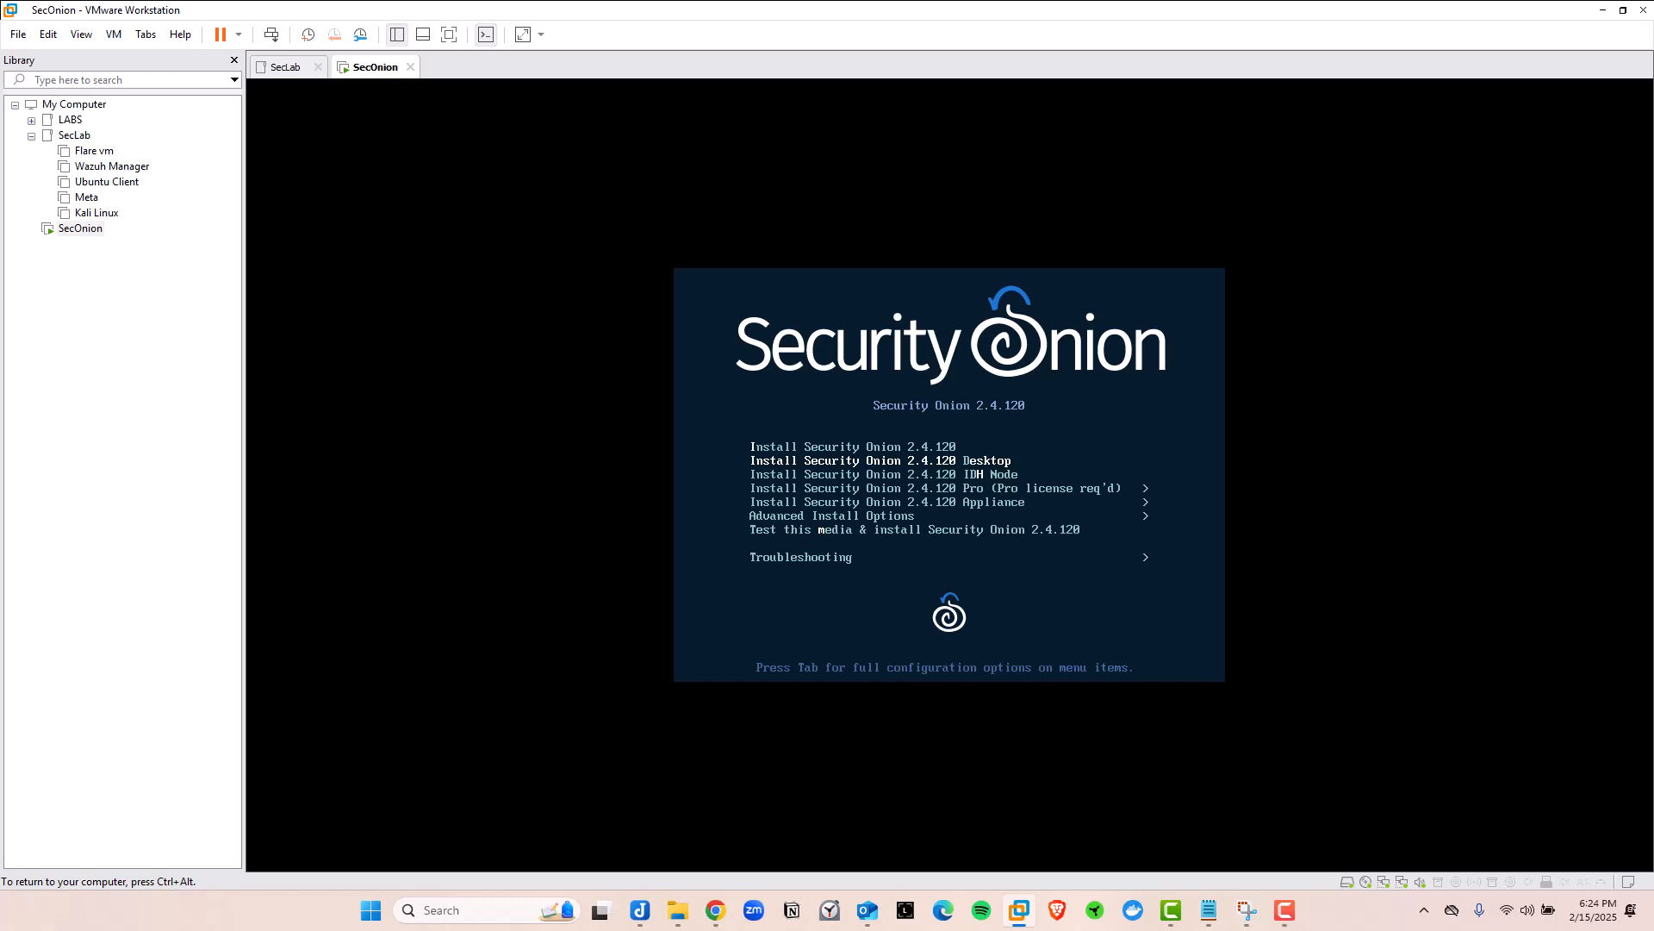
key("Down")
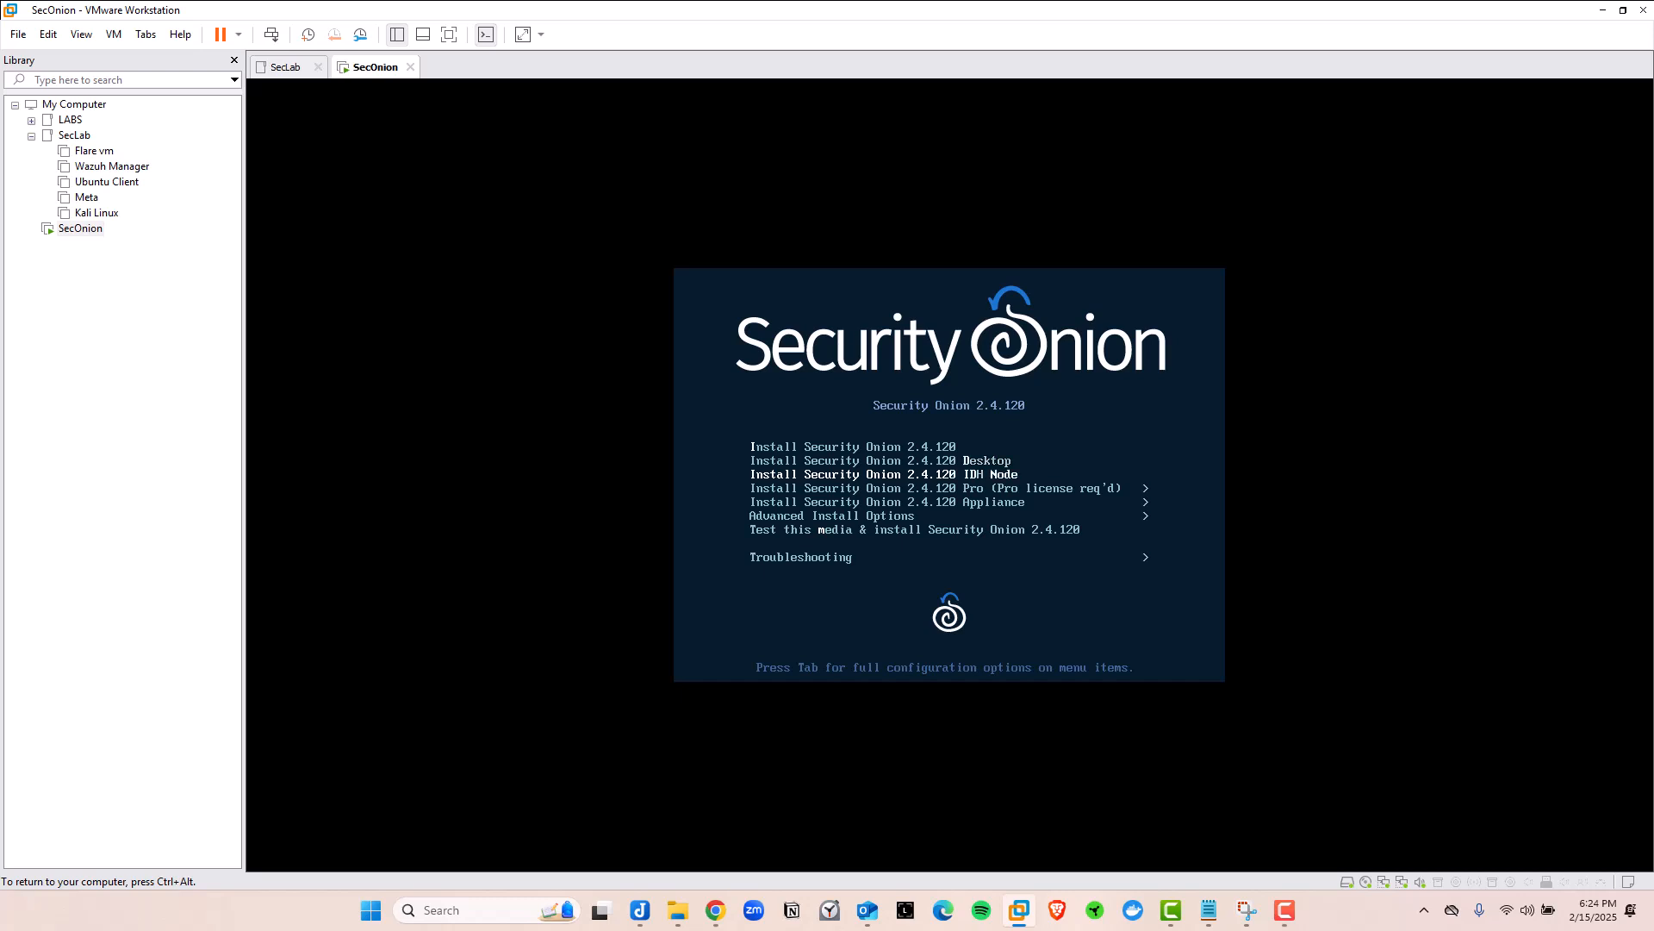
key("Down")
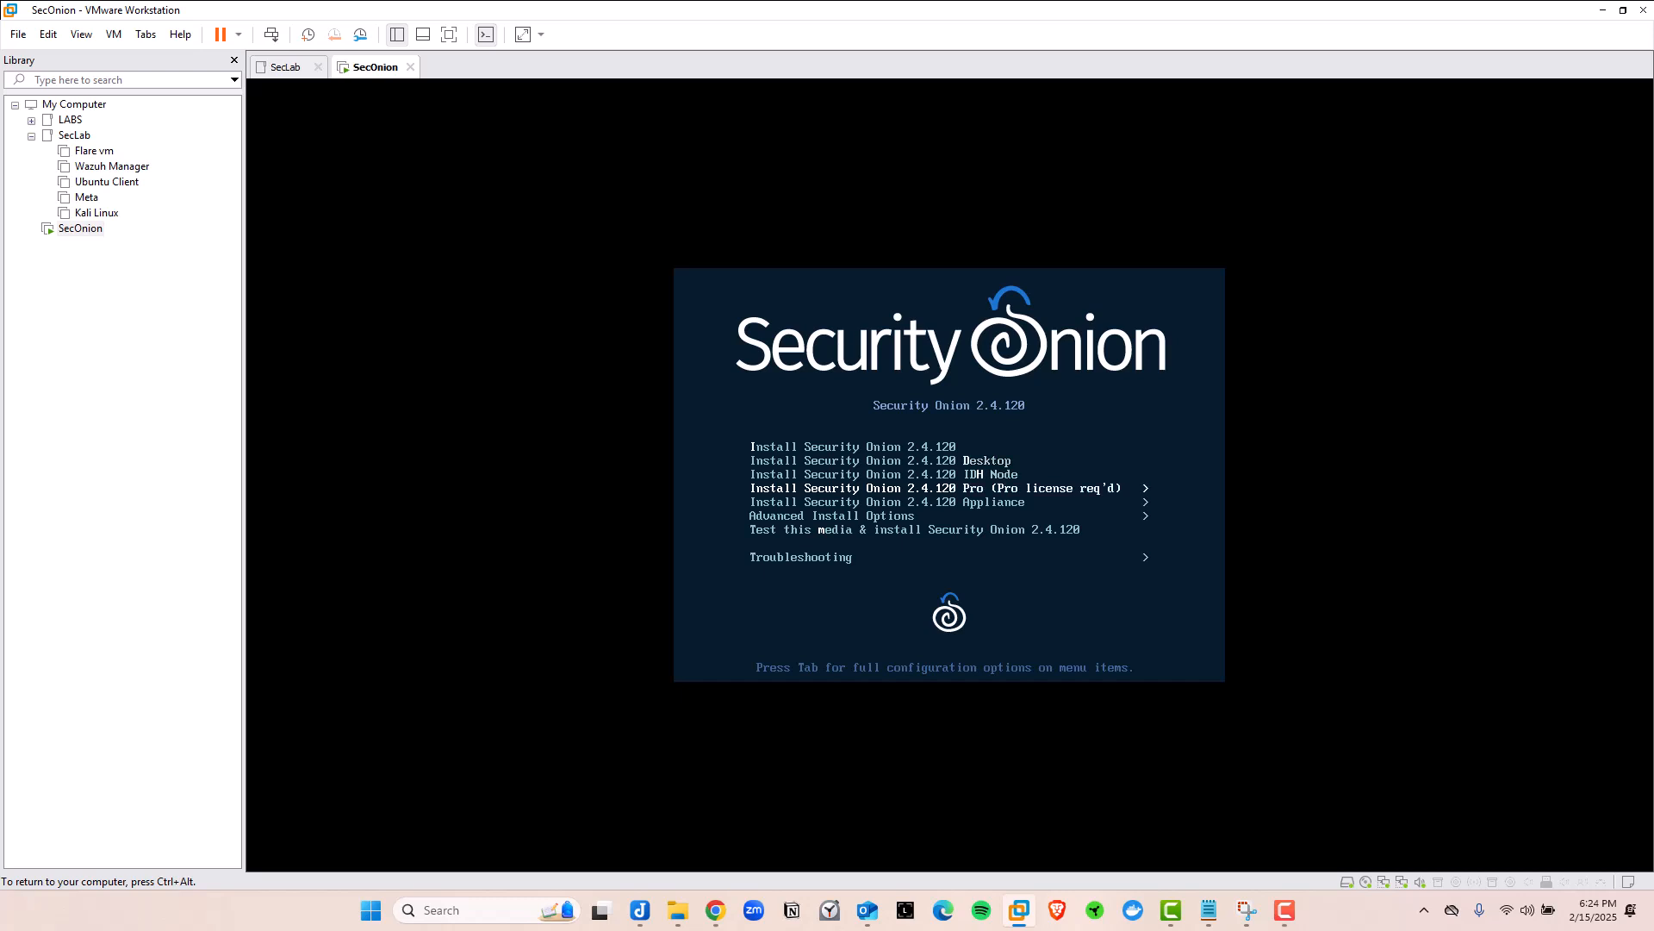
key("Down")
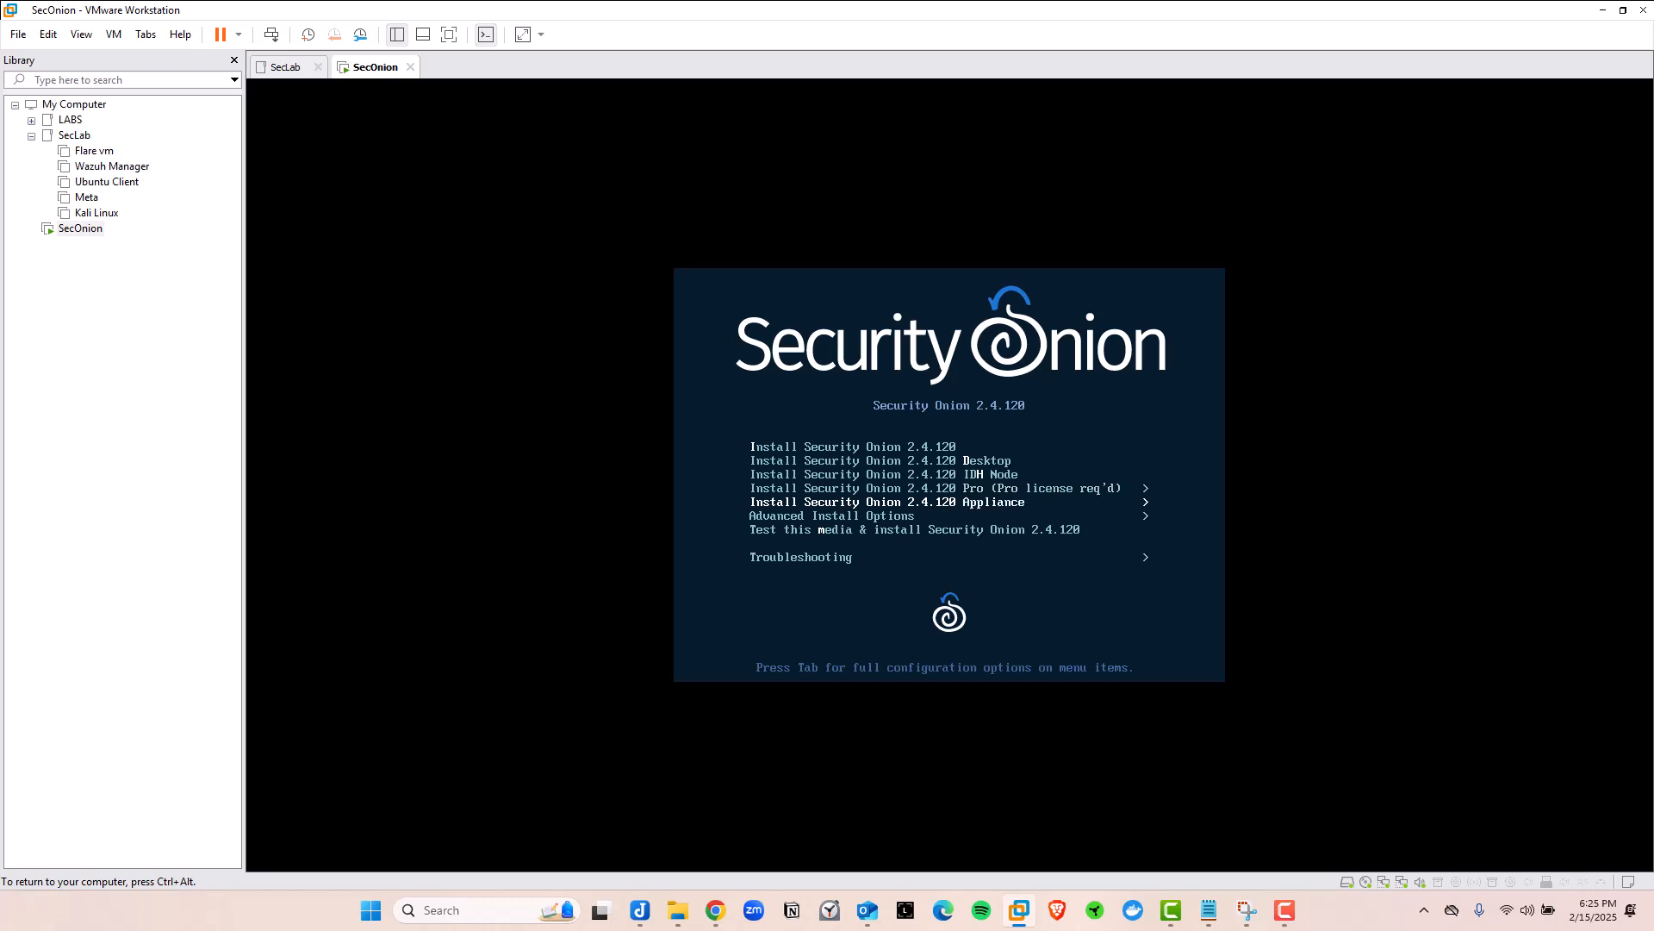
key("Up")
key("Up")
key("Up")
key("Up")
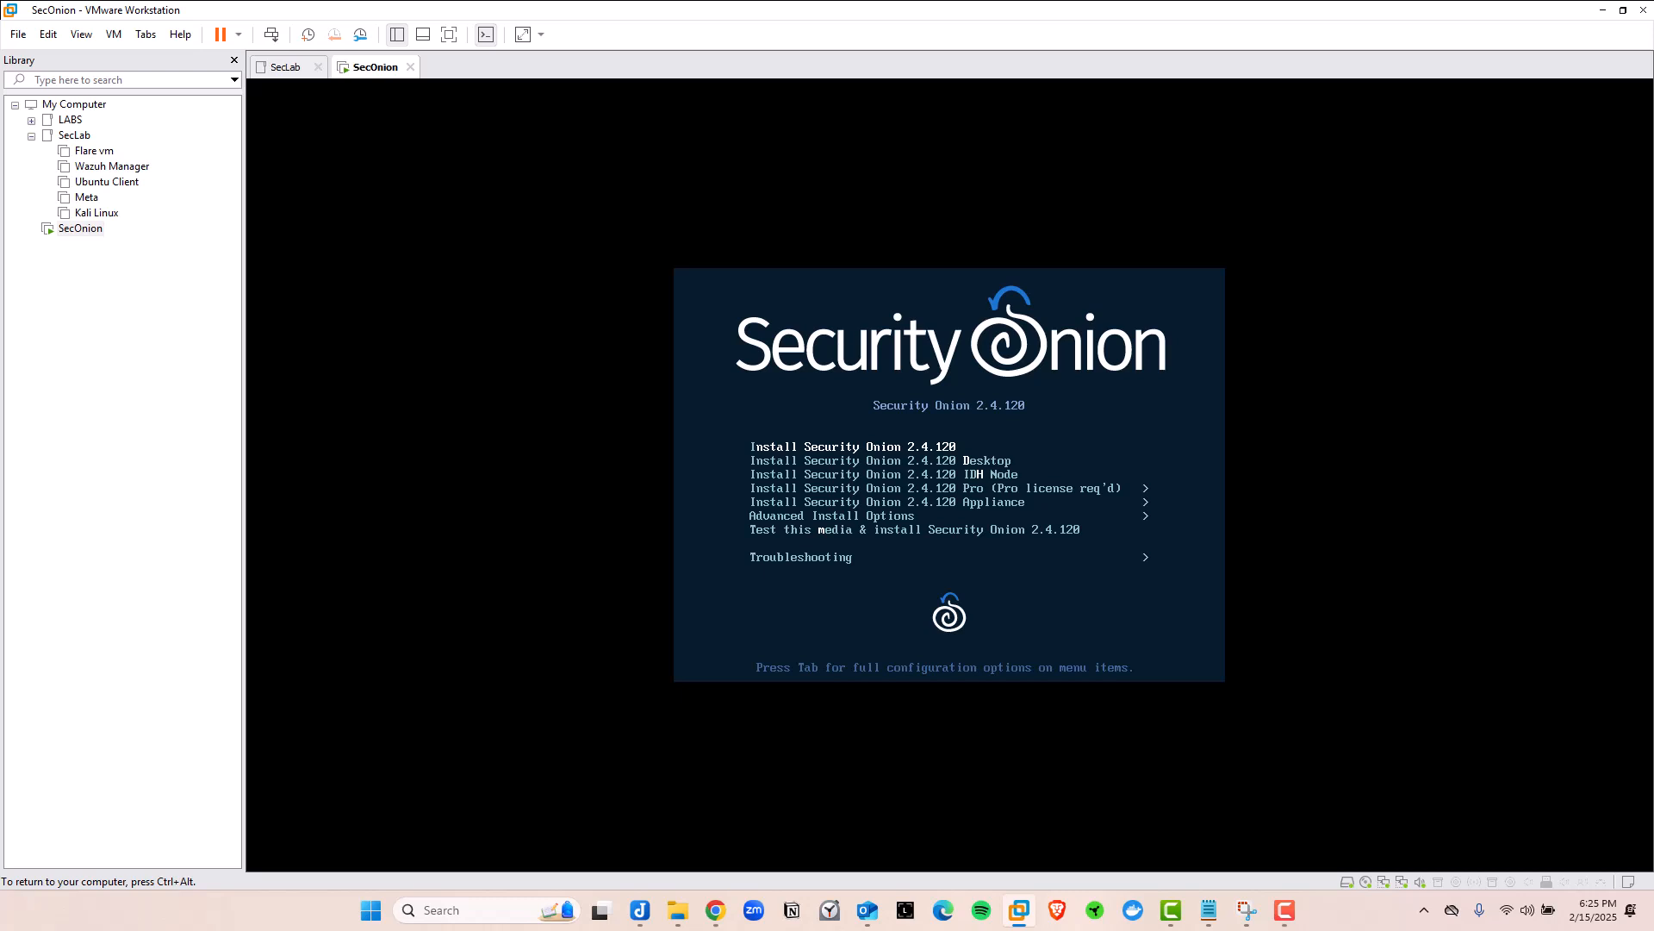
key("Down")
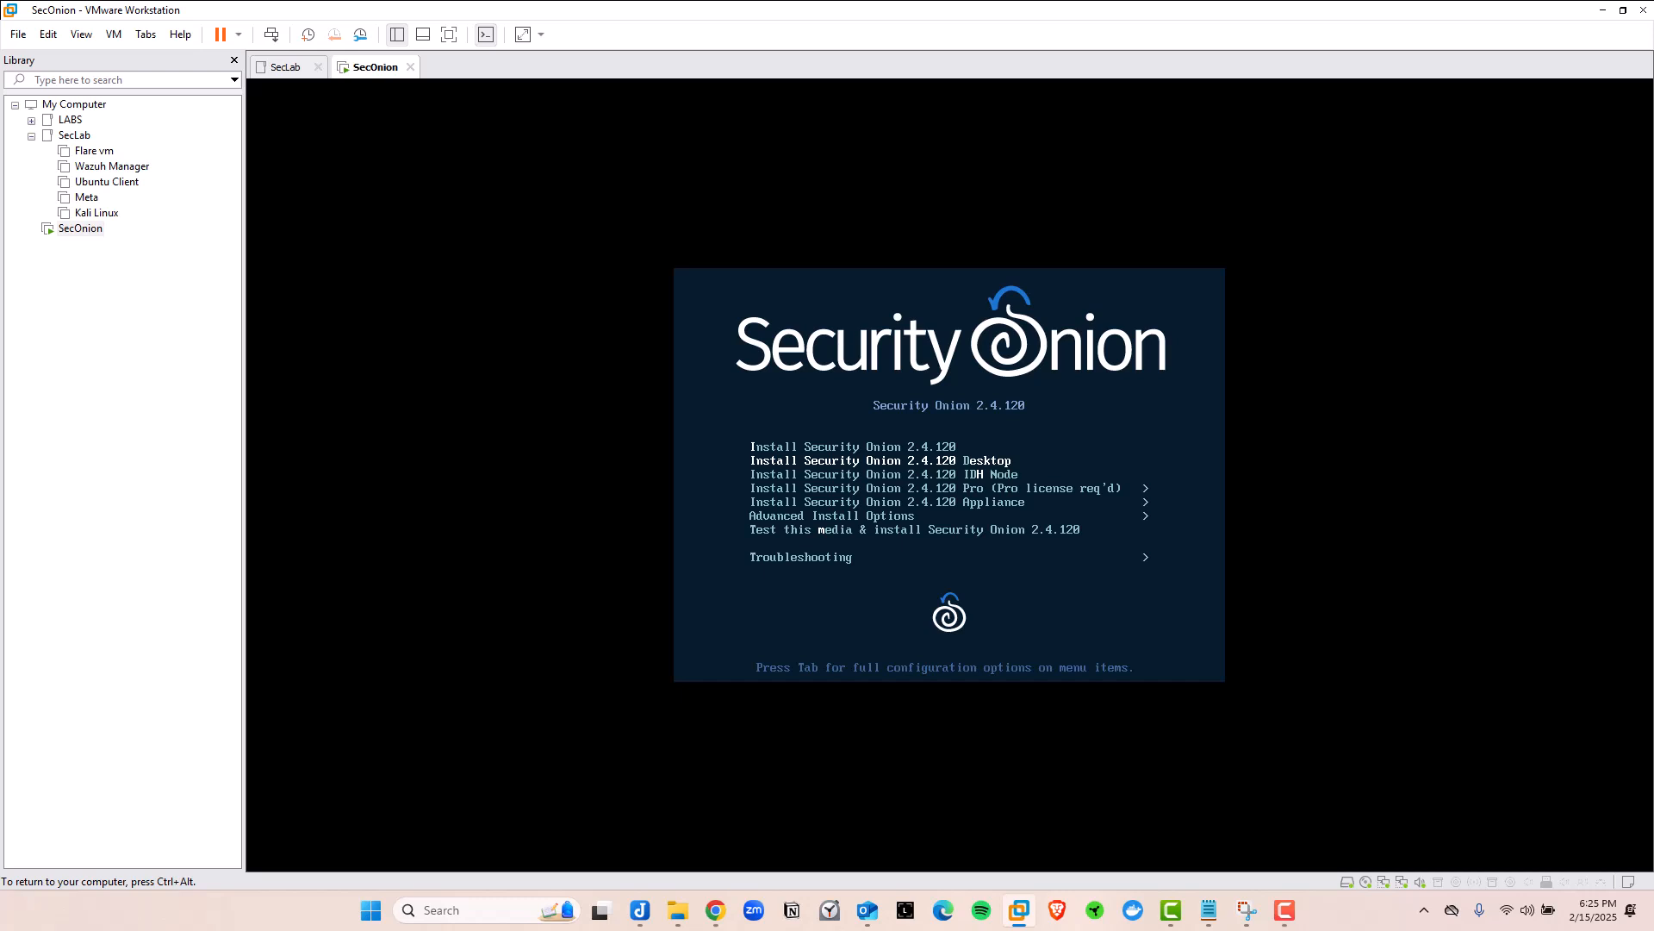
key("Up")
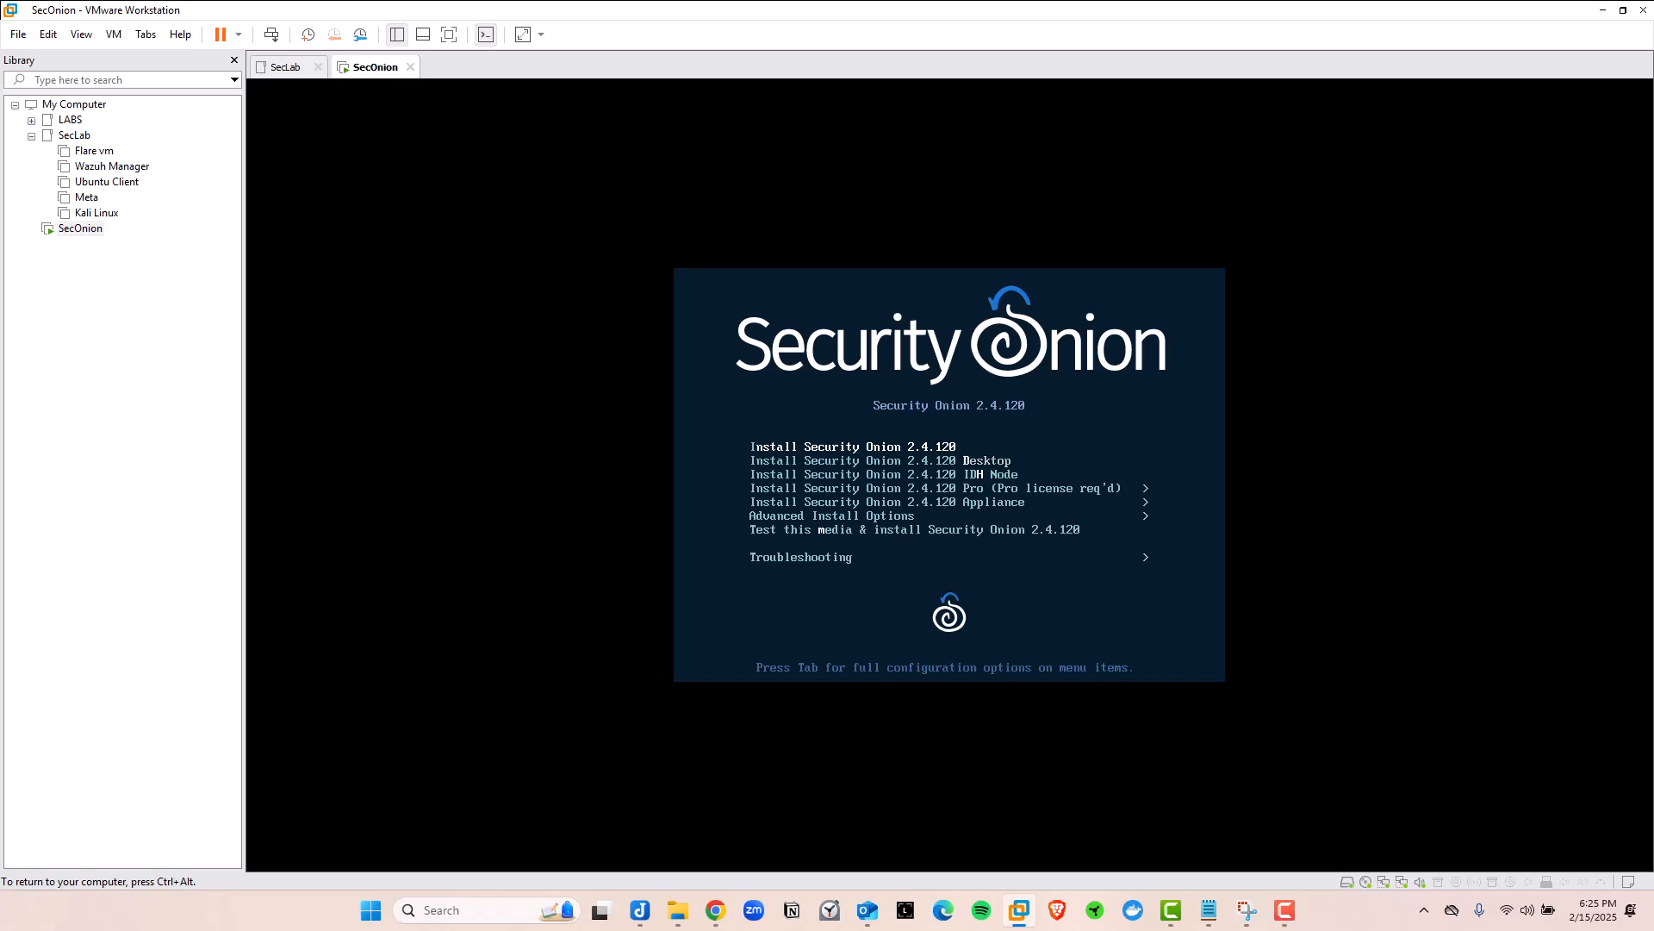
key("Down")
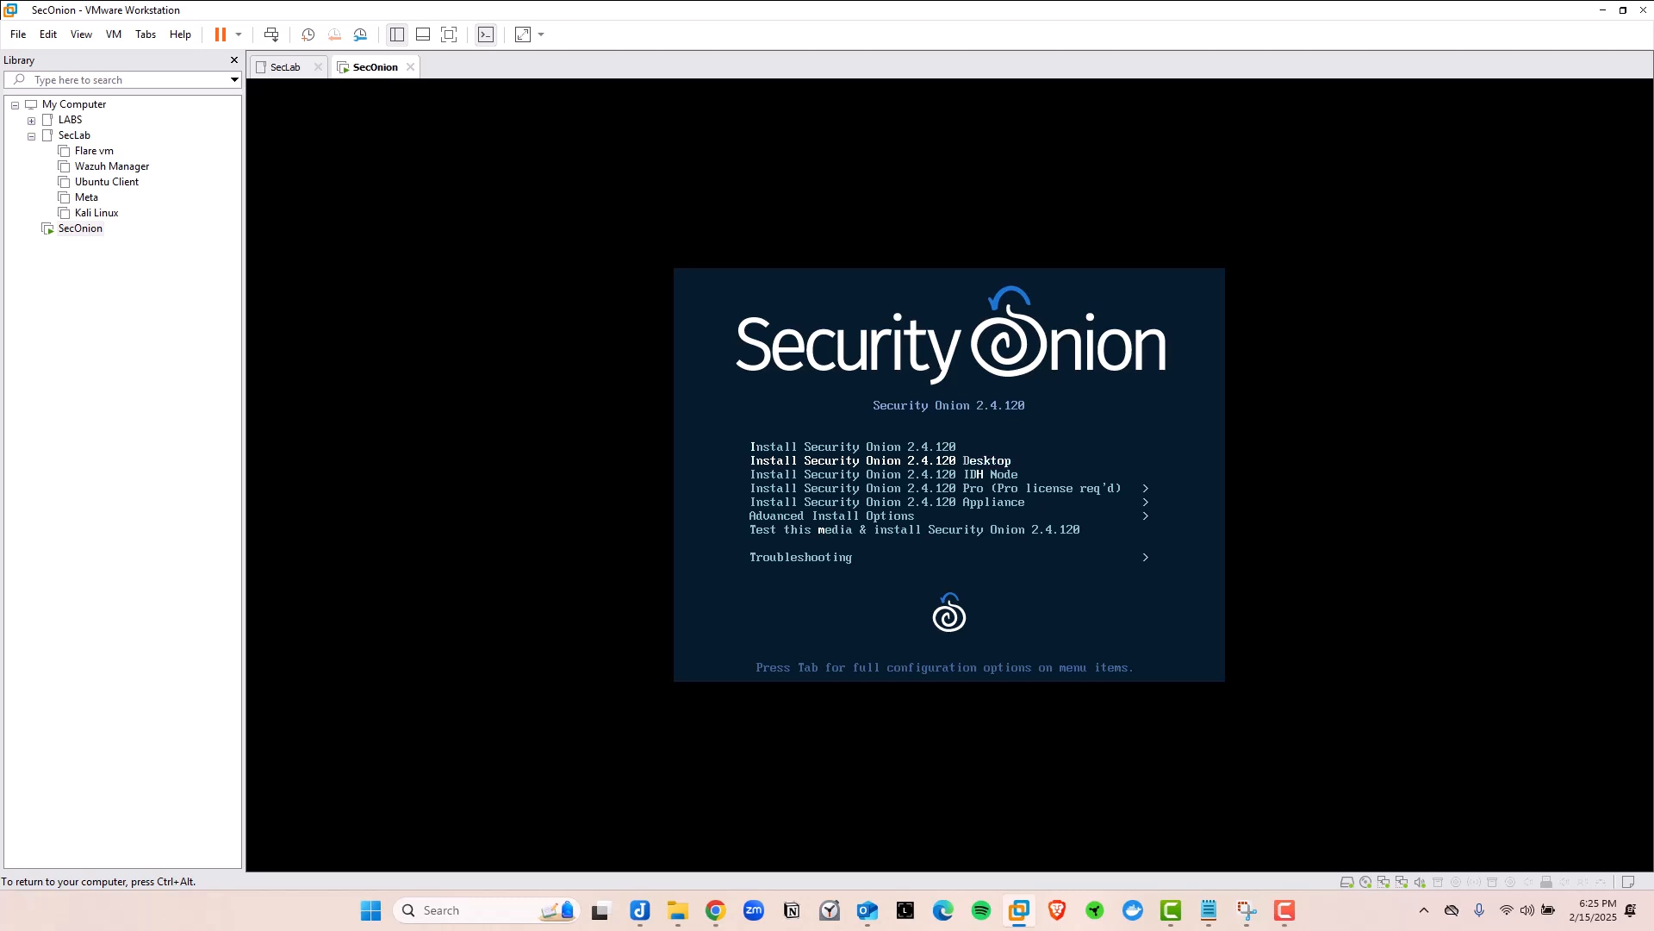
key("Up")
key("Down")
key("Up")
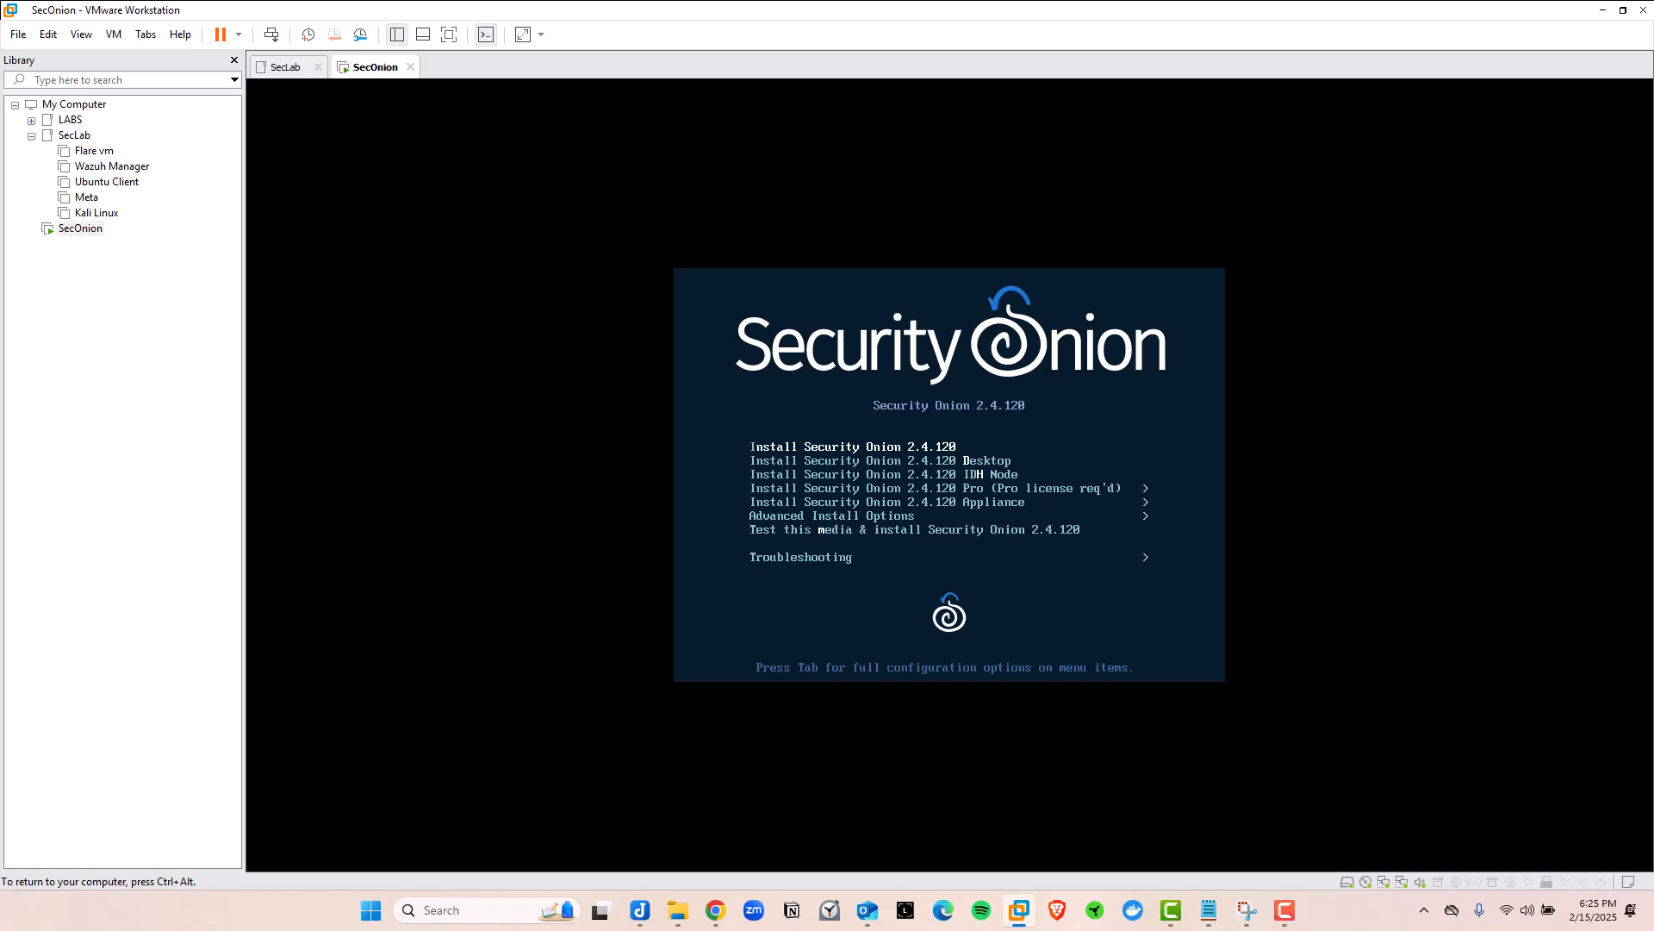
key("Return")
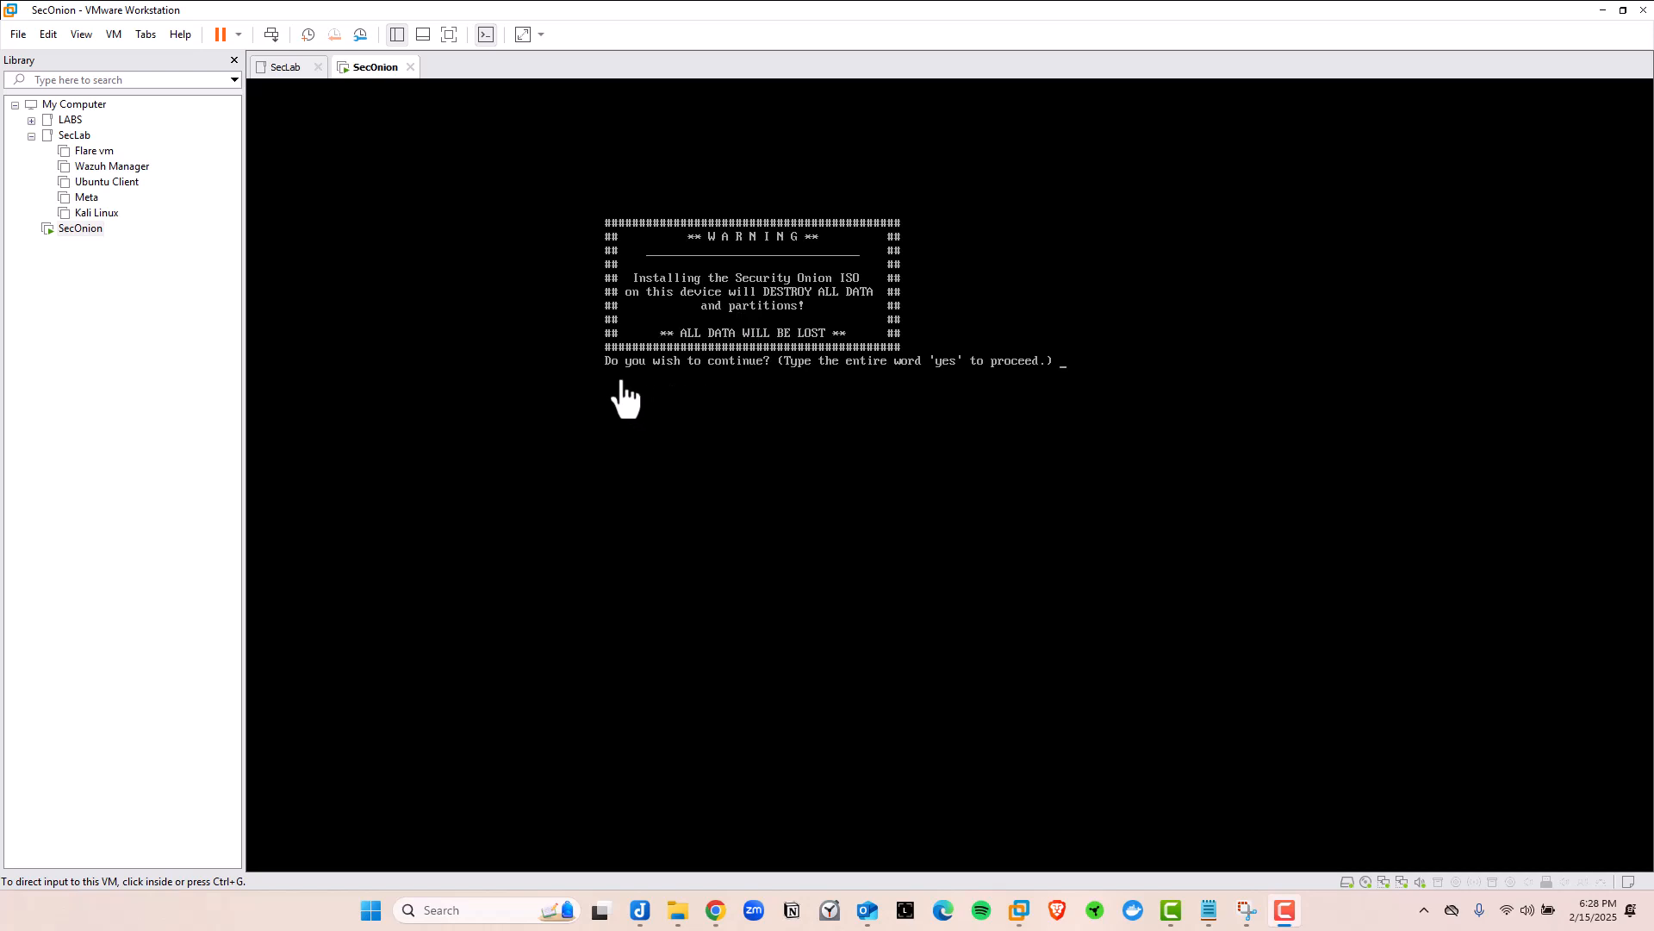
Accept the data-loss warning with 'yes' and enter soc-admin as the administrative username
left_click(1064, 378)
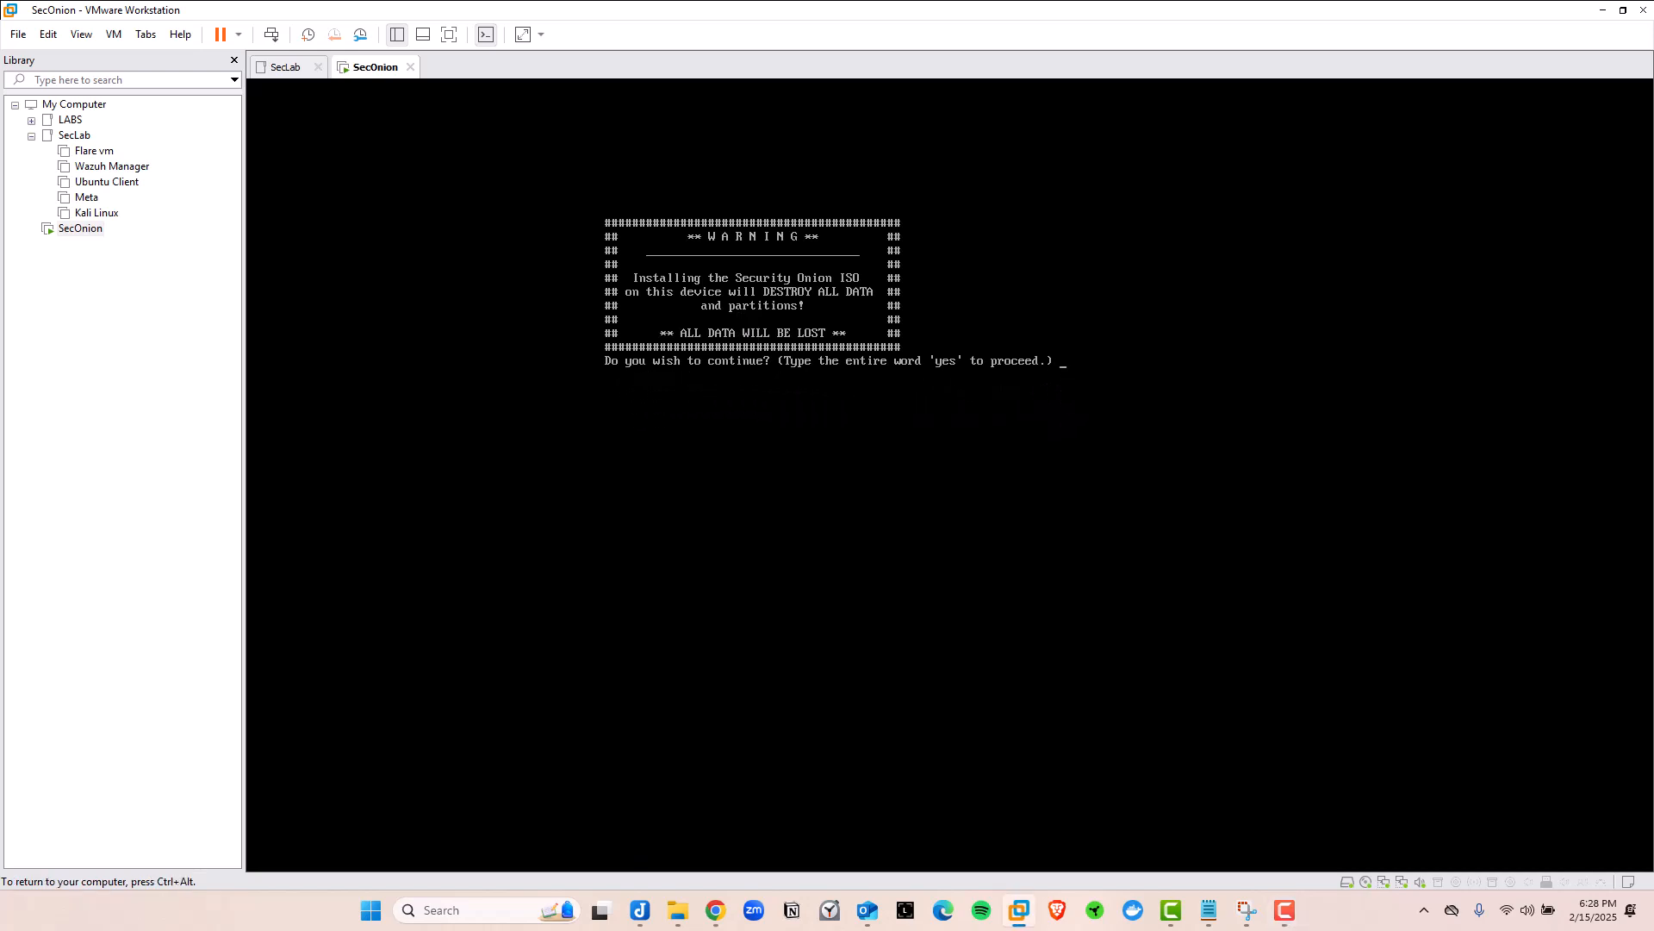
type("yes")
key("Return")
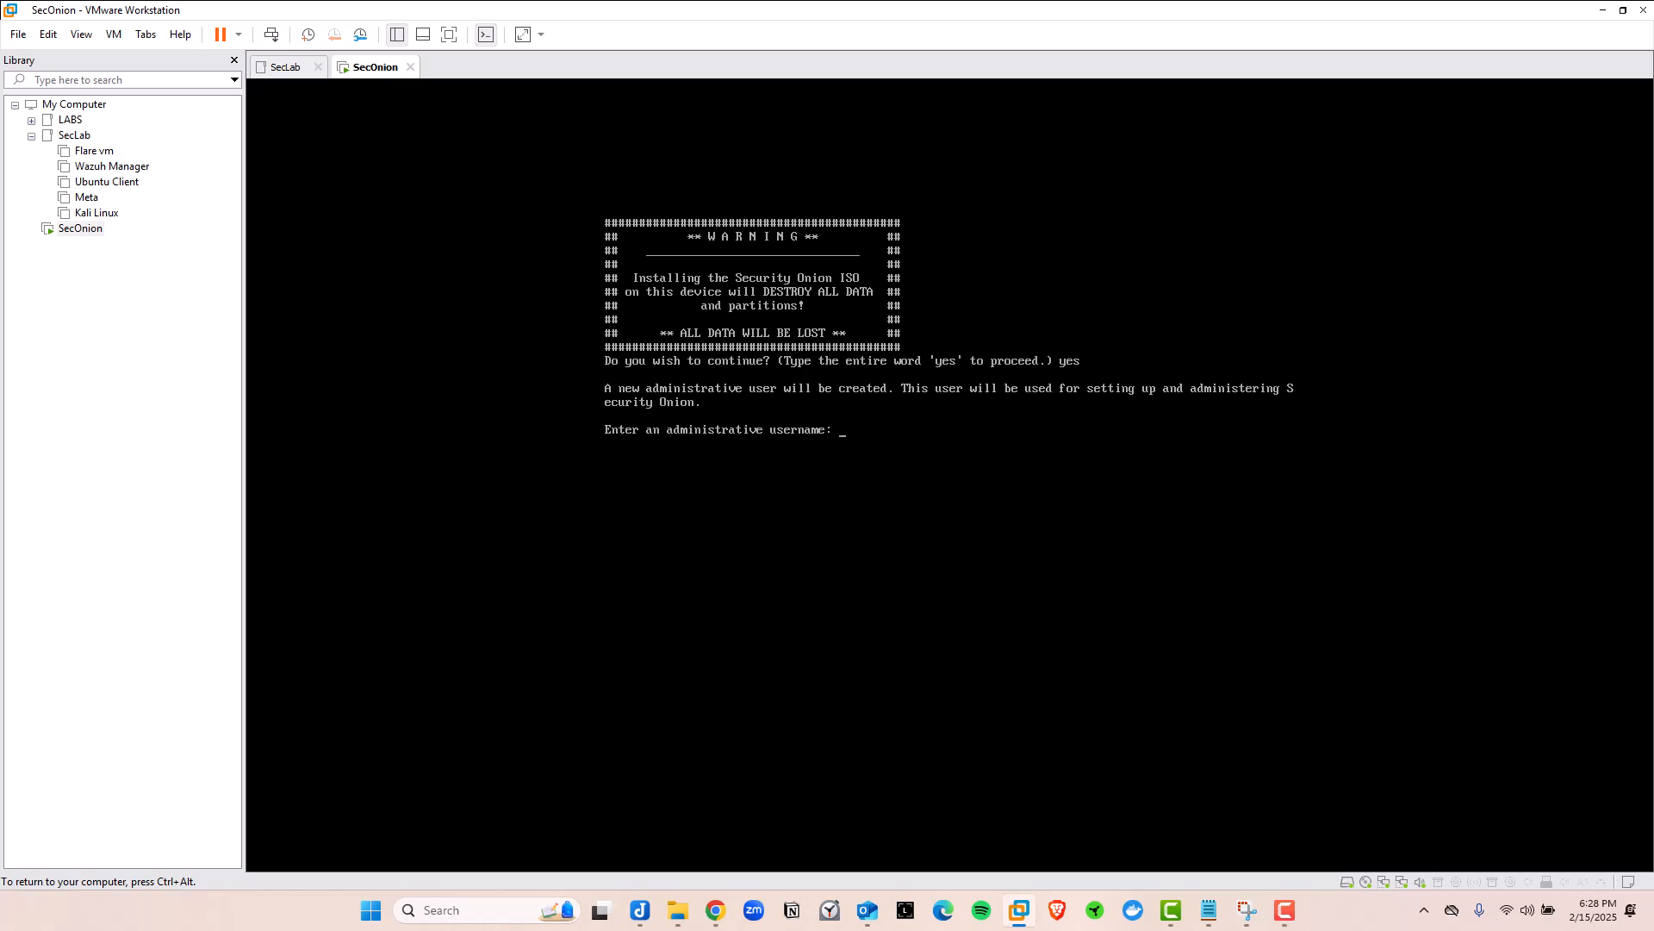
type("soc-admin")
key("Return")
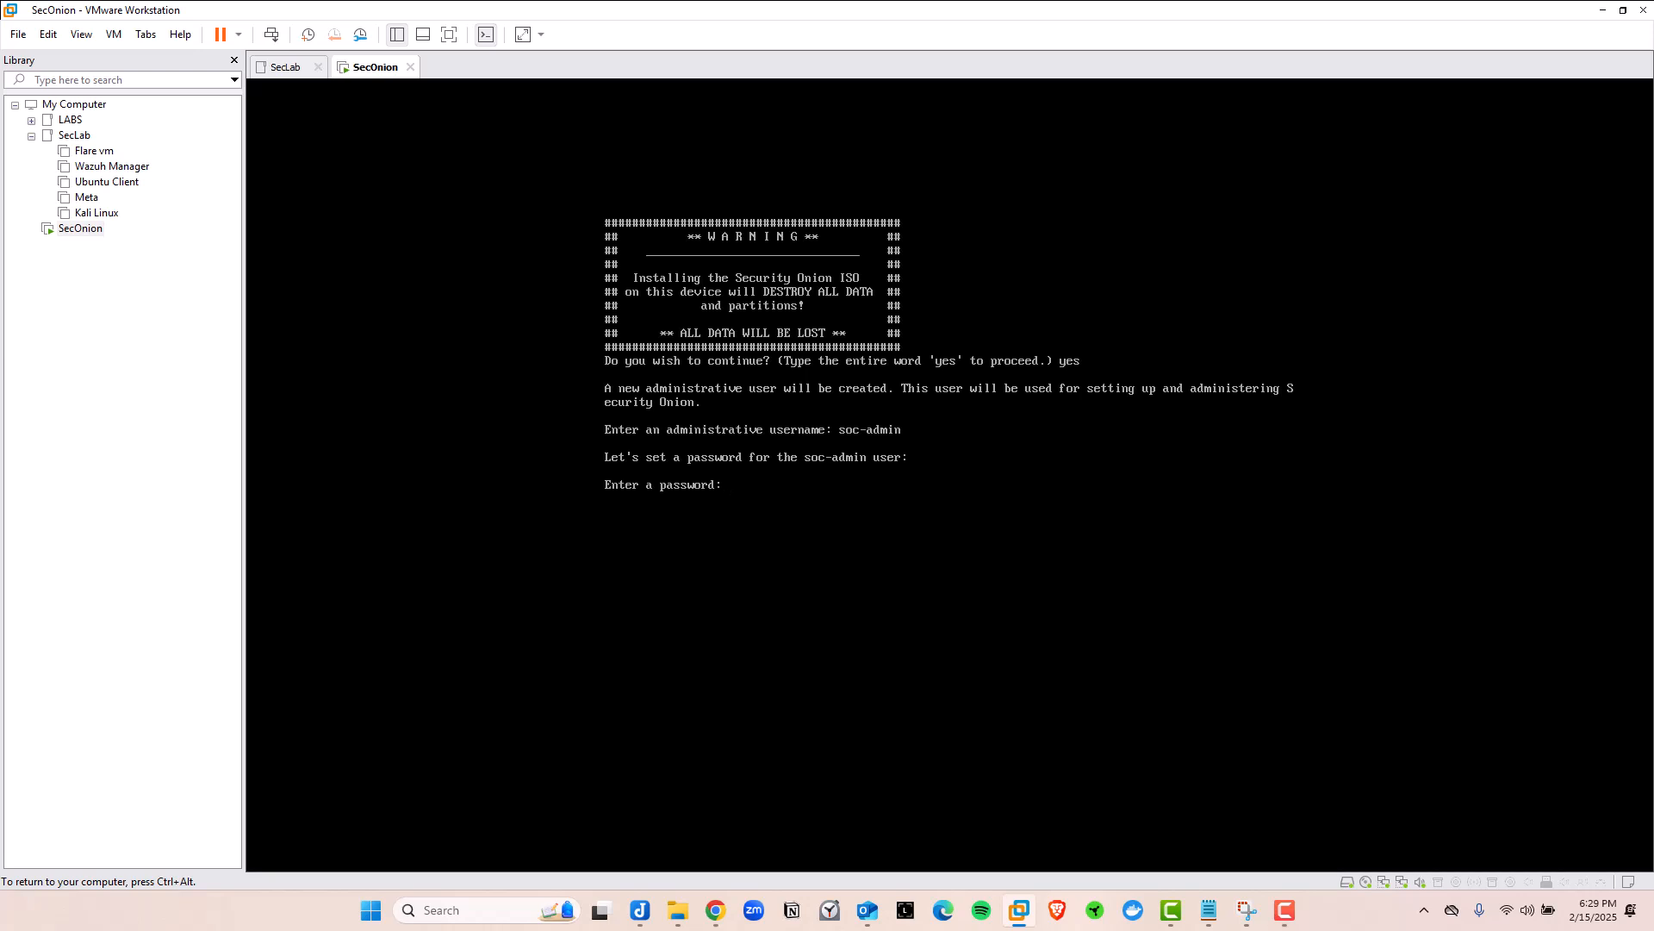
Submit the soc-admin password and let installation run to the Oracle Linux Server 9.5 login
key("Return")
key("Return")
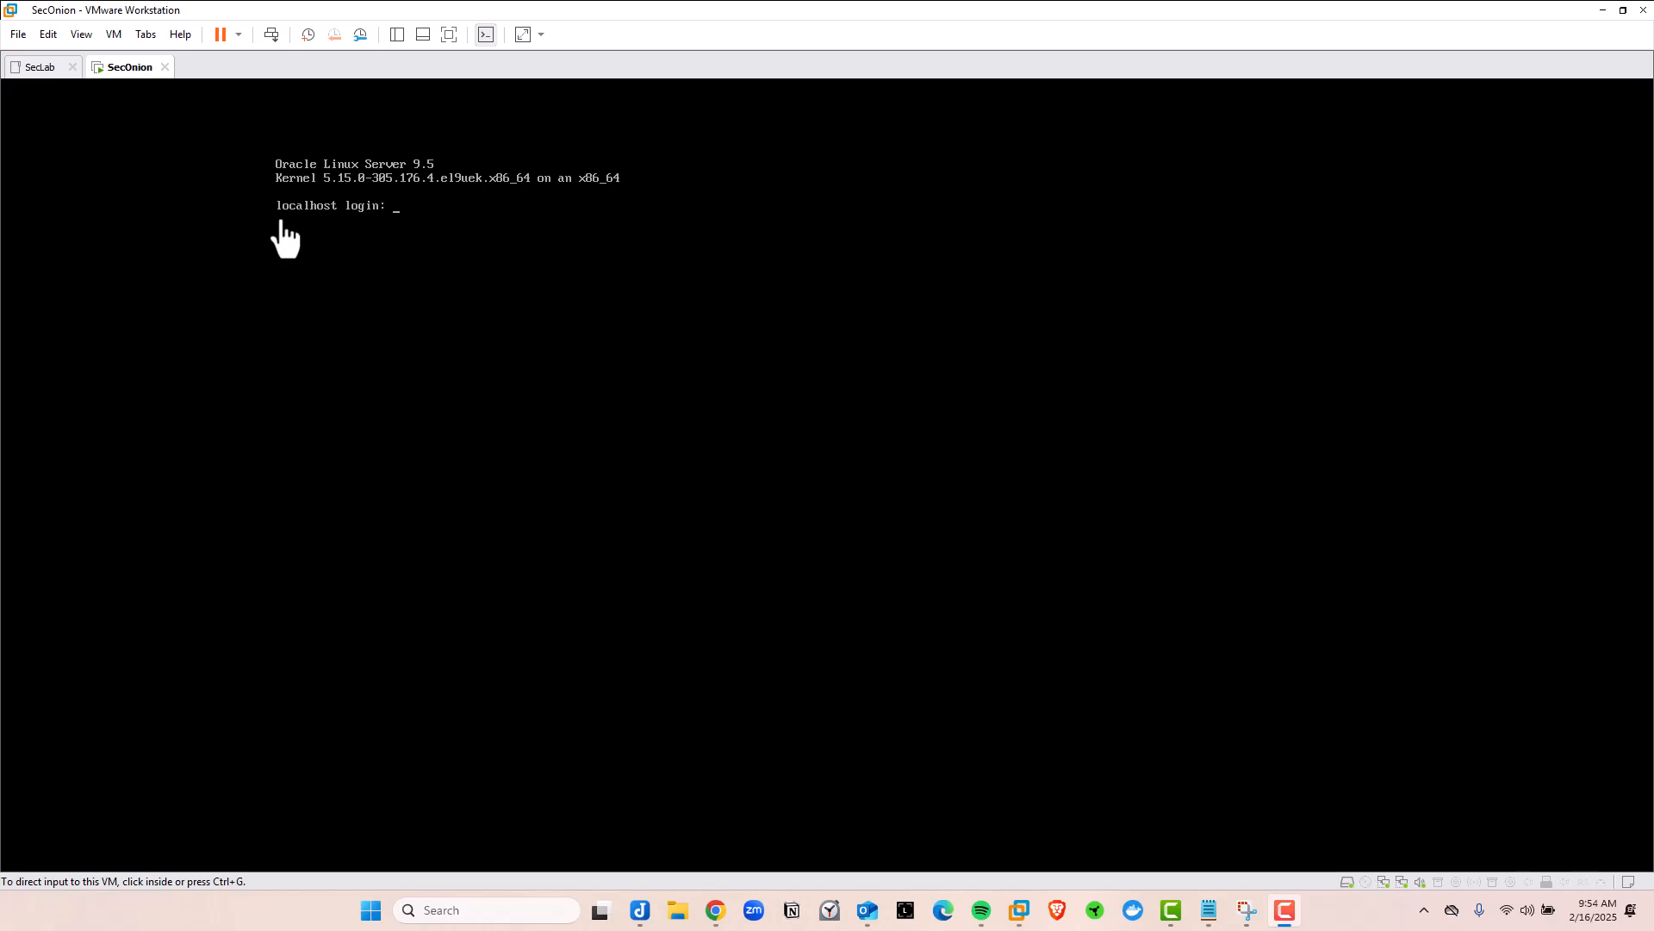
Log in to the SecOnion console as soc-admin with its password
left_click(403, 232)
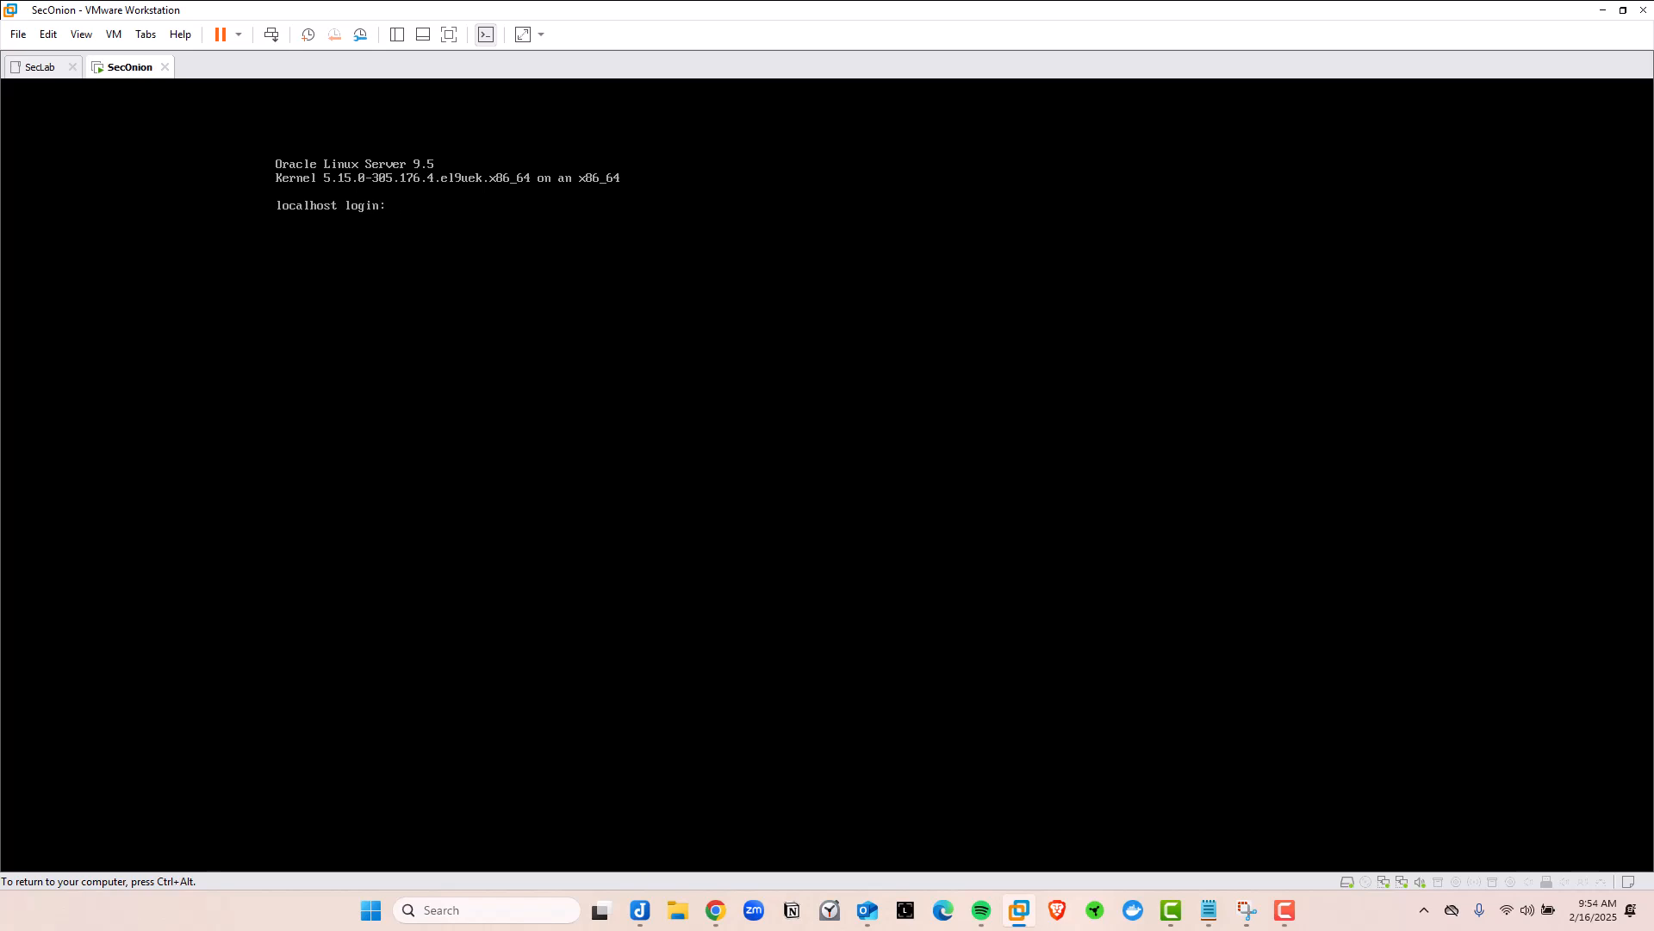
type("soc-admin")
key("Return")
key("Return")
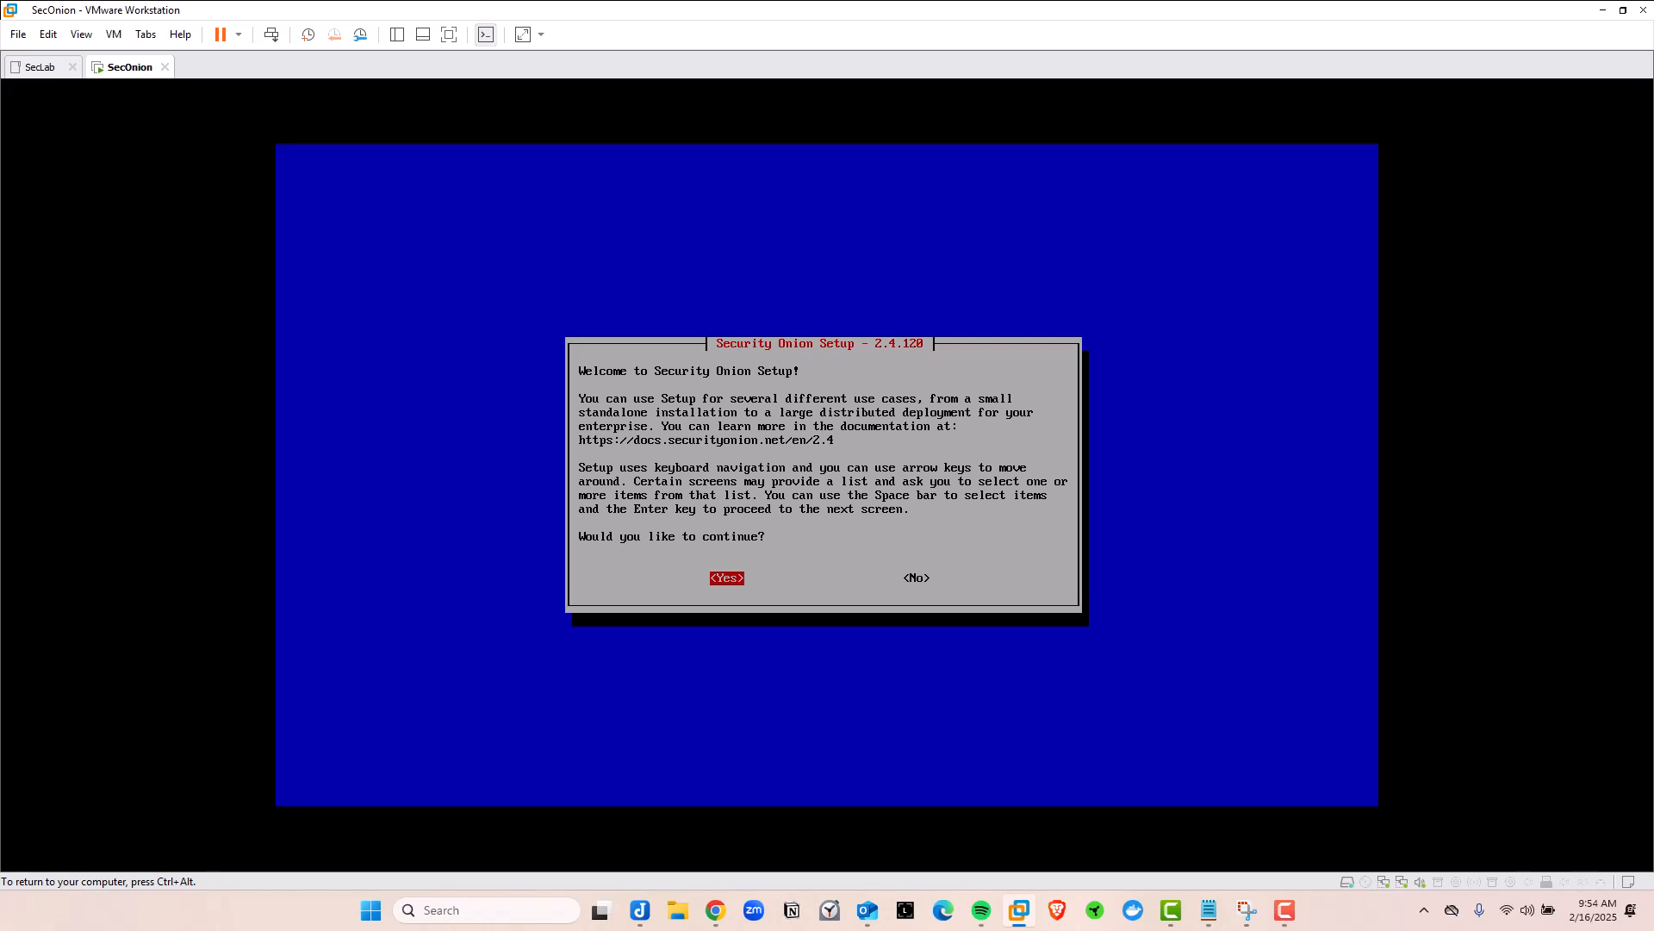
key("ctrl+alt")
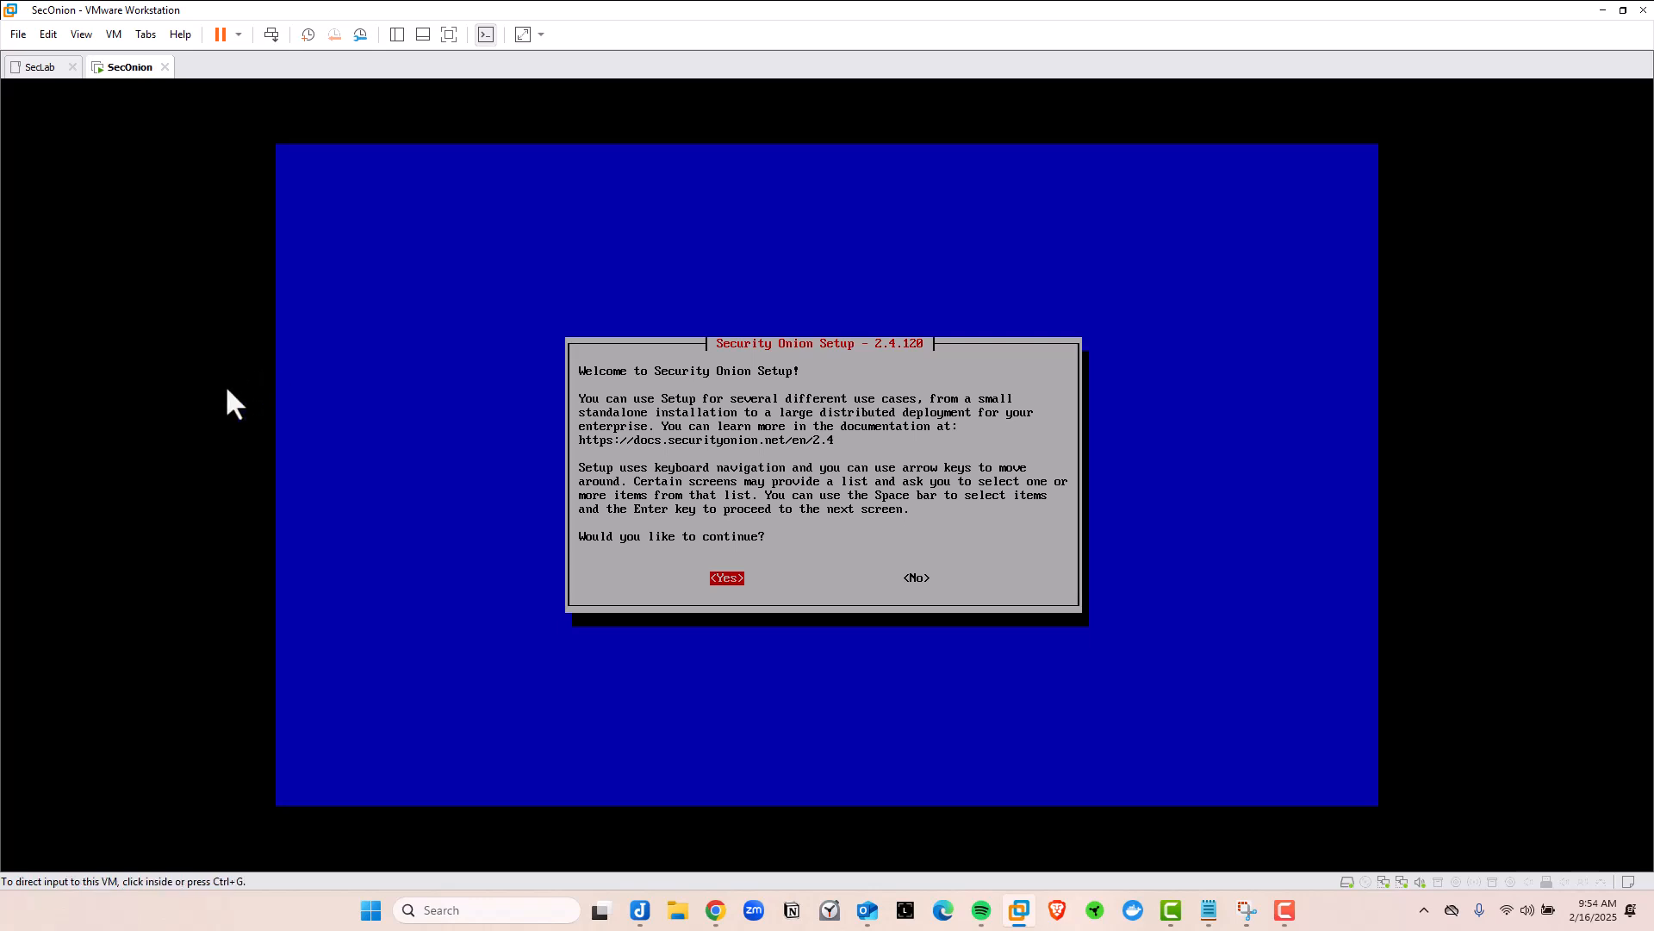
Answer Yes on the Security Onion Setup welcome screen to continue
left_click(174, 385)
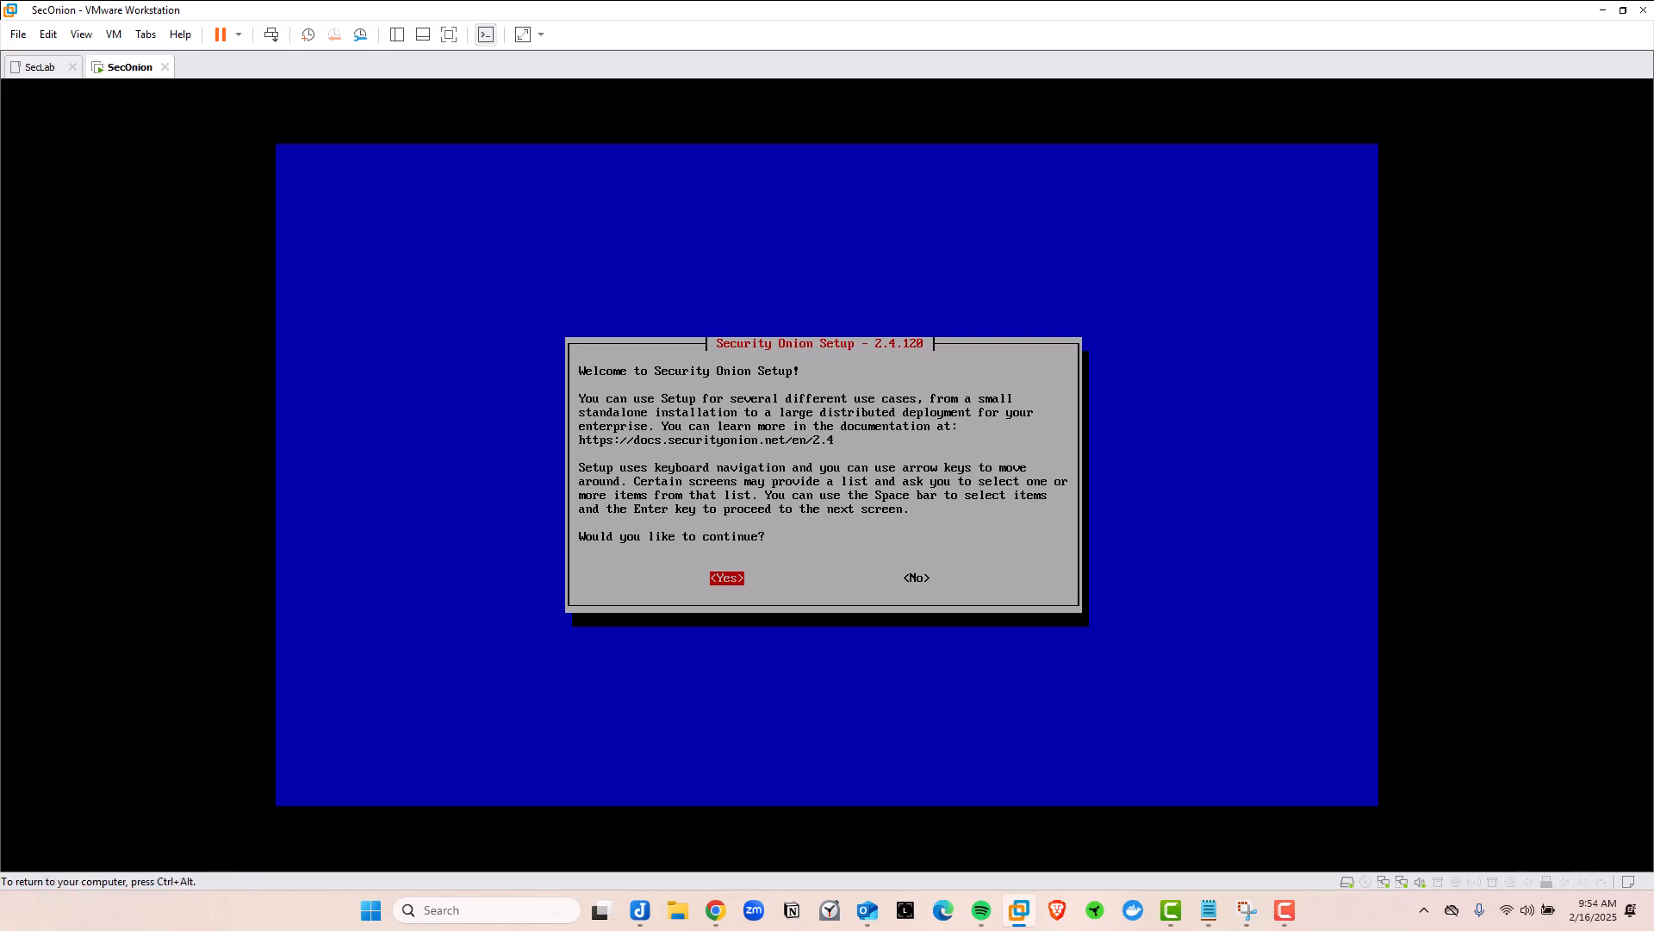
key("Right")
key("Left")
key("Right")
key("Left")
key("Right")
key("Left")
key("Right")
key("Left")
key("Return")
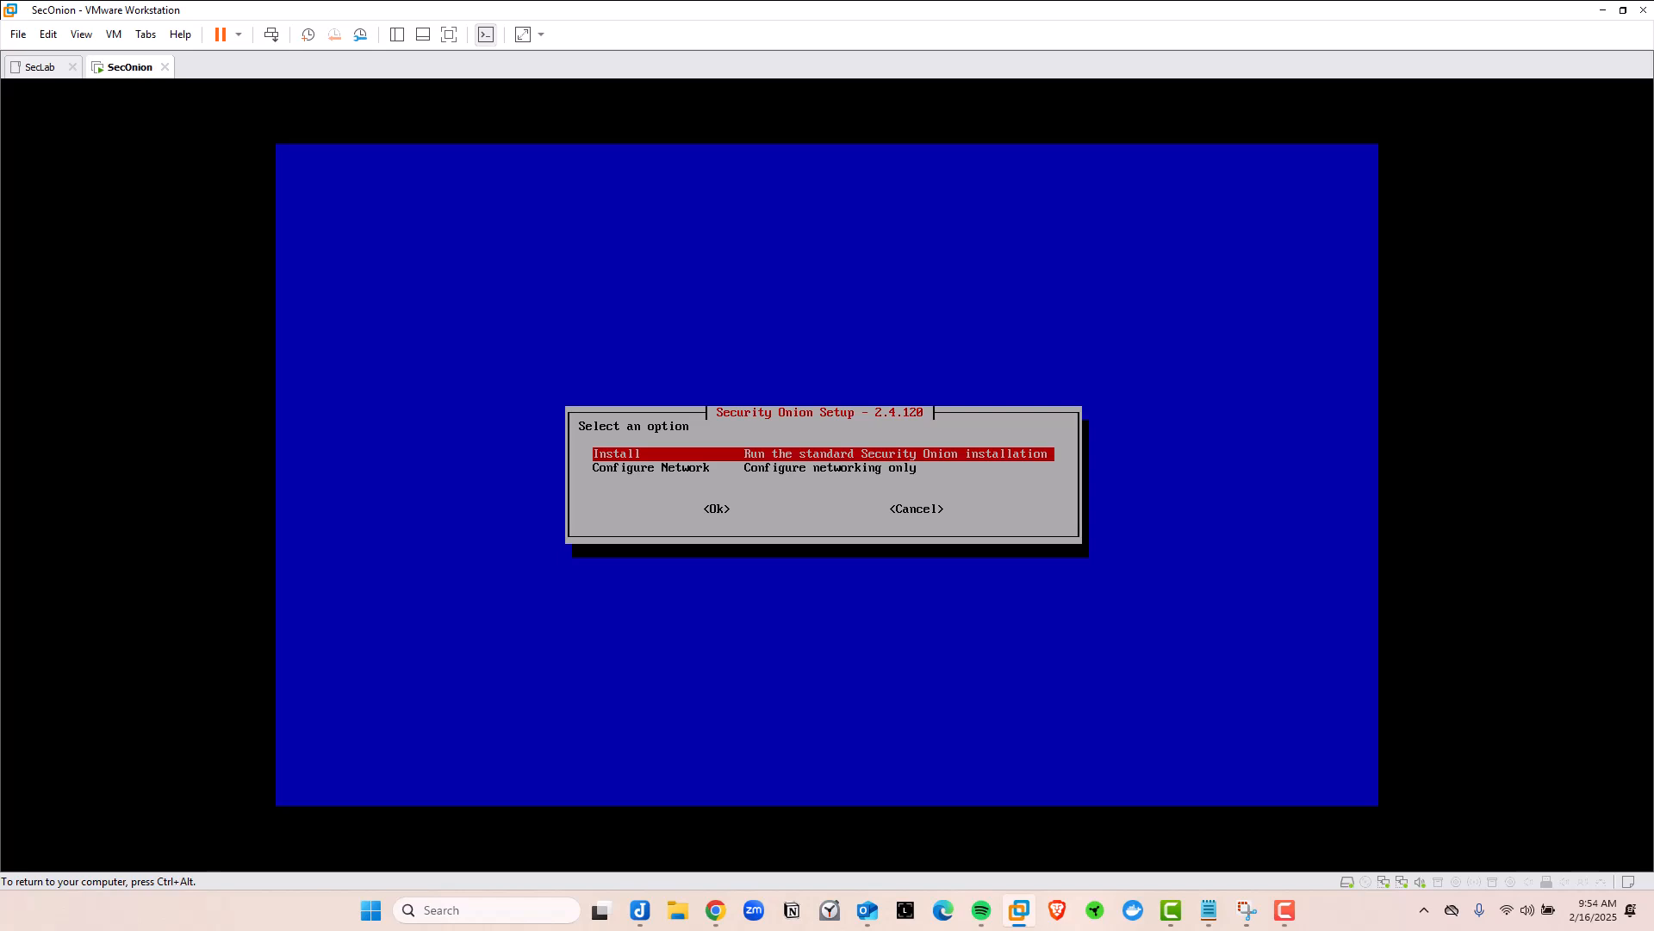
Choose Install, select the EVAL deployment, and confirm a Standard internet-connected node
key("Tab")
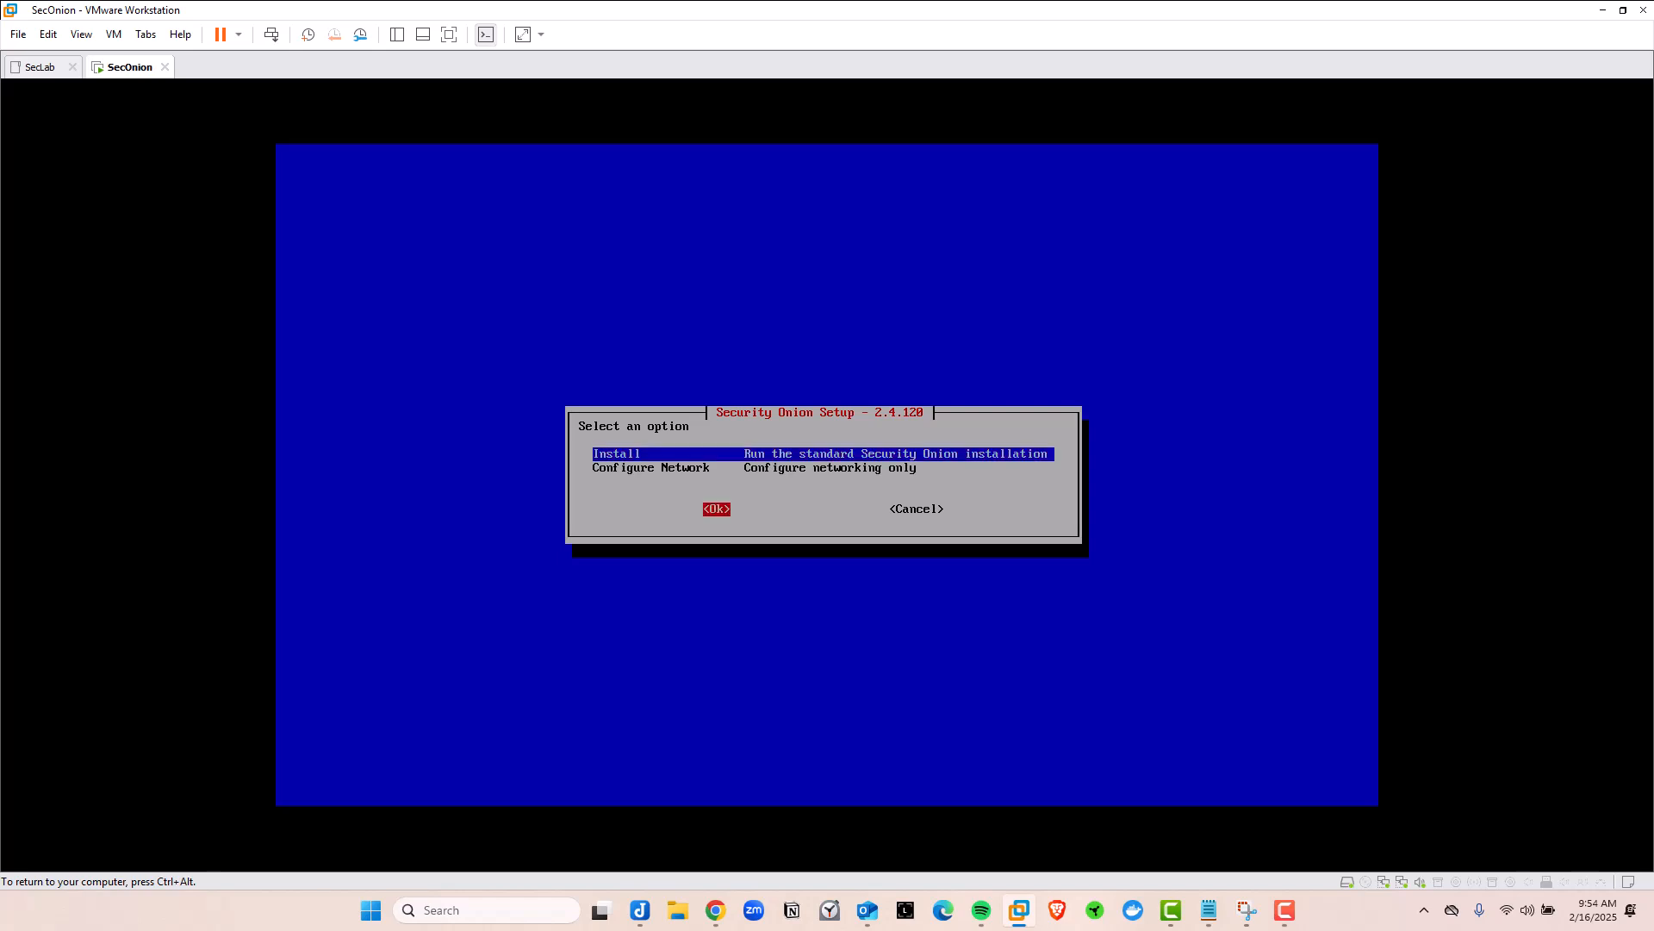
key("Return")
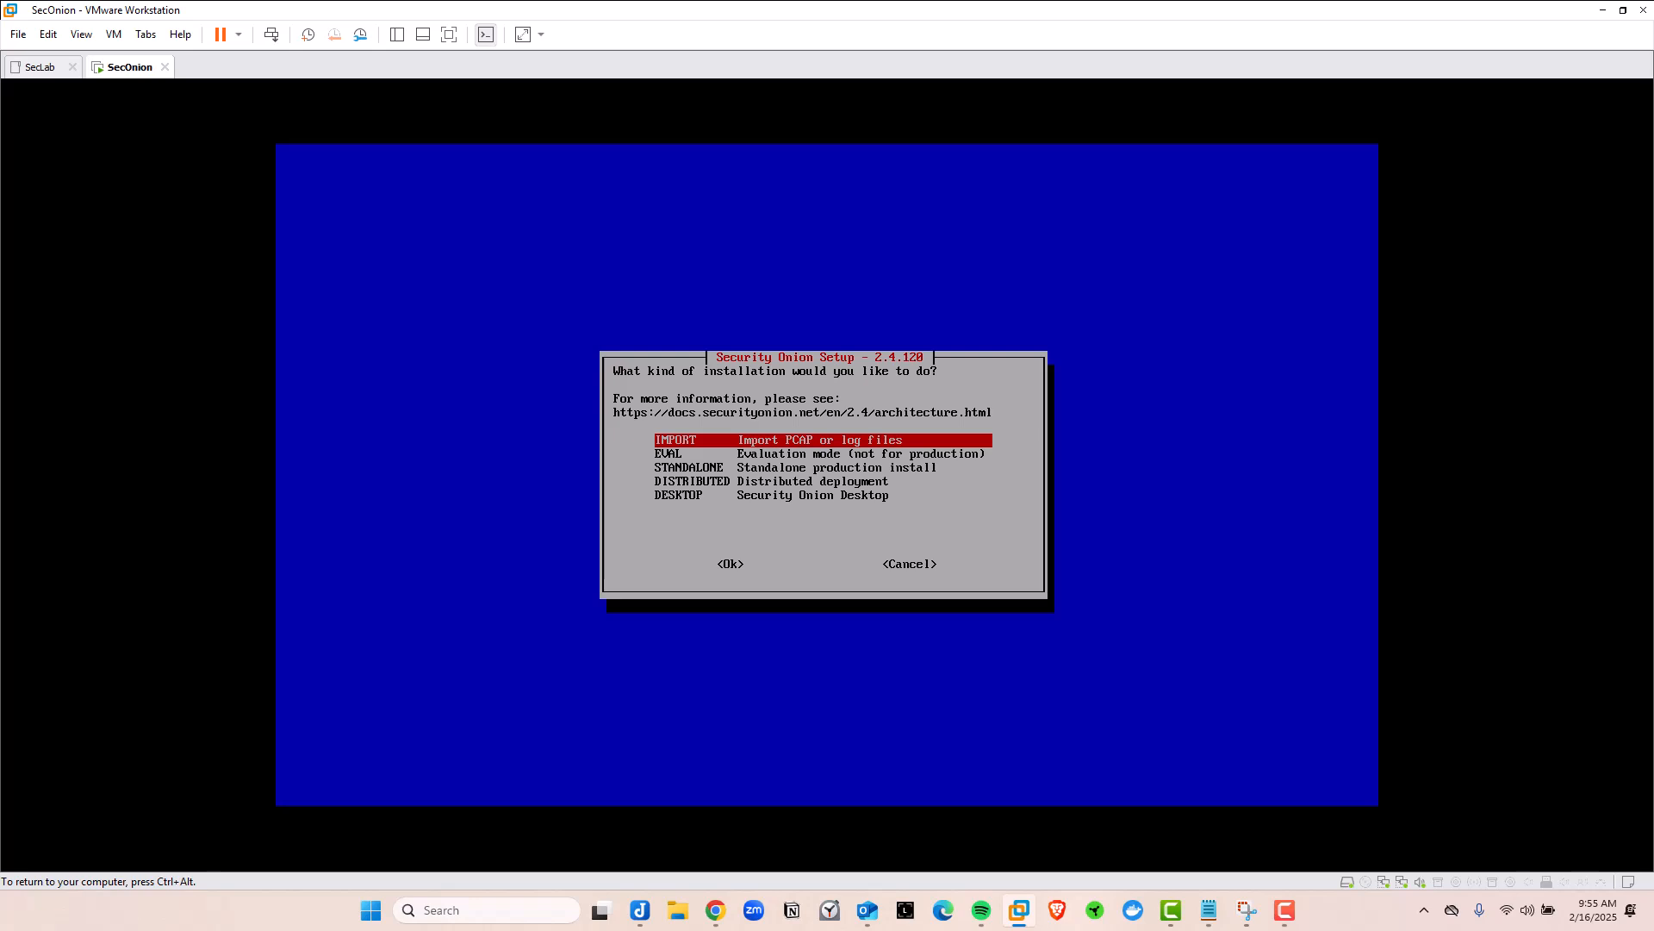
key("Down")
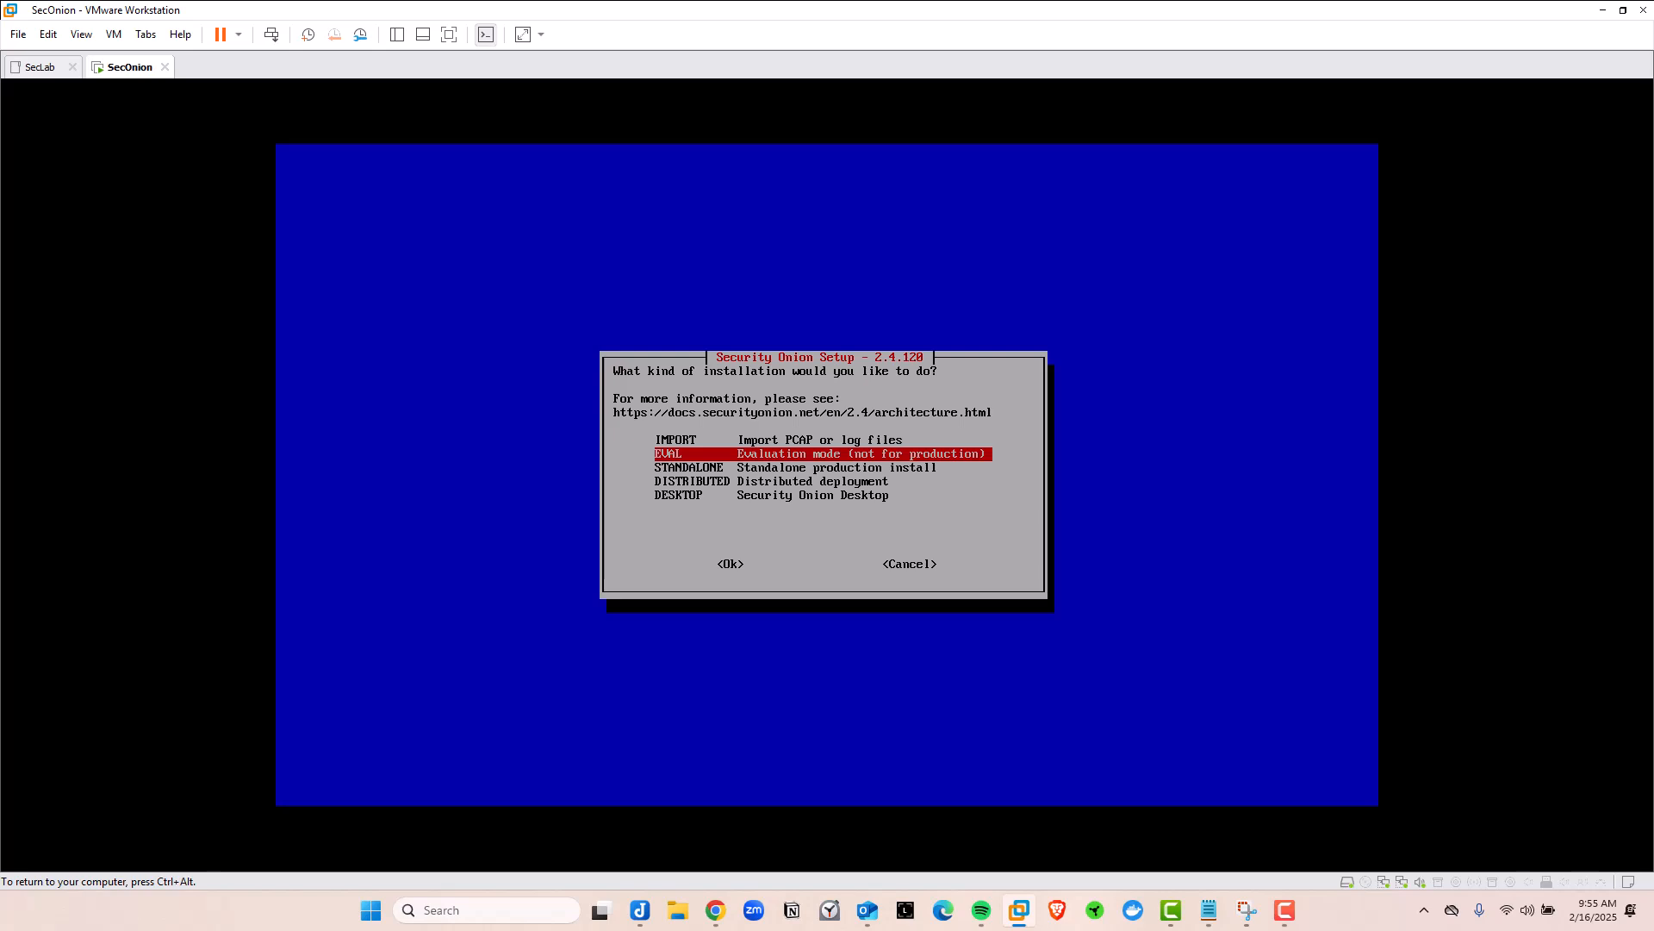
key("Up")
key("Down")
key("Tab")
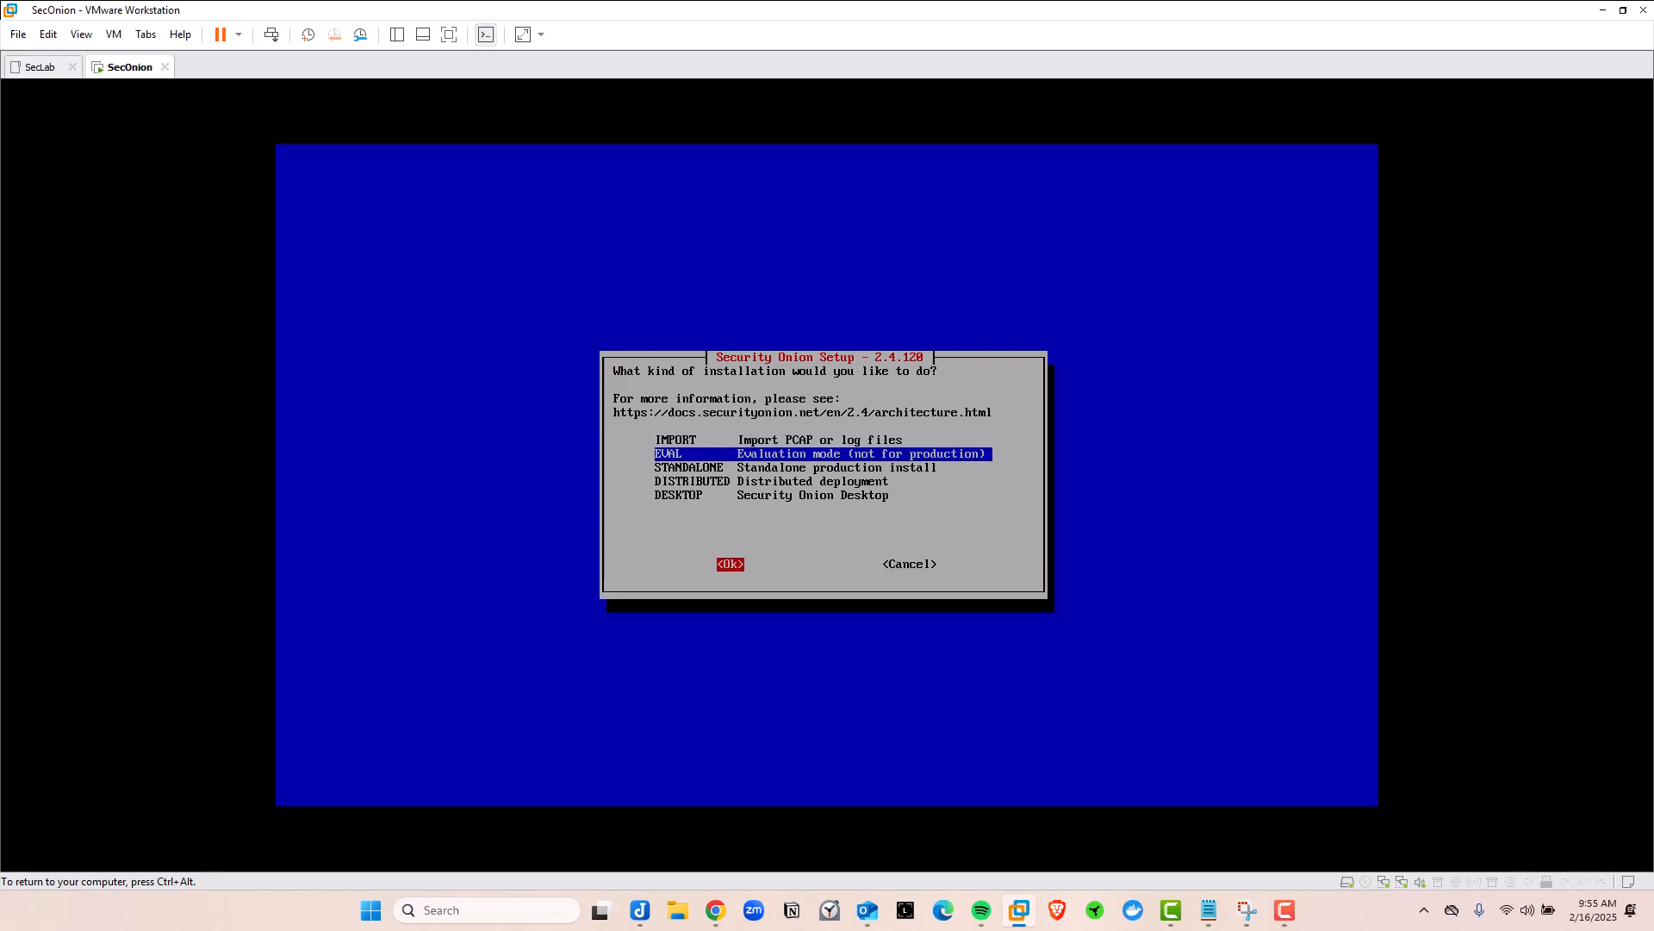
key("Return")
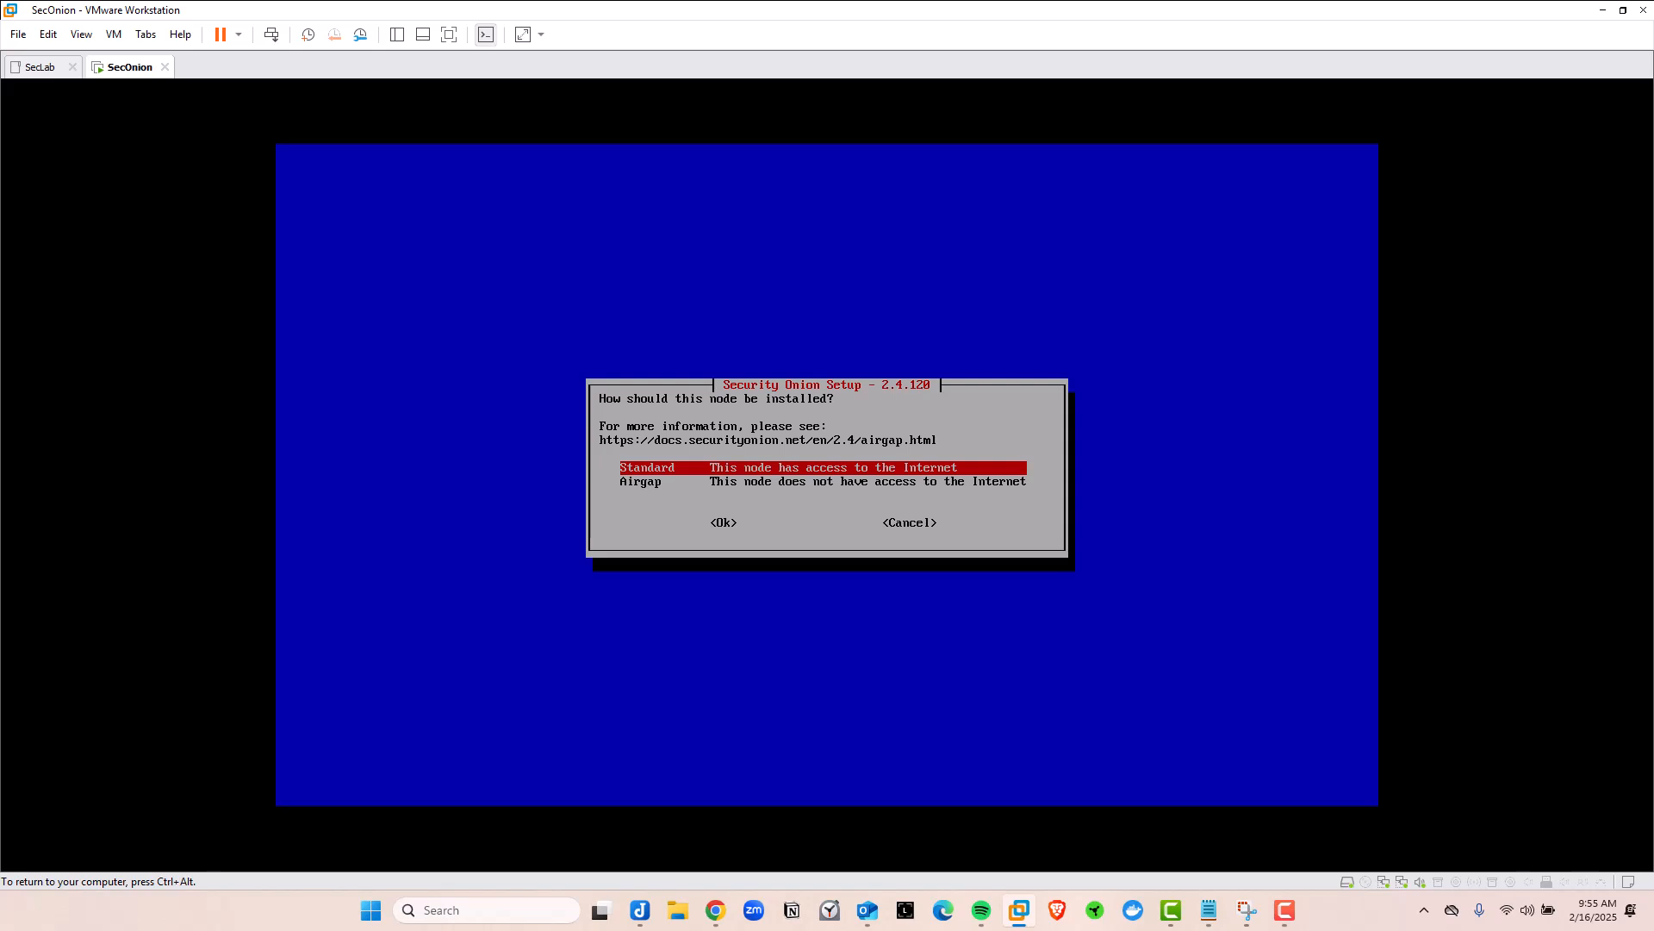
key("Tab")
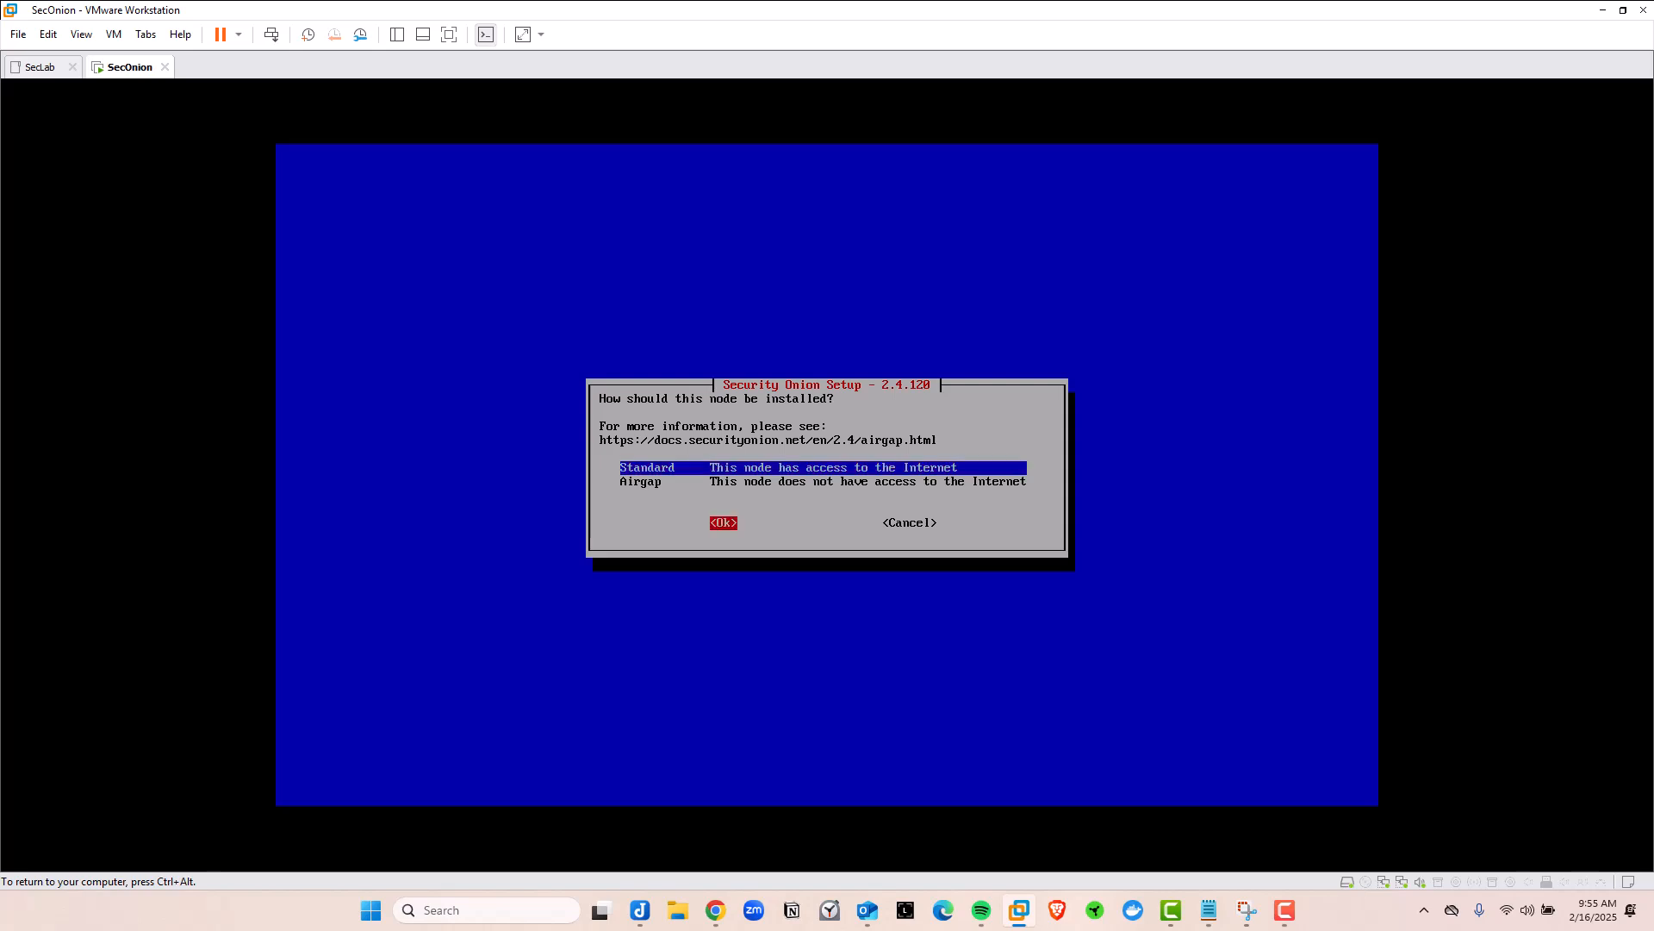
key("Return")
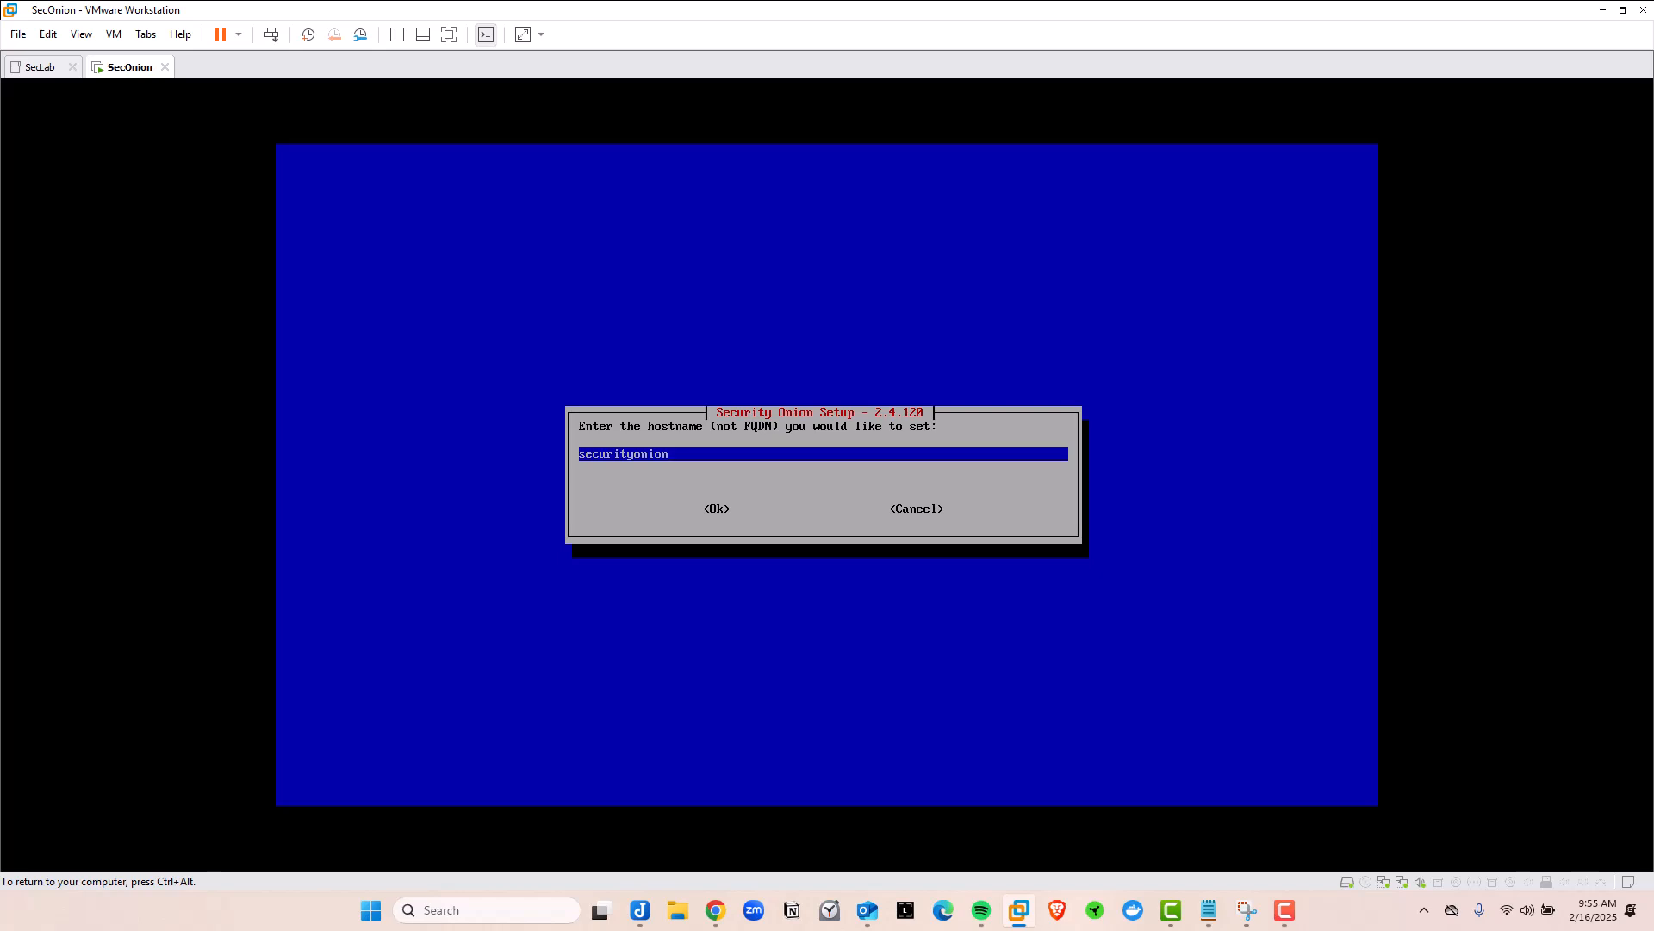
Replace the default hostname securityonion with soc
key("BackSpace")
key("BackSpace")
key("BackSpace")
key("BackSpace")
key("BackSpace")
key("BackSpace")
key("BackSpace")
key("BackSpace")
key("BackSpace")
key("BackSpace")
key("BackSpace")
key("BackSpace")
key("BackSpace")
type("soc")
key("Tab")
key("Return")
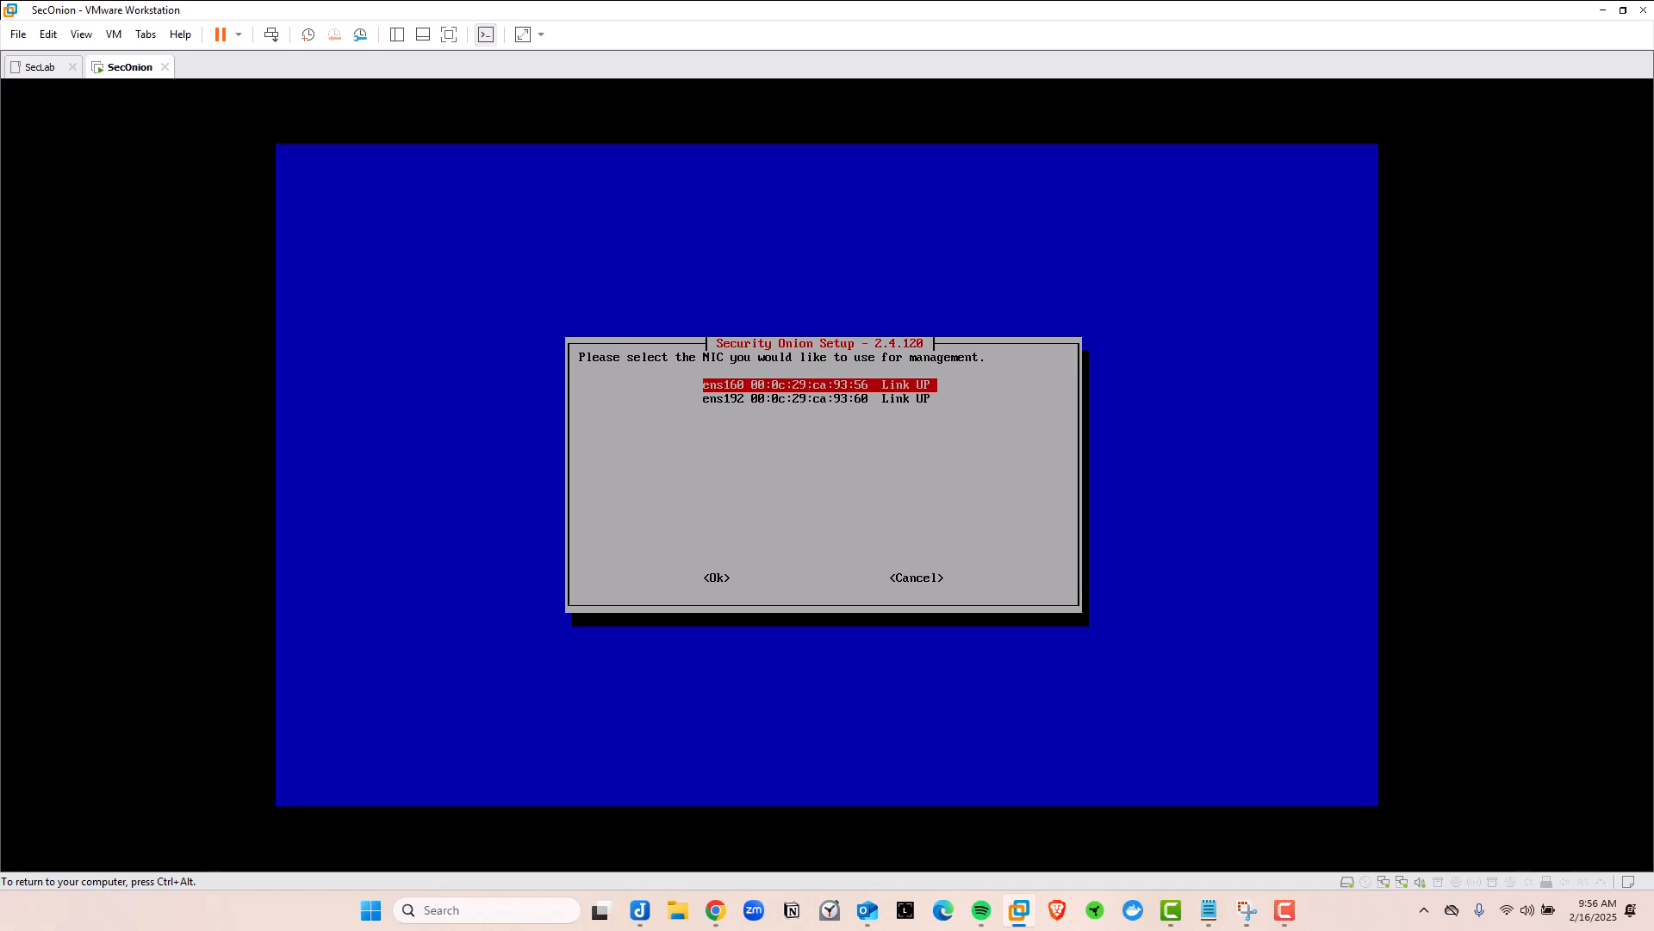
Keep ens160 rather than ens192 as the management interface and confirm it
key("Down")
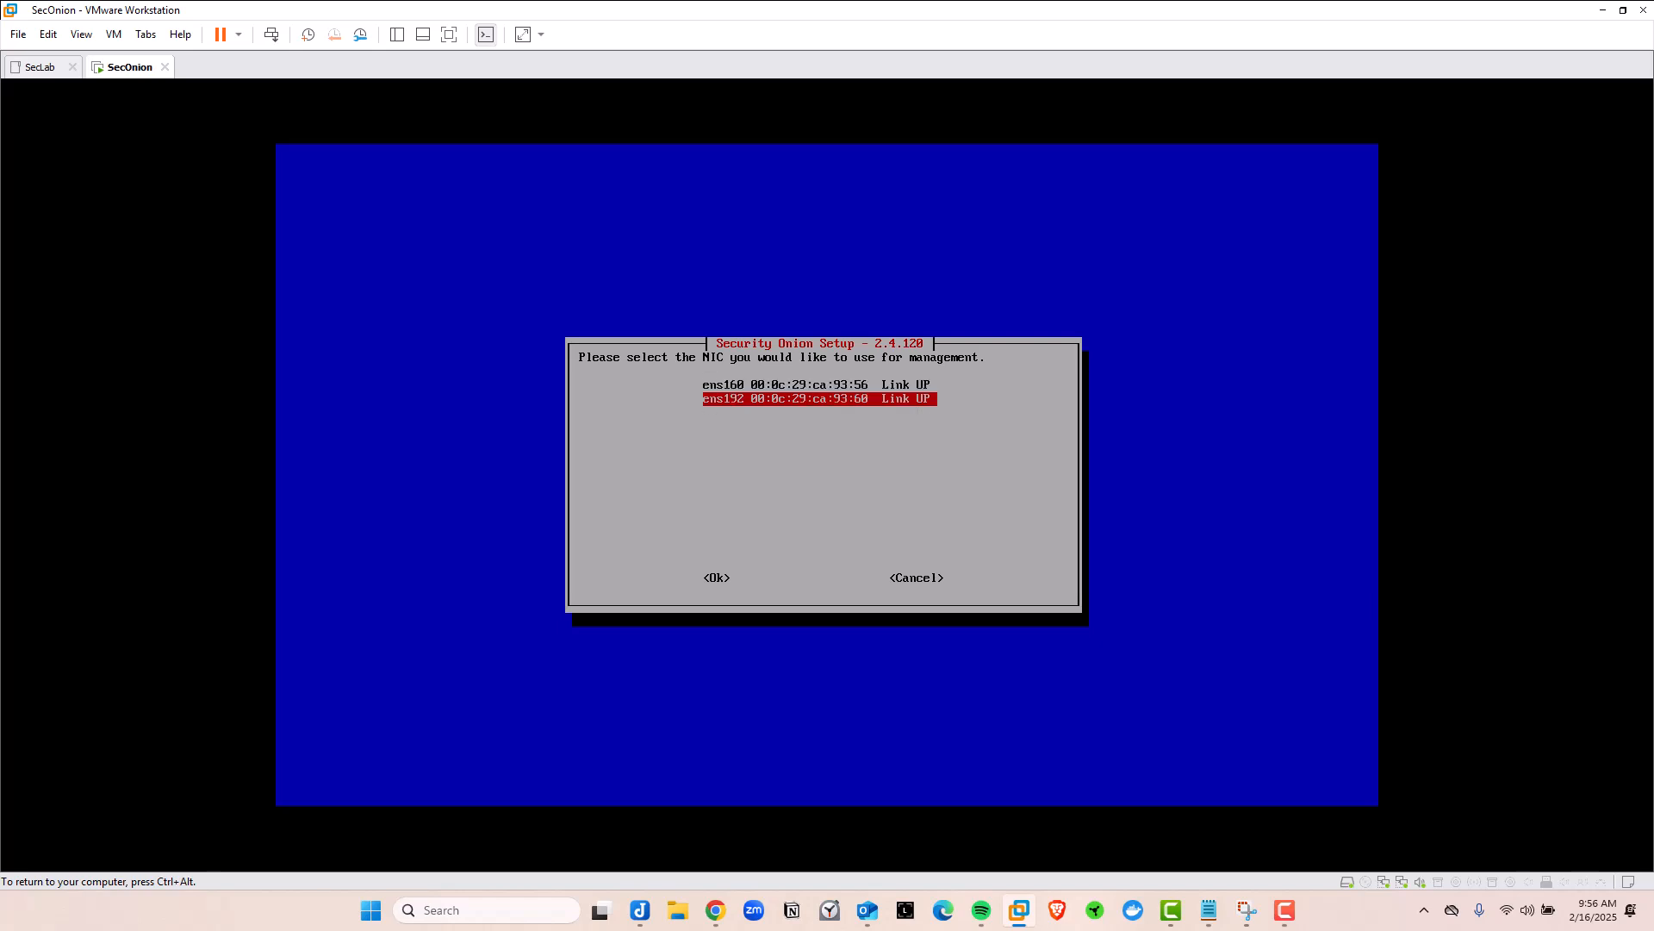
key("Up")
key("Down")
key("Up")
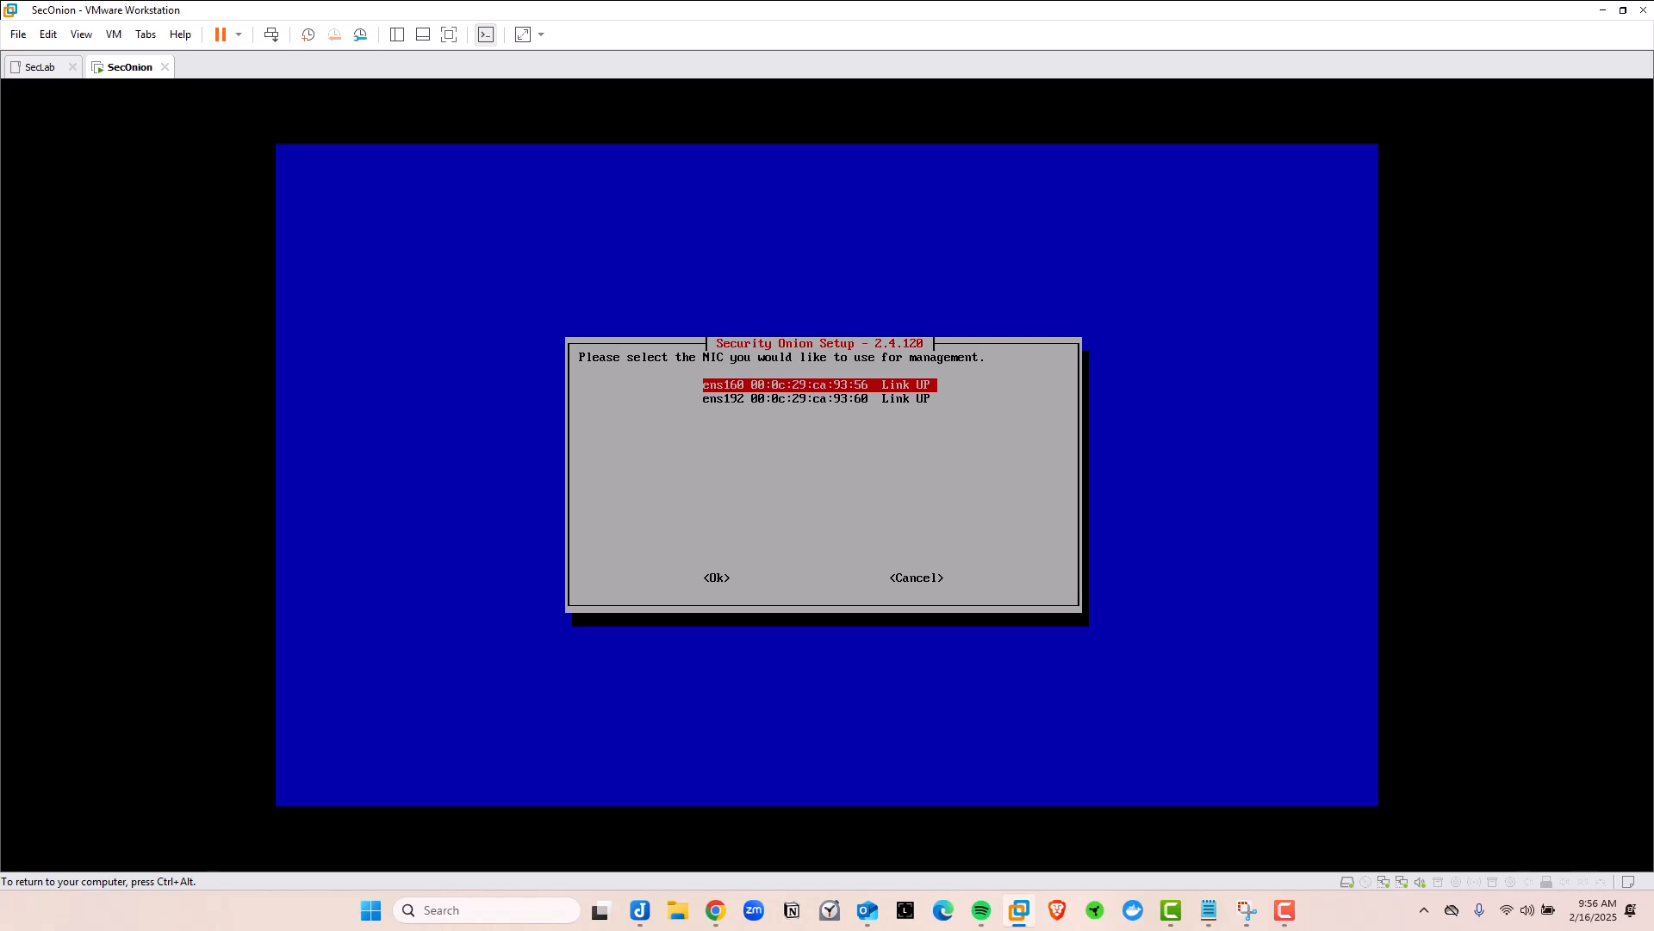
key("Down")
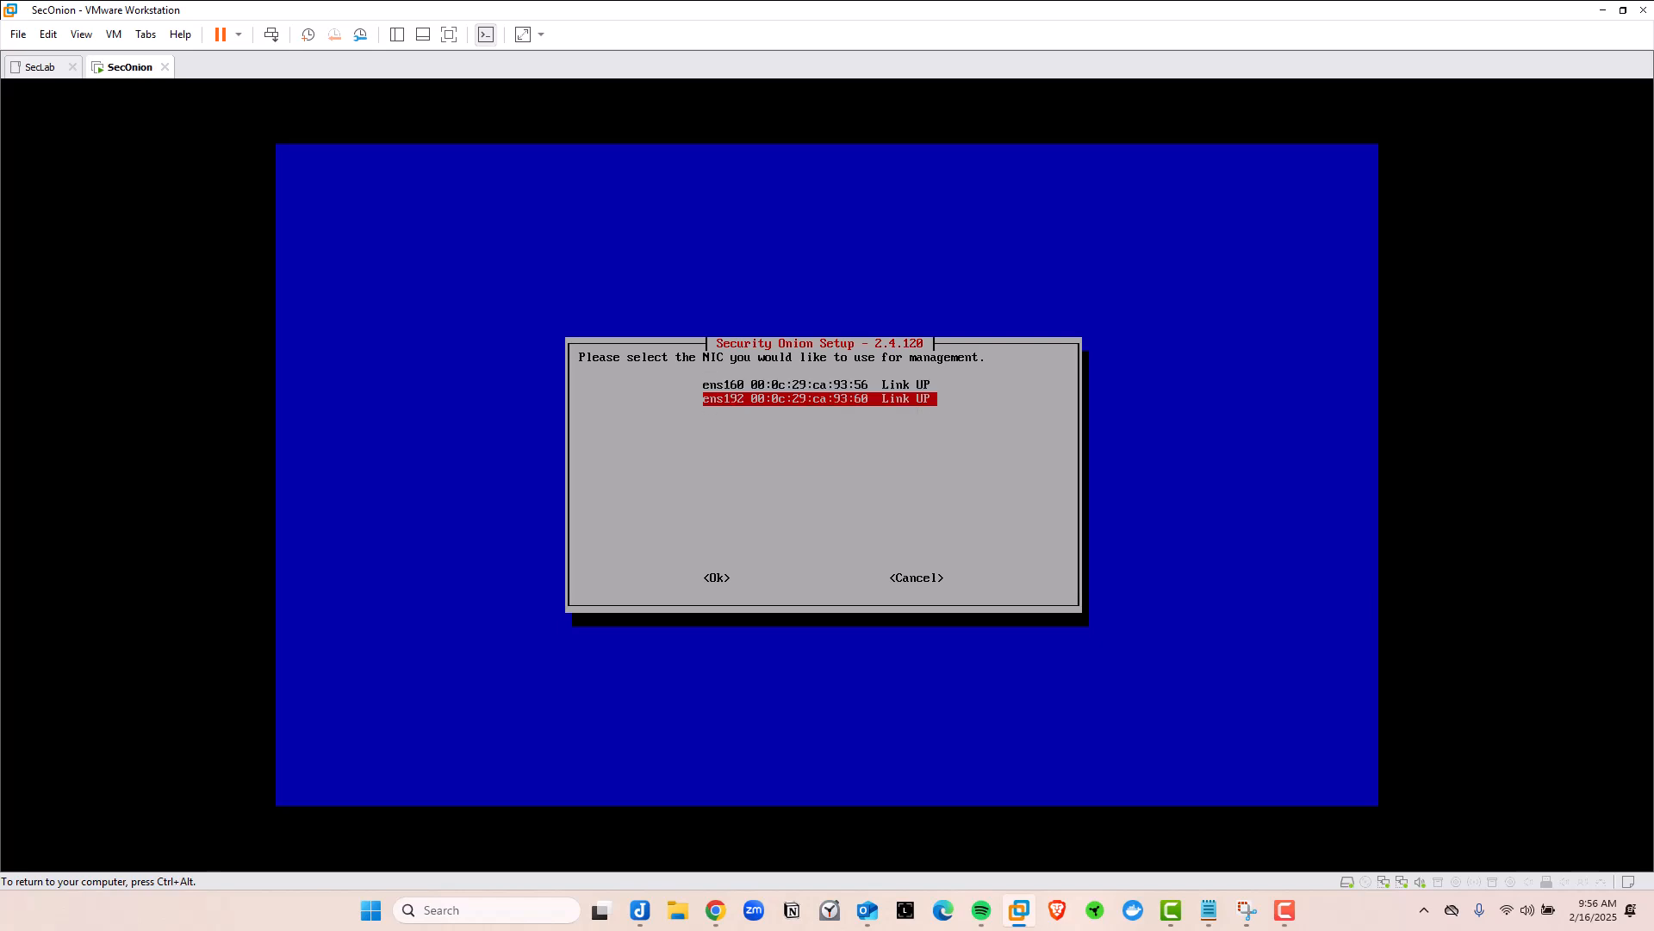
key("Up")
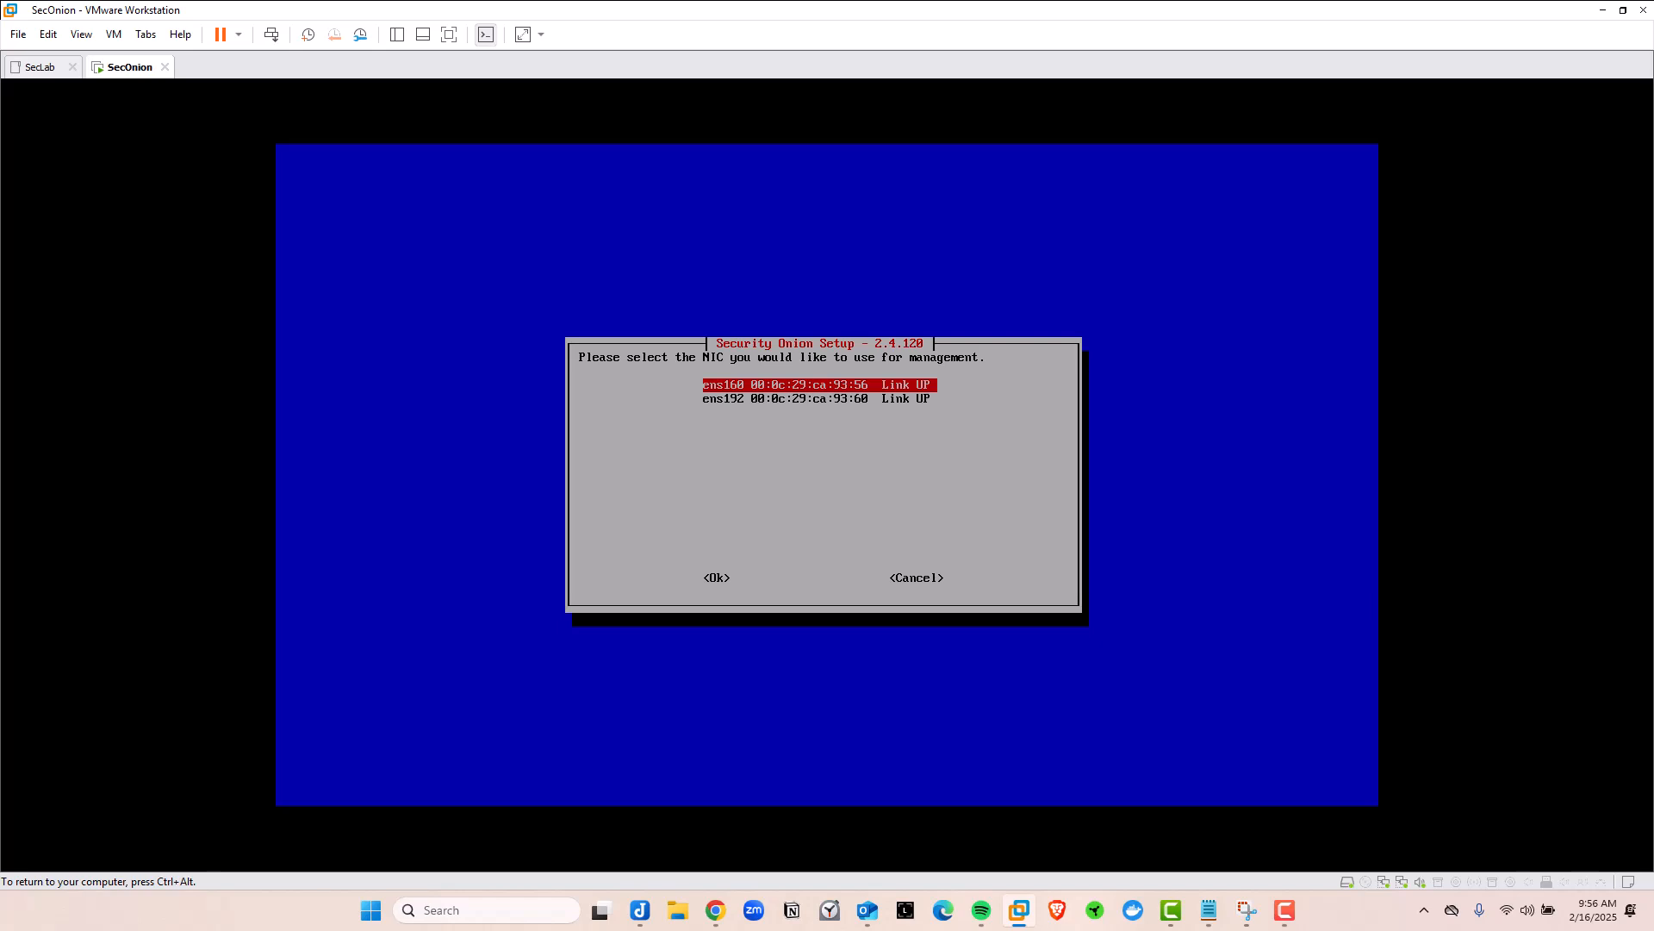
key("Tab")
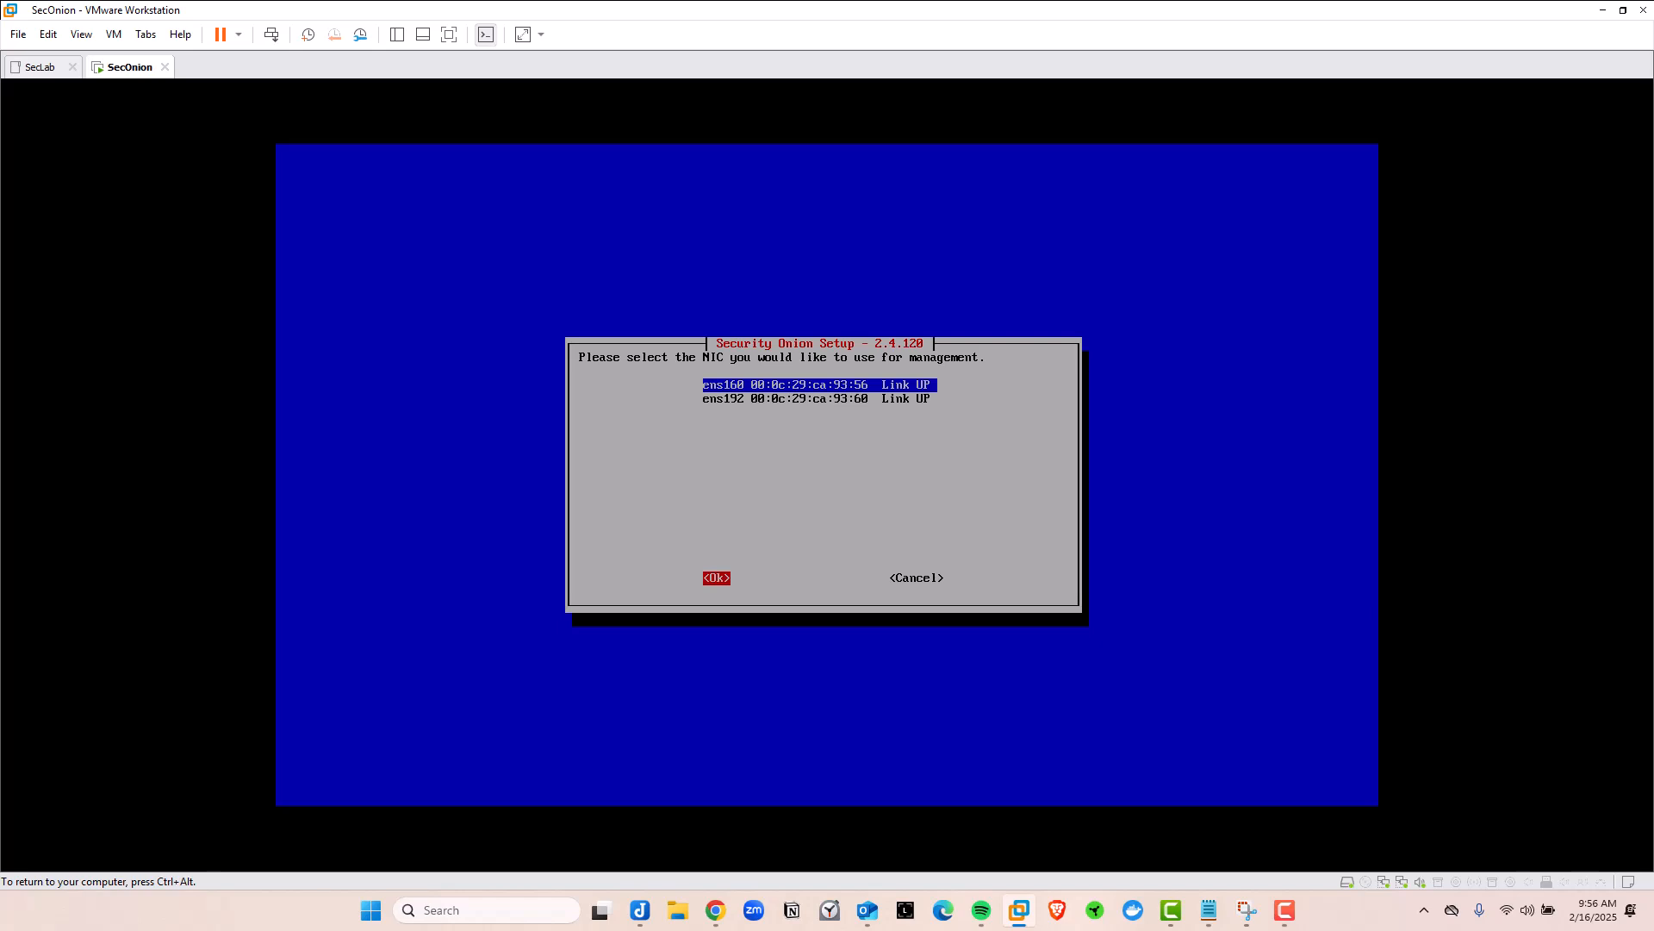
key("Return")
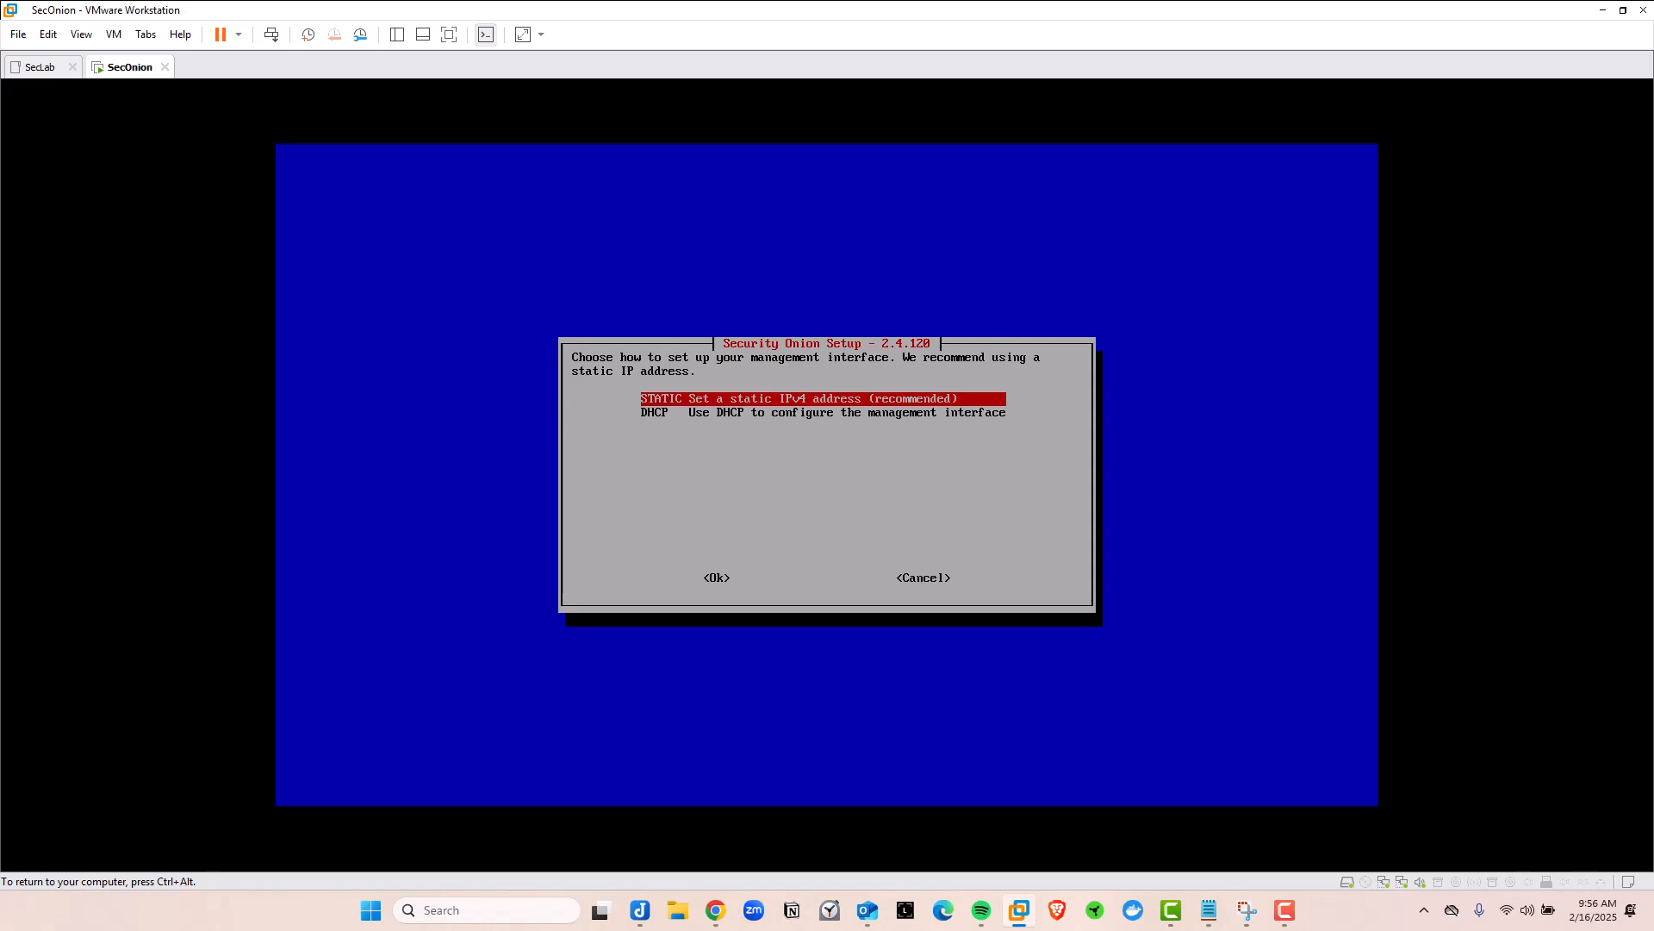
Pick STATIC management addressing and enter 10.0.0.101/24 as the installation's IPv4 address
key("Tab")
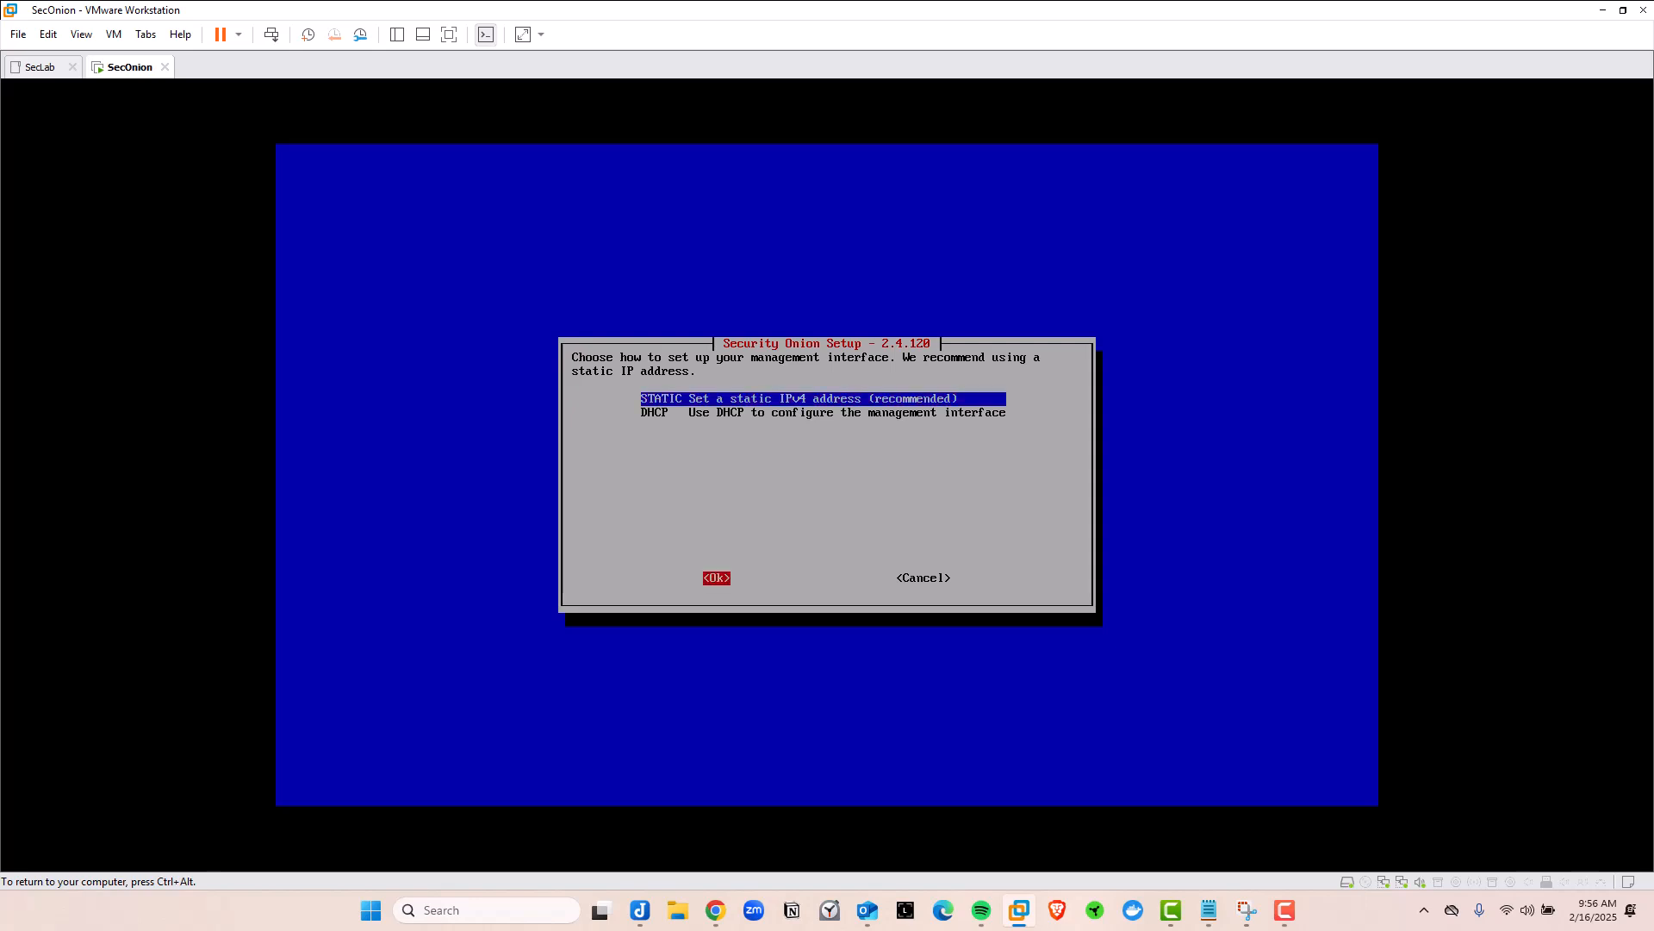
key("Tab")
key("Tab")
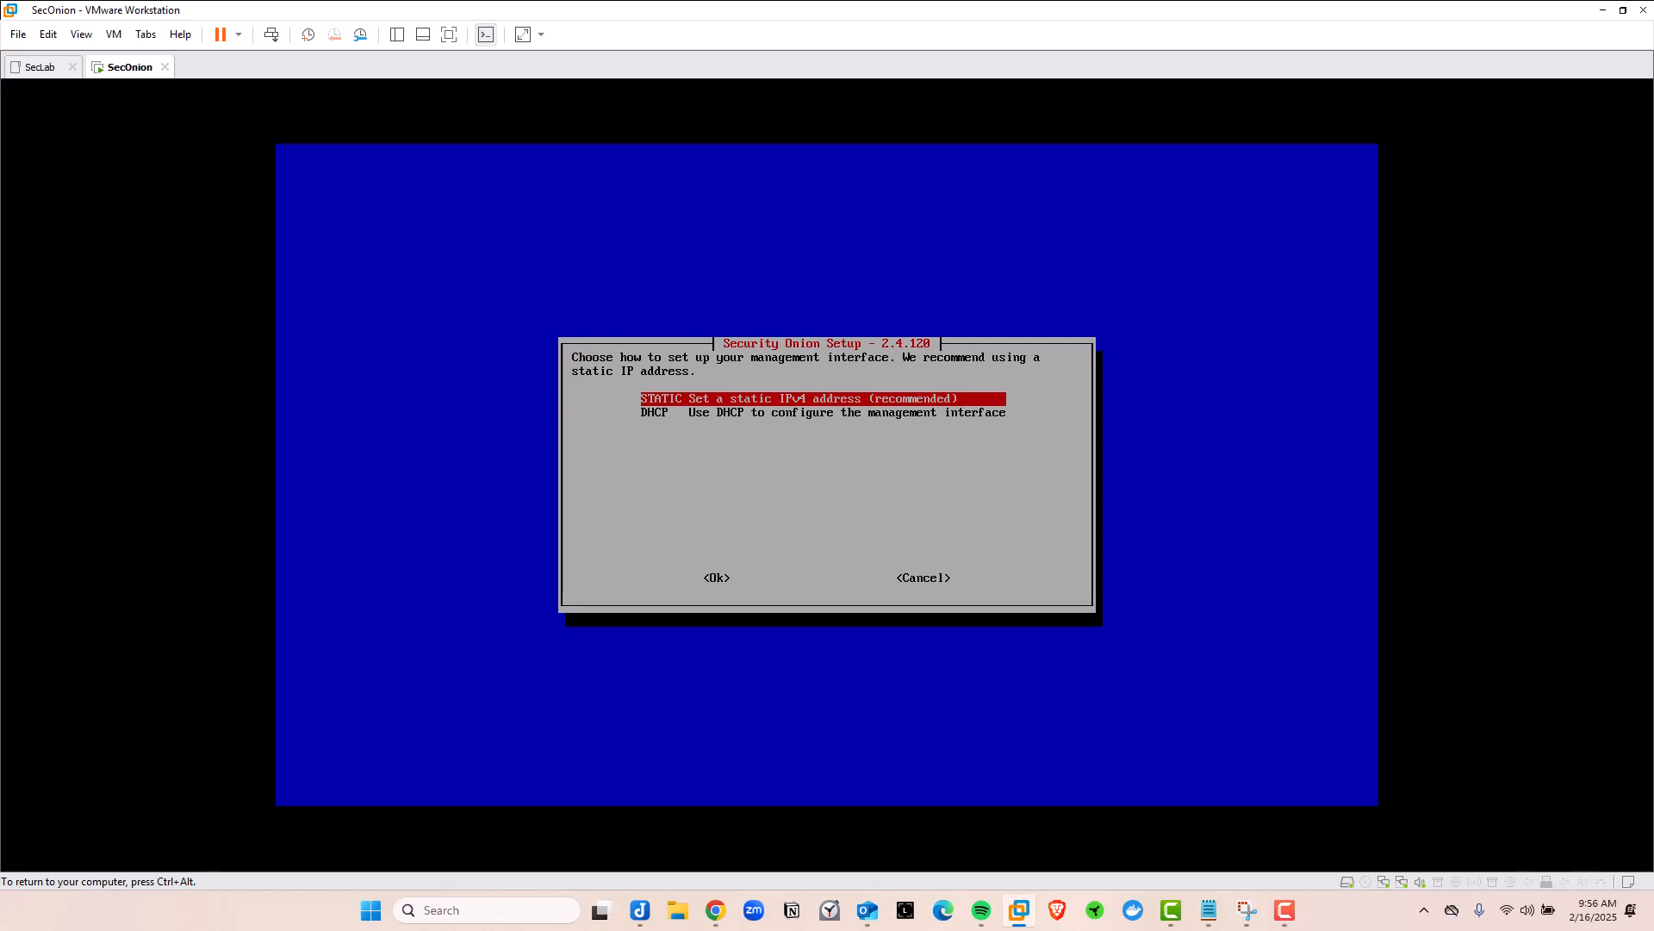
key("Down")
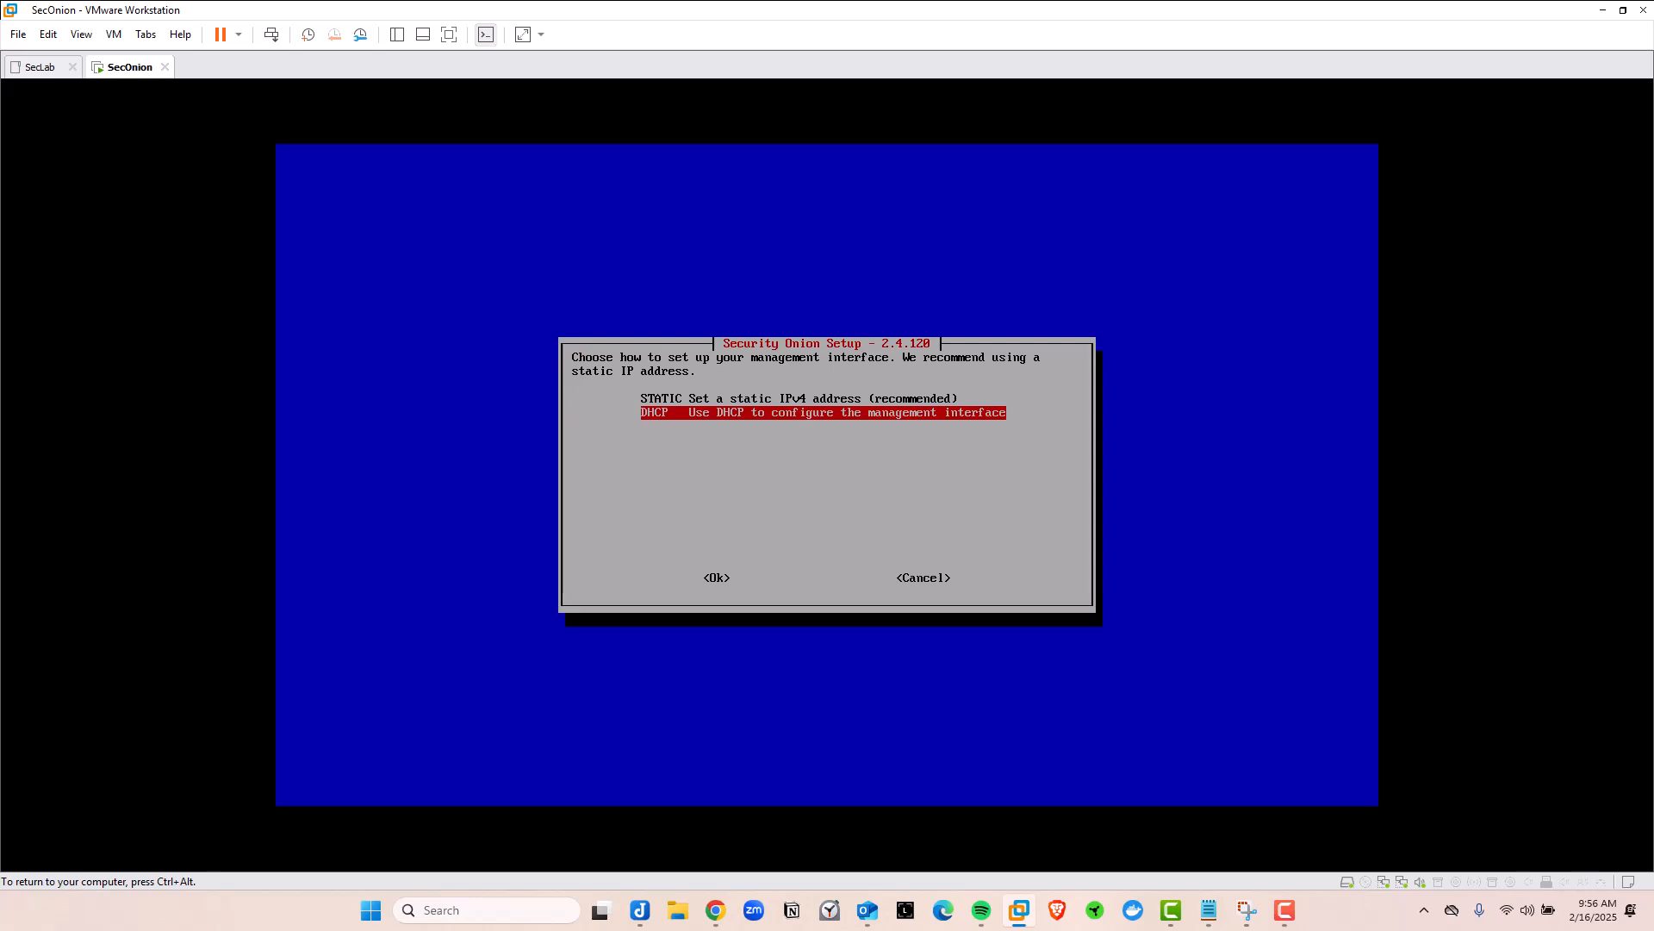
key("Up")
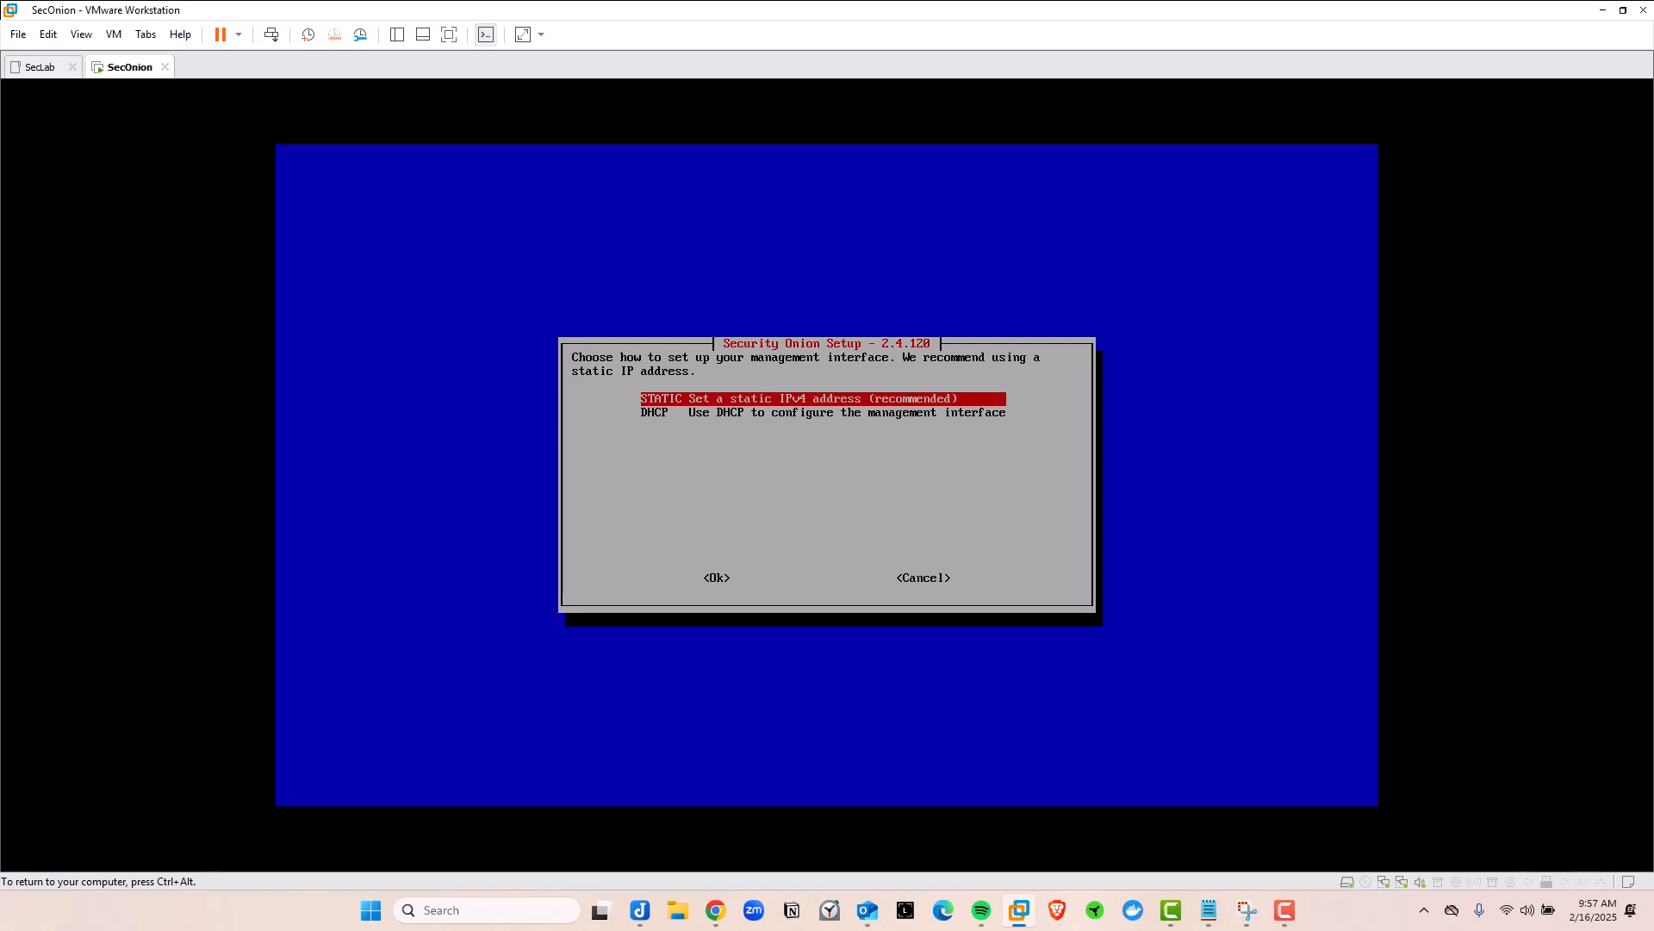
key("Tab")
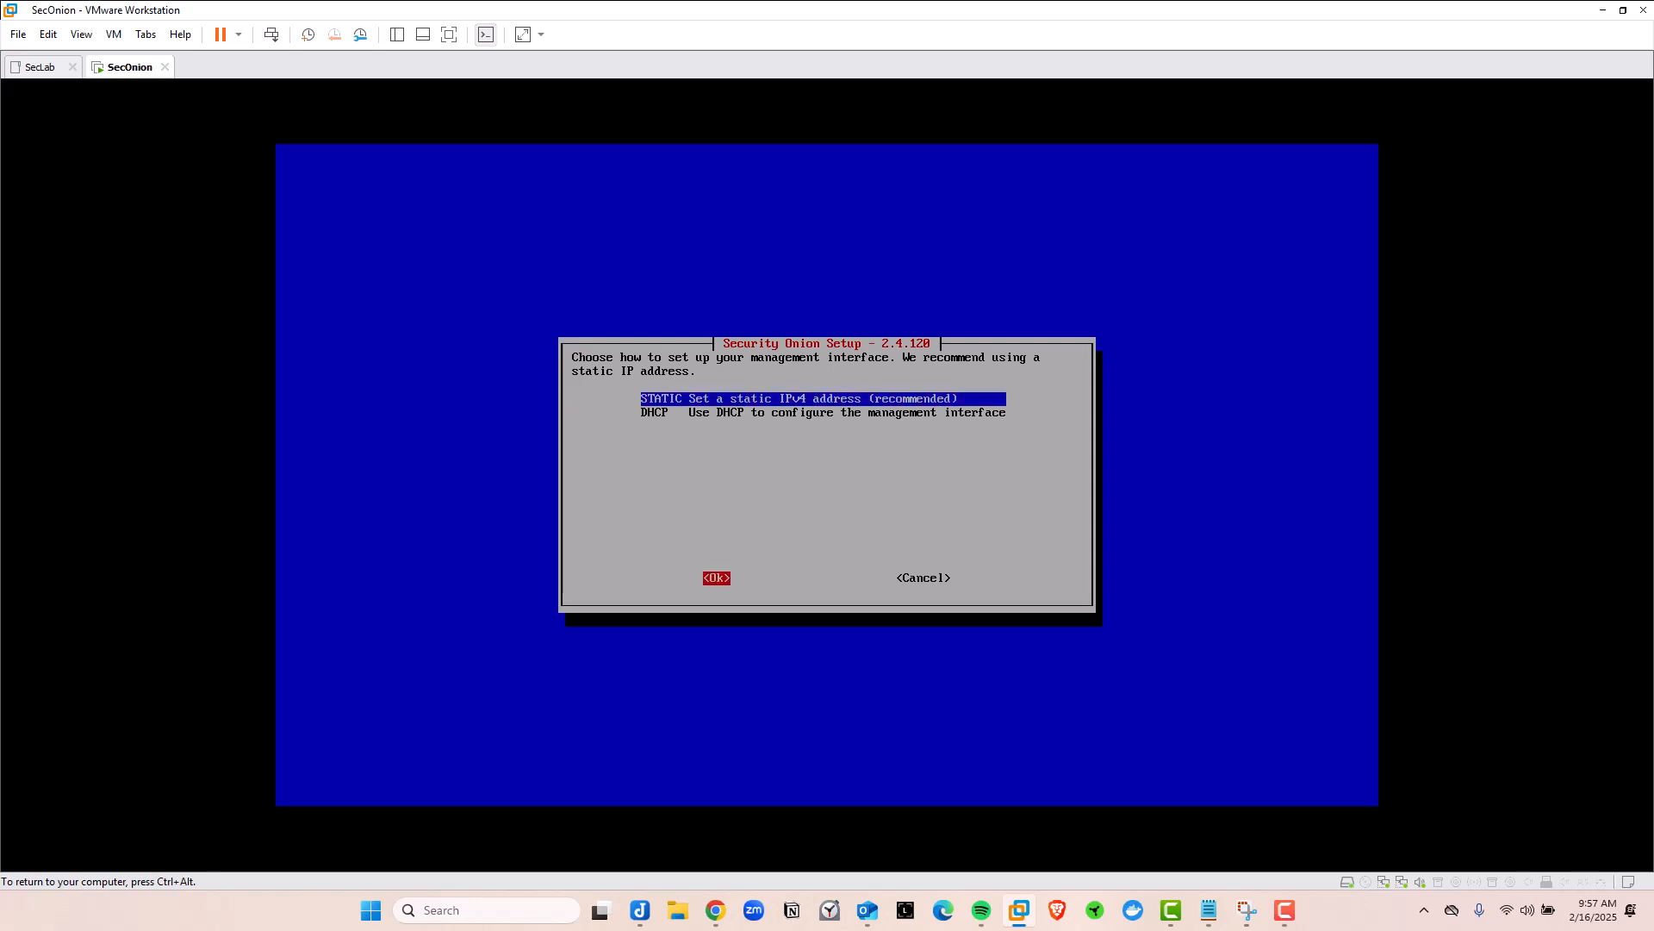
key("Return")
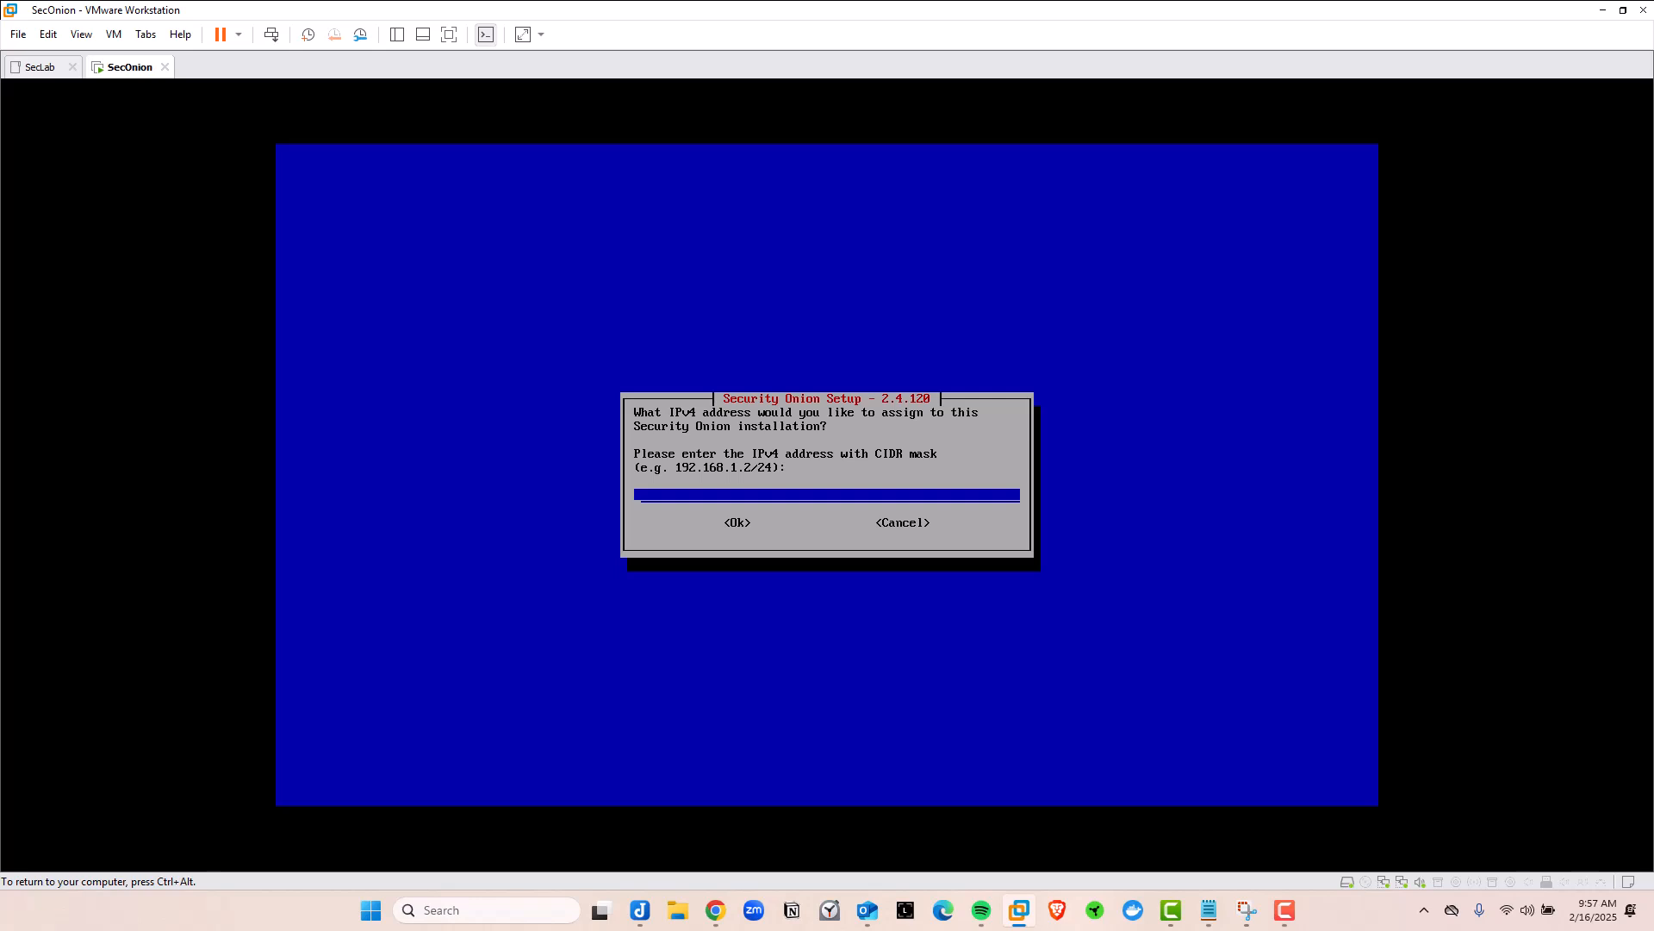
type("10.0.0.101/24")
key("ctrl+alt")
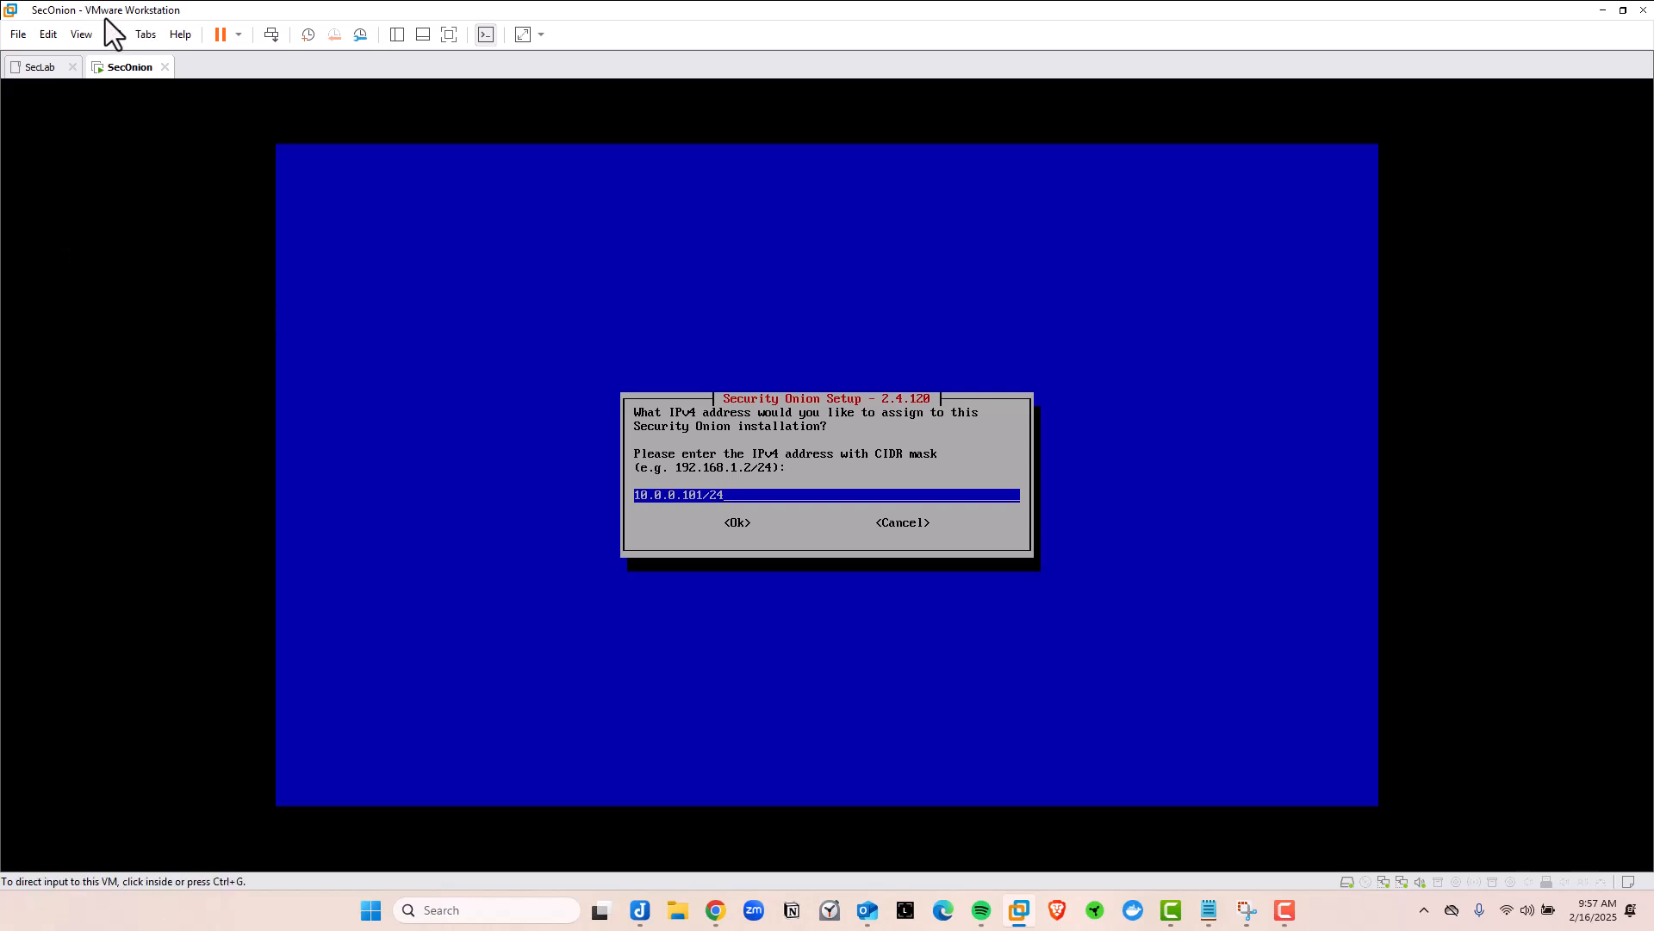
Open Edit > Virtual Network Editor and select VMnet8 to view its 10.0.0.0 NAT subnet
left_click(49, 33)
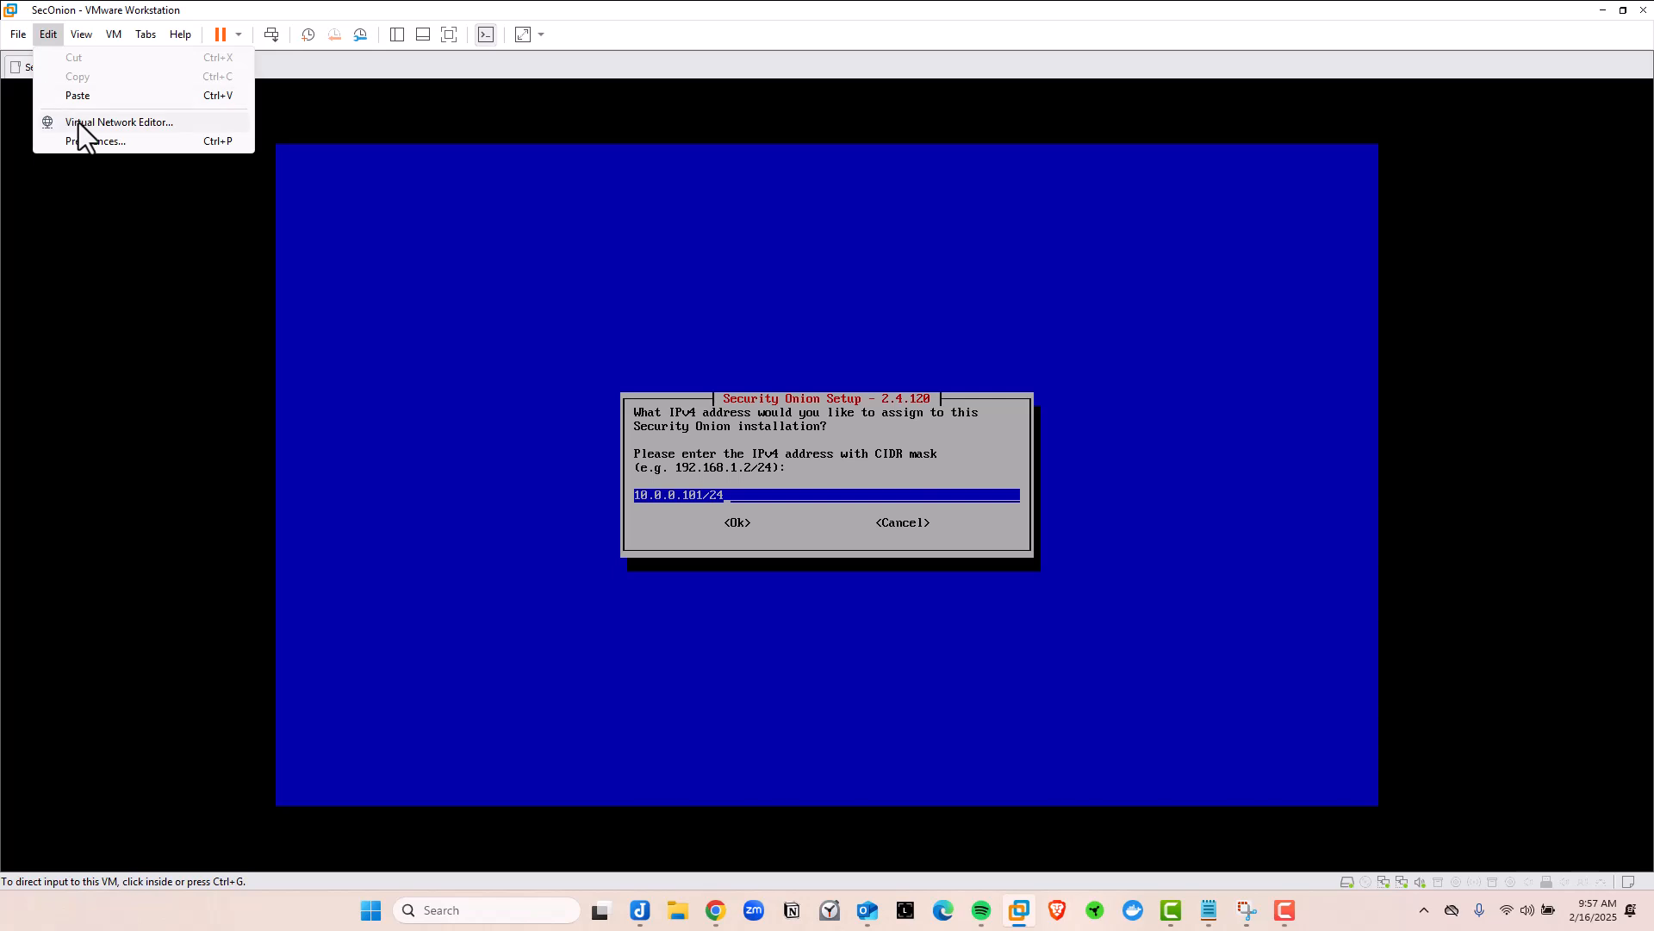
left_click(107, 123)
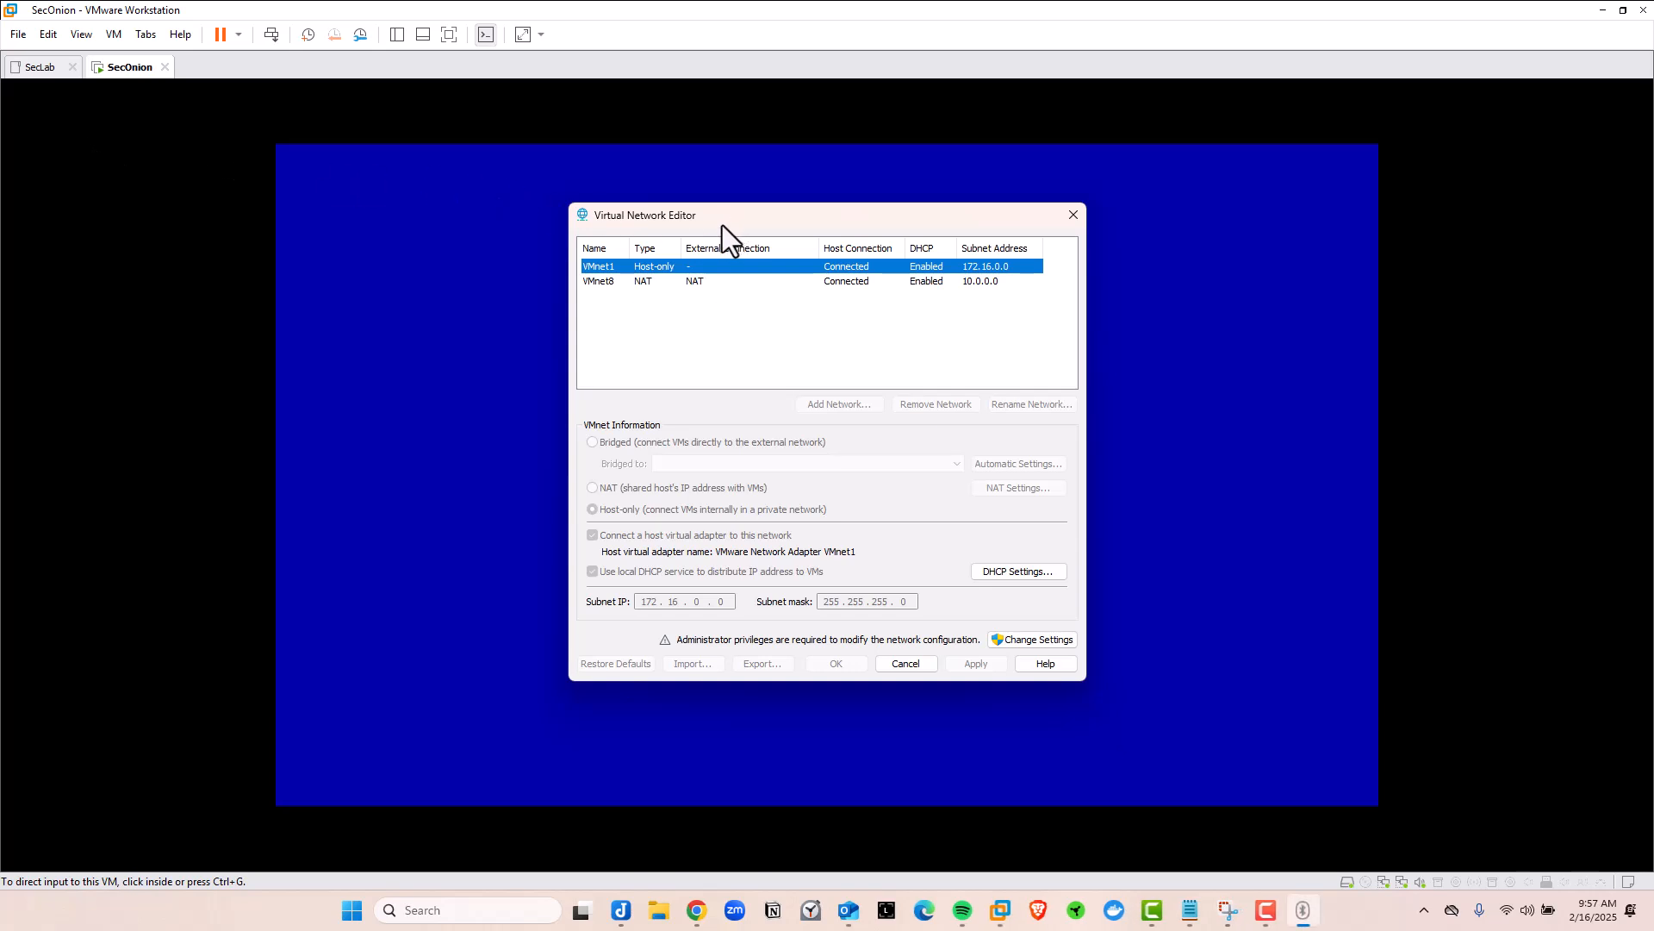
left_click_drag(722, 225, 686, 222)
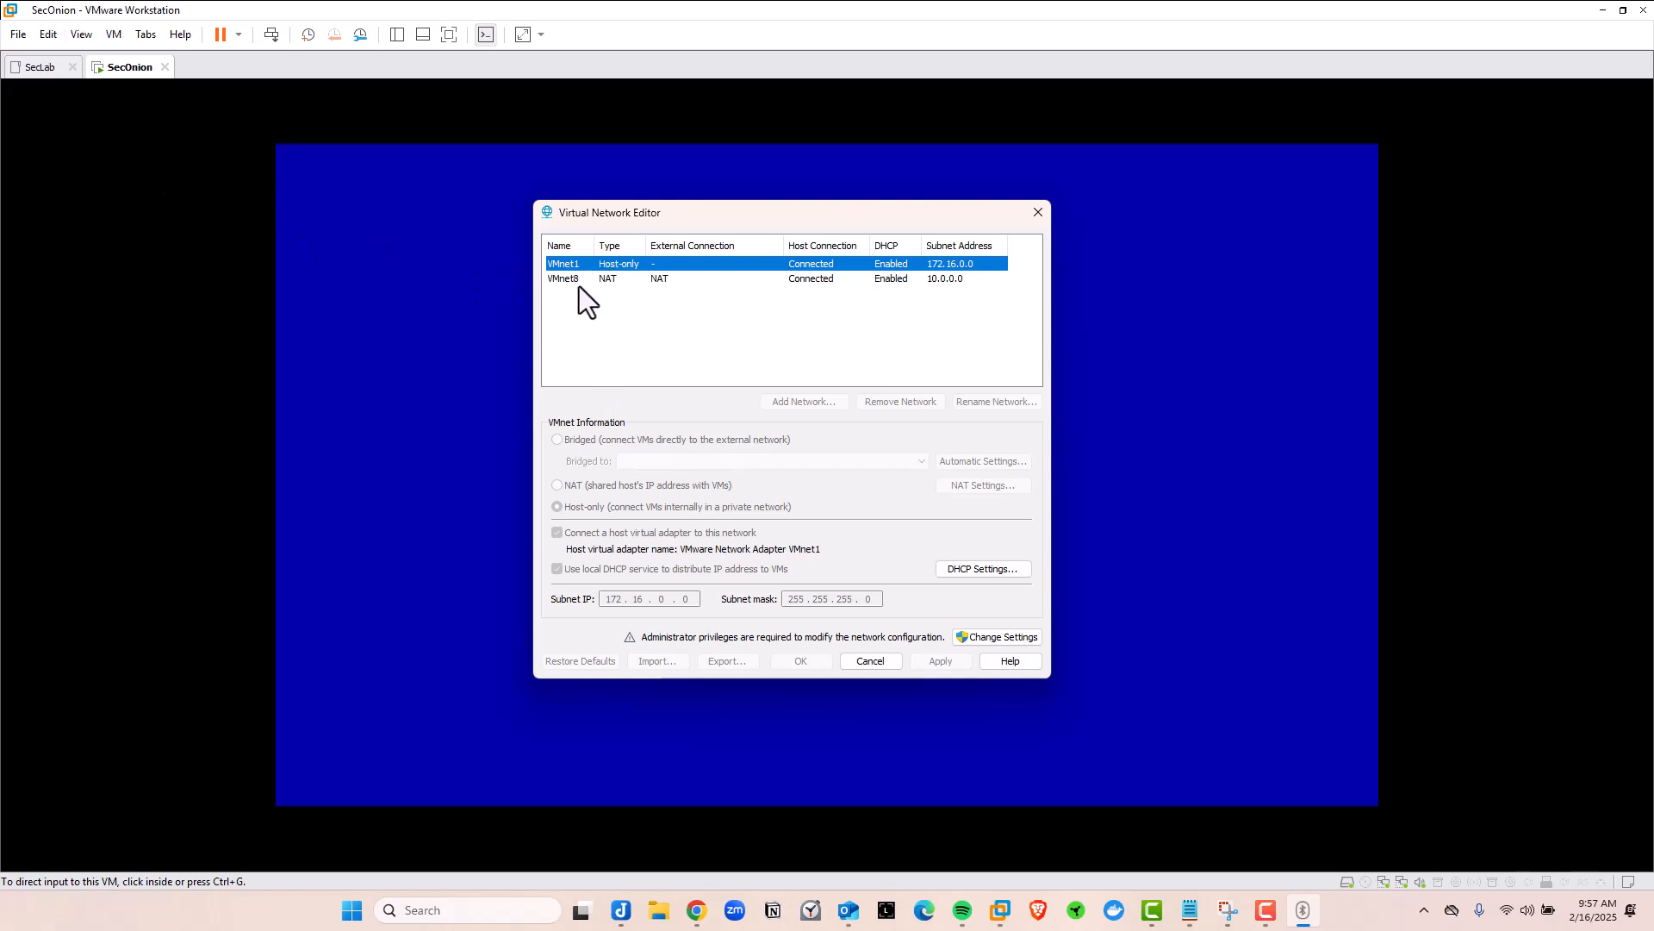
left_click(606, 283)
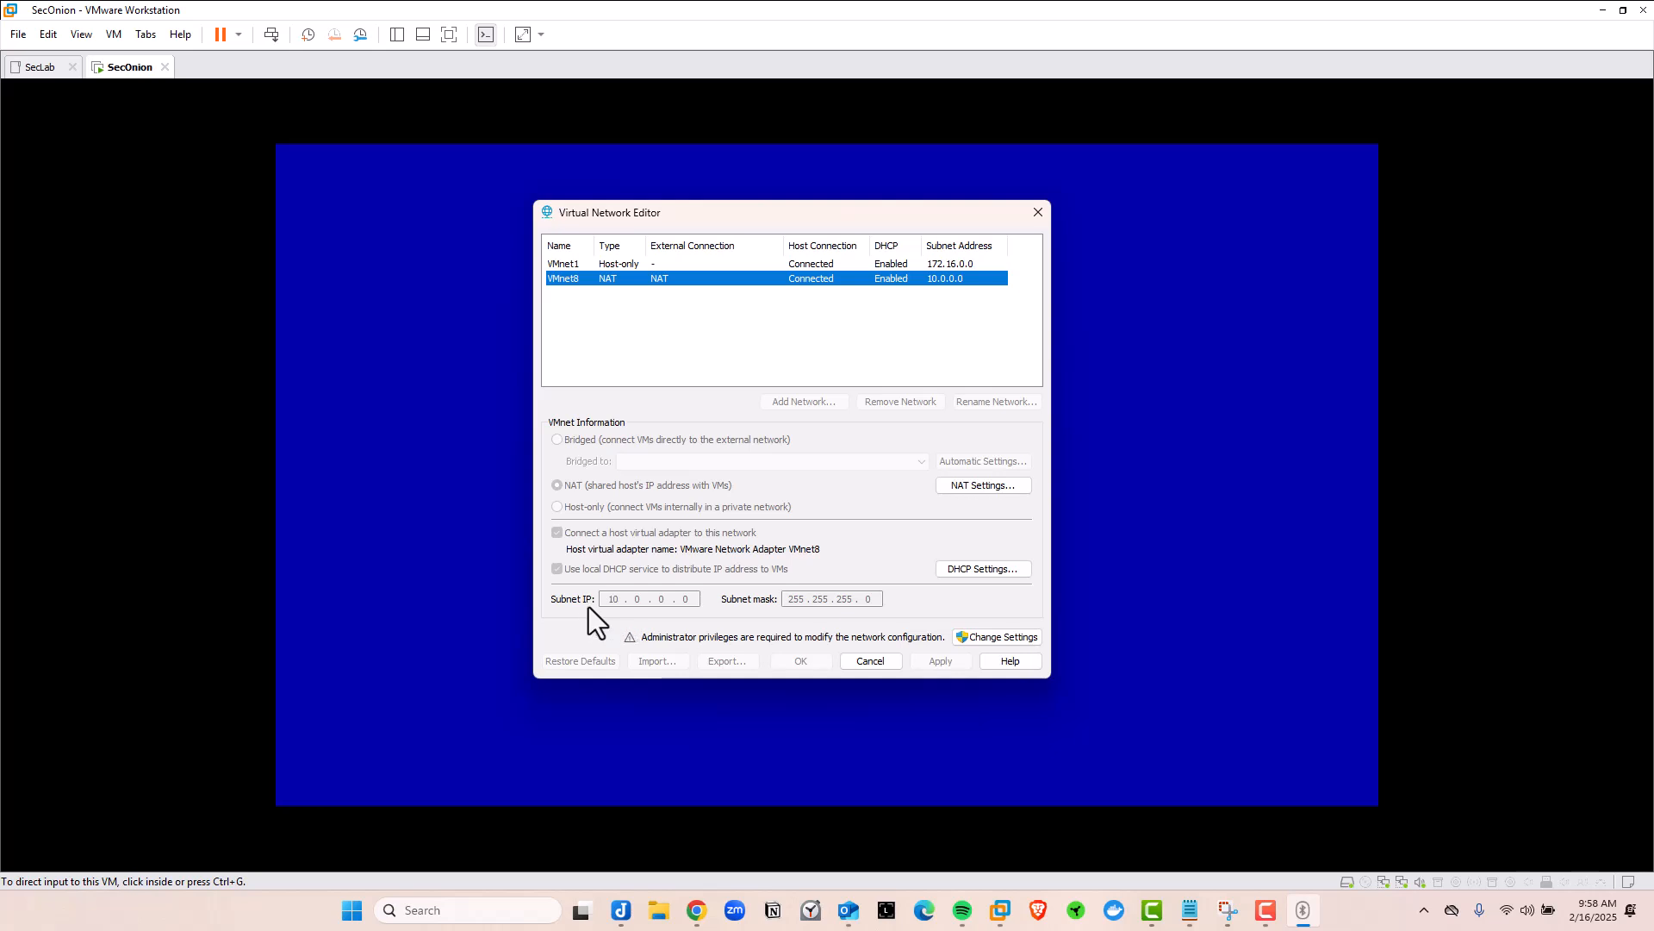
left_click(398, 38)
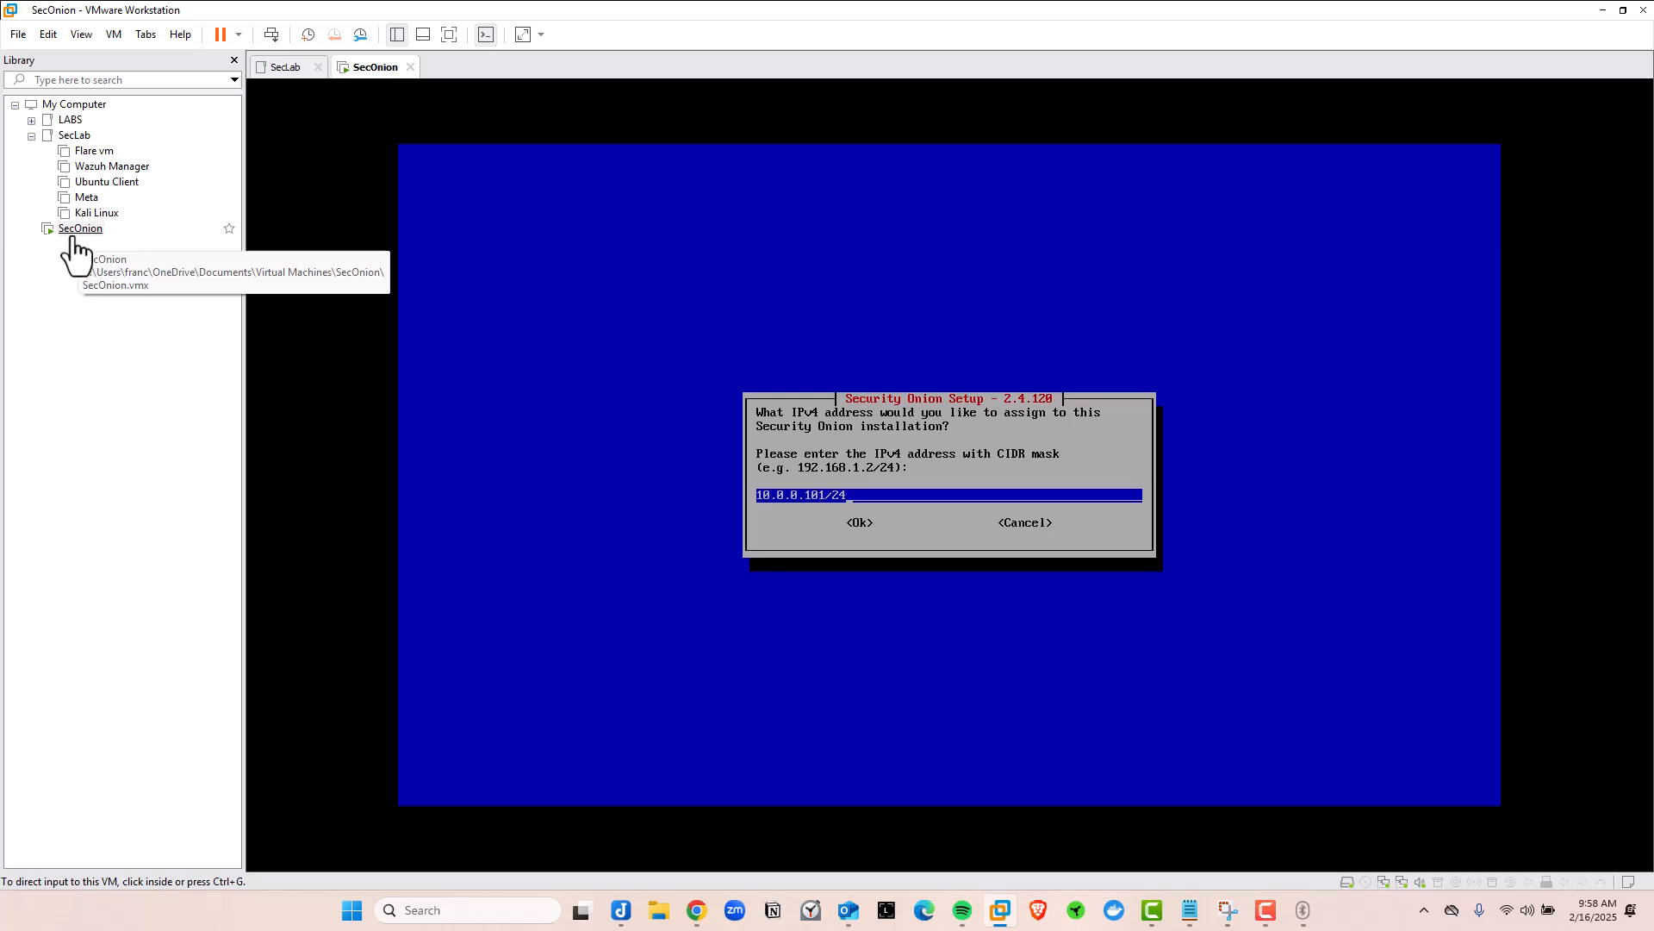
left_click(398, 36)
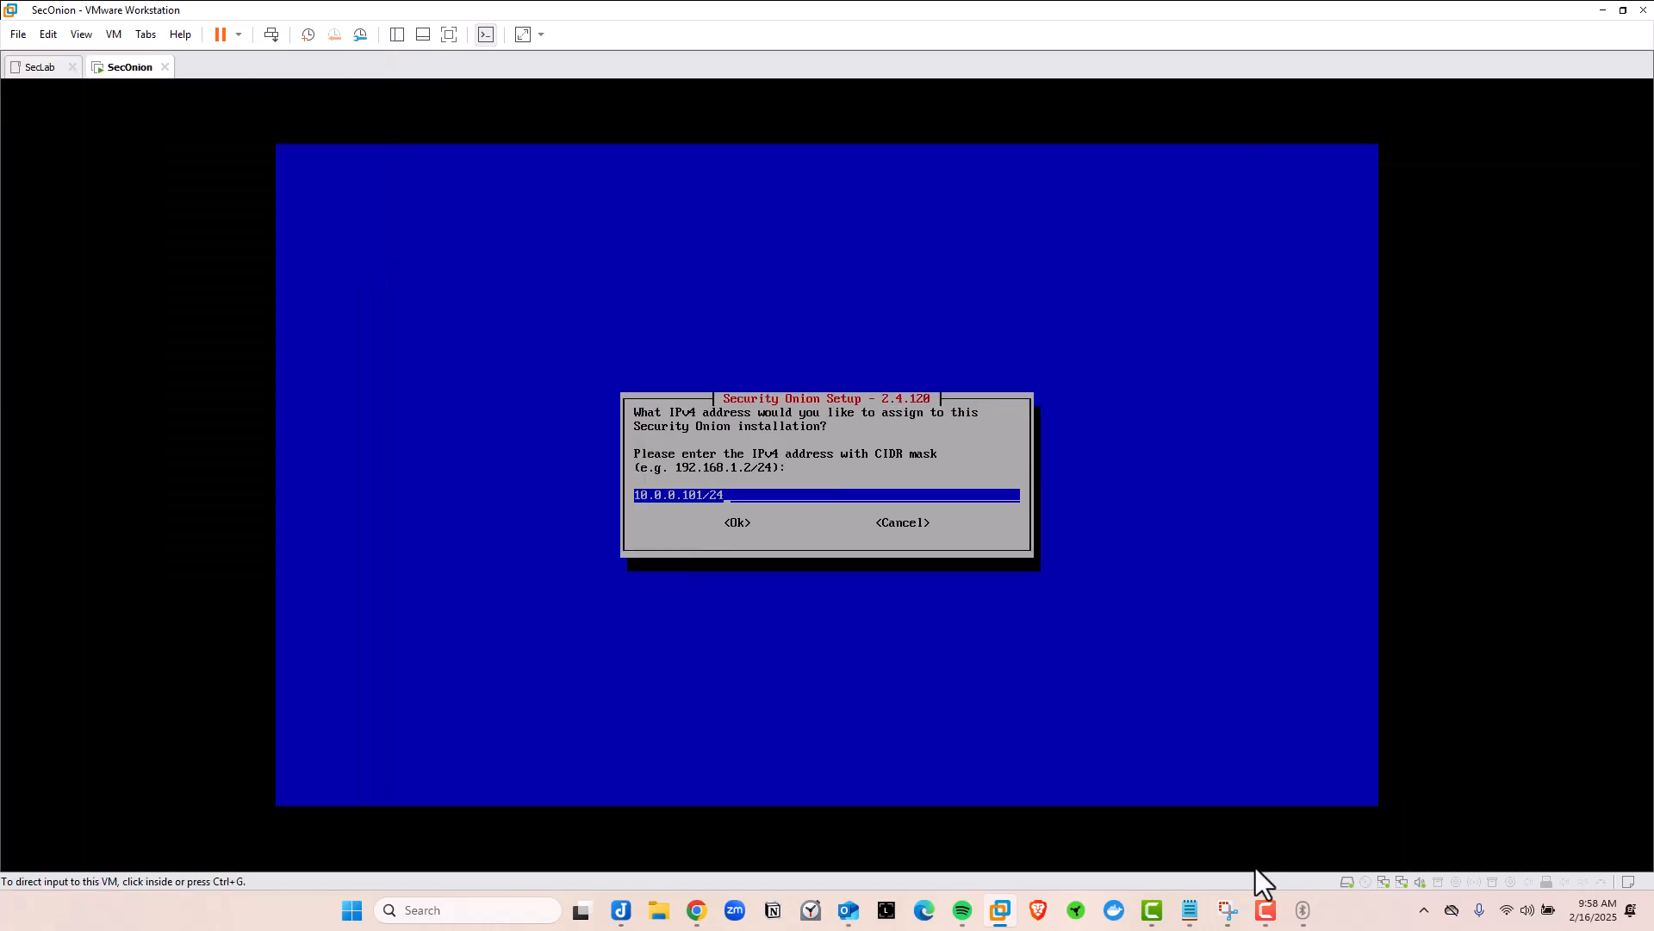
left_click(1303, 910)
left_click_drag(669, 213, 689, 214)
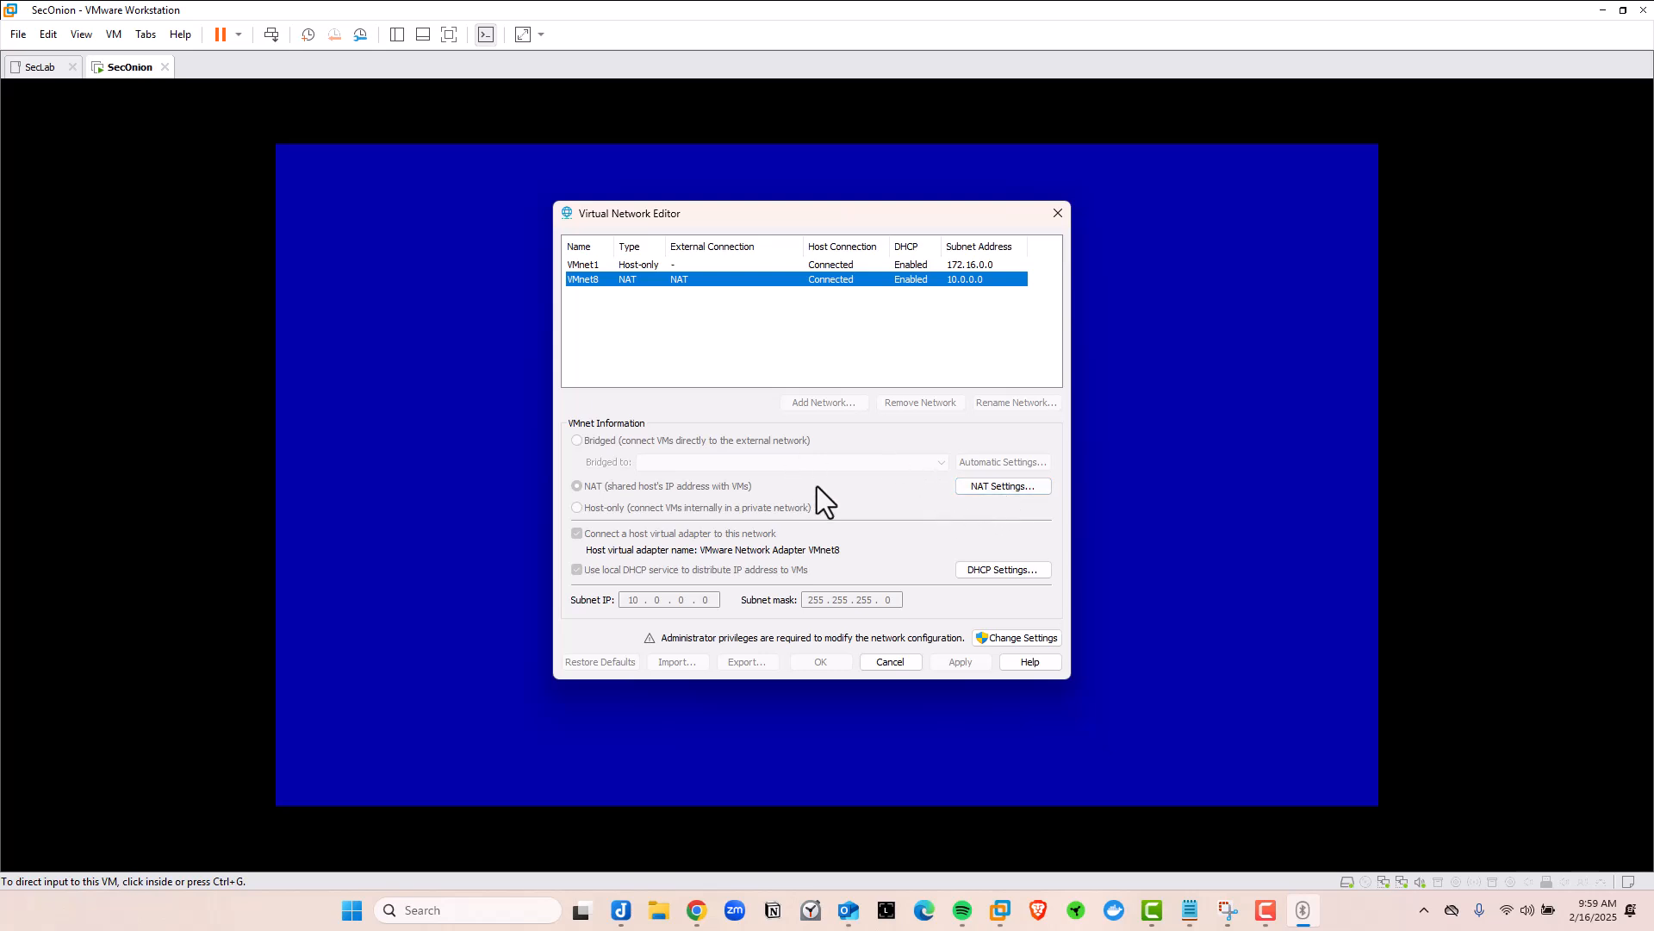
Check the VMnet8 NAT settings for gateway 10.0.0.2, then close them and the network editor
left_click(989, 489)
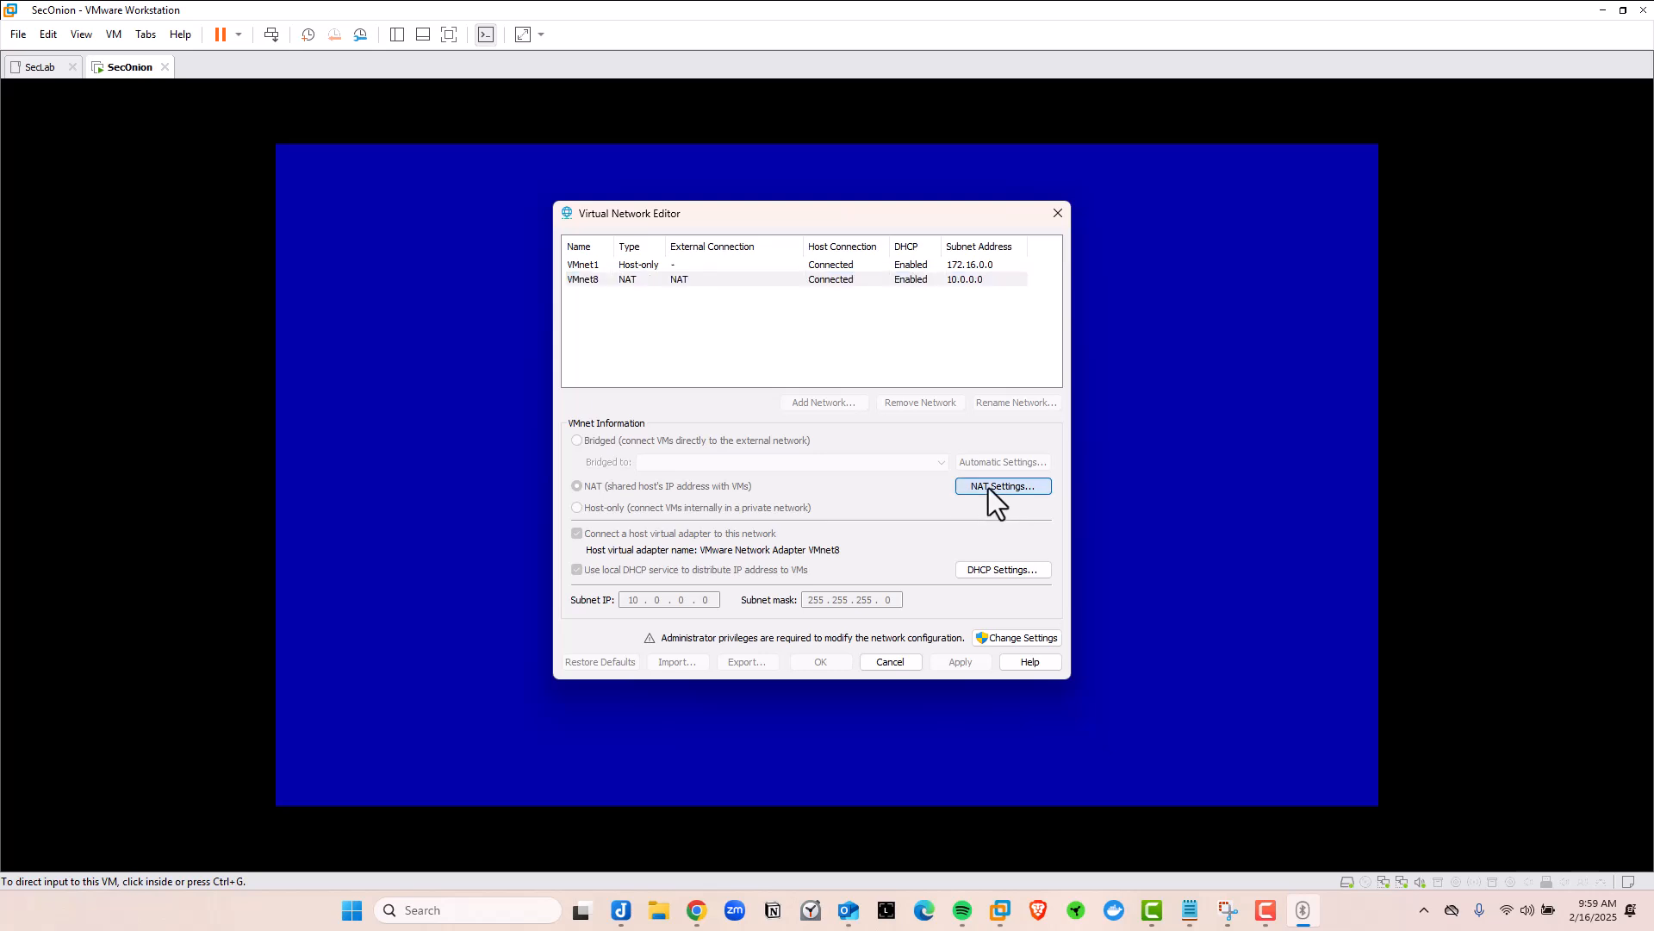
left_click_drag(679, 260, 658, 251)
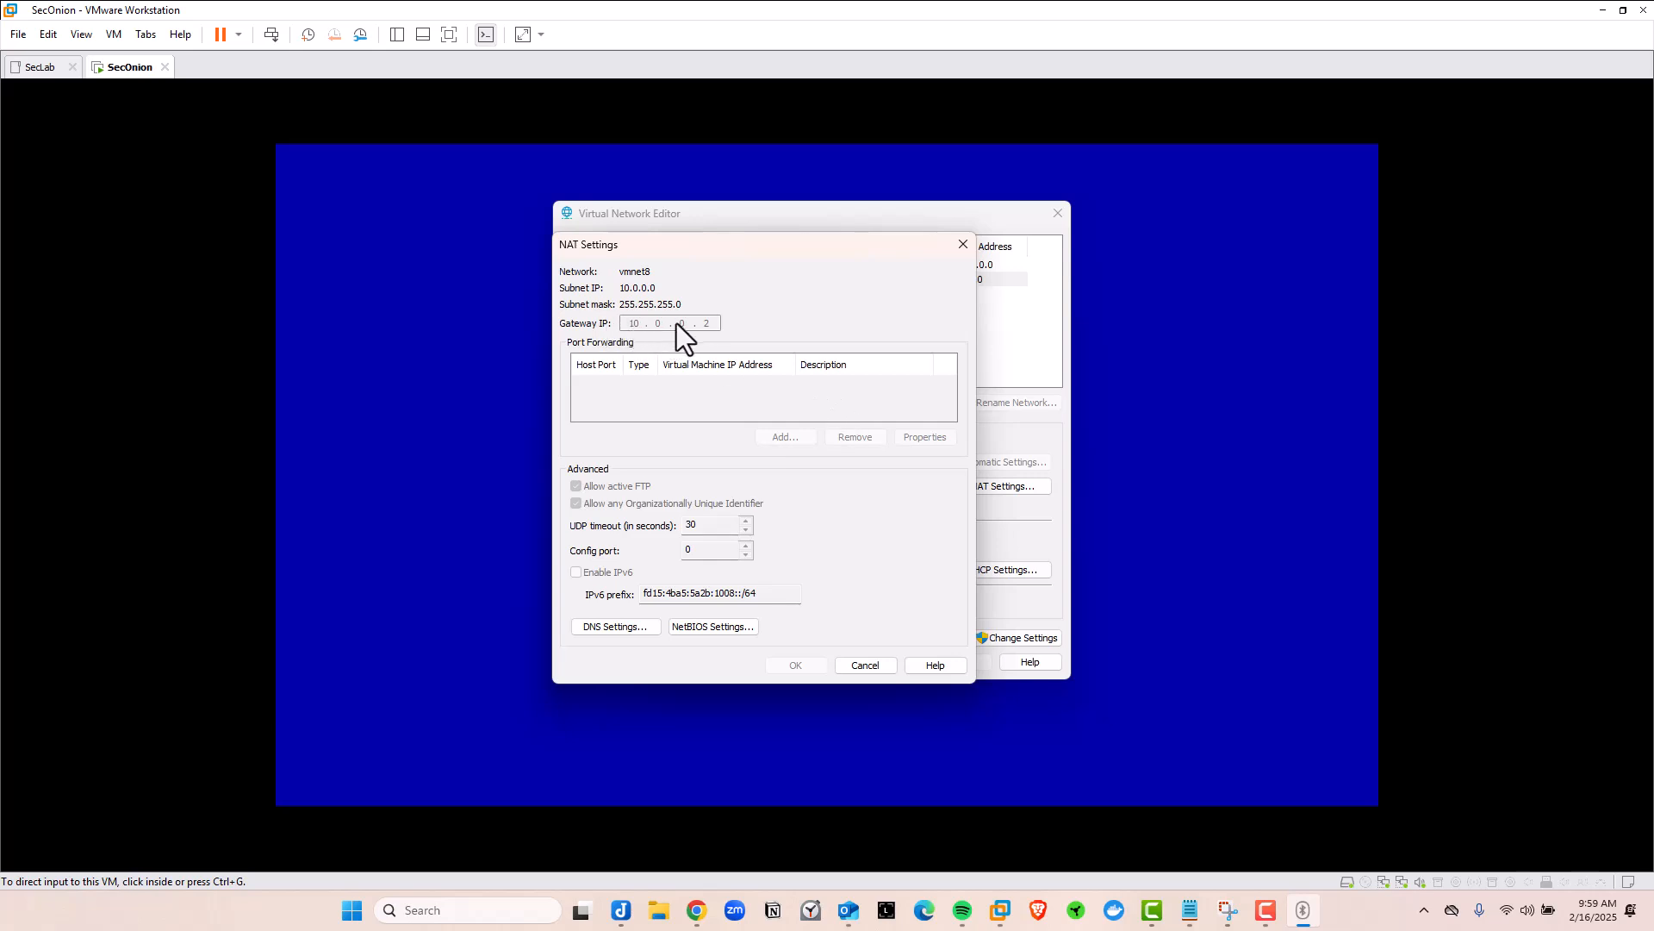
left_click(963, 244)
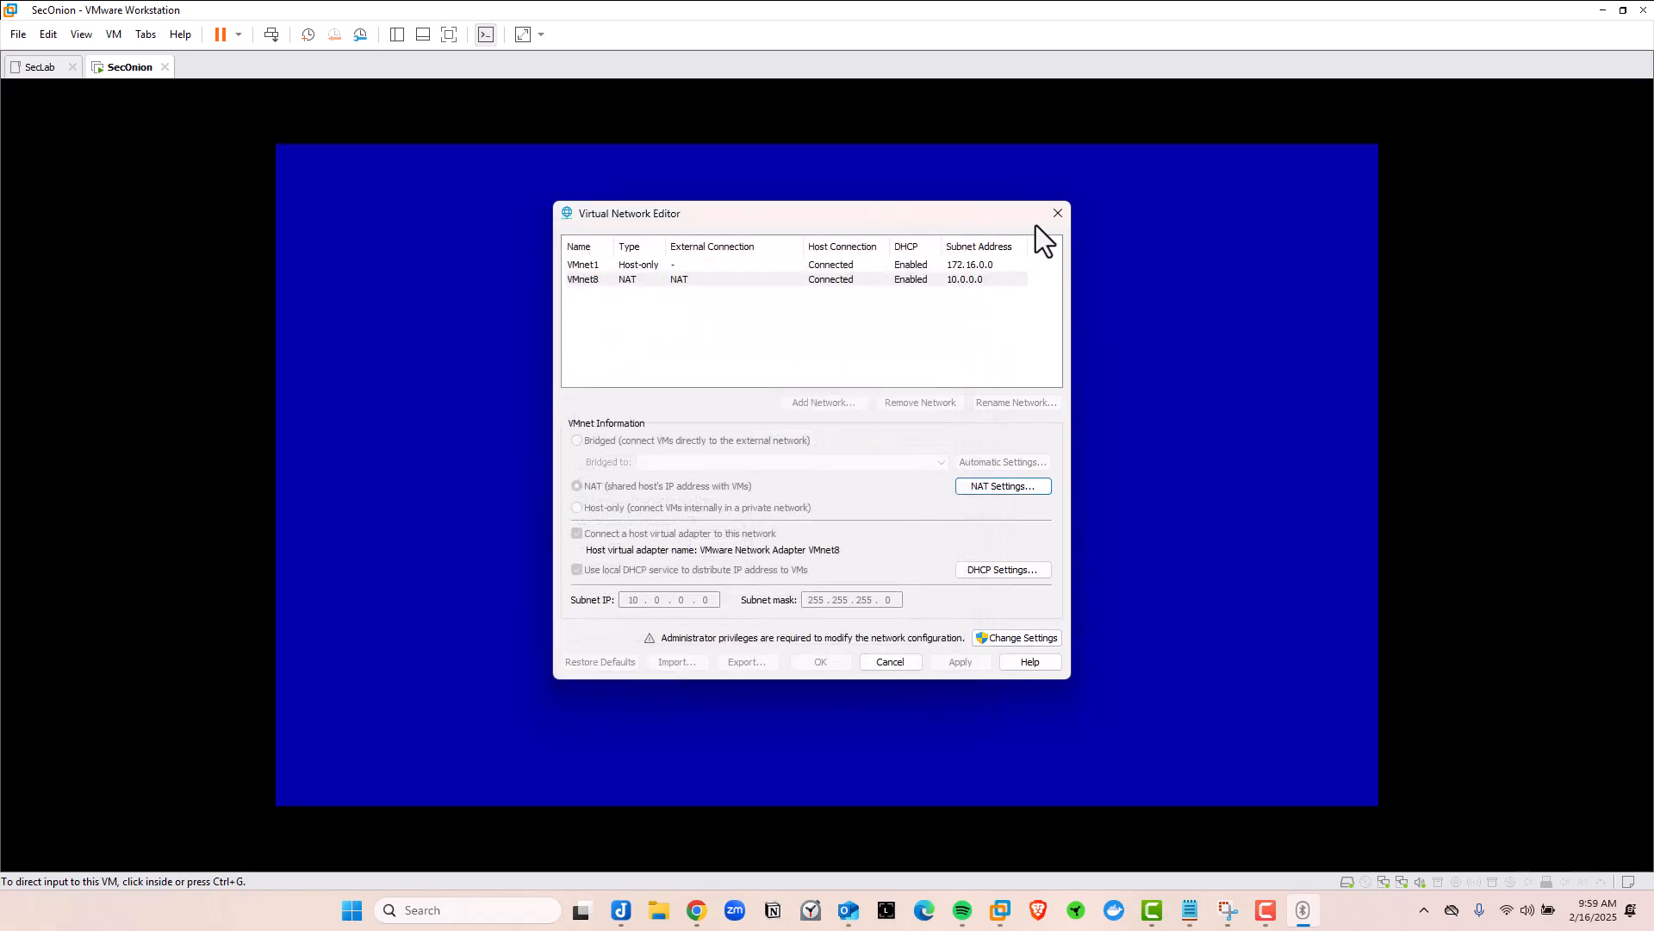
left_click(1057, 214)
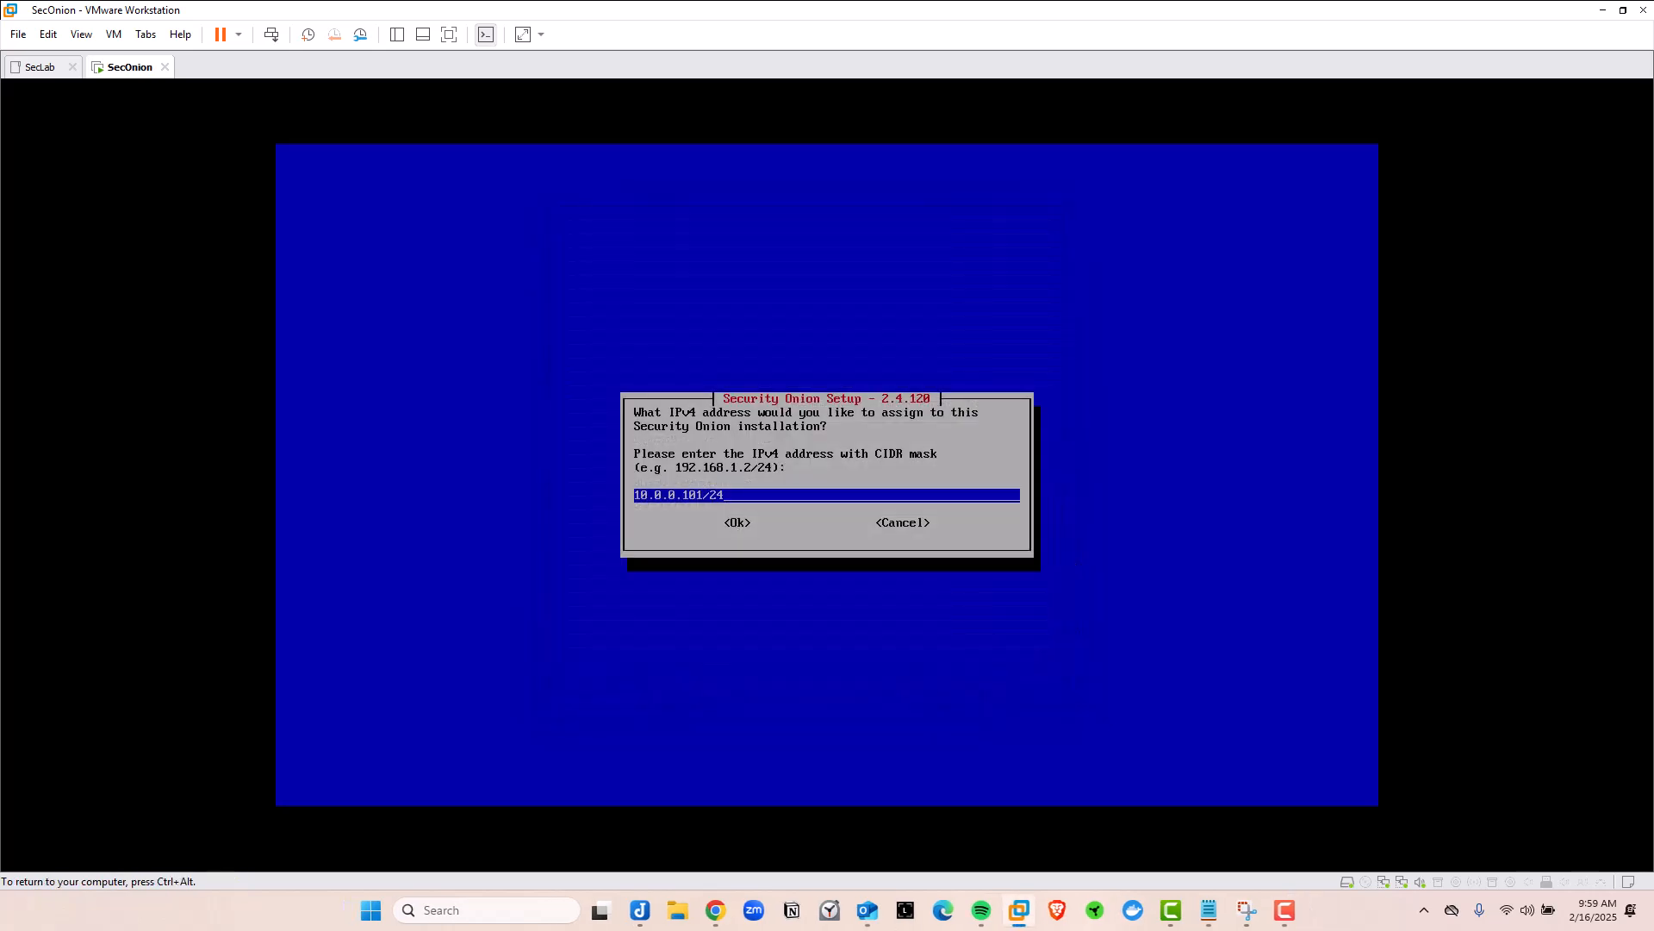
Accept the 10.0.0.101/24 address and set the gateway to 10.0.0.2
key("Tab")
key("Return")
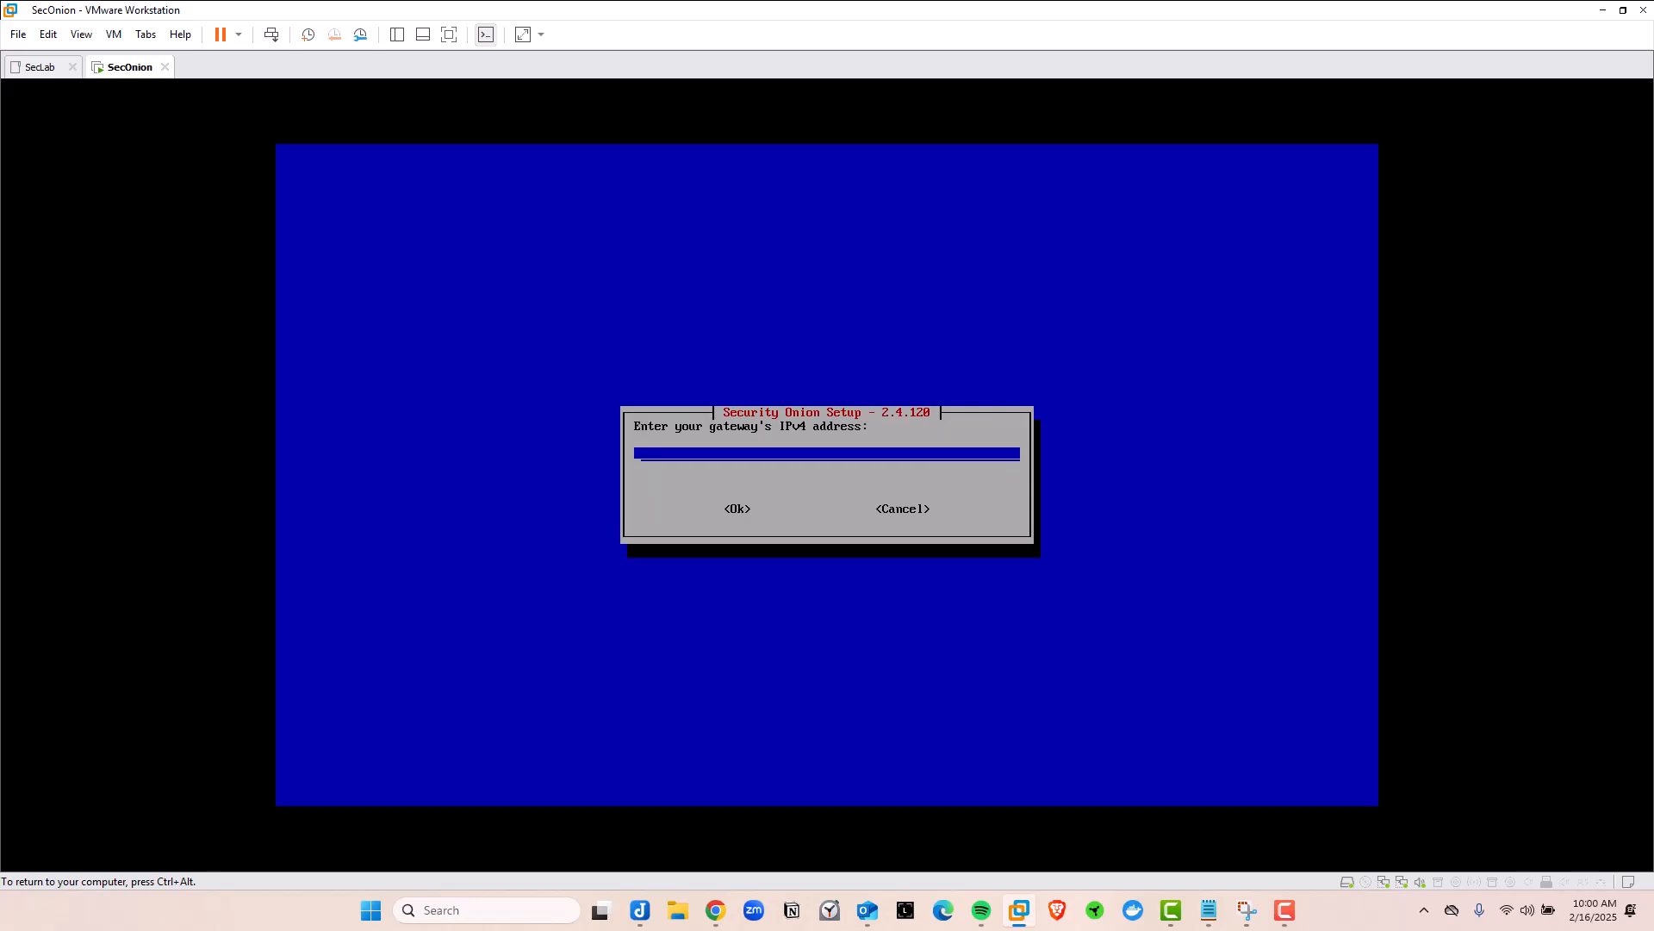
key("ctrl+alt")
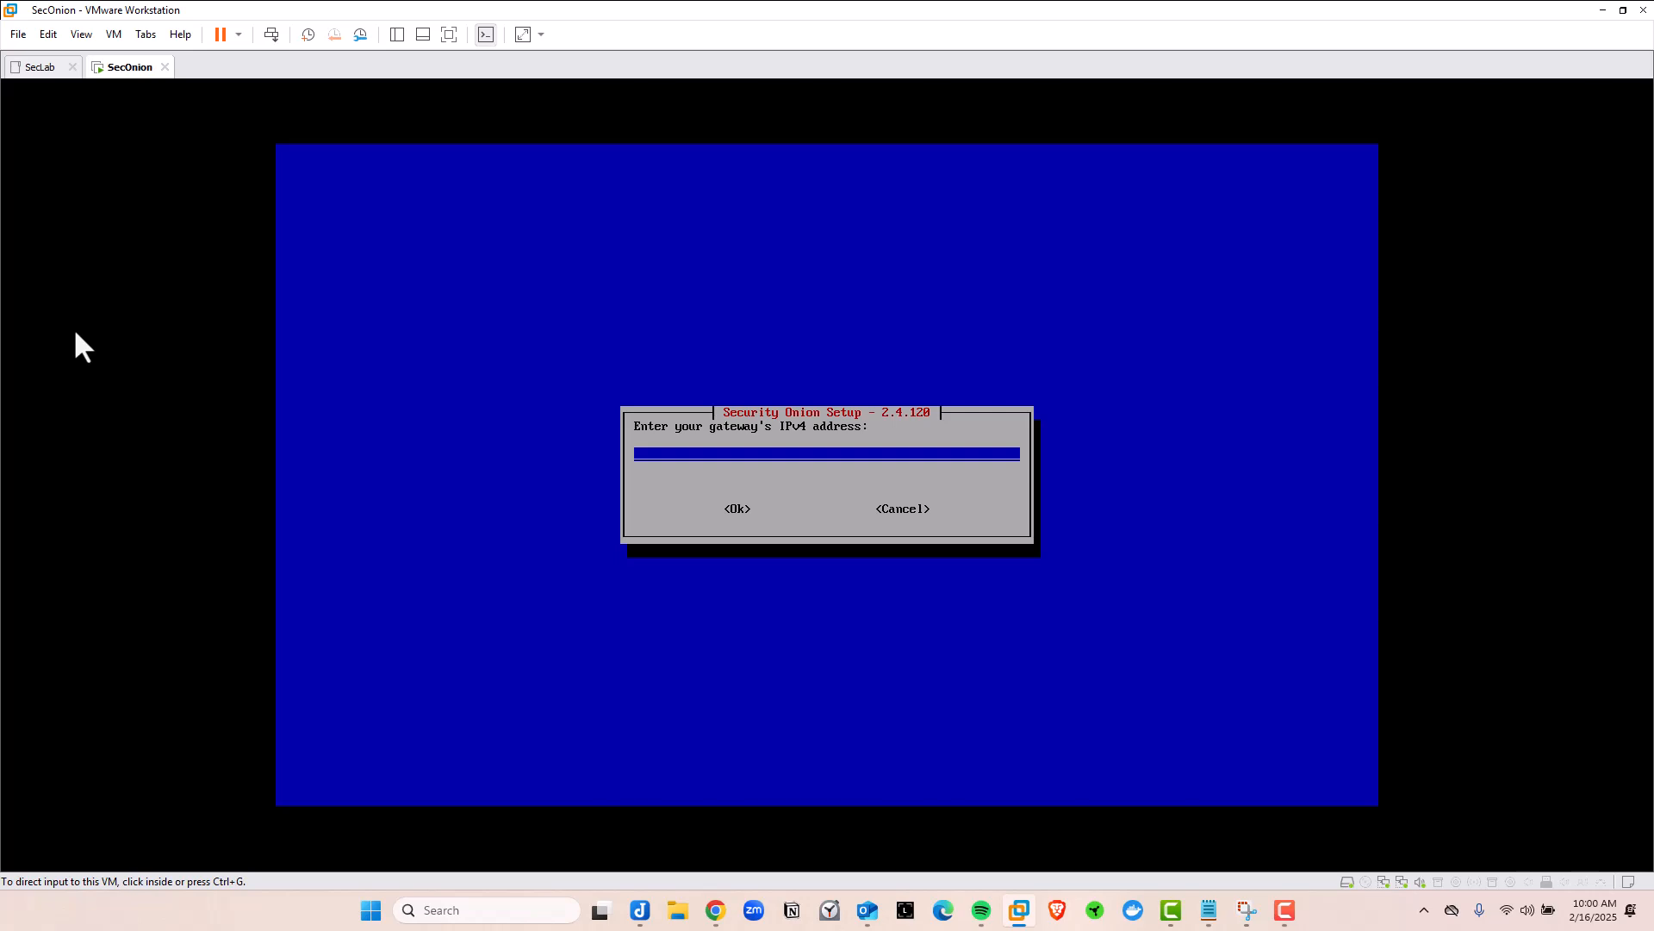
left_click(138, 477)
type("10")
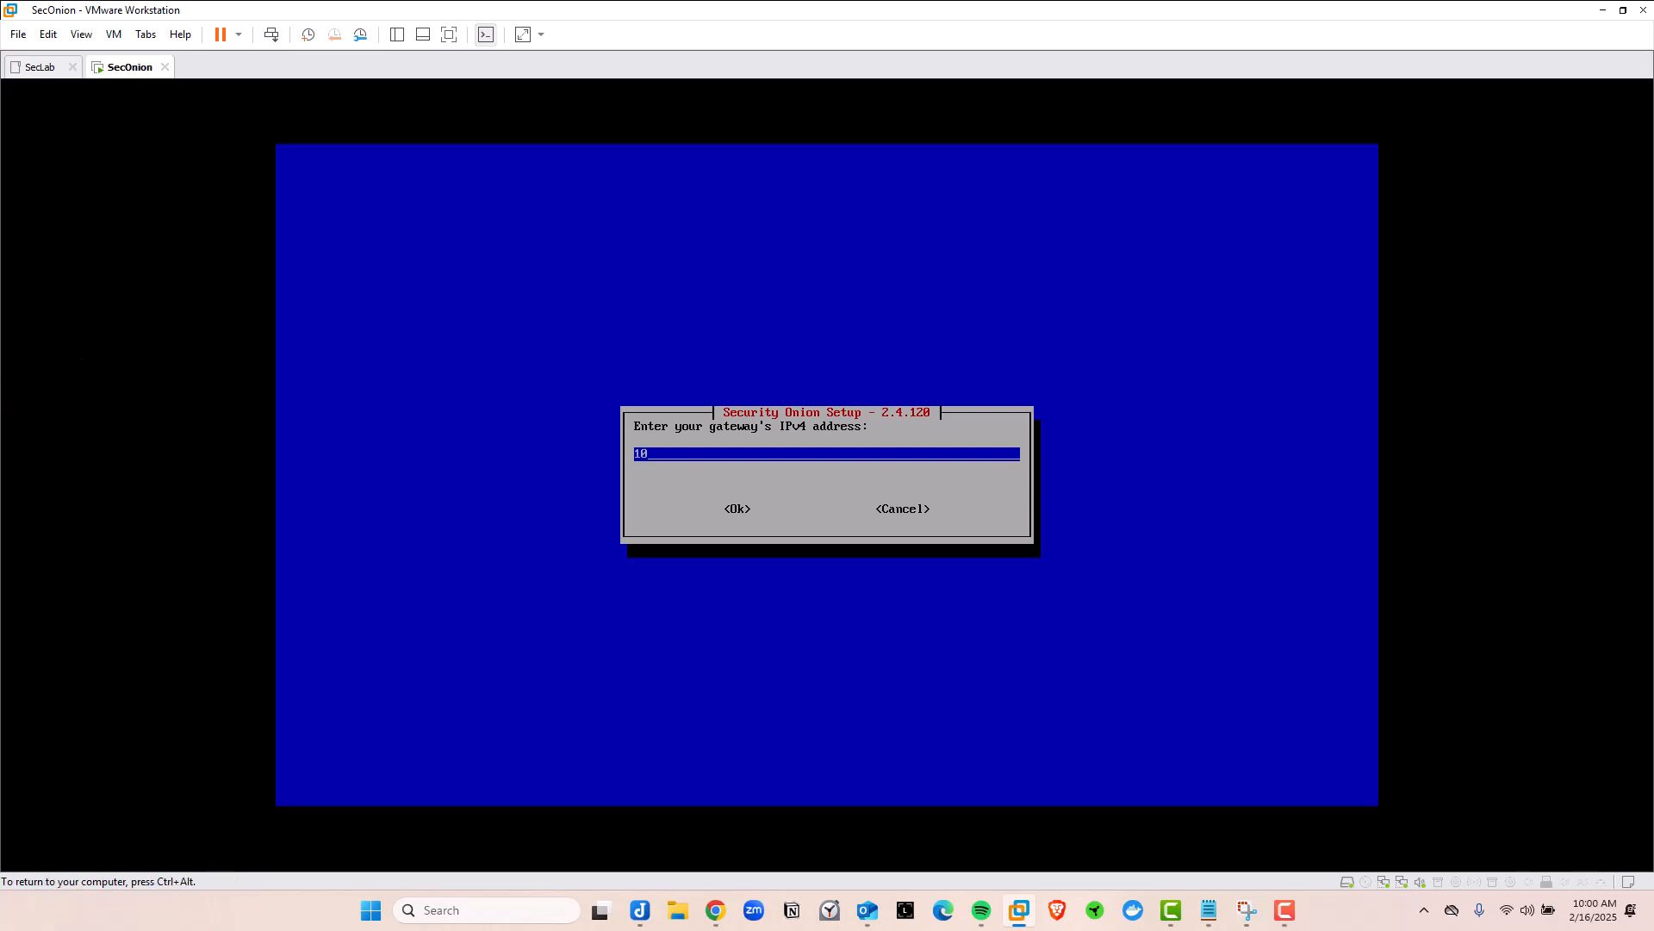
type(".0.0.2")
key("Tab")
key("Return")
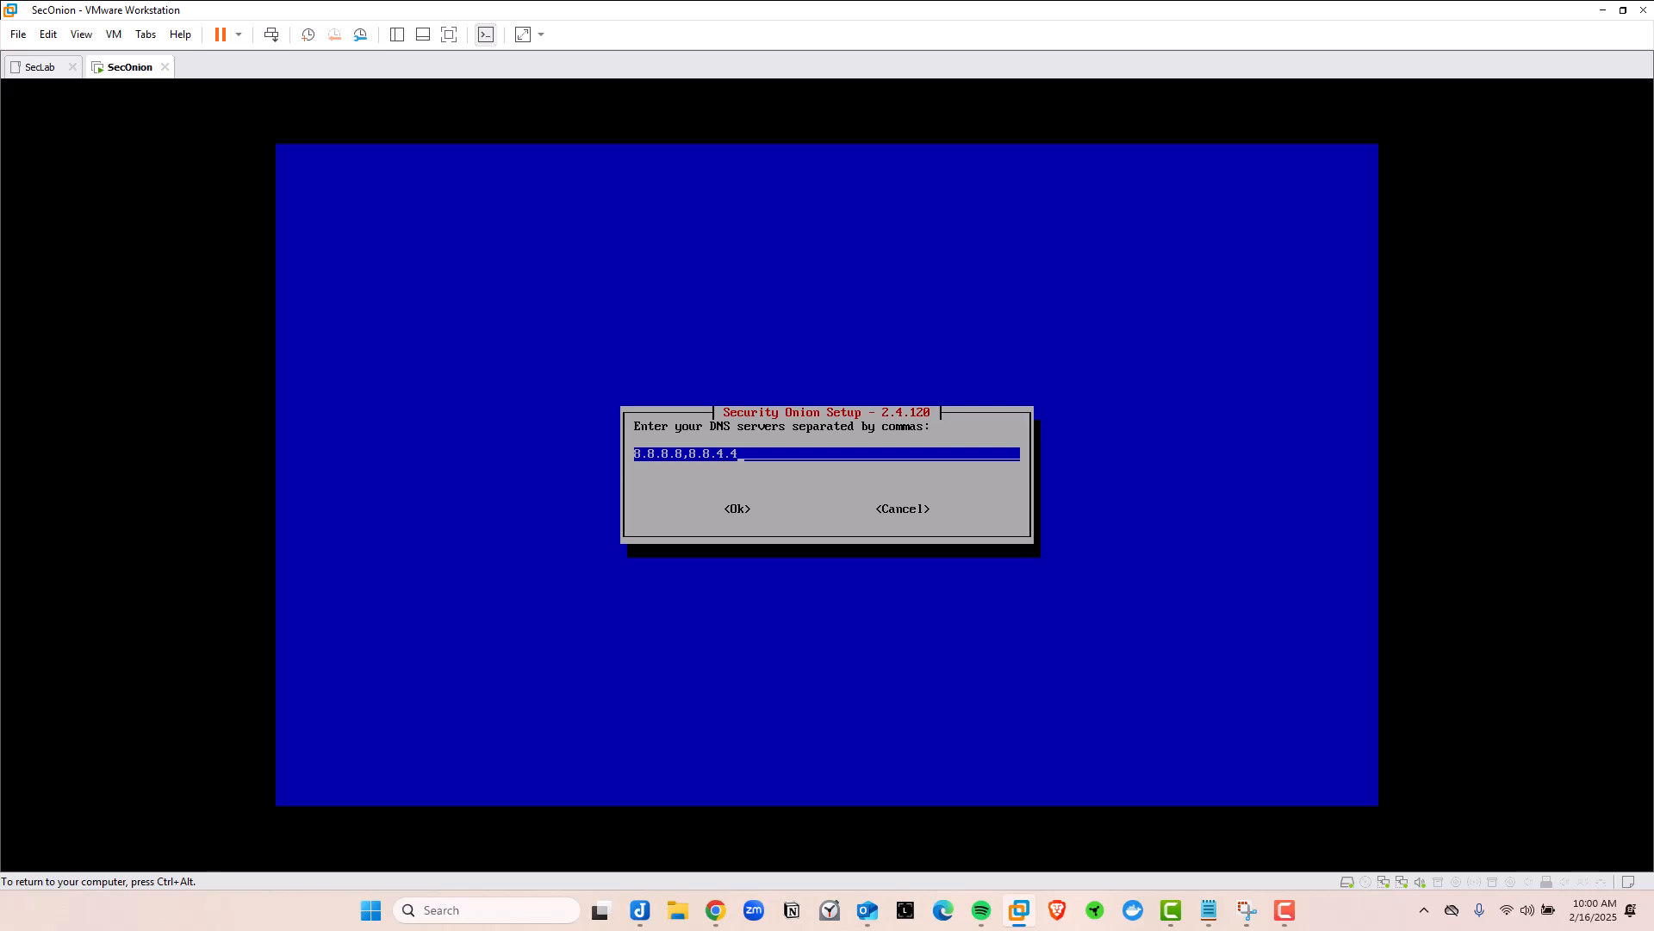
Keep DNS servers 8.8.8.8,8.8.4.4 and search domain searchdomain.local
key("Tab")
key("Return")
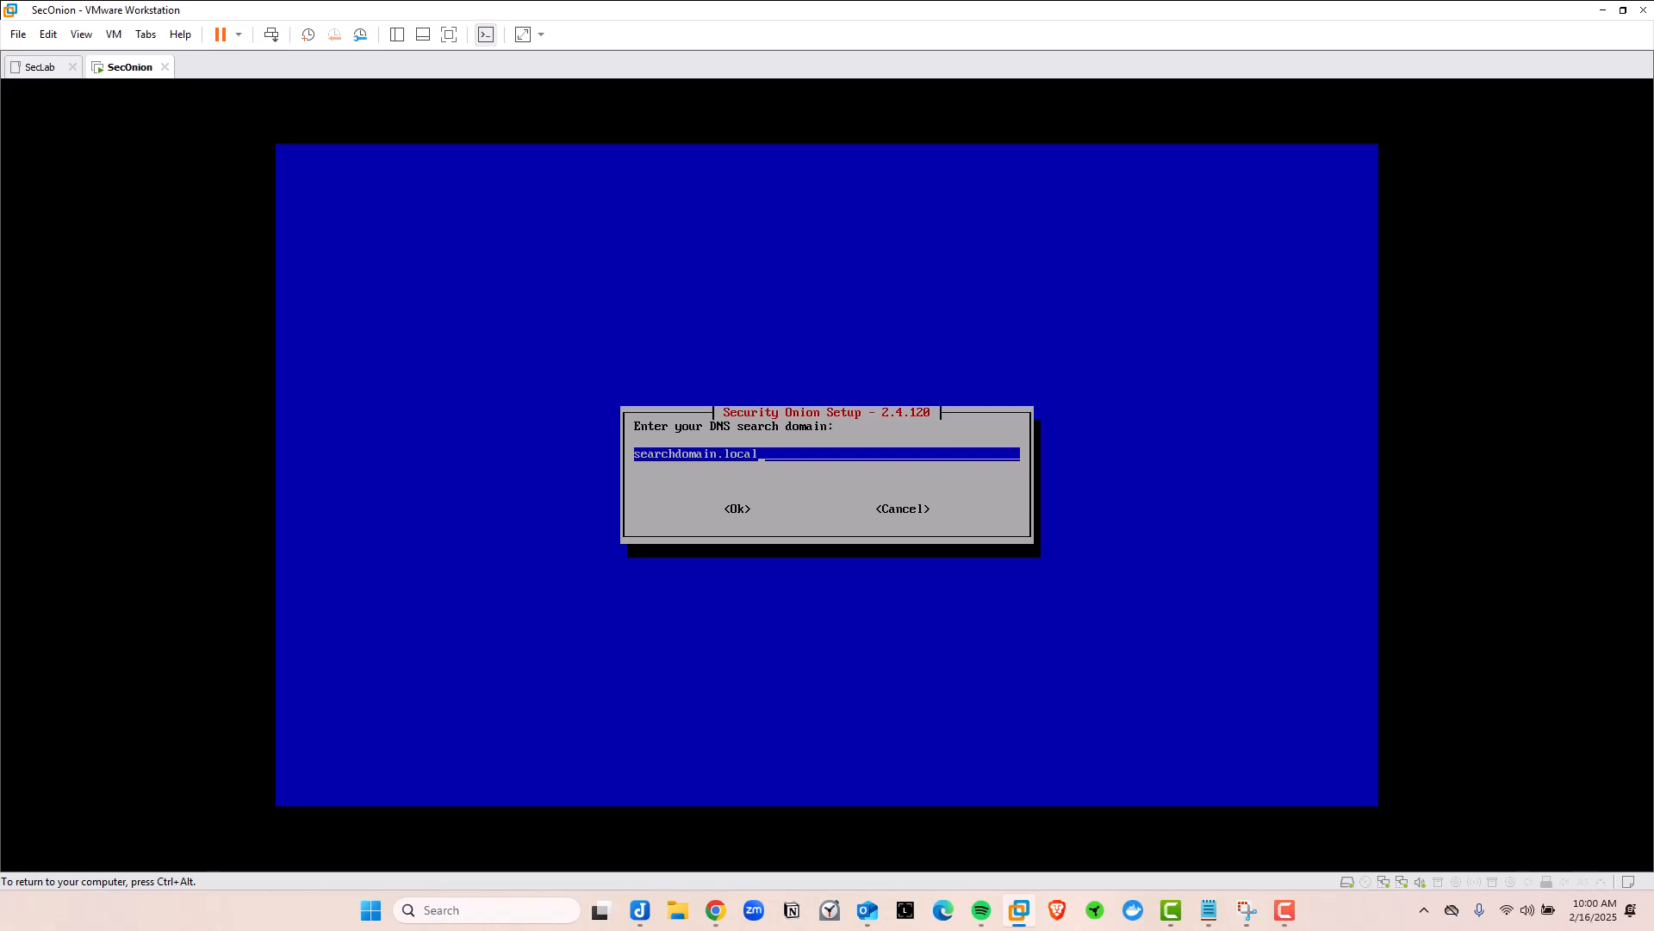
key("Tab")
key("Return")
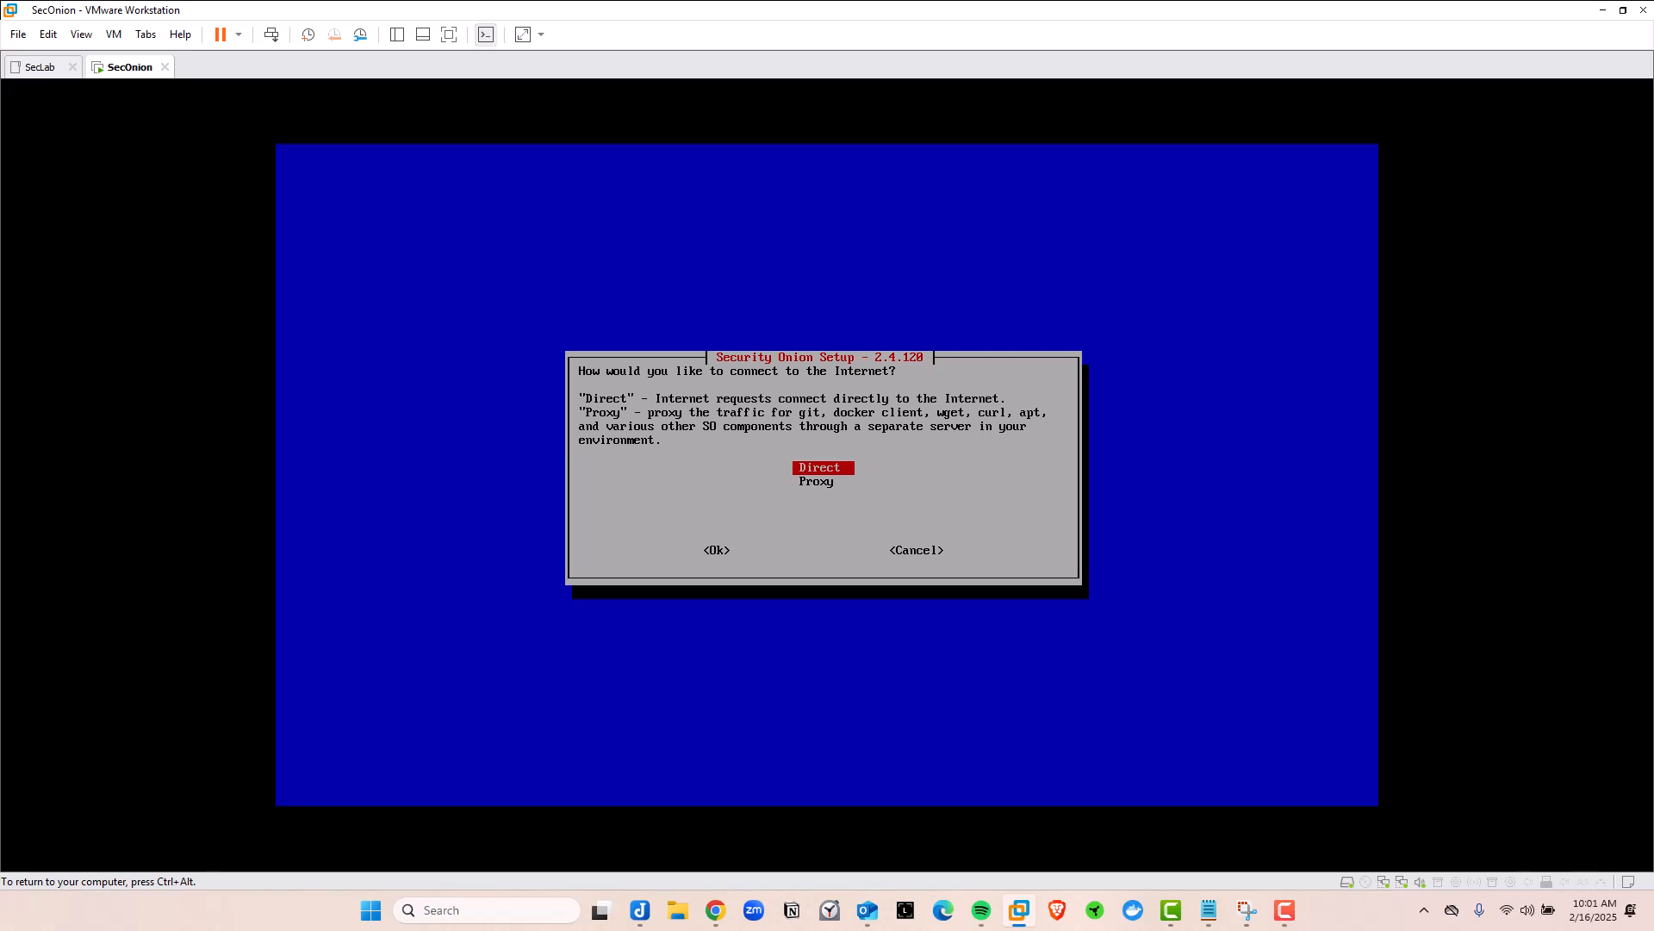
Choose a Direct Internet connection and keep the default Docker IP range
key("Down")
key("Up")
key("Tab")
key("Return")
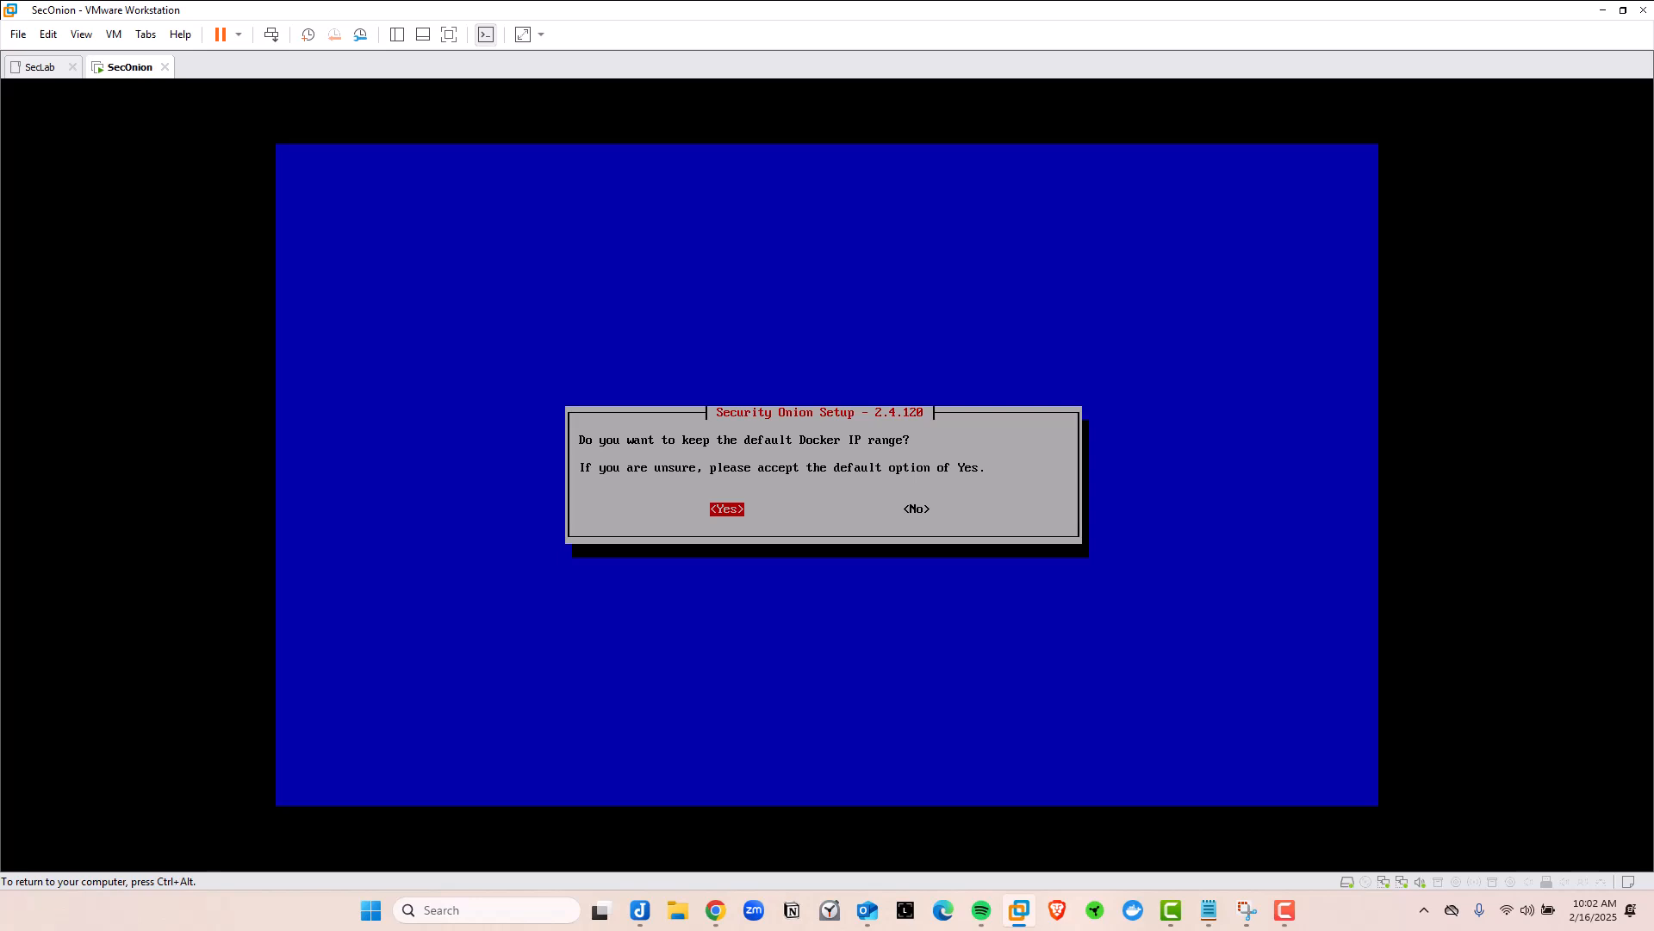
key("Right")
key("Left")
key("Return")
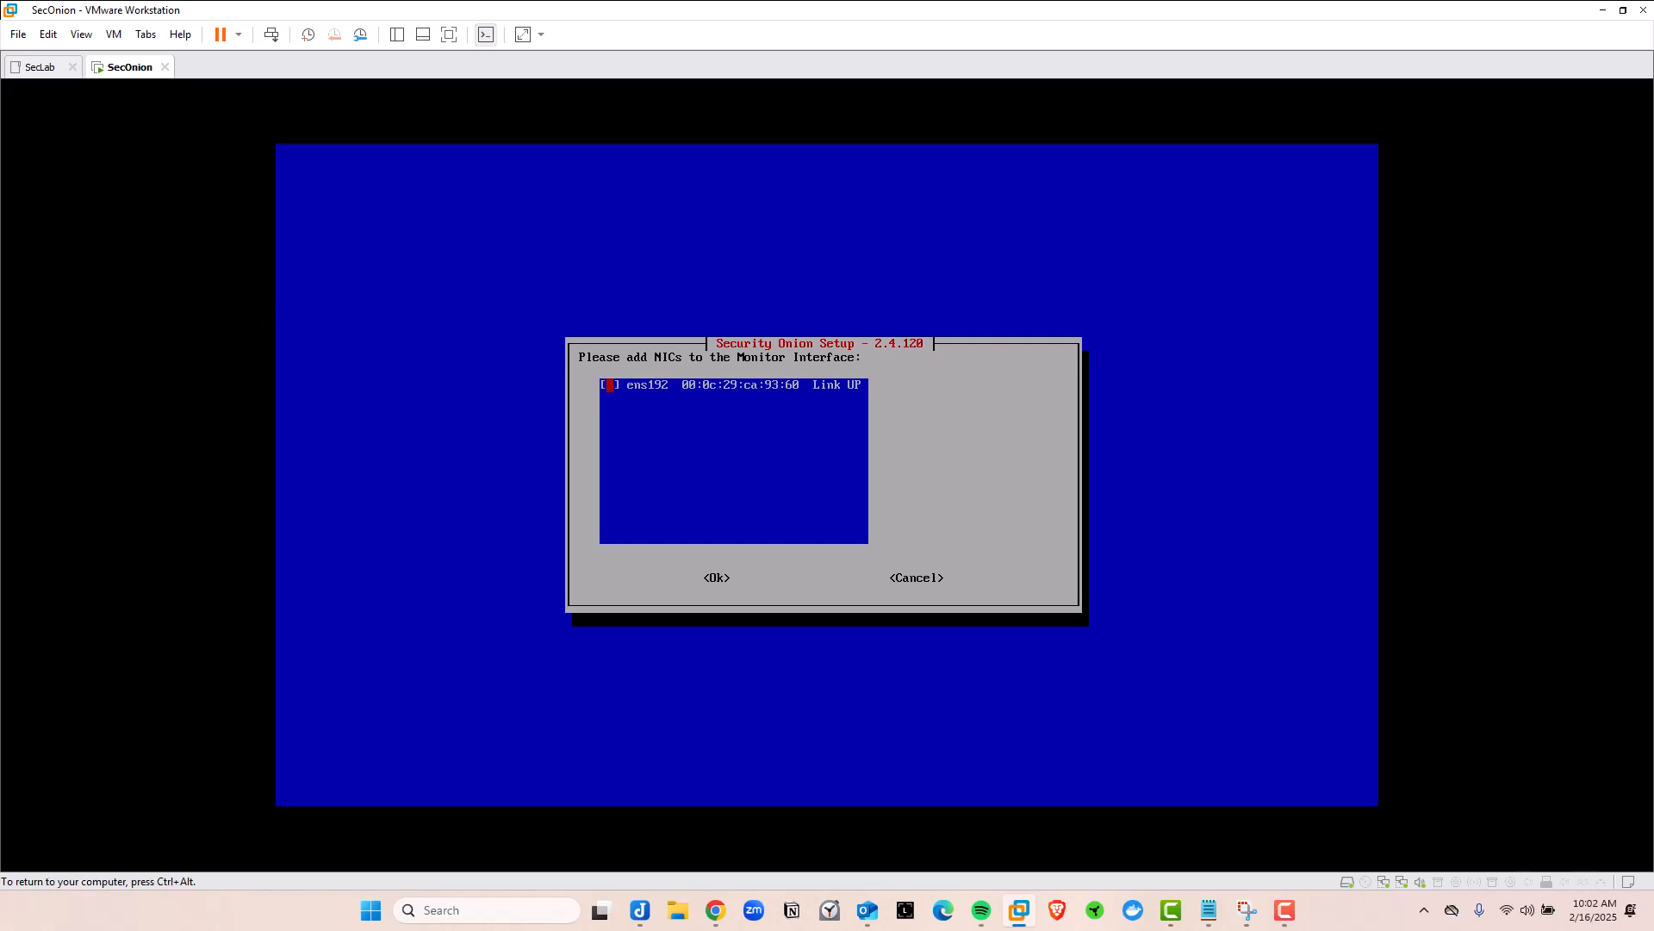
Select ens192 as the monitor interface
key("space")
key("Tab")
key("Return")
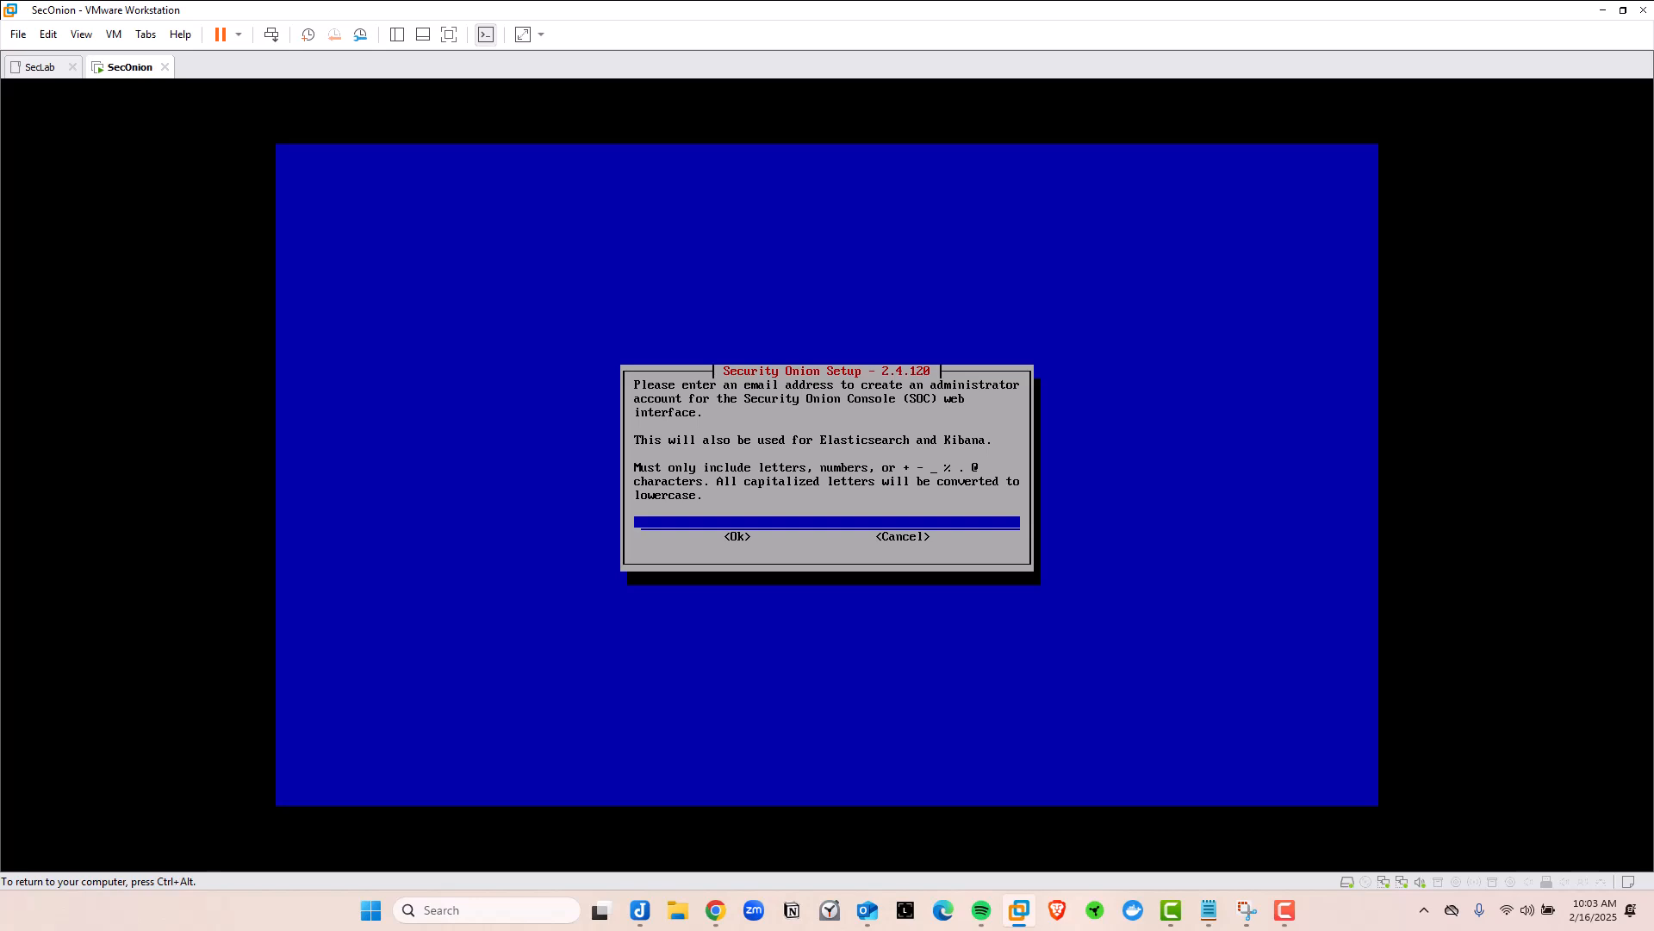
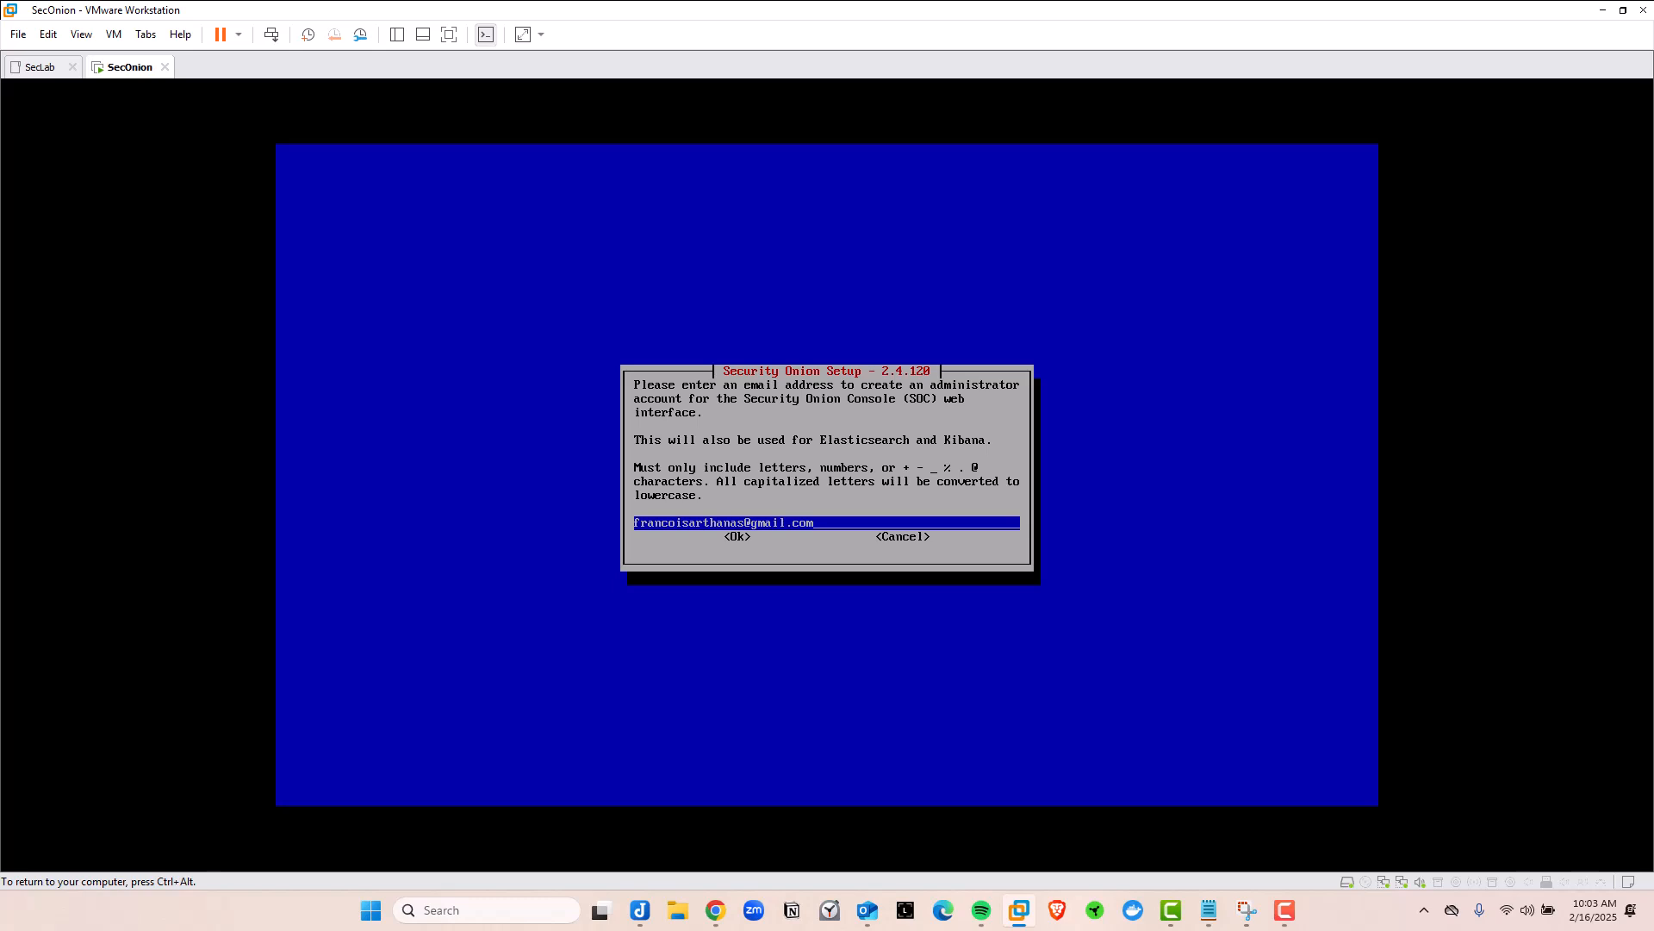
Enter the administrator's e-mail address for the SOC account
key("Tab")
key("Return")
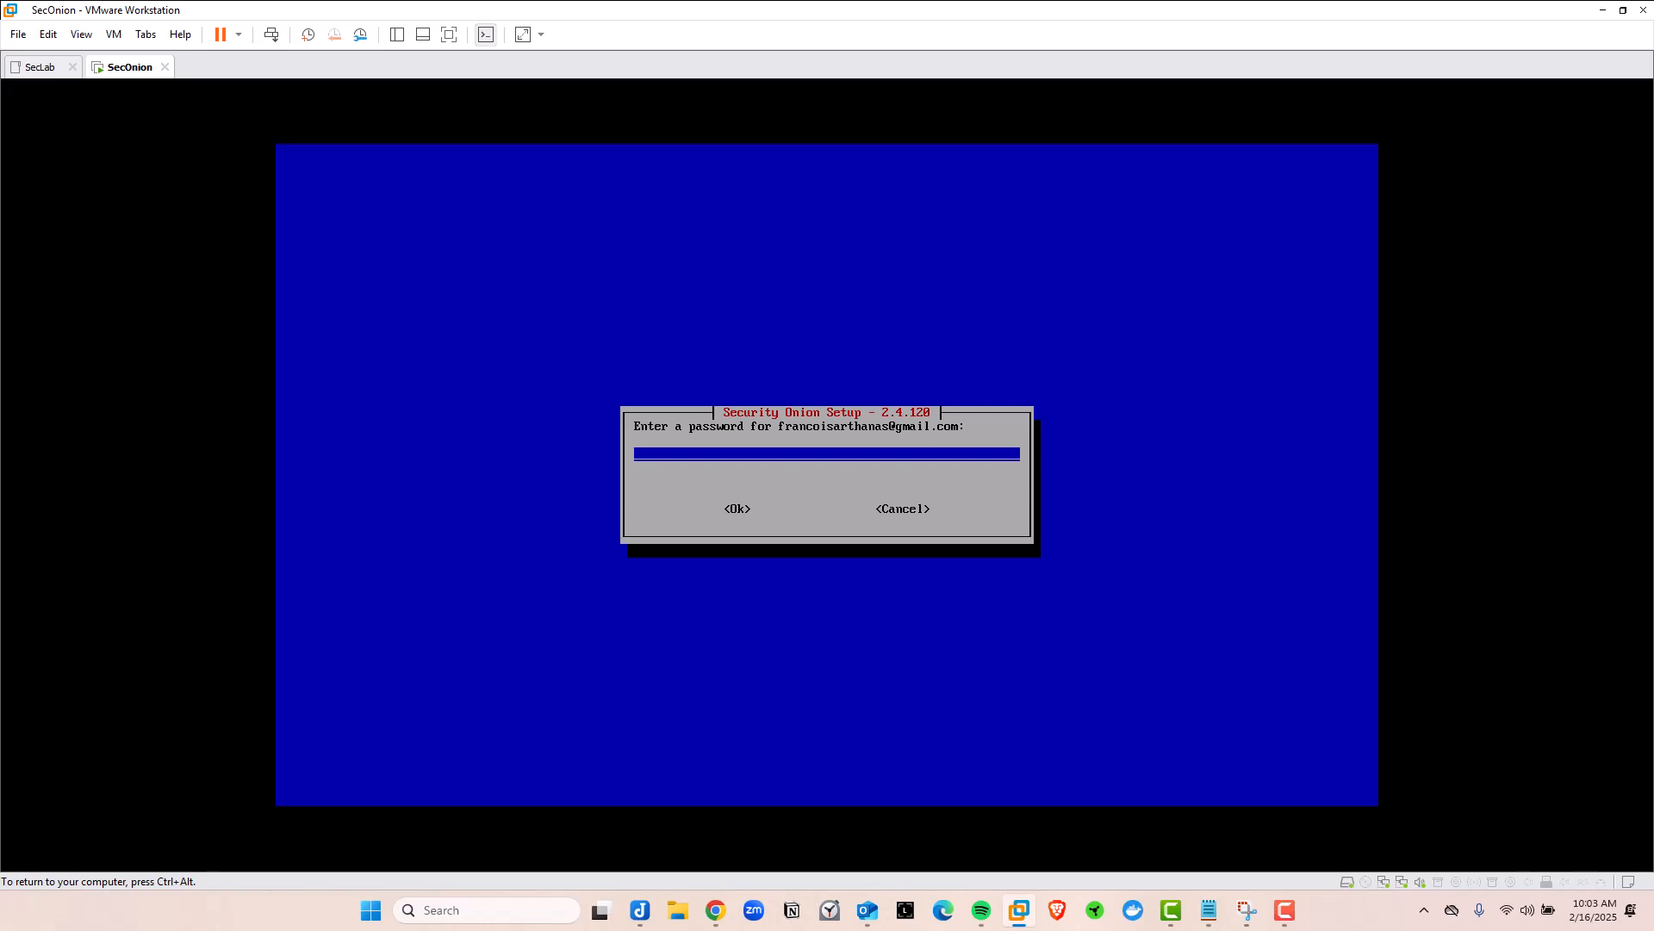
Type the administrator password and confirm it by re-entering it
type("**")
key("BackSpace")
key("BackSpace")
type("*******")
key("Tab")
key("Return")
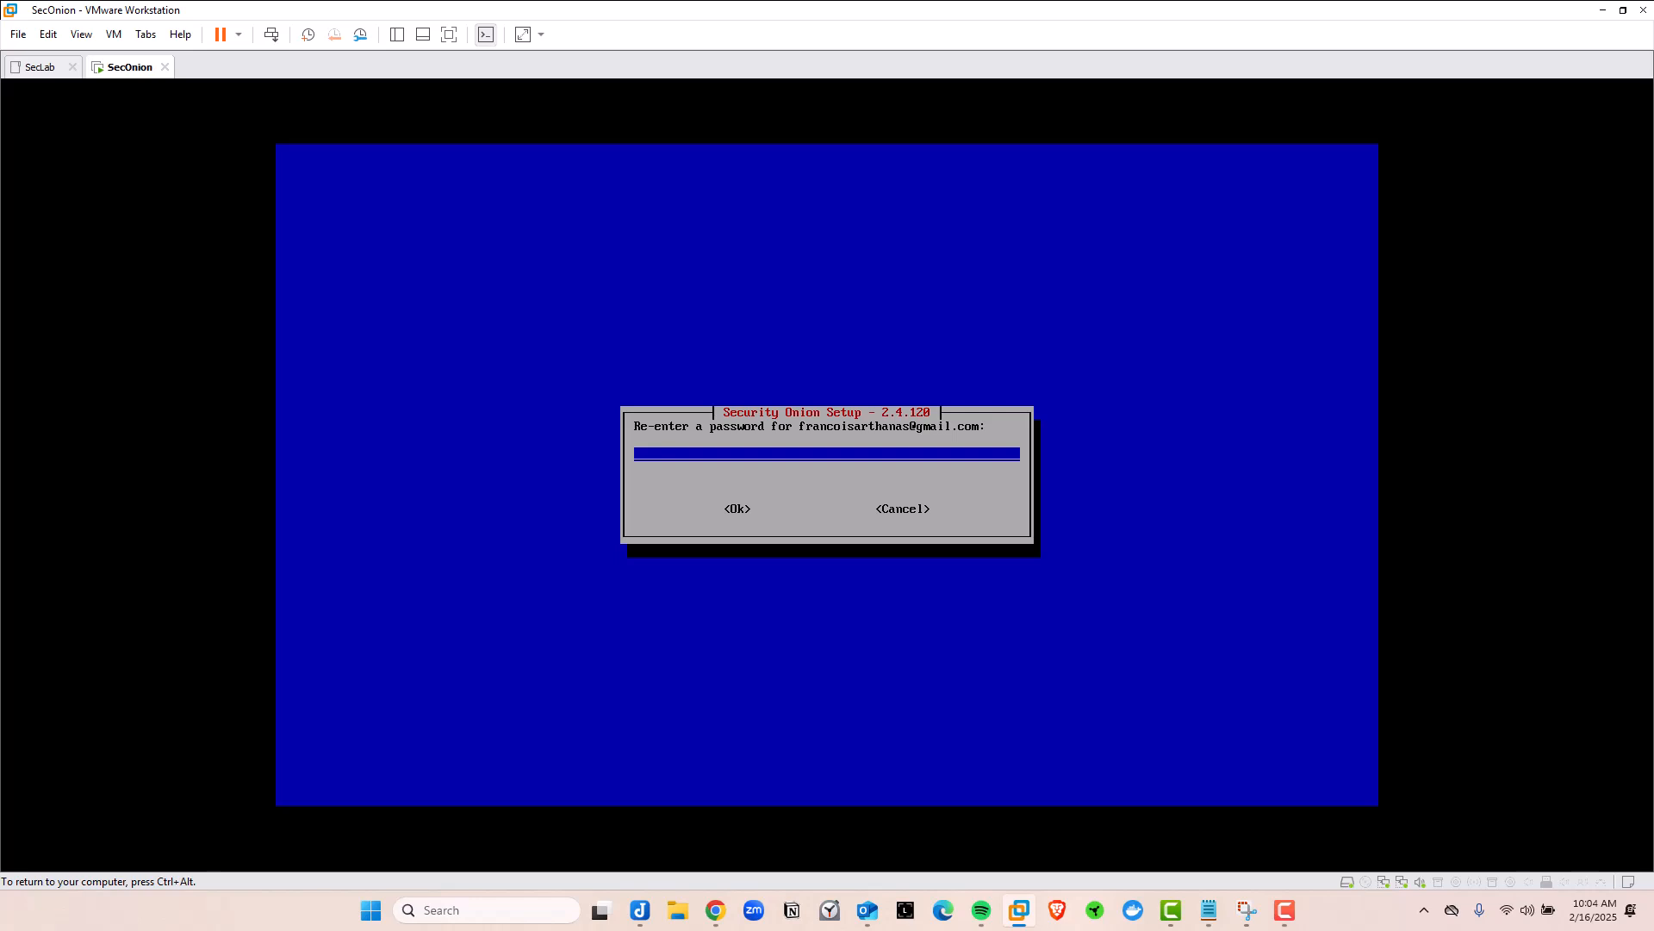
type("*******")
key("Tab")
key("Return")
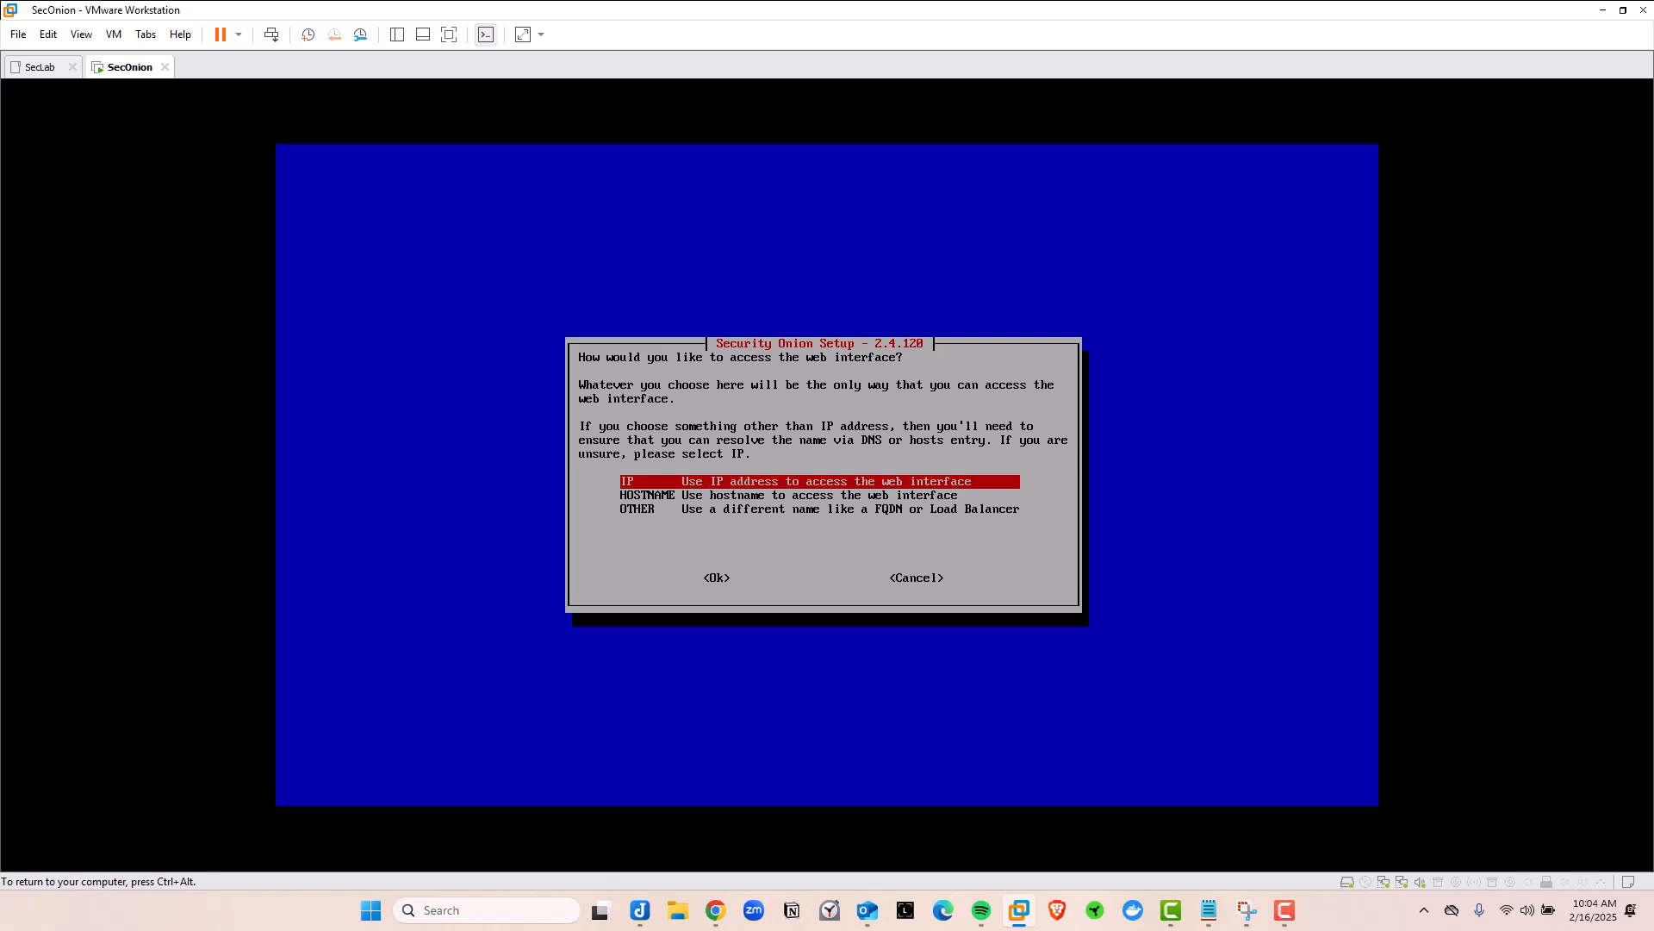
Choose IP address as the way to access the web interface
key("Down")
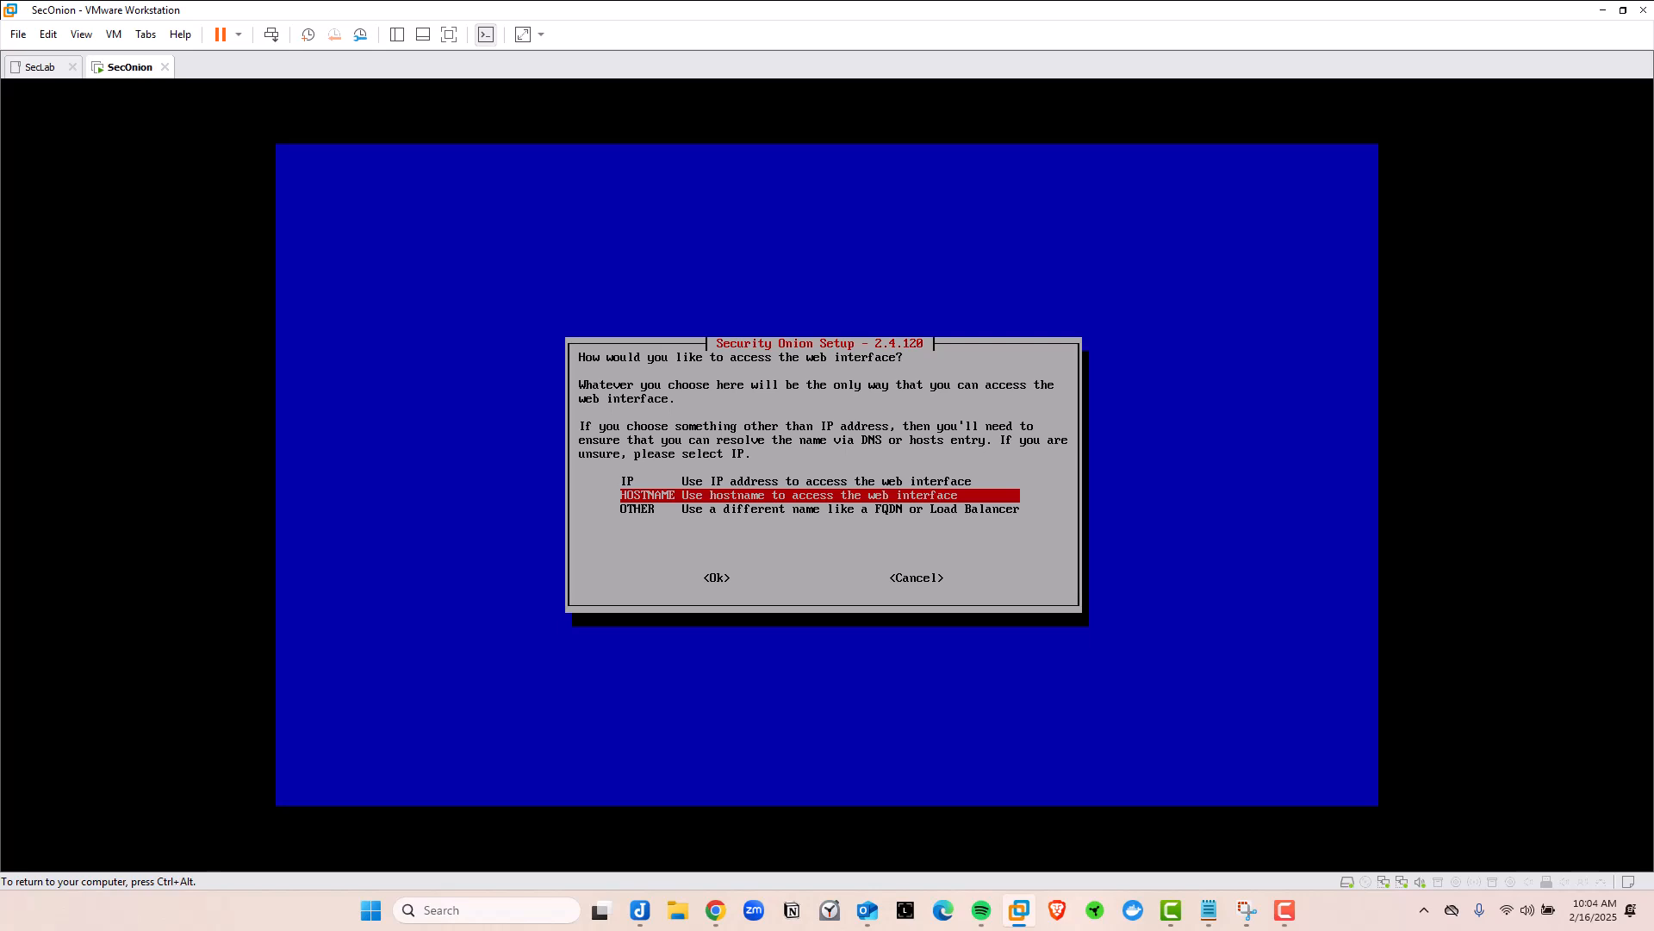
key("Down")
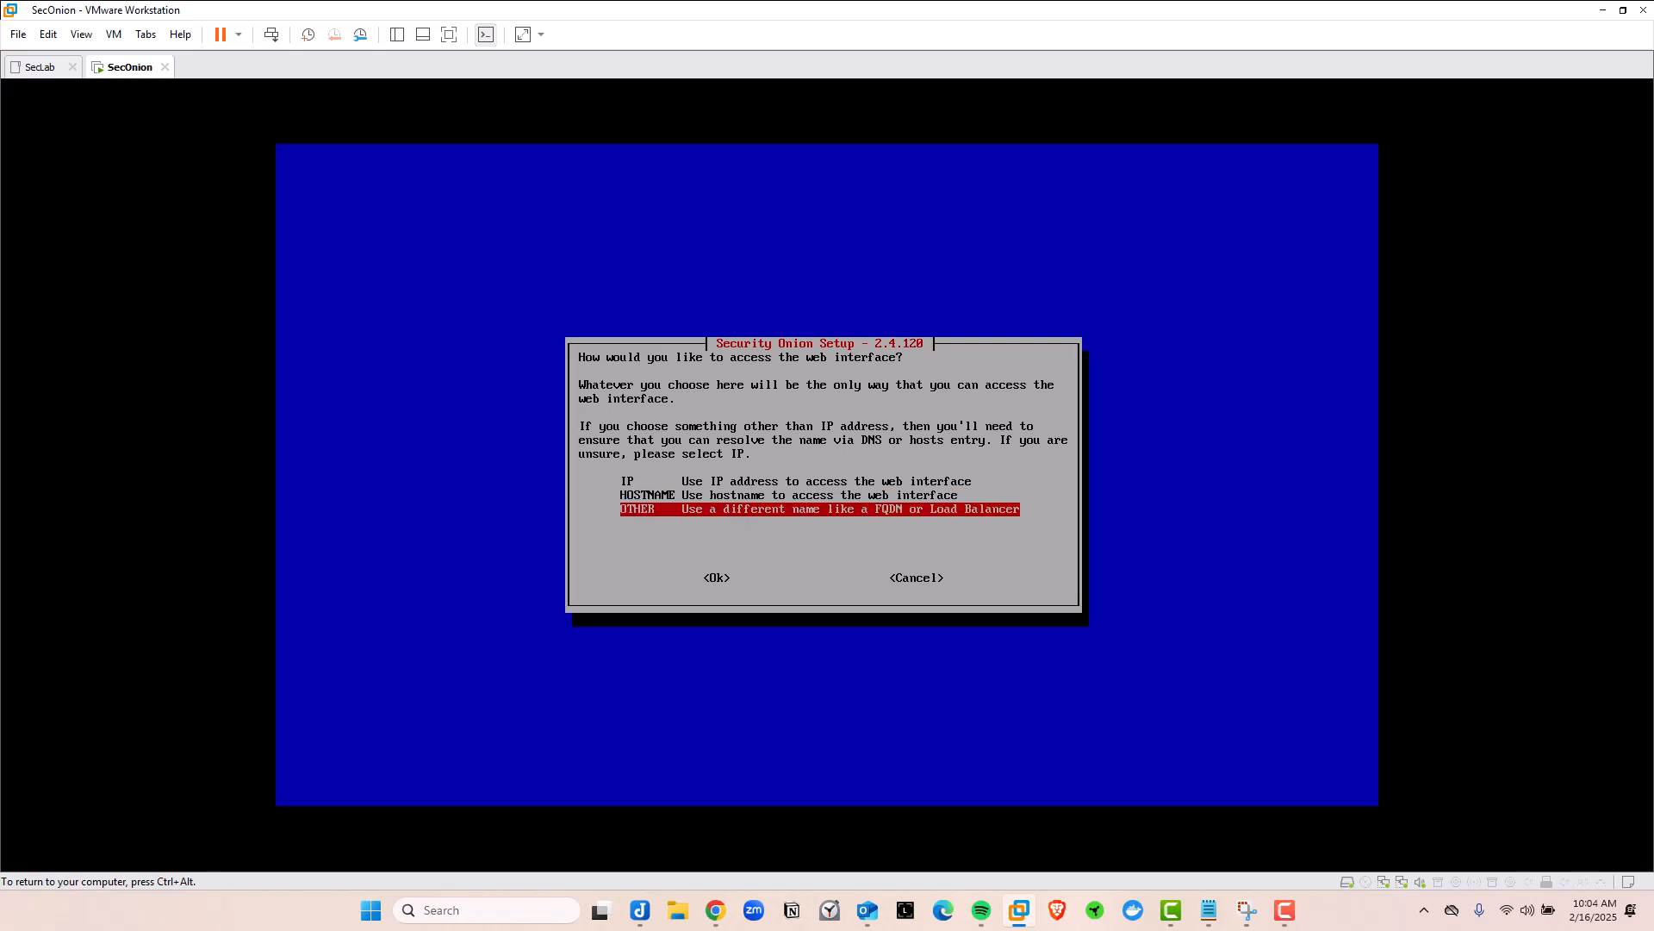
key("Up")
key("Up")
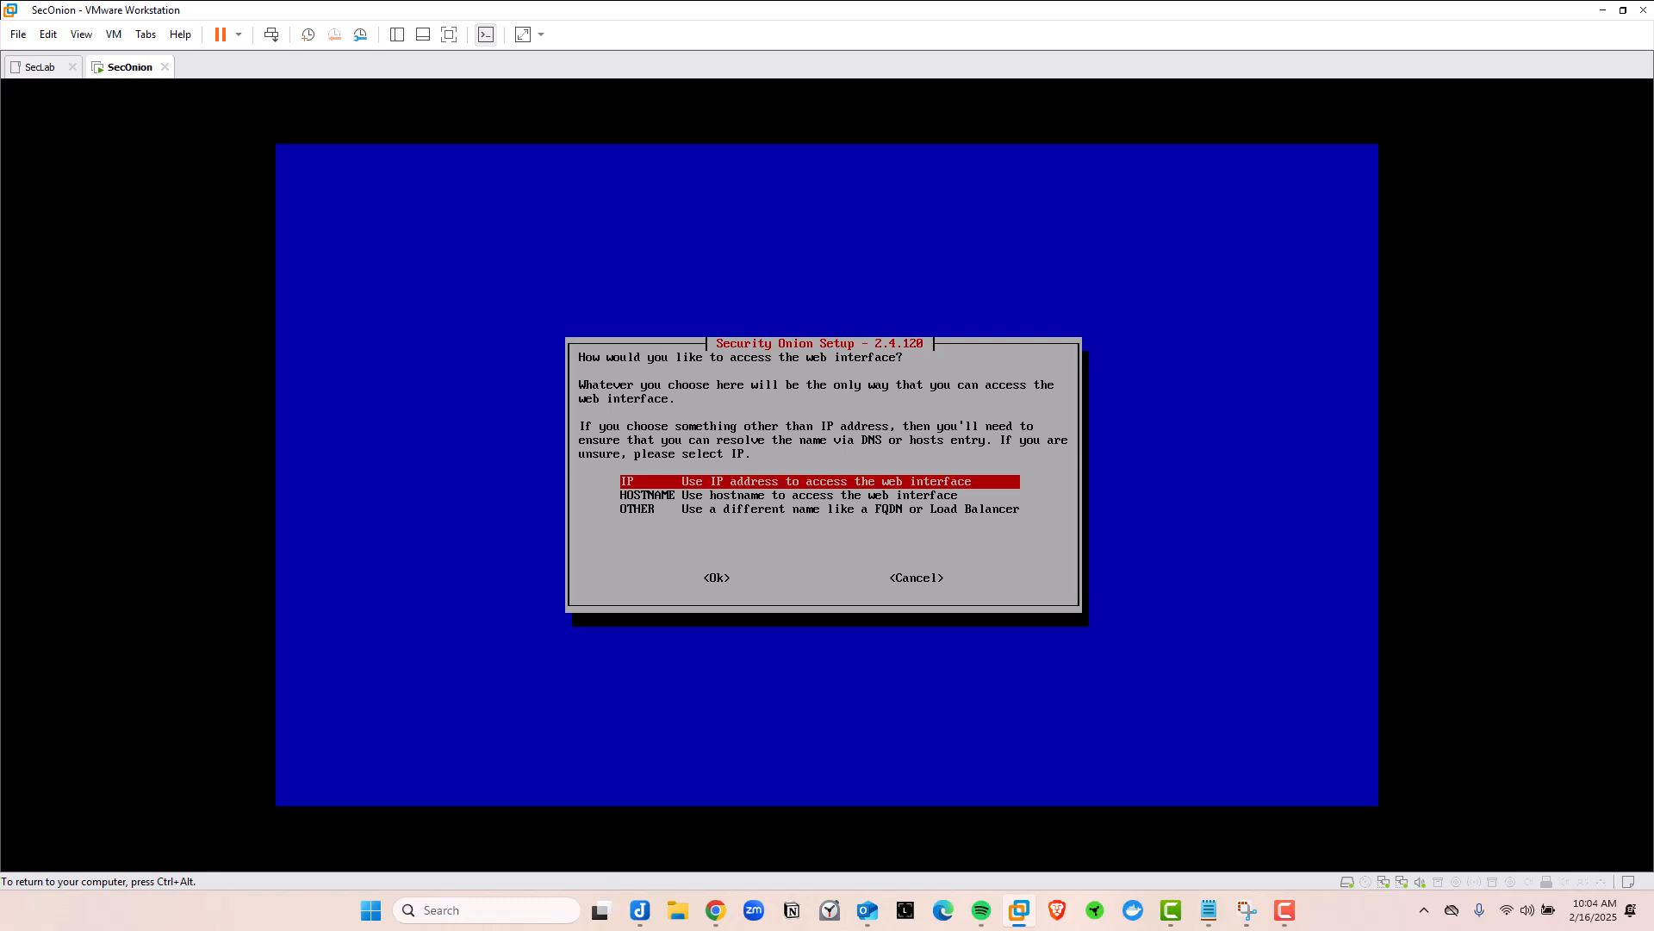
key("Tab")
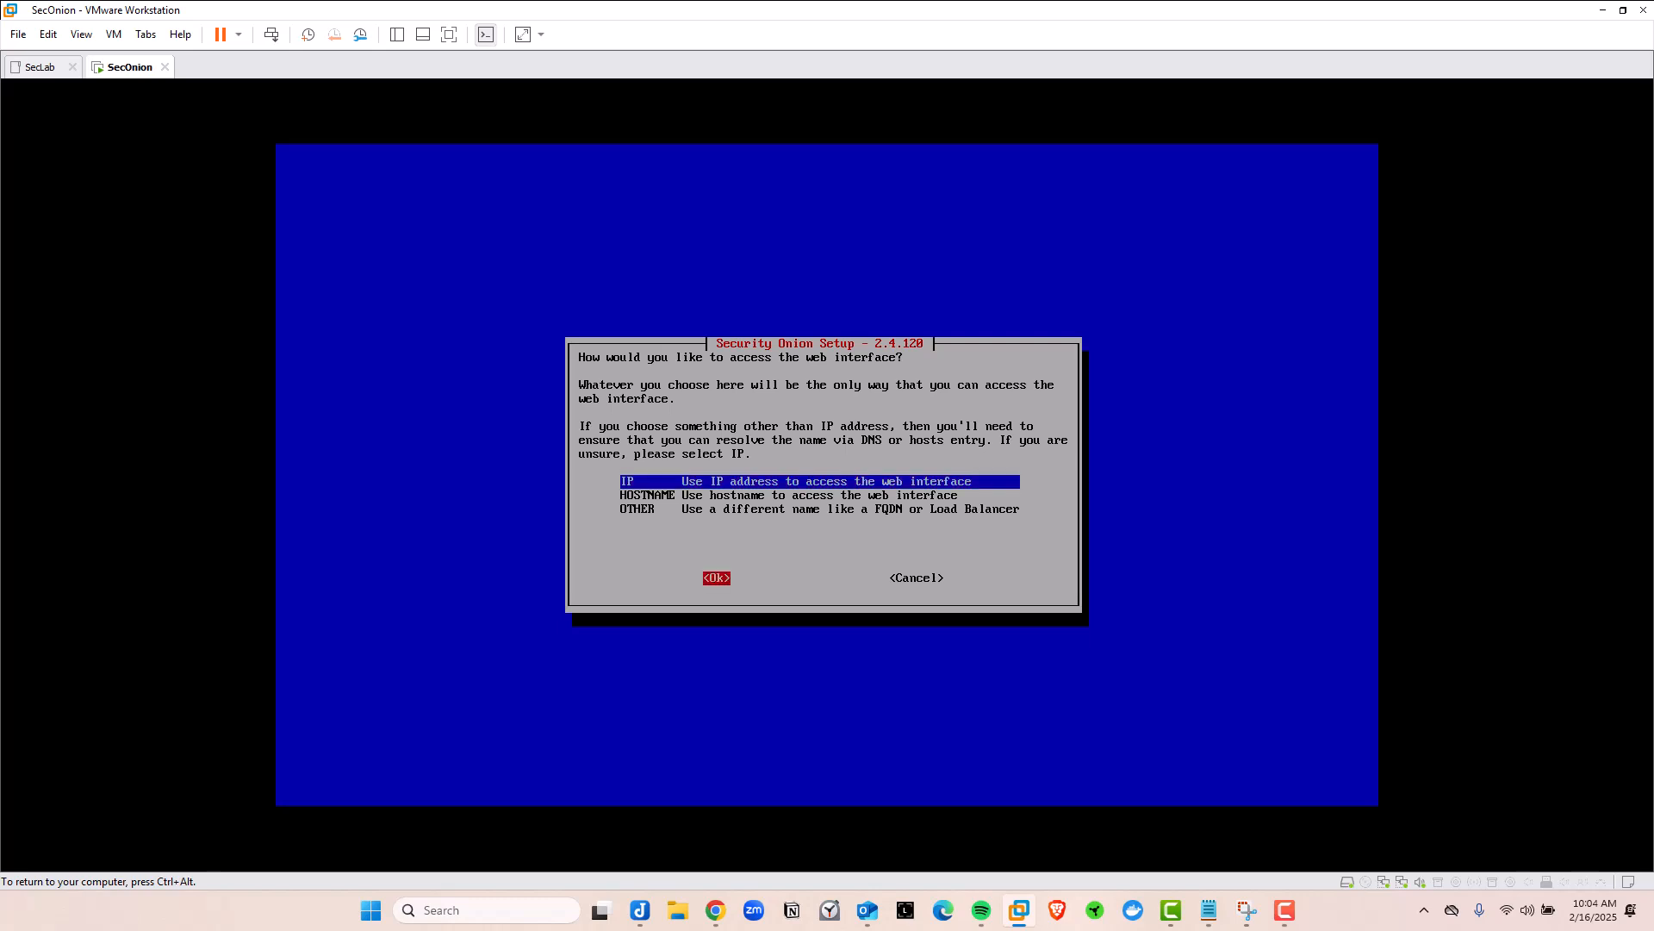
key("Return")
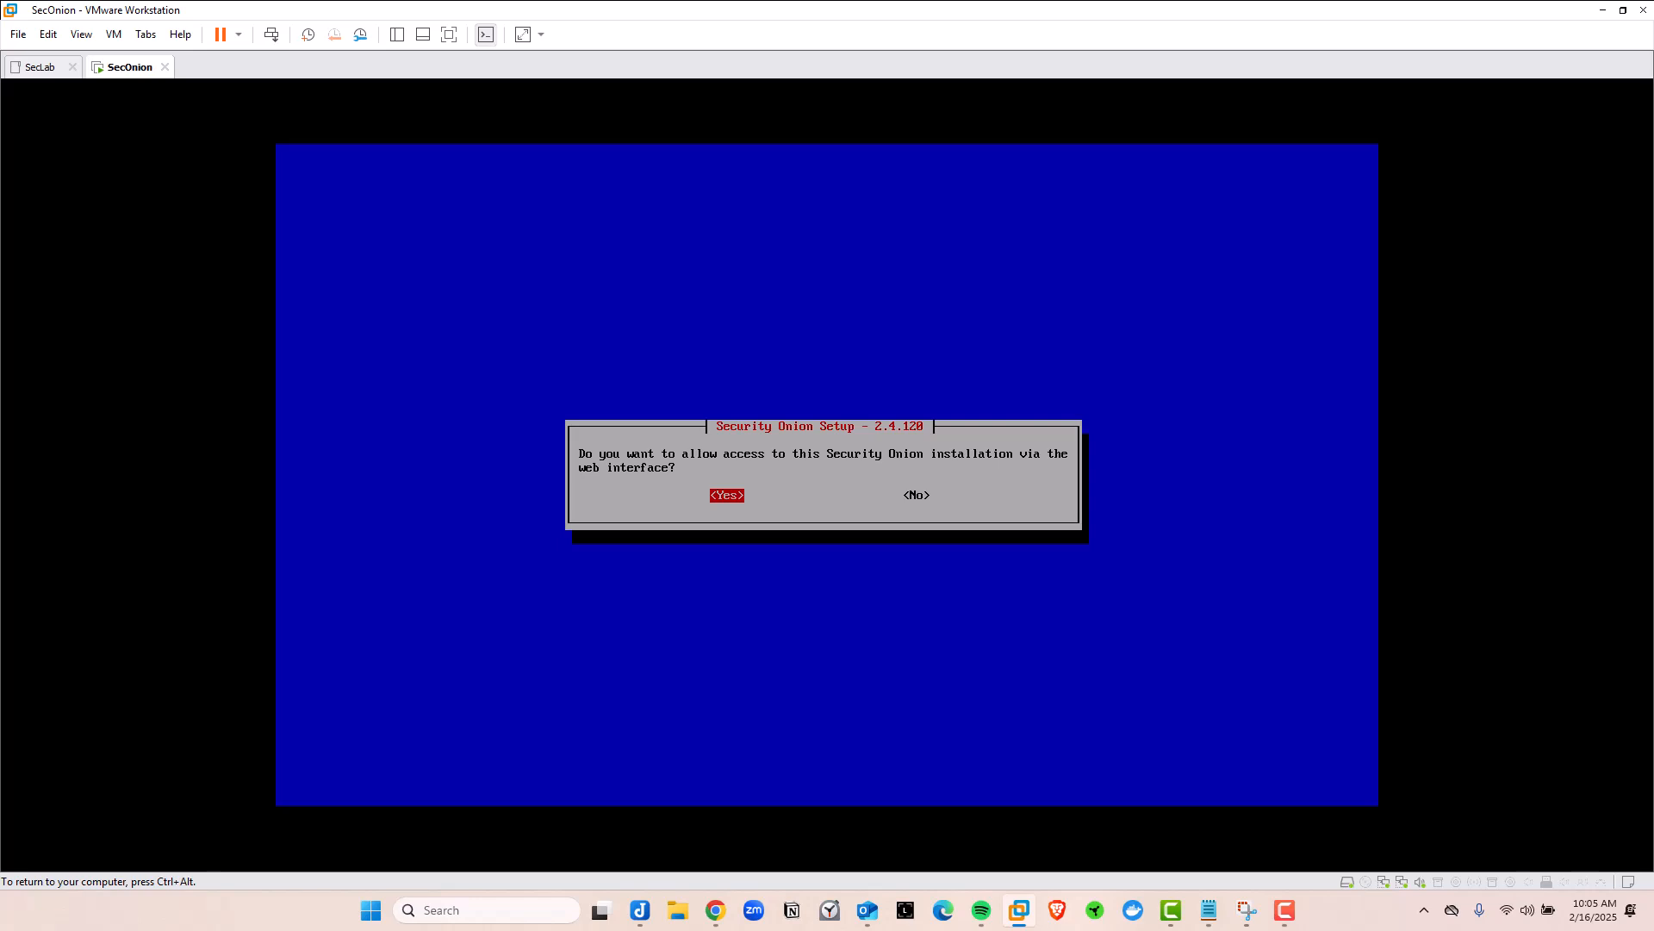
Allow web interface access from the 10.0.0.0/24 range
key("Return")
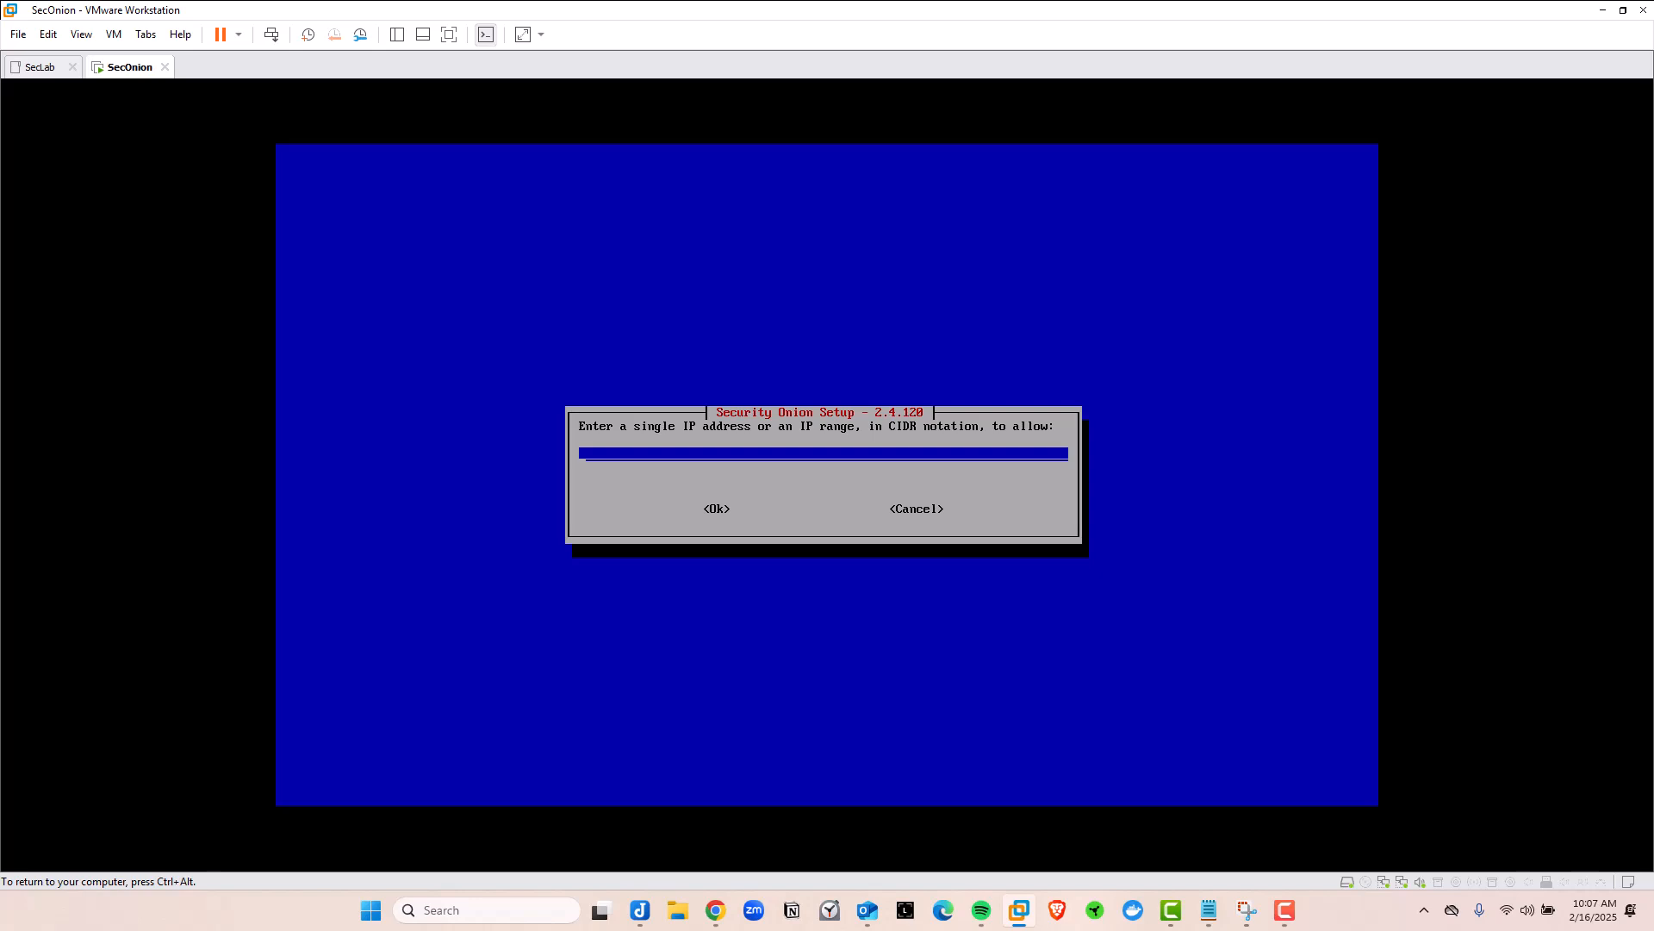
key("ctrl+alt")
left_click(174, 378)
type("10.0.0.0/24")
key("Tab")
key("Return")
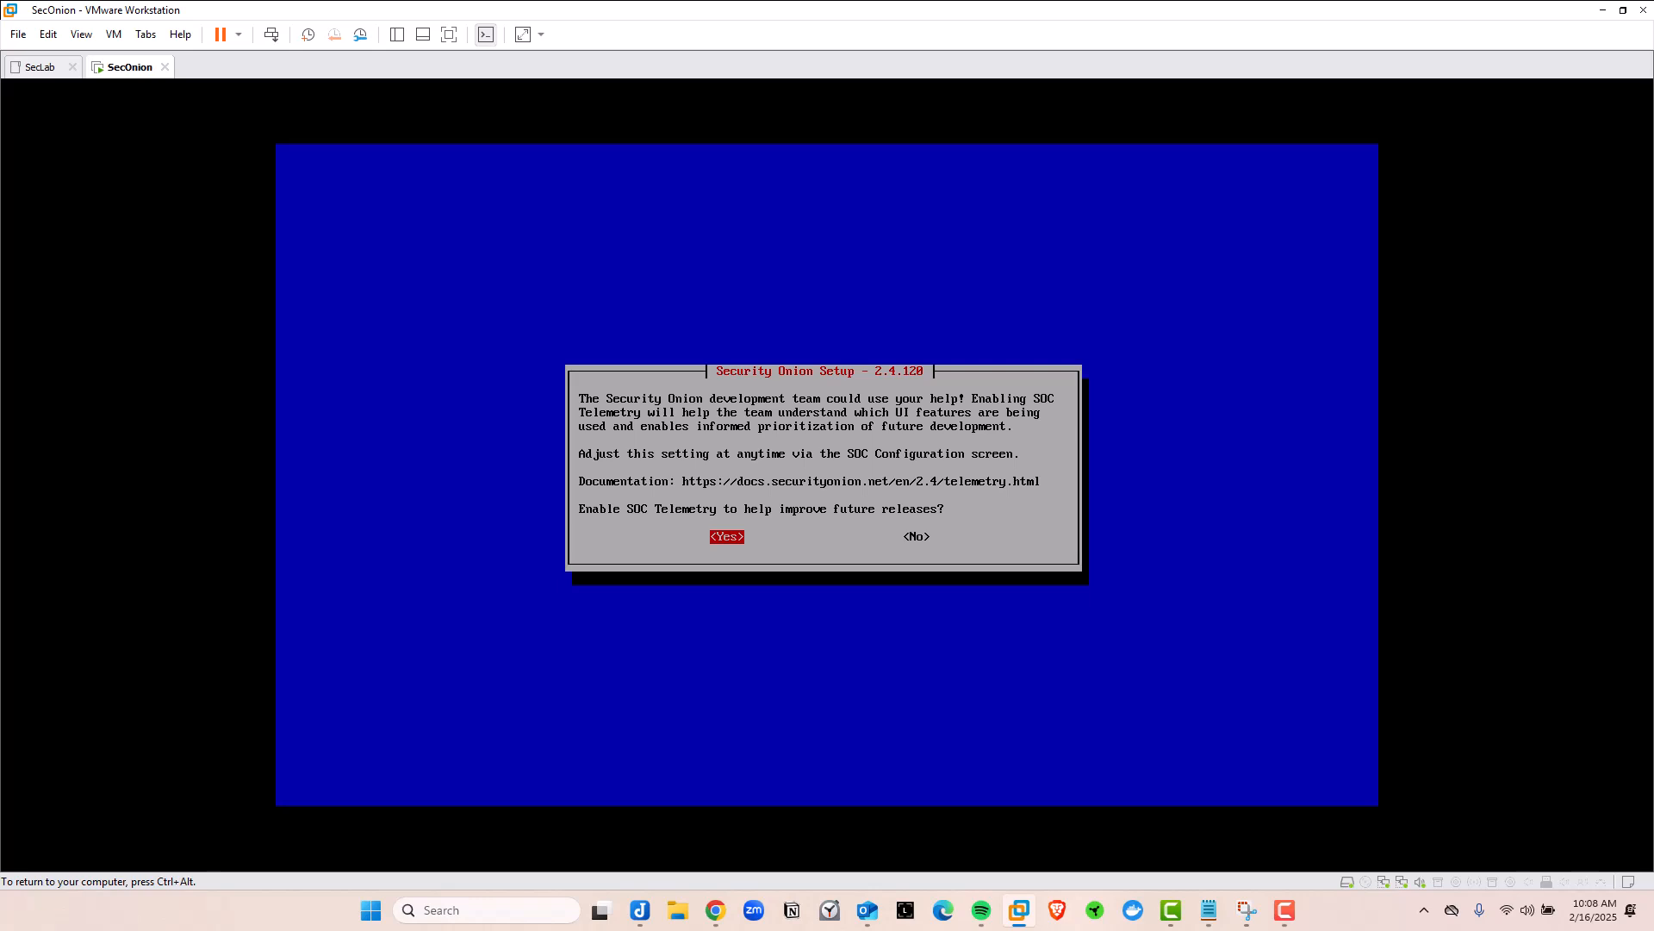
Turn on SOC Telemetry and answer Yes on the settings summary to begin installing
key("Return")
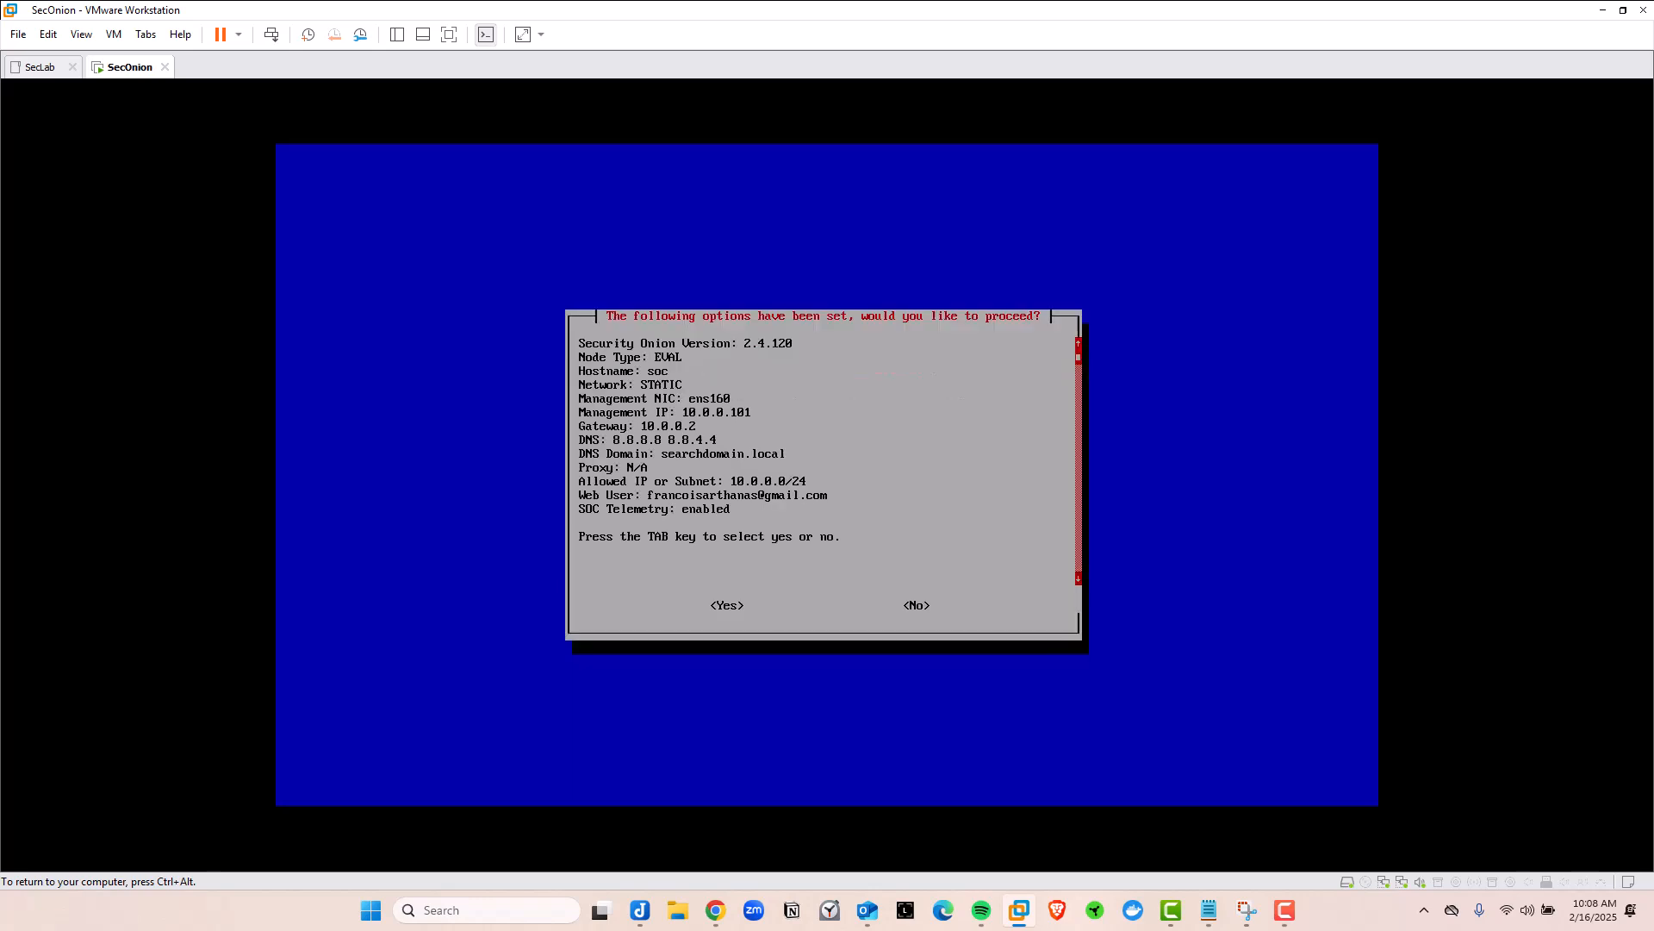
key("ctrl+alt")
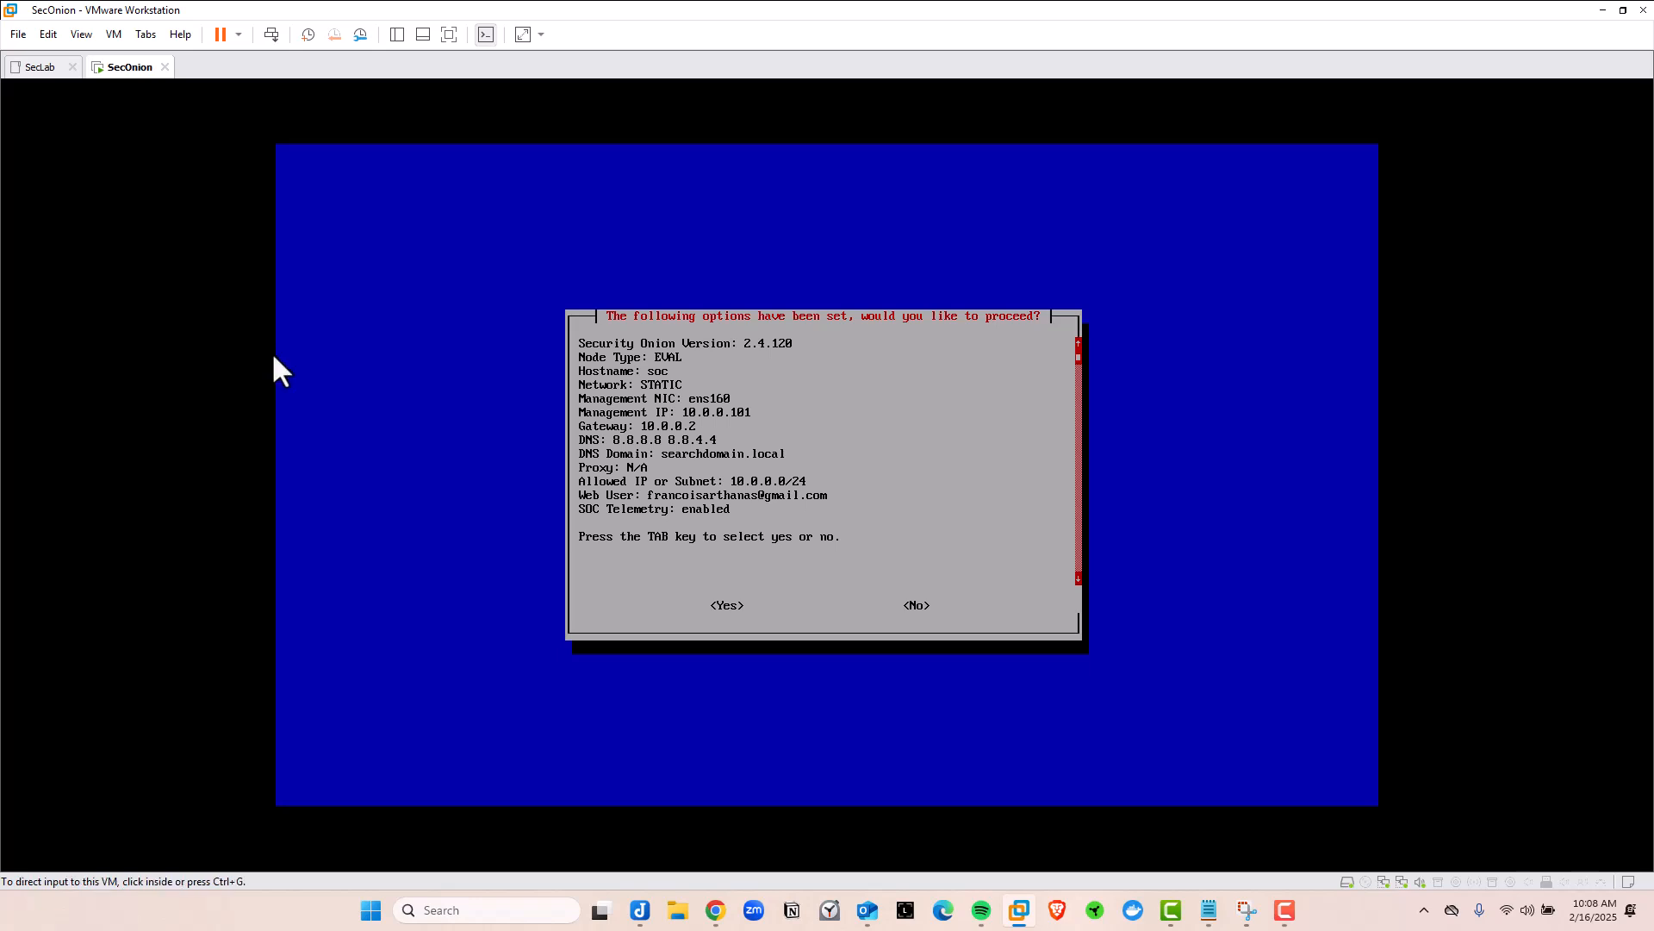
left_click(264, 355)
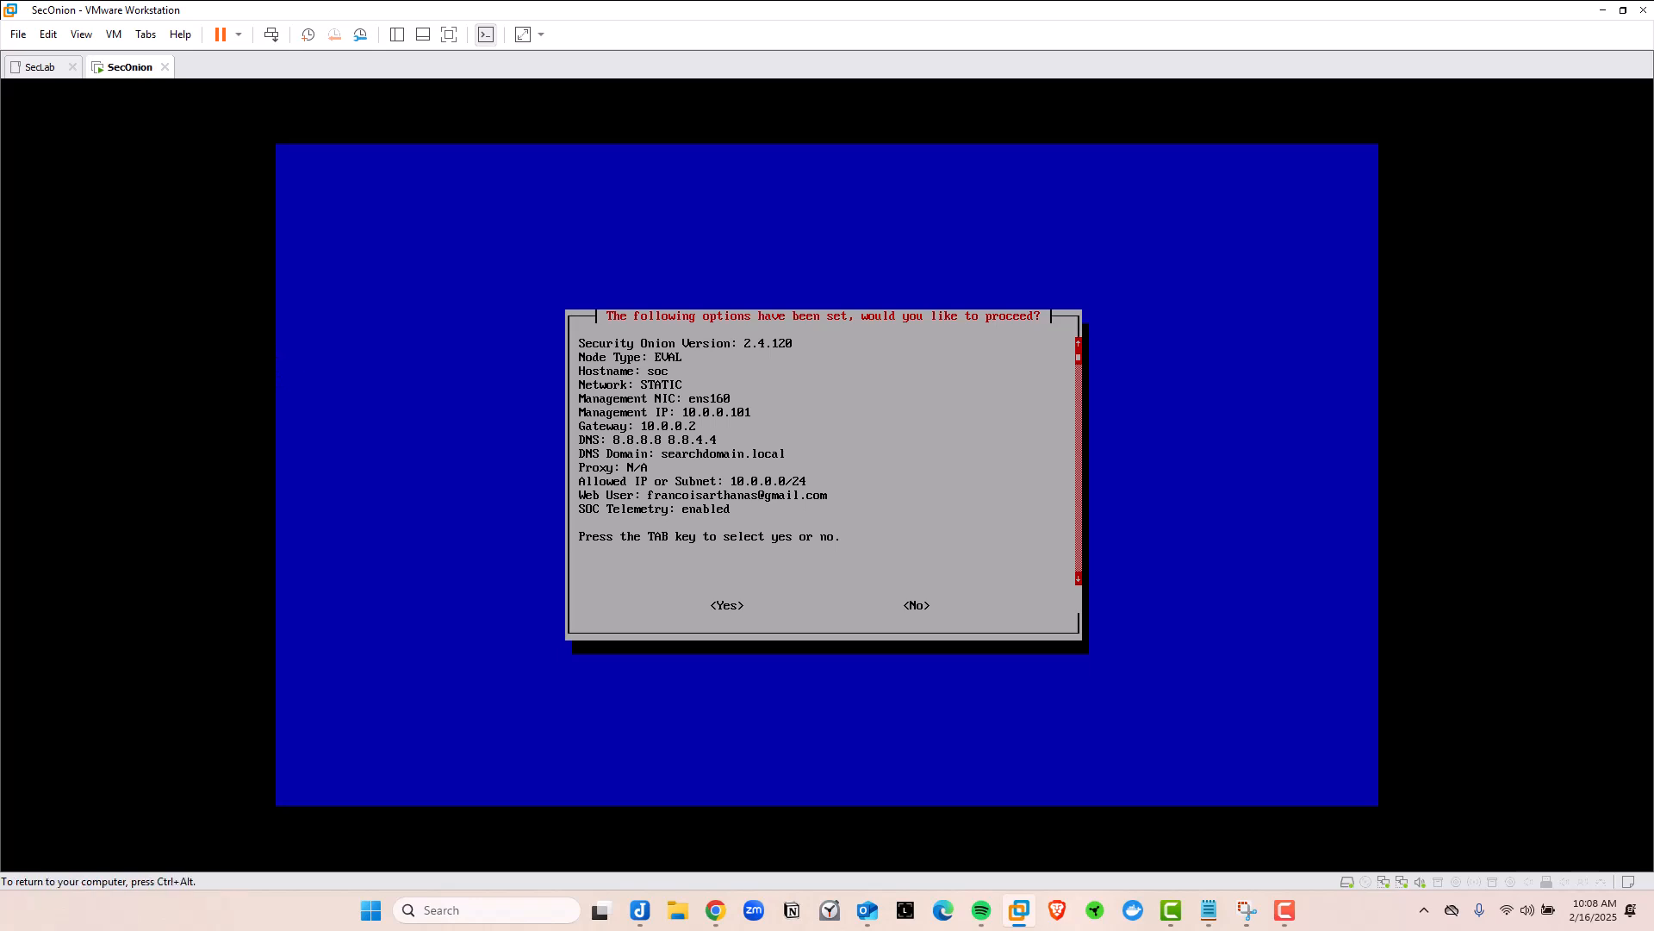
key("ctrl+alt")
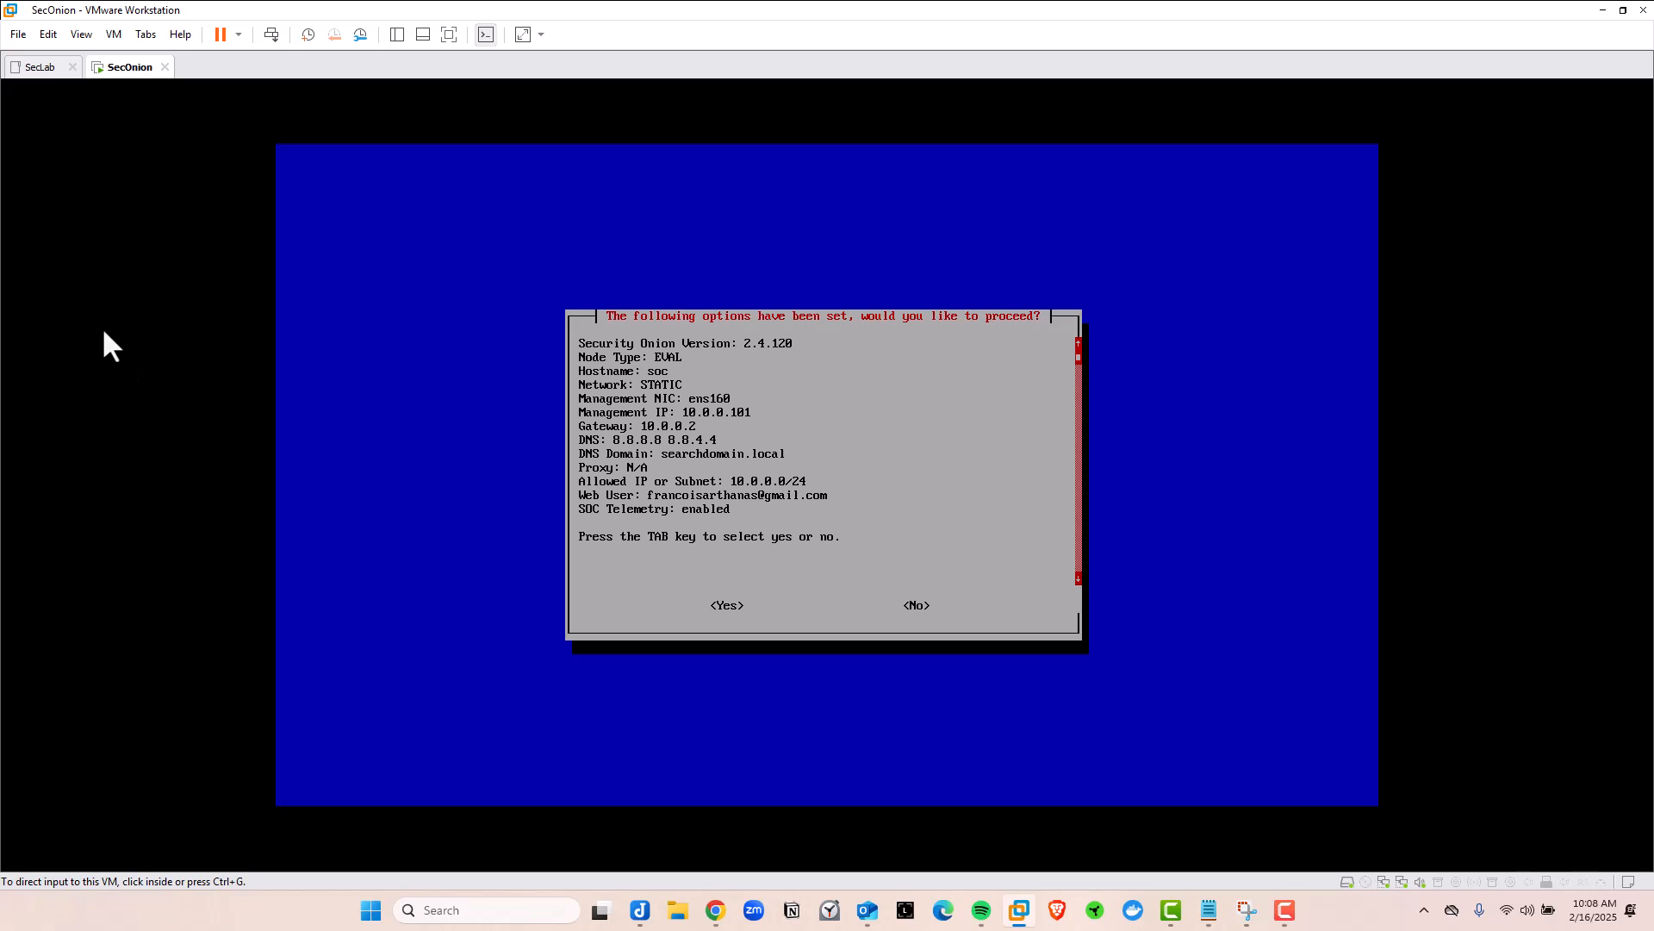
left_click(103, 332)
key("Tab")
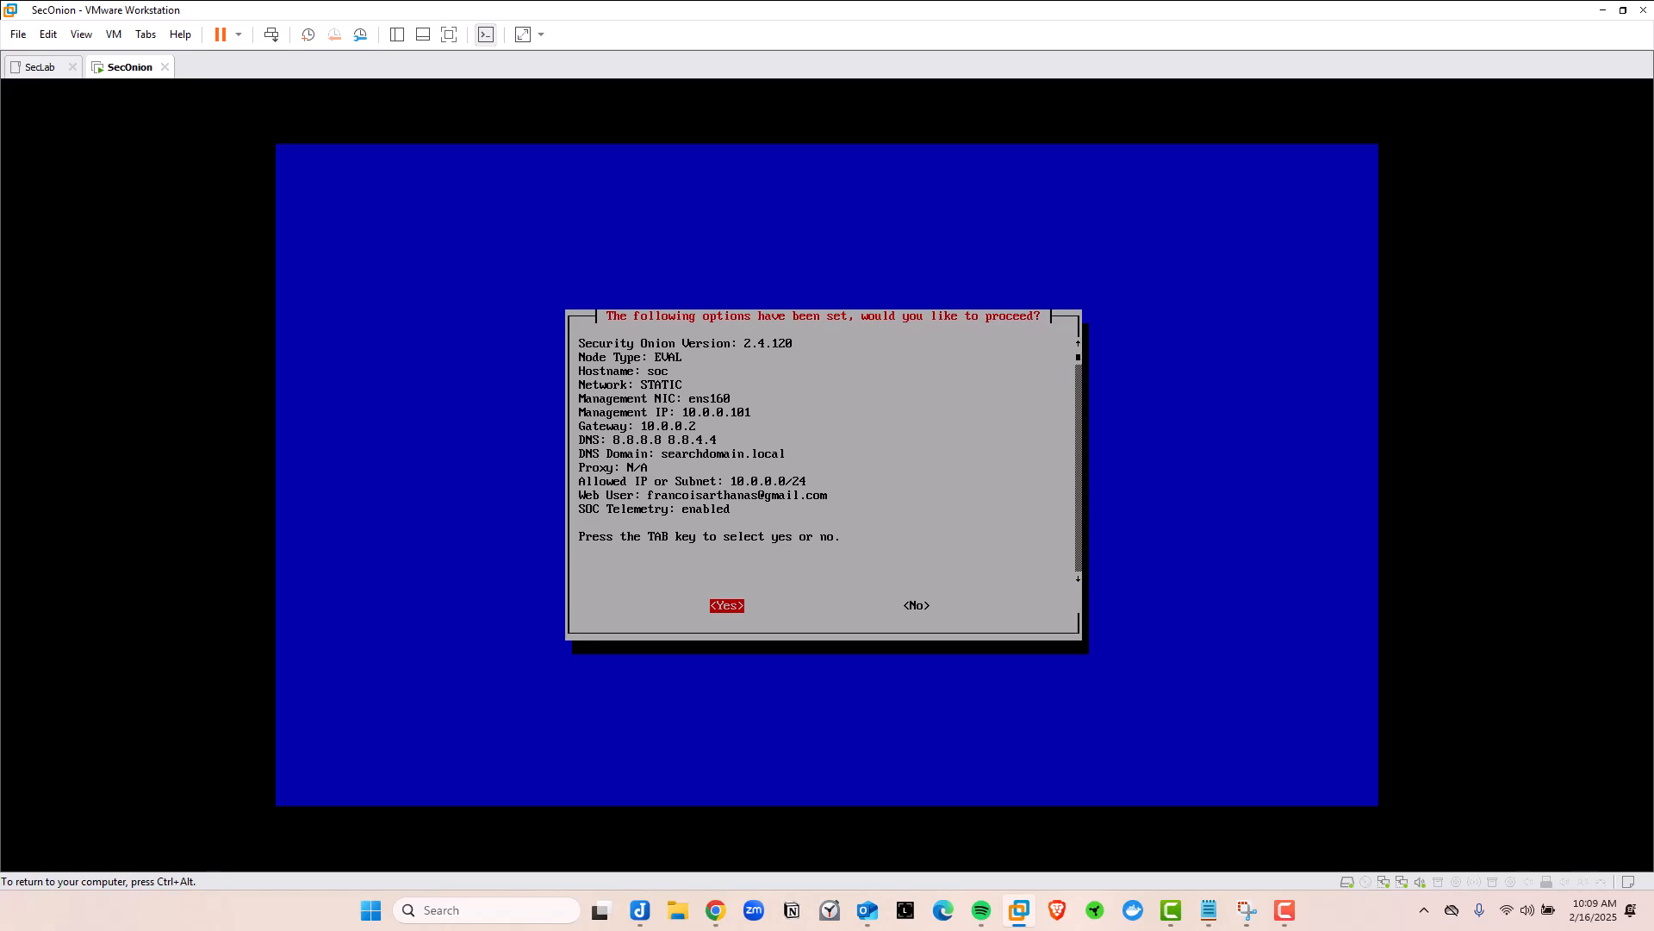
key("Return")
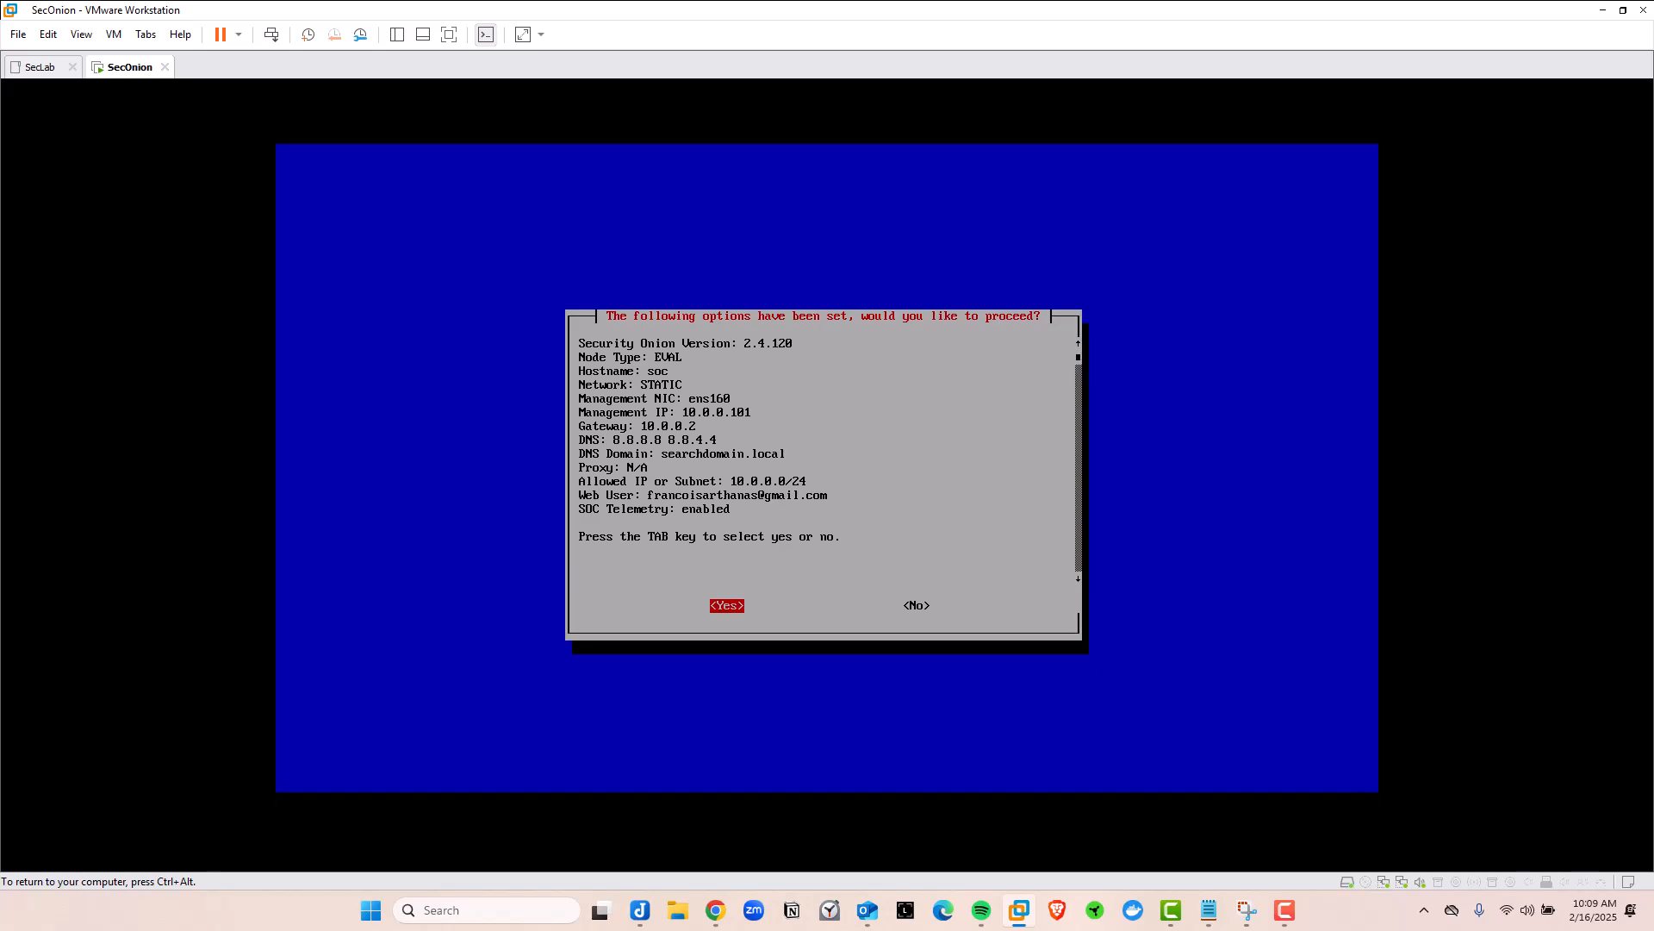
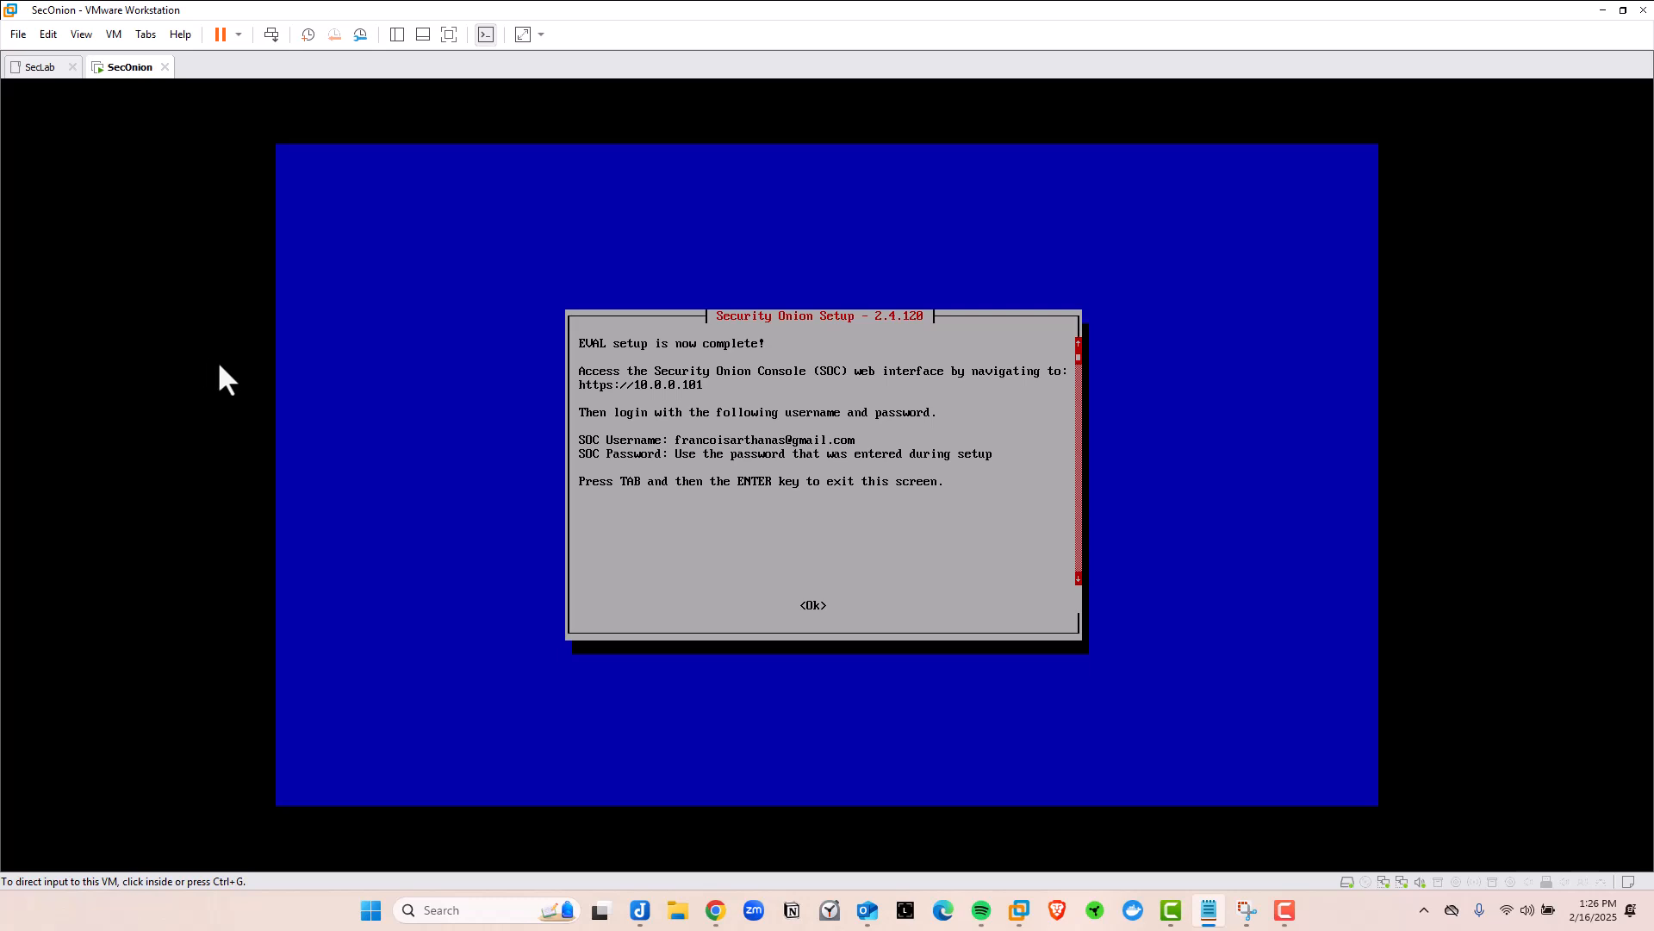
Exit the Security Onion setup-complete screen in the VM console
left_click(878, 425)
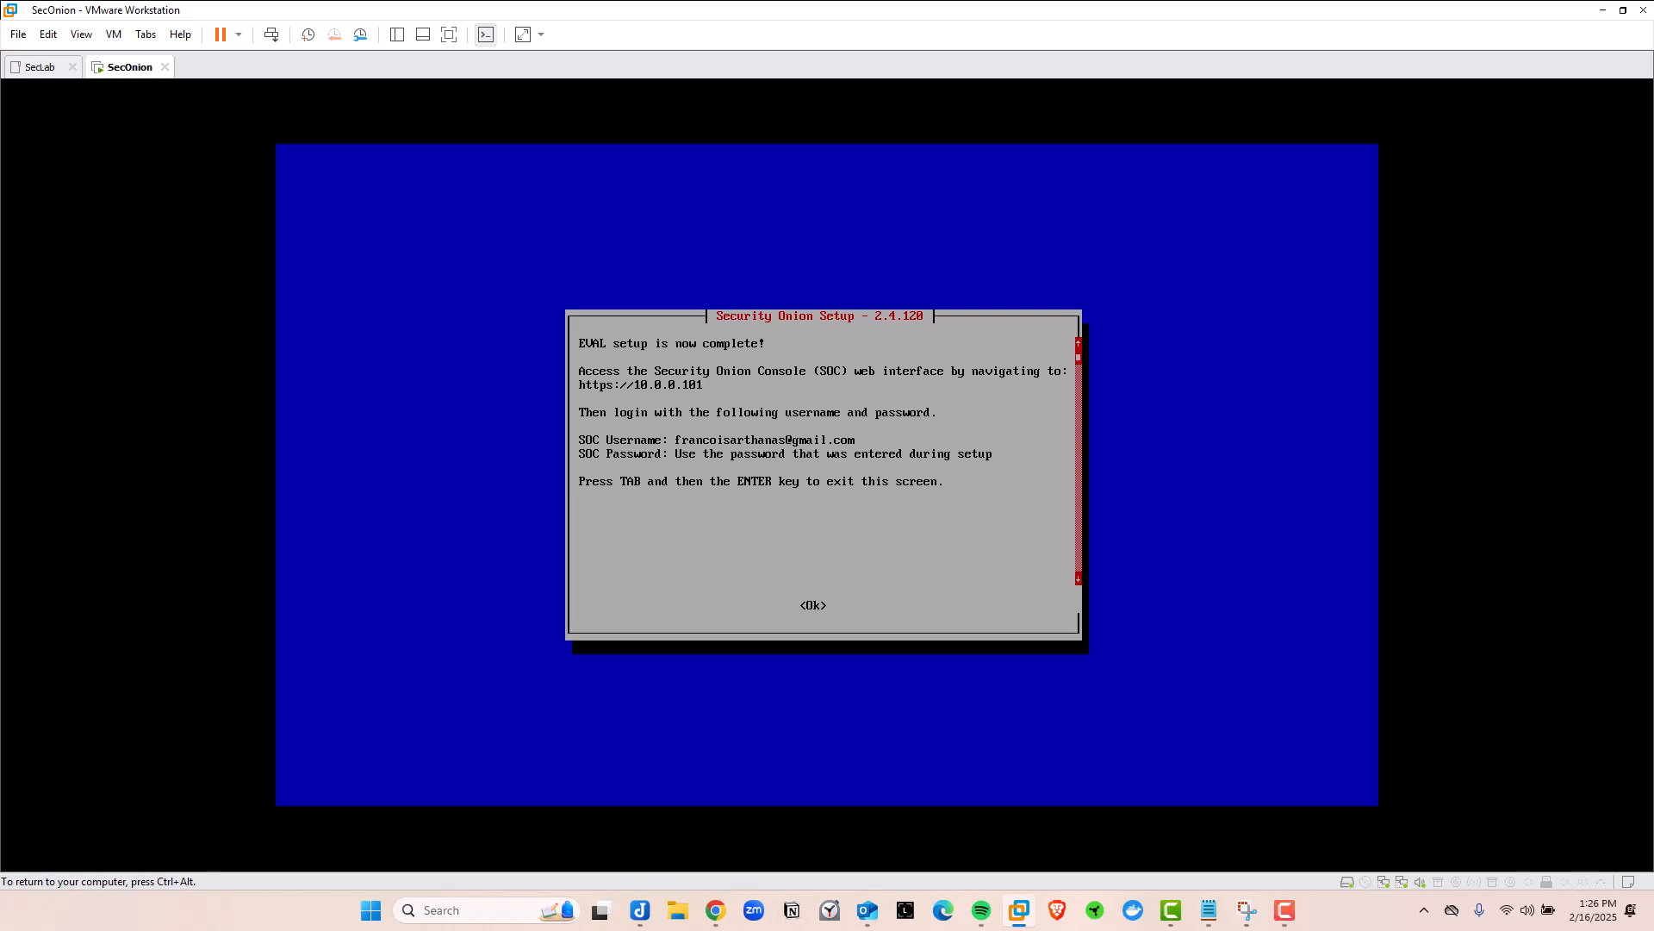
key("Tab")
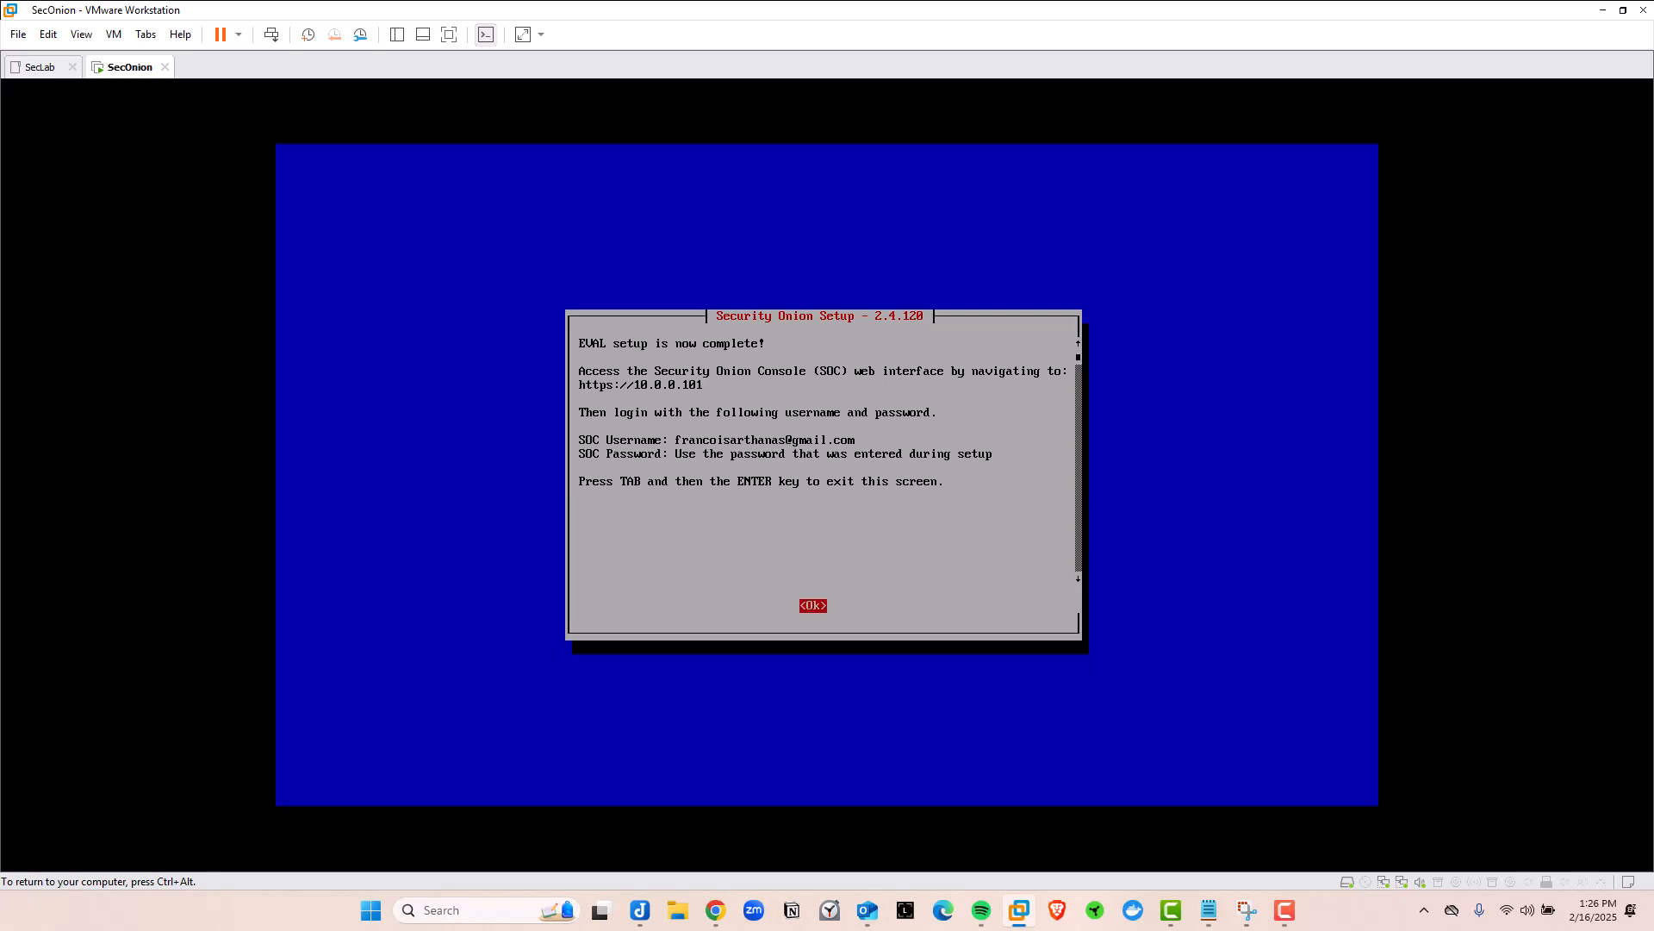
key("Return")
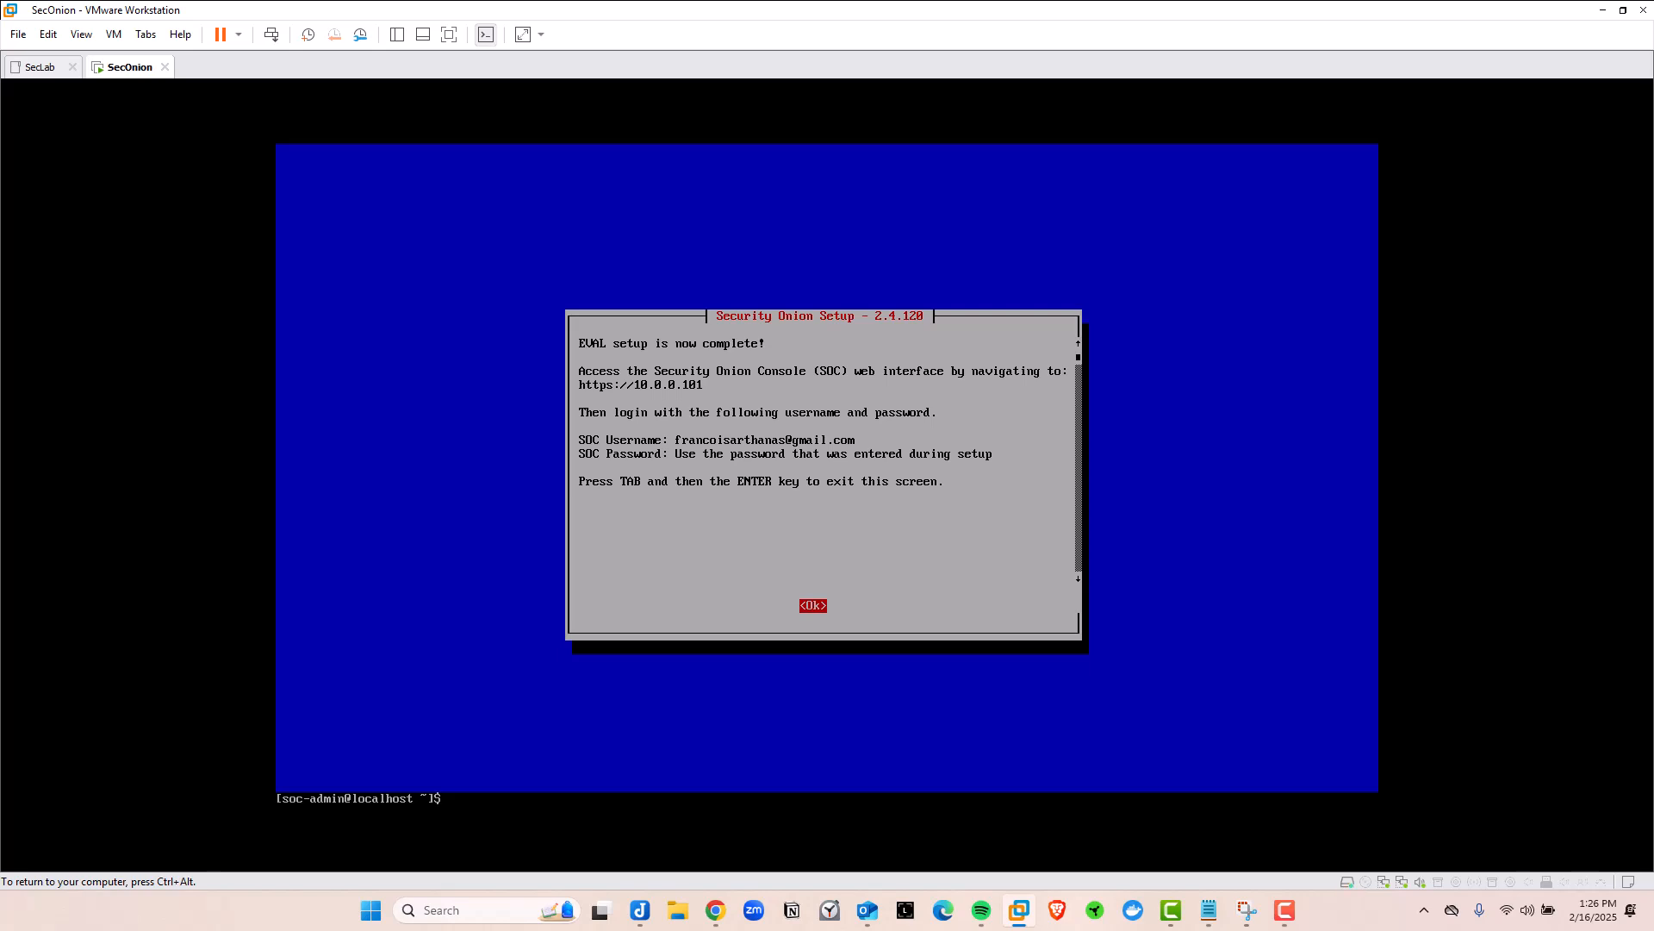
Clear the console to a fresh shell prompt
key("Return")
key("Return")
key("Return")
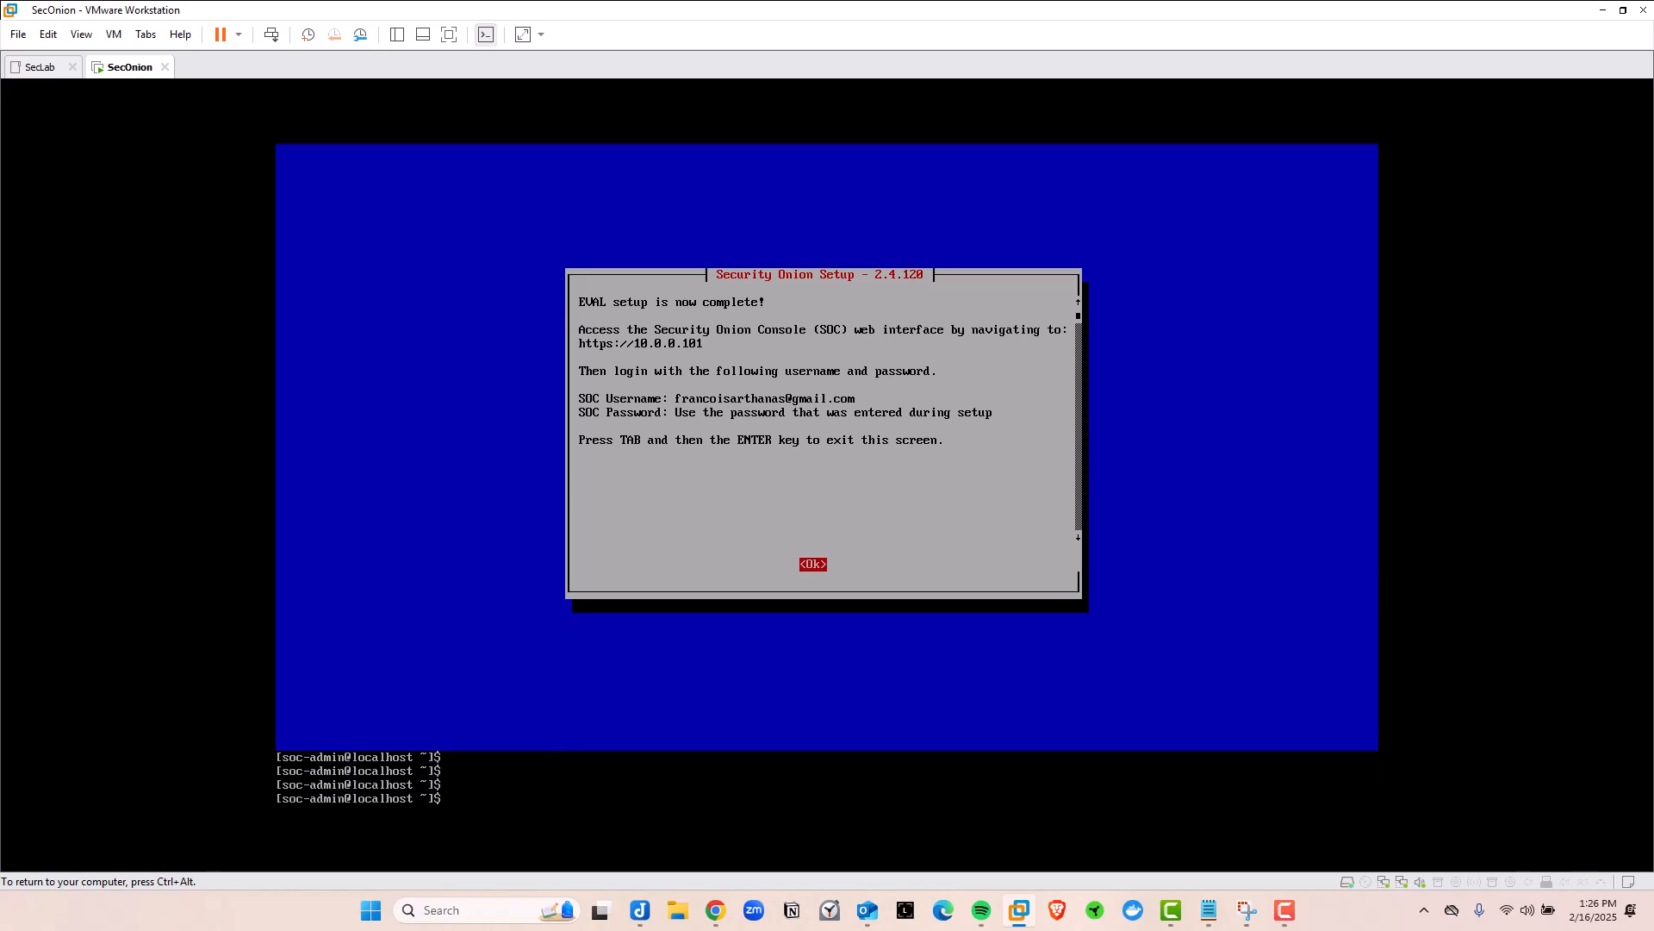
type("clear")
key("Return")
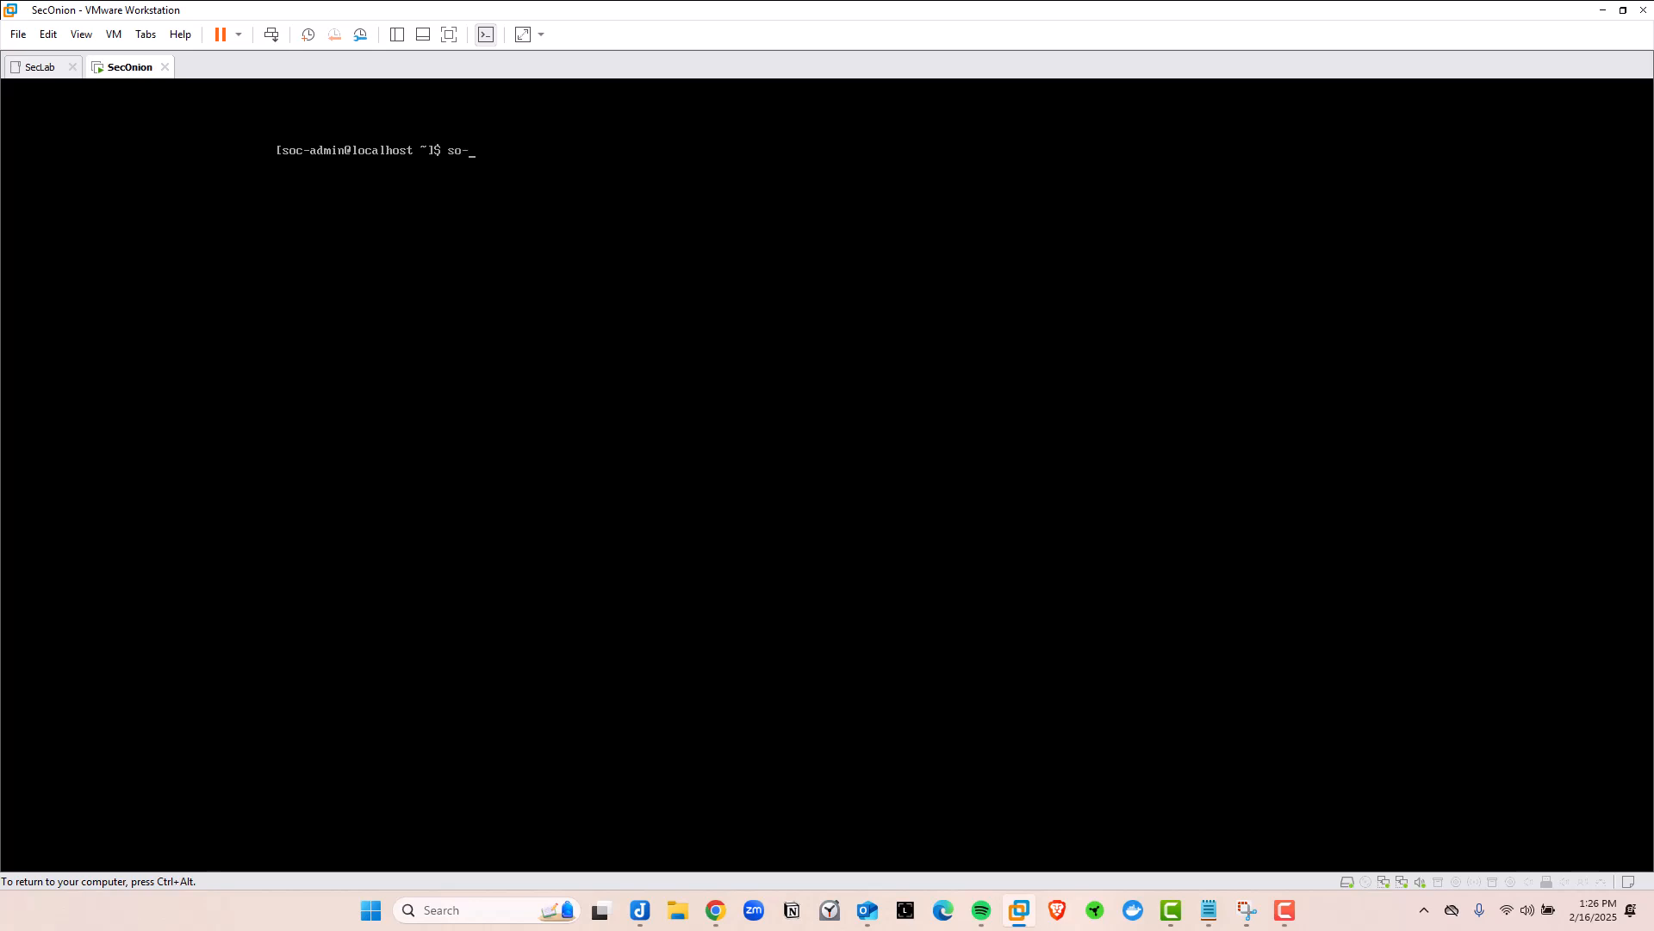
Run sudo so-status to check that all Security Onion containers are running
type("status")
key("Return")
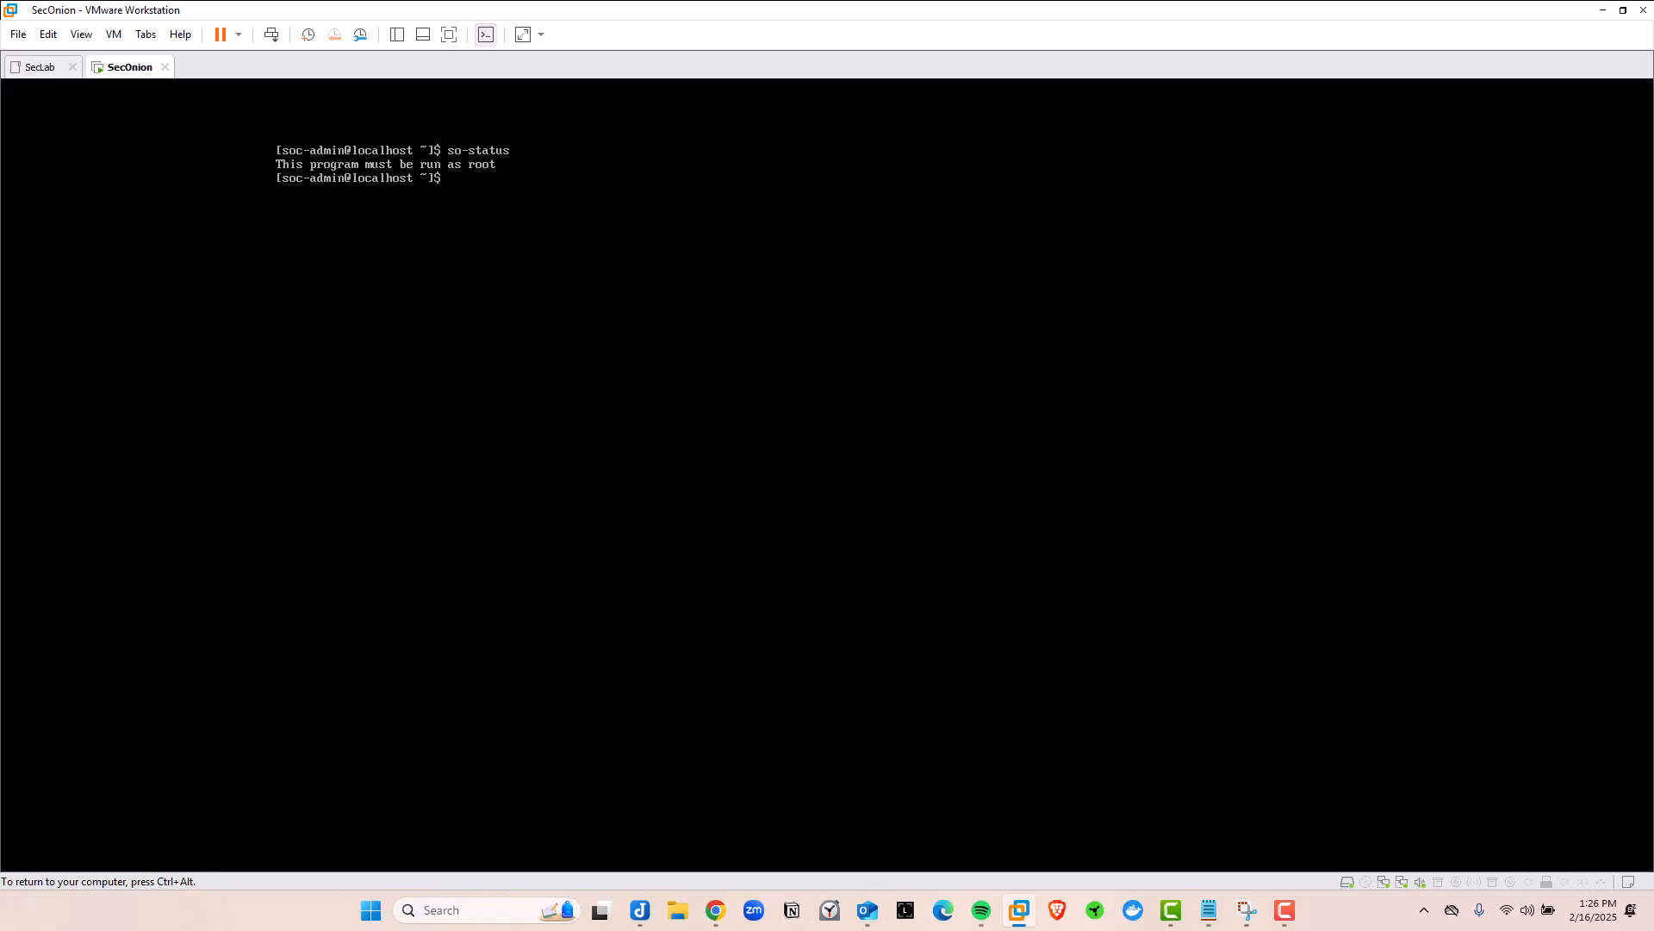
type("sudo so-status")
key("Return")
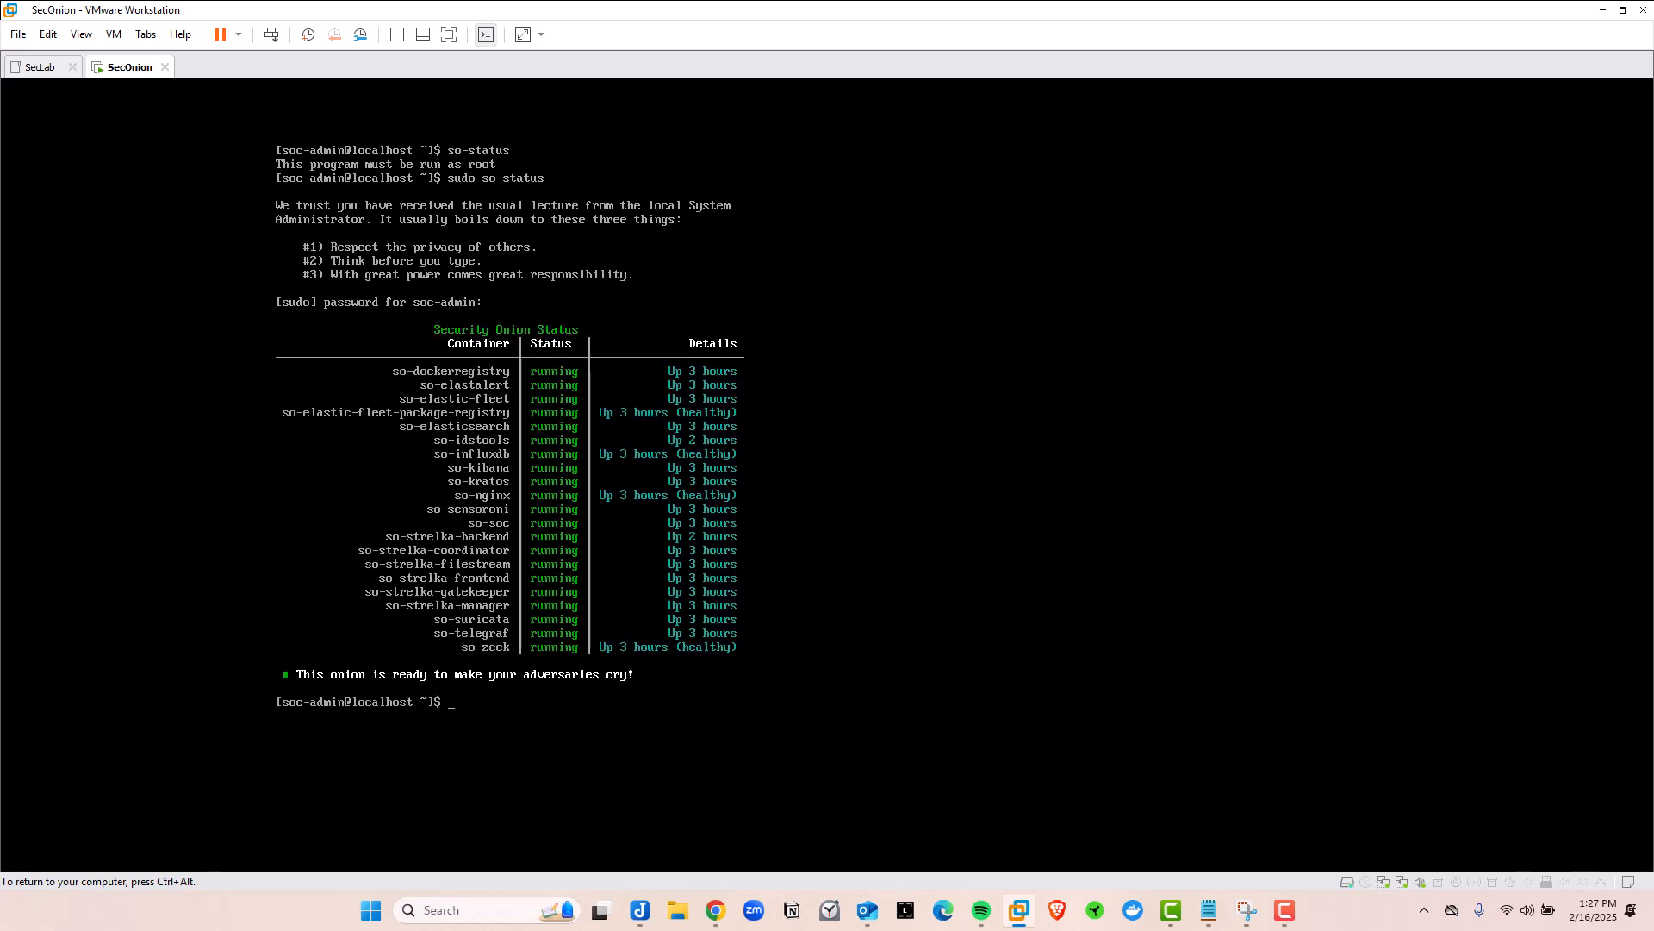
Clear the SecOnion console and release input back to the host
key("ctrl+alt")
left_click(49, 285)
key("ctrl+alt")
left_click(200, 318)
type("ear")
key("BackSpace")
key("BackSpace")
key("BackSpace")
key("BackSpace")
type("lear")
key("Return")
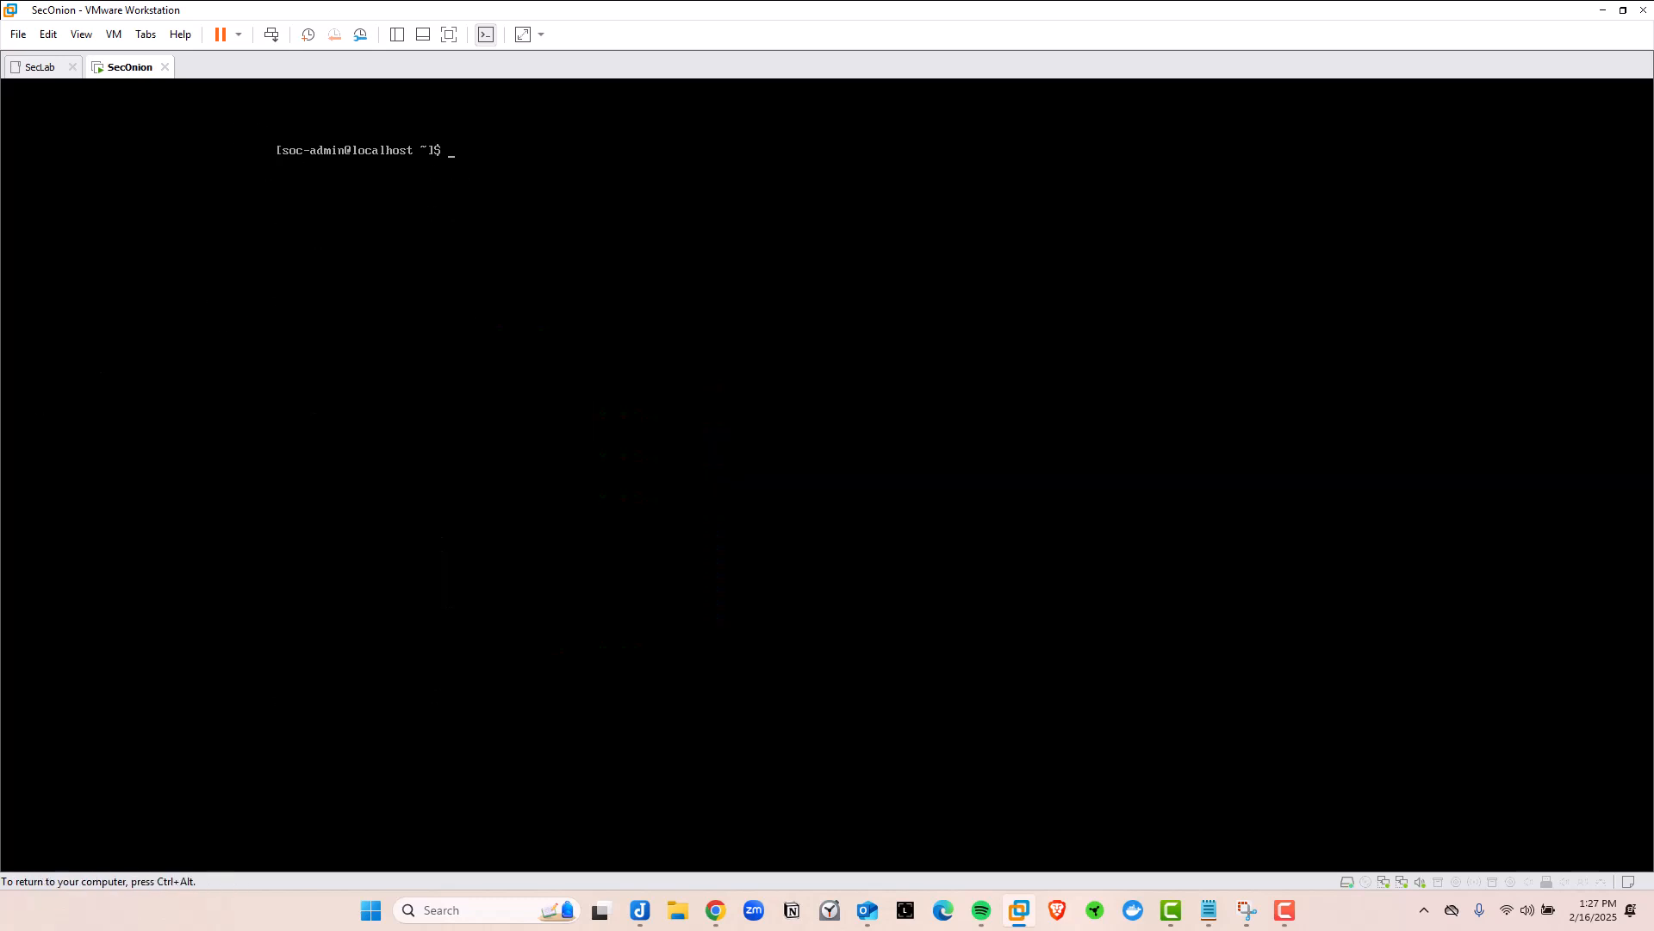
key("ctrl+alt")
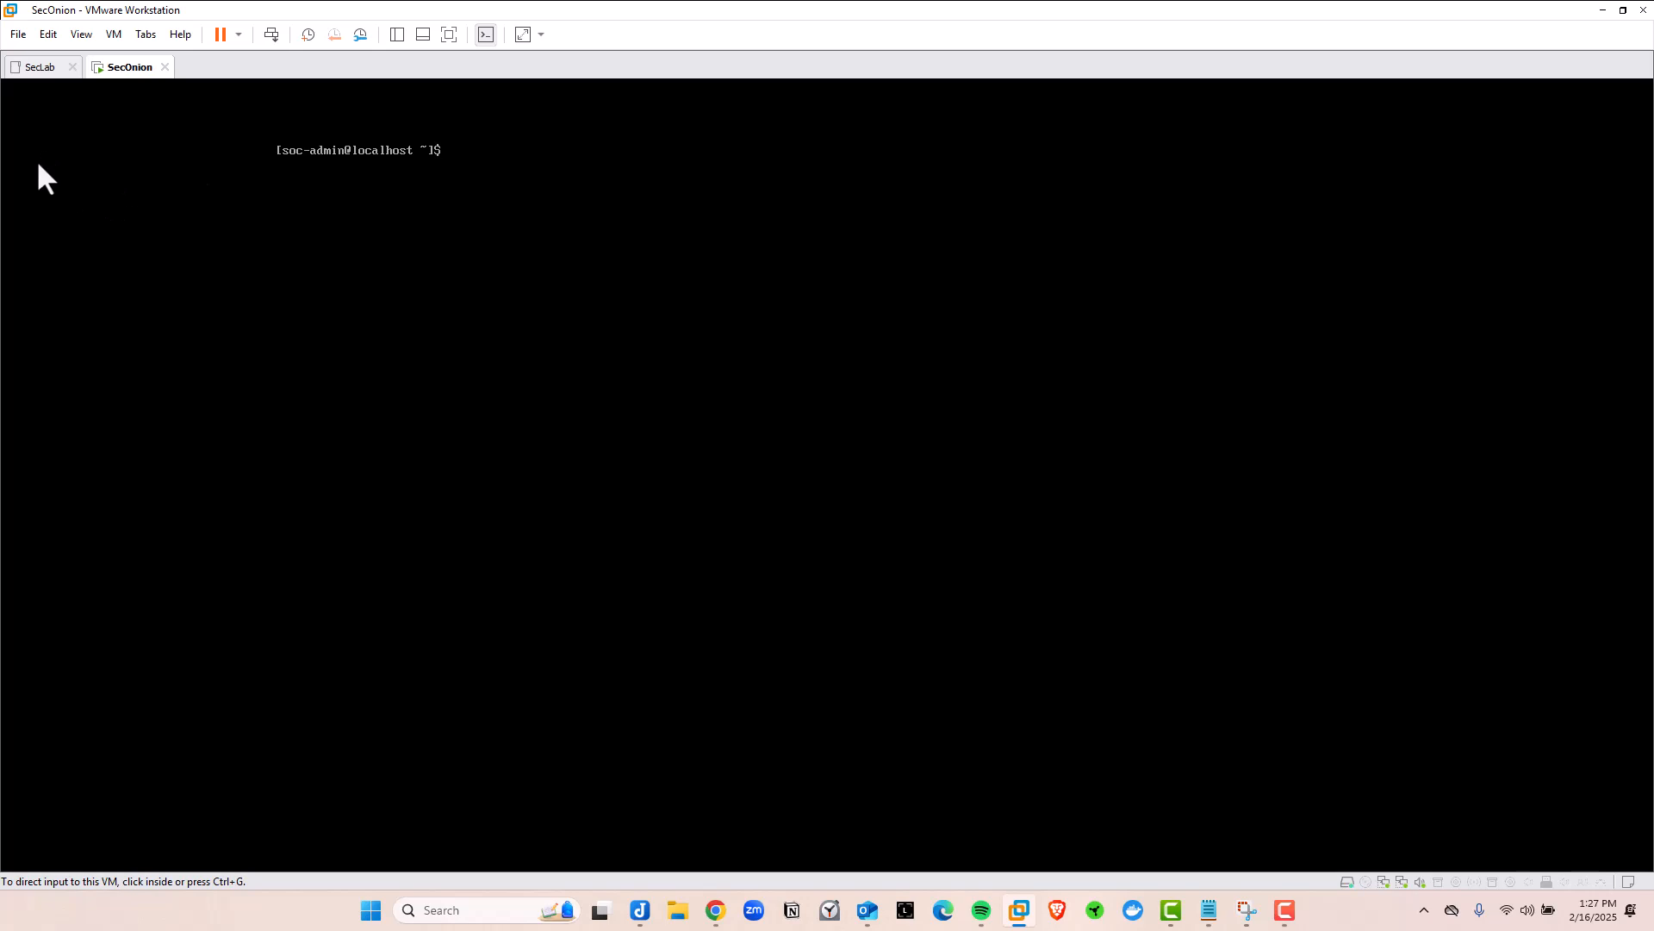
Open the Kali Linux VM from the Library and power it on
left_click(397, 34)
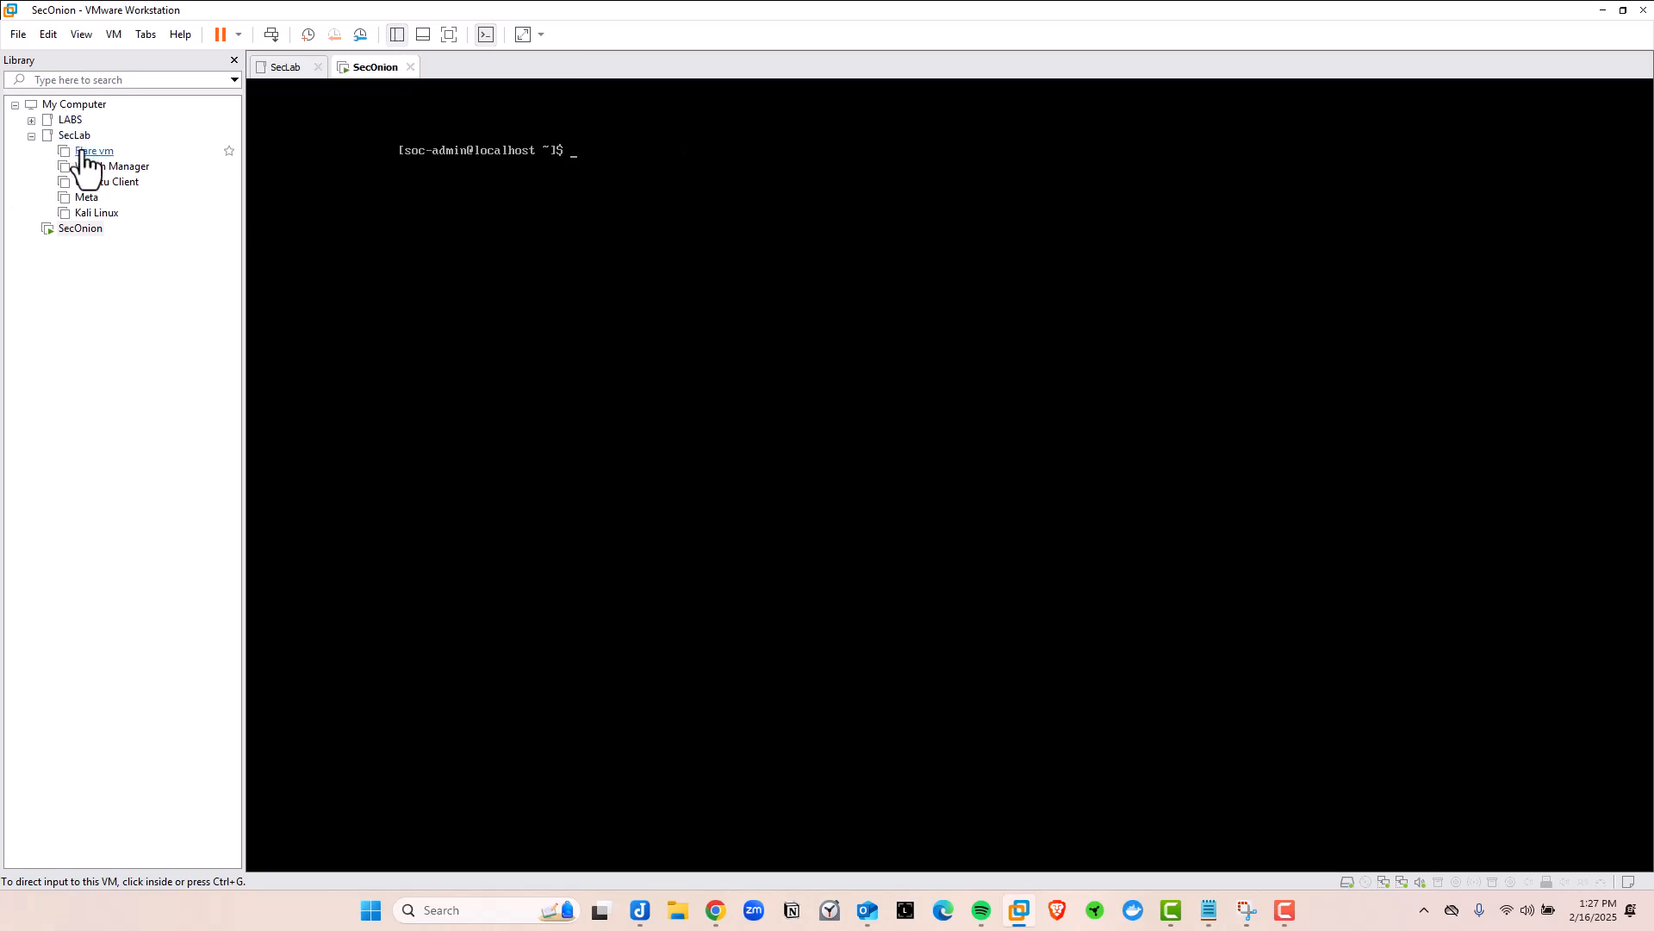
left_click(86, 215)
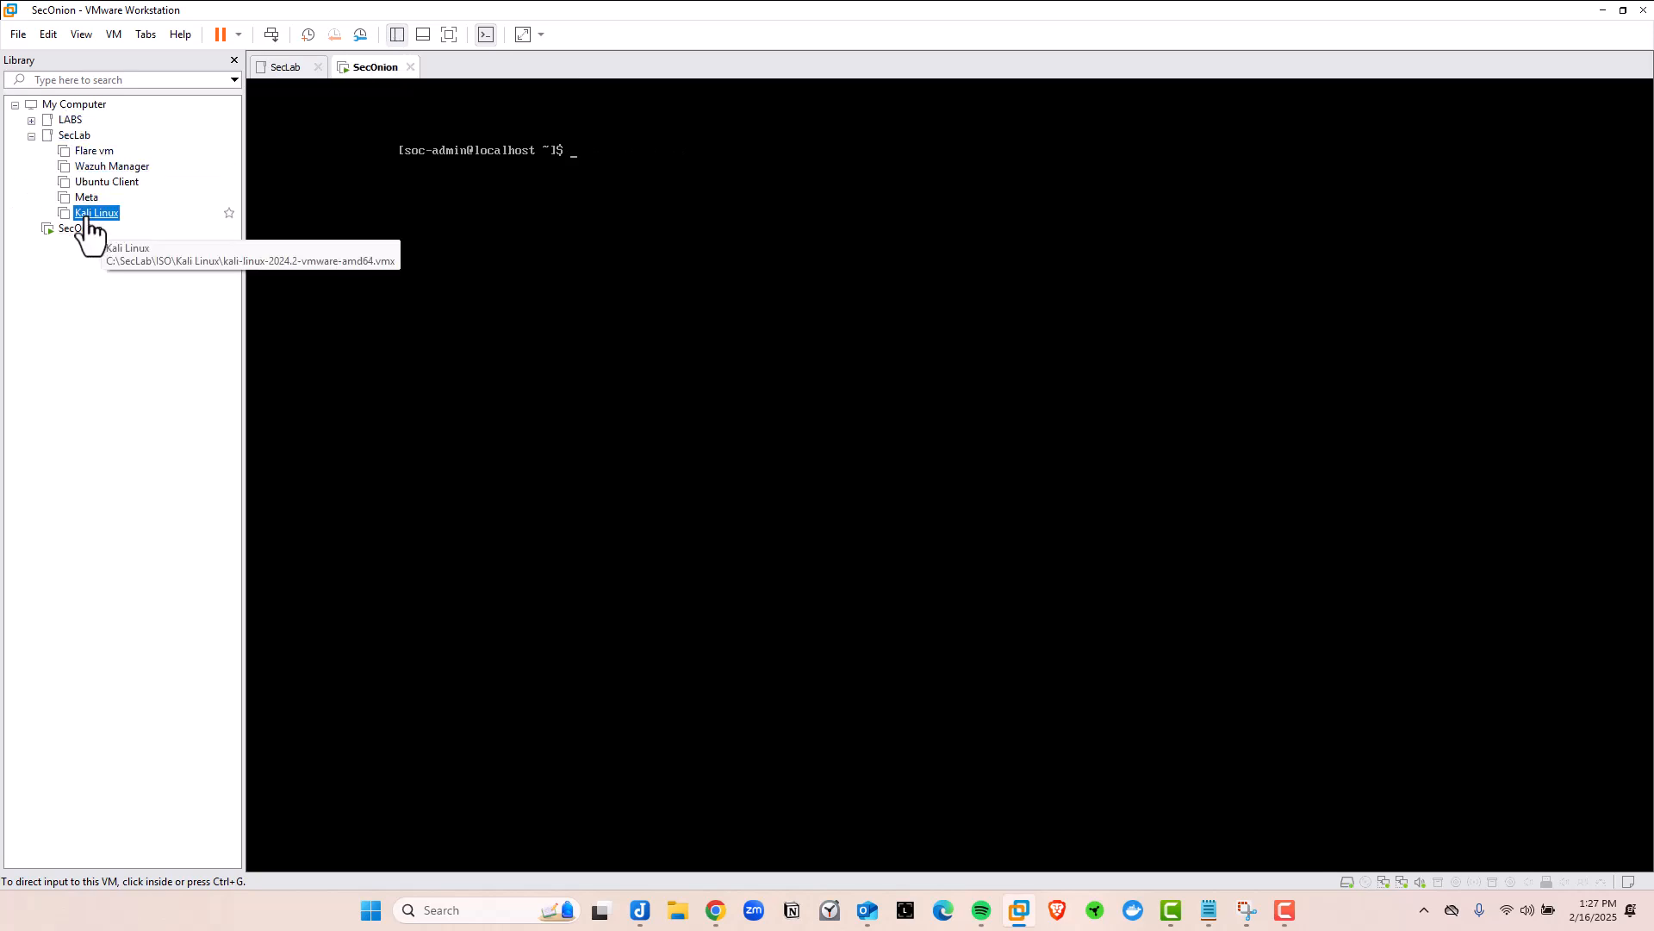
double_click(87, 220)
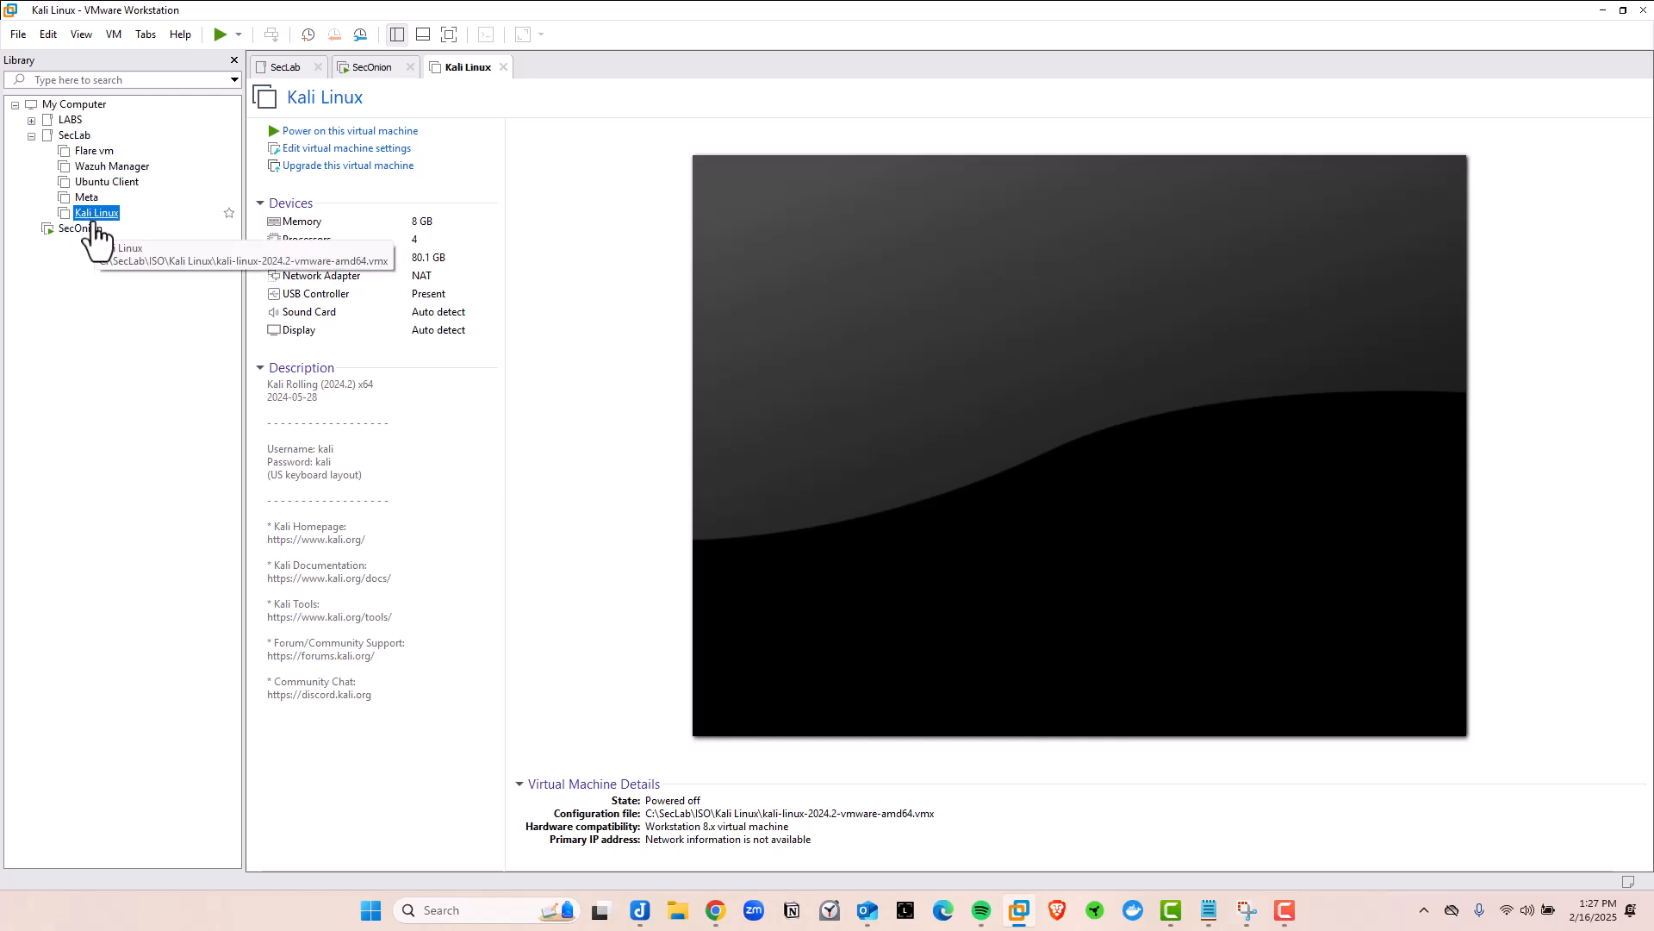
left_click(372, 131)
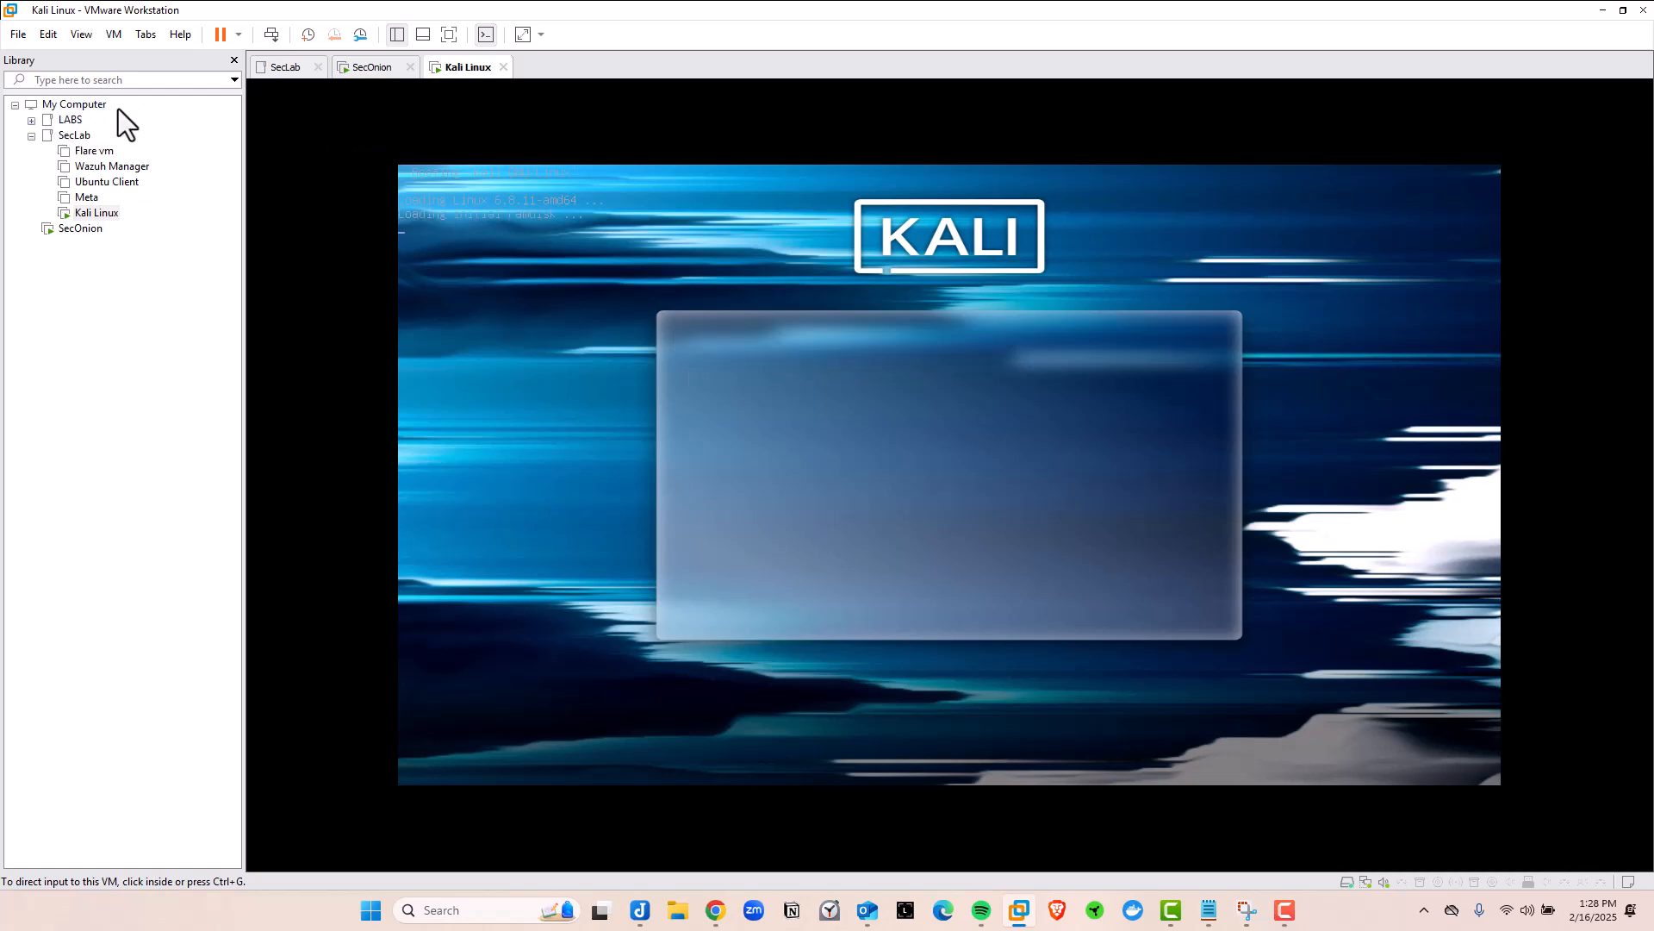
left_click(396, 35)
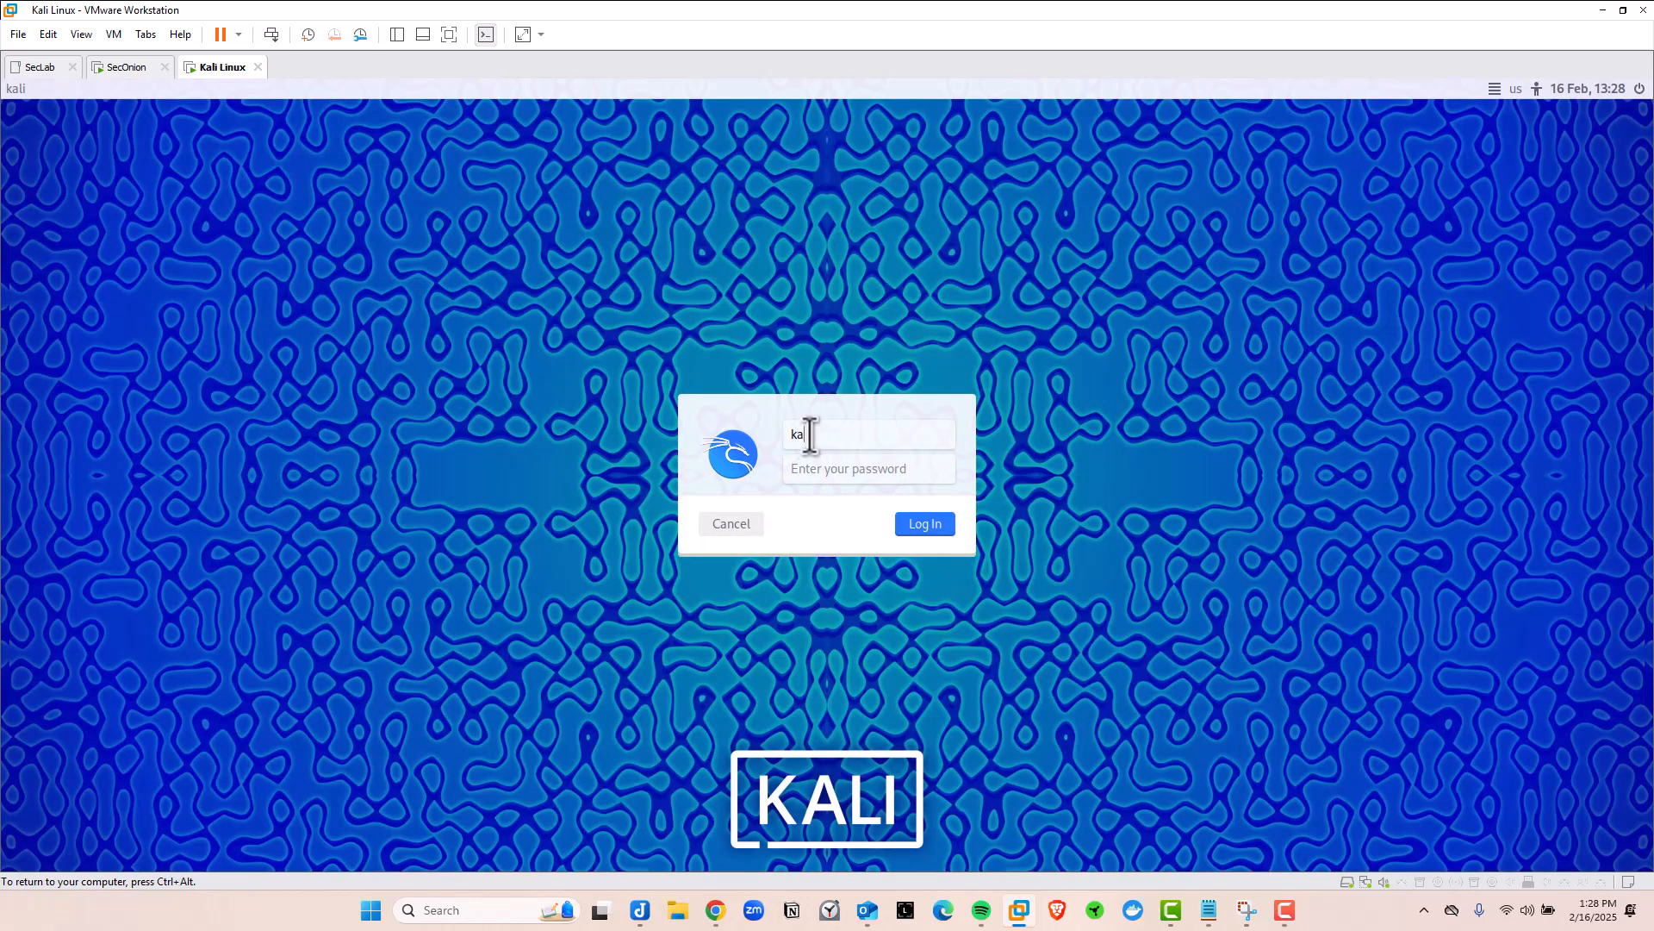
type("li")
key("Tab")
type("kali")
key("Return")
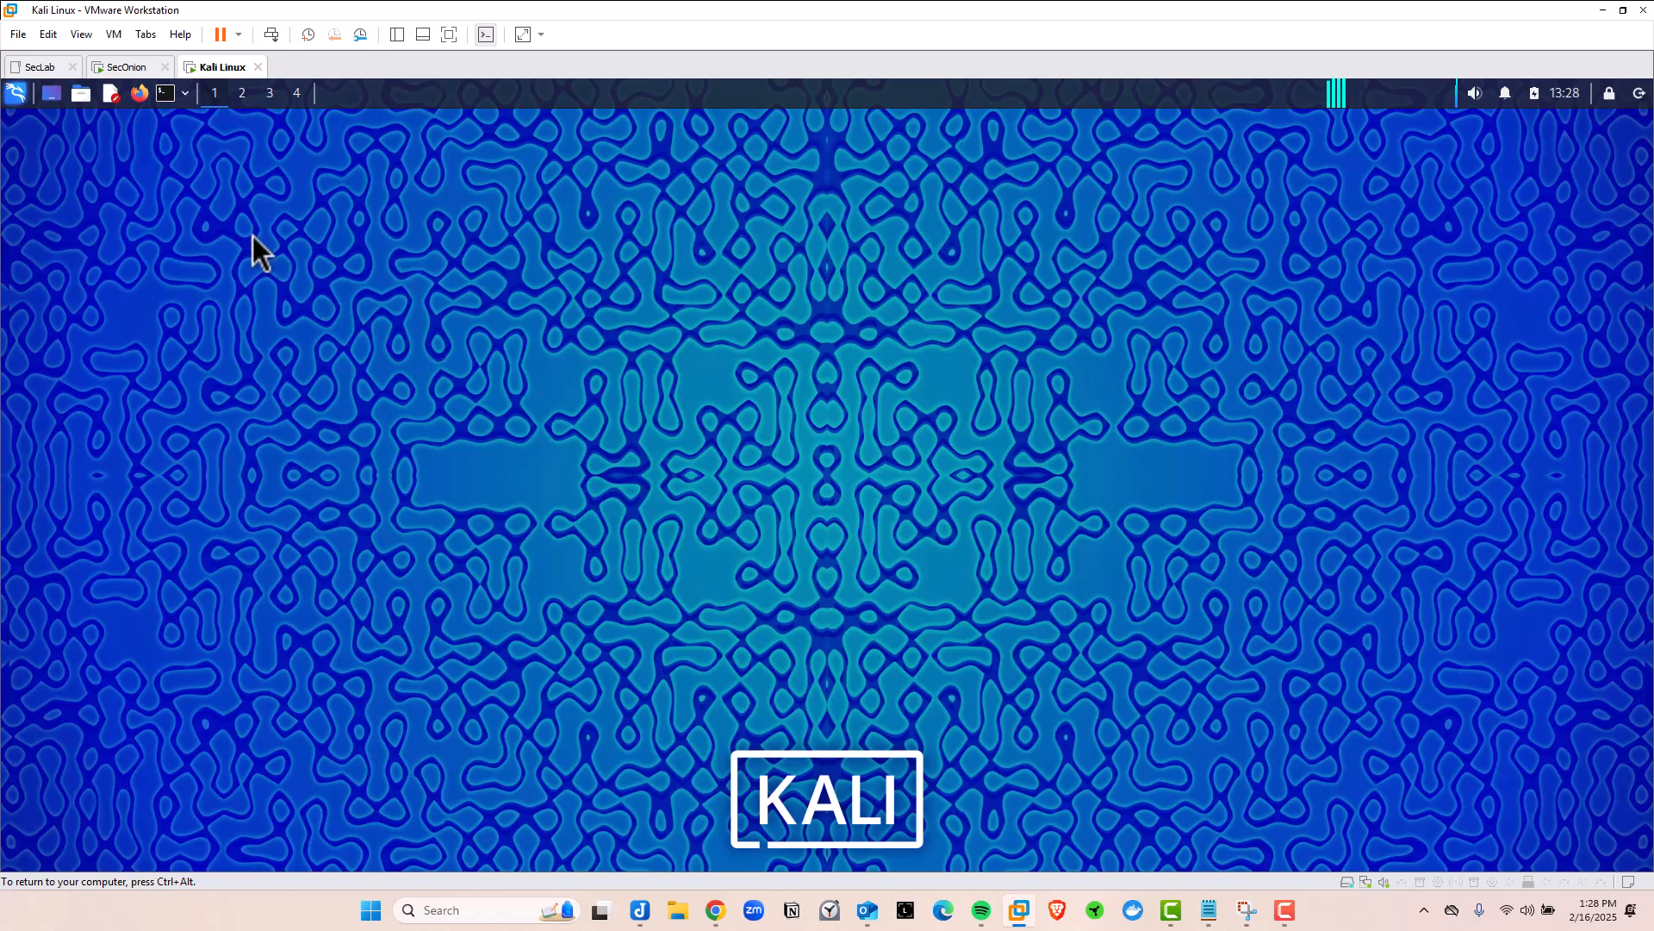
Open a terminal from the top panel and enlarge its text twice
key("ctrl+alt+t")
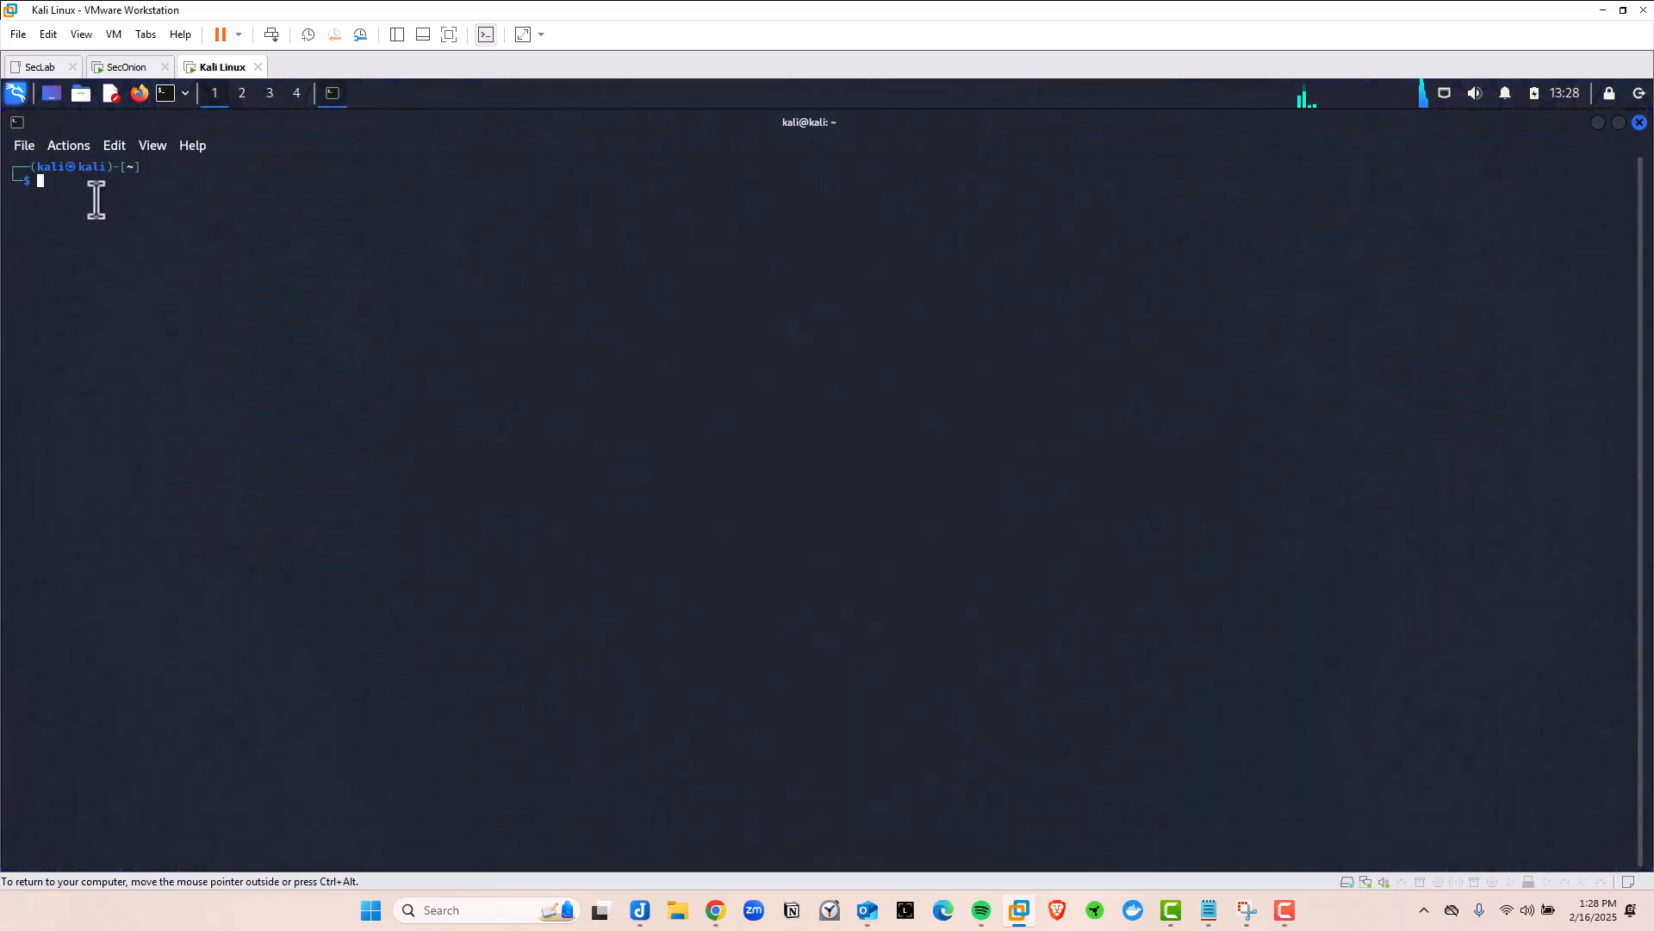
left_click(1640, 121)
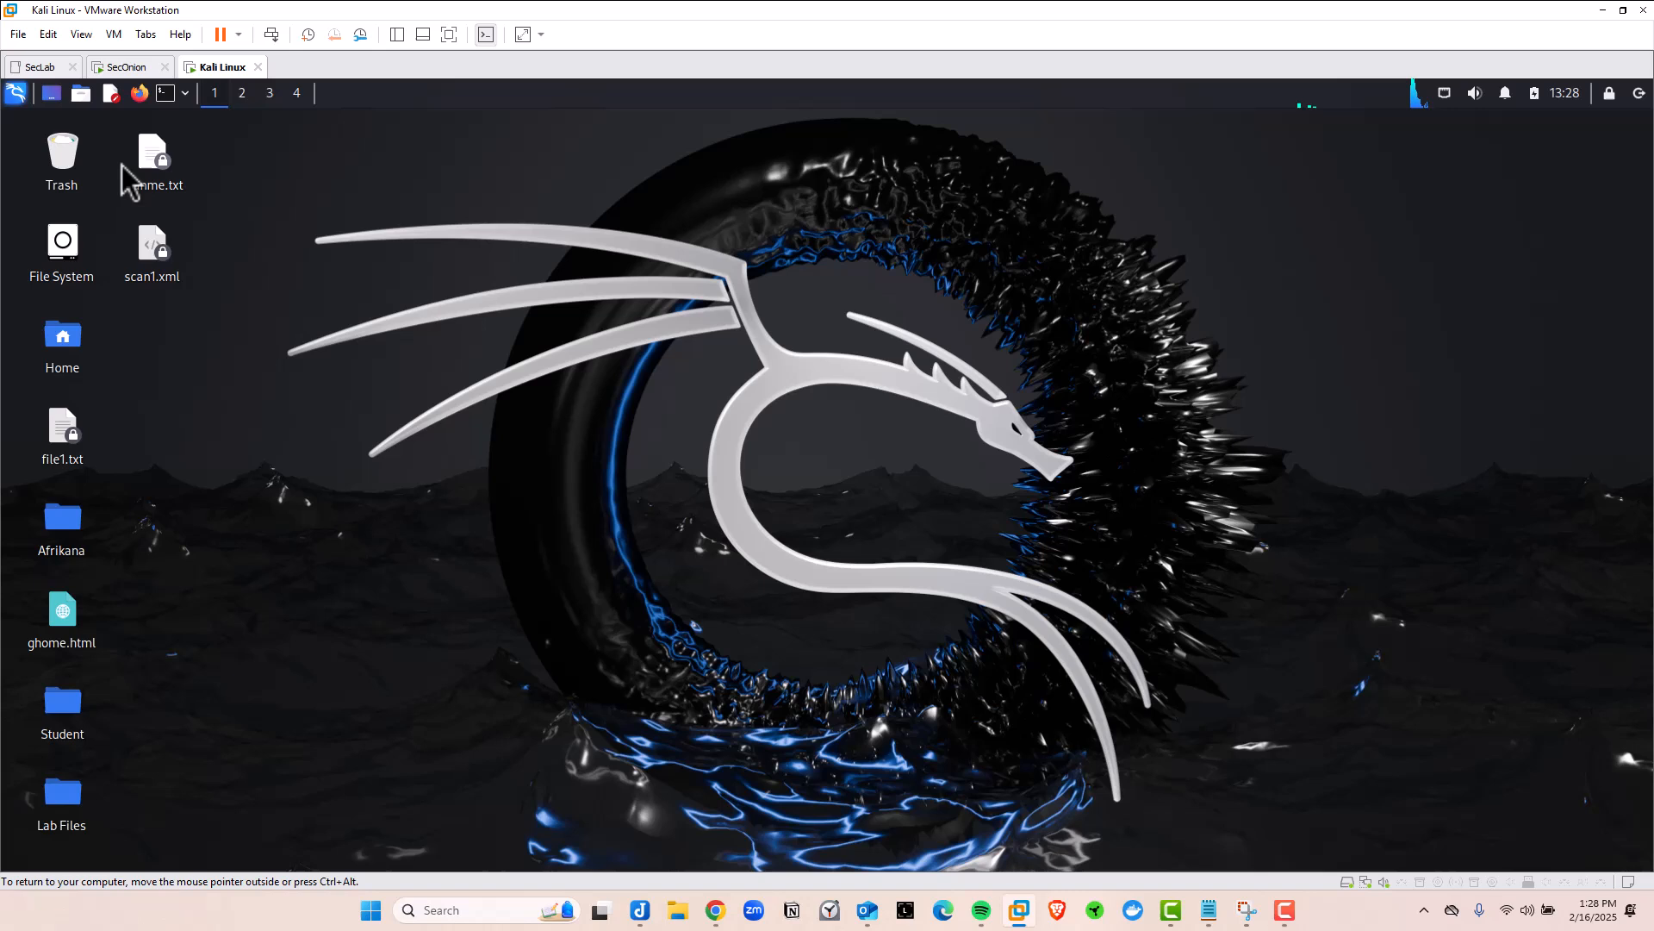
left_click(165, 93)
key("ctrl+plus")
key("ctrl+plus")
key("ctrl+plus")
key("ctrl+plus")
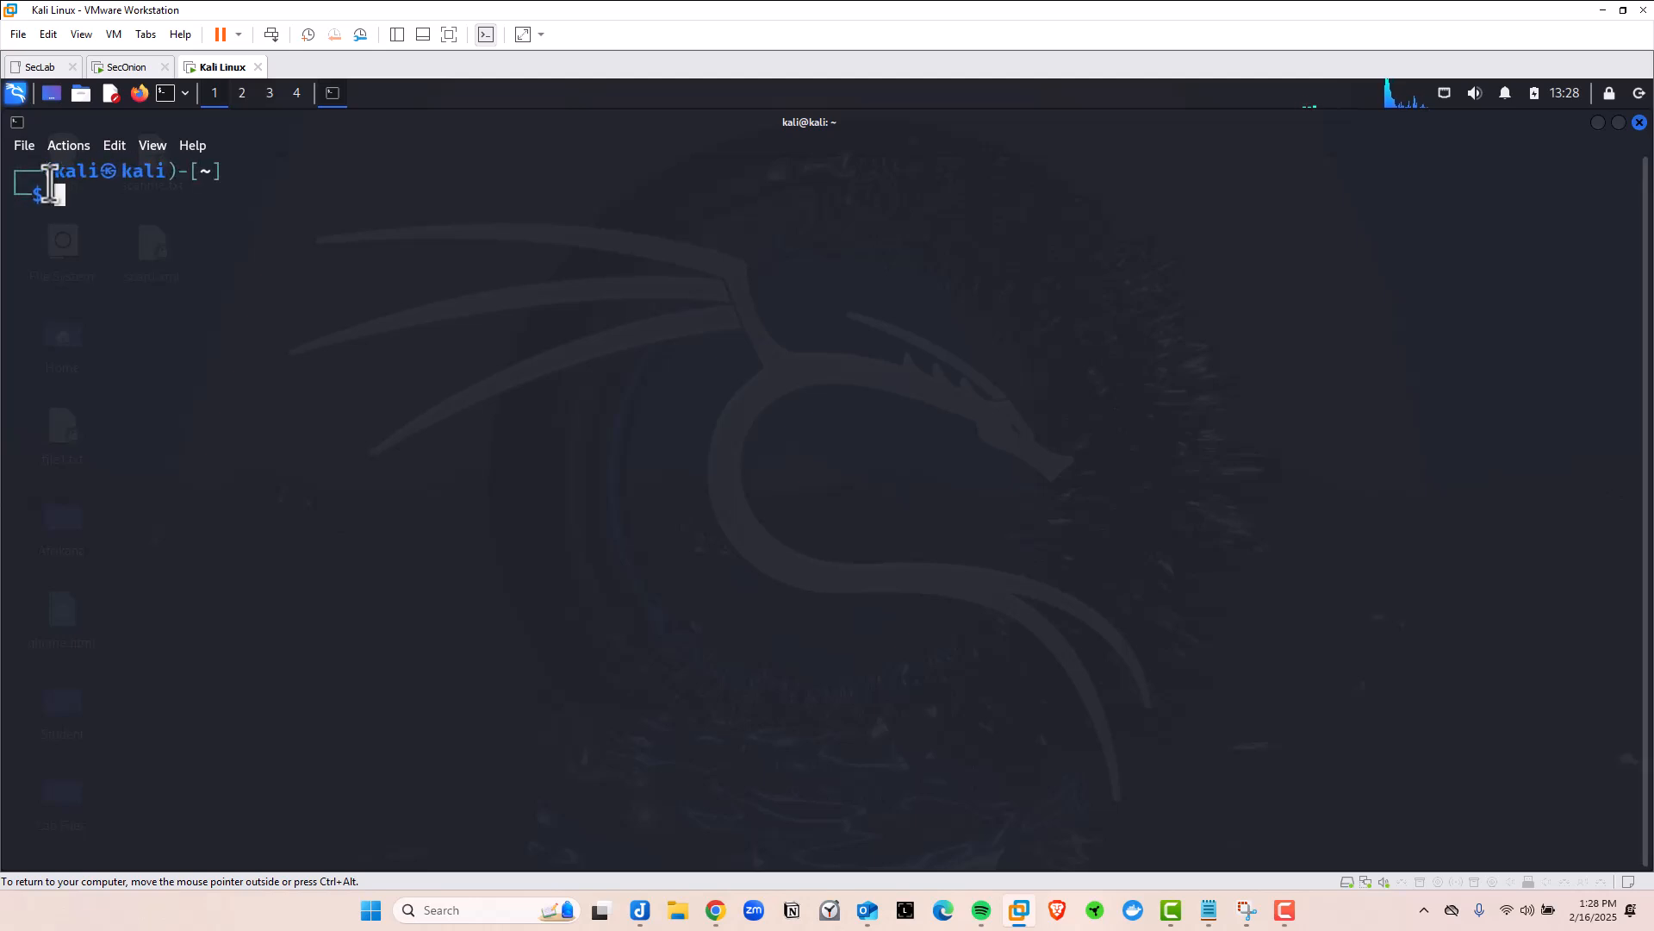
key("ctrl+plus")
key("ctrl+plus")
key("ctrl+plus")
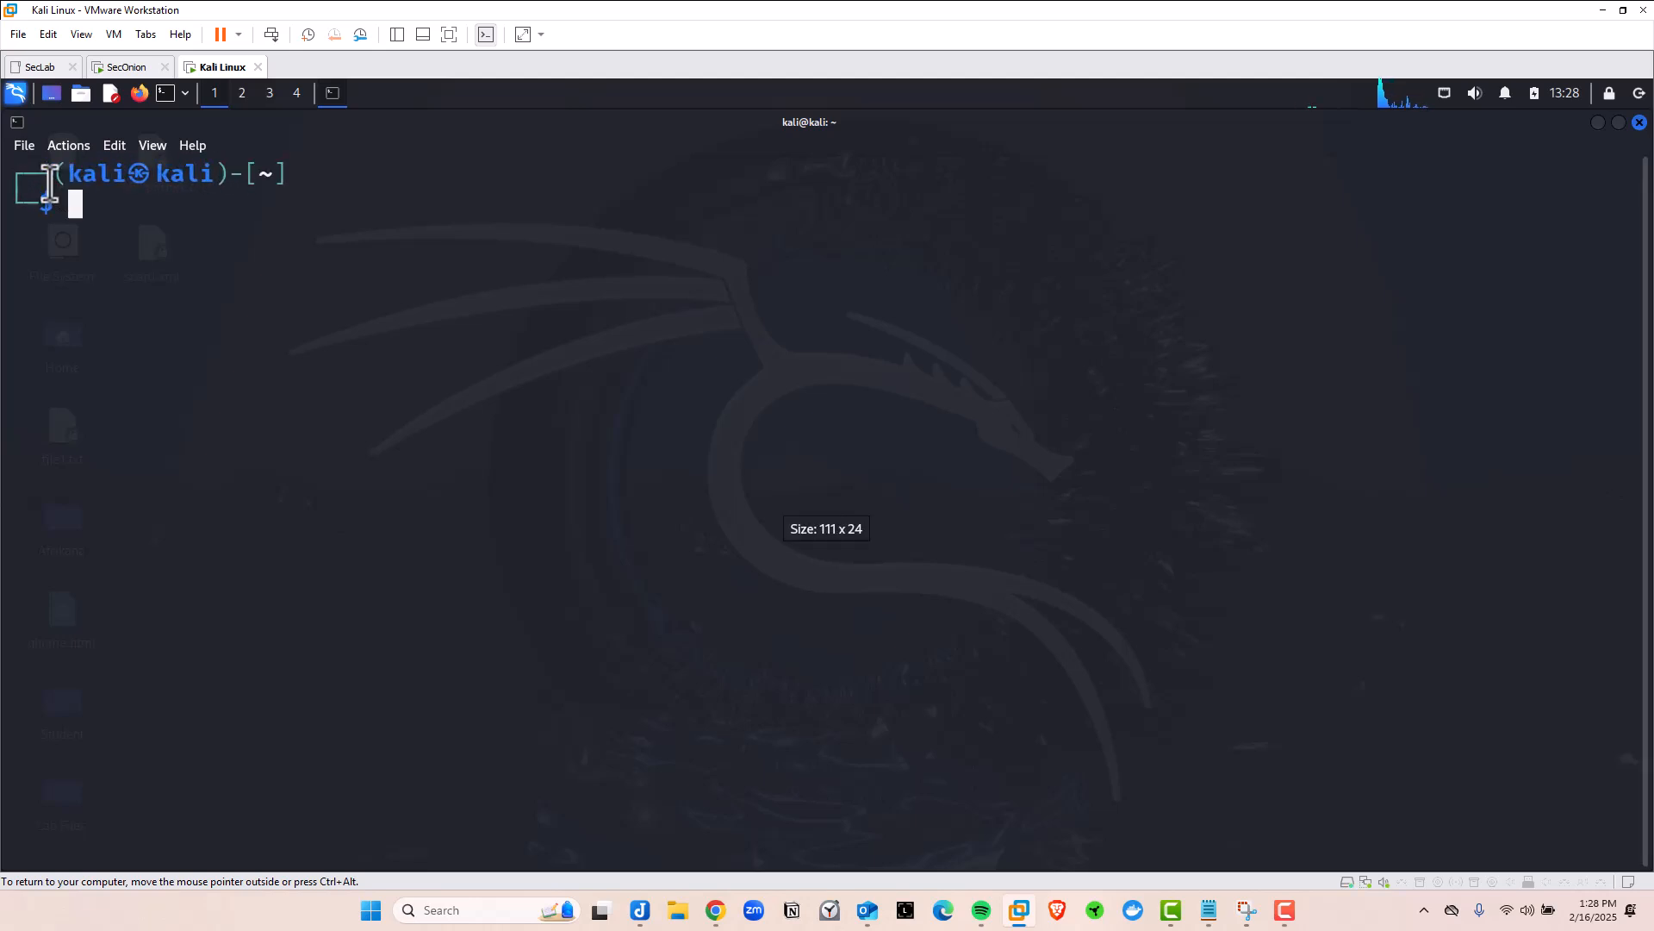
Run ifconfig to confirm Kali's eth0 address is 10.0.0.10
type("ifconfig")
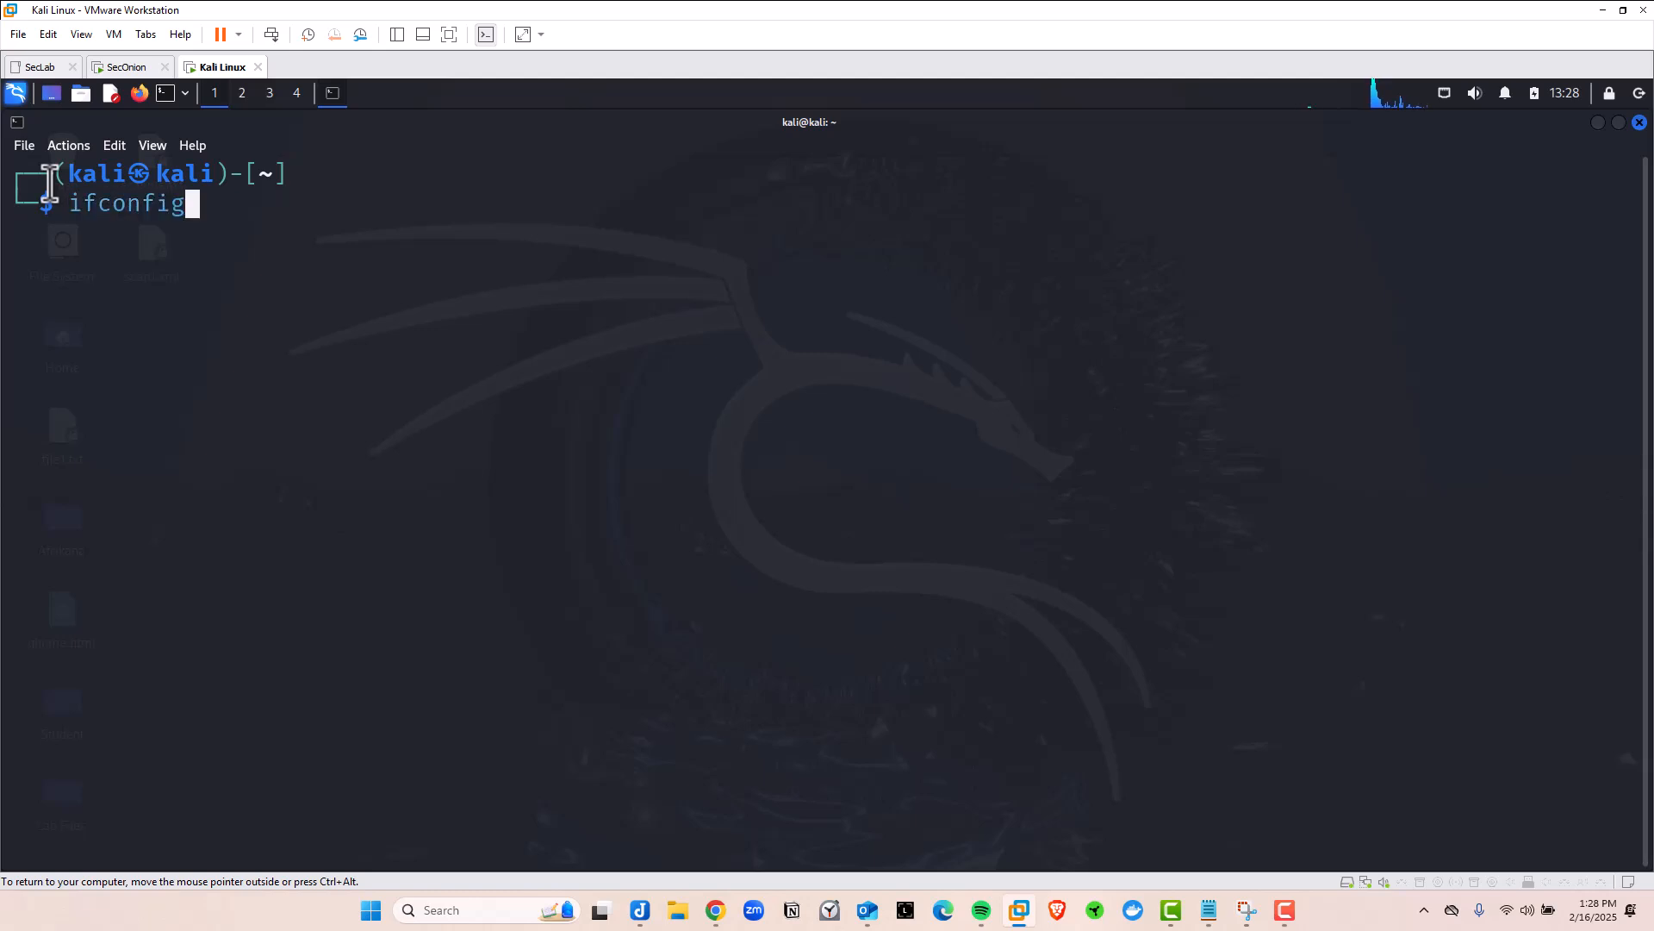
key("Return")
left_click_drag(345, 262, 204, 263)
left_click(111, 821)
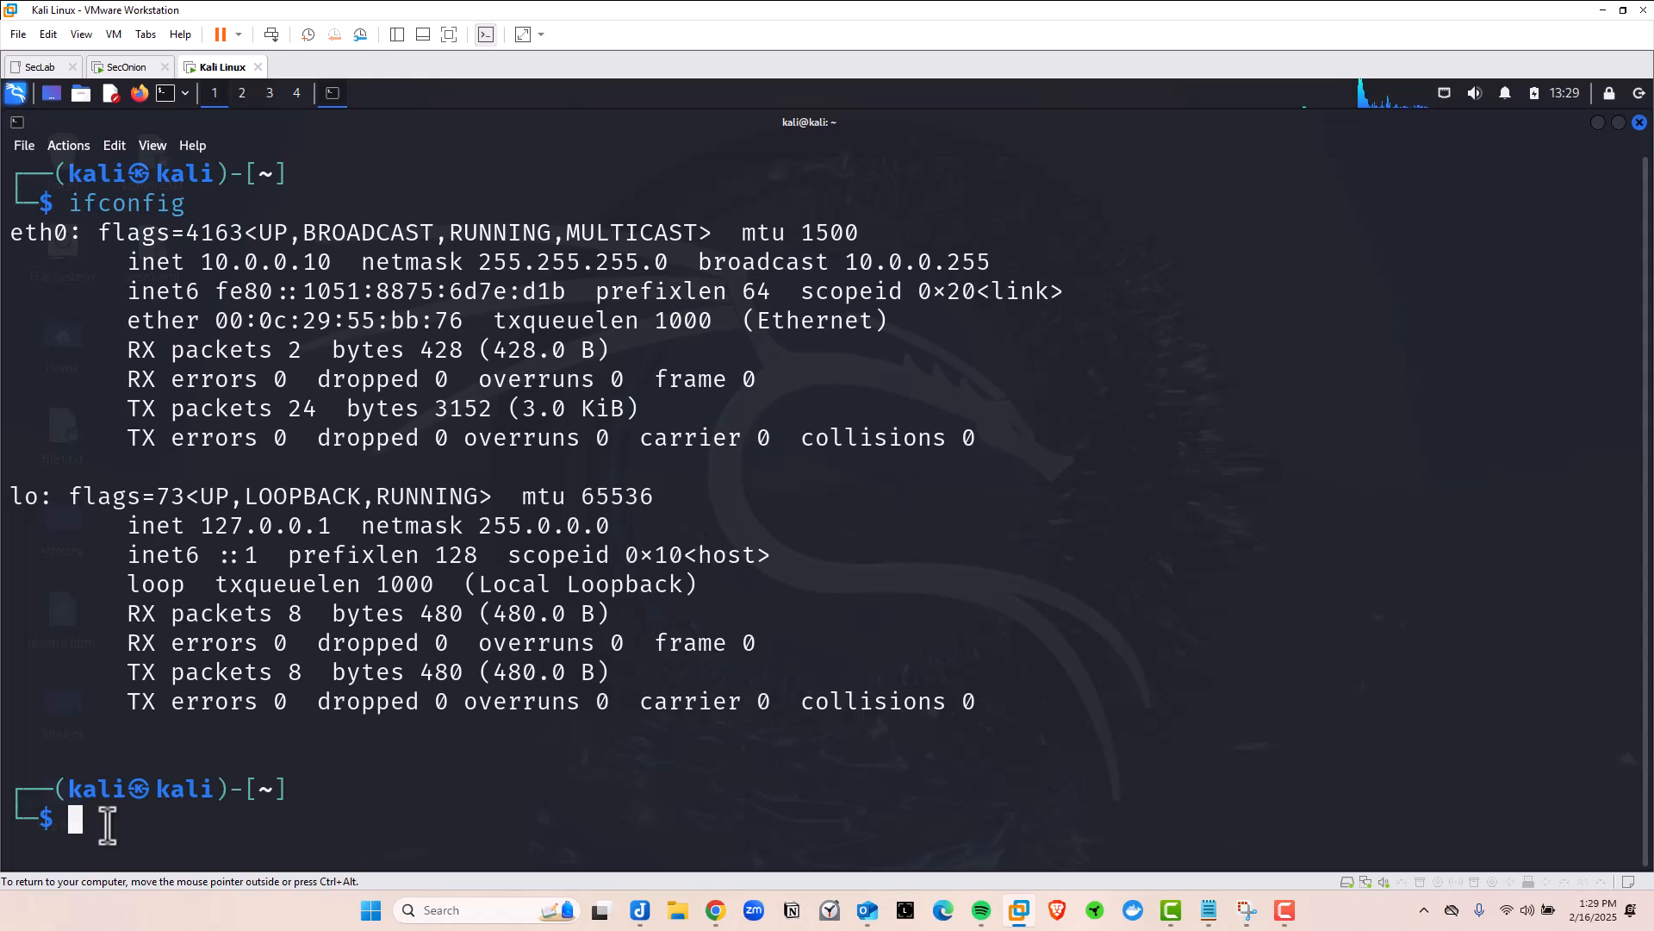
Ping 10.0.0.101 from Kali, stopping after 7 packets sent and received
type("ping 10")
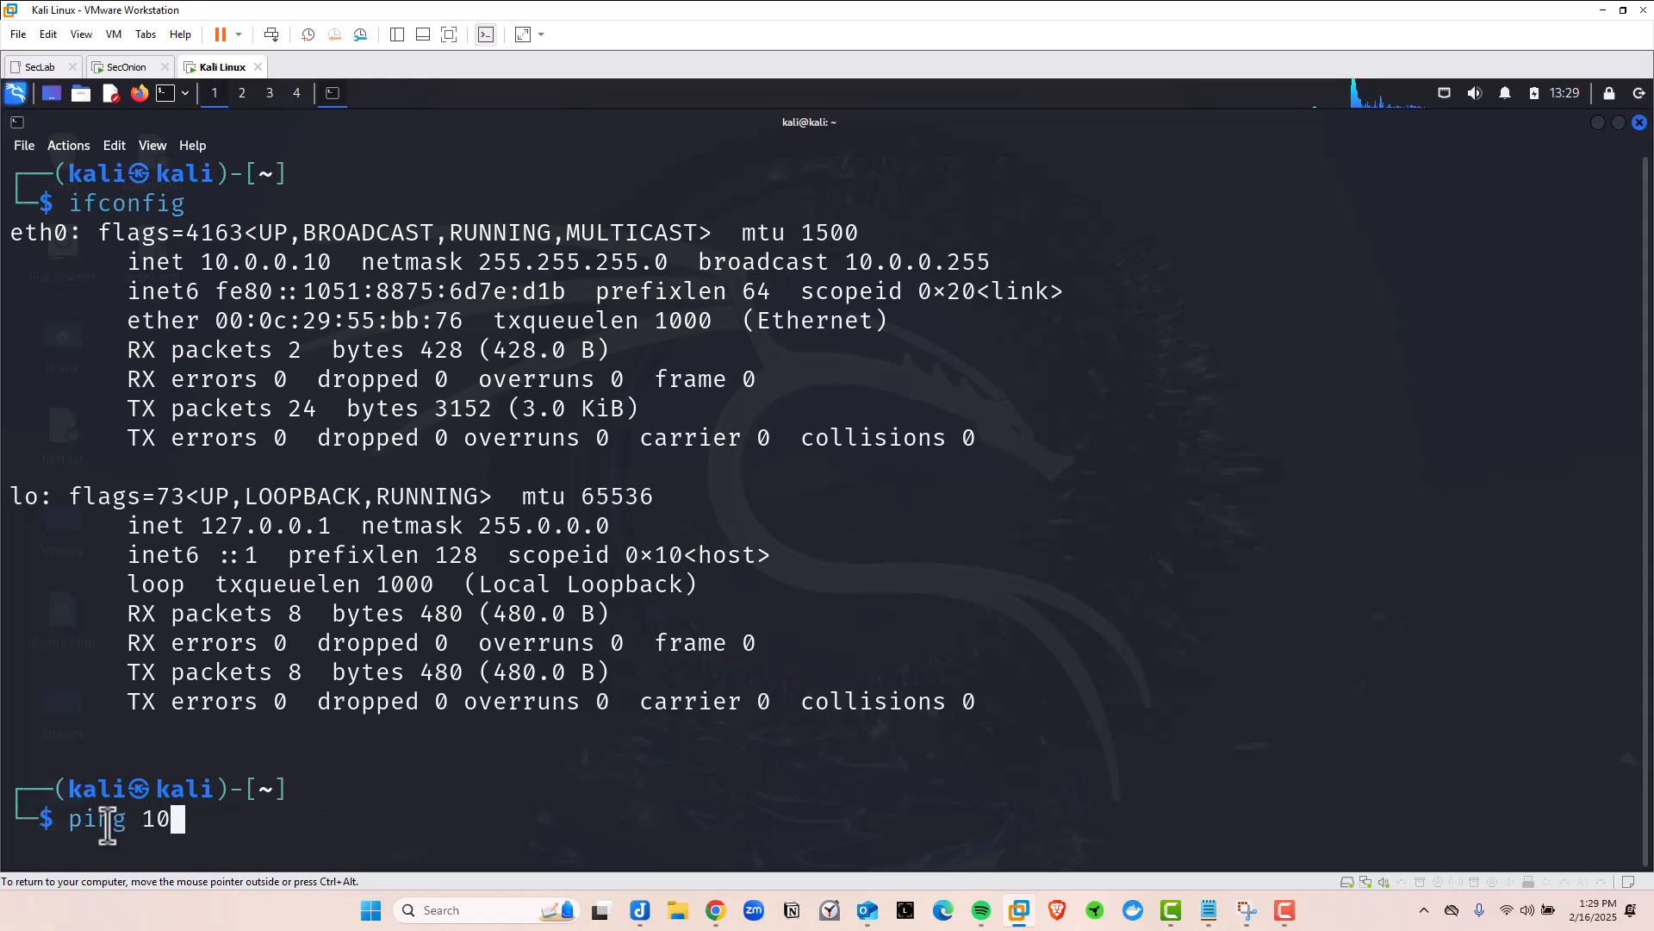
type(".0.0.101")
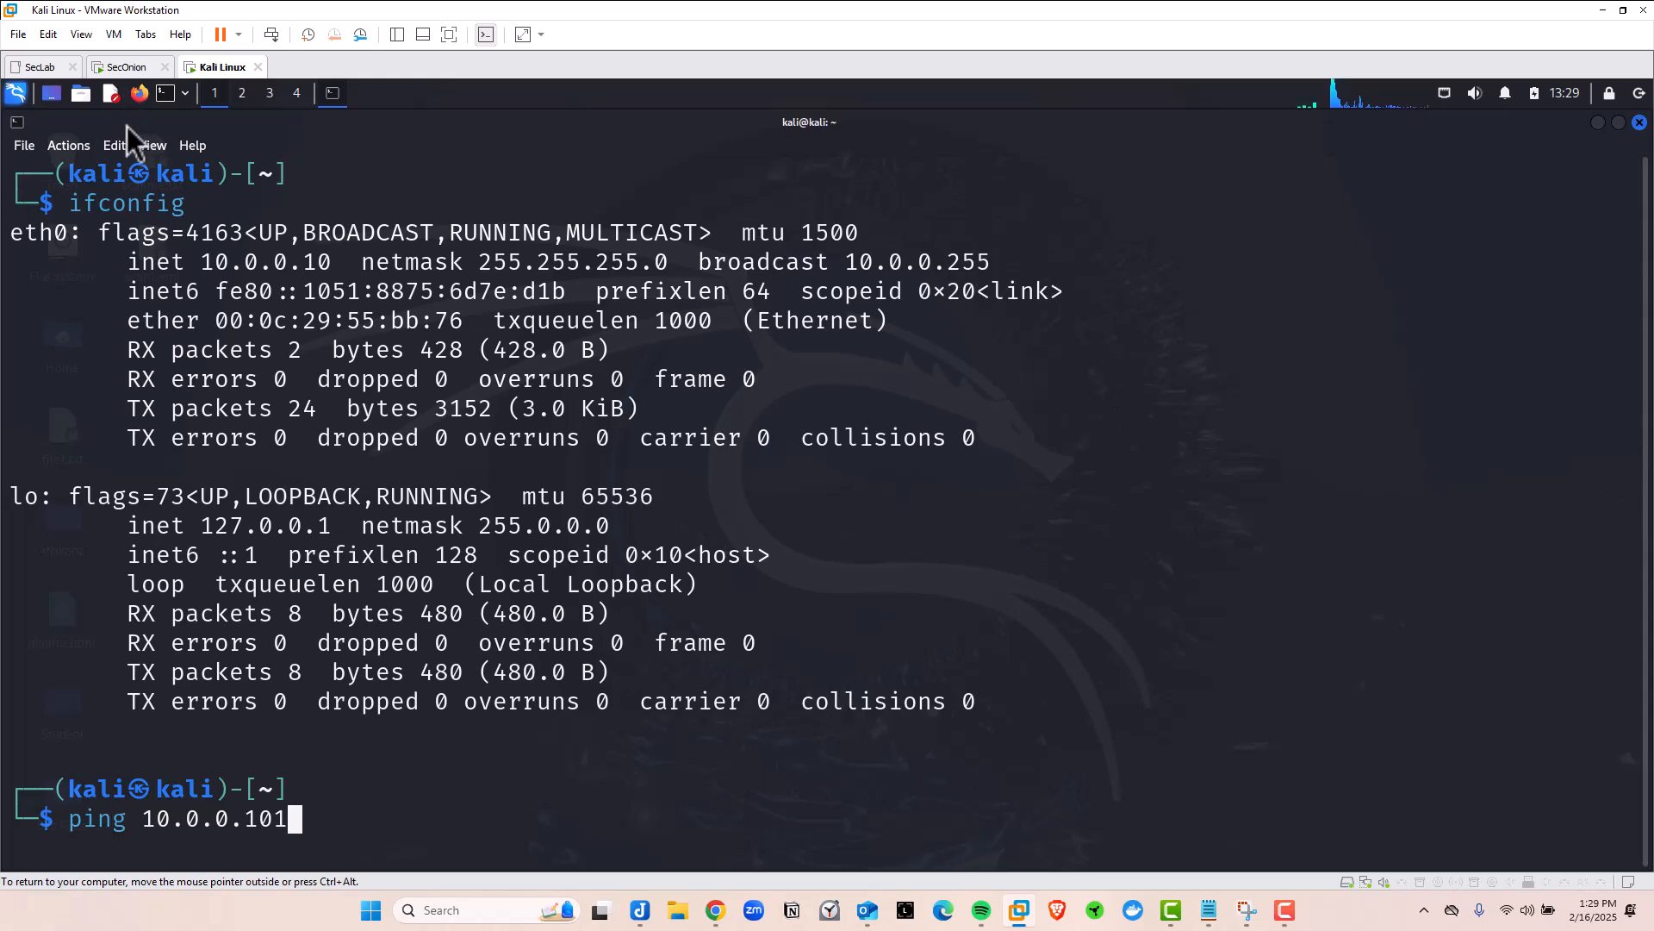
key("Return")
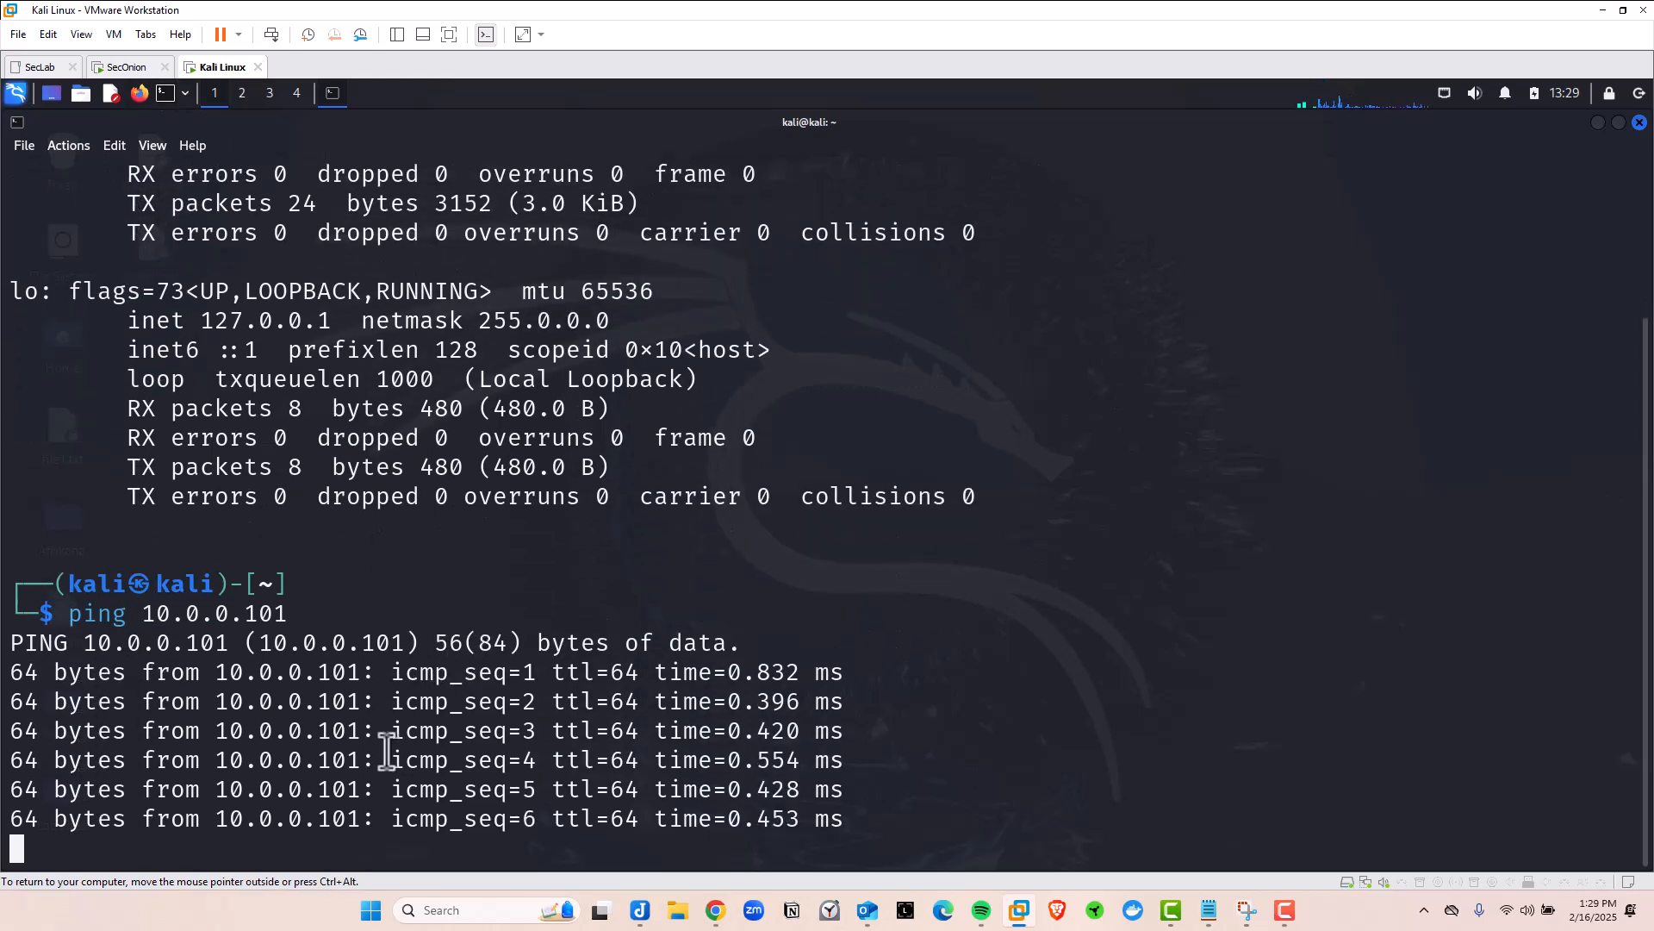
key("ctrl+c")
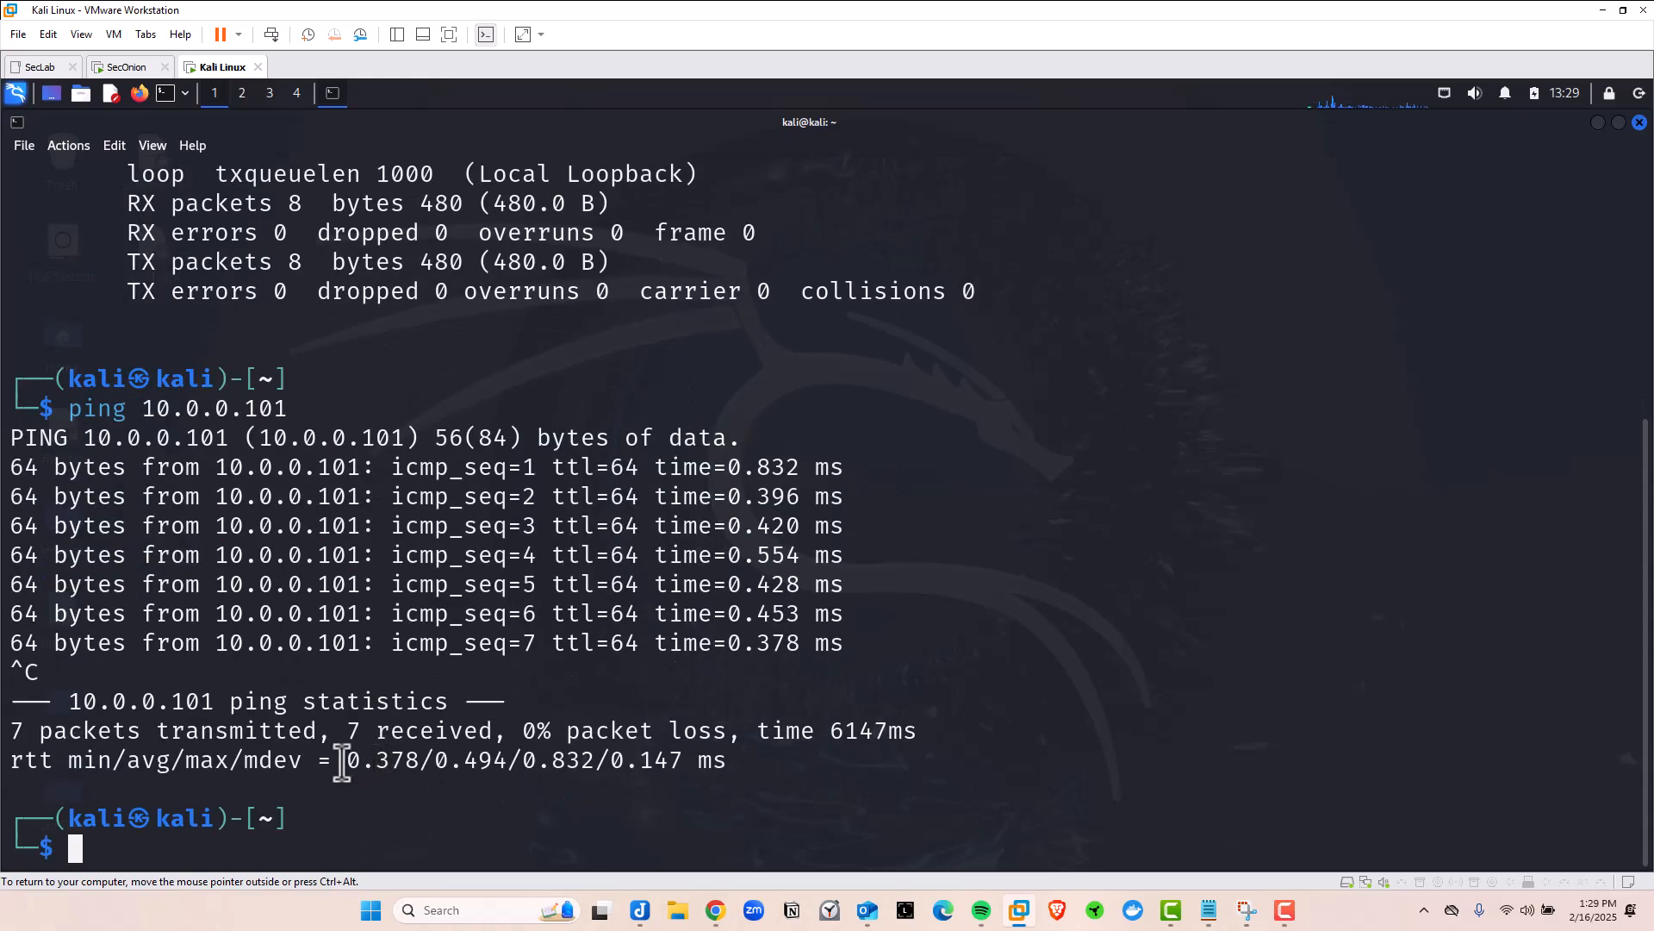
left_click_drag(12, 731, 142, 733)
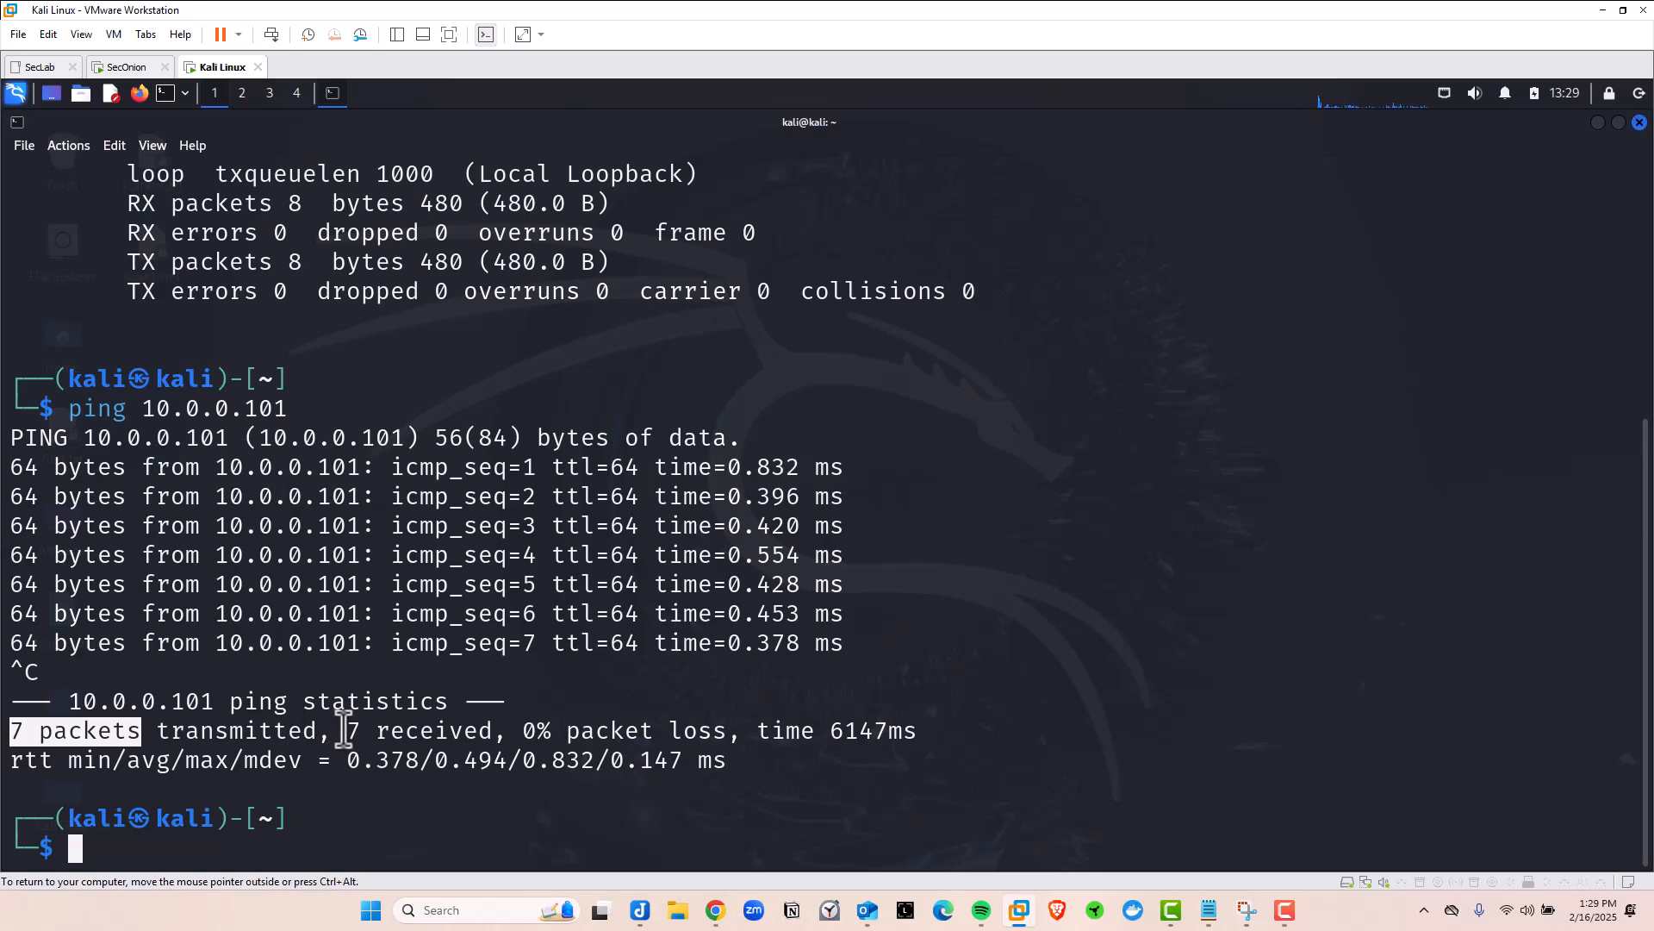
left_click_drag(347, 731, 657, 732)
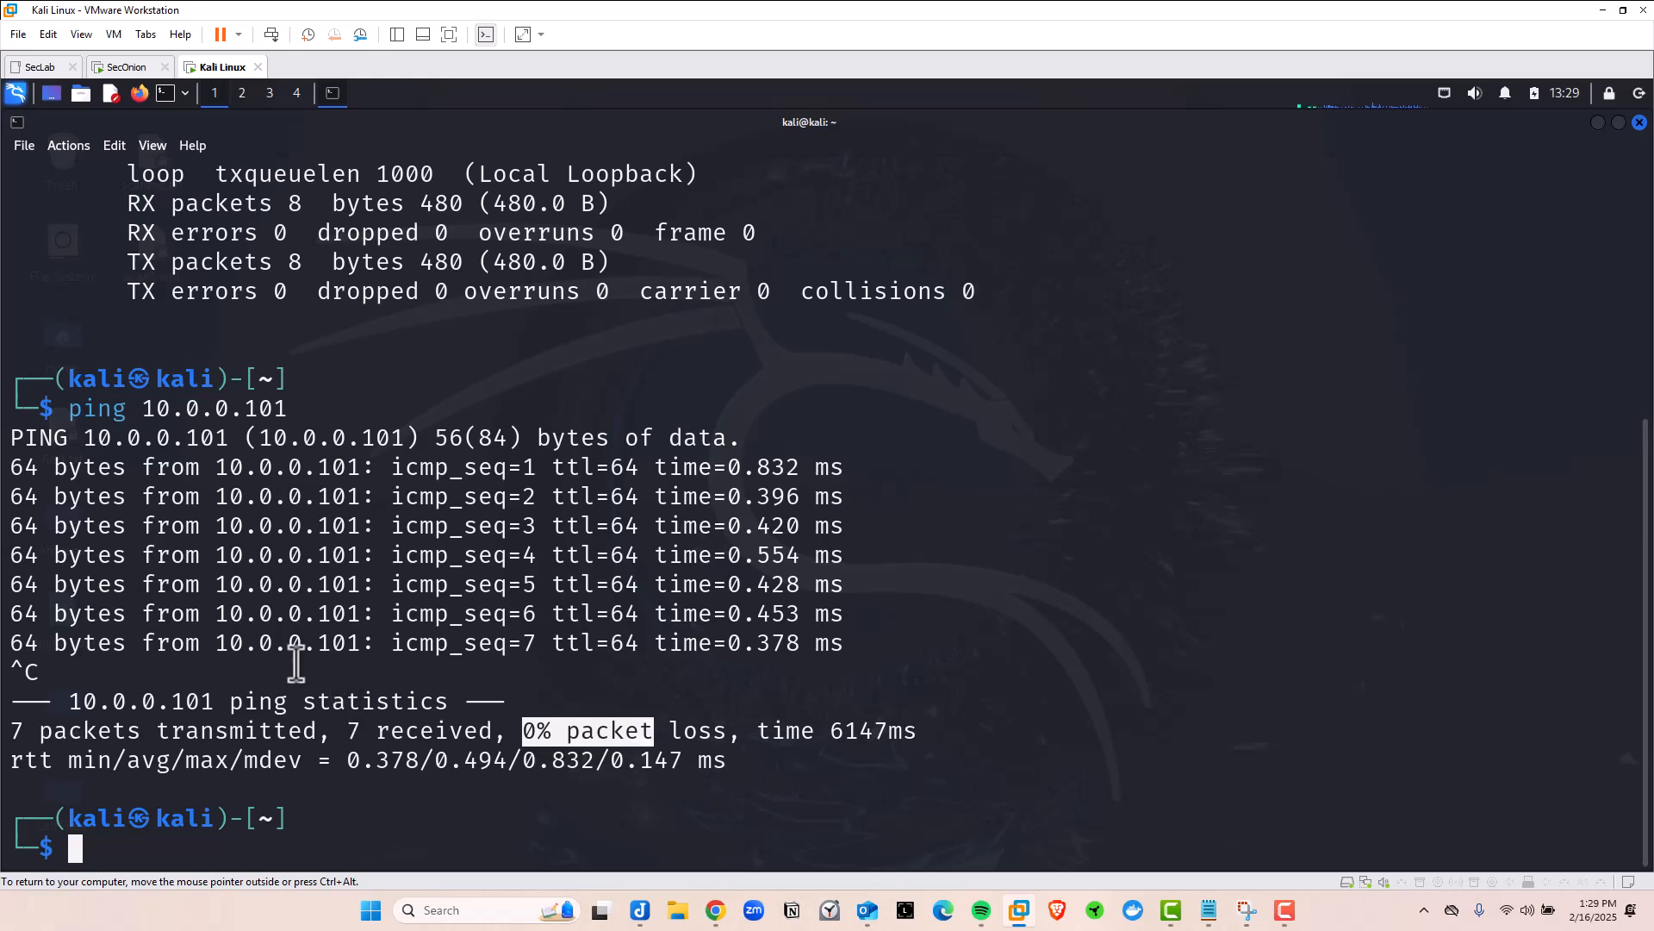
From the SecOnion console, ping Kali at 10.0.0.10 and stop it showing 0% loss
left_click(121, 67)
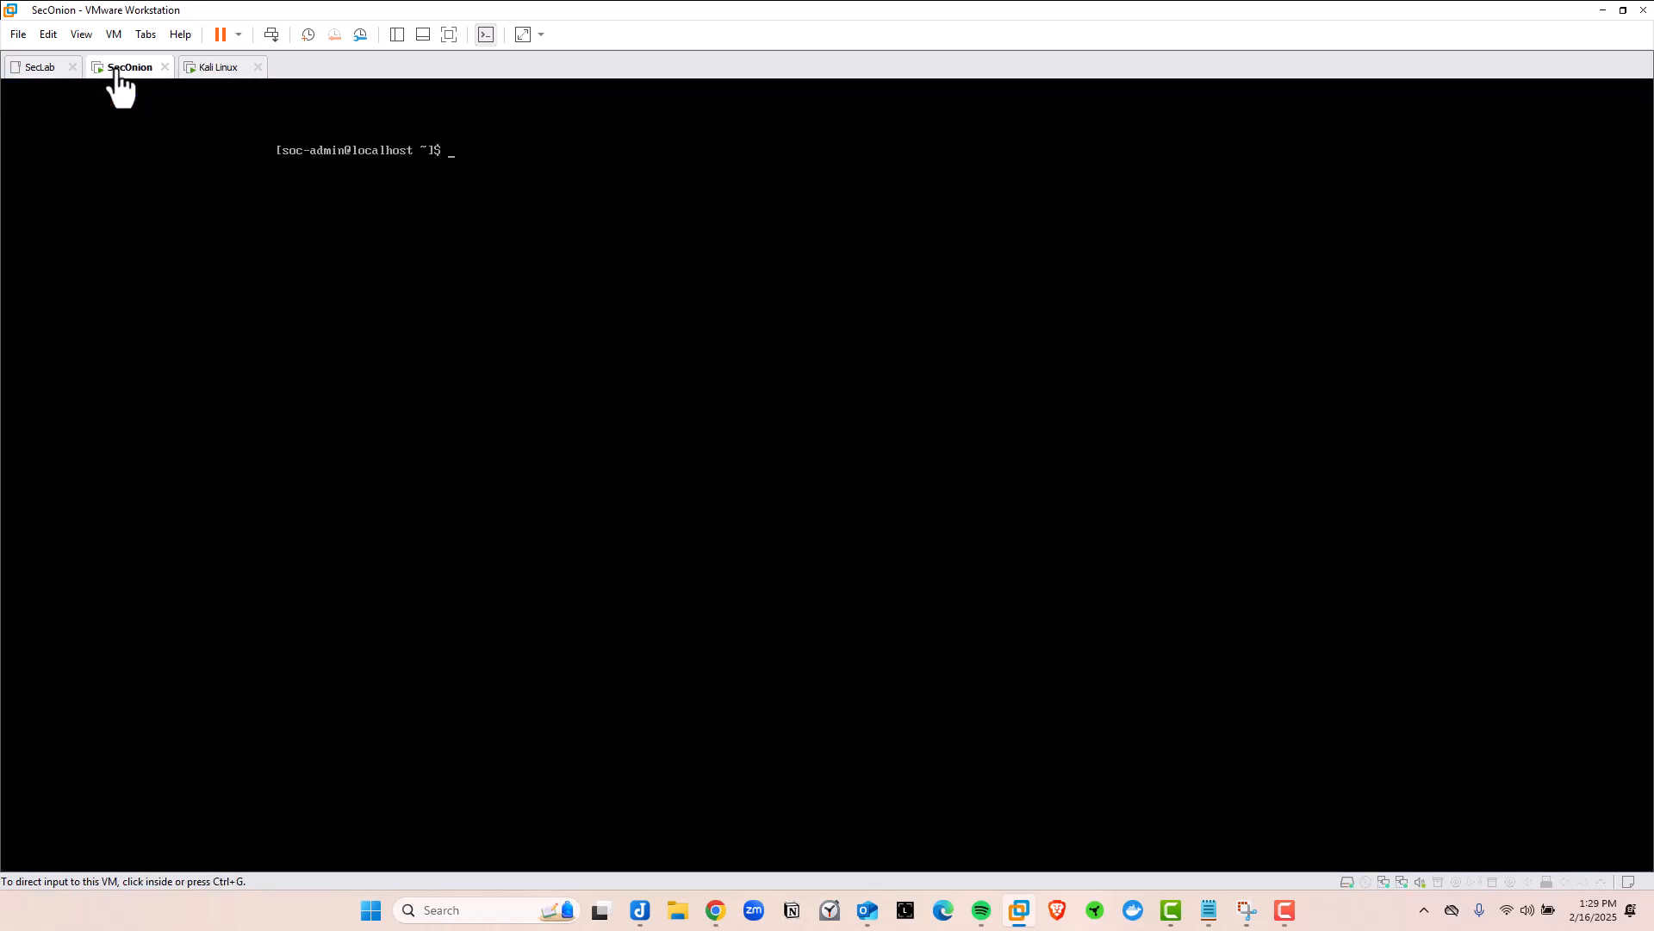
left_click(468, 192)
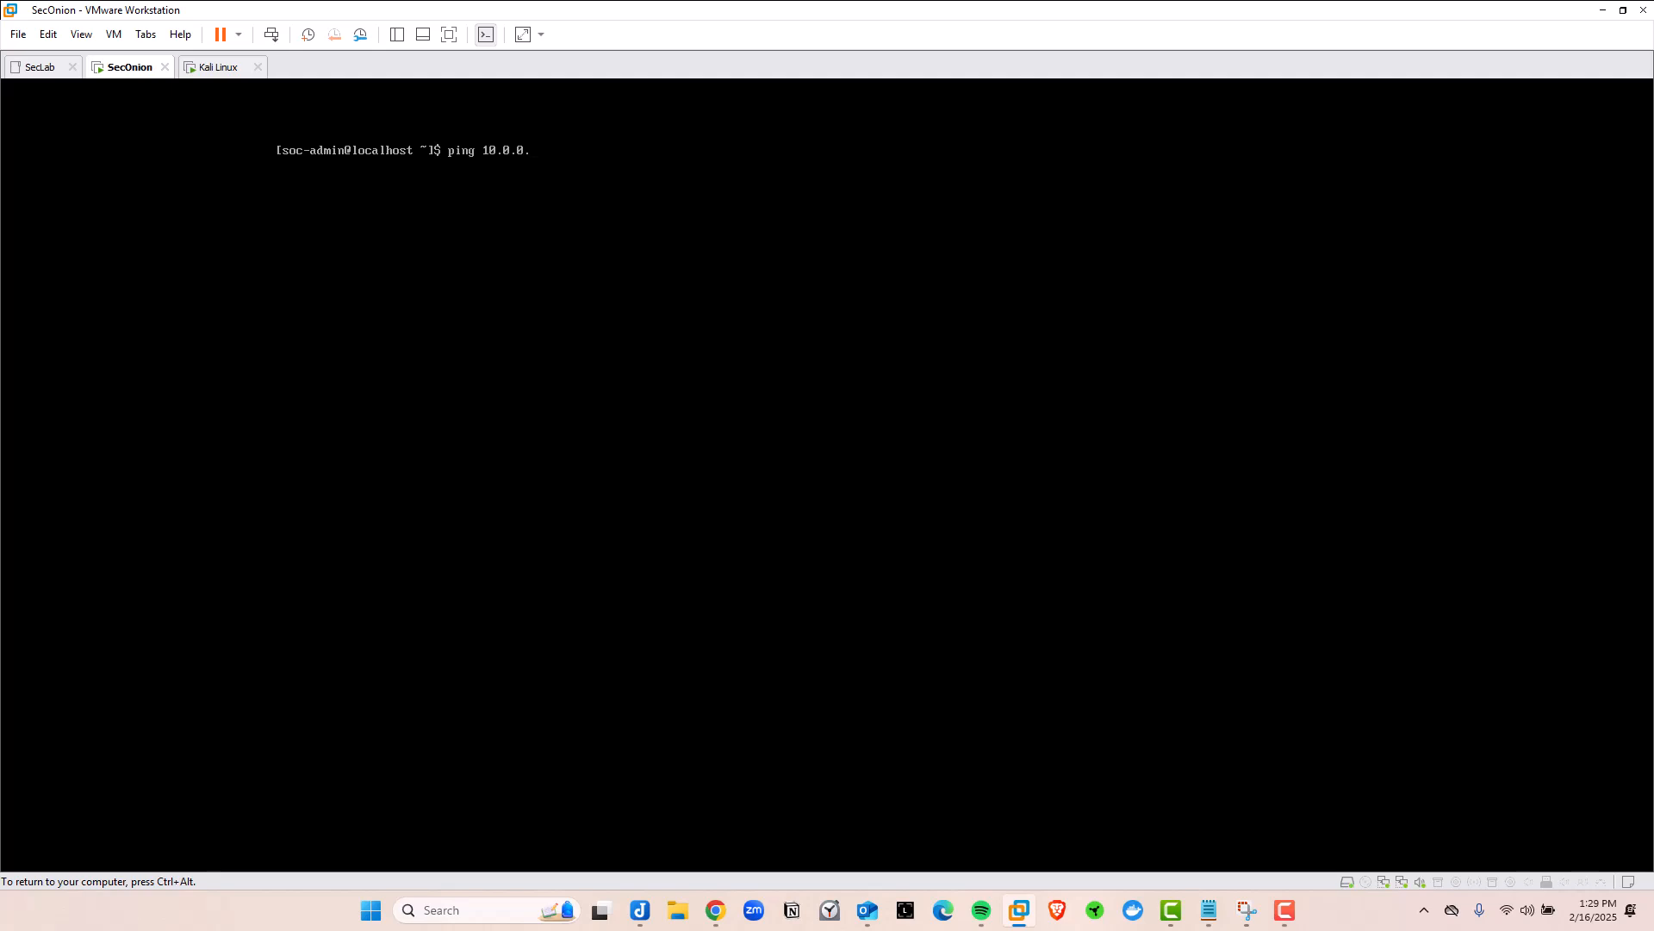
key("ctrl+alt")
left_click(186, 68)
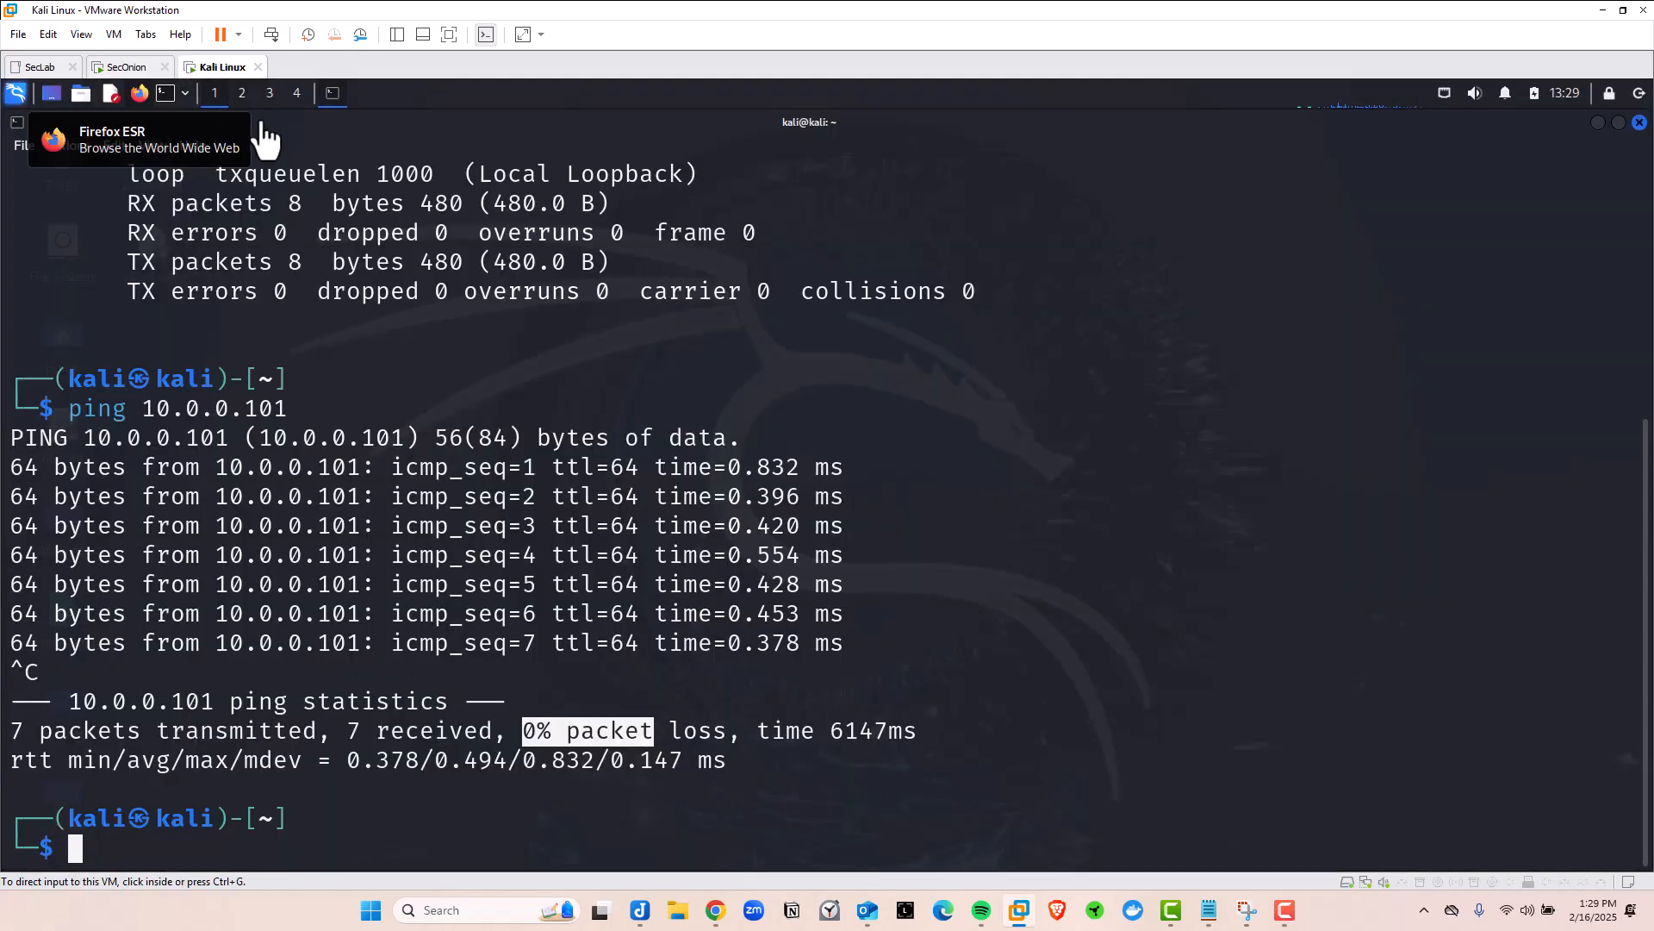
scroll(408, 422, "up", 5)
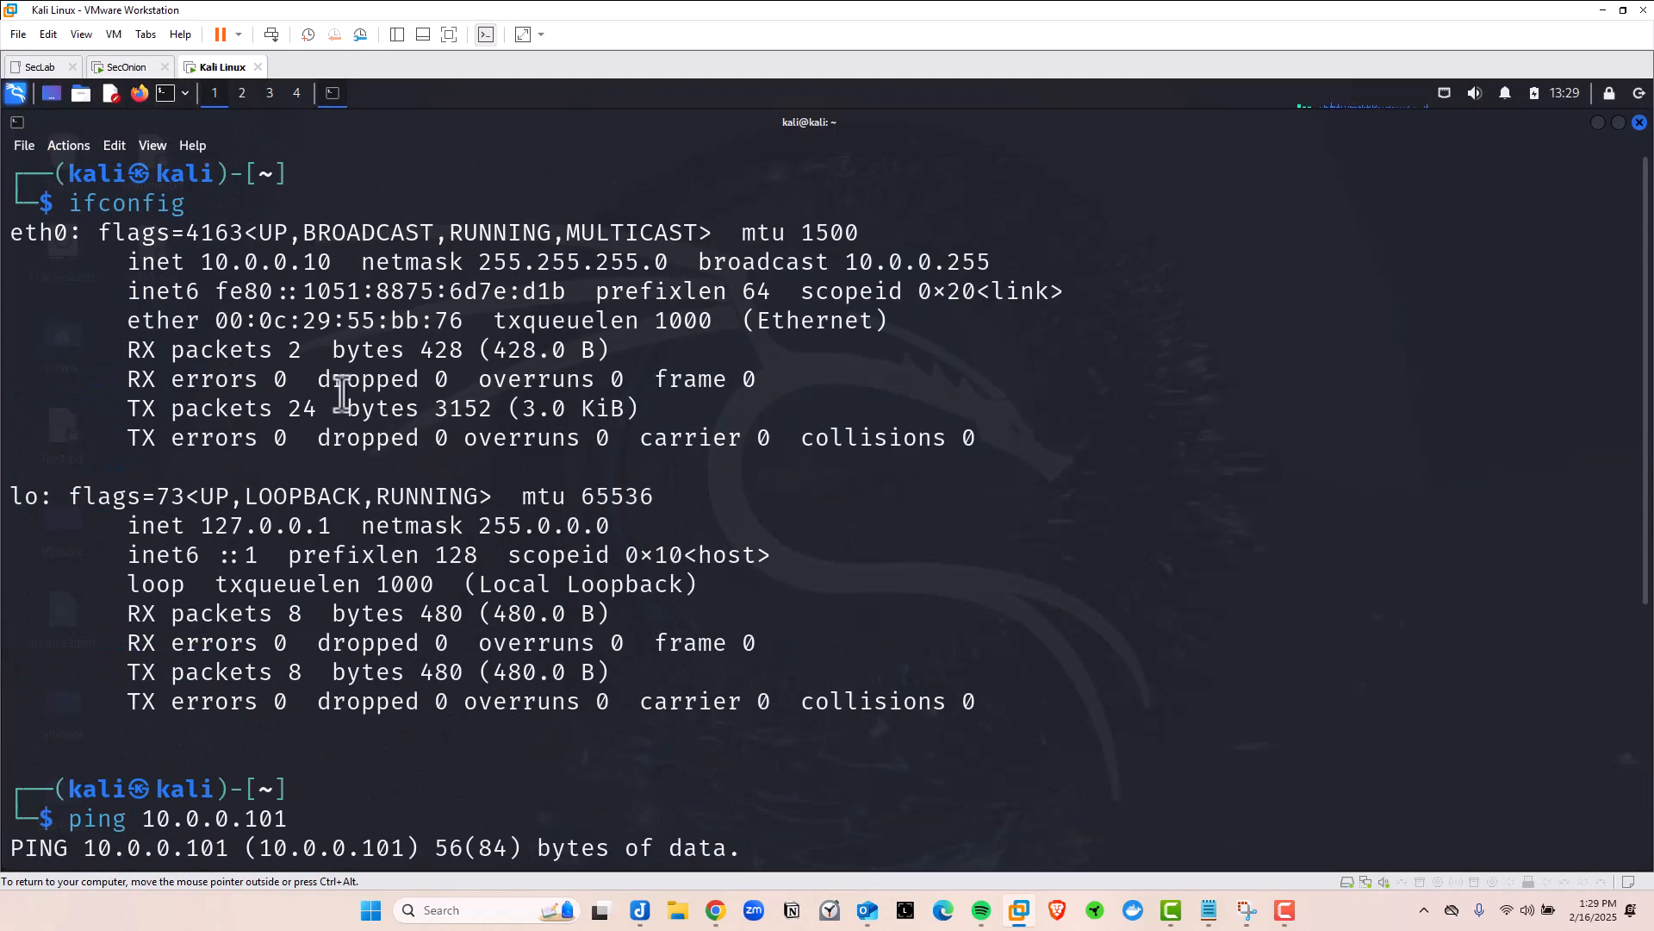
left_click(127, 66)
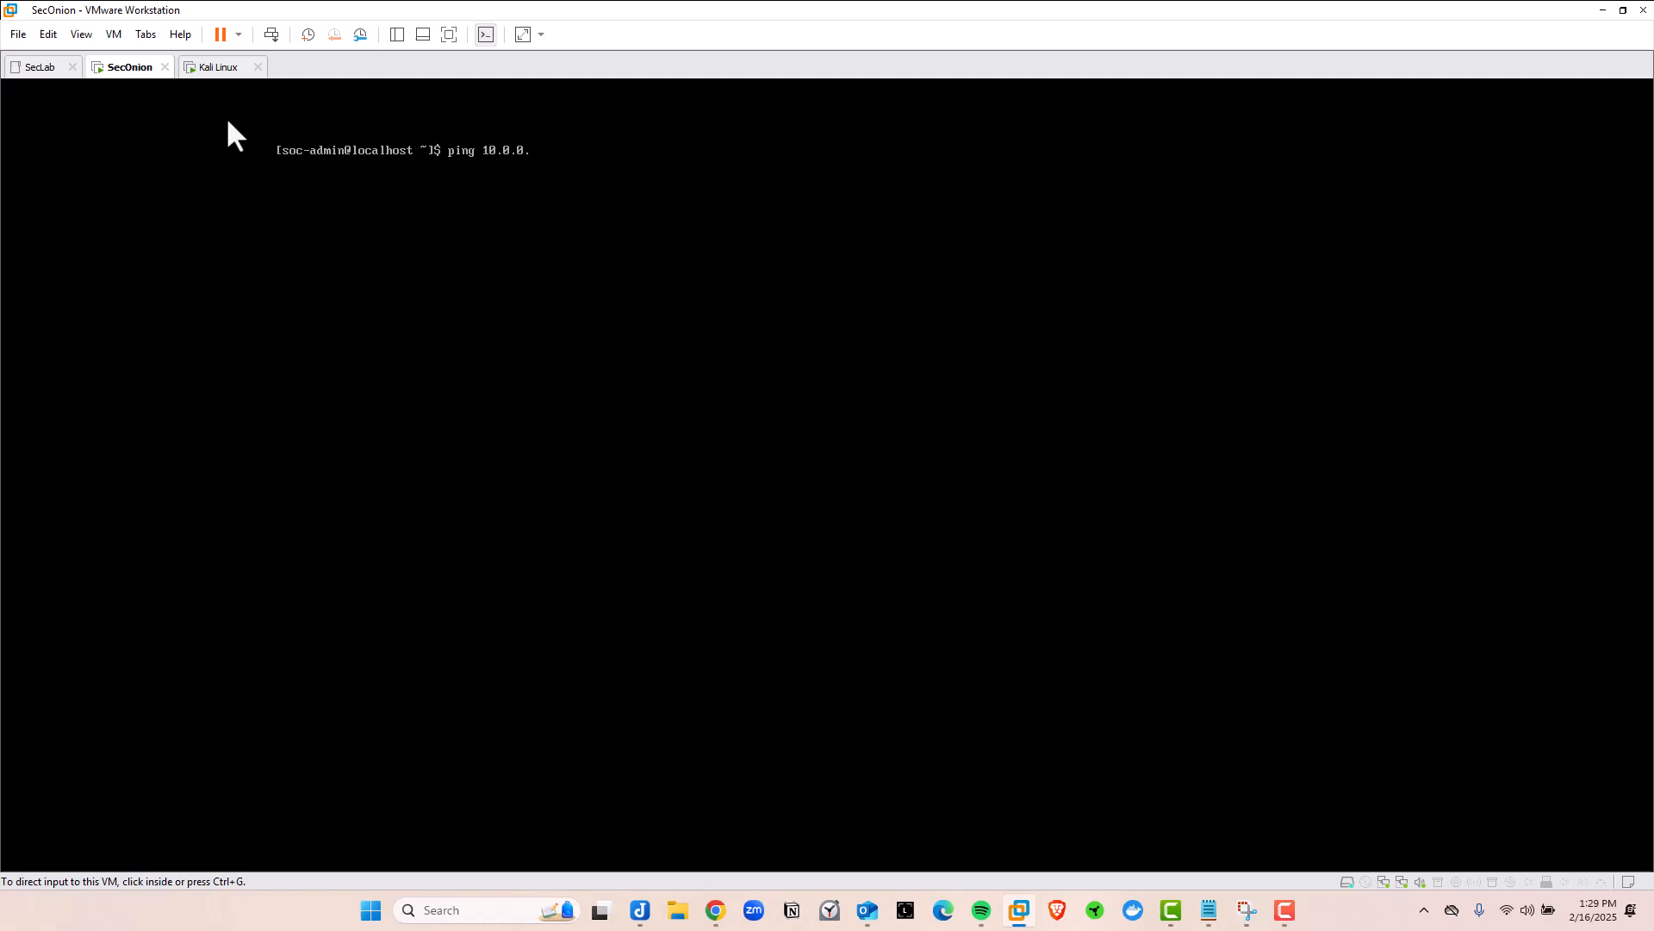
left_click(591, 173)
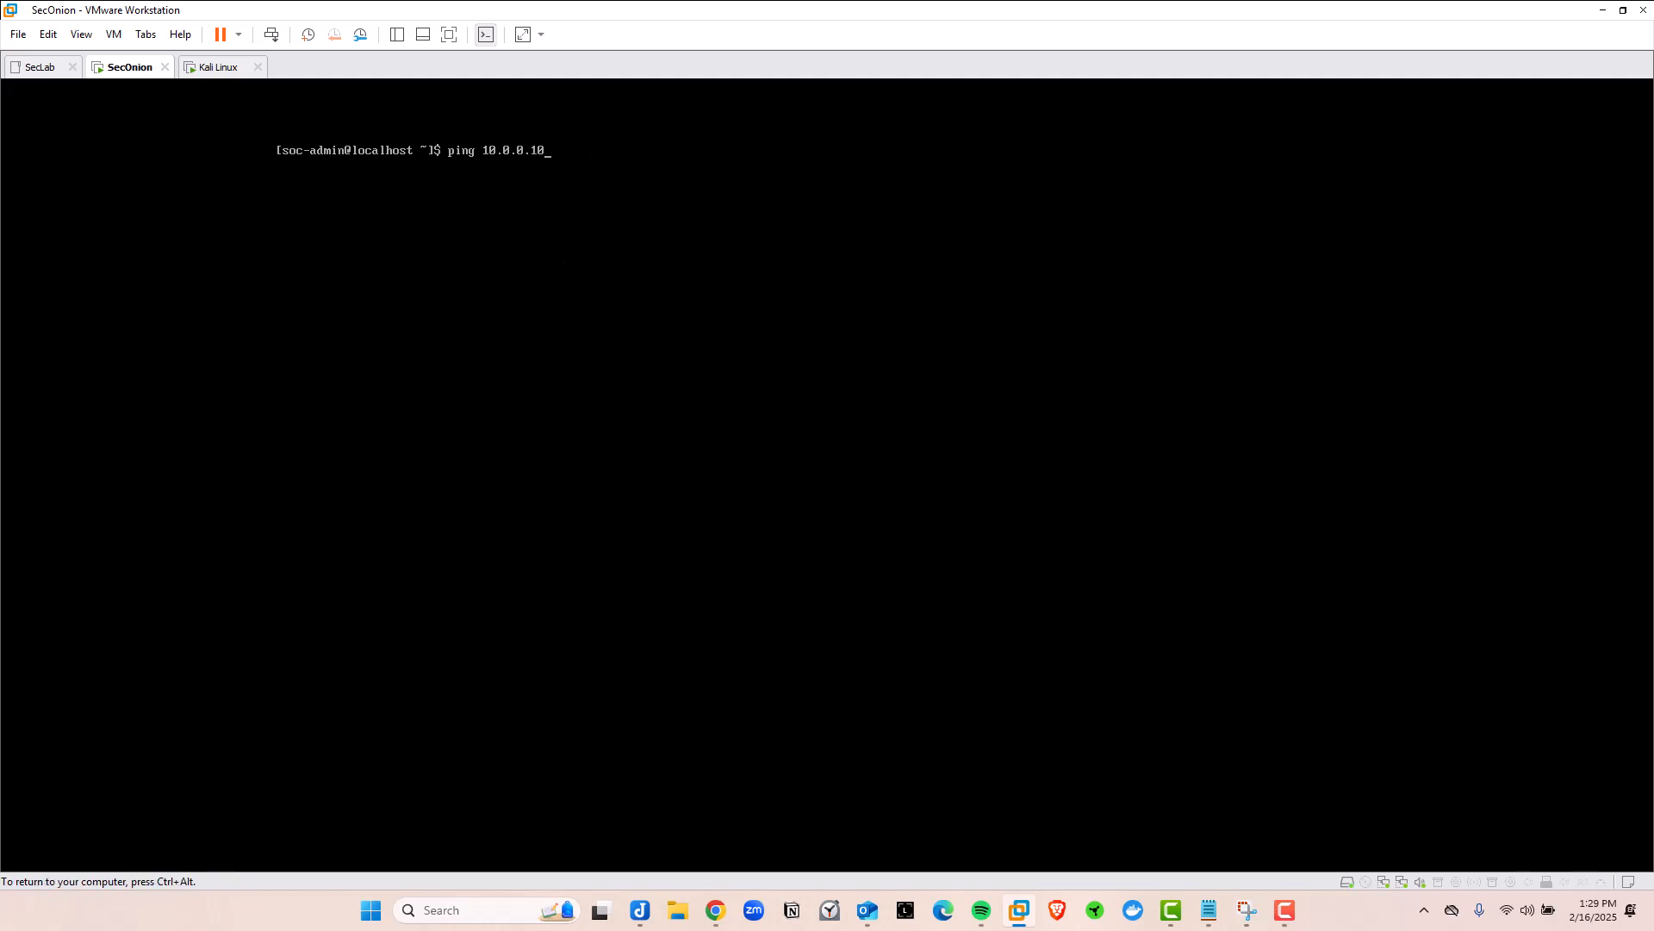
type("10")
key("Return")
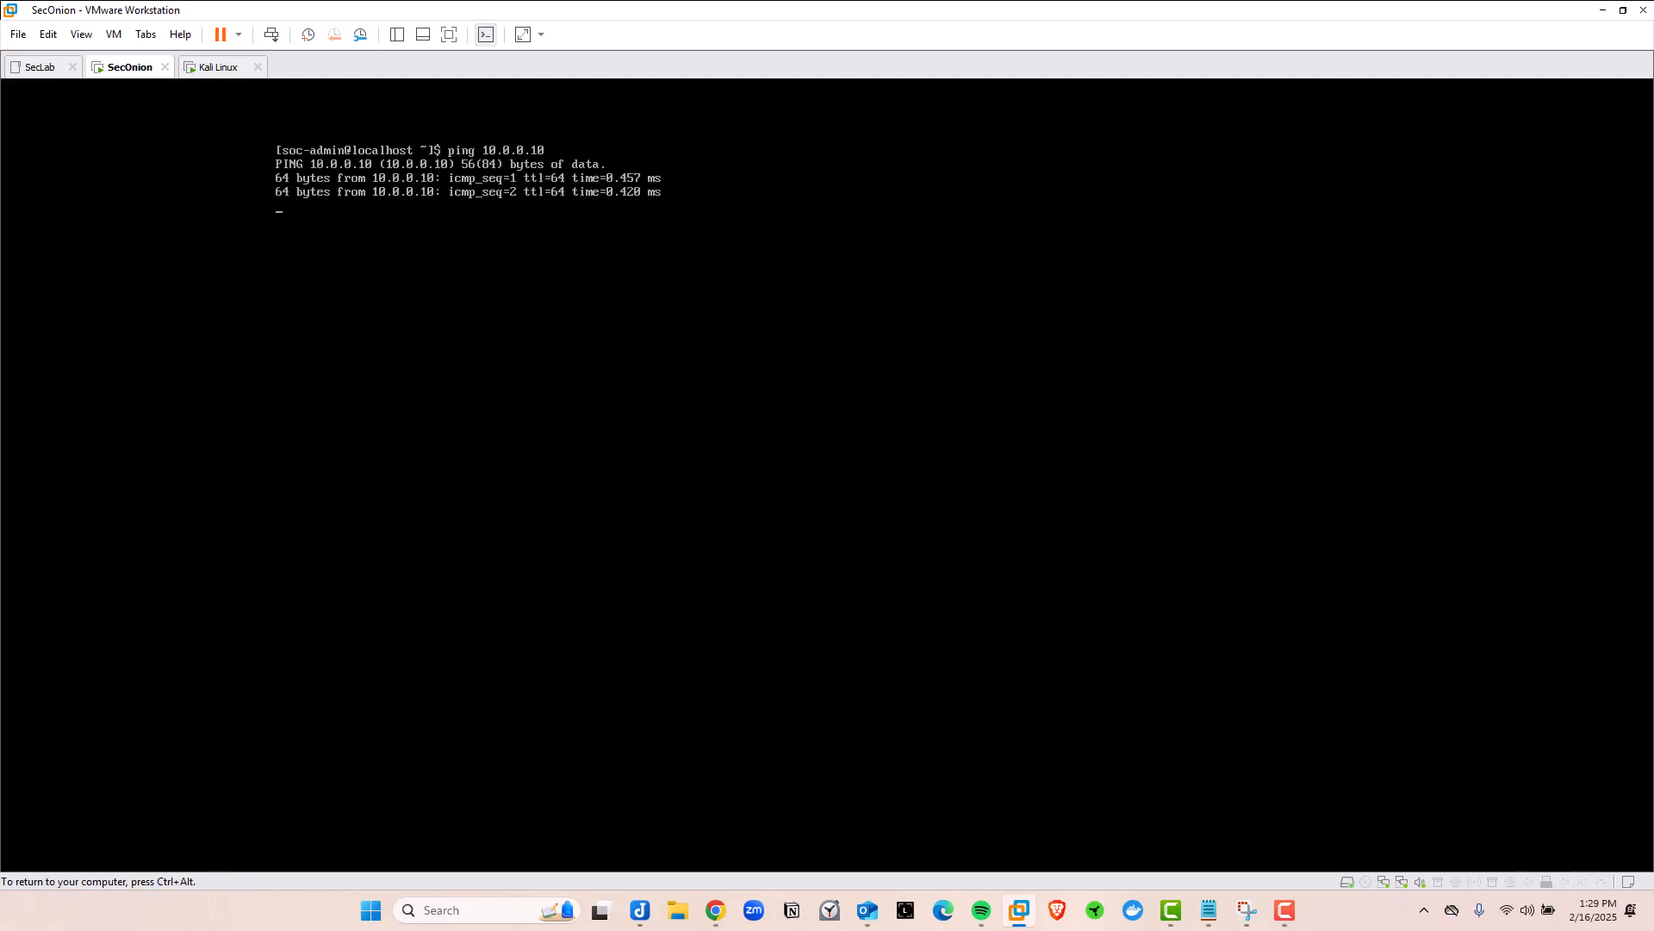
key("ctrl+alt")
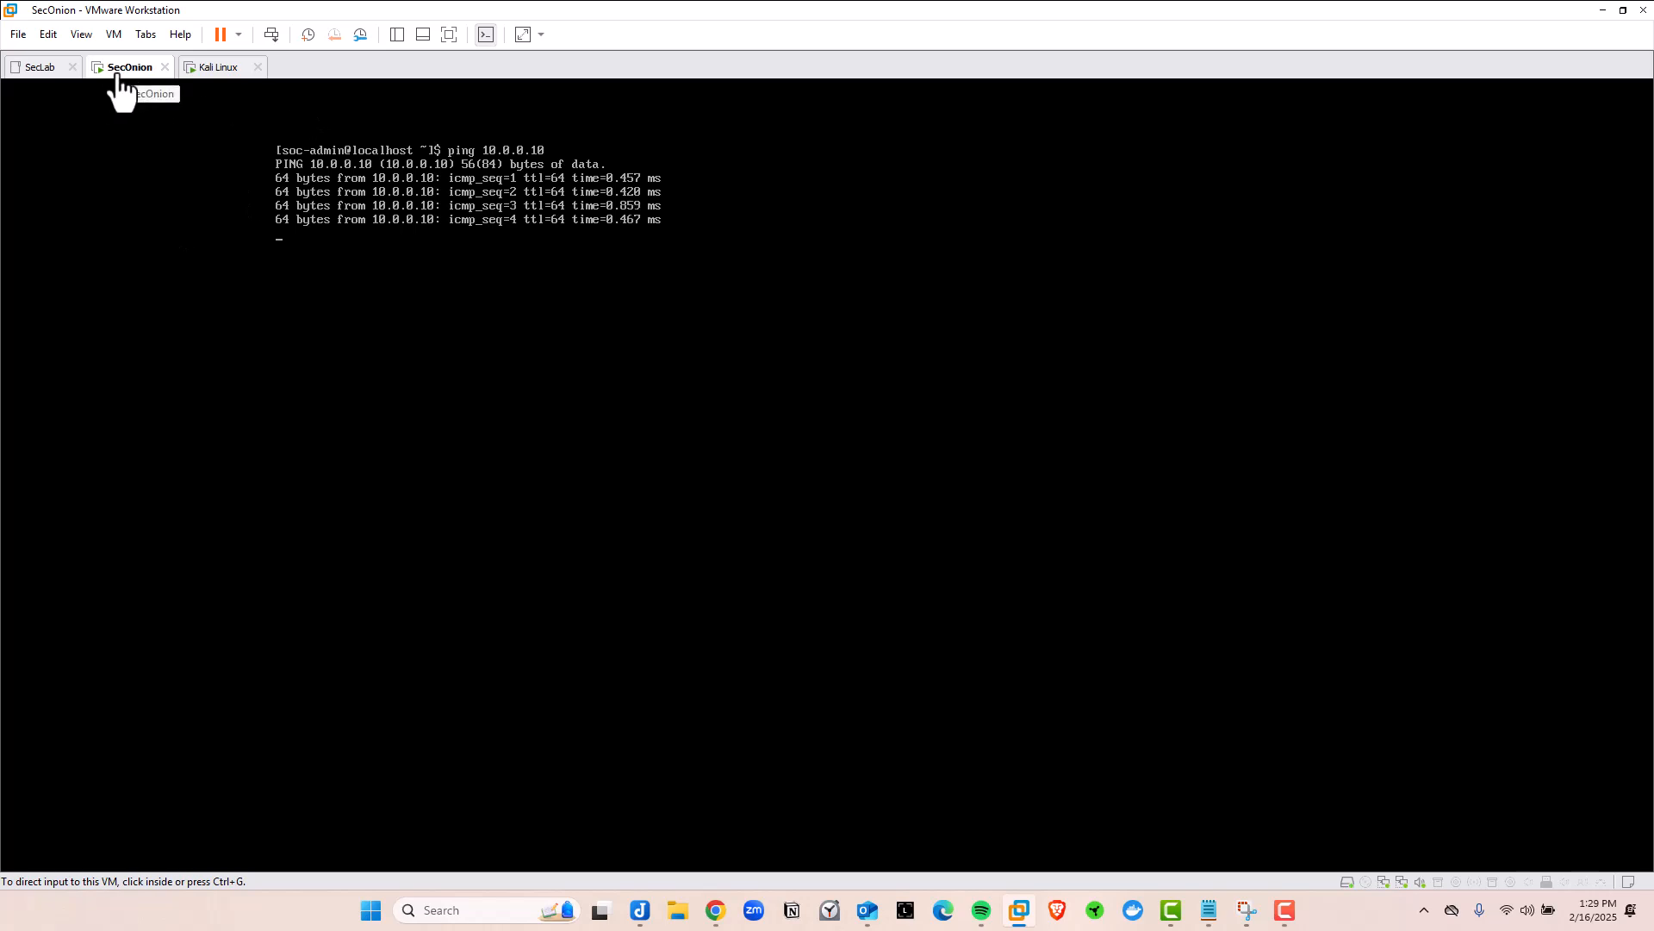
left_click(263, 149)
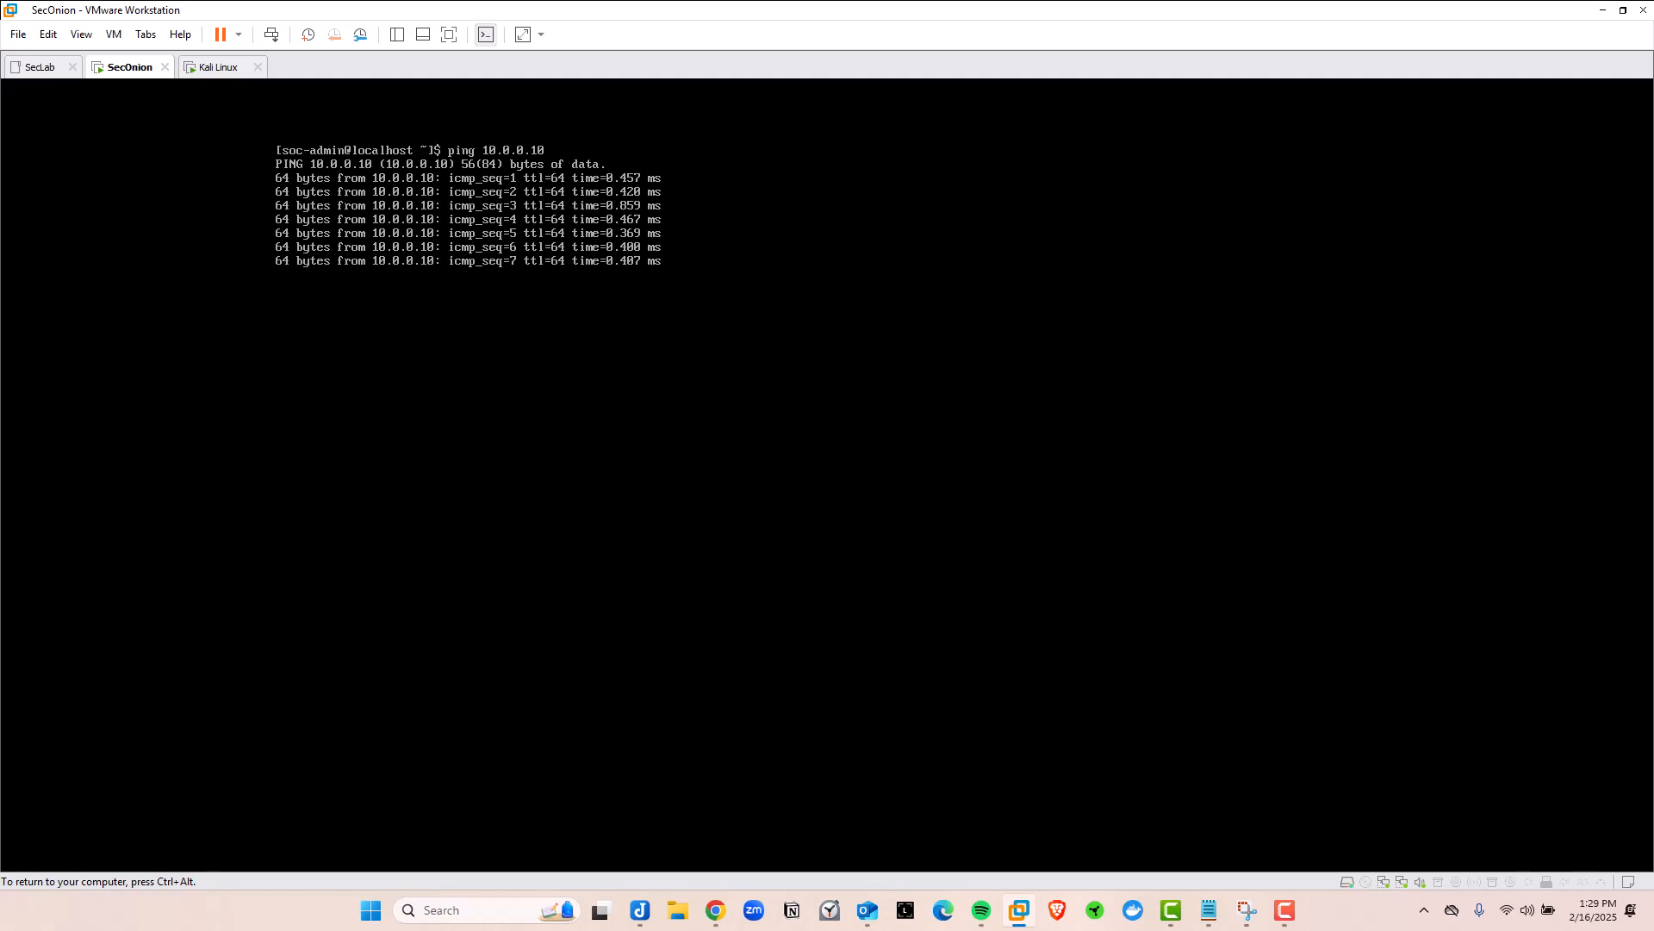
key("ctrl+c")
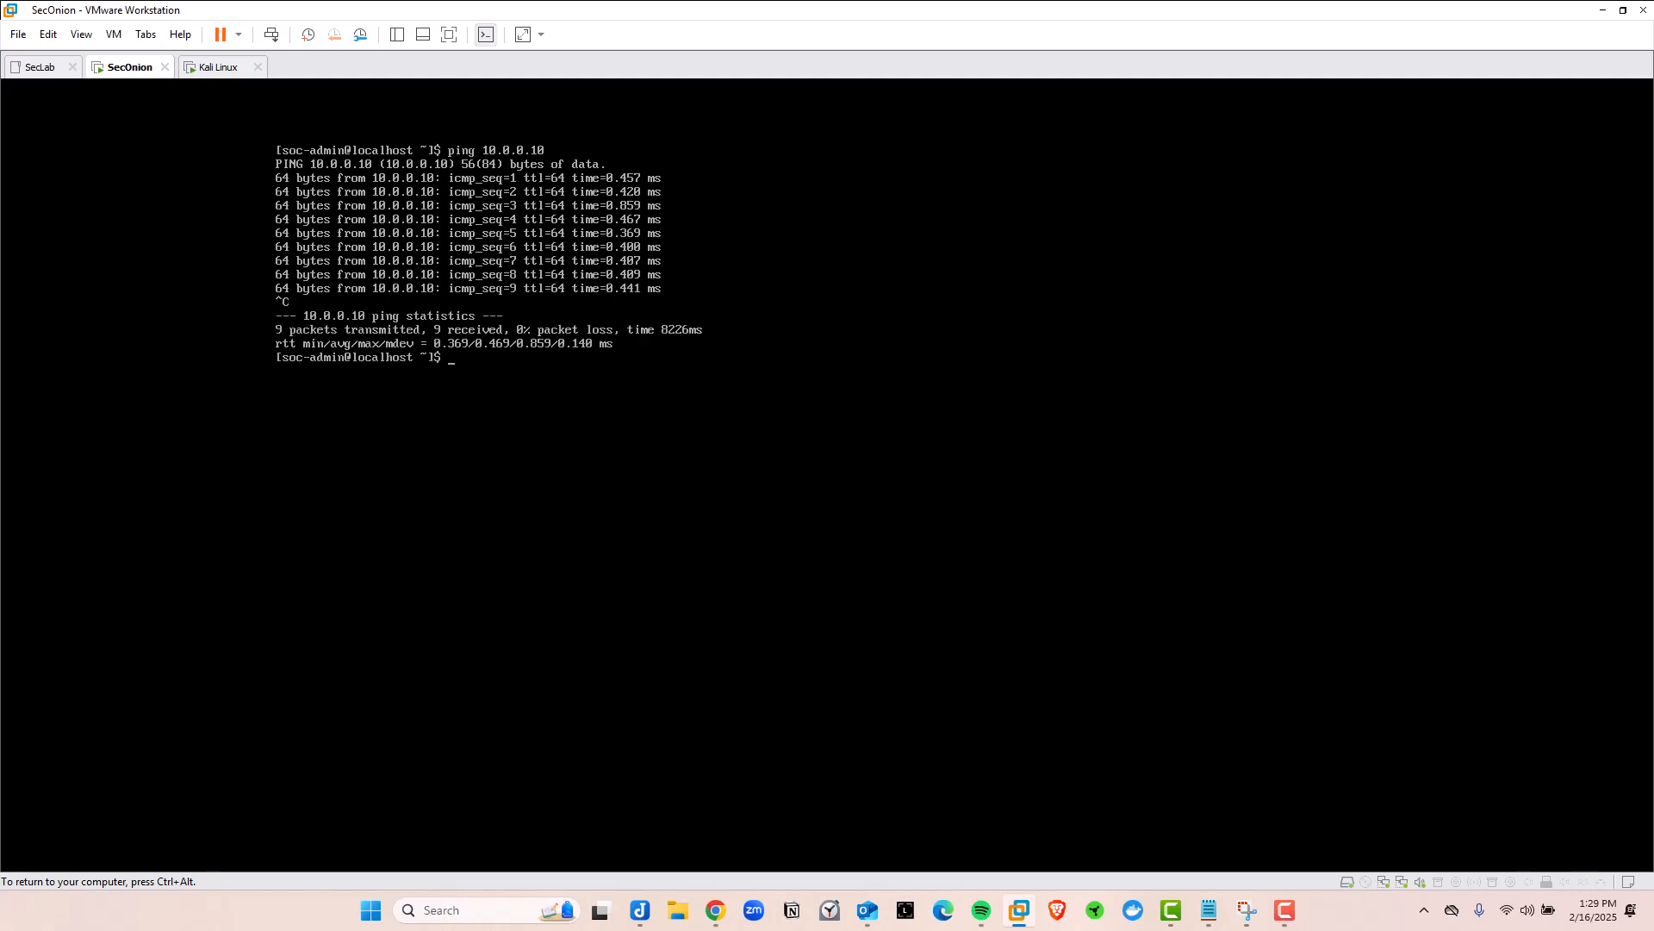
Return to the Kali Linux tab and close its terminal window
key("ctrl+alt")
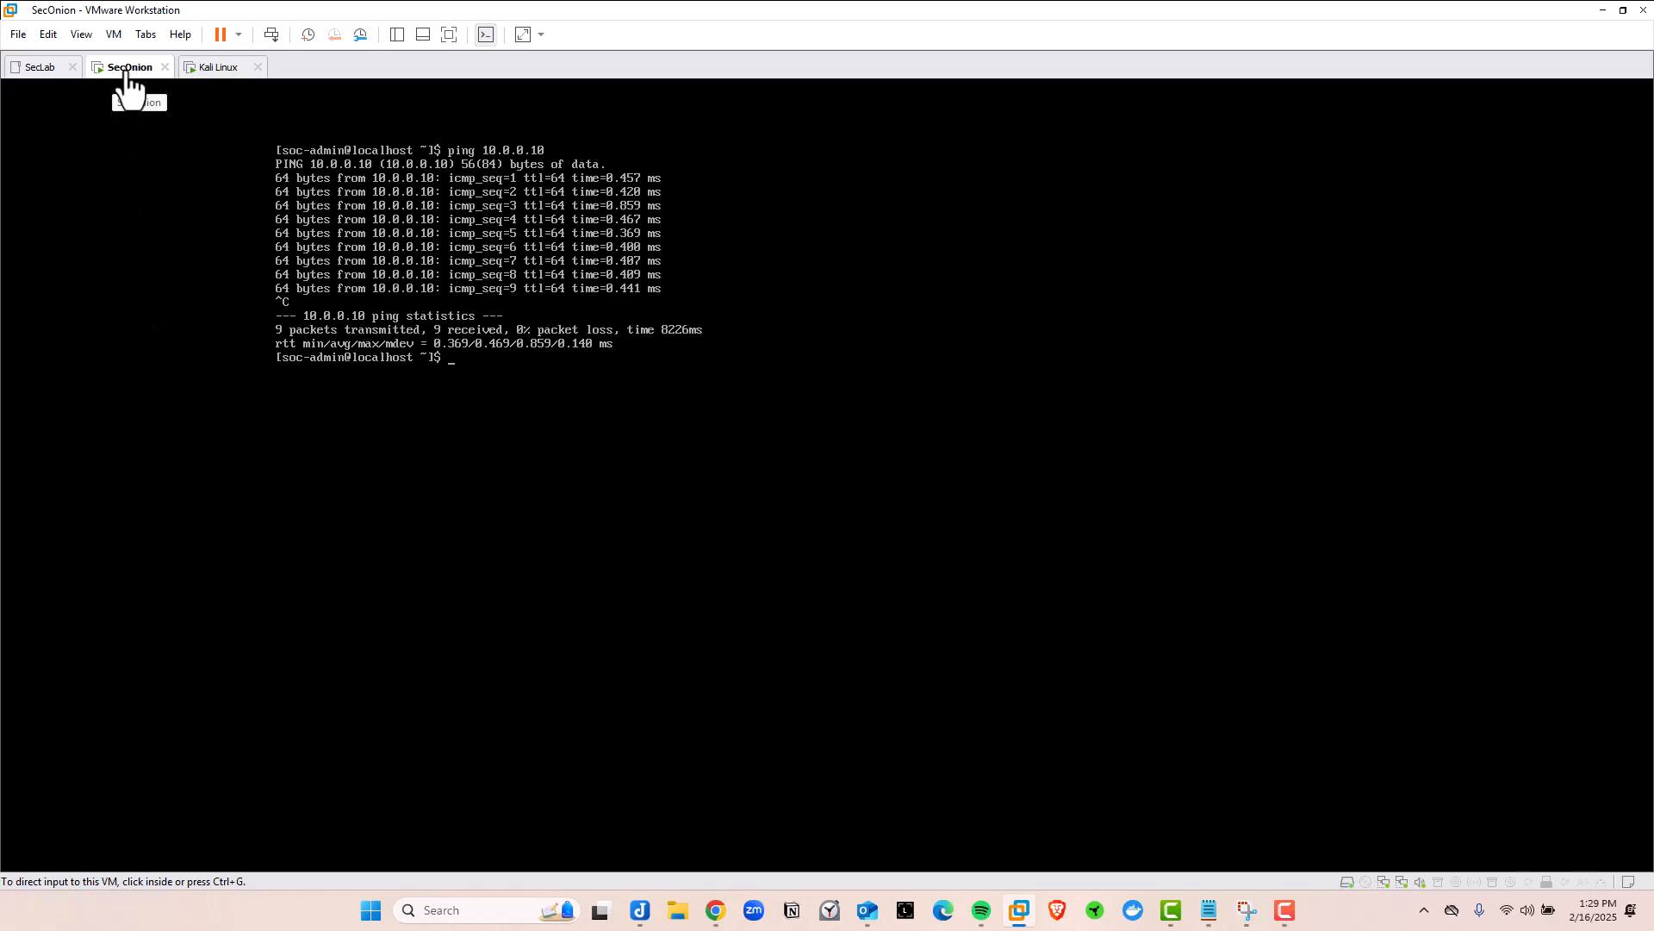
left_click(217, 68)
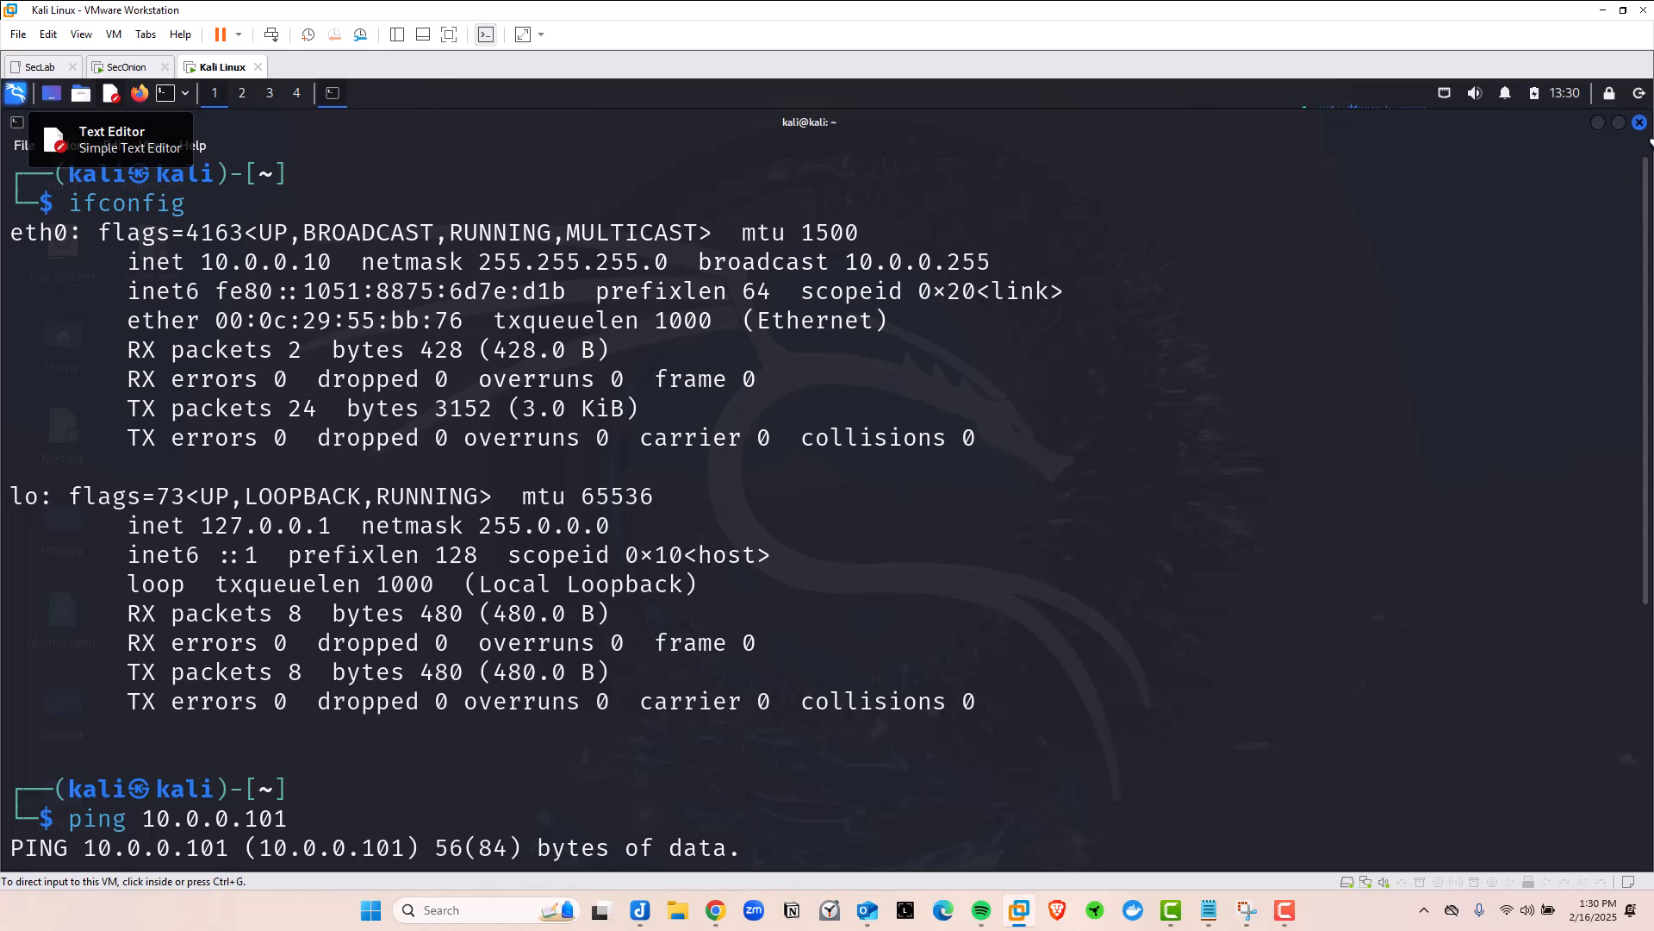
left_click(1637, 125)
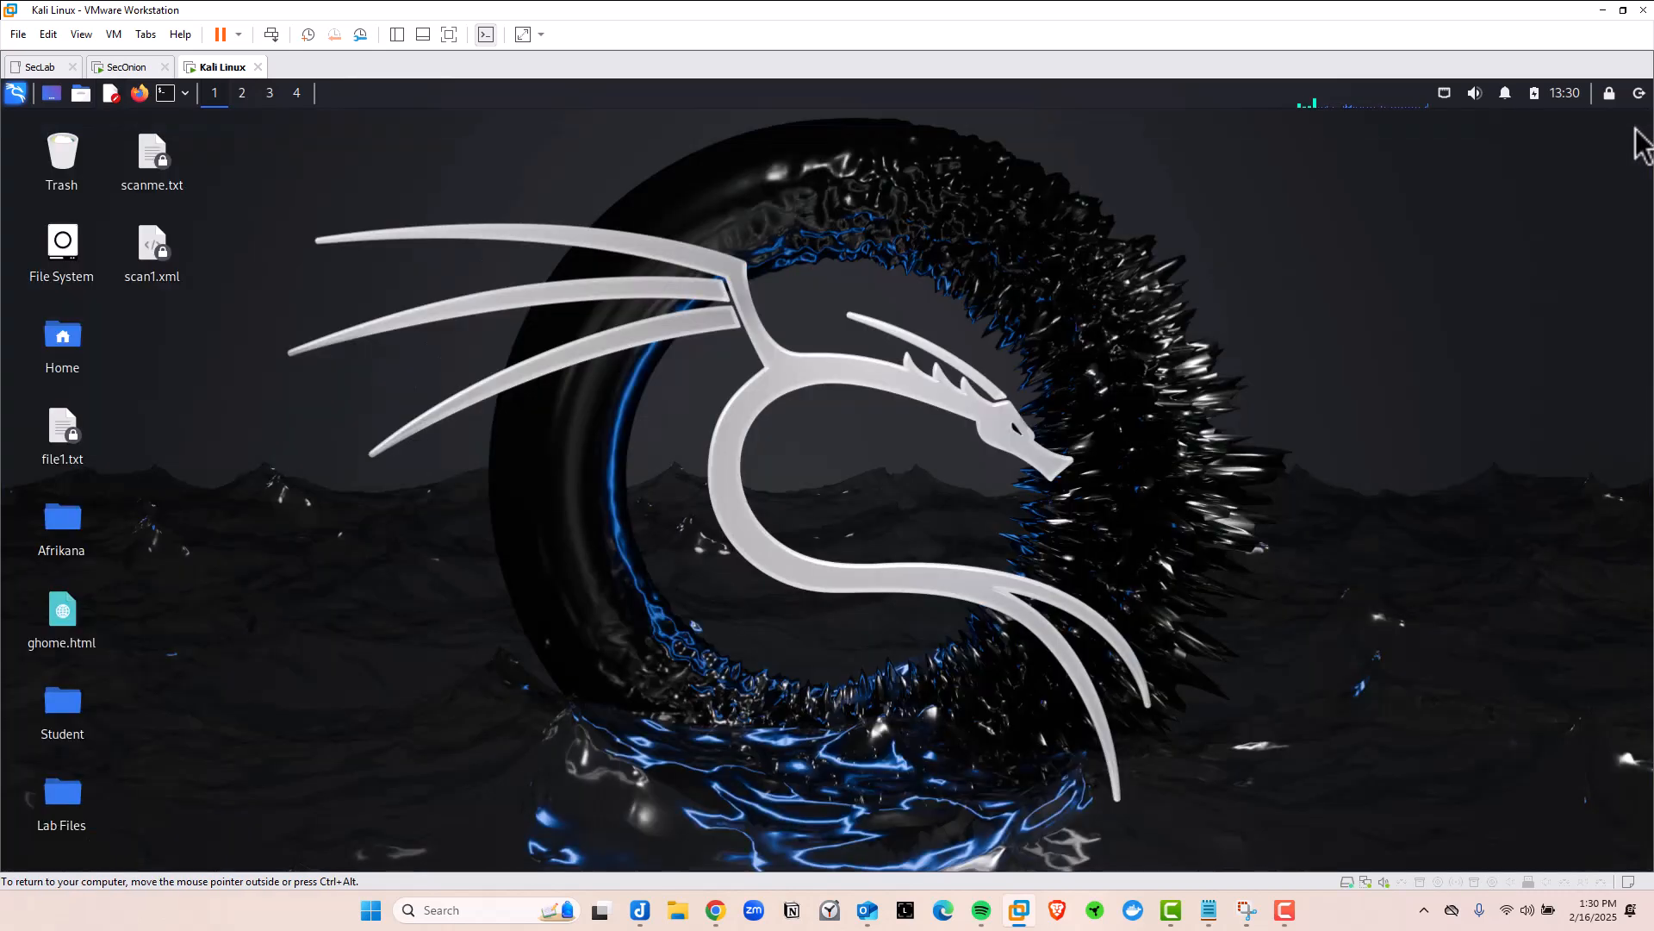
Launch Firefox in Kali and browse to 10.0.0.101
left_click(141, 95)
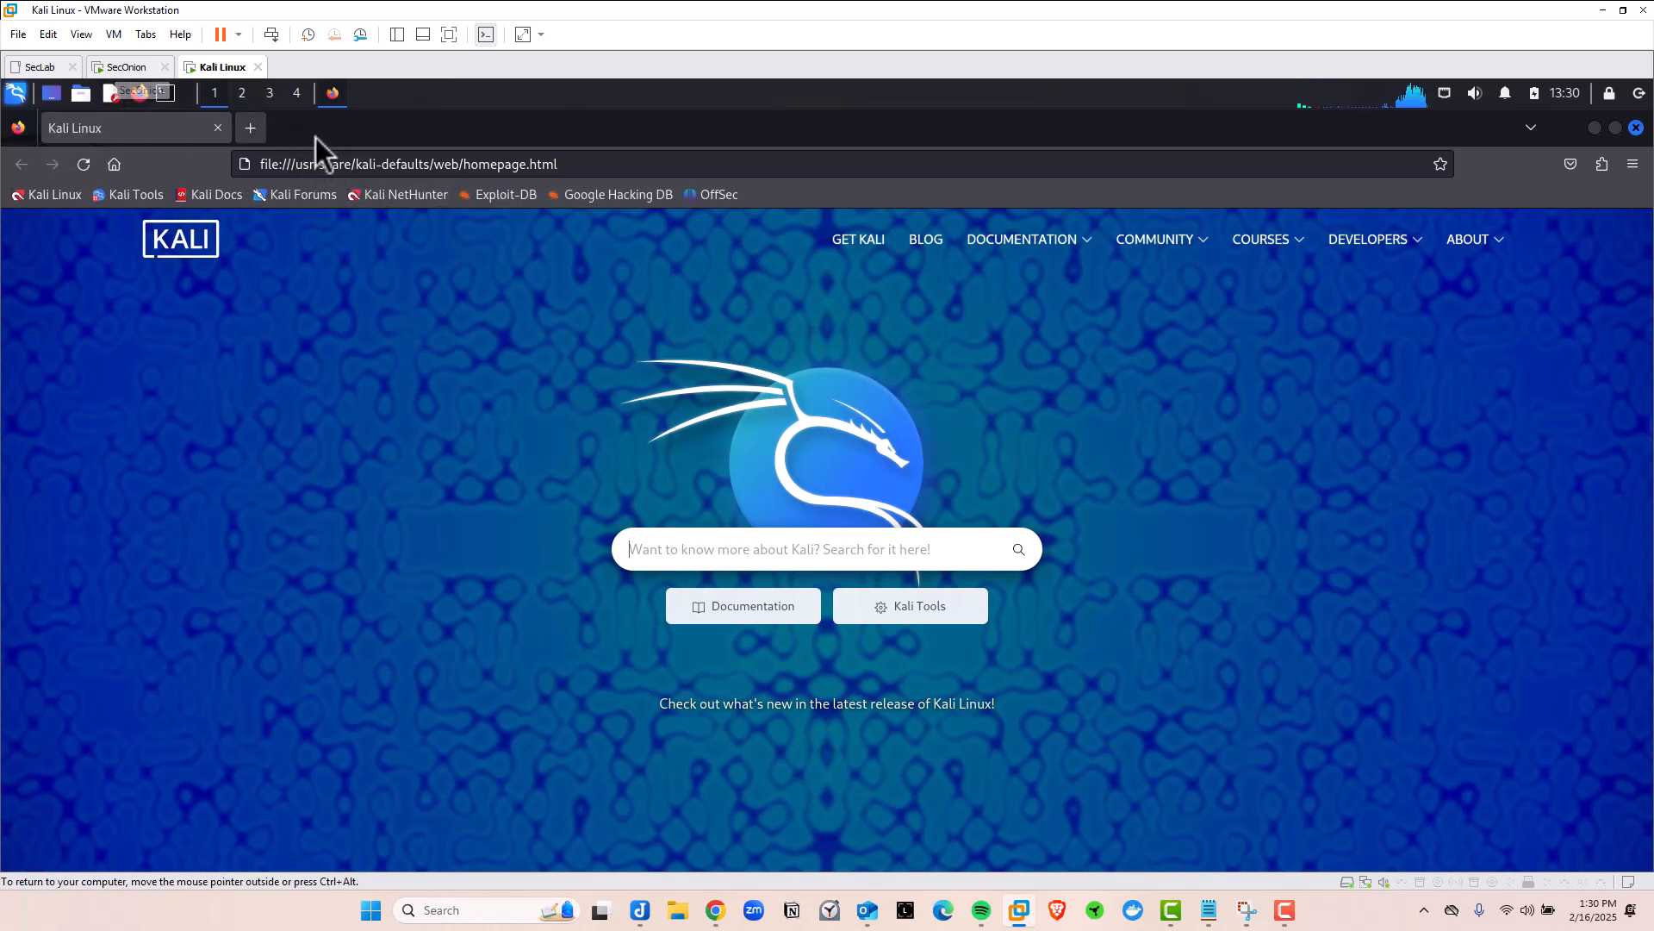
left_click(300, 164)
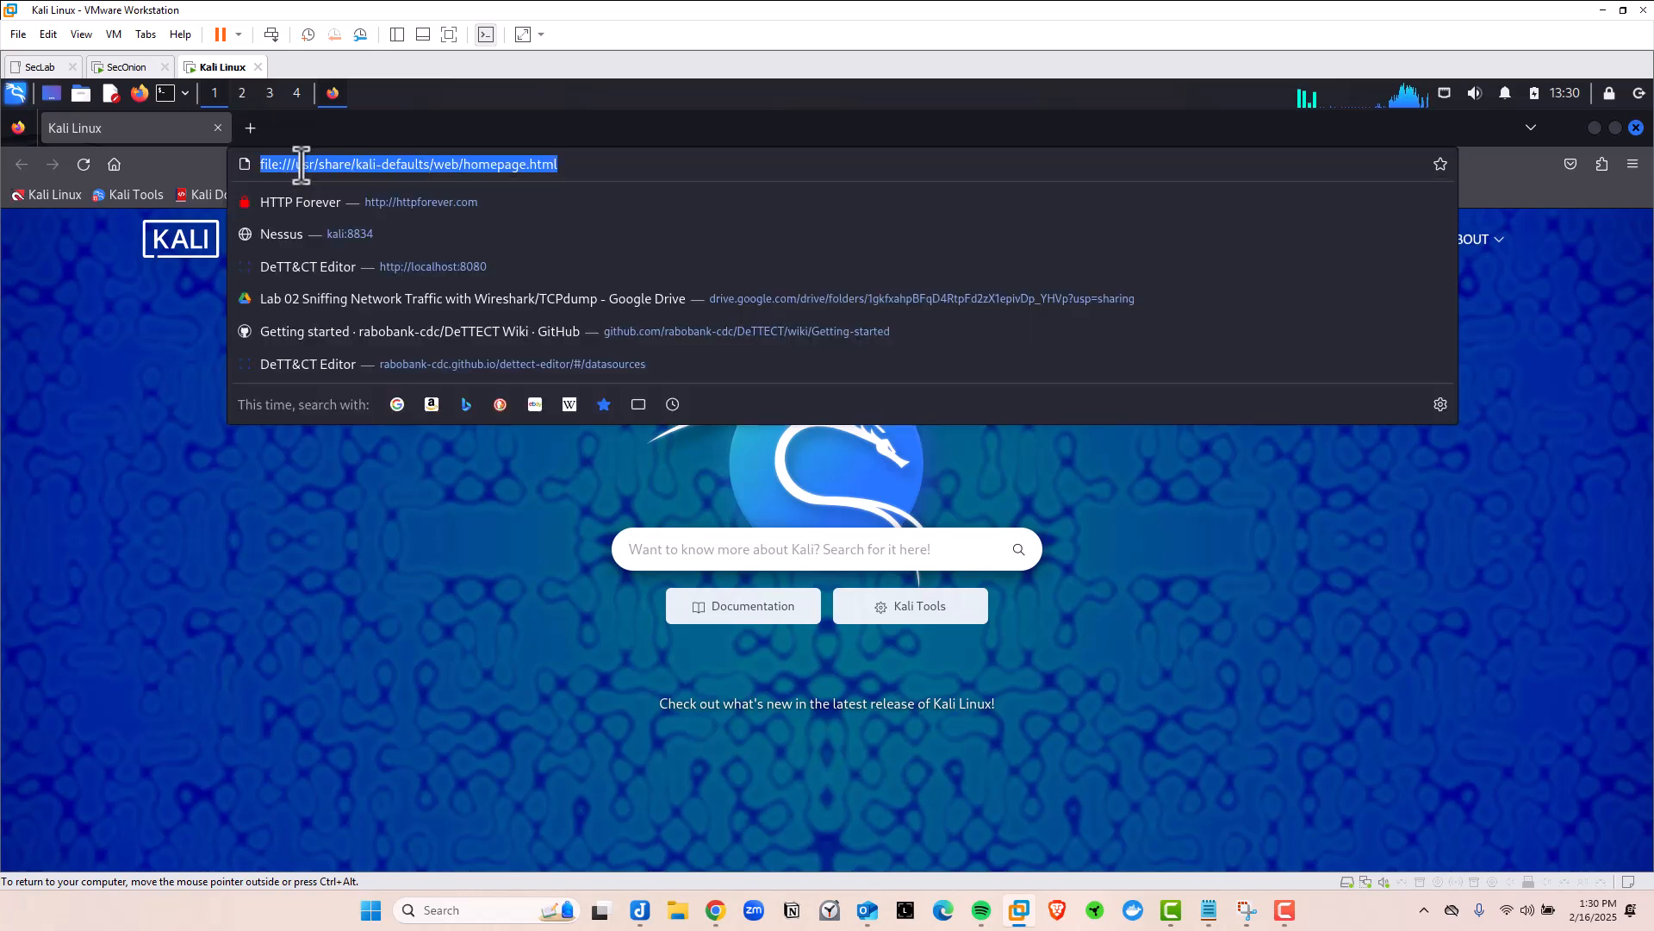
key("BackSpace")
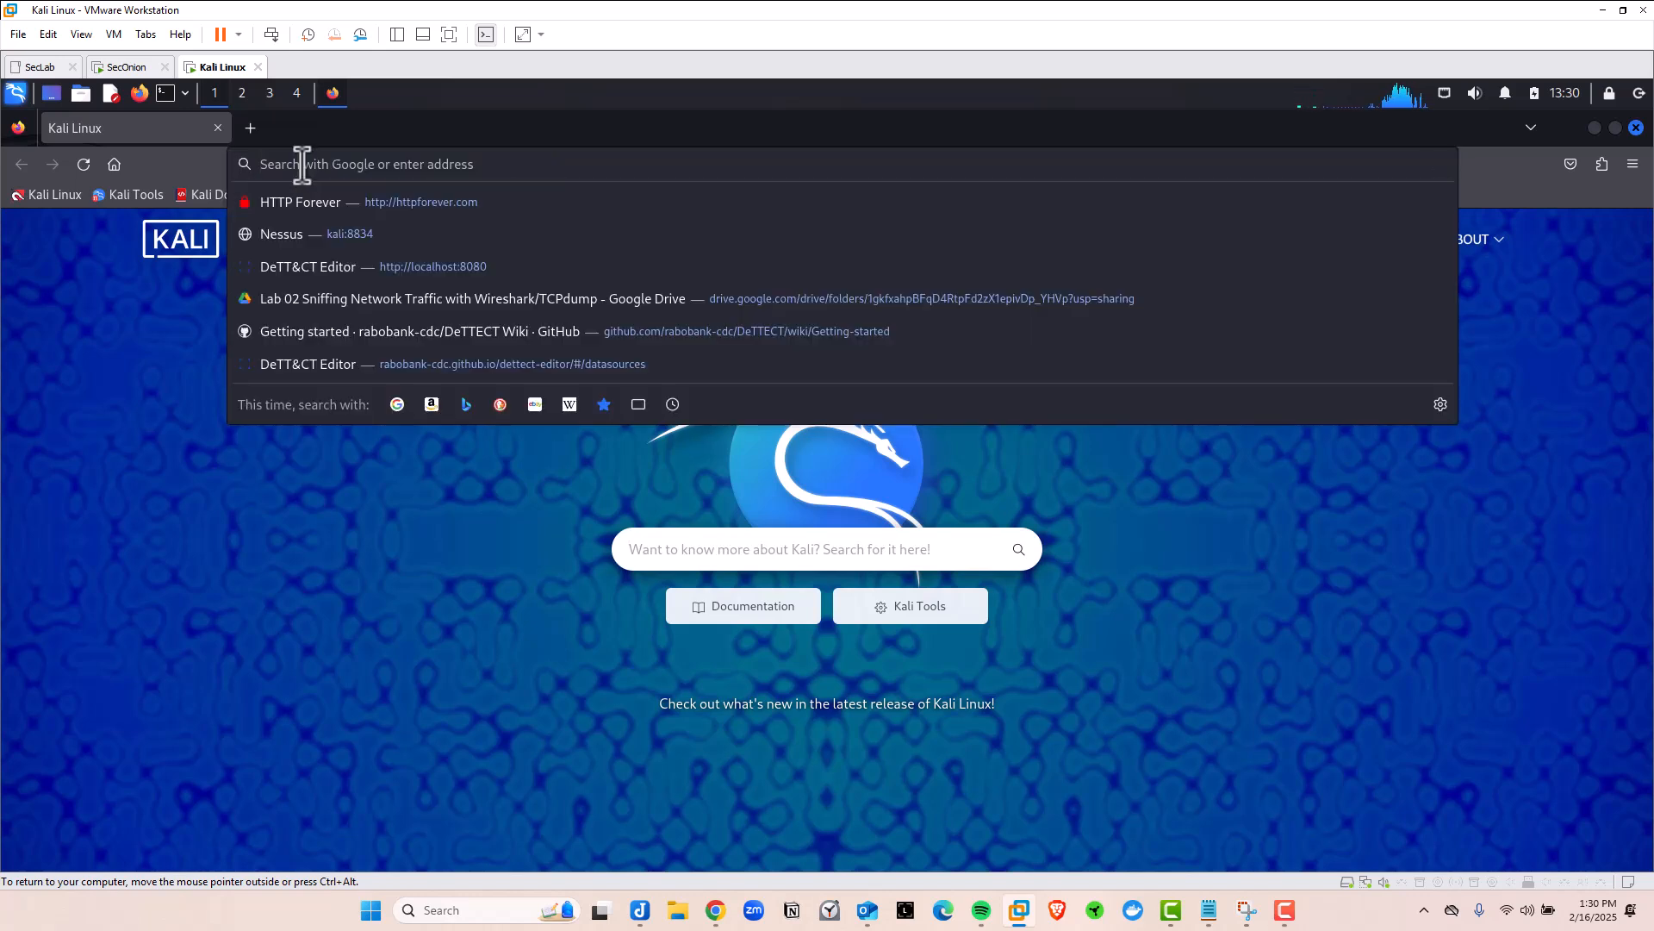
type("10.0.")
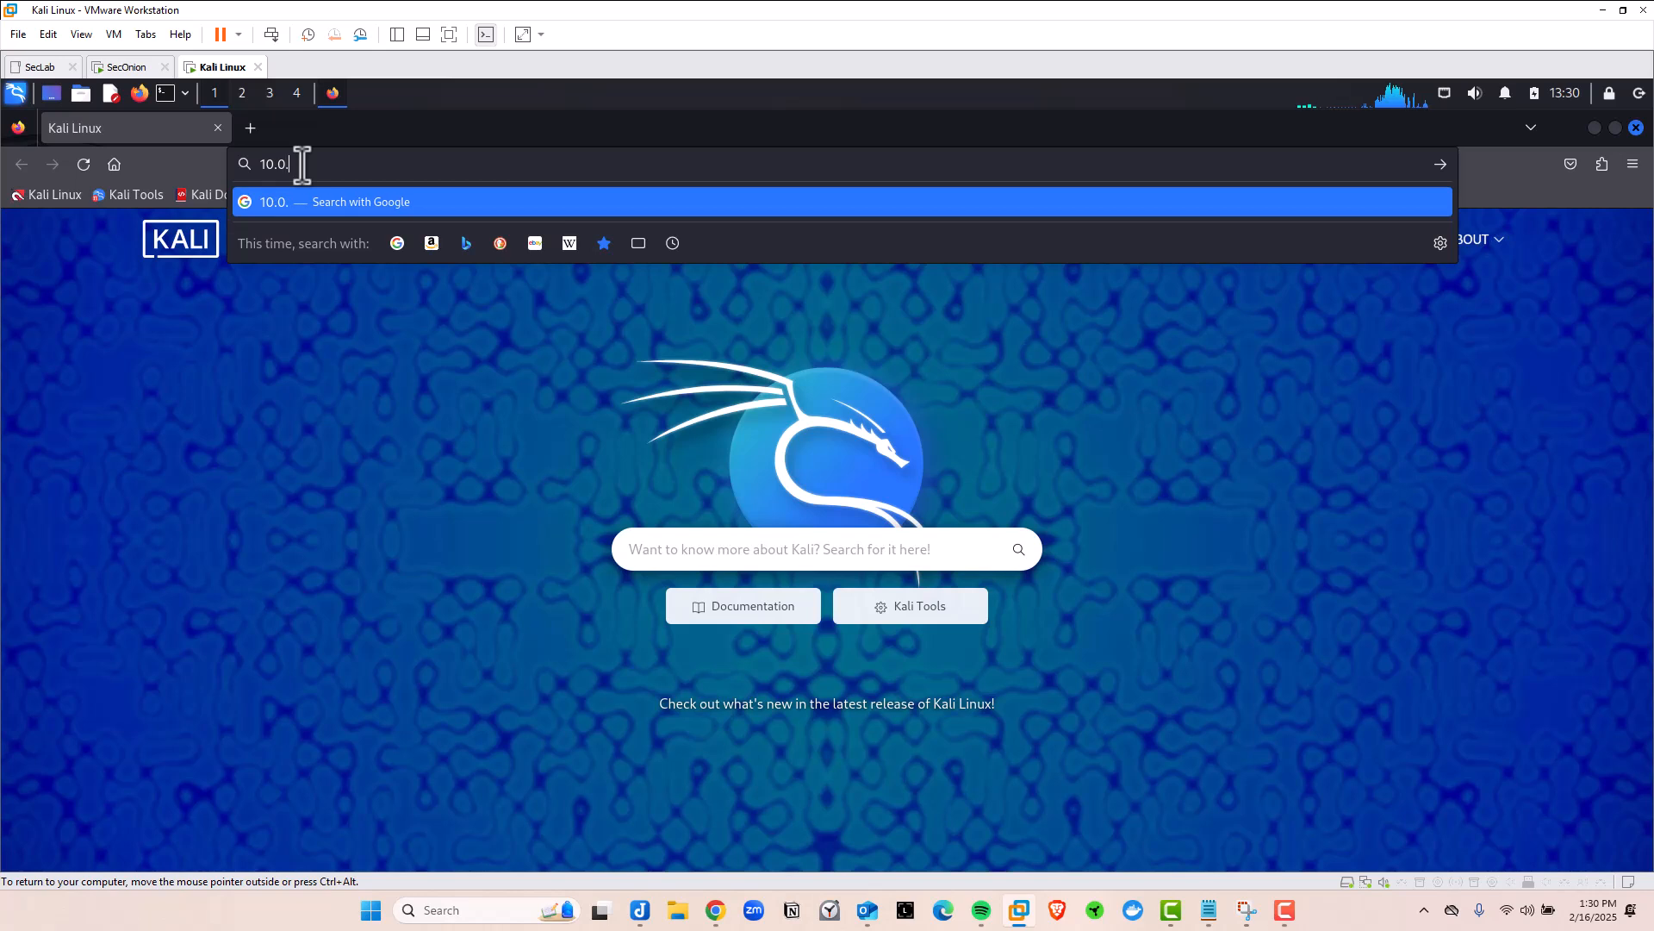
type("0.101")
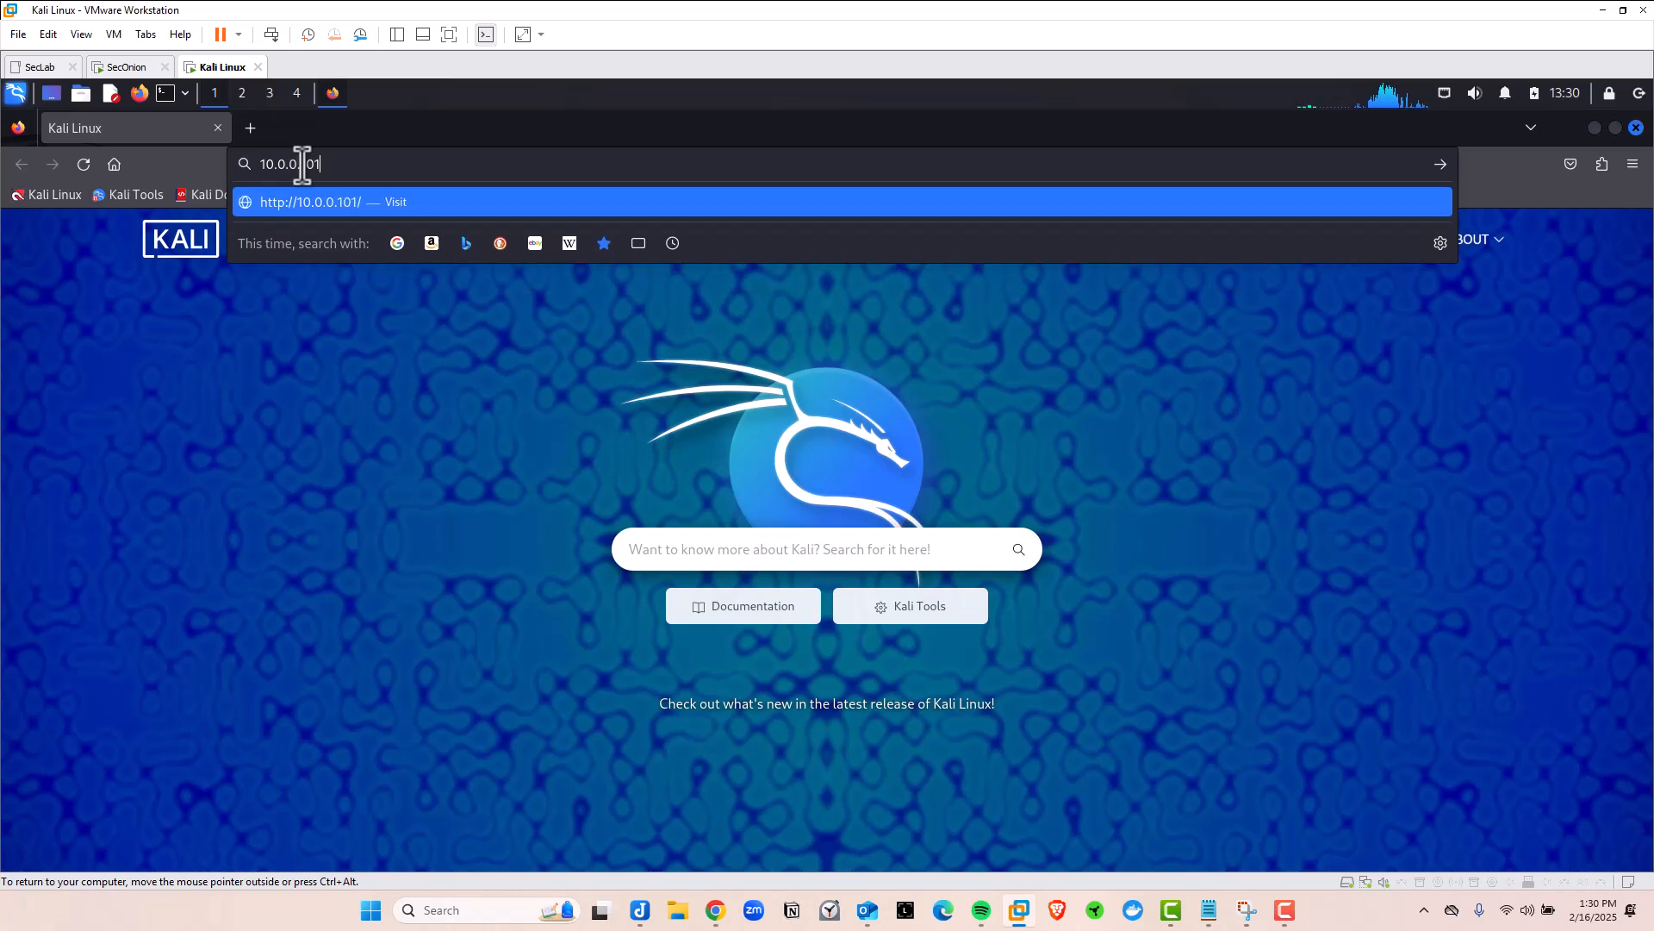
key("Return")
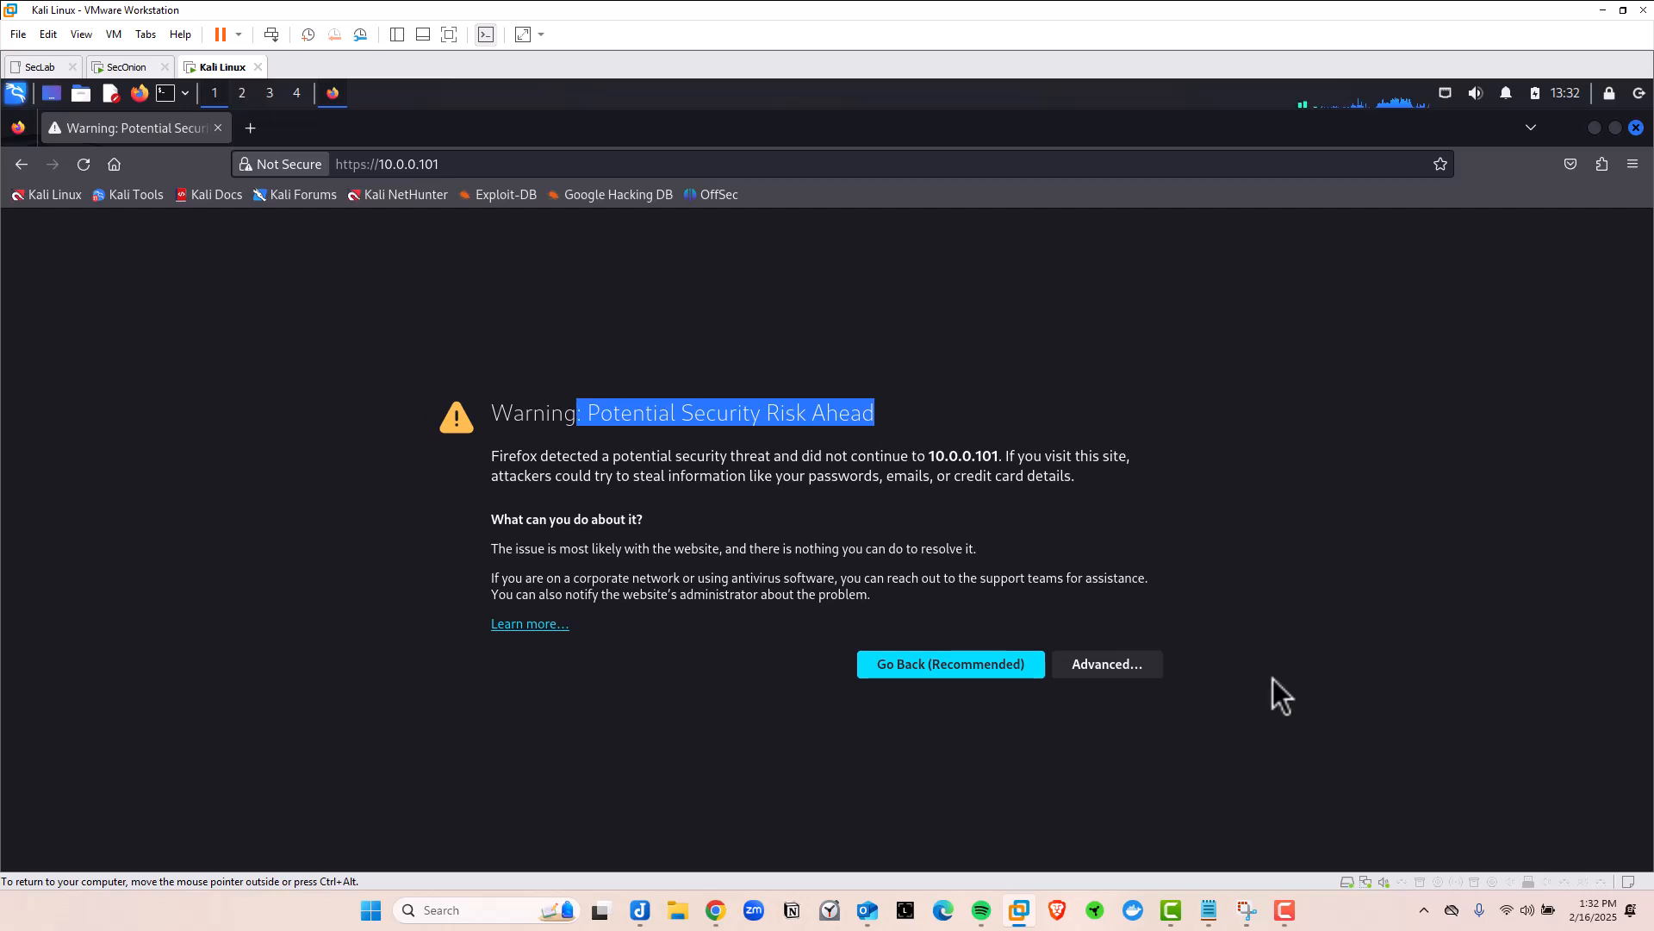
Accept the certificate risk and log into Security Onion with the account username and password
left_click(1105, 665)
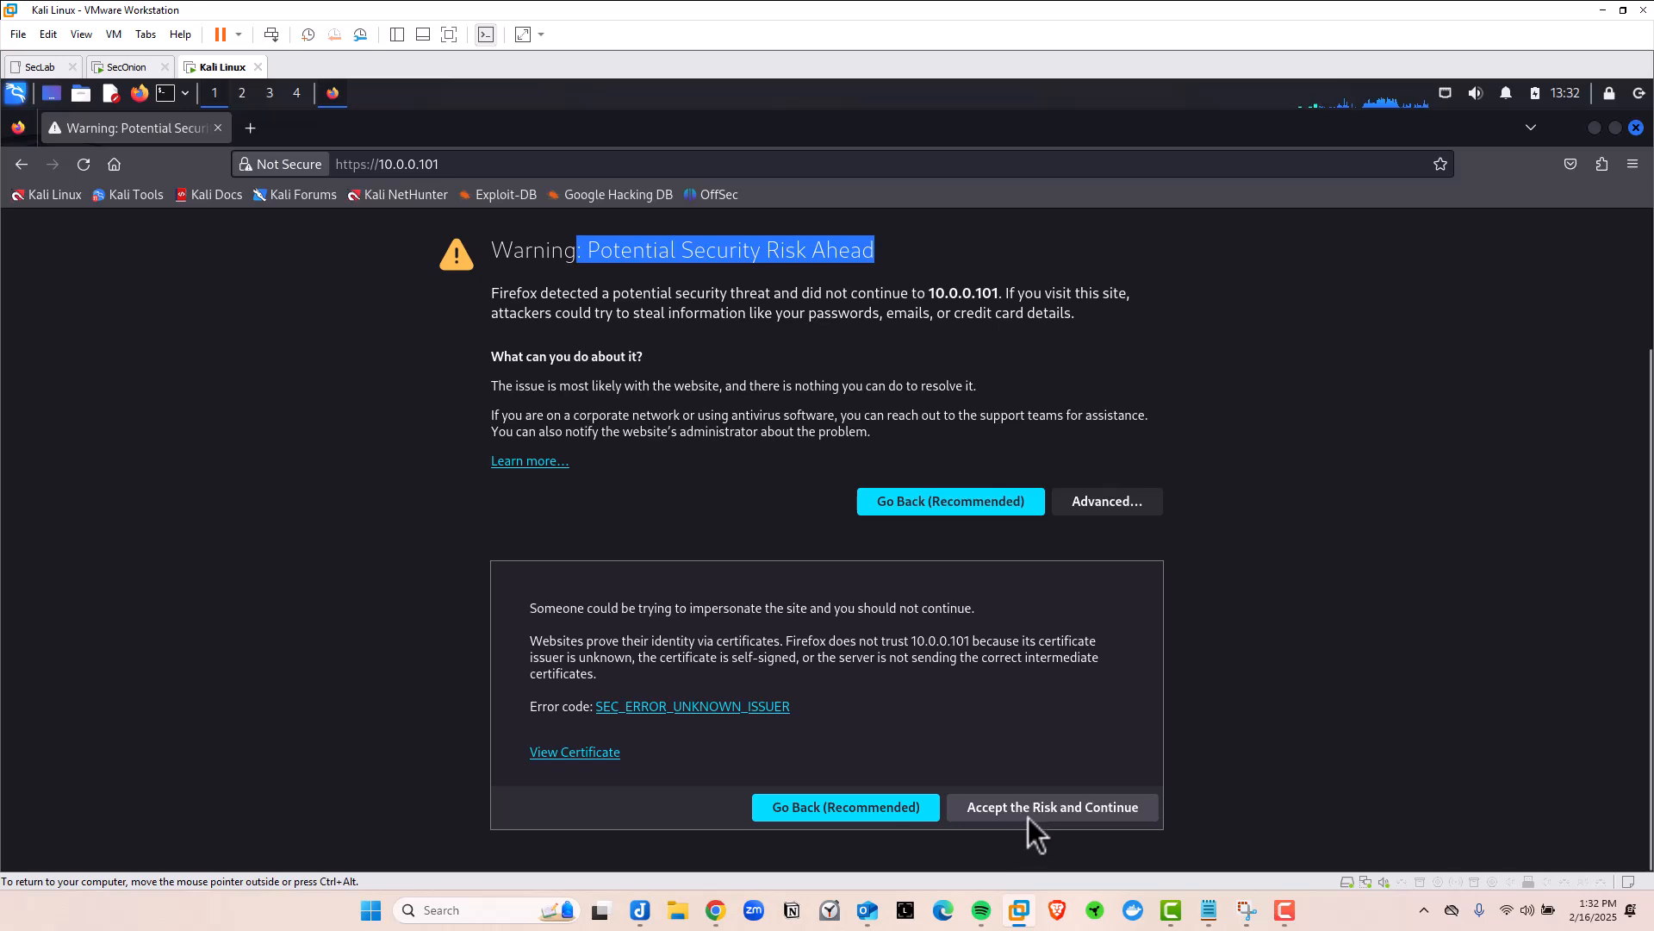
left_click(1041, 814)
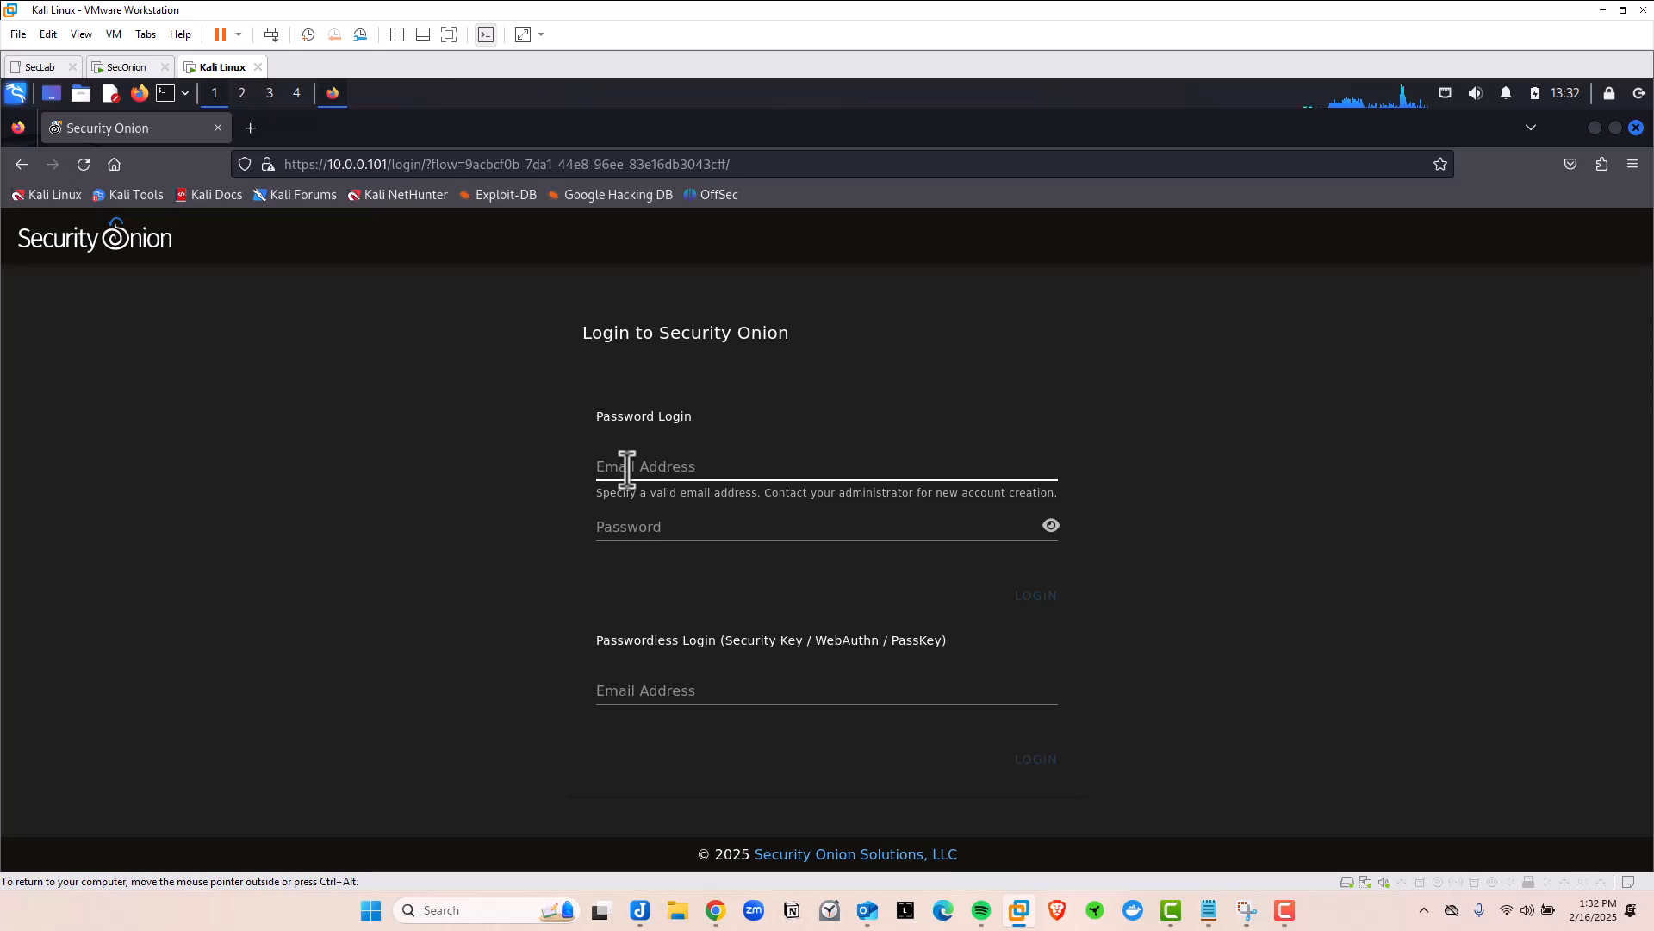
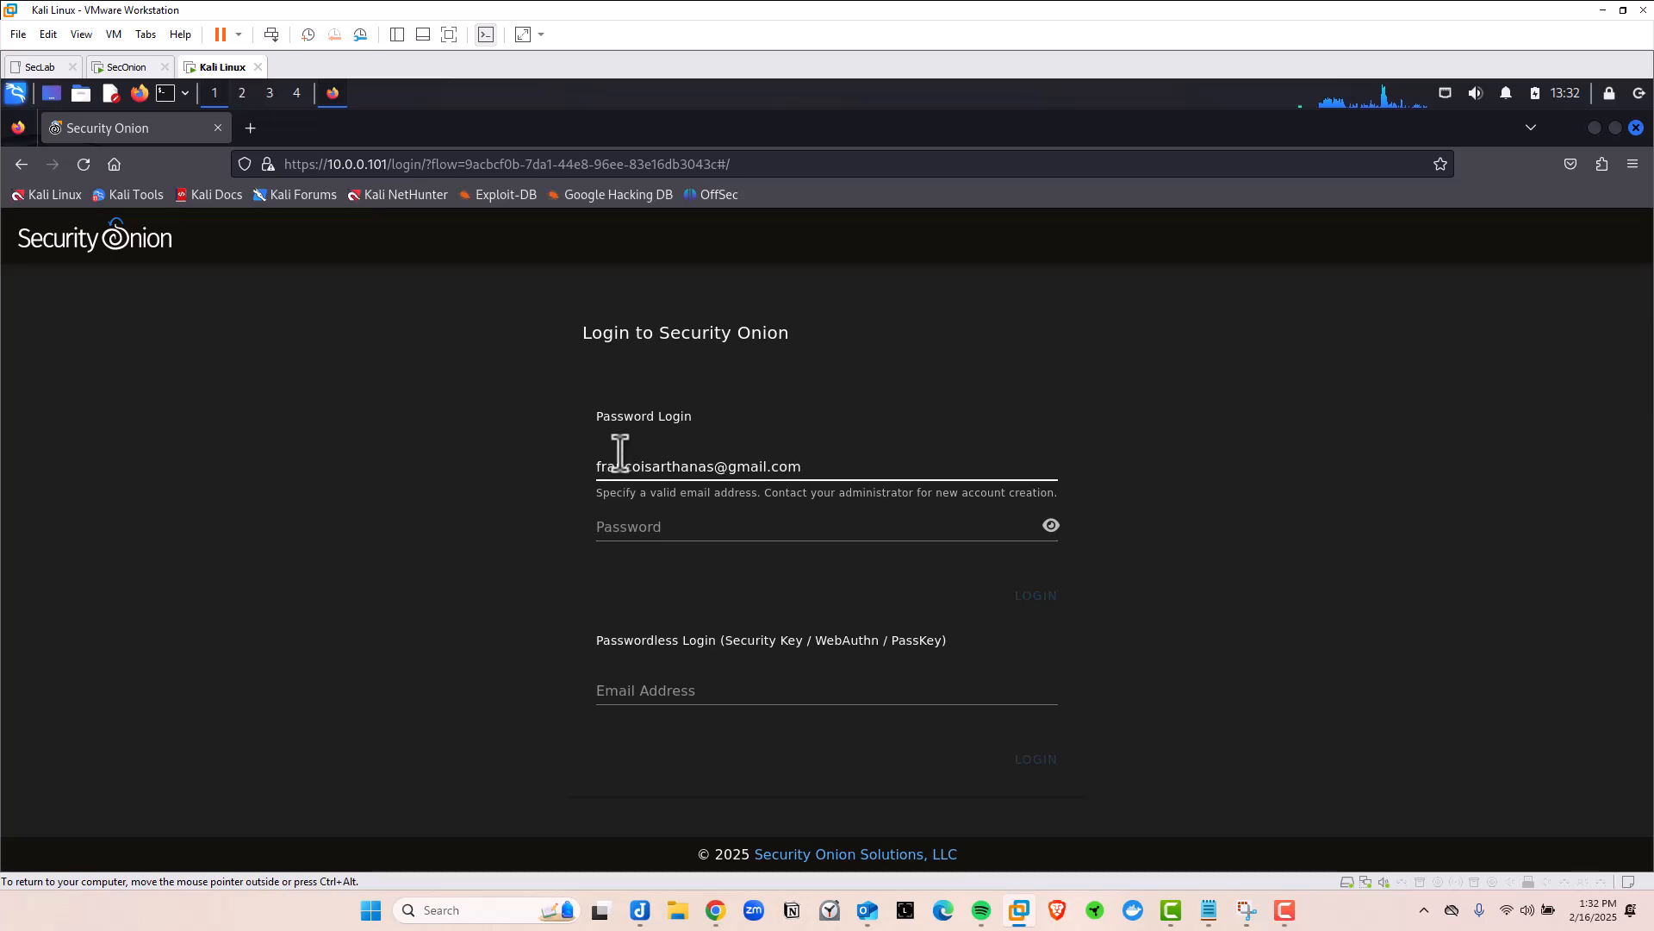
left_click(672, 539)
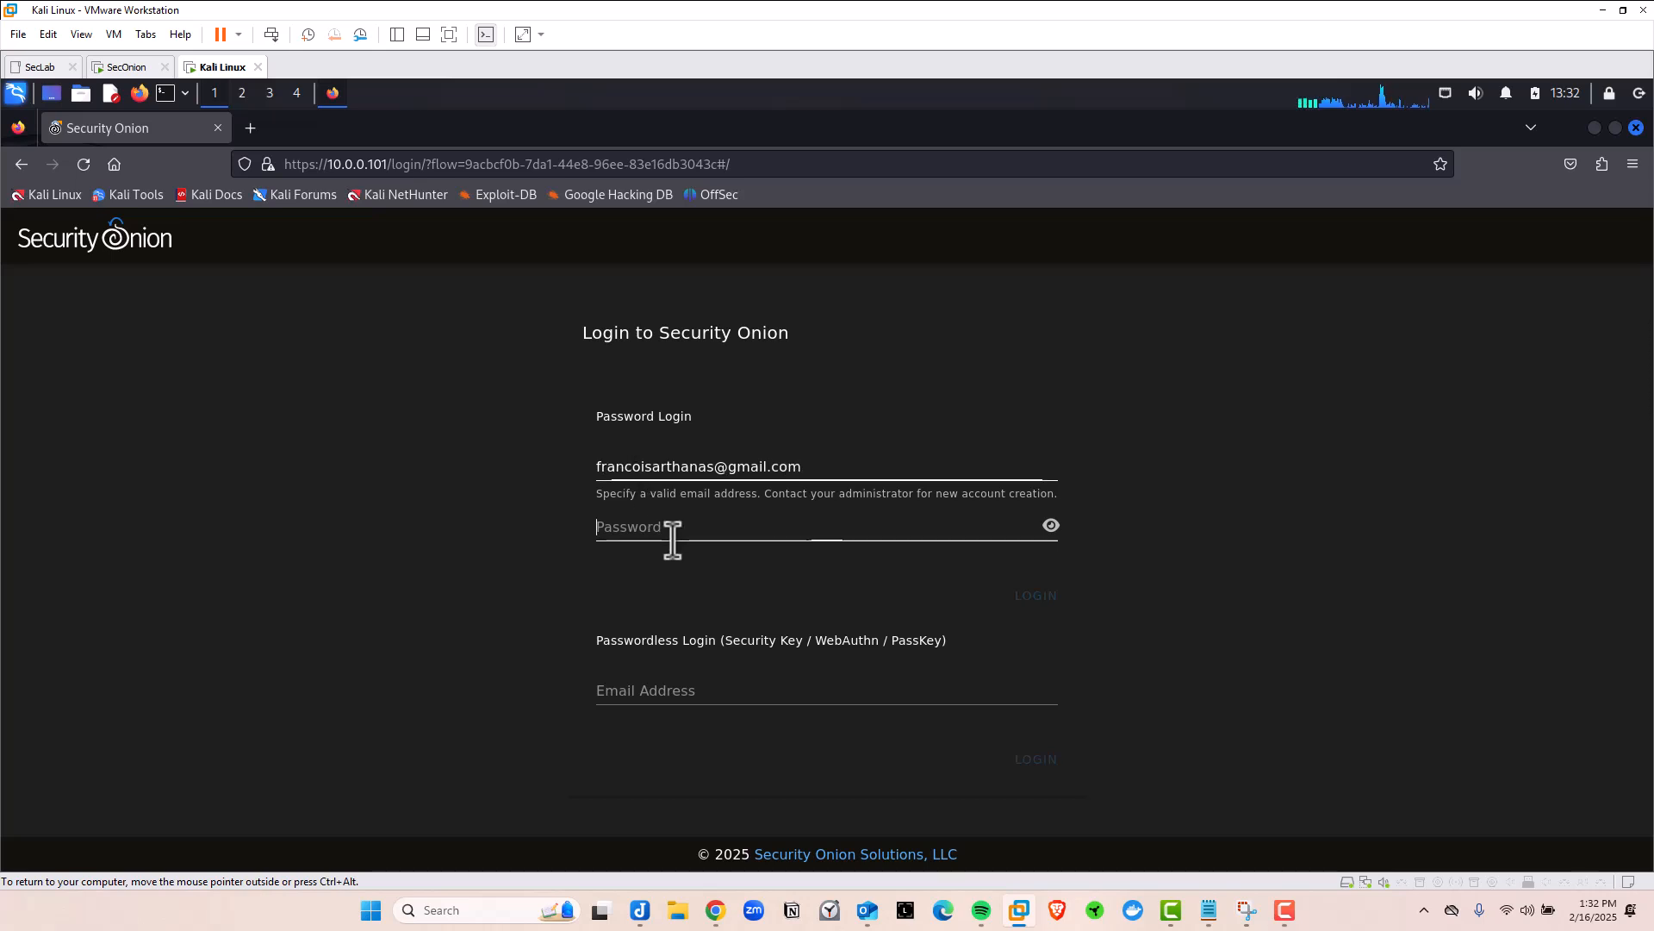
type("******")
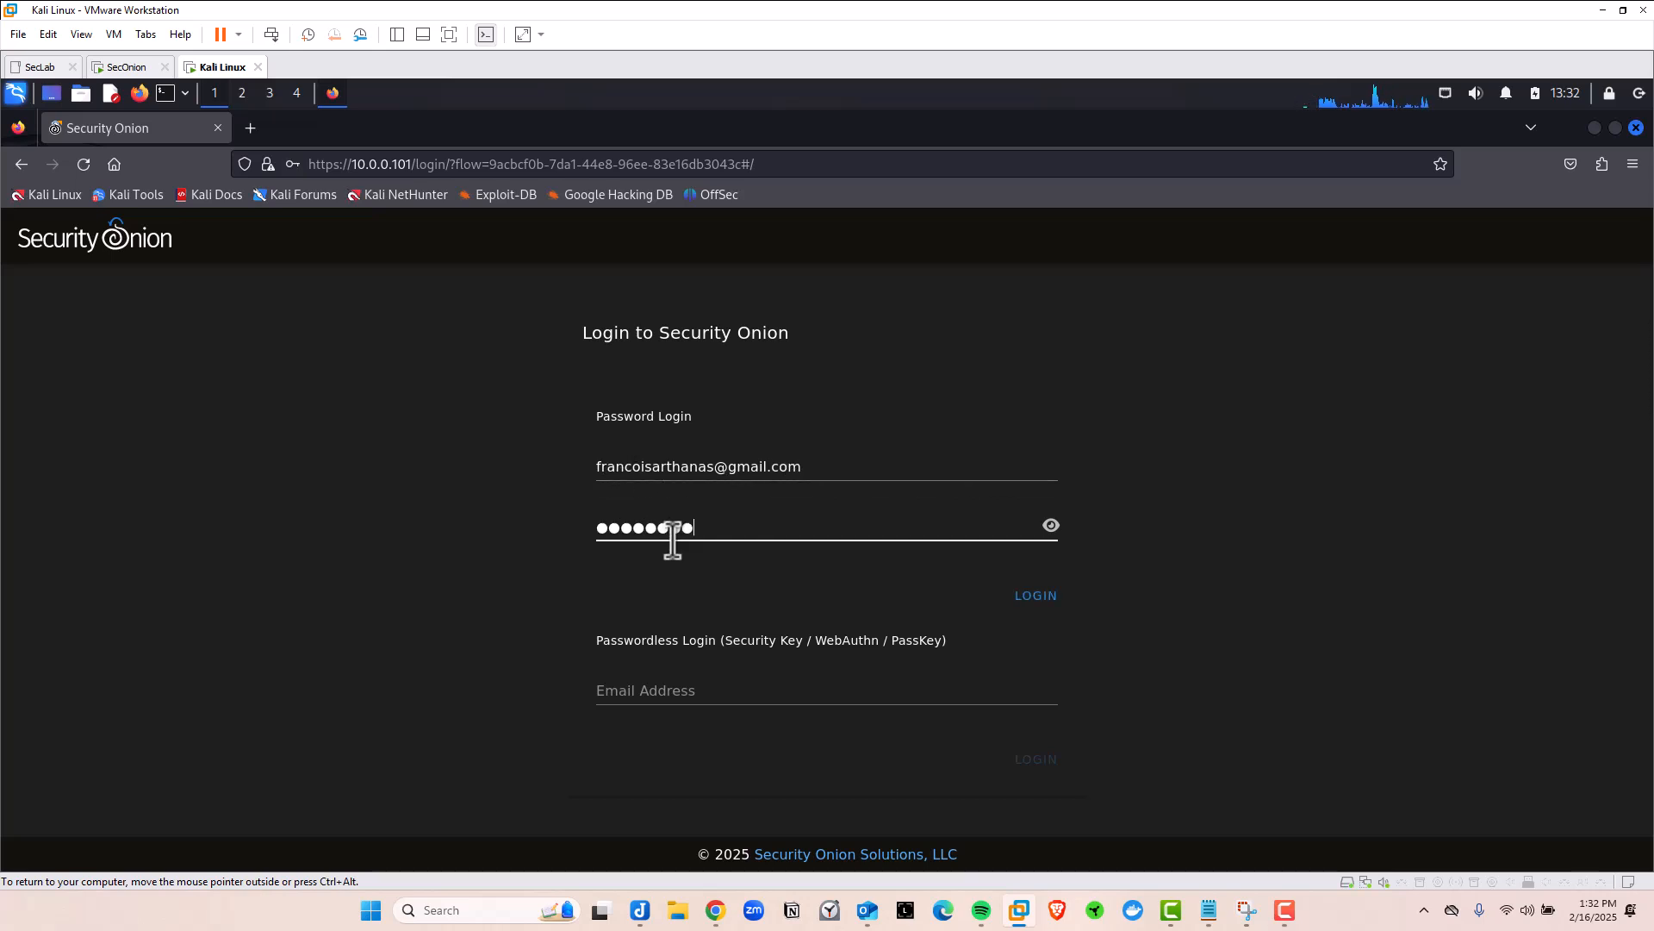
key("Return")
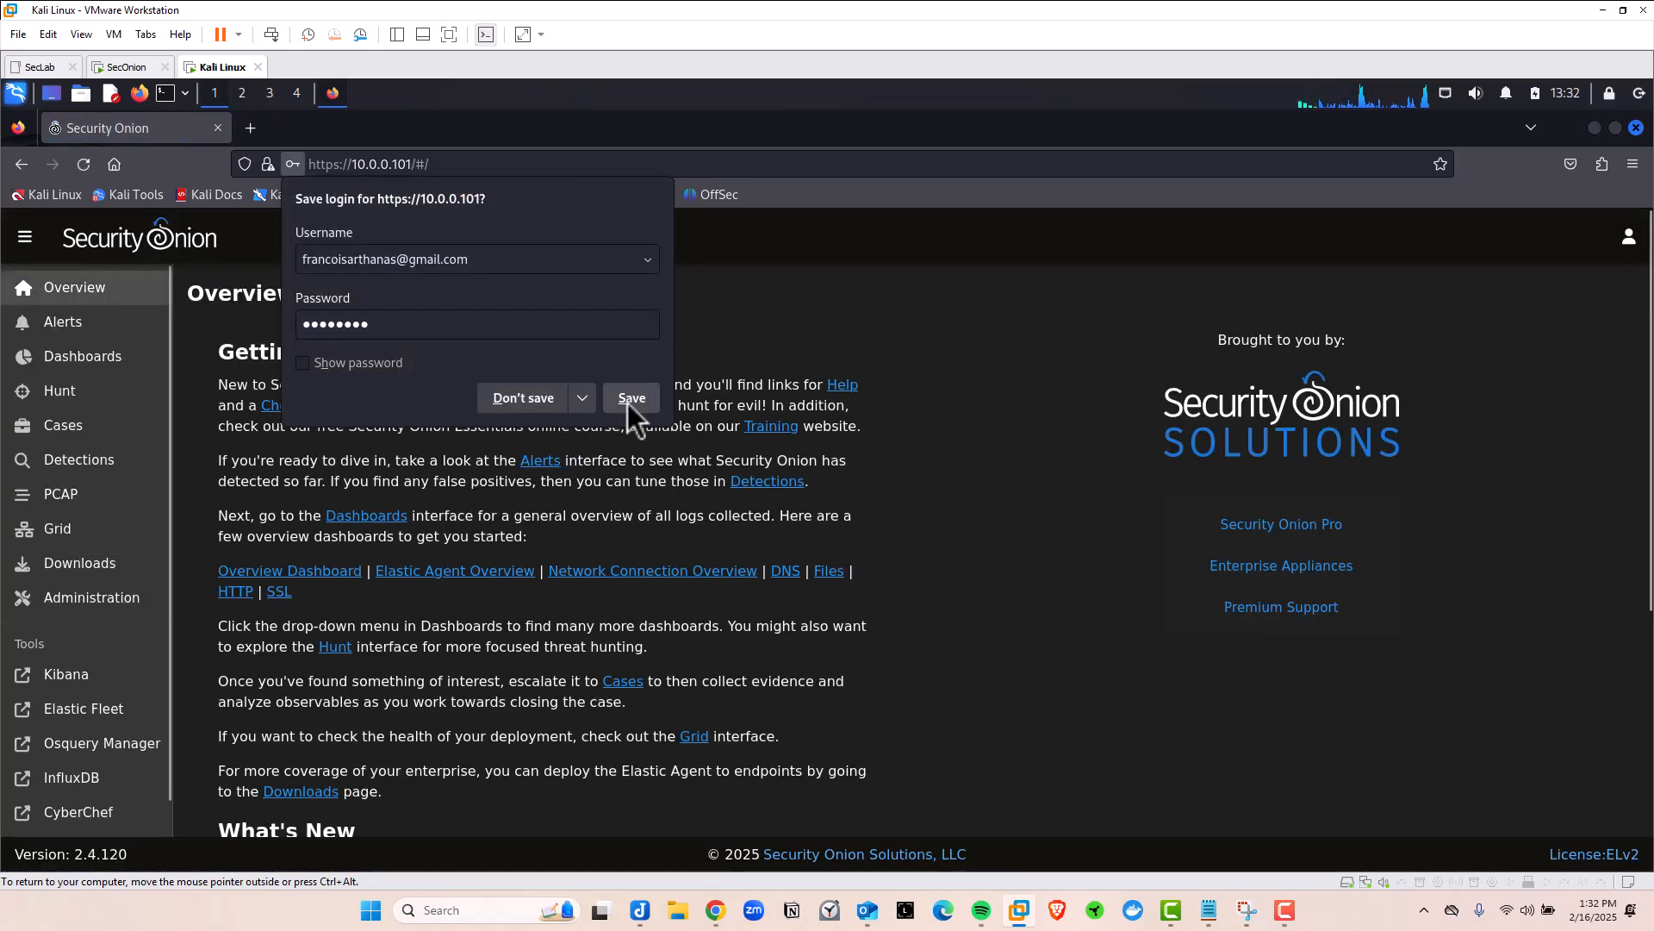
Save the login in Firefox, review the Overview page, and open the Alerts list
left_click(629, 398)
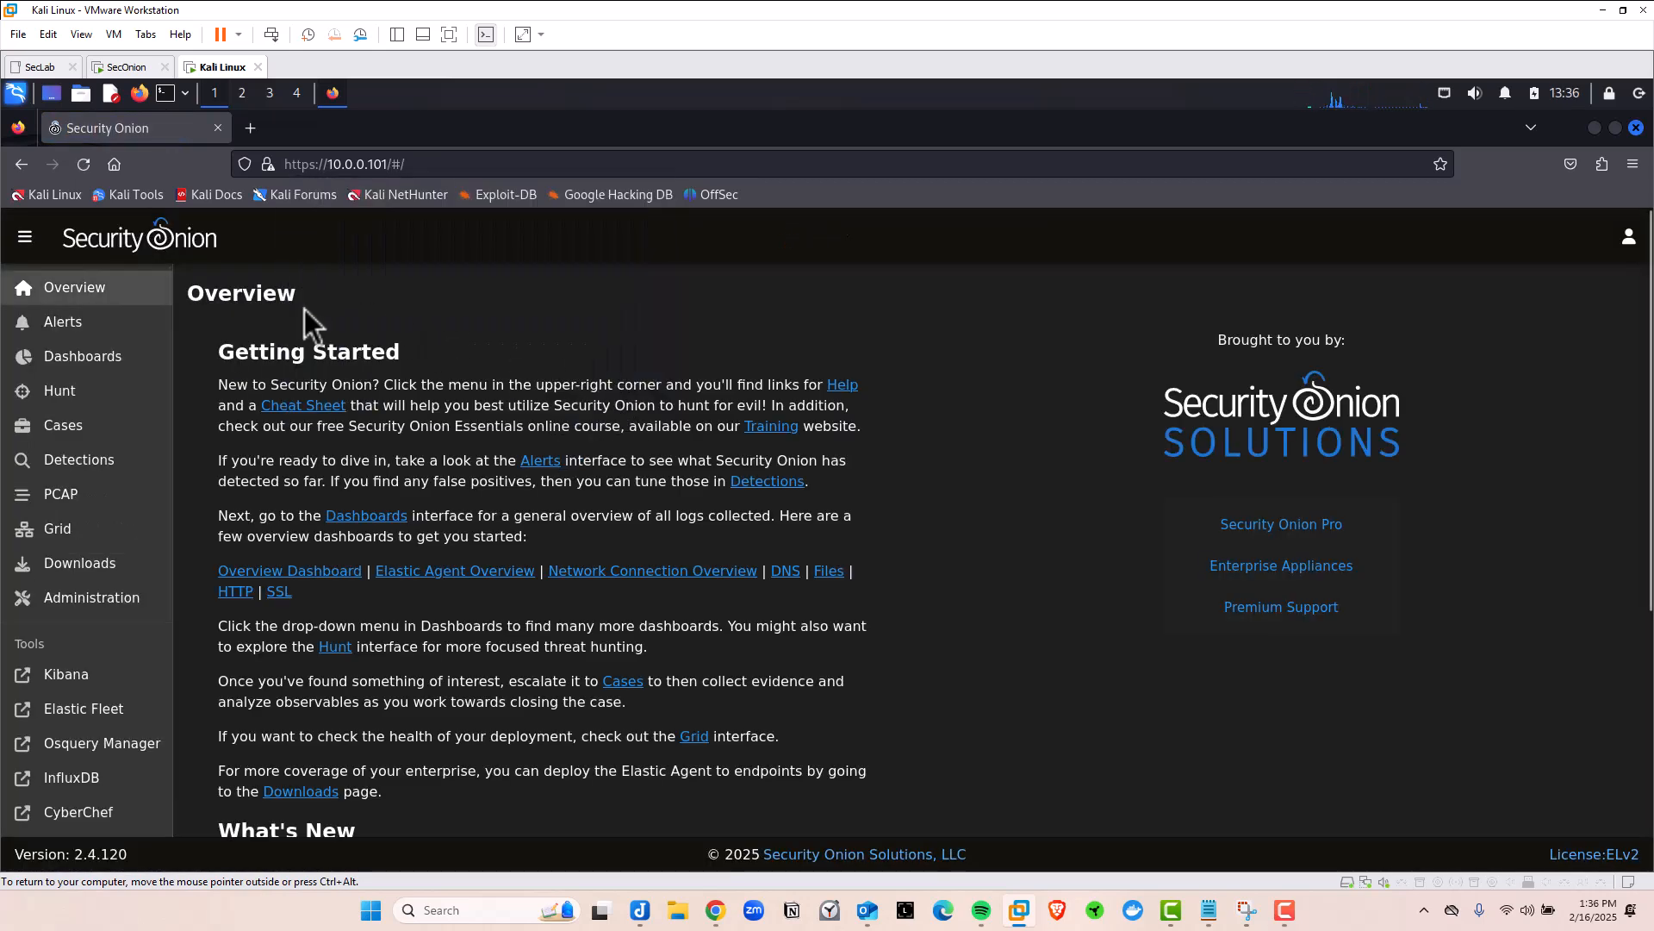
left_click_drag(202, 295, 475, 372)
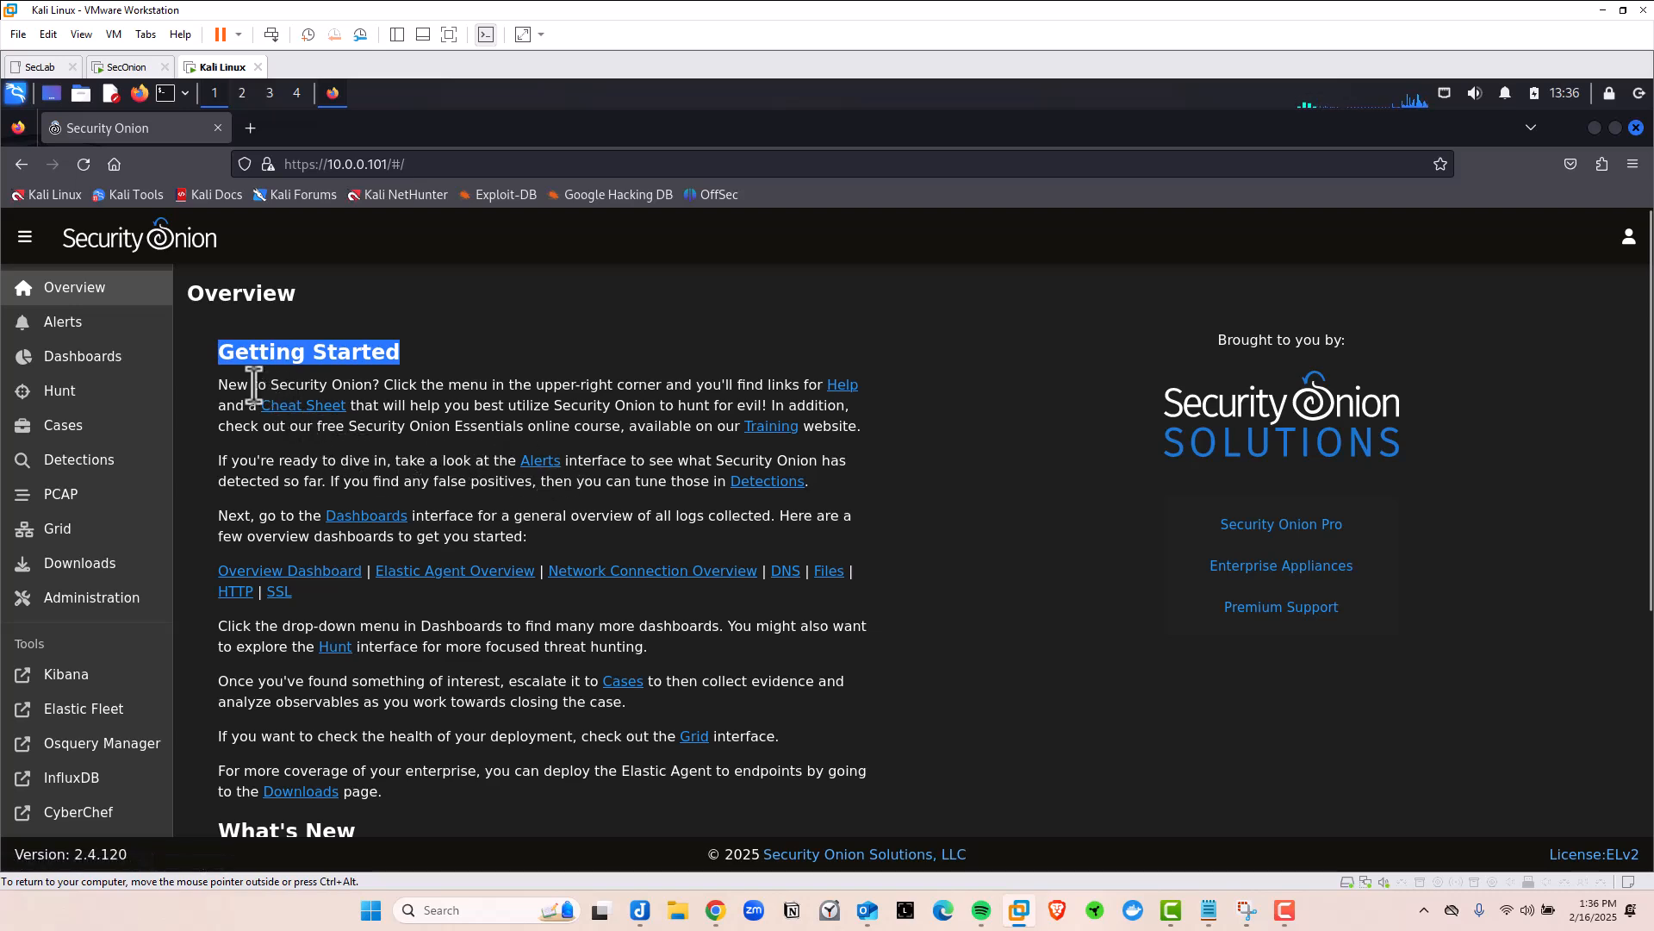
scroll(435, 547, "down", 3)
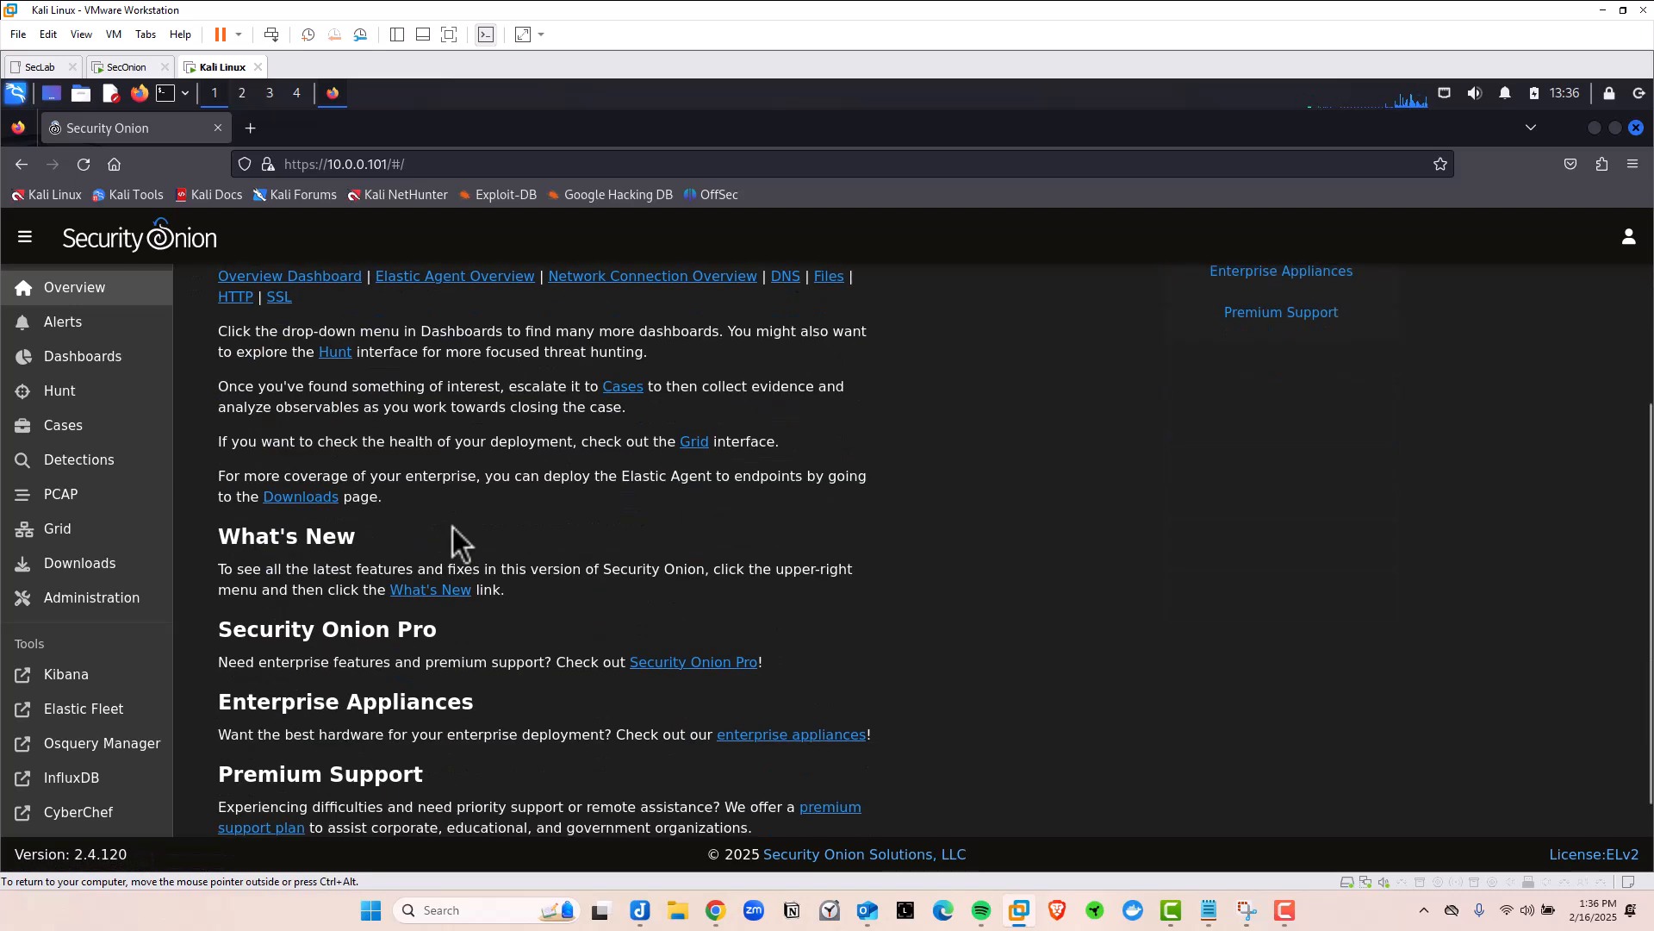
scroll(454, 543, "down", 1)
left_click_drag(221, 436, 400, 447)
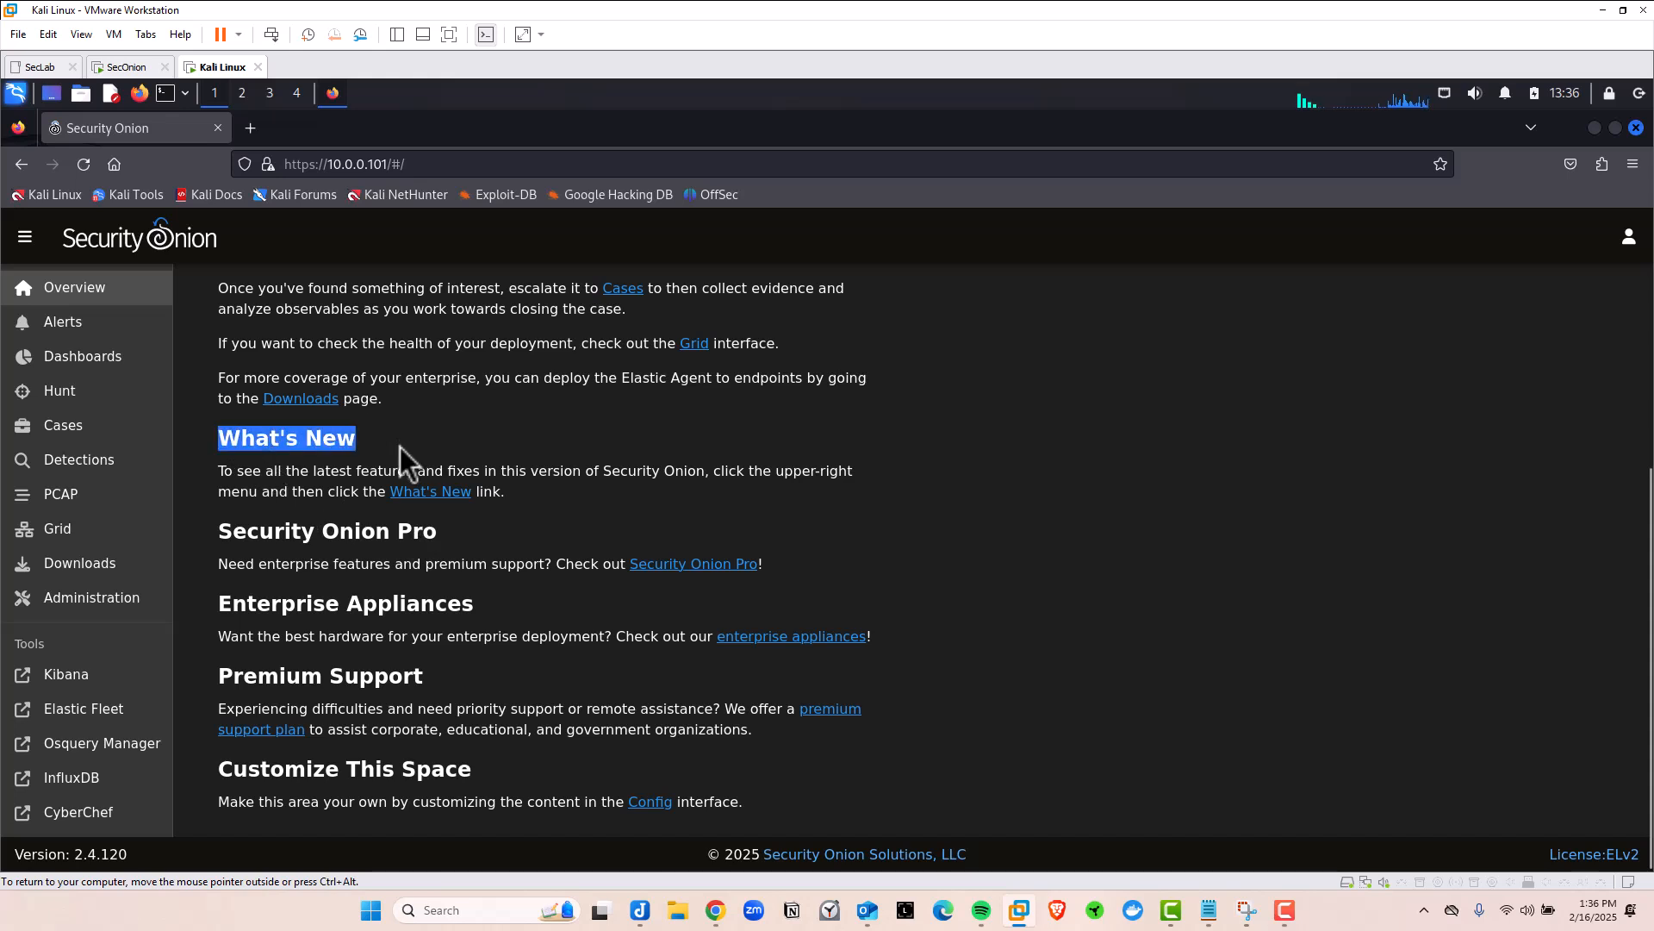
left_click_drag(338, 536, 506, 561)
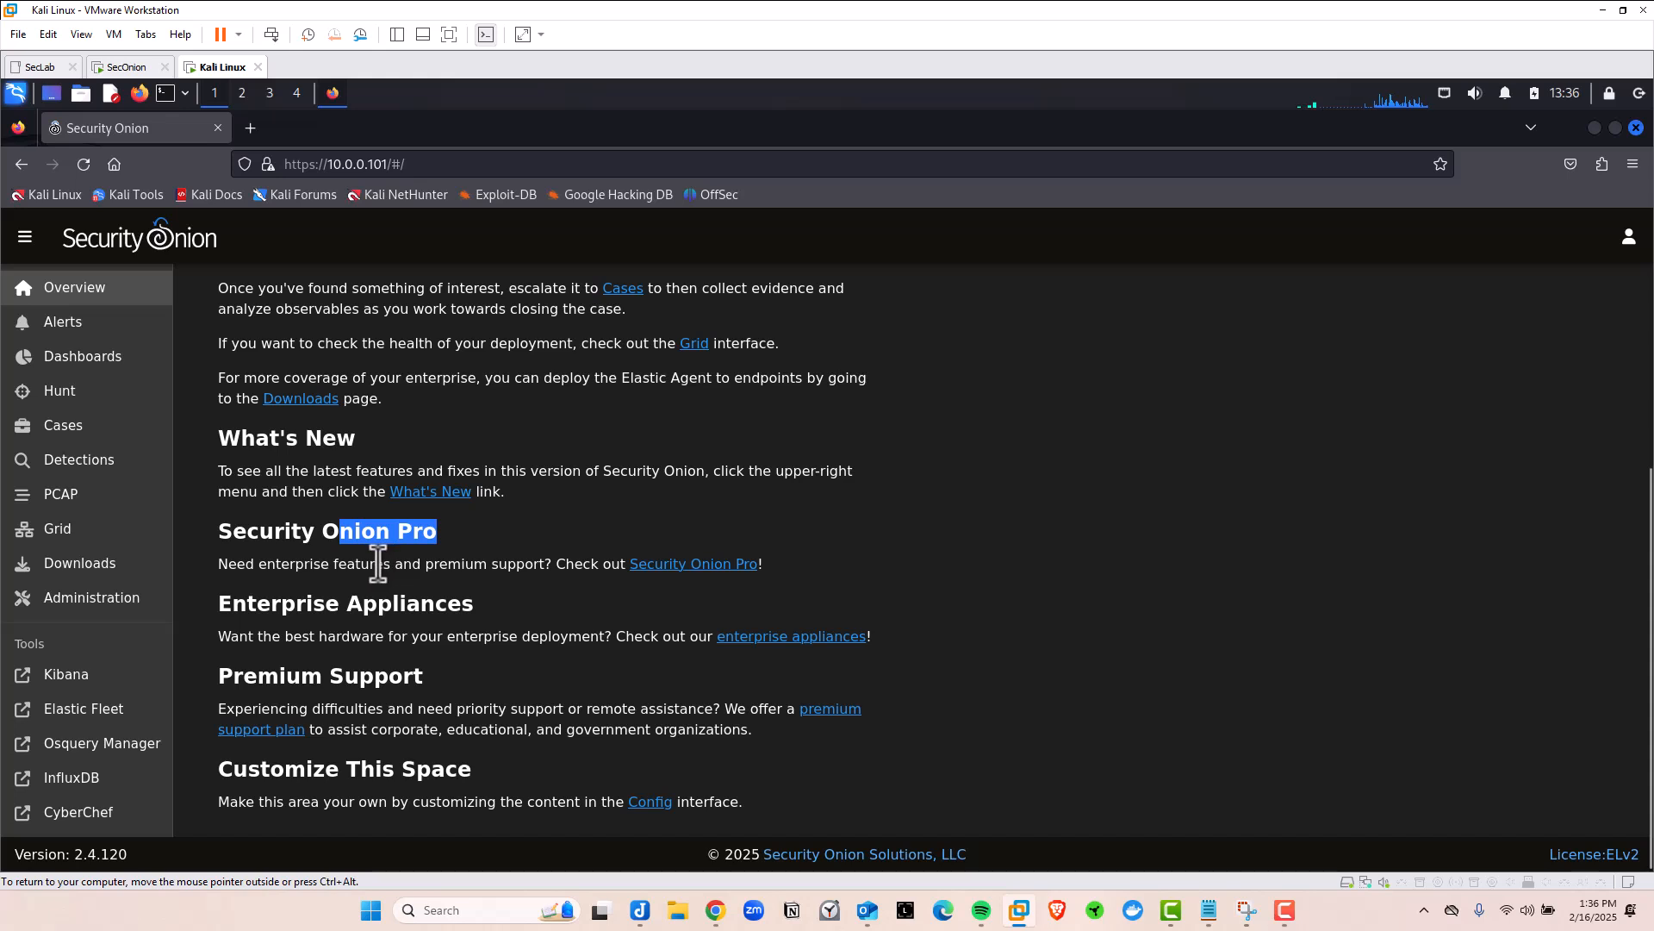
left_click(81, 333)
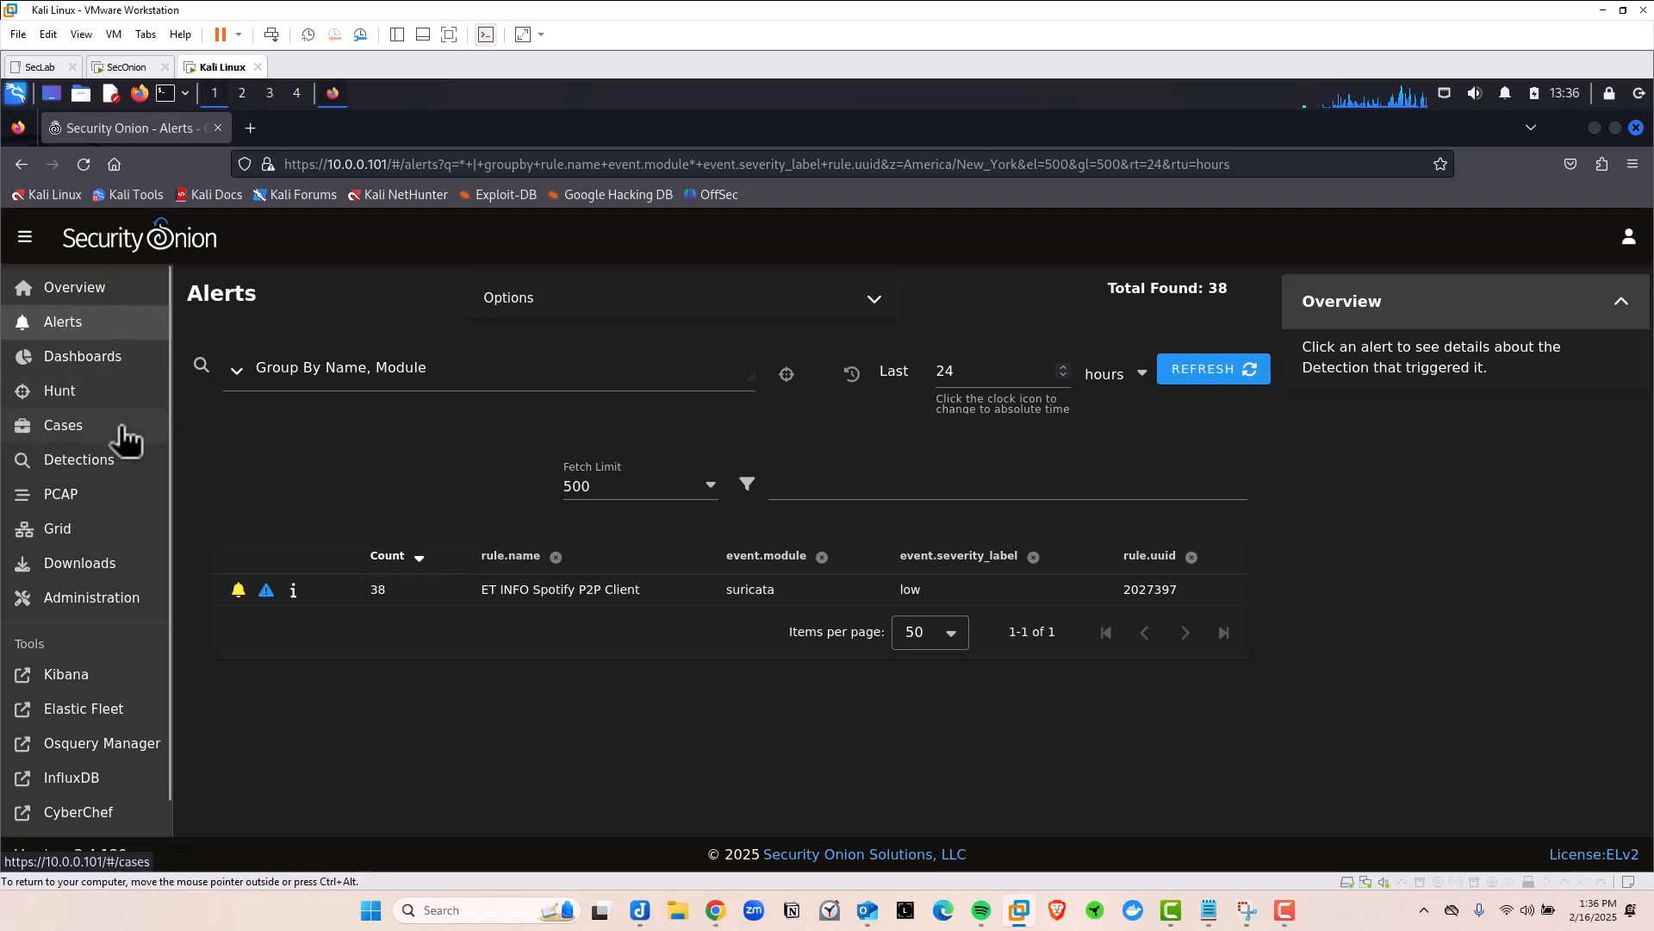
View Dashboards showing 57,892 events, then open Administration > Users
left_click(74, 360)
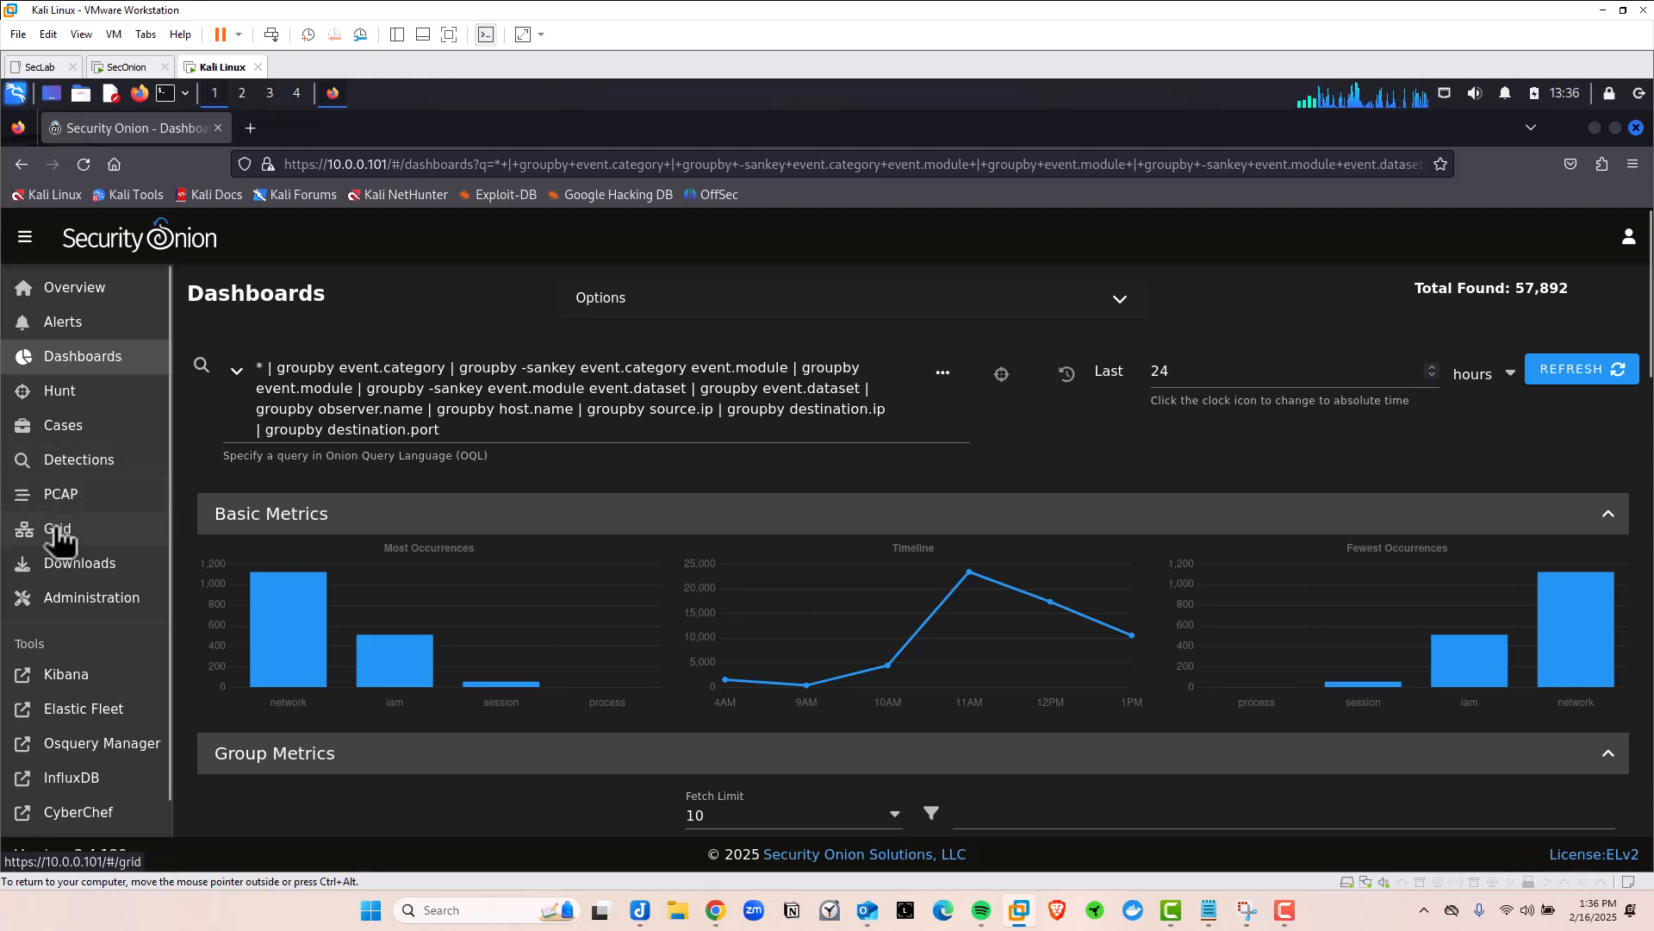
left_click(73, 605)
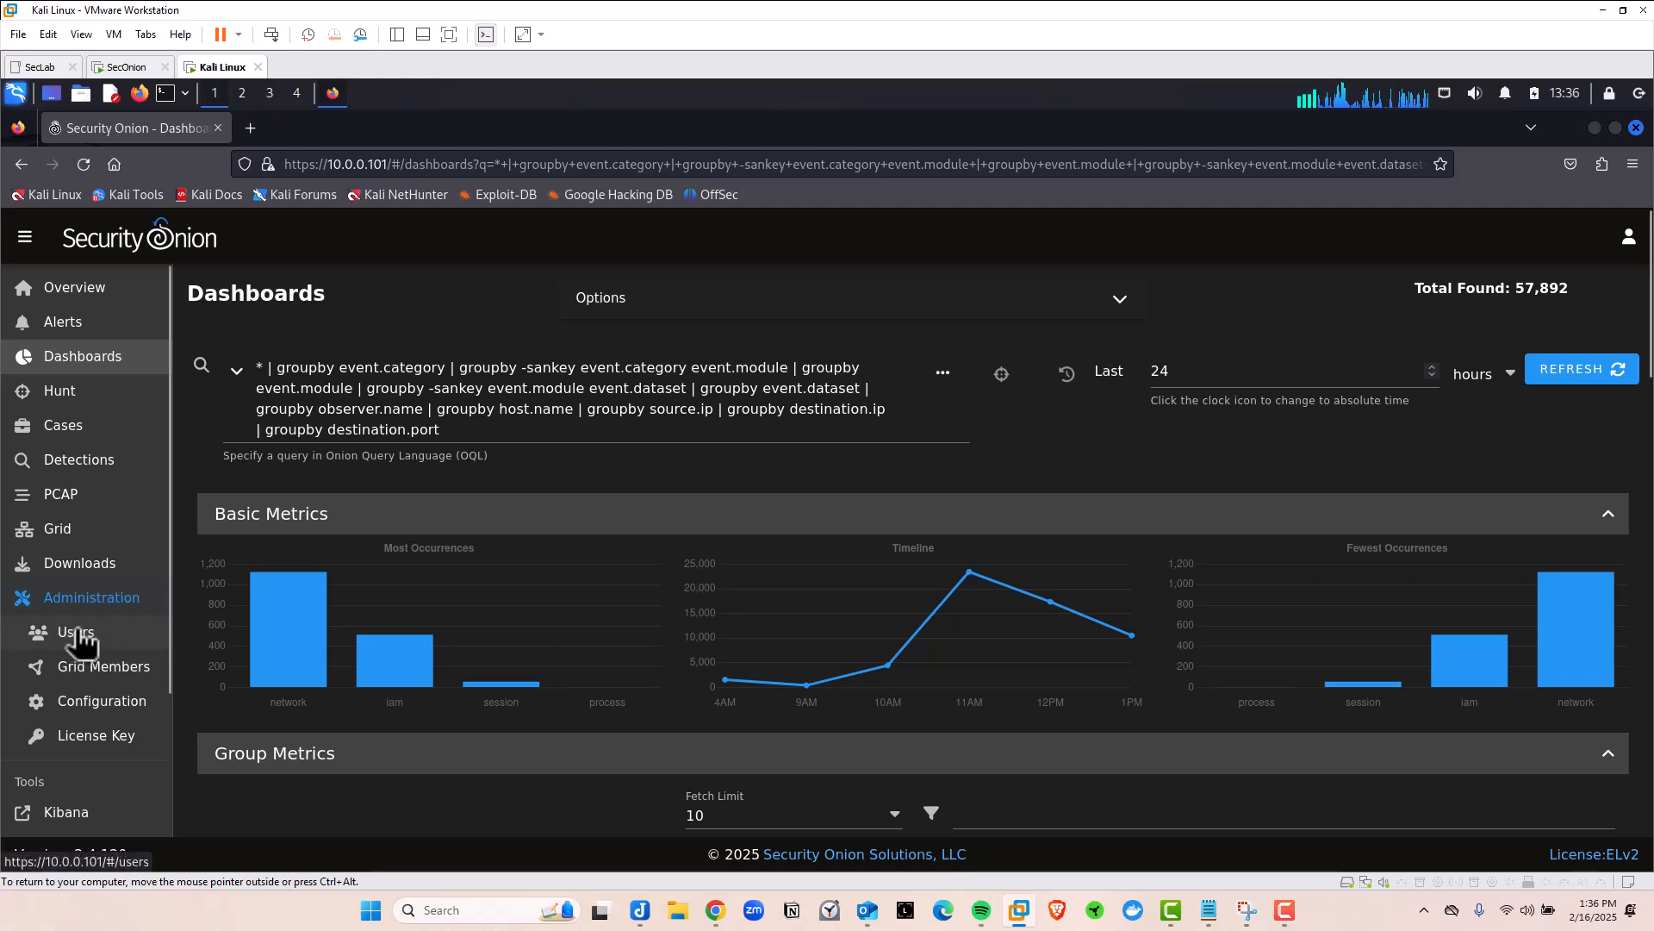
left_click(84, 634)
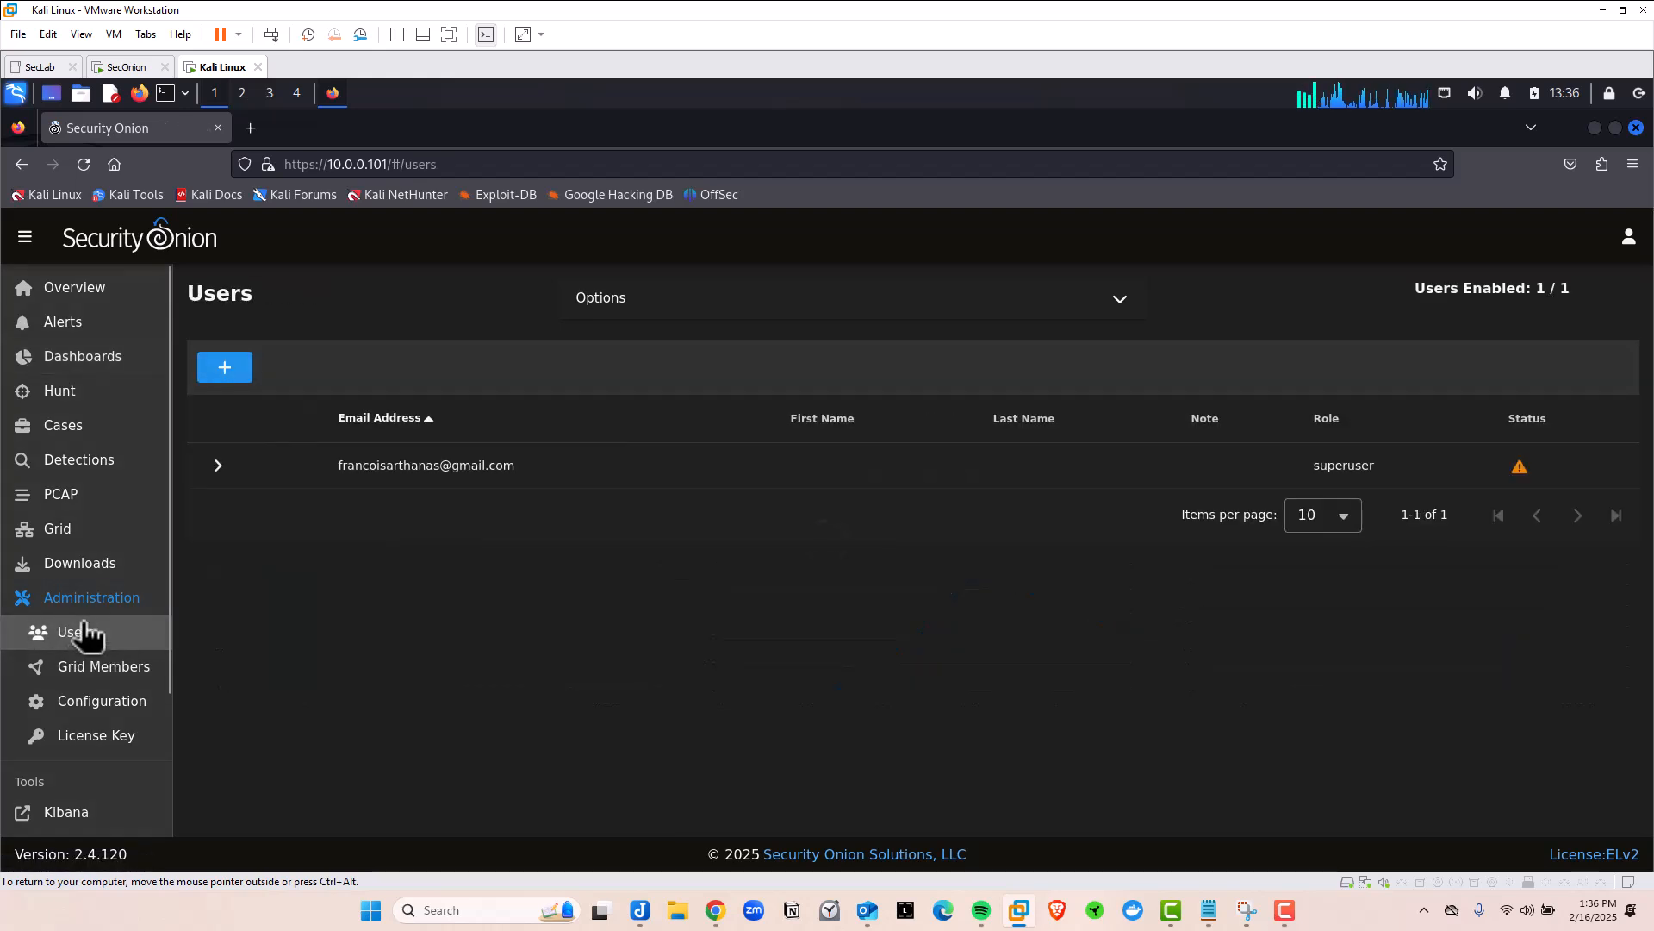
left_click(226, 371)
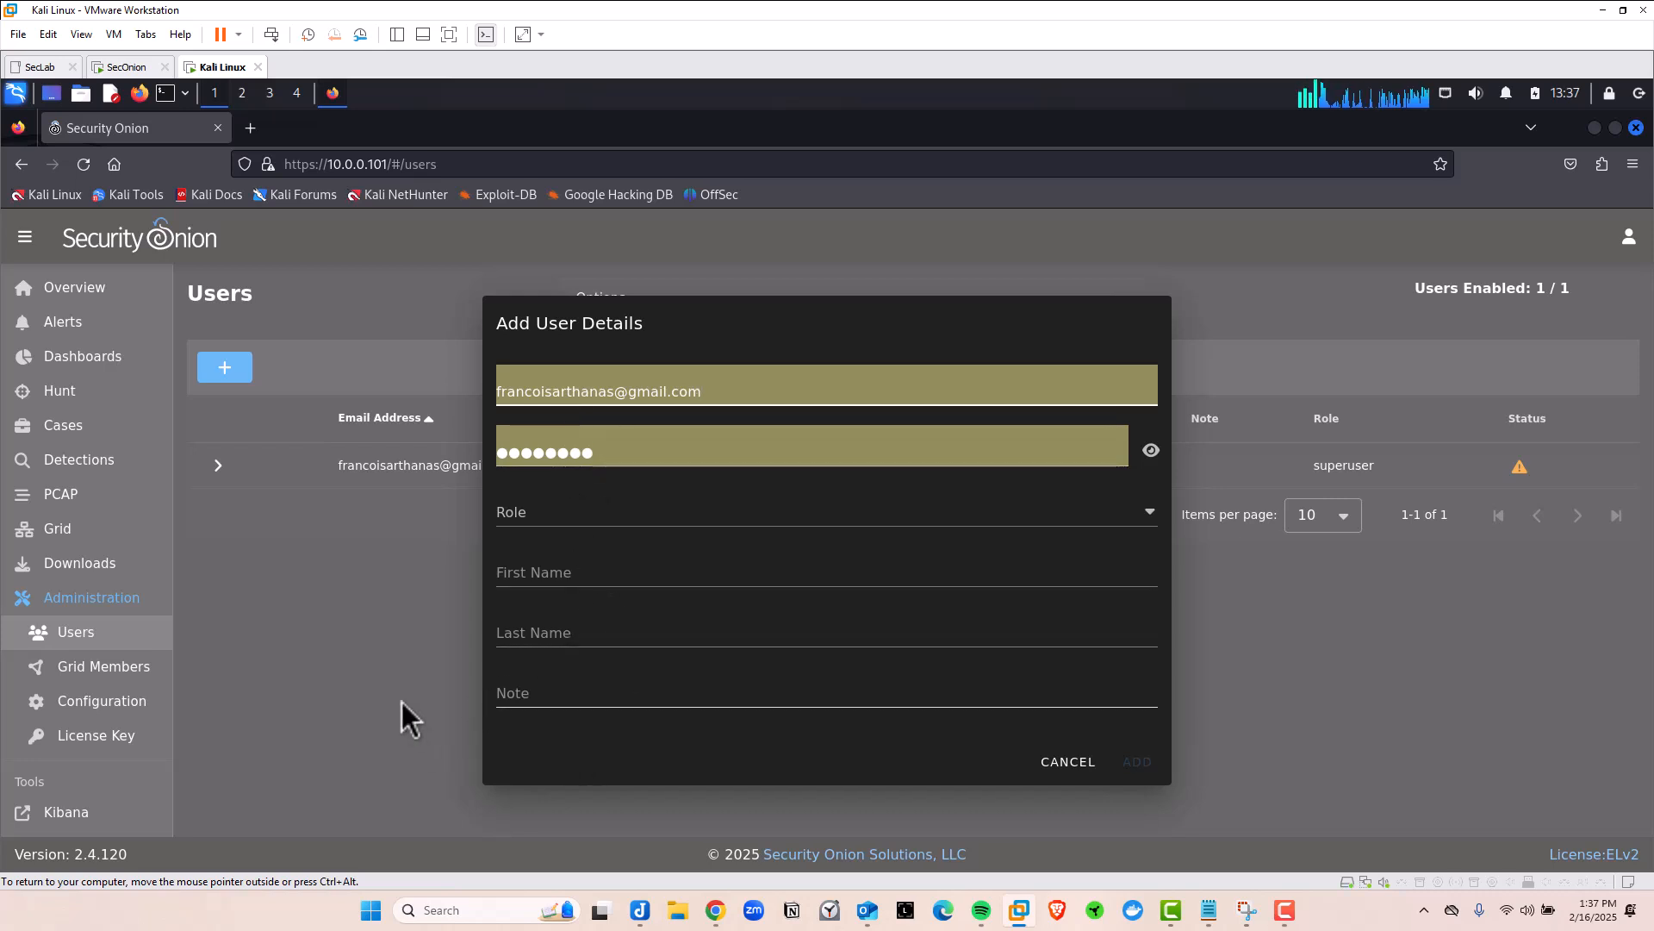
left_click(1068, 762)
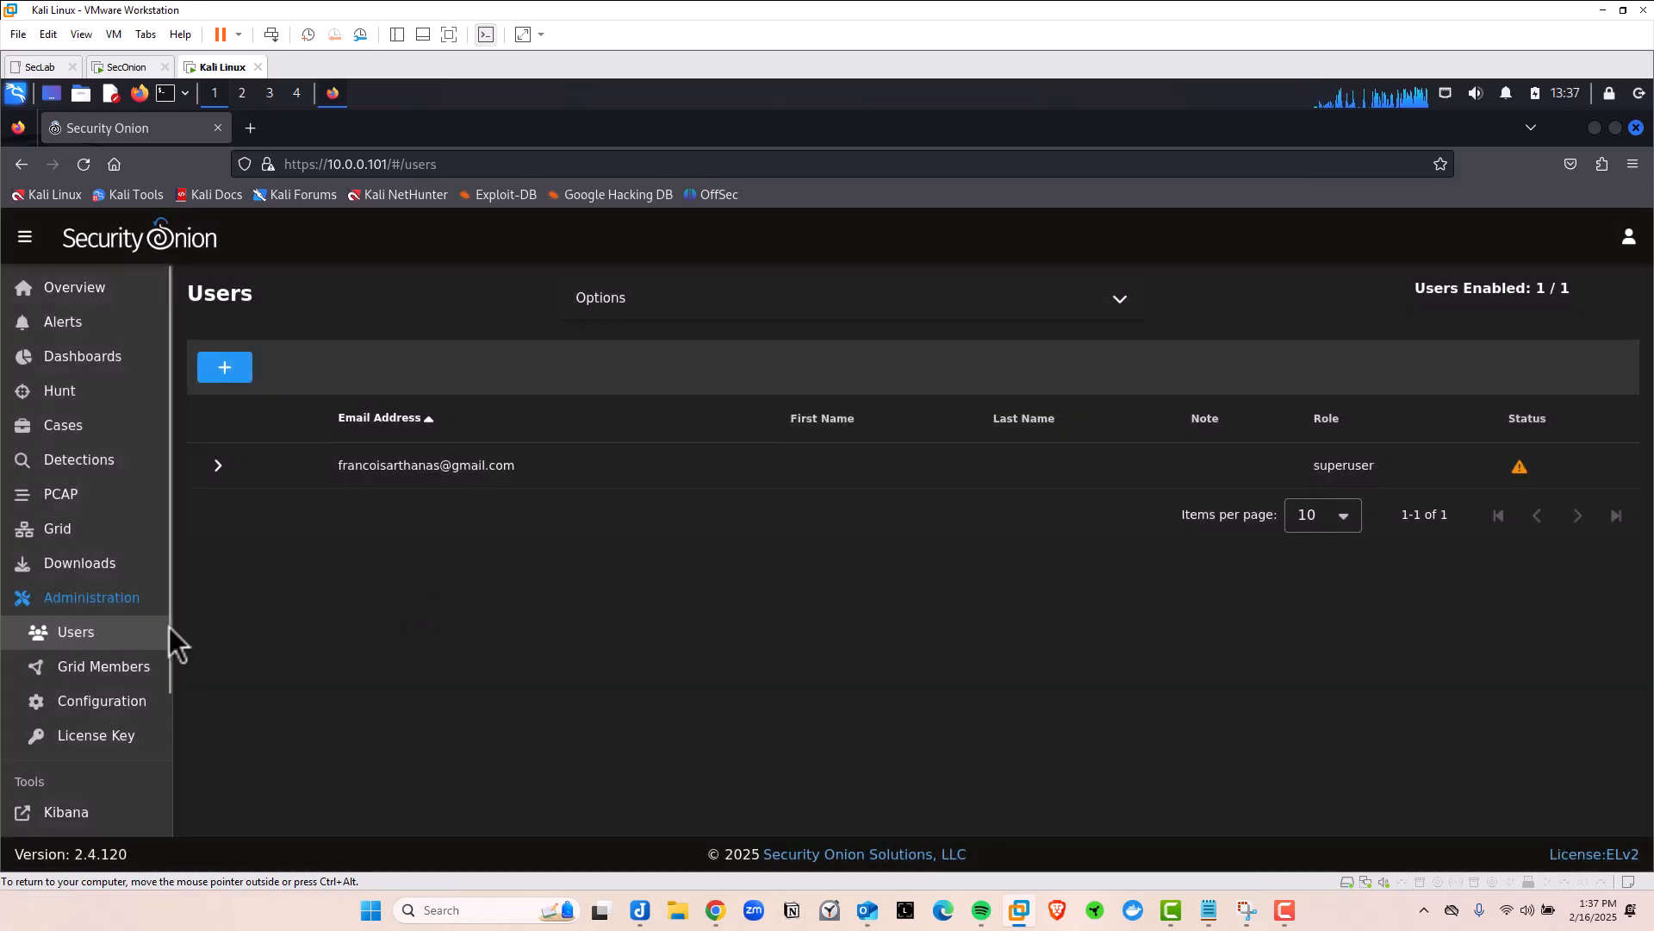
scroll(89, 586, "down", 3)
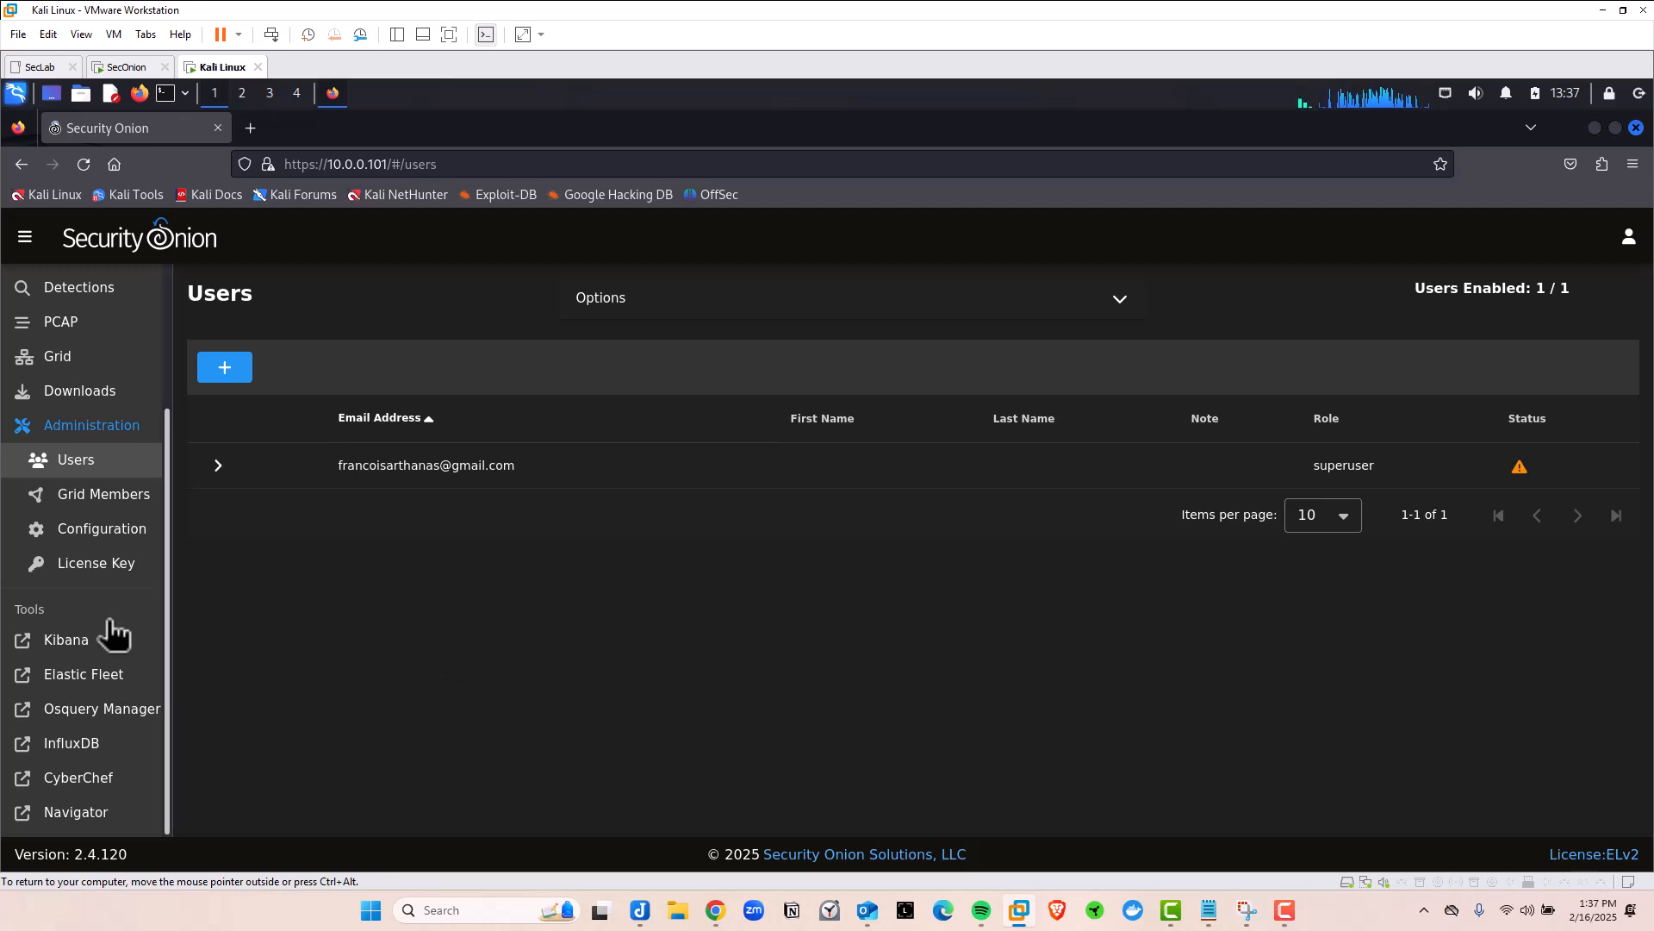
Launch Kibana from the Tools sidebar, log in, and view the Home dashboard's 208,330 logs
left_click(65, 642)
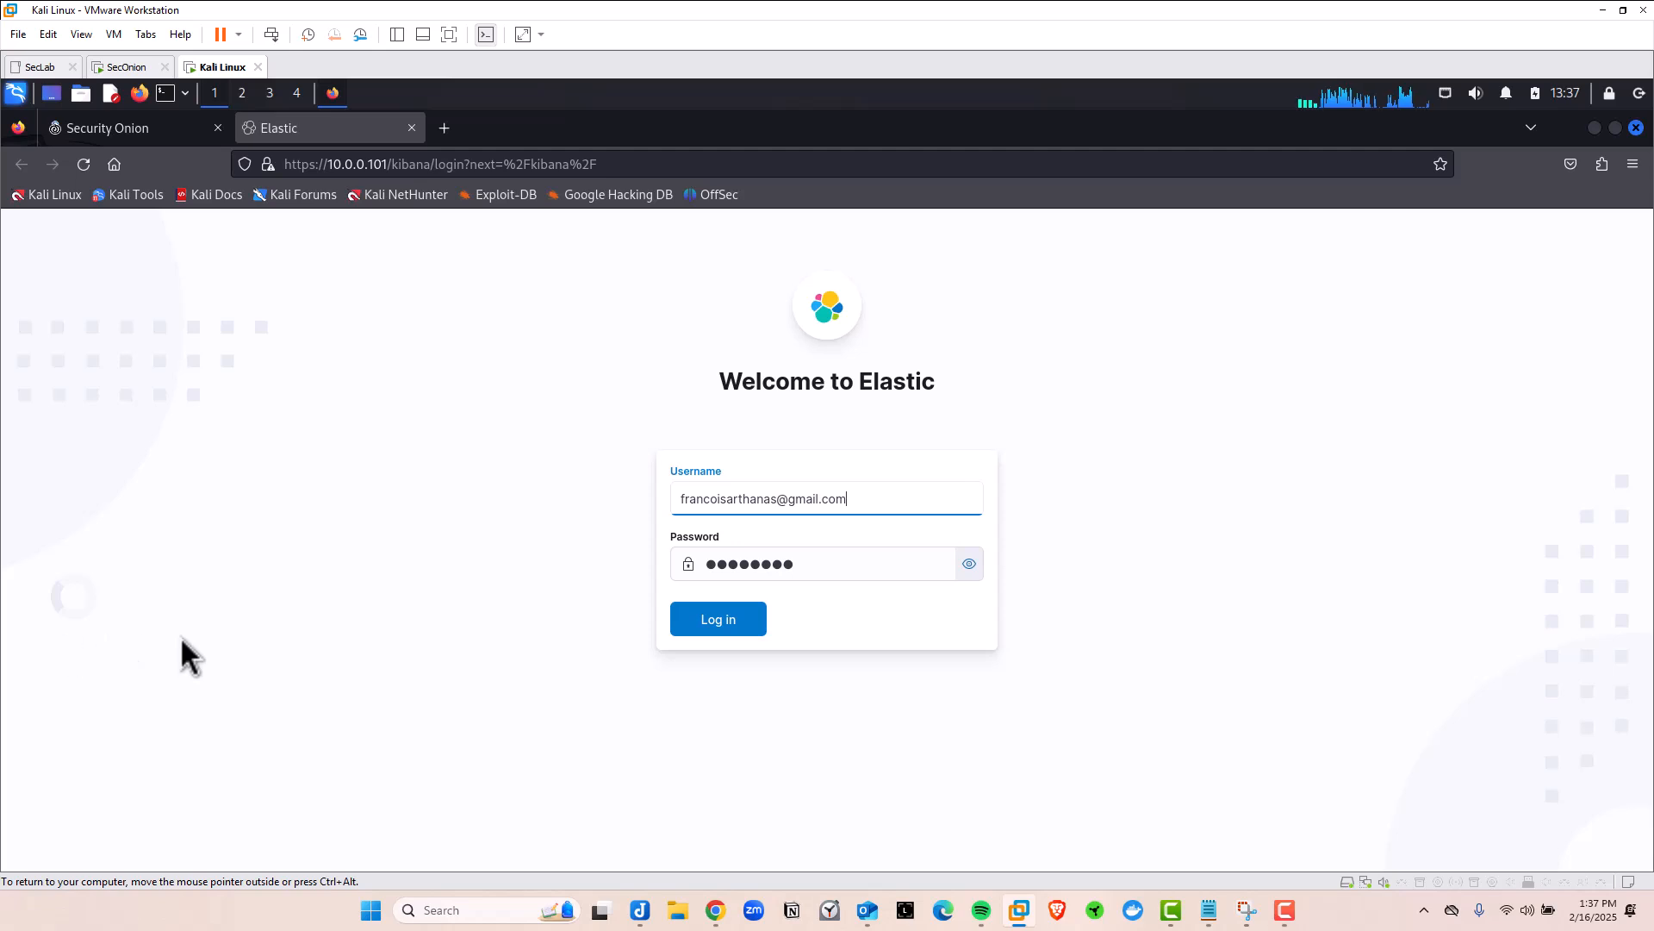
left_click(715, 617)
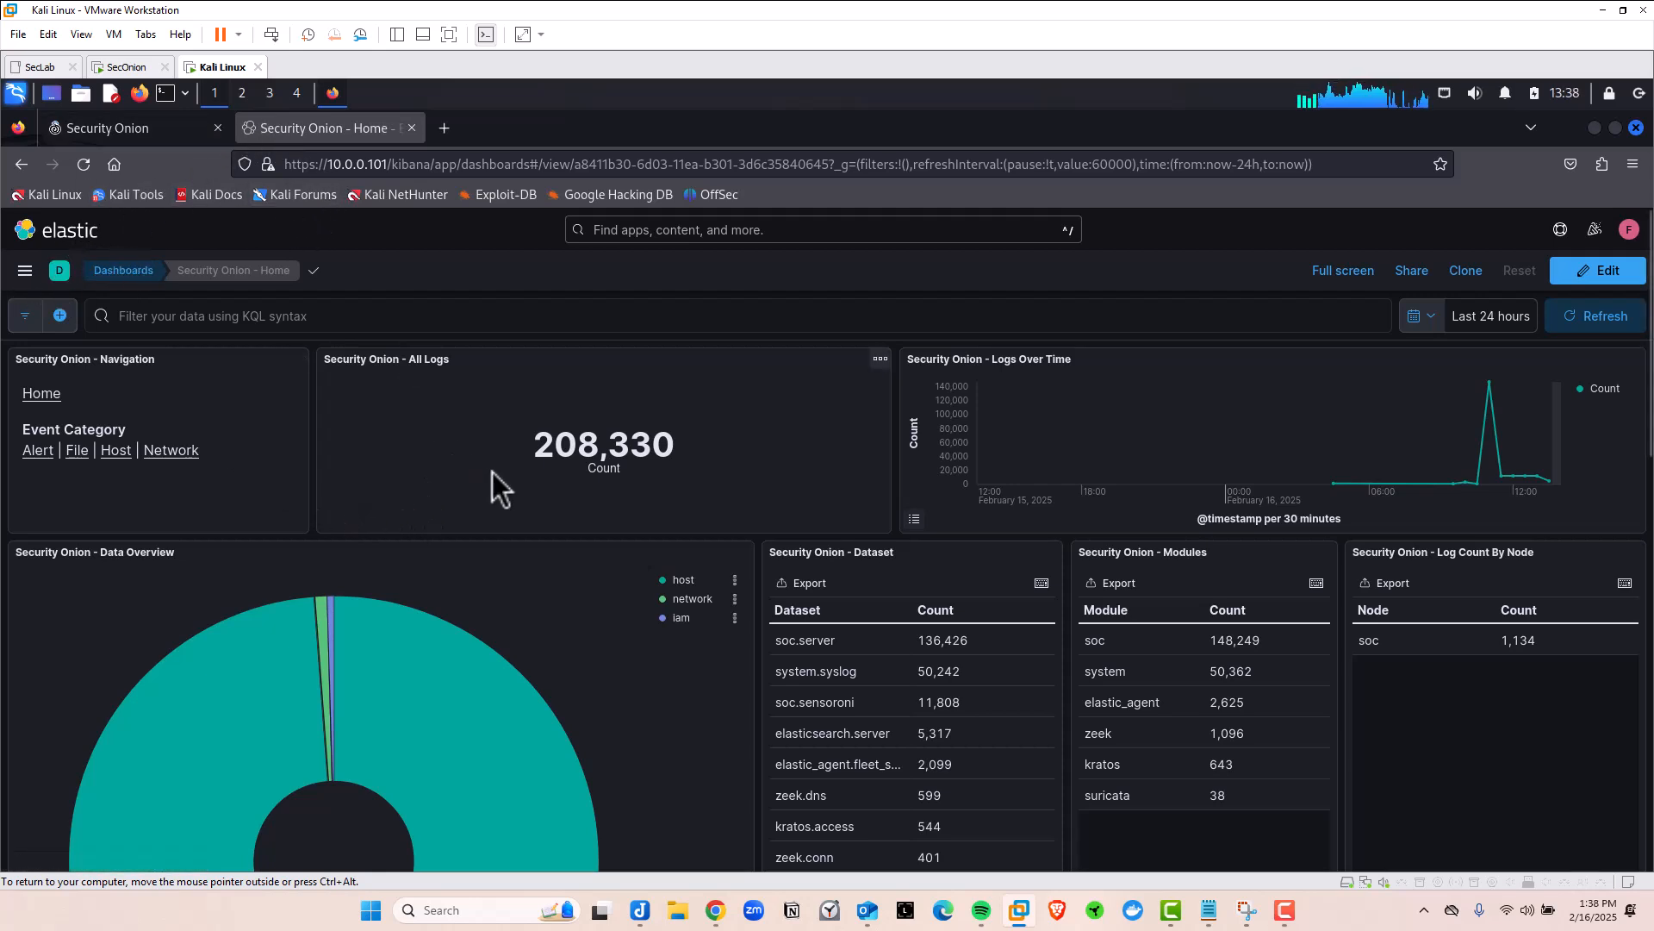
scroll(699, 560, "down", 5)
scroll(700, 578, "up", 2)
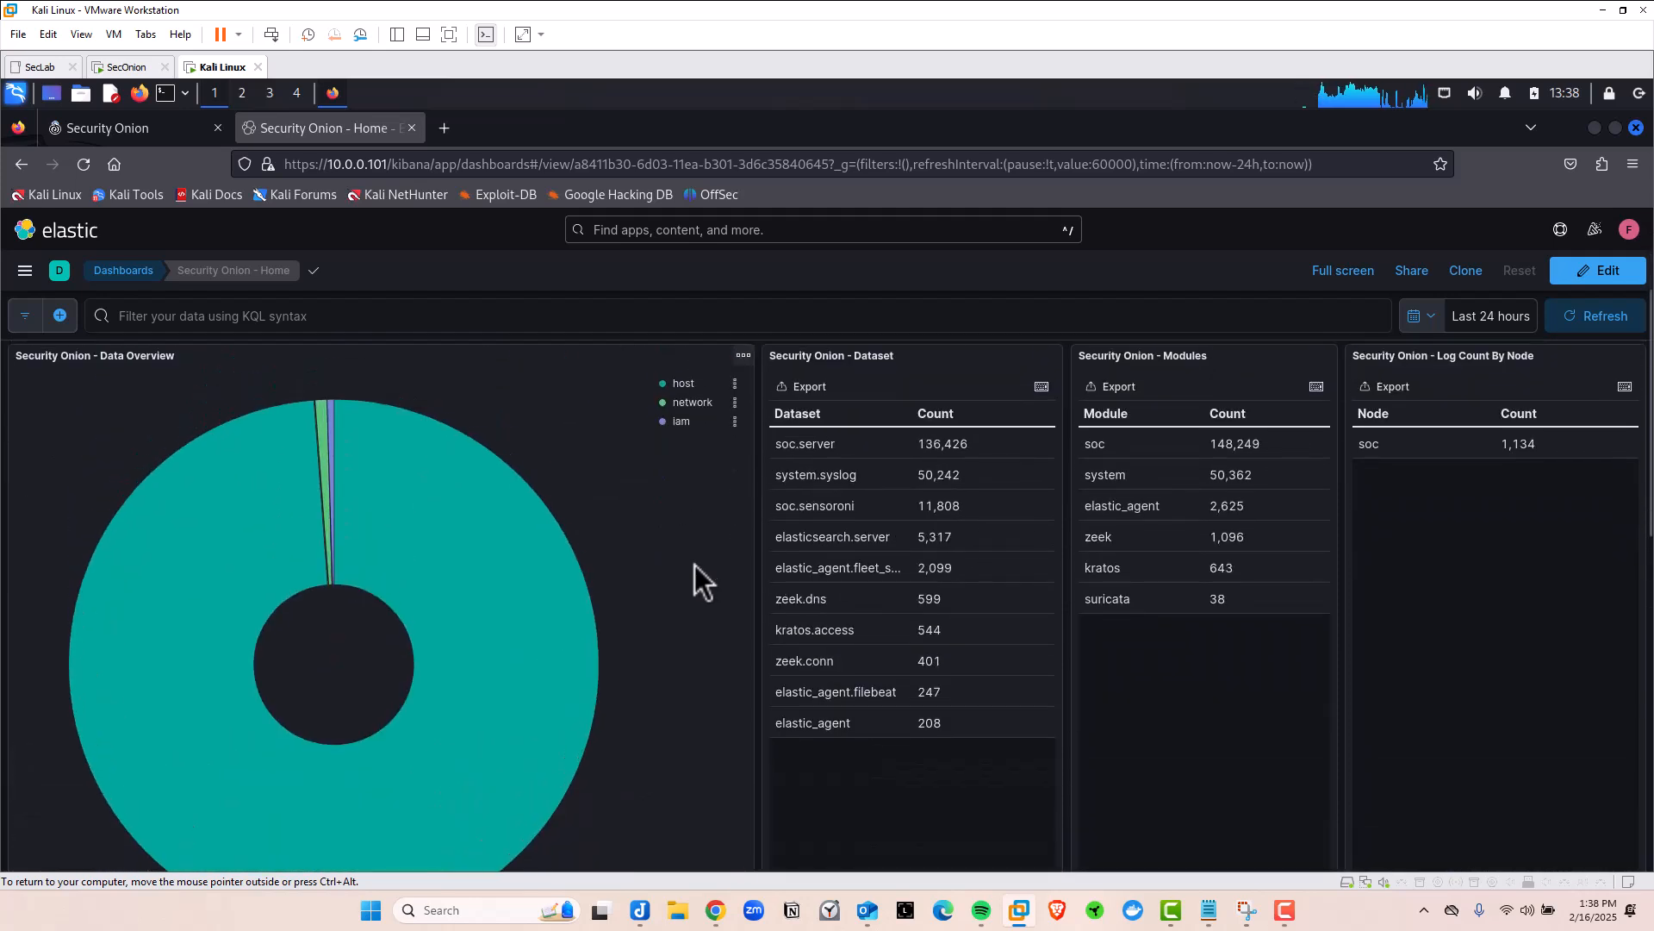
Browse Kibana's main navigation menu, then switch back to the Security Onion Users tab
scroll(215, 396, "up", 3)
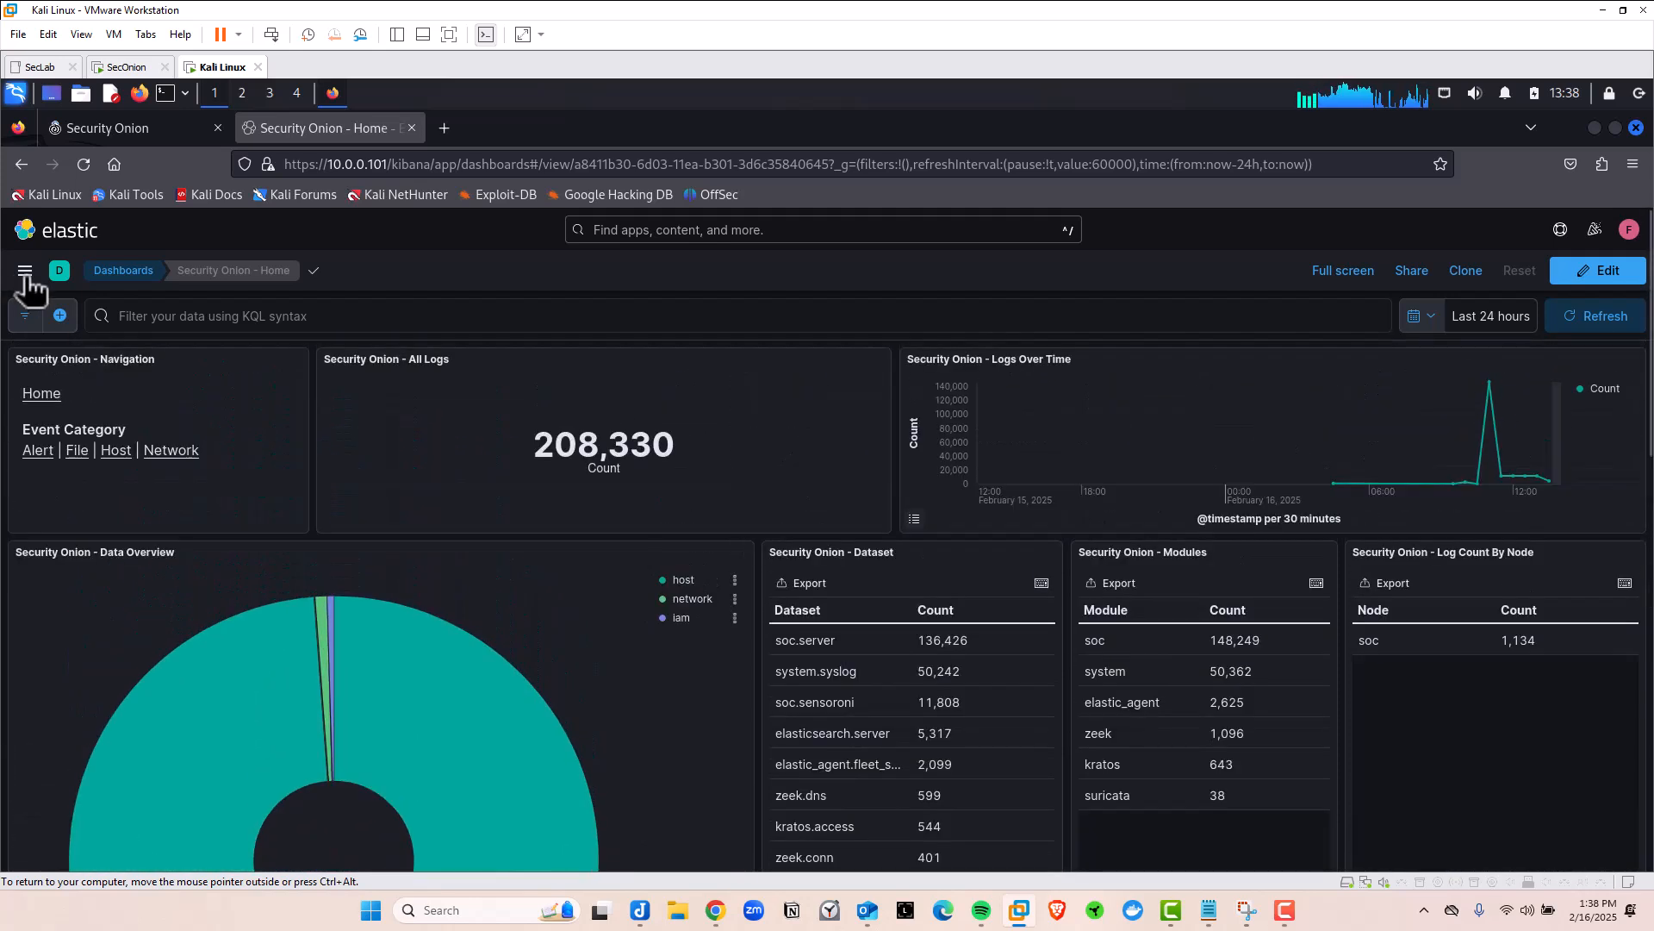
left_click(26, 272)
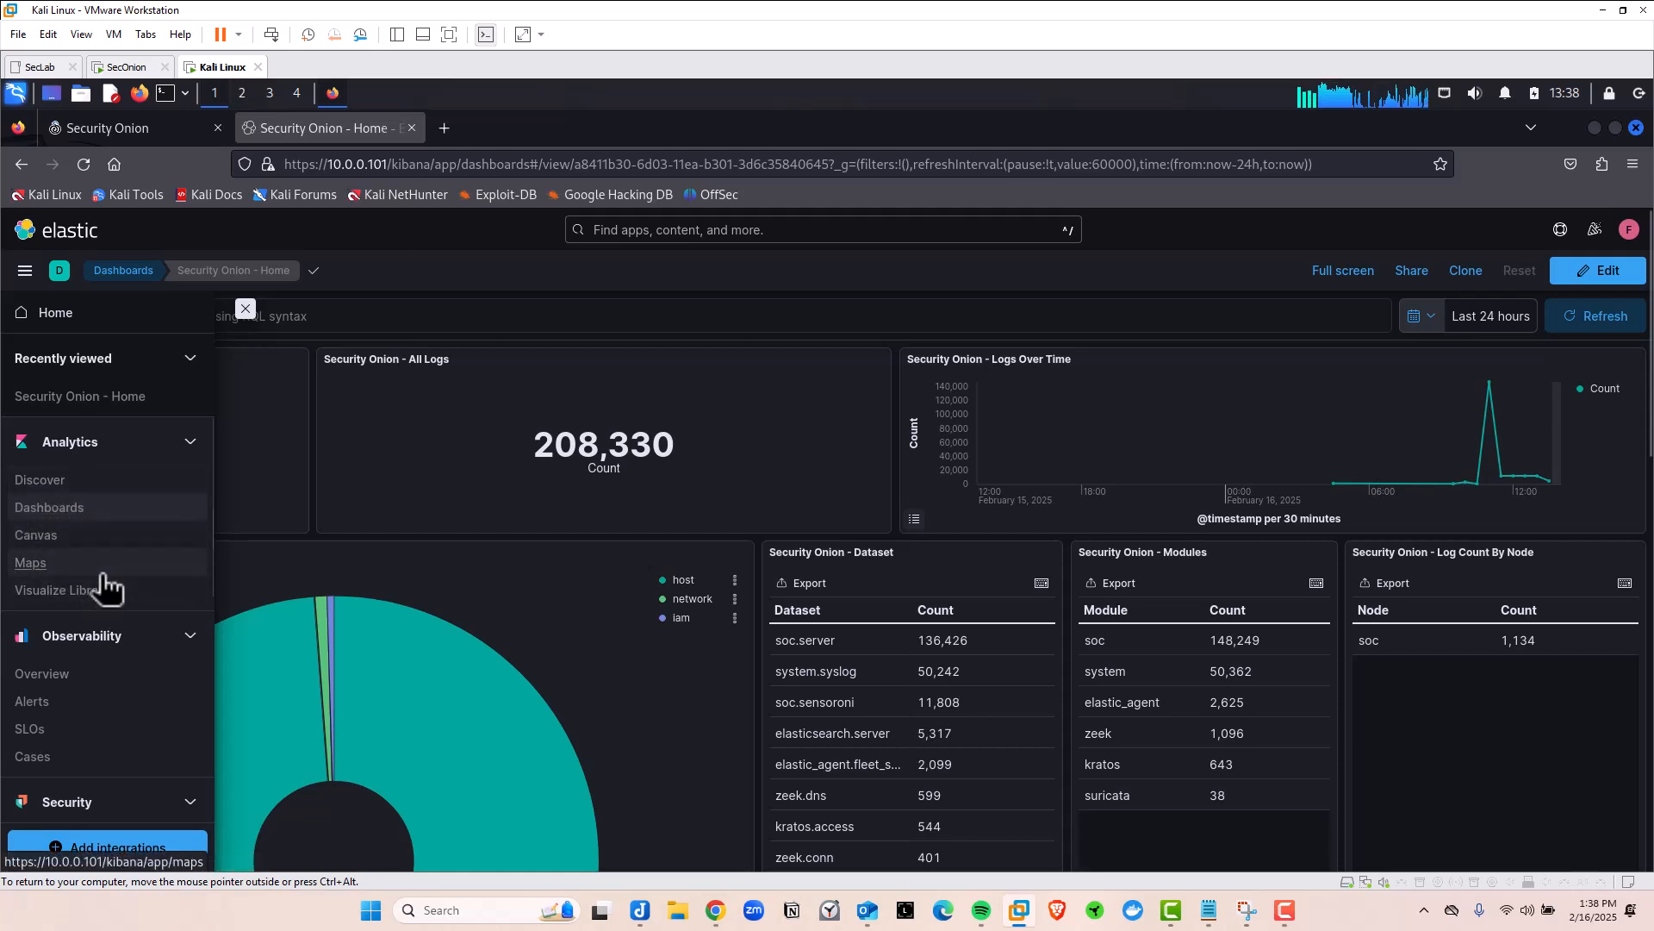
scroll(104, 586, "down", 3)
scroll(105, 588, "up", 2)
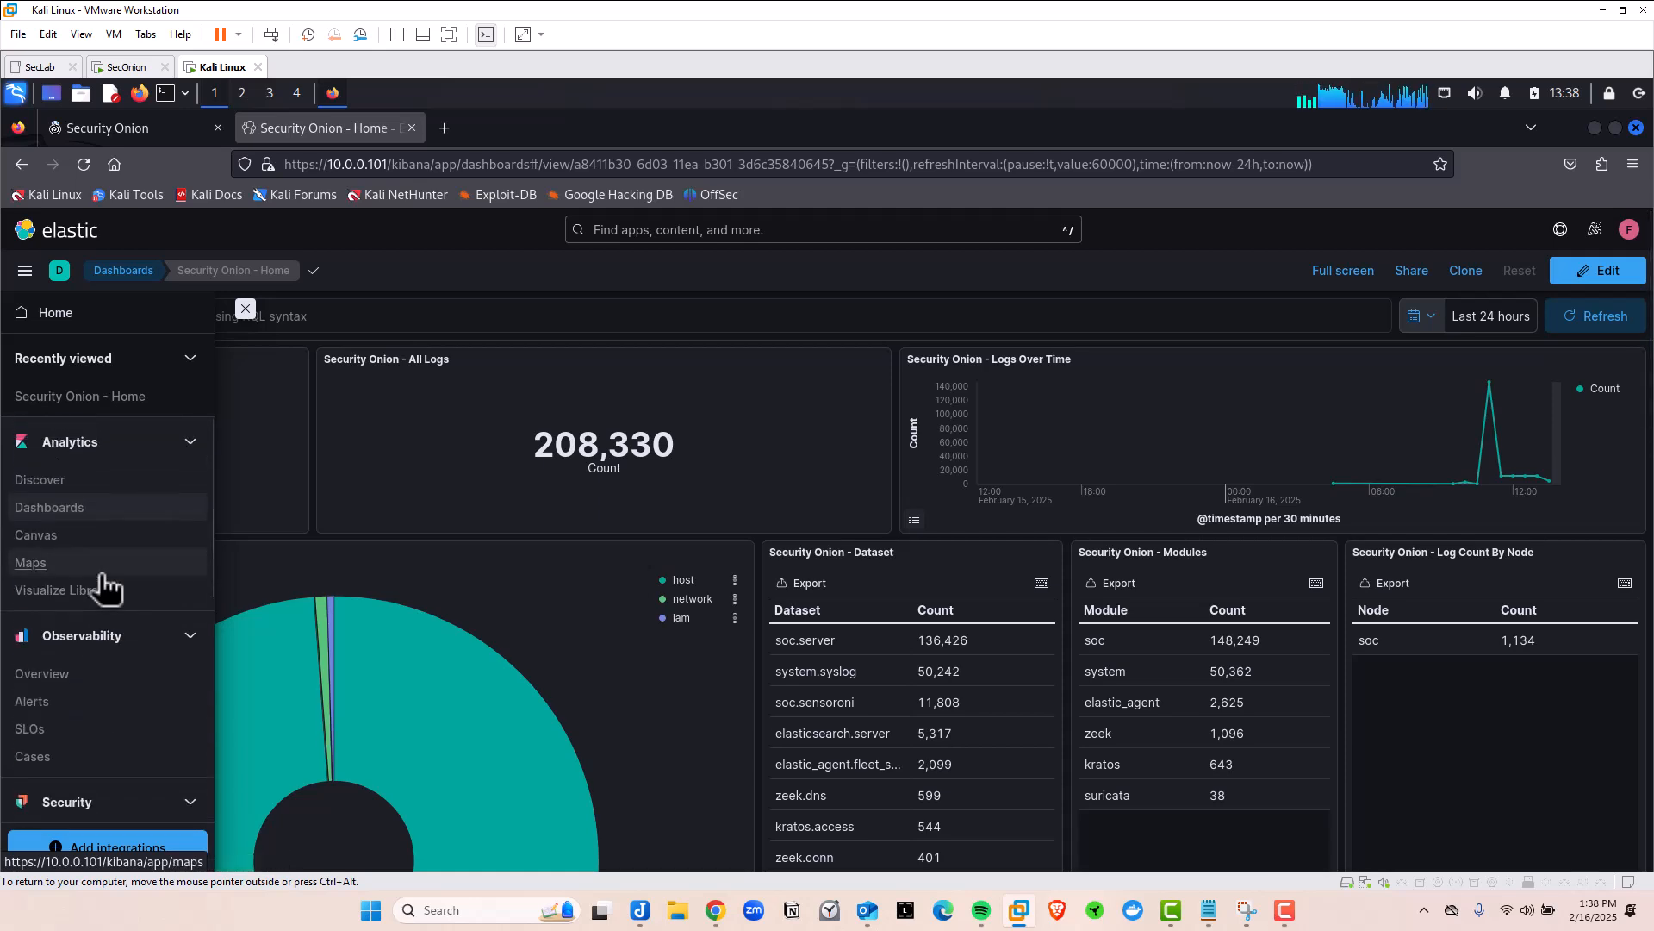
scroll(105, 588, "down", 5)
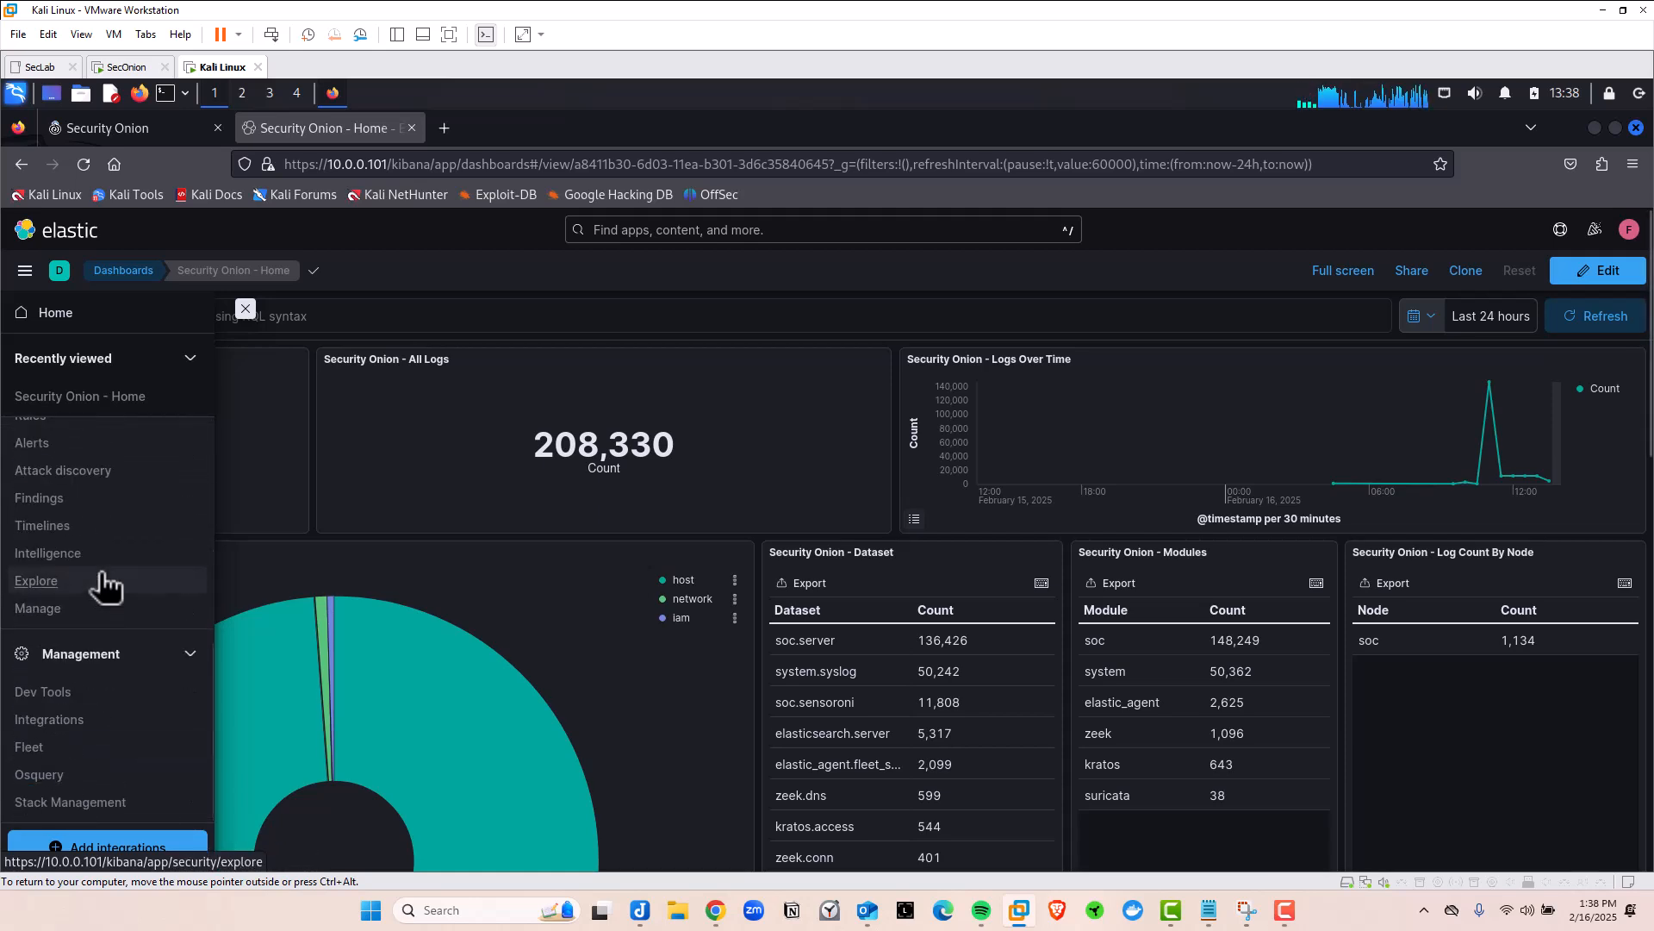
left_click(123, 129)
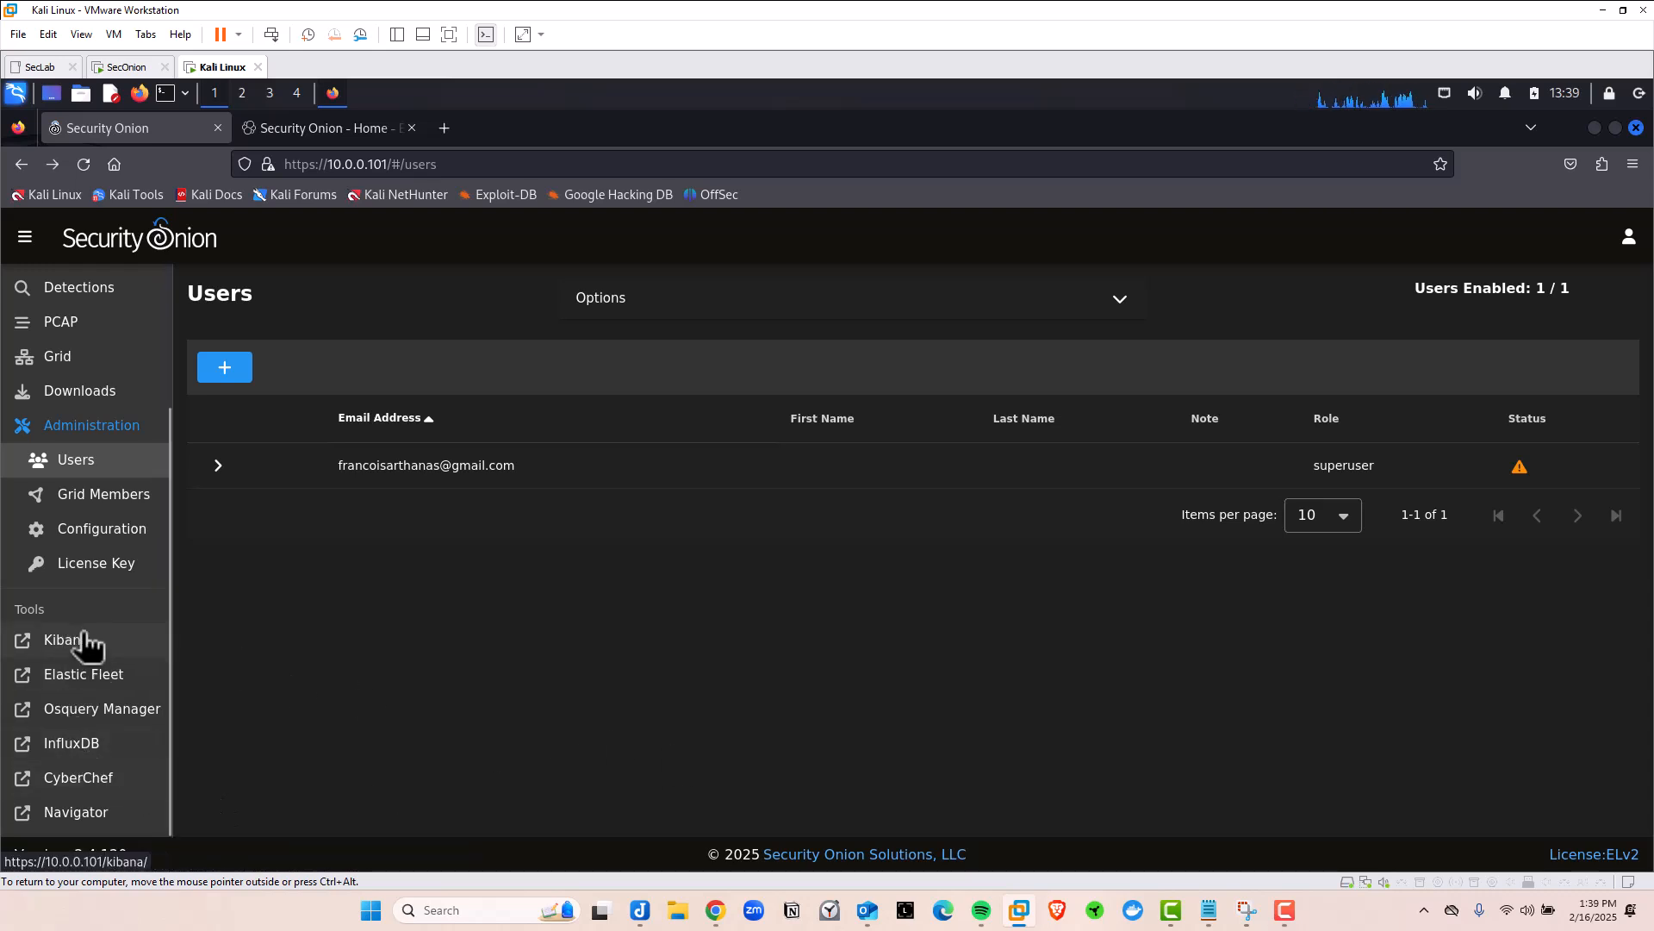
scroll(92, 609, "up", 3)
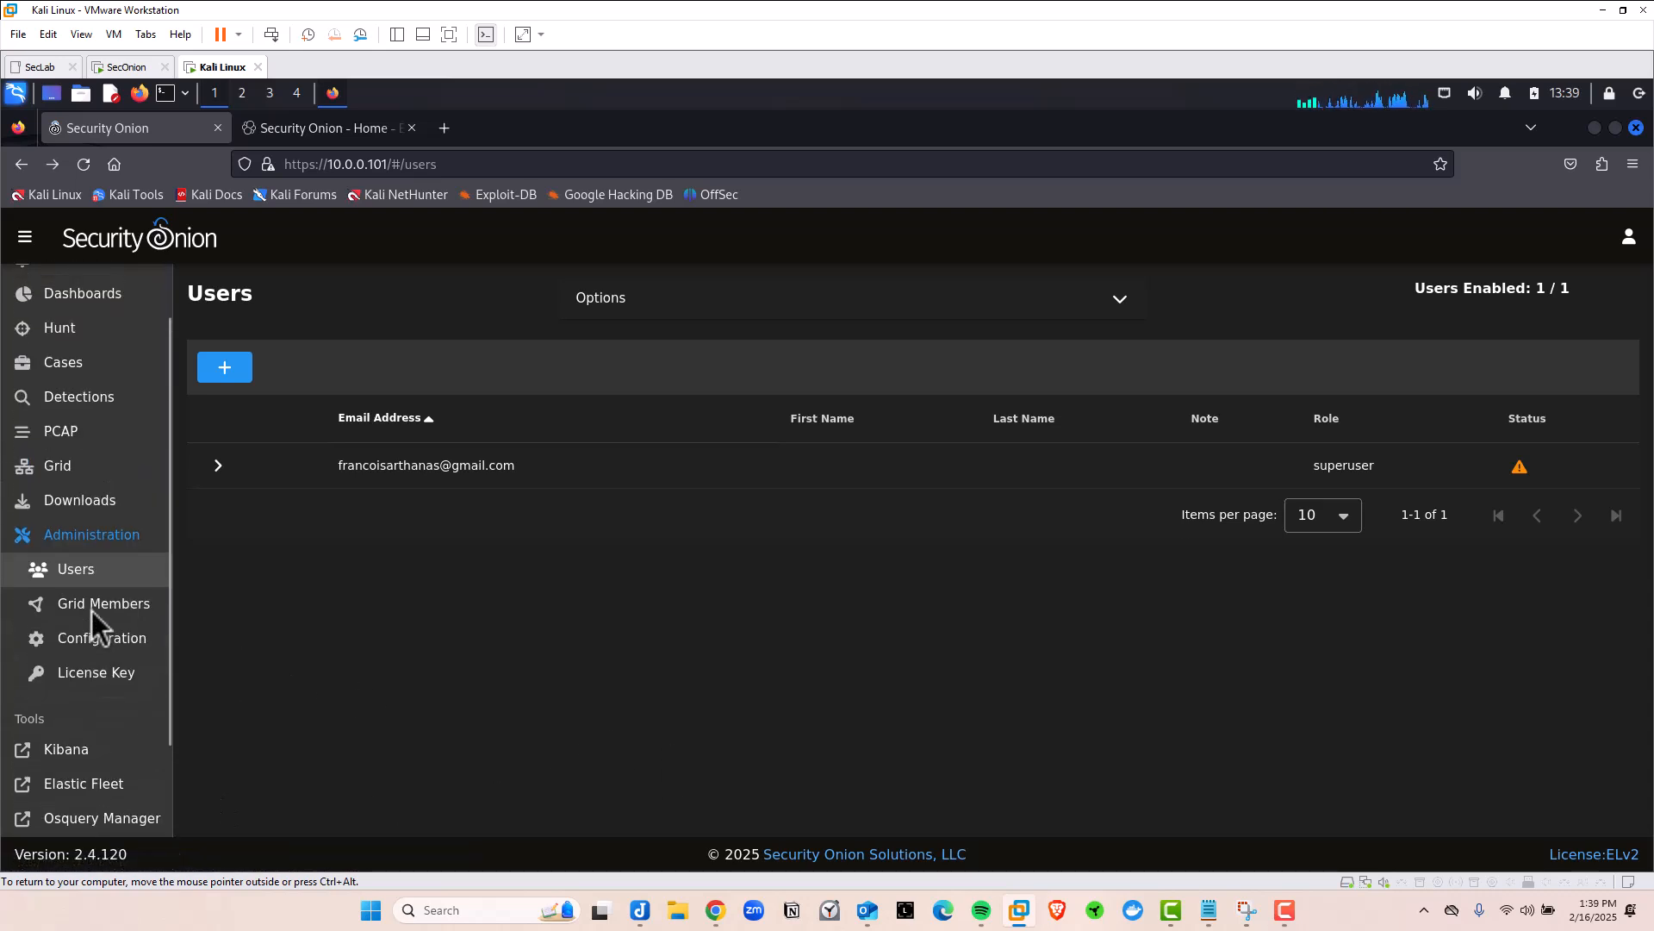
scroll(91, 610, "up", 2)
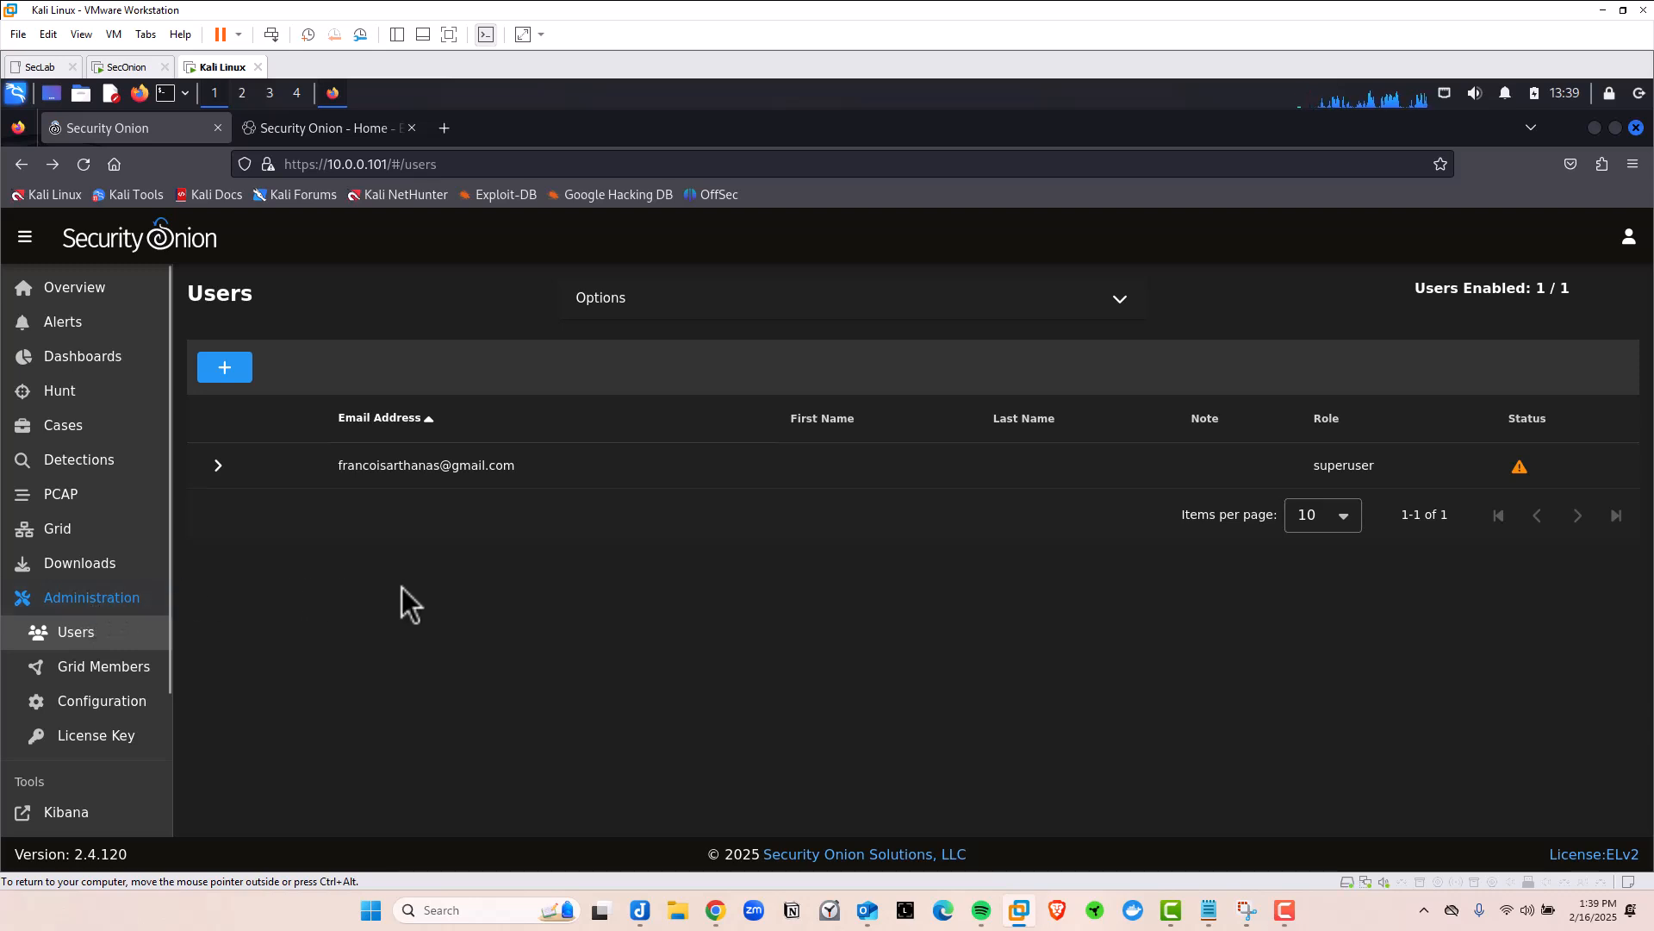